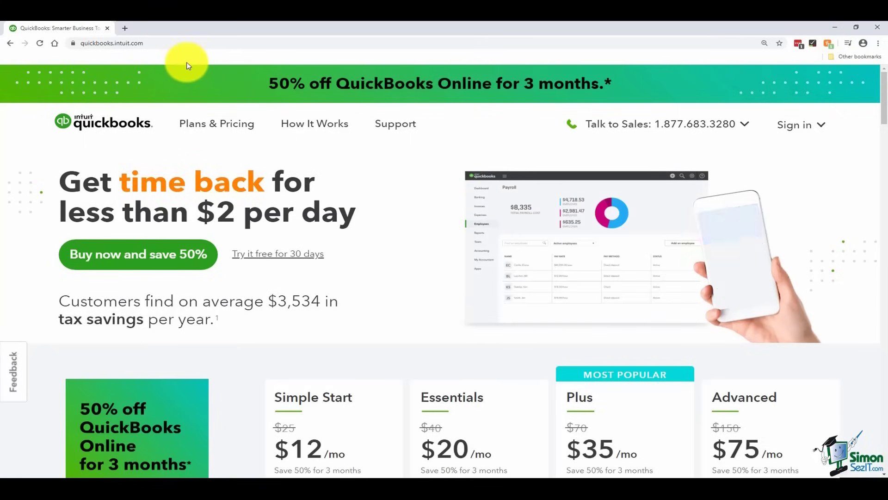
Scroll down to the four plans' pricing cards, showing user limits of 1, 3, 5 and 25
left_click(171, 44)
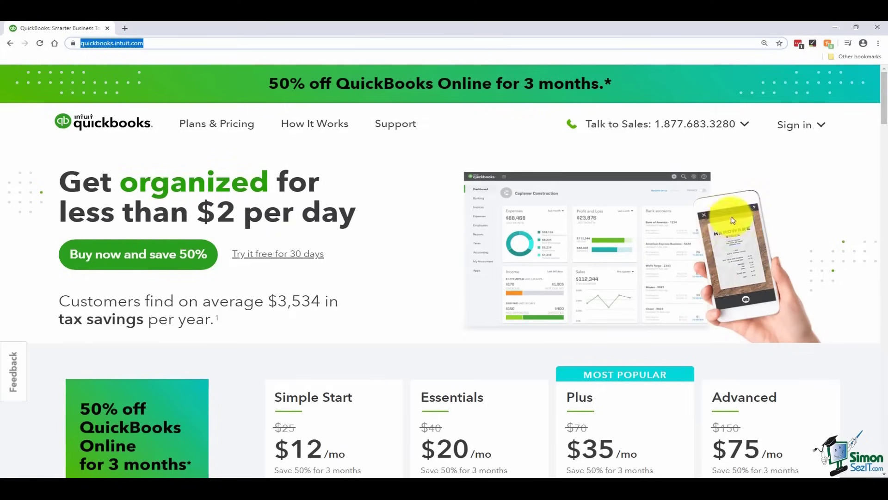
left_click(885, 117)
left_click_drag(885, 117, 885, 141)
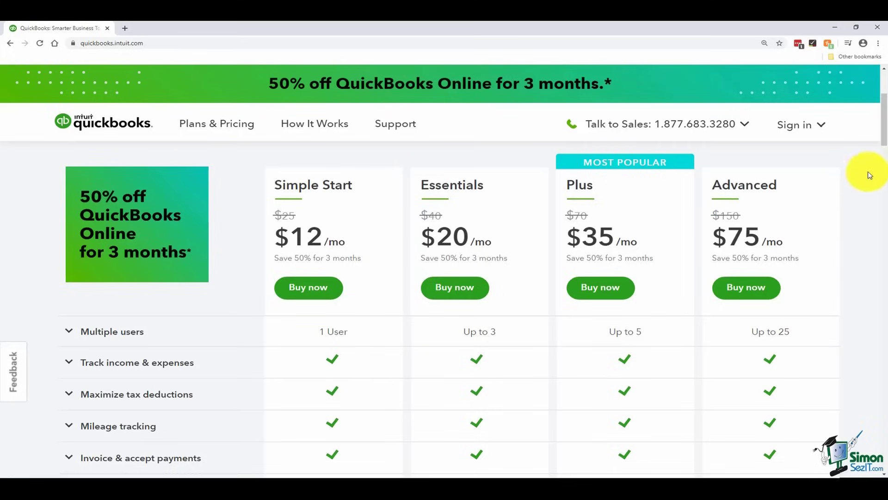
Scroll the comparison table through the Run reports, Send estimates and Manage 1099 contractors rows
mouse_move(885, 140)
left_mouse_down()
mouse_move(886, 158)
mouse_move(886, 150)
left_mouse_up()
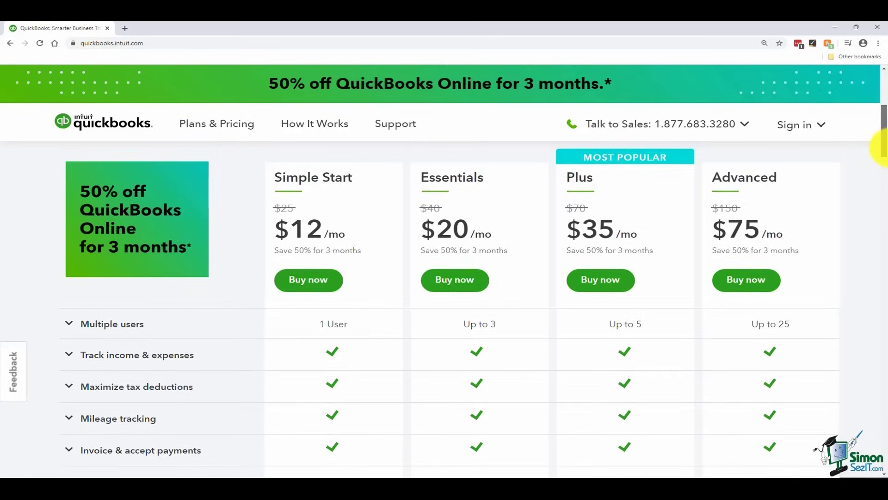
scroll(885, 149, "down", 2)
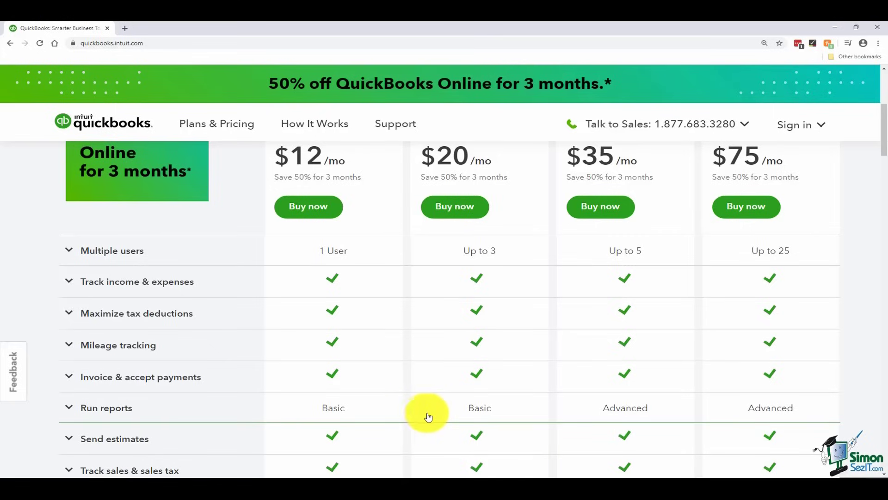
scroll(586, 413, "up", 2)
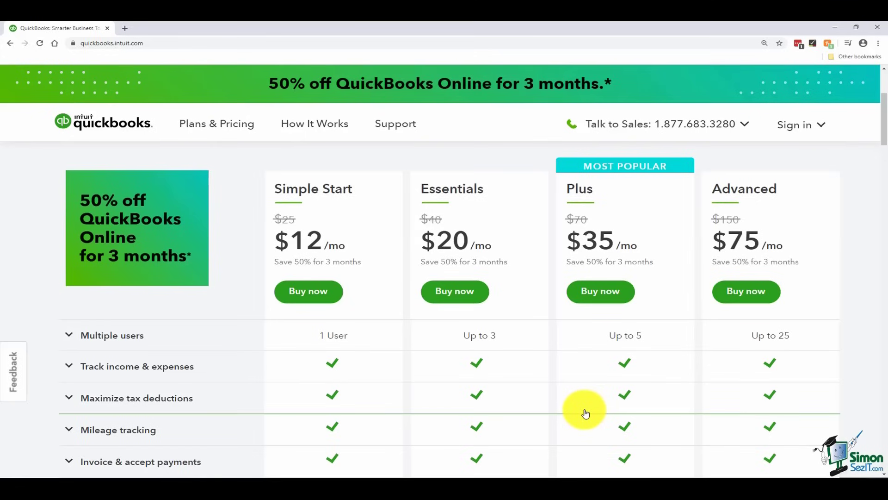
scroll(586, 413, "down", 2)
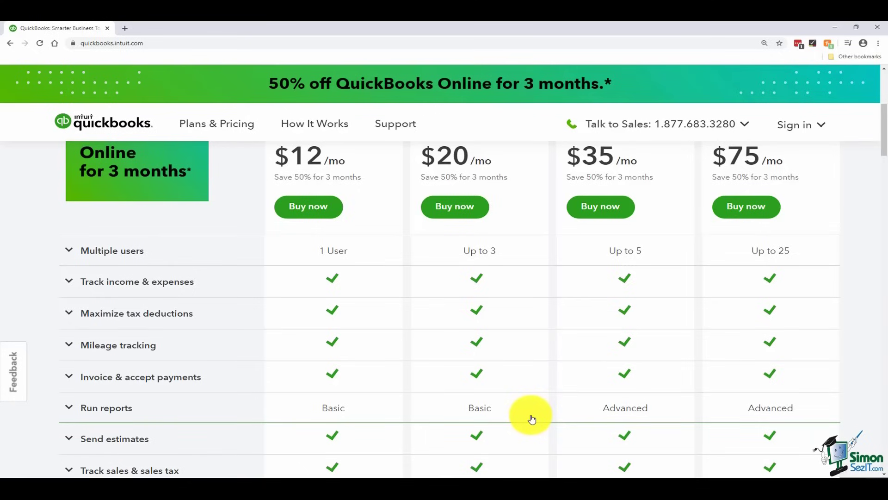
scroll(531, 418, "down", 2)
scroll(530, 417, "up", 2)
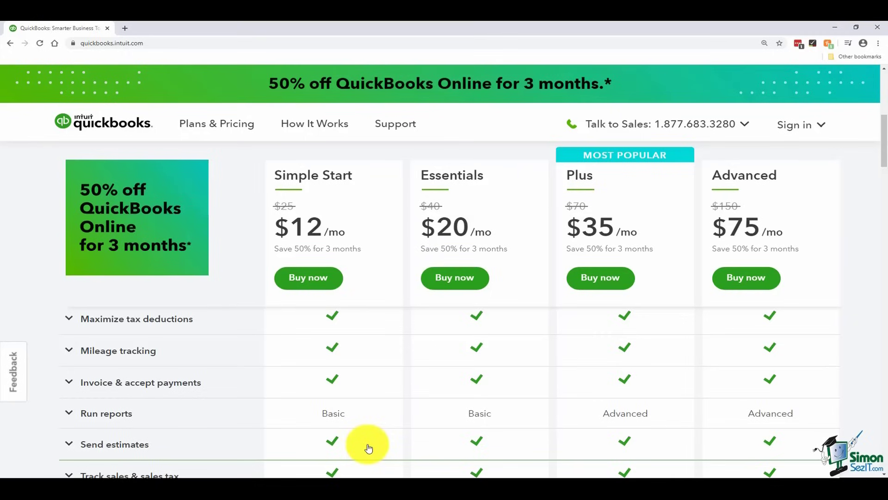
scroll(368, 448, "down", 2)
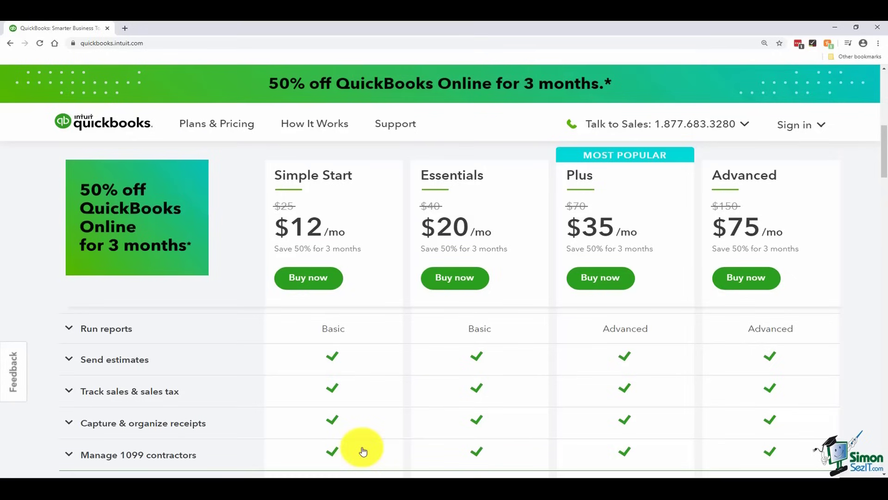
Scroll further to compare the Manage bills, Track time, project profitability and Track inventory rows
scroll(364, 451, "down", 2)
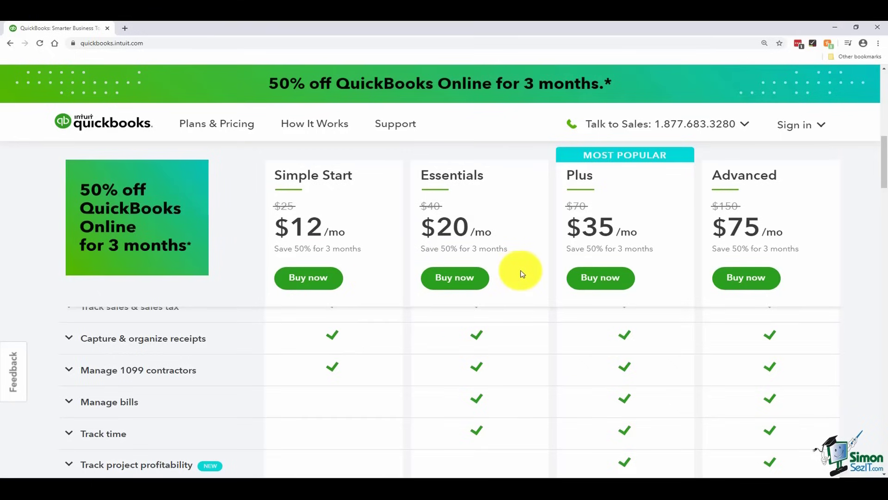
scroll(521, 273, "down", 2)
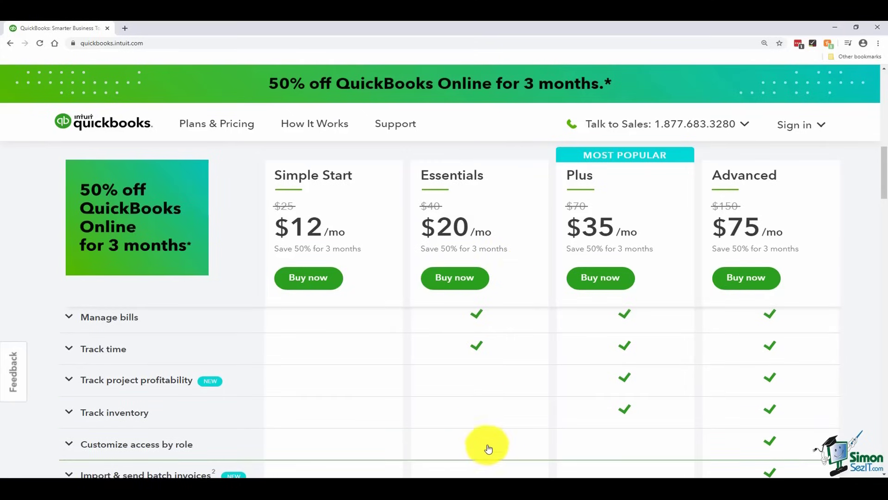
scroll(490, 445, "down", 2)
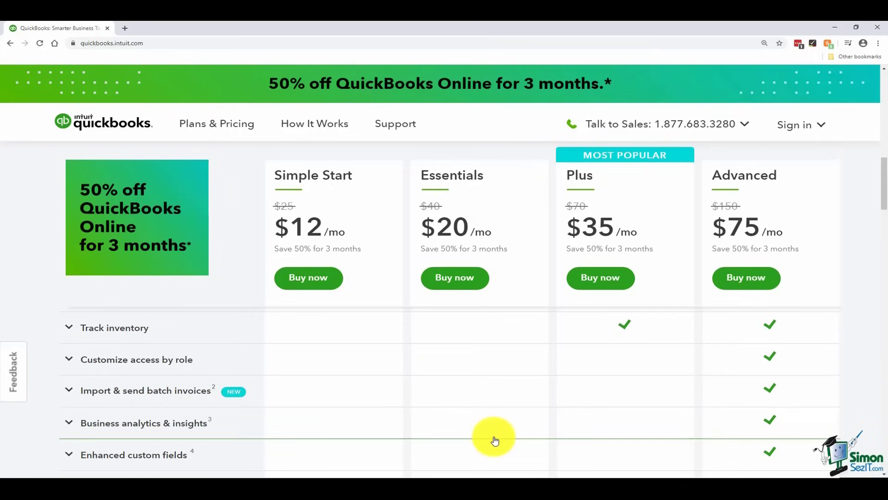
scroll(494, 440, "up", 2)
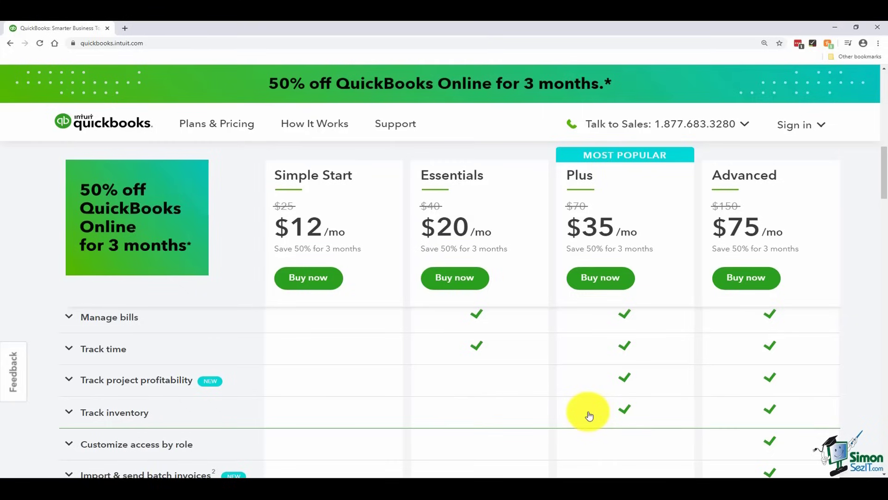
Check the Advanced-only batch invoicing and analytics rows, then scroll back up toward the homepage top
scroll(590, 415, "down", 2)
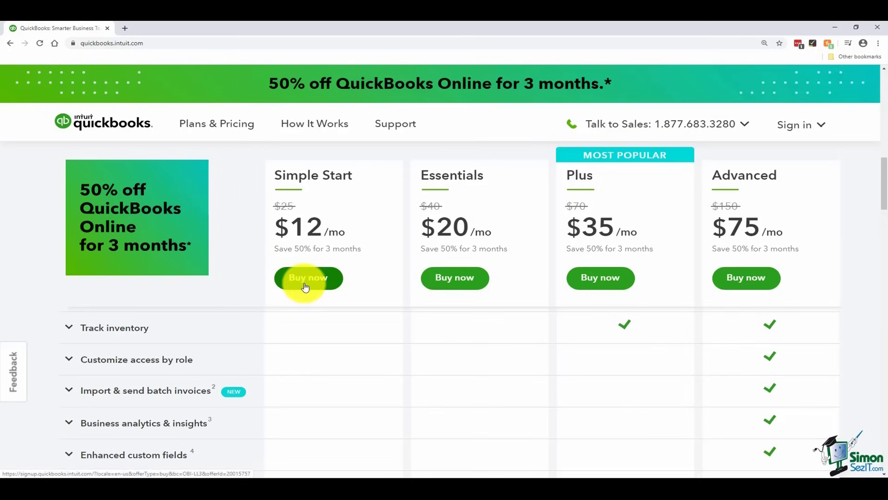
scroll(306, 286, "up", 8)
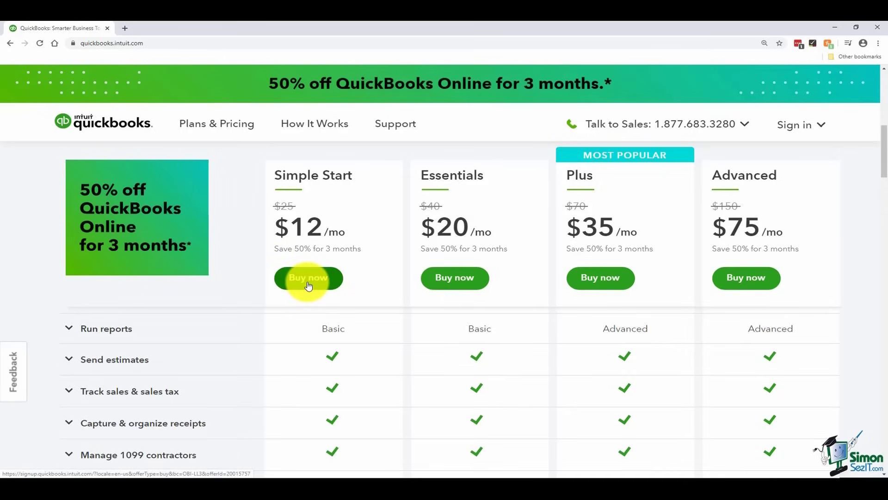
scroll(307, 287, "up", 4)
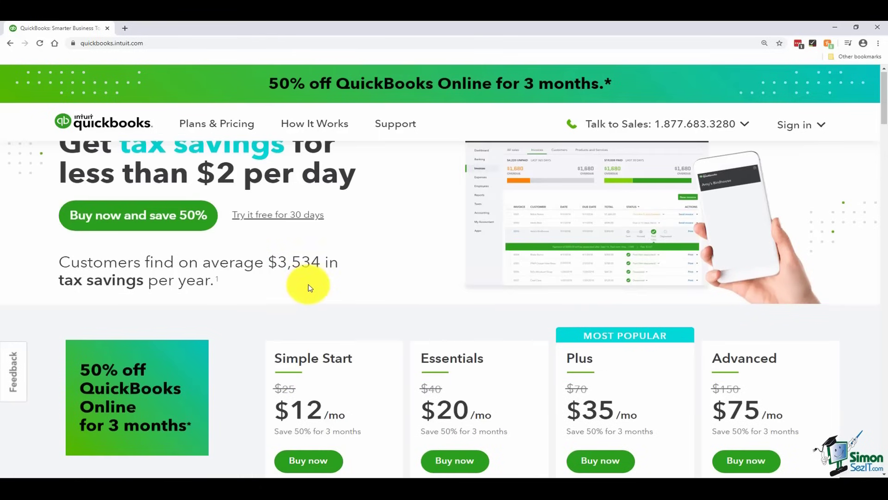
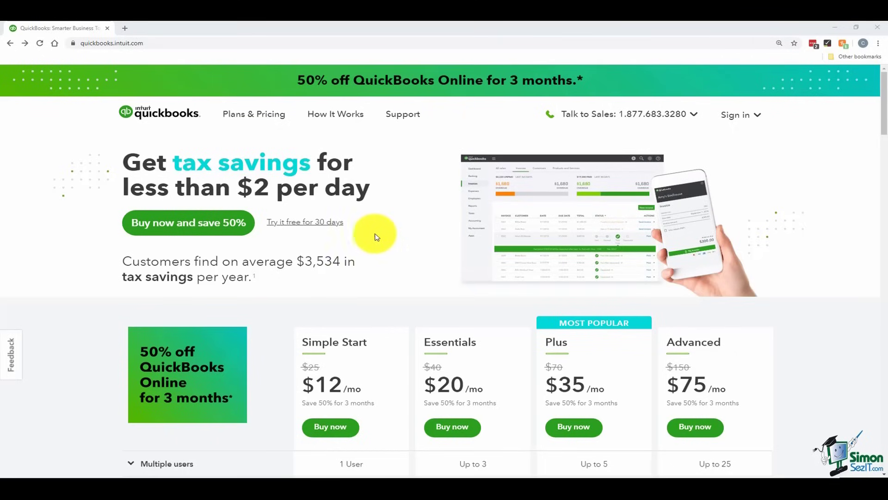
Start the free 30-day QuickBooks Online trial from the homepage
left_click(319, 223)
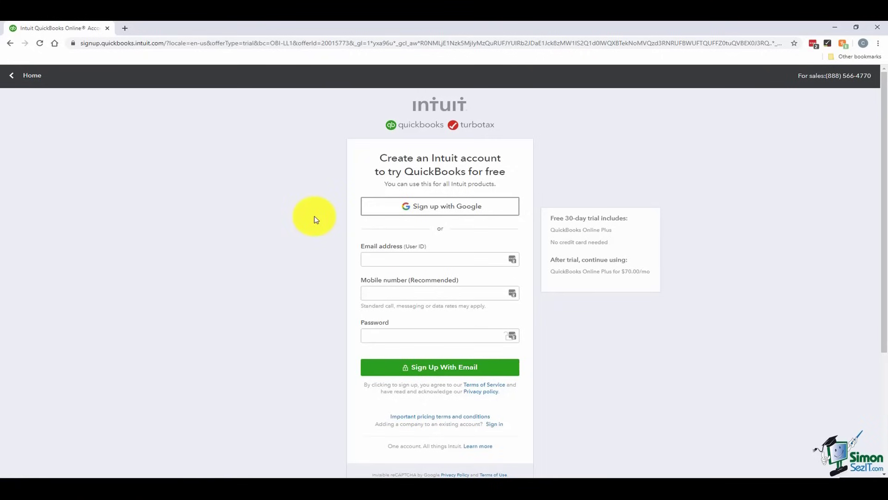
Enter the account e-mail address and the matching confirmation e-mail
left_click(368, 260)
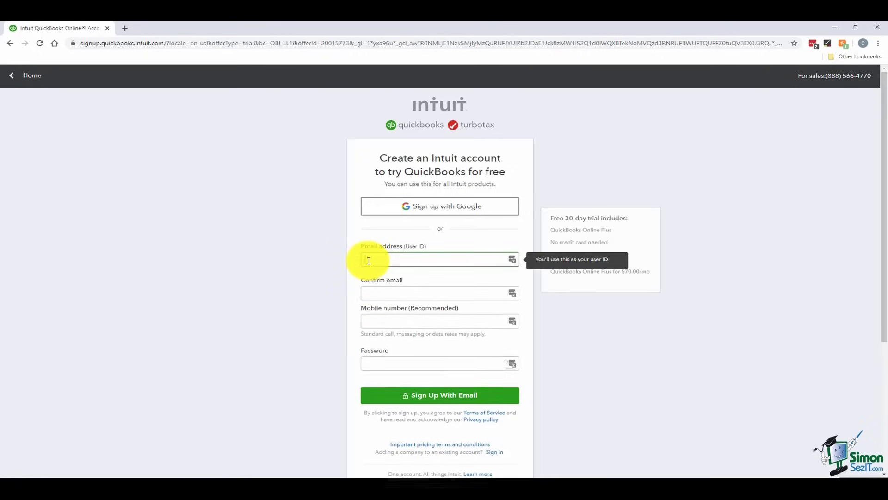
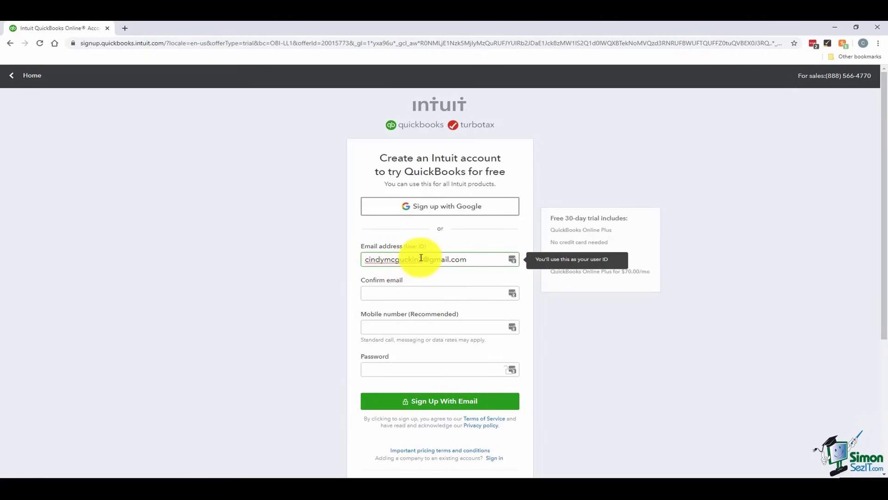
left_click(423, 259)
type("1")
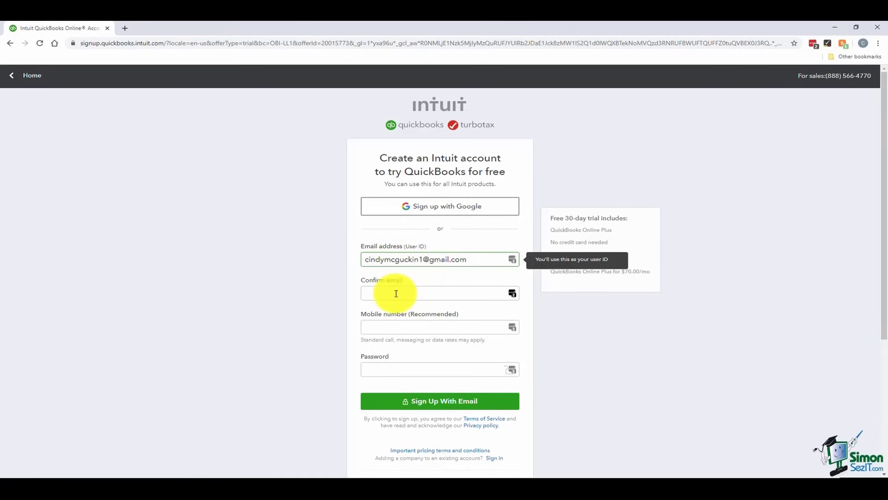
left_click(397, 291)
key("Down")
key("Return")
left_click(422, 292)
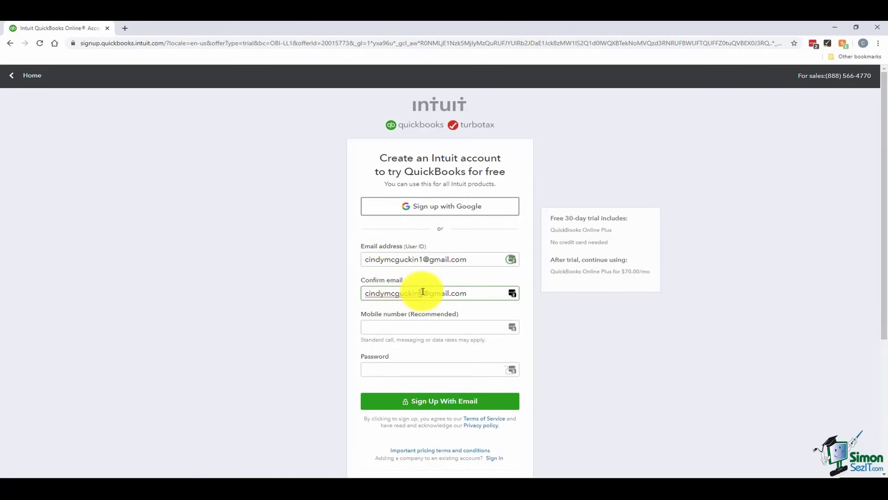
key("BackSpace")
type("1")
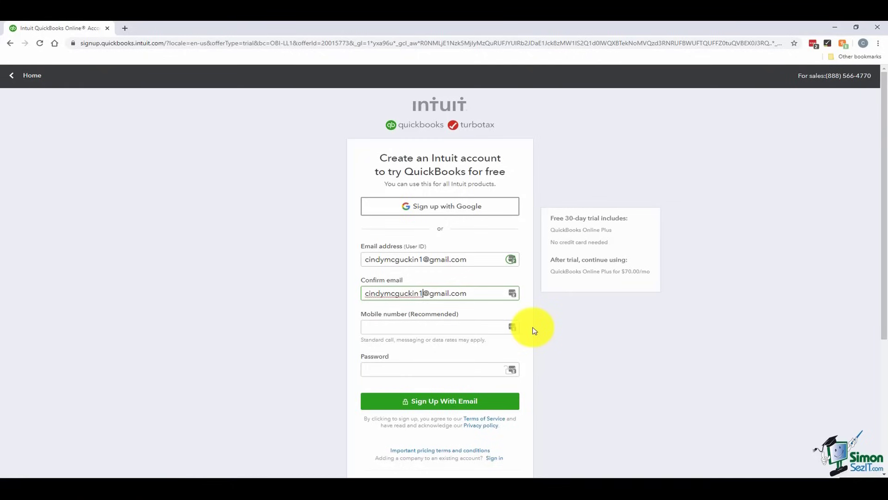
Enter the account password twice and submit the sign-up with email
left_click(448, 372)
type("••••••••")
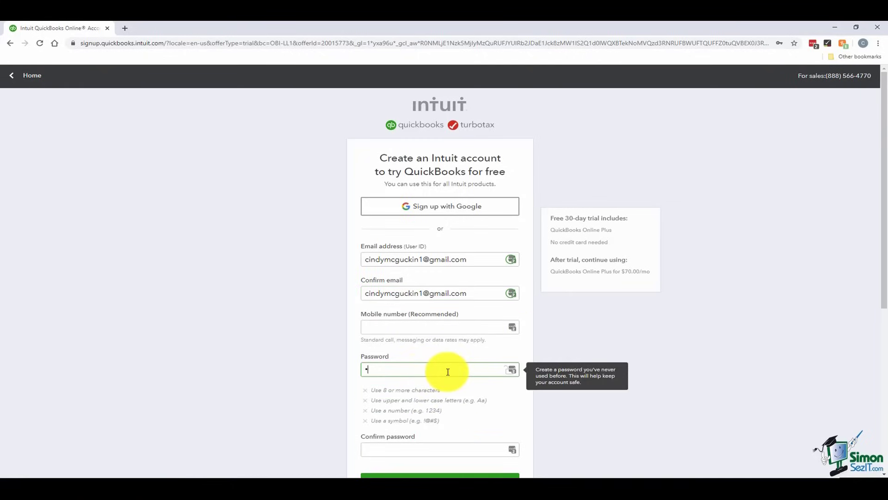
type("••••")
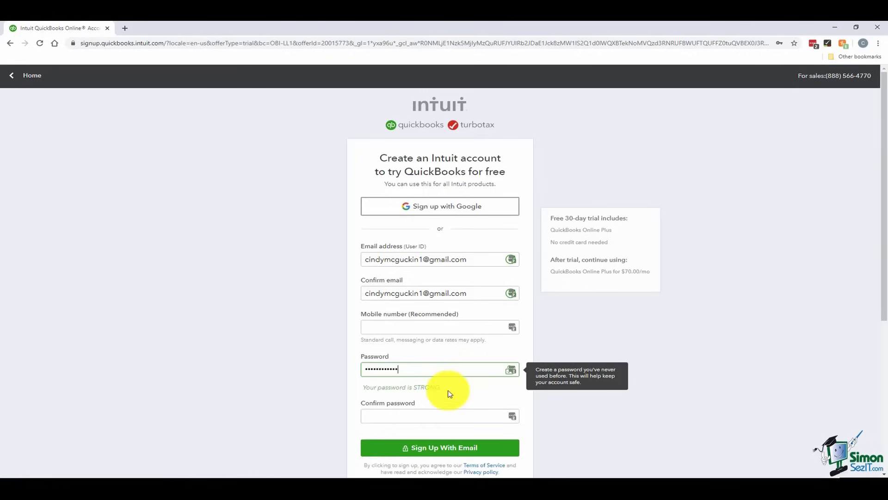
left_click(436, 415)
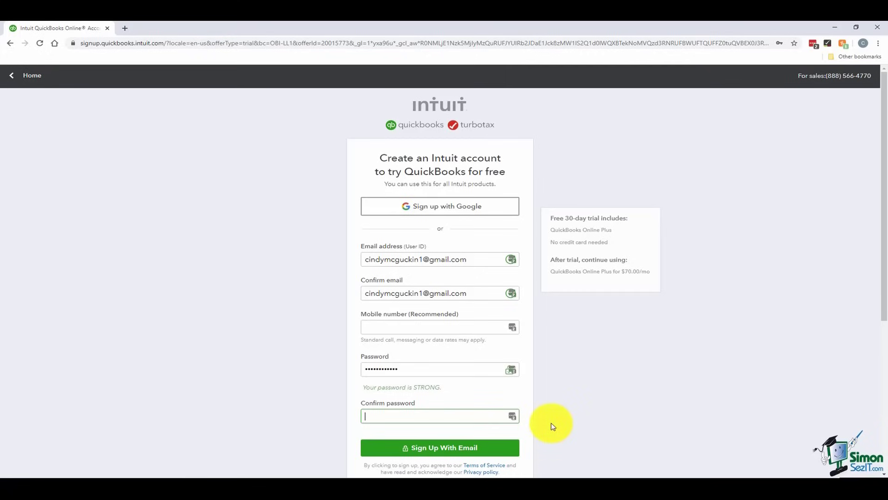
type("••••••••••••")
left_click(450, 451)
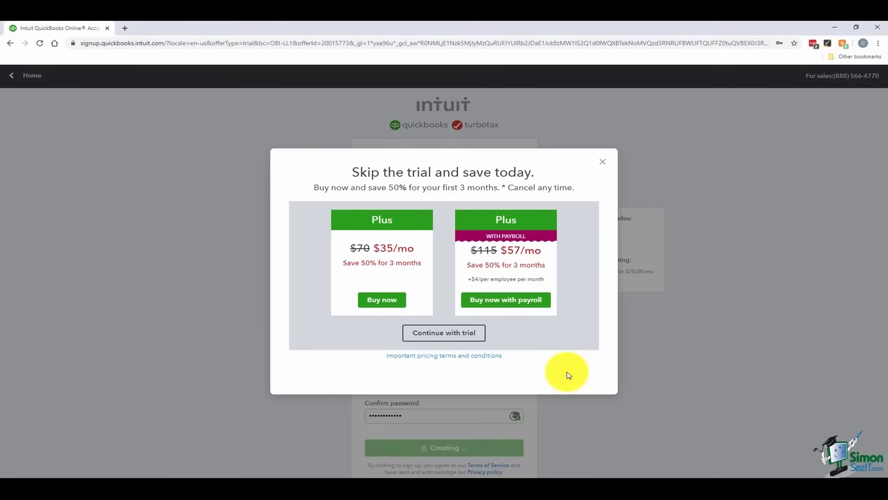
Decline the buy-now offer and continue with the free trial
left_click(448, 340)
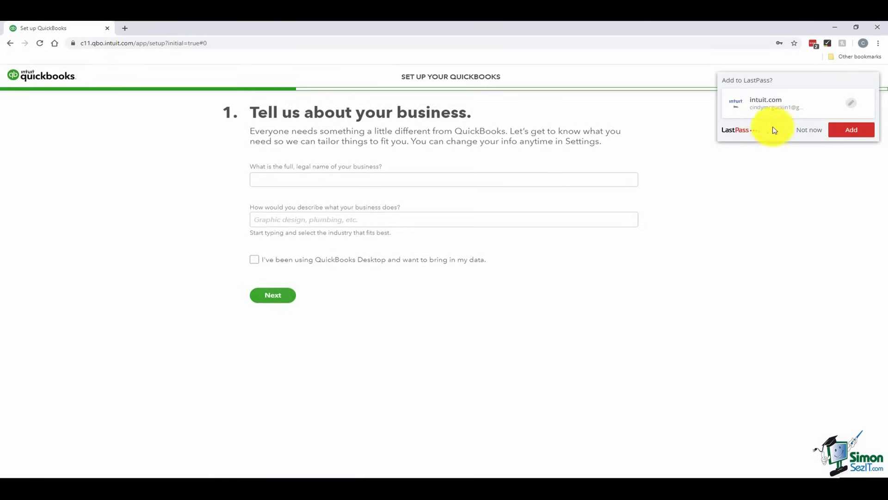
Dismiss the LastPass prompt and enter 'ABC Services' as the business legal name
left_click(806, 131)
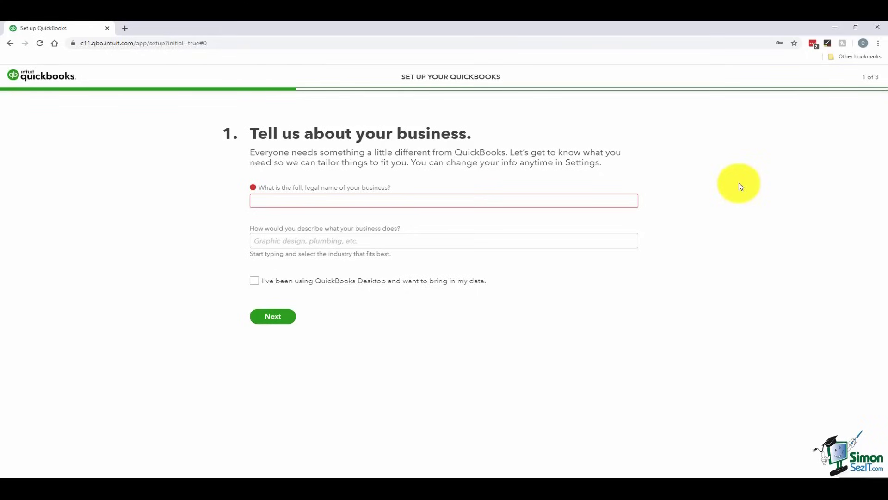
left_click(532, 198)
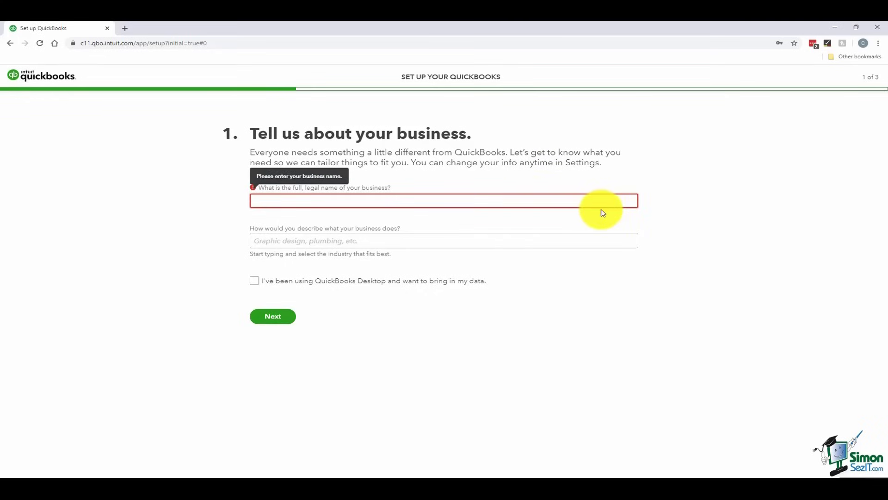
type("ABC Services")
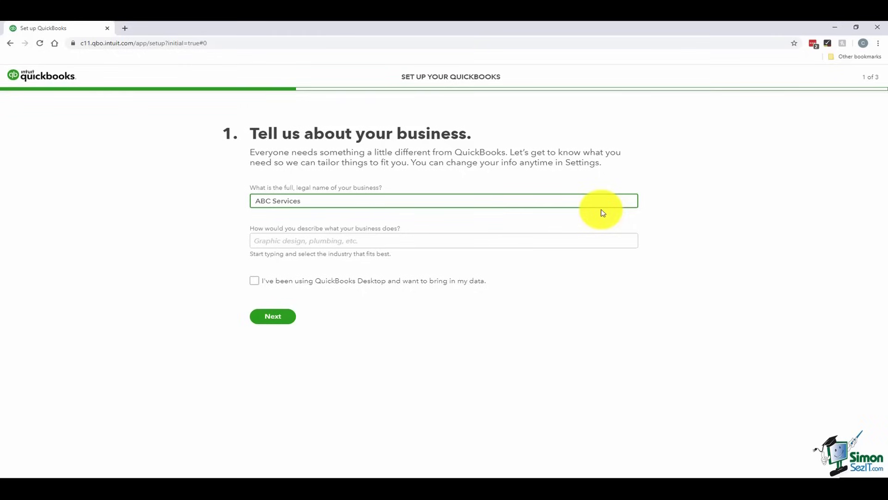
left_click(539, 238)
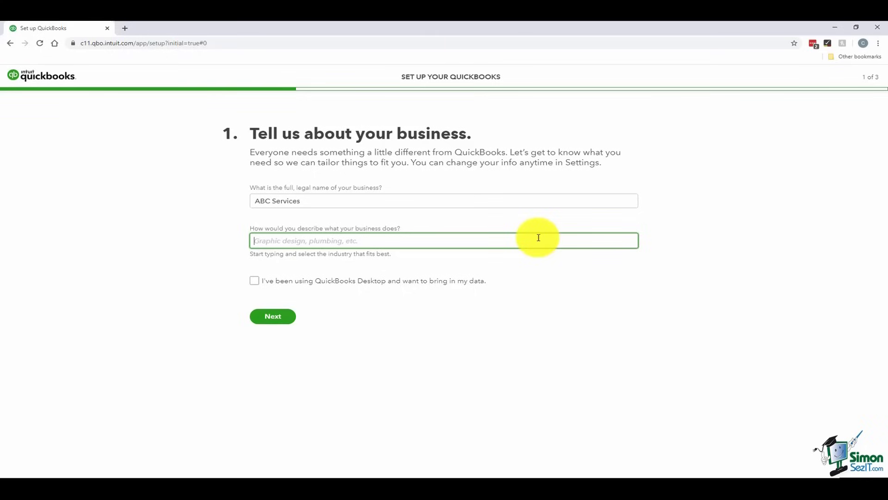
Set the industry to Professional services and continue to setup step 2
type("pl")
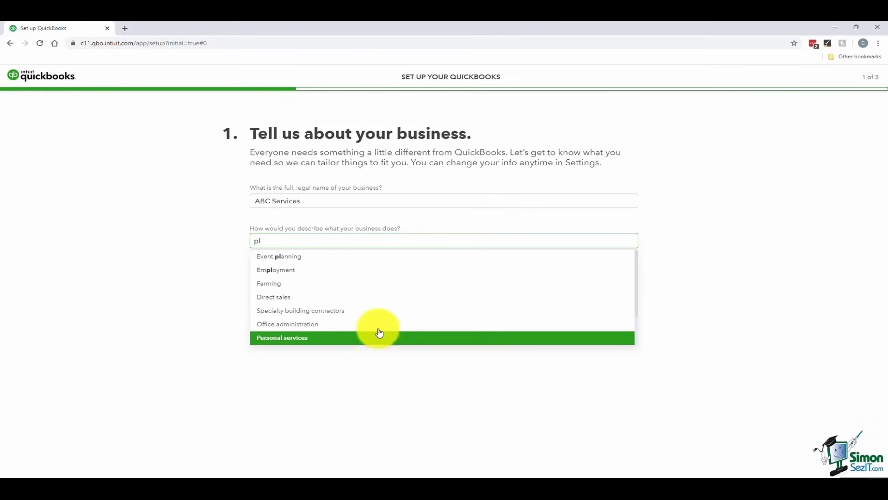
left_click(362, 240)
key("BackSpace")
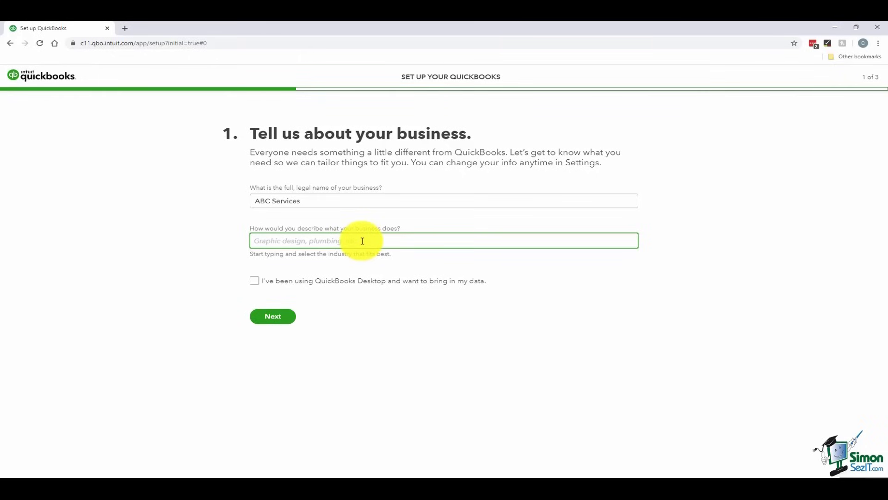
type("serv")
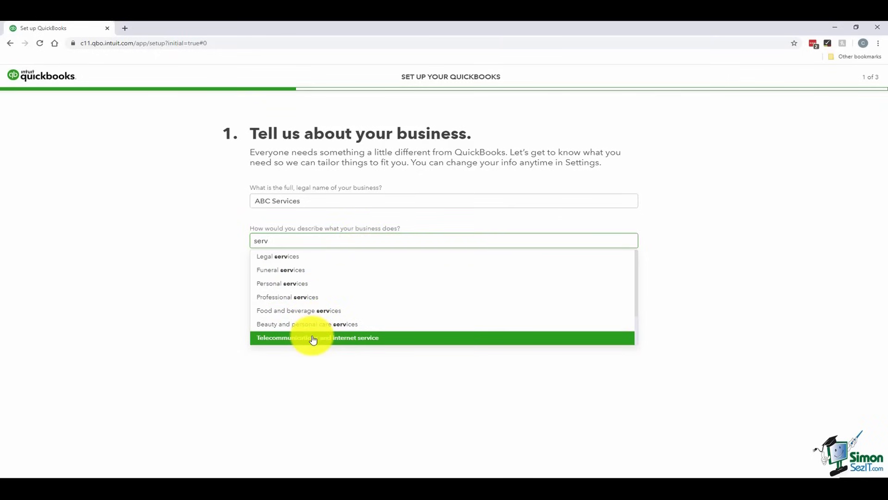
left_click(315, 301)
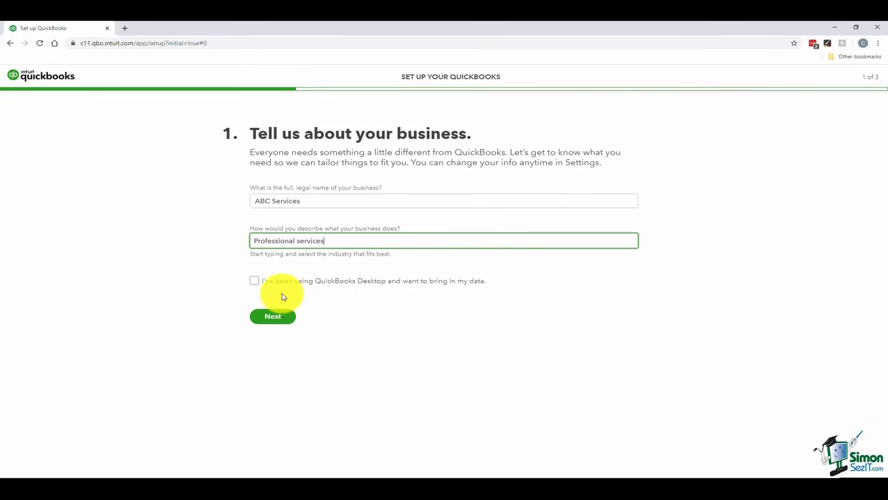
left_click(276, 317)
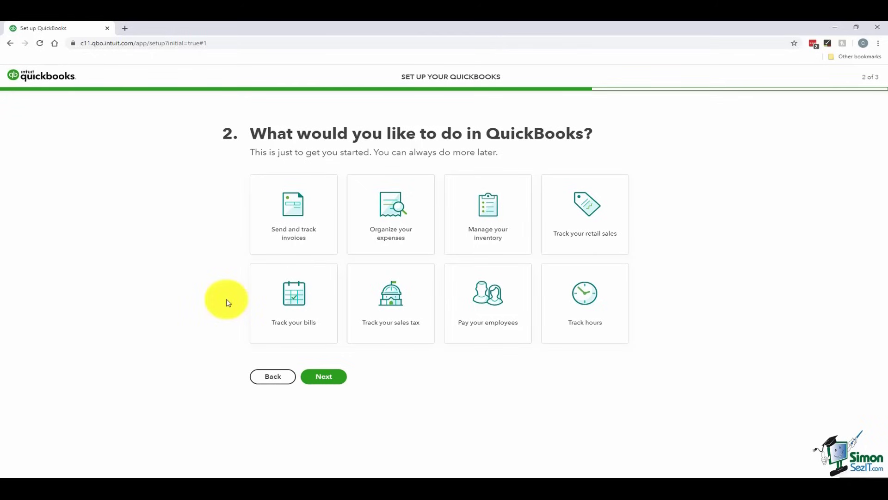
Select invoices, expenses, inventory, bills, sales tax, payroll, hours and retail sales goals
left_click(298, 246)
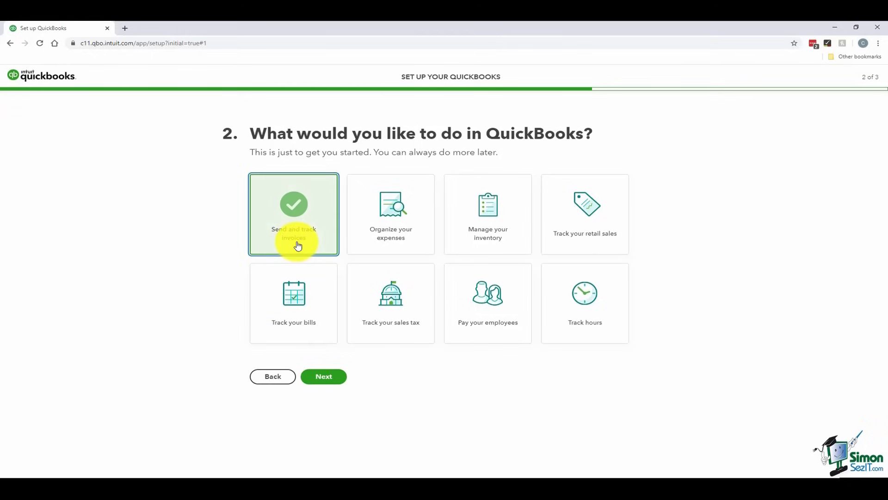
left_click(401, 242)
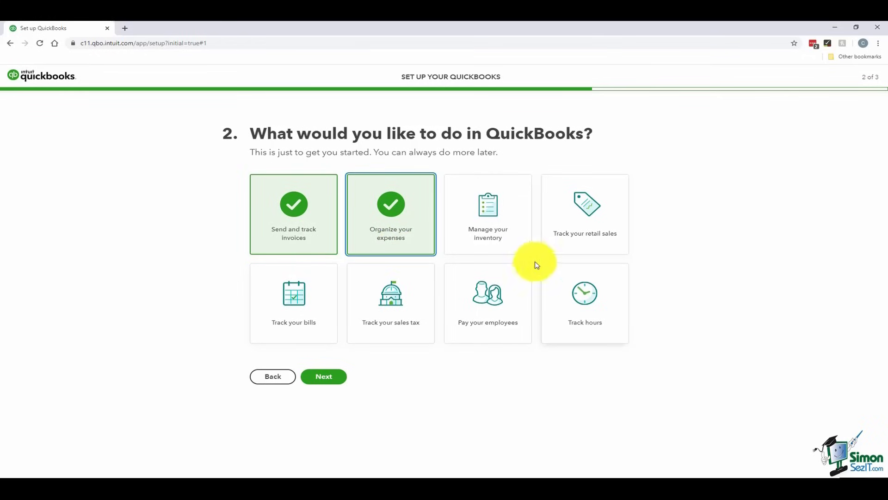
left_click(520, 249)
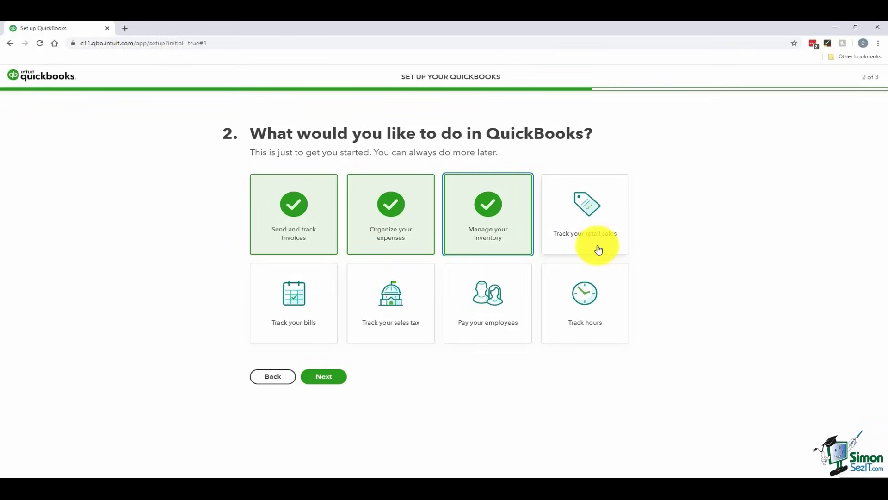
left_click(304, 321)
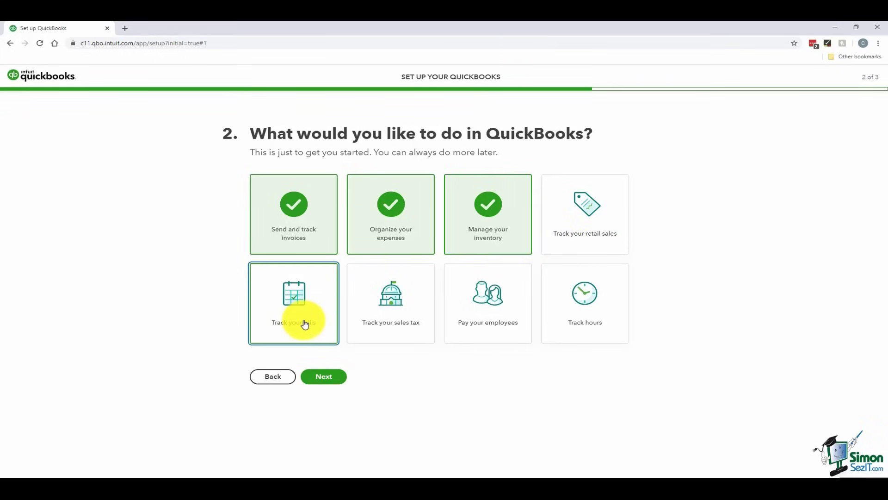
left_click(395, 332)
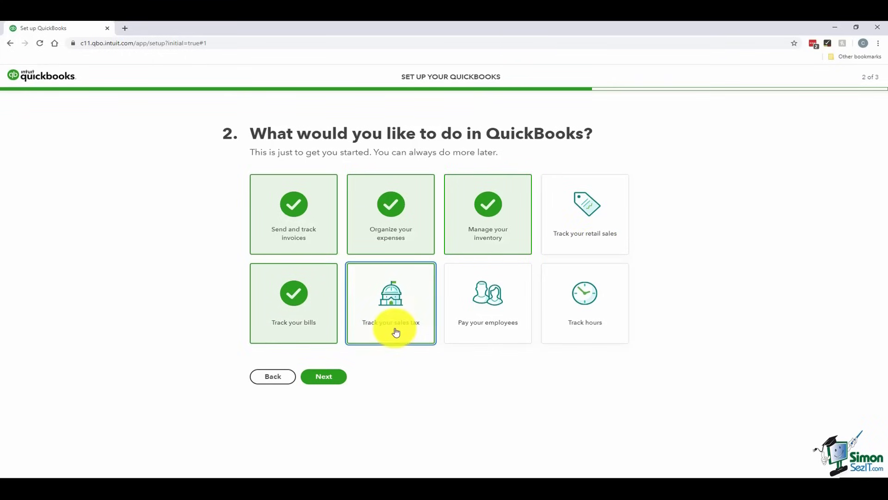
left_click(488, 333)
left_click(575, 327)
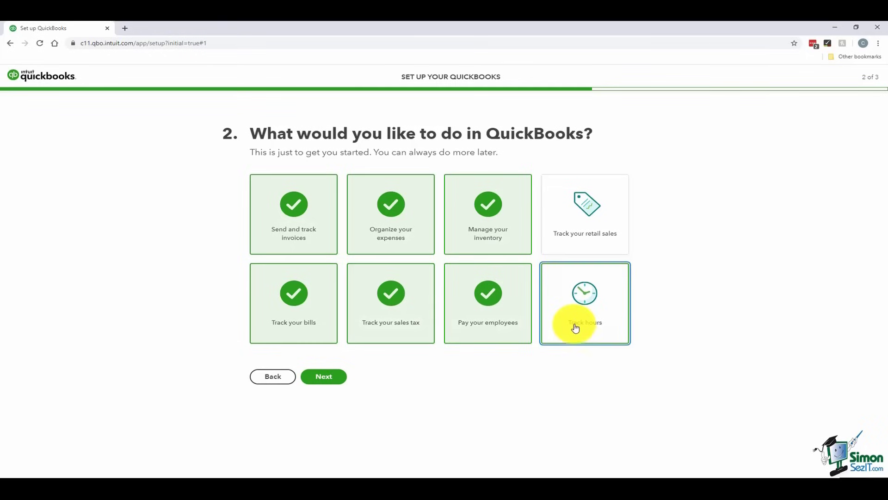
left_click(589, 248)
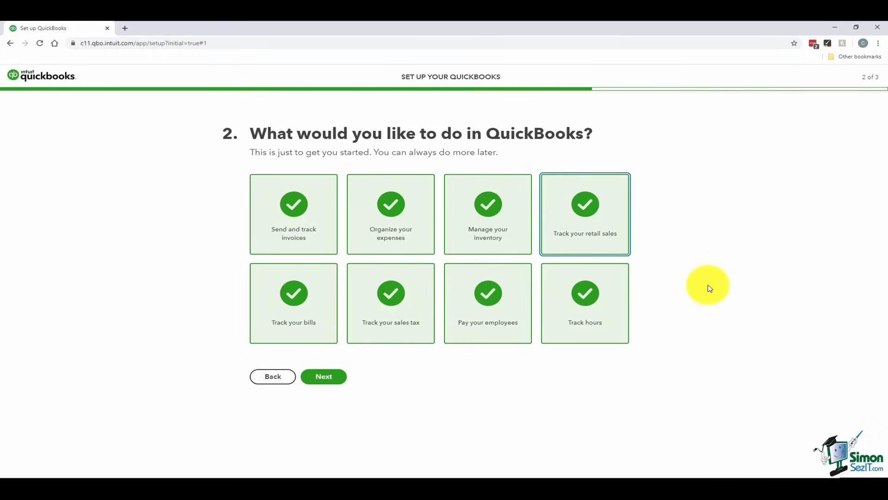
Answer the role as Owner, doing the books yourself, and finish setup
left_click(320, 378)
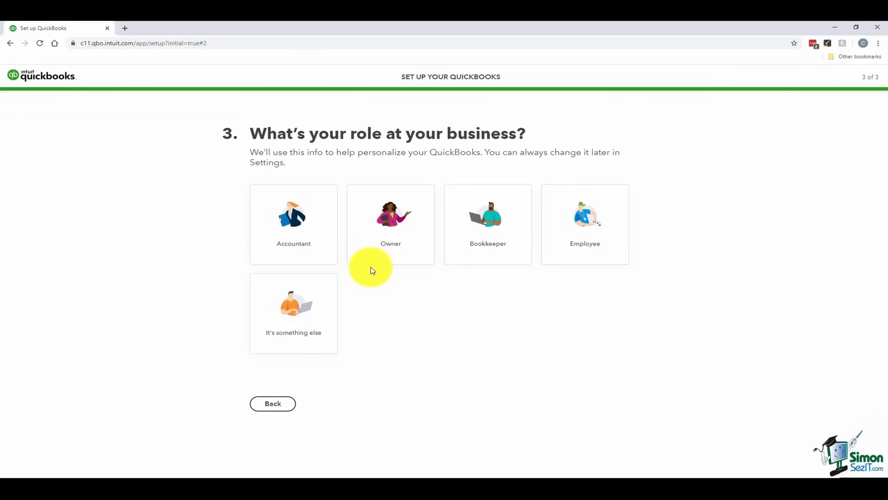
left_click(391, 244)
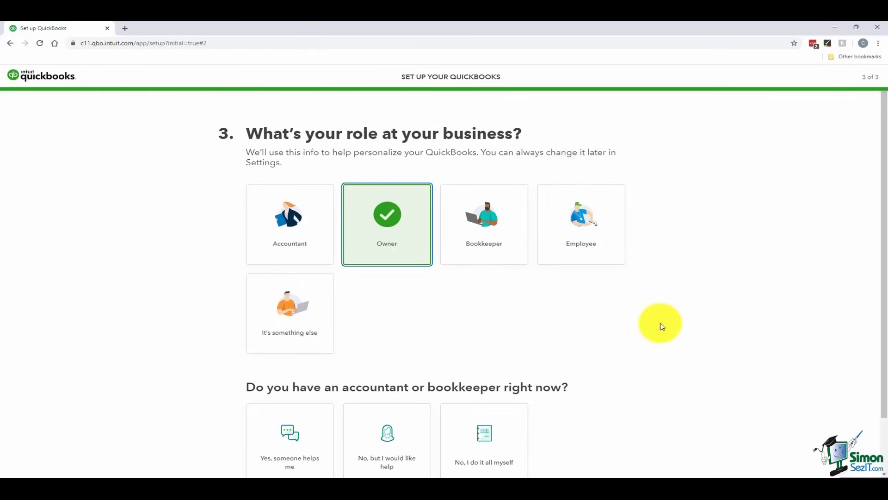
scroll(661, 326, "down", 3)
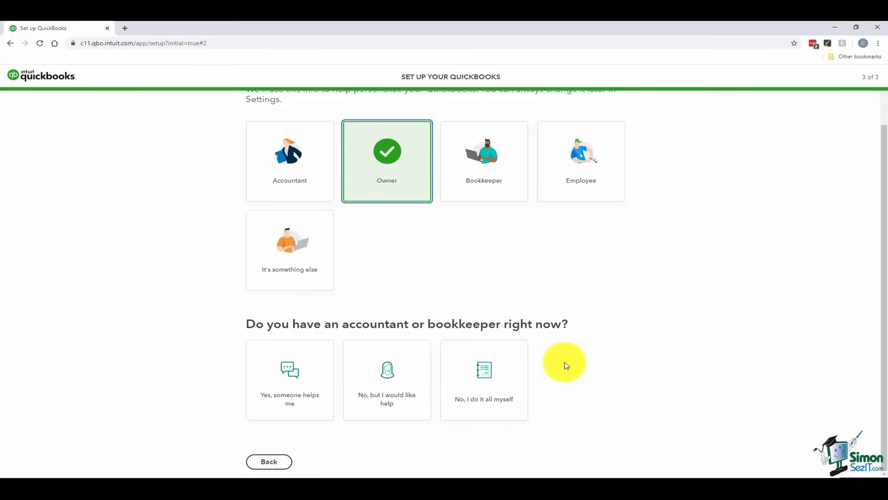
left_click(498, 380)
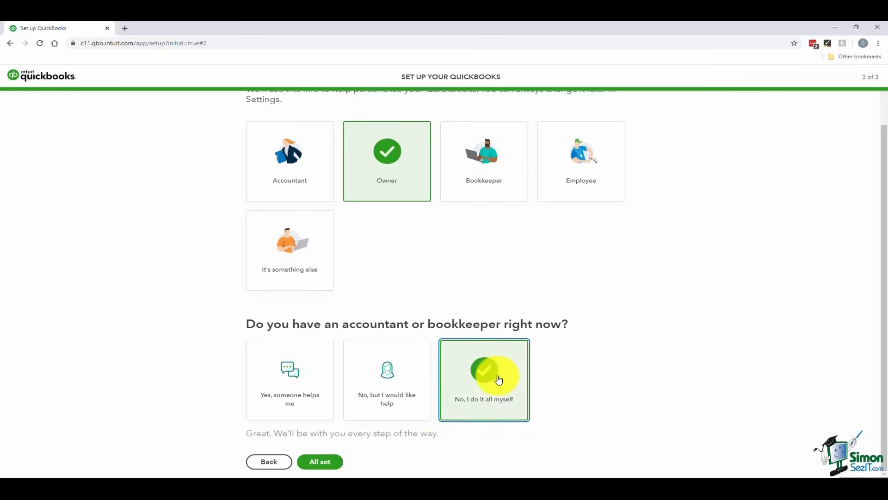
left_click(319, 462)
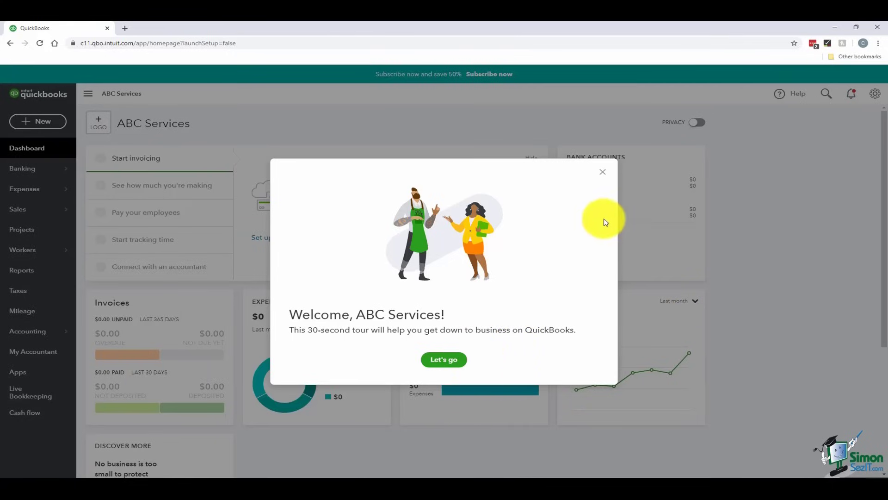
Close the welcome tour and sign out from the gear menu
left_click(602, 171)
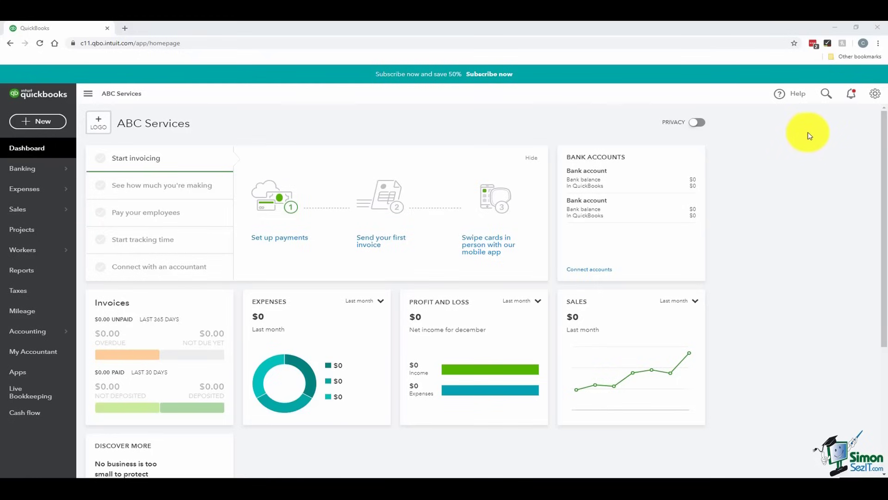
left_click(876, 98)
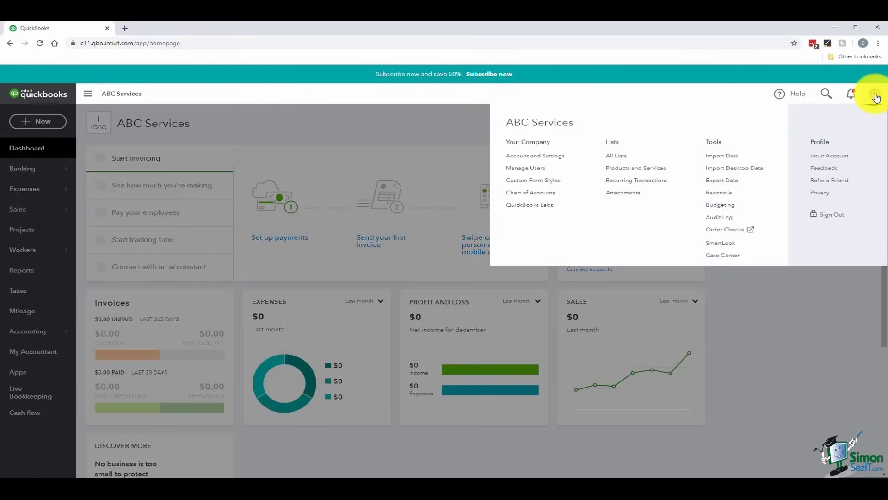
left_click(833, 215)
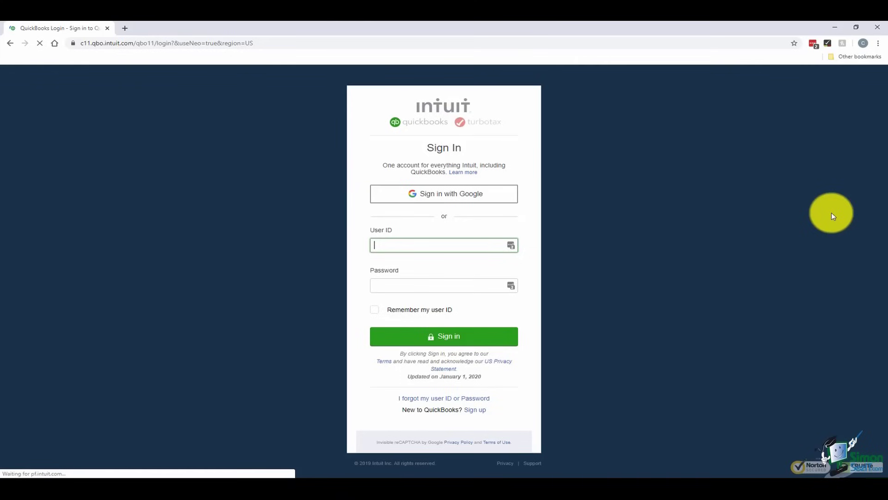
Load google.com, then navigate Chrome to quickbooks.intuit.com
left_click(461, 43)
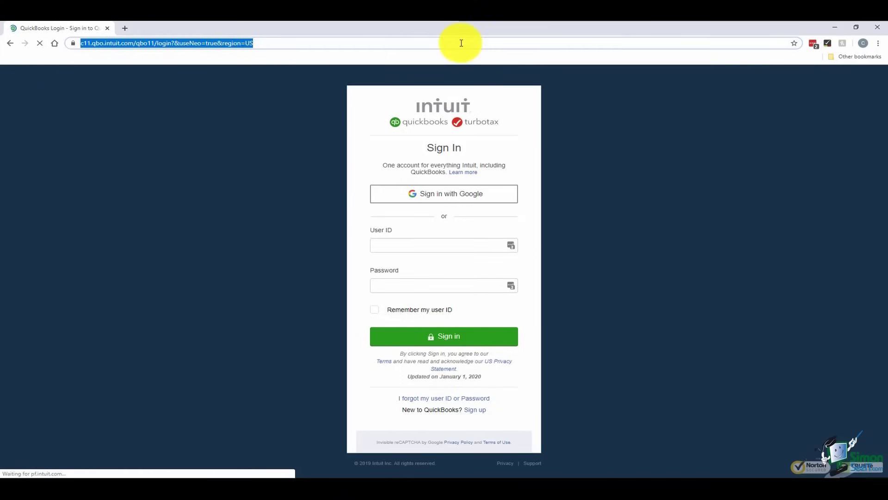
type("google.com/?gws_rd=ssl")
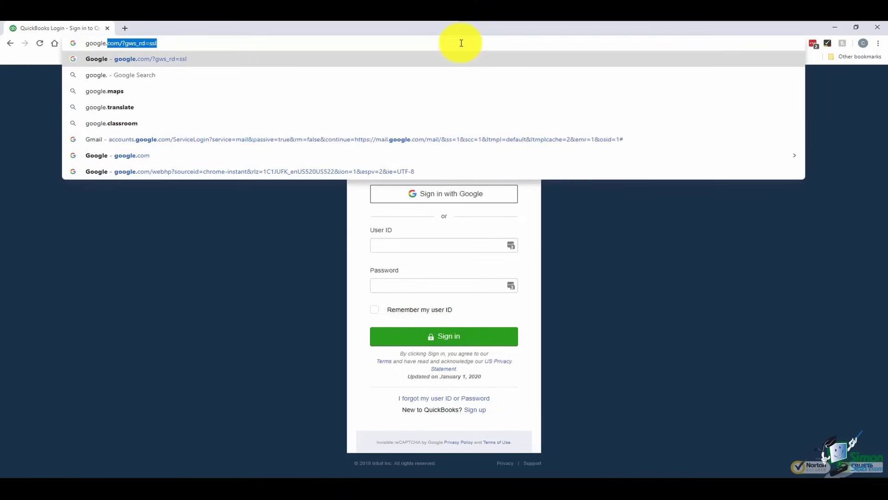
key("Return")
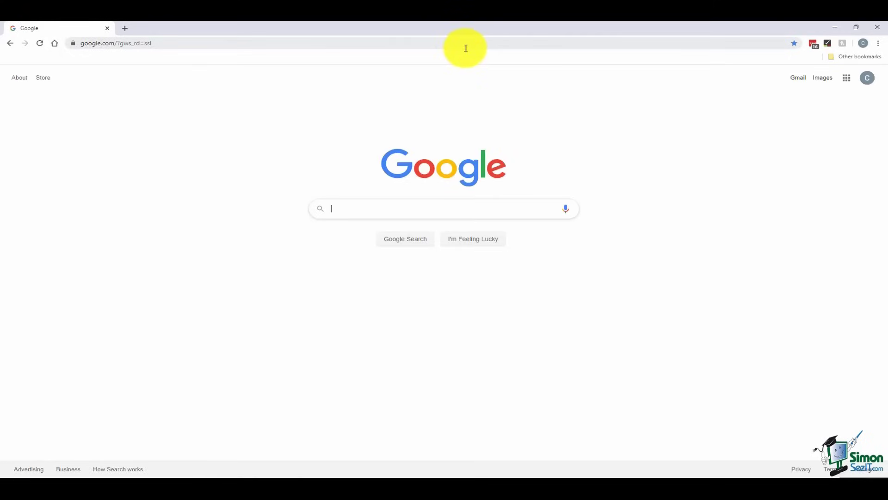
left_click(246, 44)
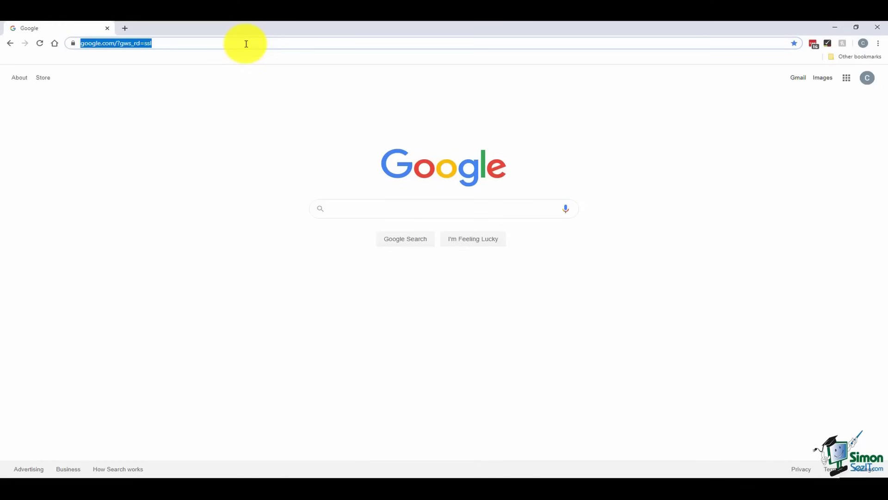
type("quickbooks.intuit.com")
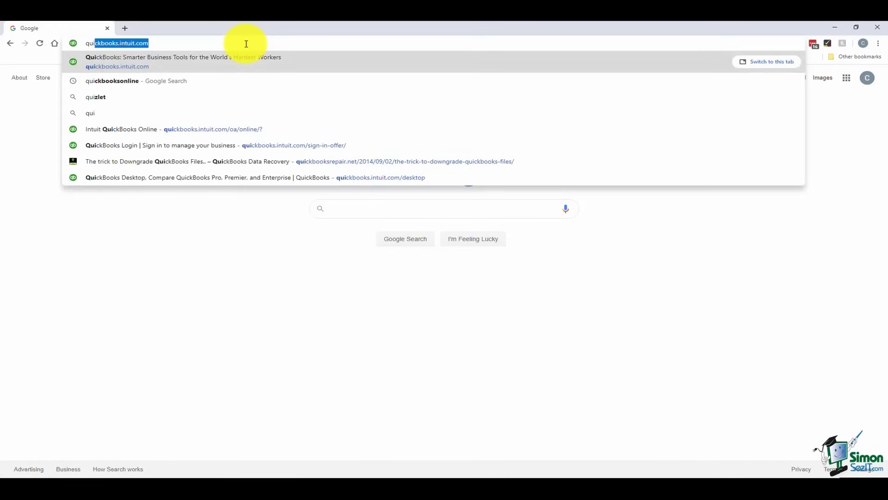
key("Return")
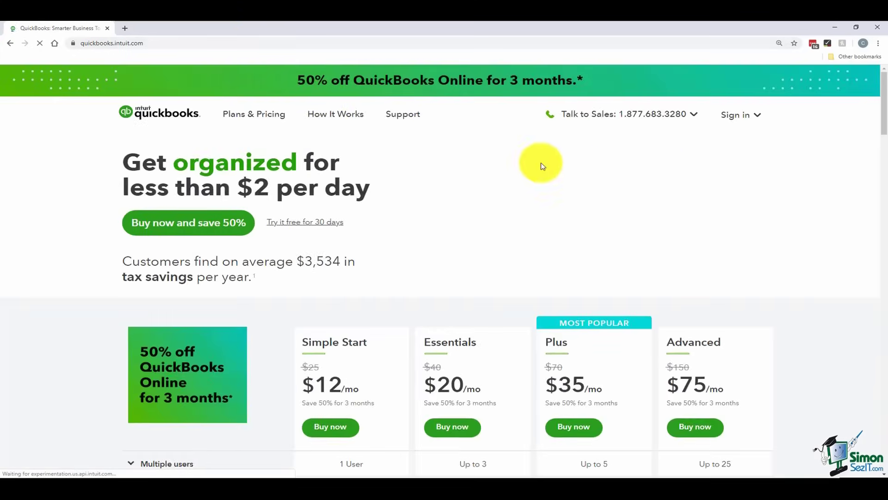
Choose QuickBooks Online from the Sign in dropdown at the top right
left_click(737, 115)
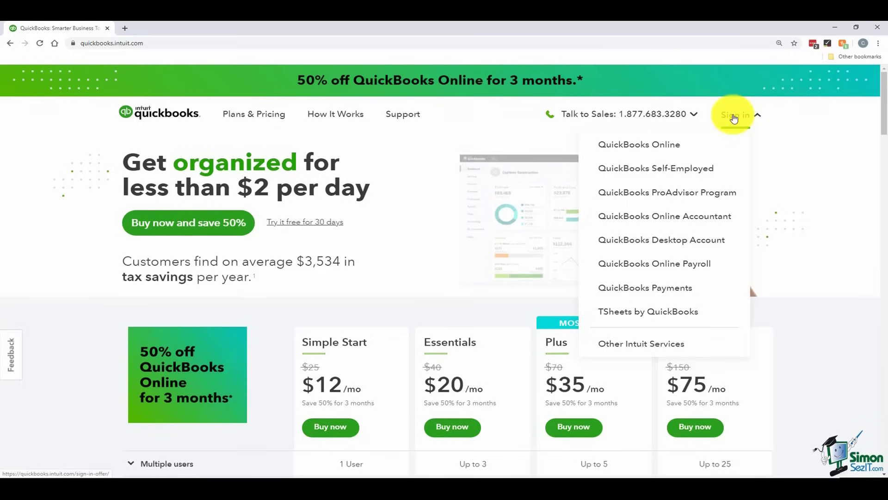
left_click(732, 145)
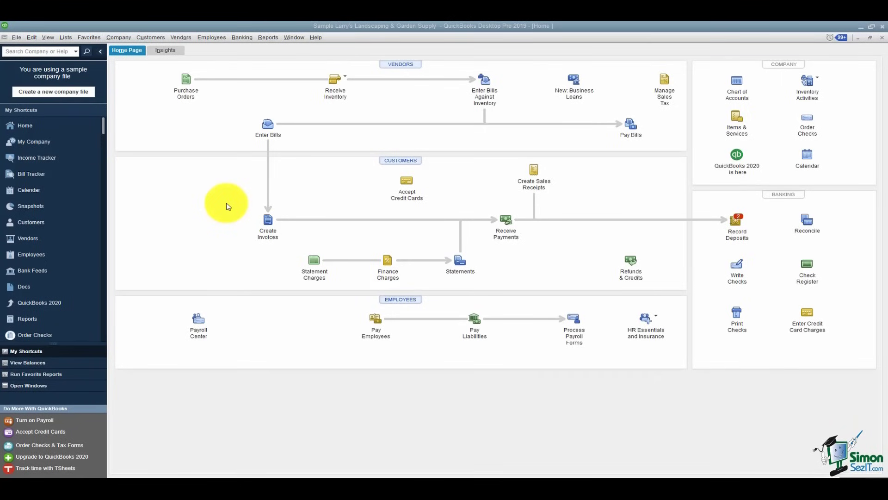
Choose Company > Export Company File to QuickBooks Online after briefly checking the Help menu
left_click(122, 39)
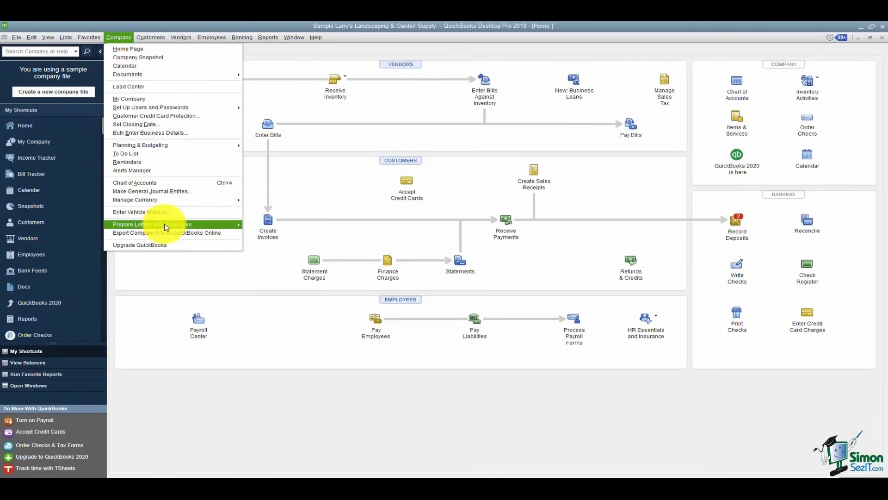
mouse_move(164, 224)
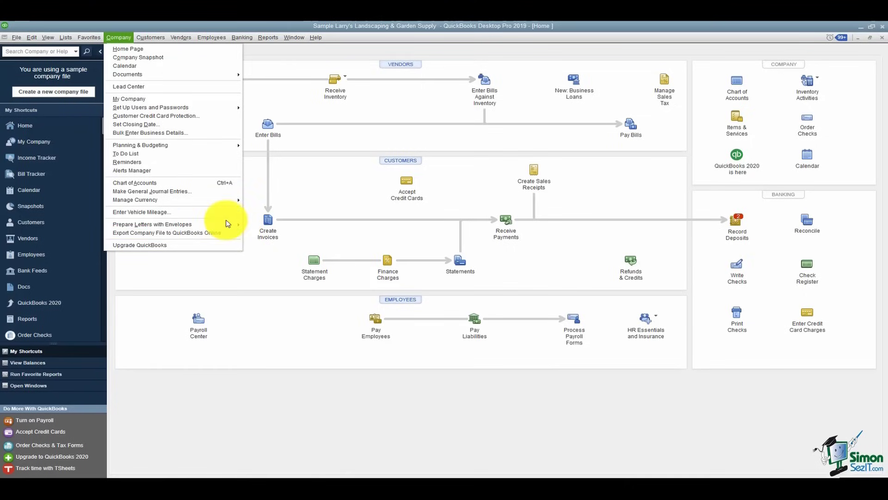
left_click(317, 39)
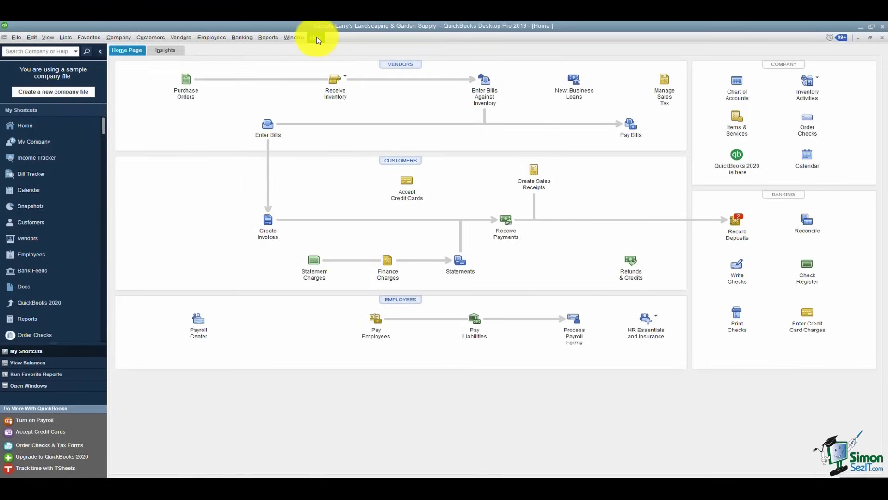
left_click(318, 39)
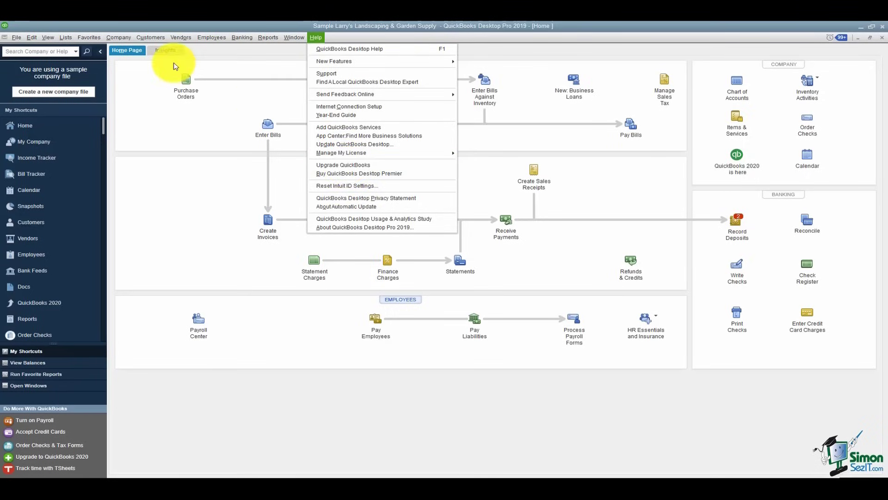
left_click(120, 37)
left_click(120, 38)
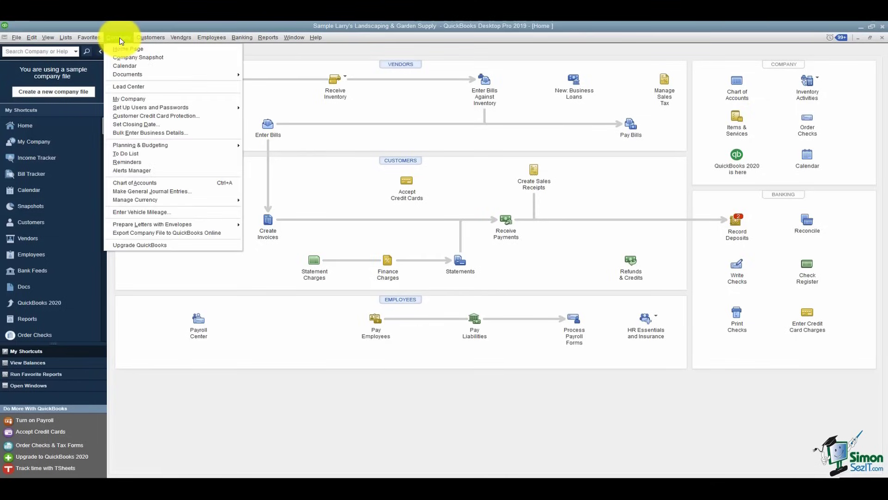
left_click(201, 234)
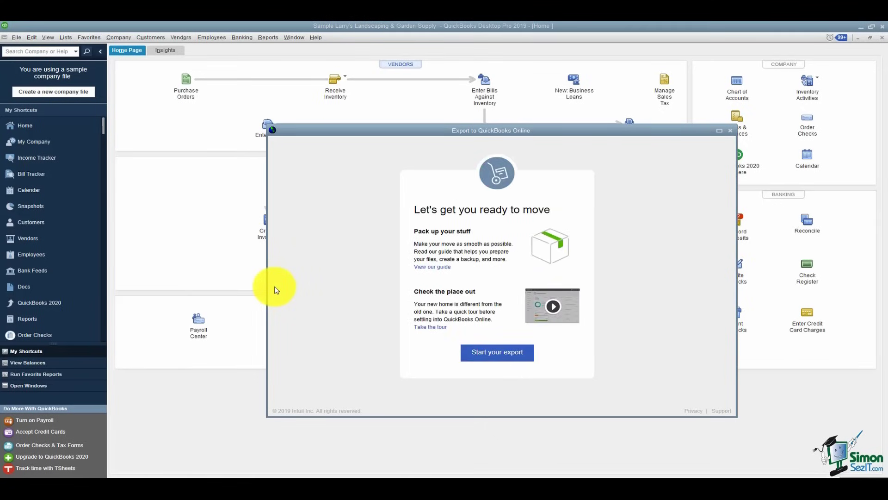
Start the export and sign in to QuickBooks Online with the account e-mail and password
left_click(493, 356)
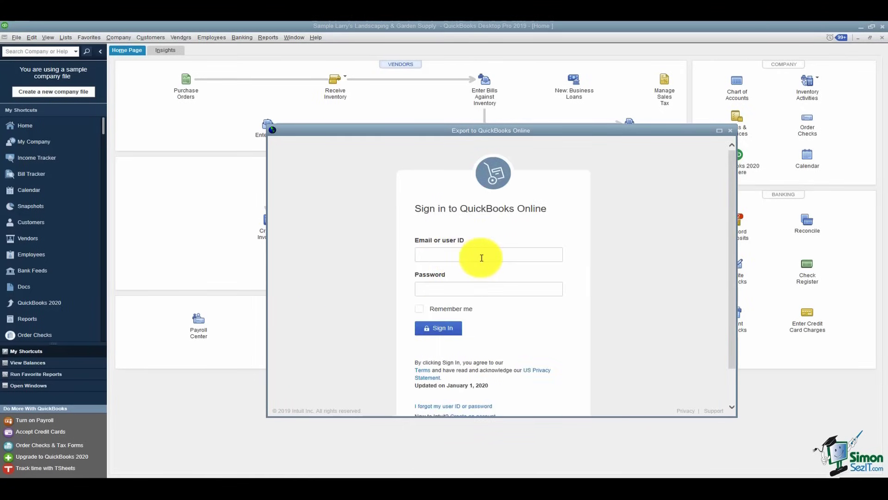
left_click(481, 258)
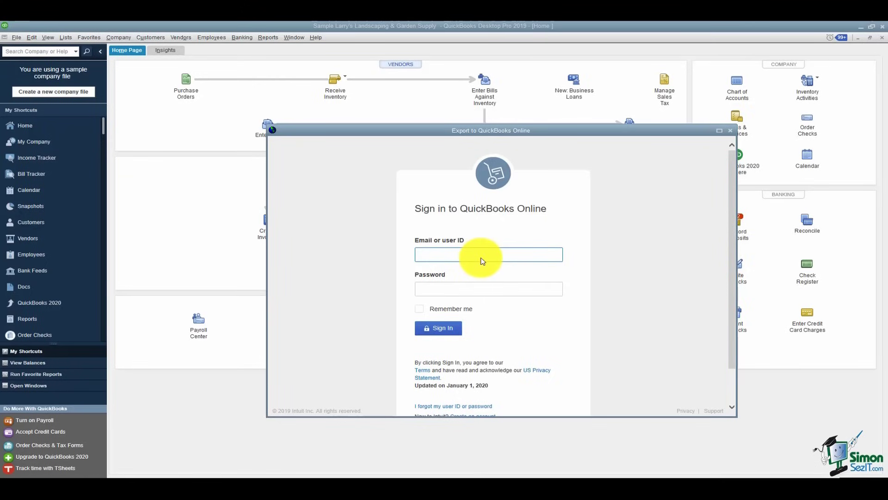
key("Tab")
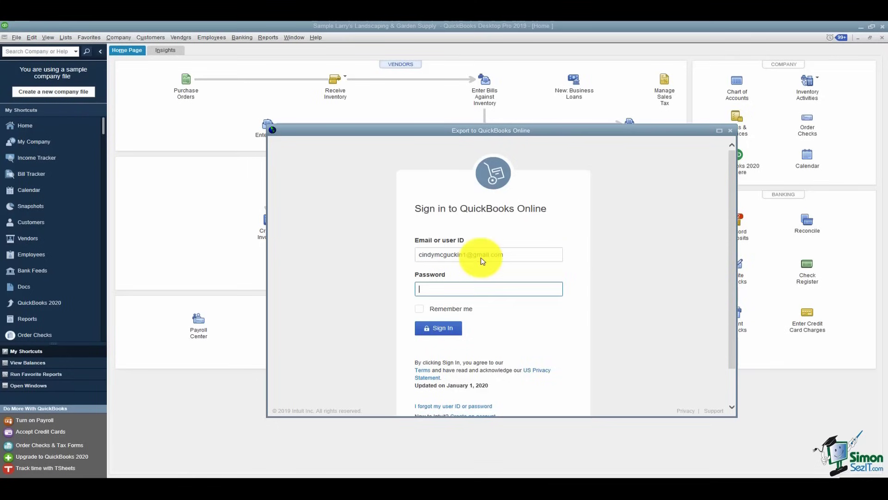
type("••••••••••••")
left_click(449, 330)
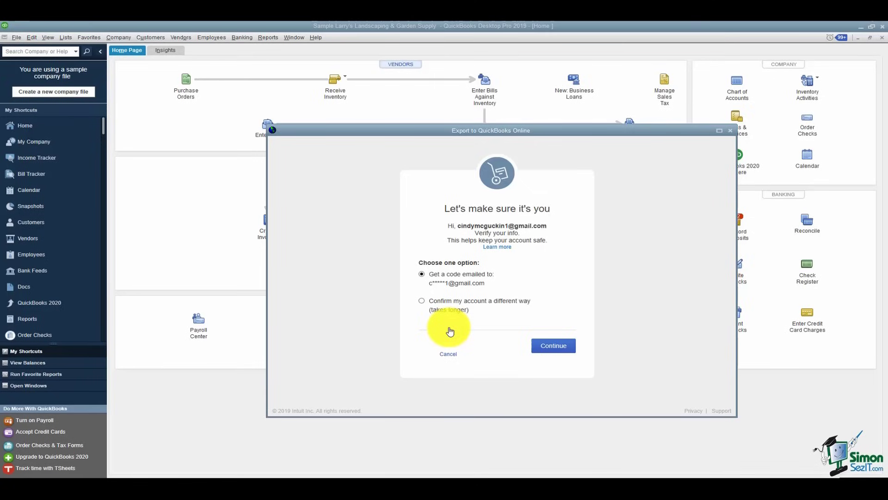
Have a verification code e-mailed and submit the 6-digit code from it
left_click(545, 346)
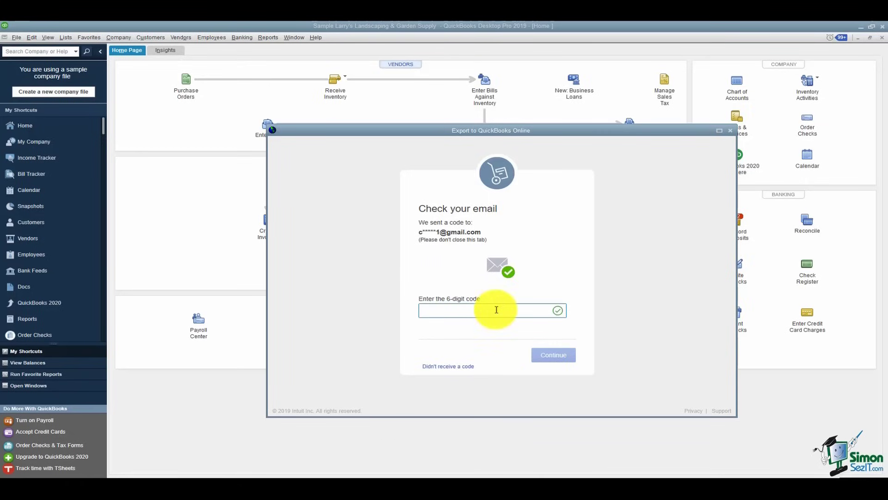
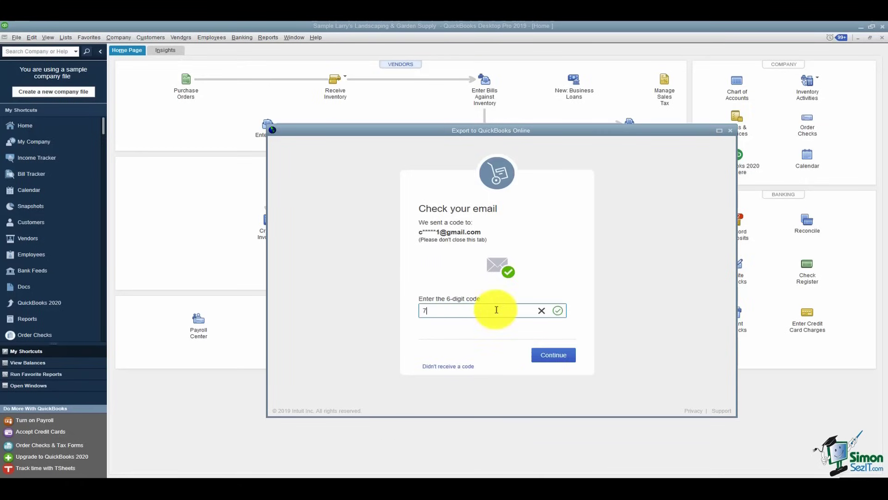
left_click(555, 355)
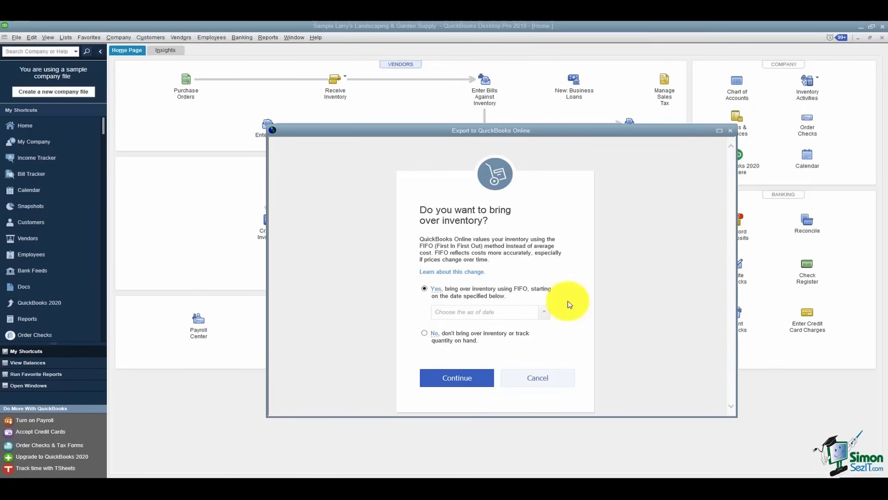
Keep inventory coming over using FIFO with a 1/1/2020 start date and continue
left_click(506, 311)
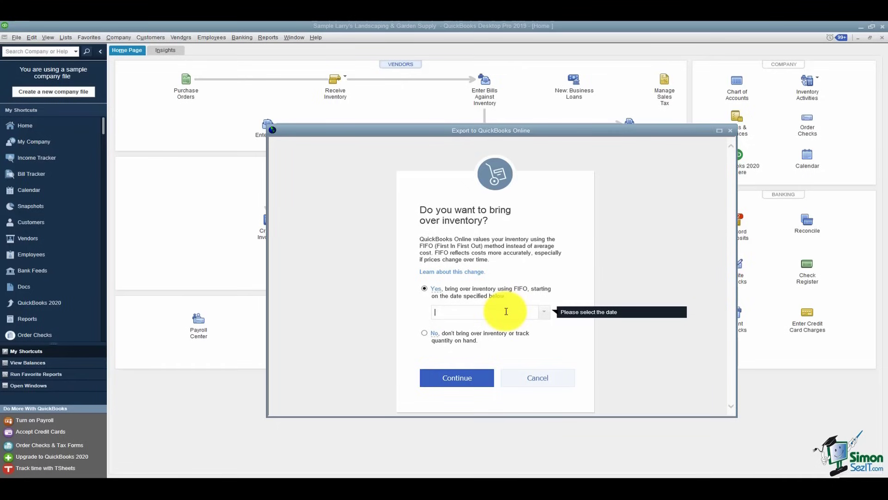
left_click(544, 314)
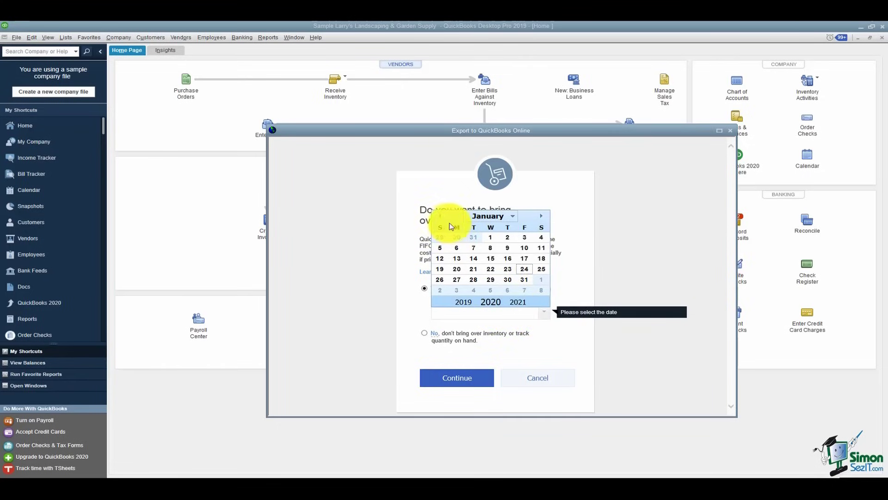
left_click(491, 240)
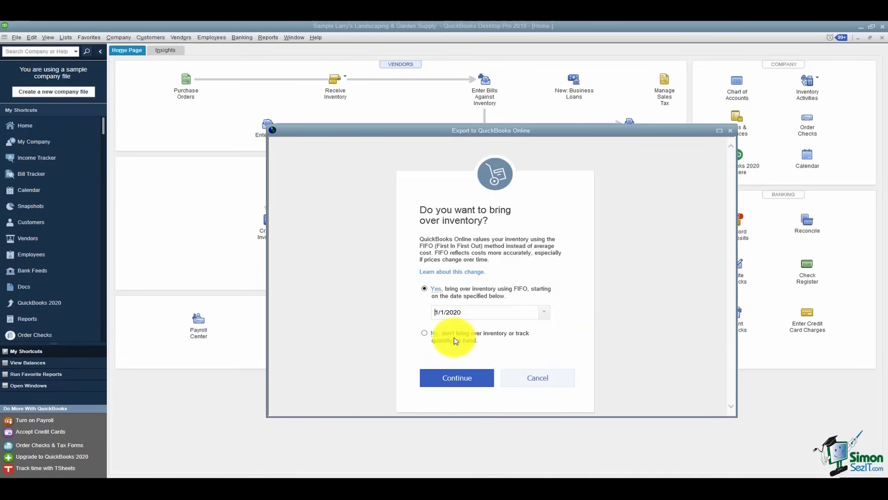
left_click(460, 377)
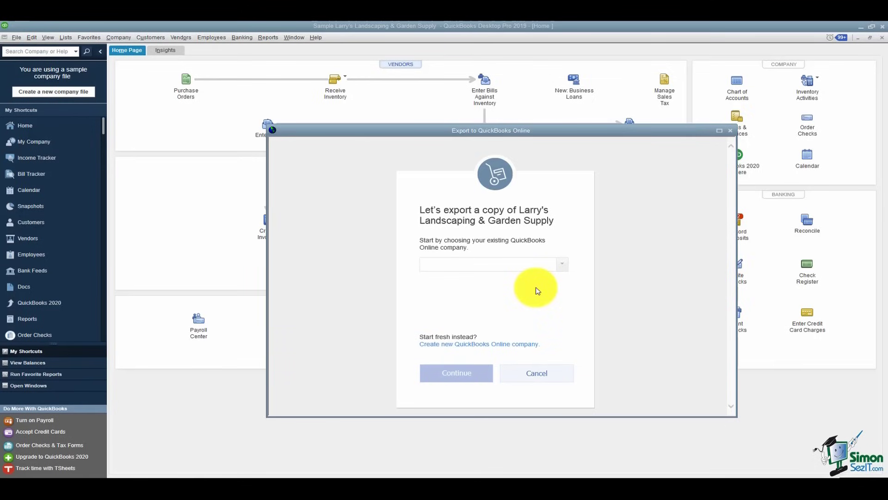
Pick ABC Services as the destination company, run the transfer, and acknowledge with 'OK, got it'
left_click(563, 268)
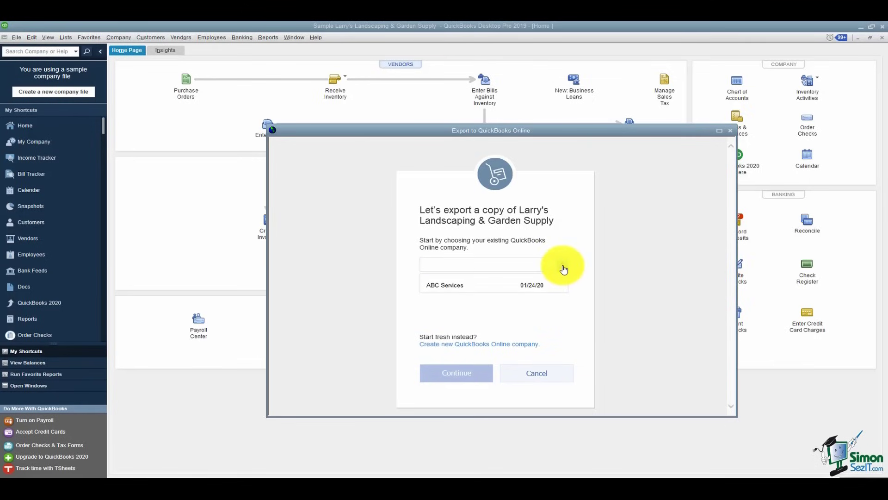
left_click(448, 286)
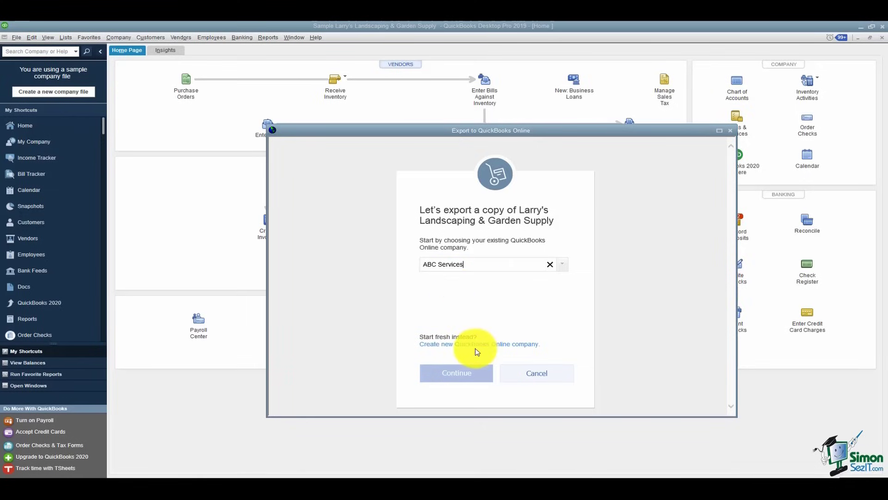
left_click(470, 373)
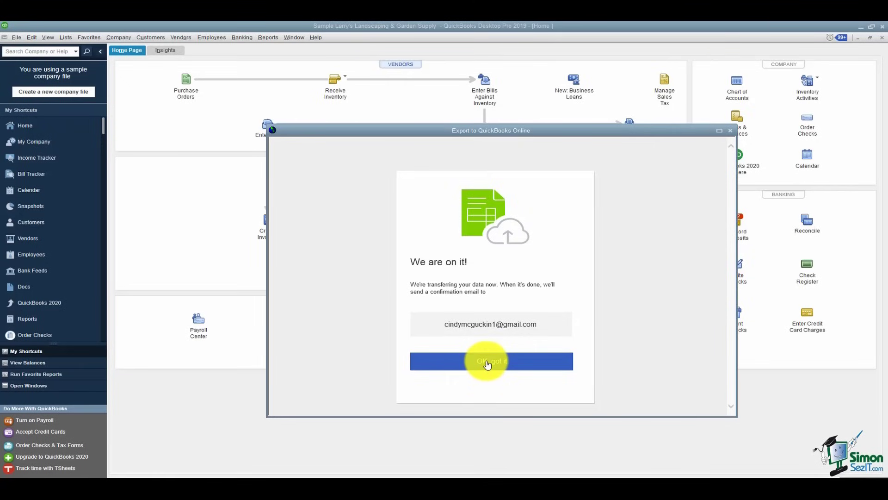
left_click(488, 365)
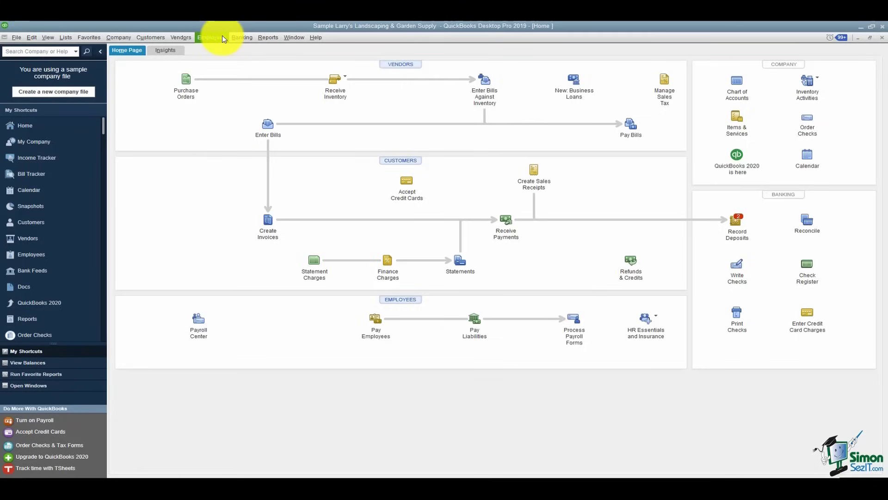
Open Reports > Company & Financial > Profit & Loss Standard and set Dates to All
left_click(271, 39)
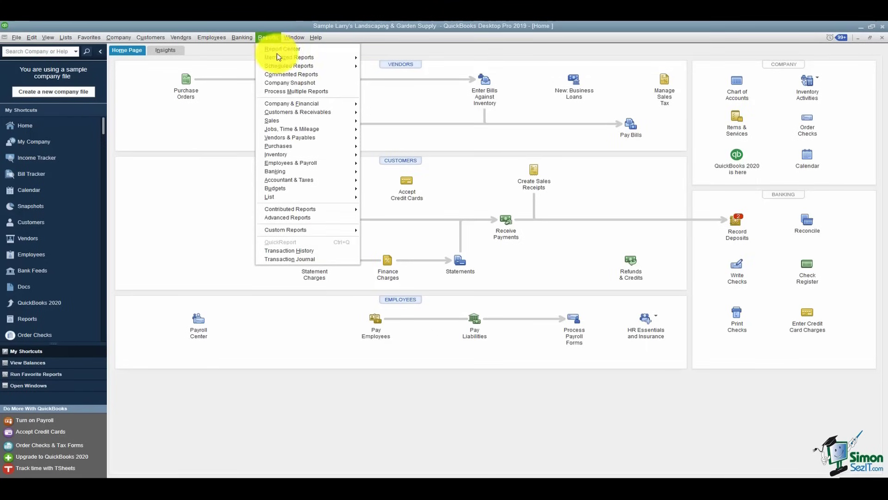
mouse_move(292, 105)
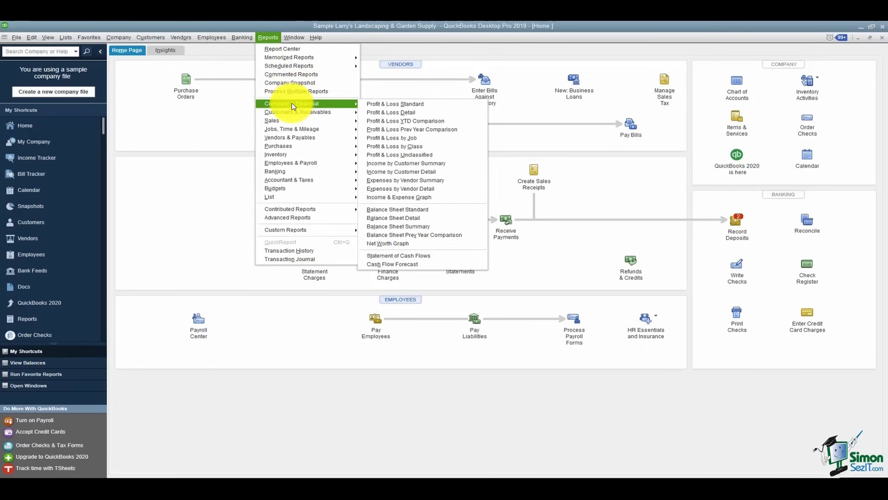
left_click(377, 106)
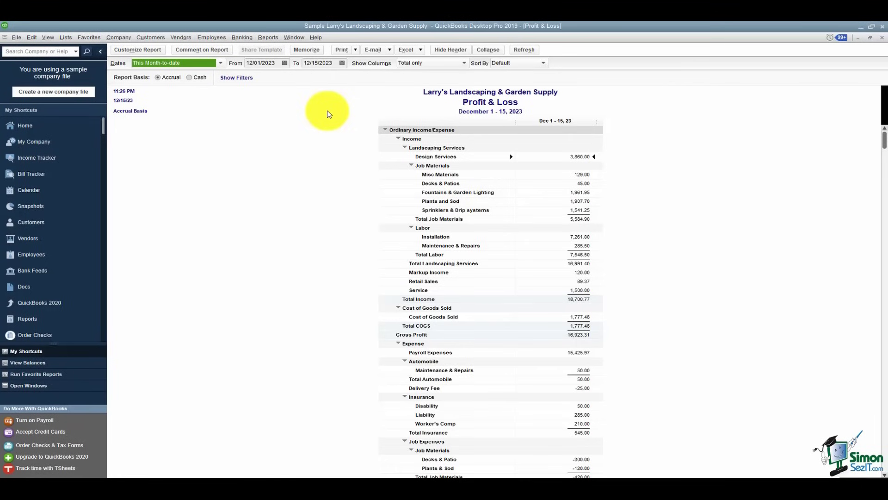
left_click(221, 63)
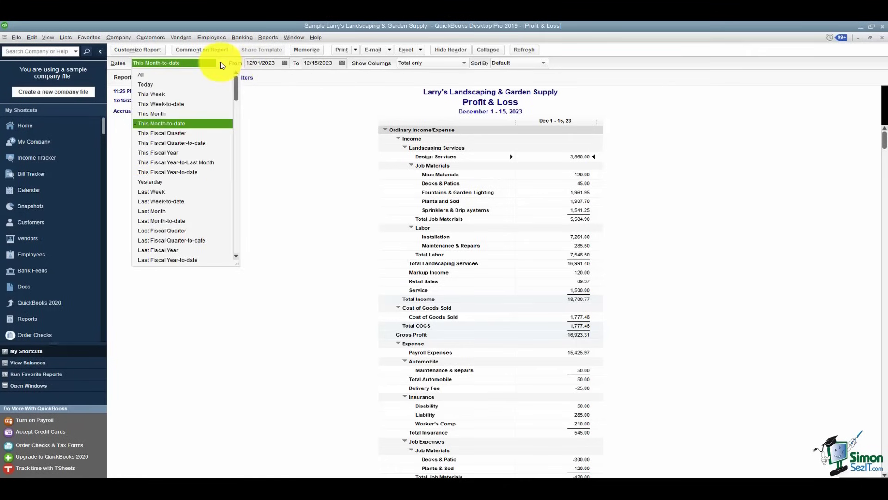
left_click(141, 75)
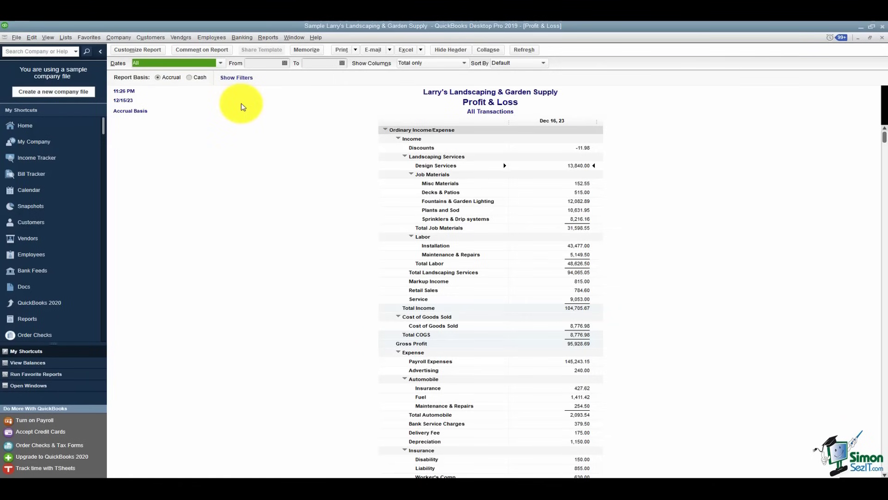
Open Reports > Company & Financial > Balance Sheet Standard and set Dates to All
left_click(270, 38)
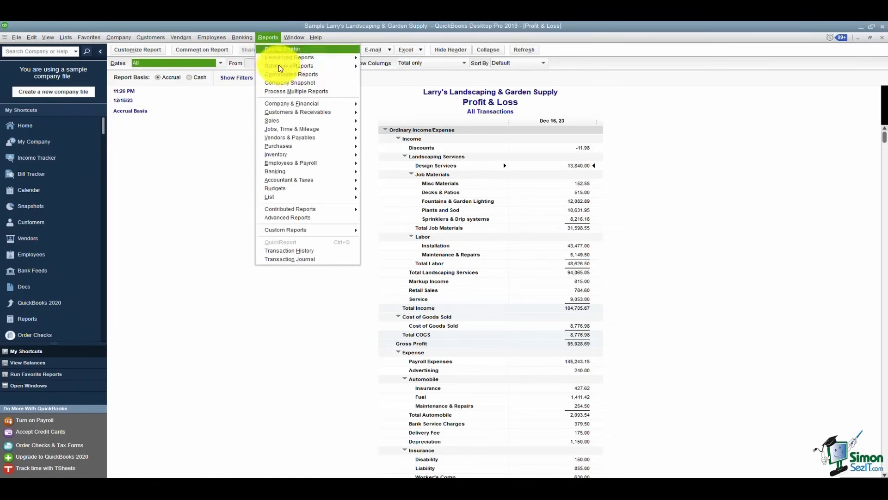
mouse_move(284, 106)
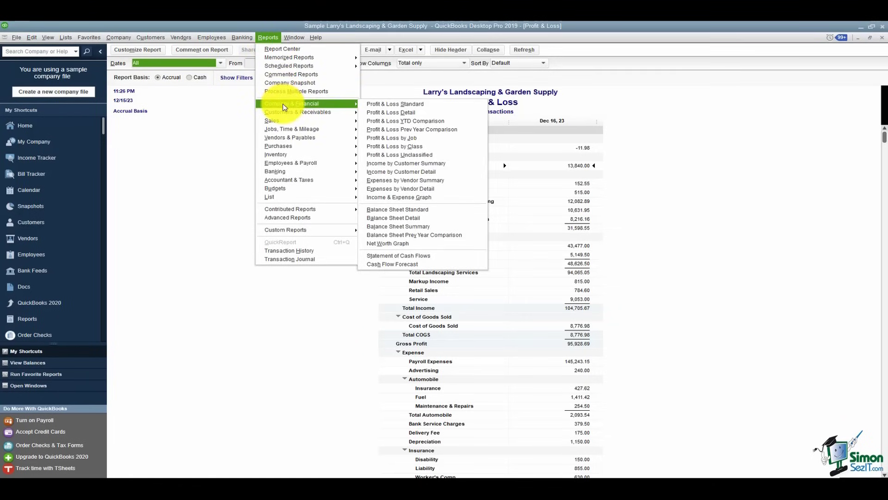
left_click(440, 212)
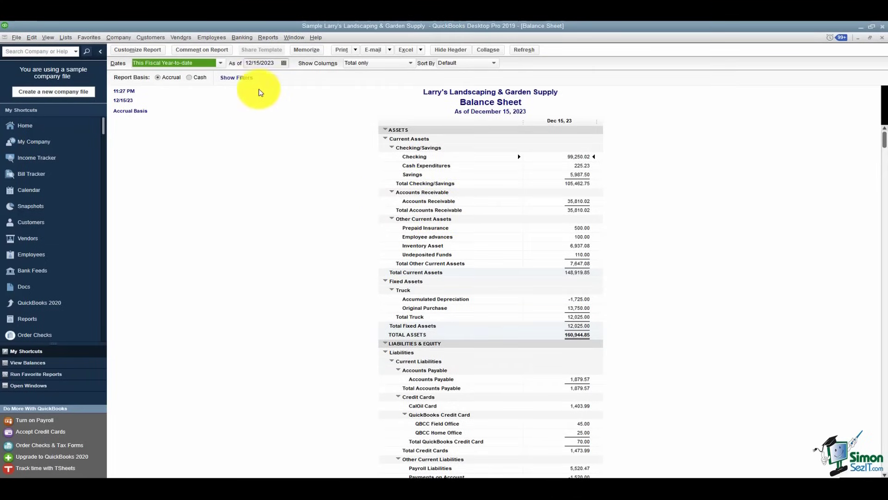
left_click(220, 63)
scroll(231, 81, "up", 2)
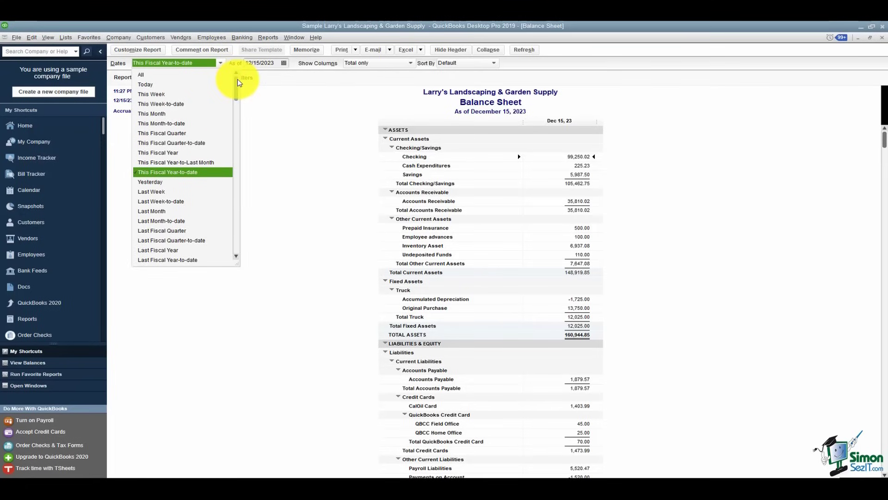
left_click(220, 75)
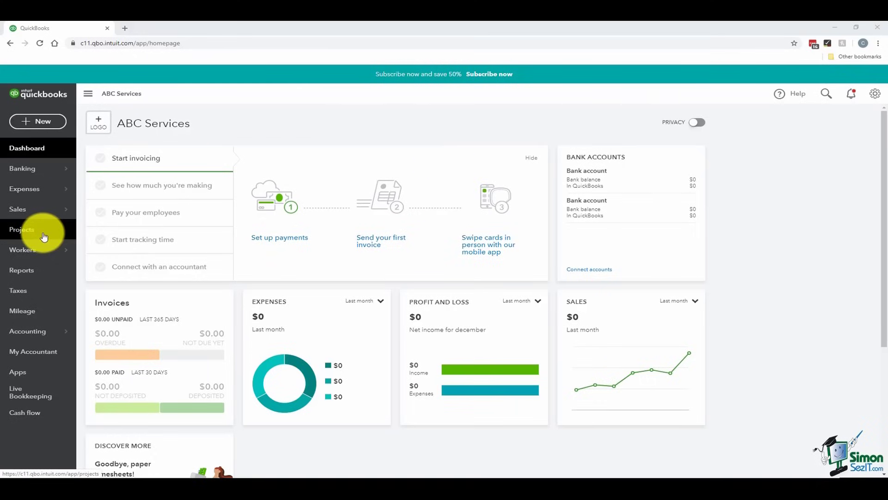
Run the online Profit and Loss report with Report period All Dates, then go back to Reports
left_click(38, 273)
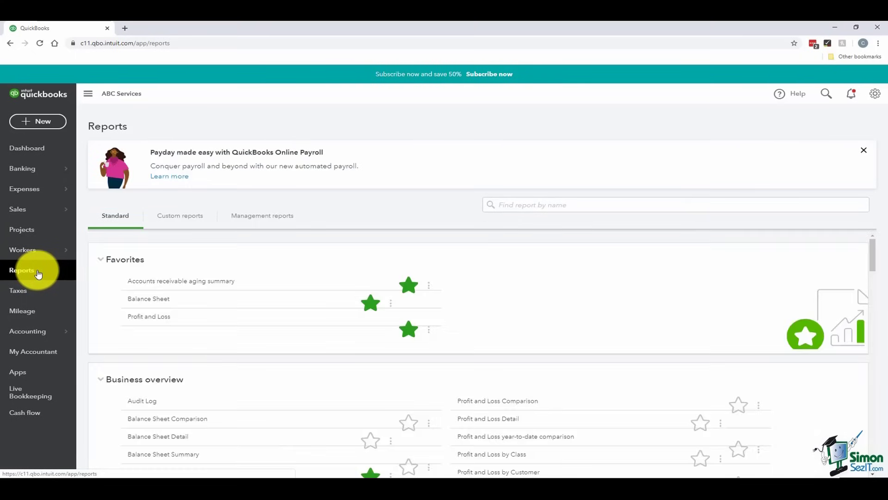
left_click(150, 321)
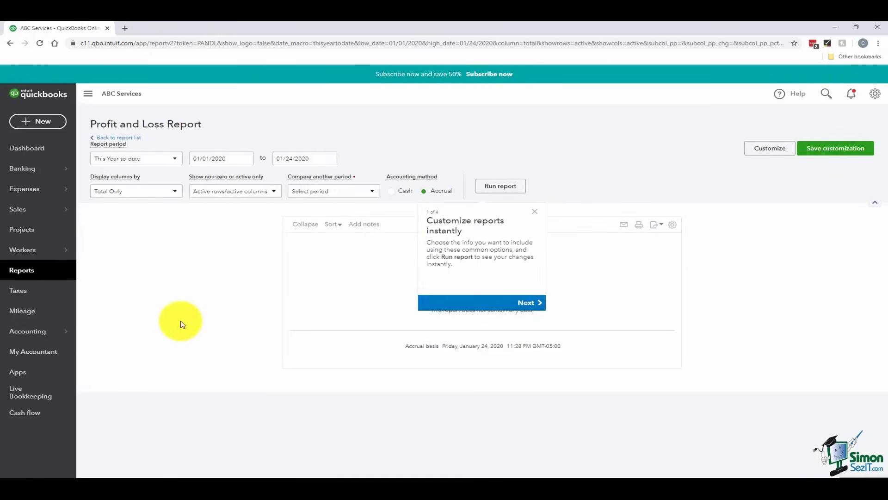
left_click(537, 215)
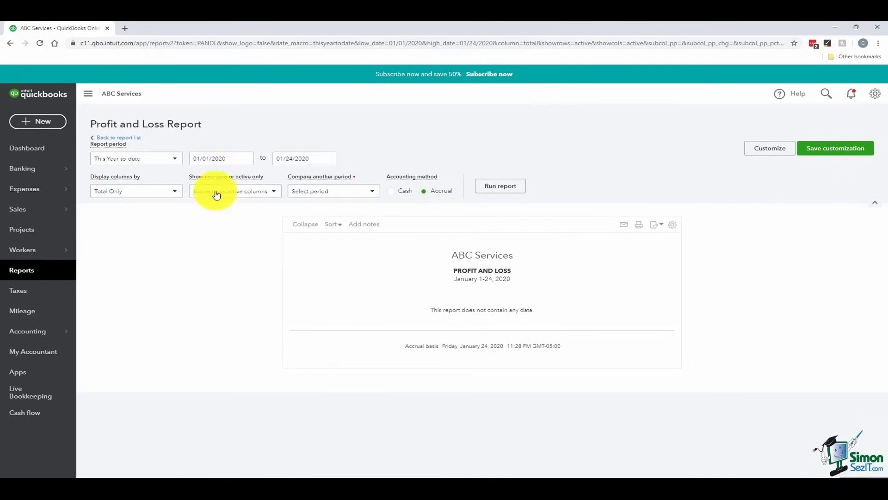
left_click(176, 159)
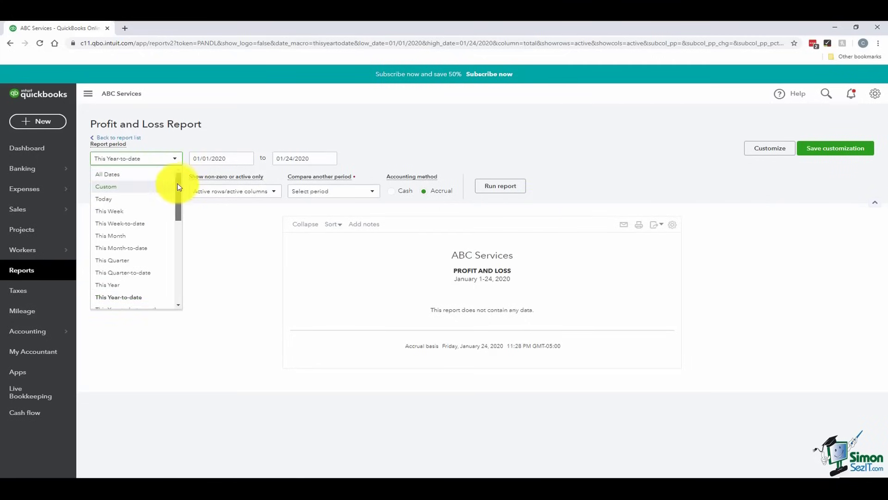
left_click(153, 179)
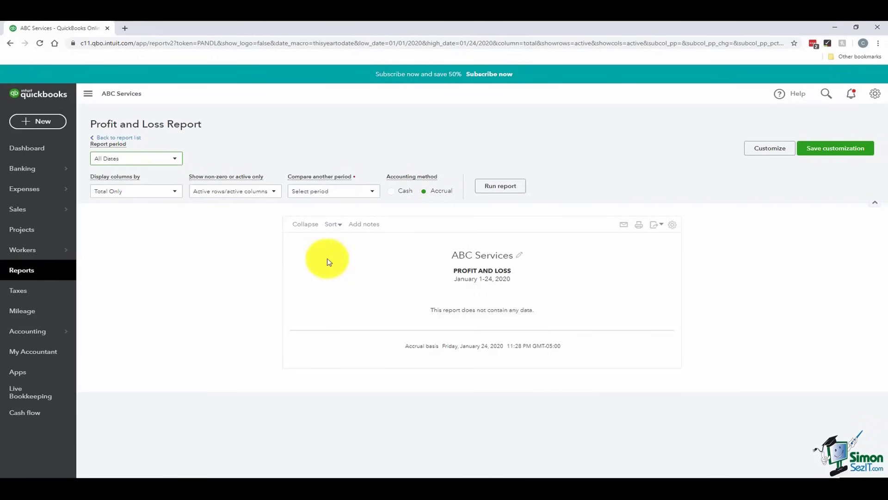
left_click(488, 189)
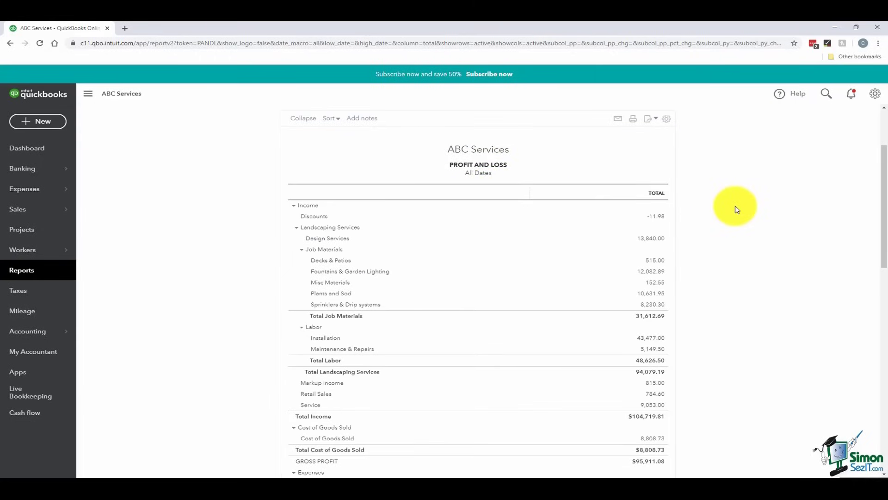
left_click(40, 276)
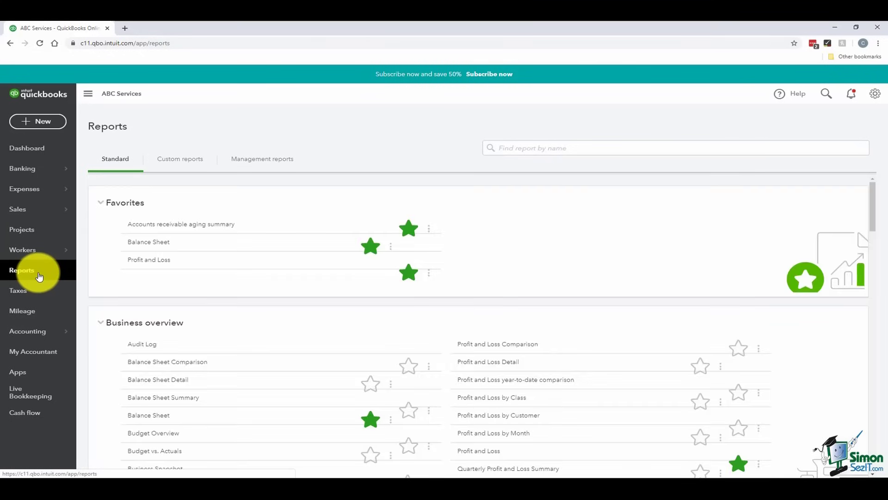
Open the favourite Balance Sheet and rerun it with Report period set to All Dates
left_click(155, 301)
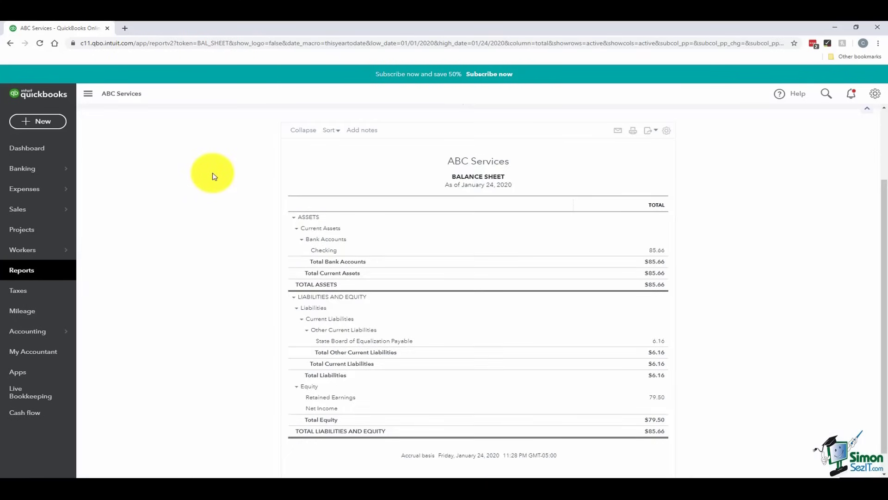
scroll(214, 176, "up", 2)
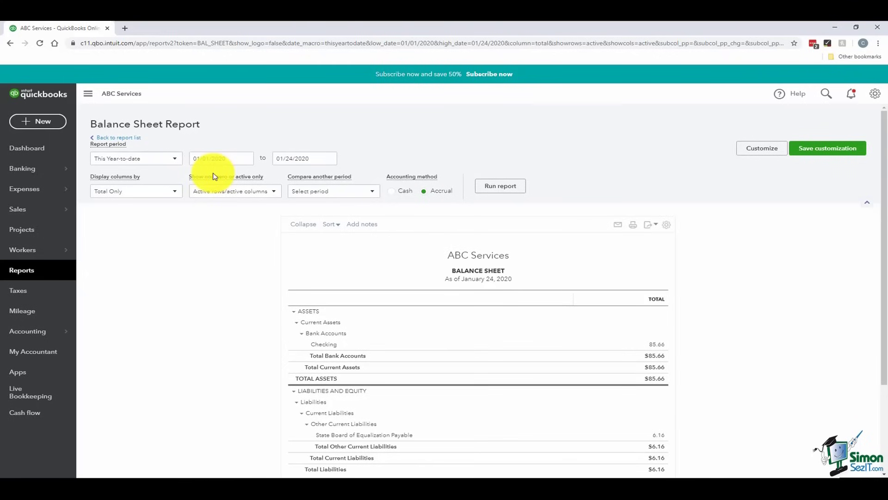
left_click(176, 158)
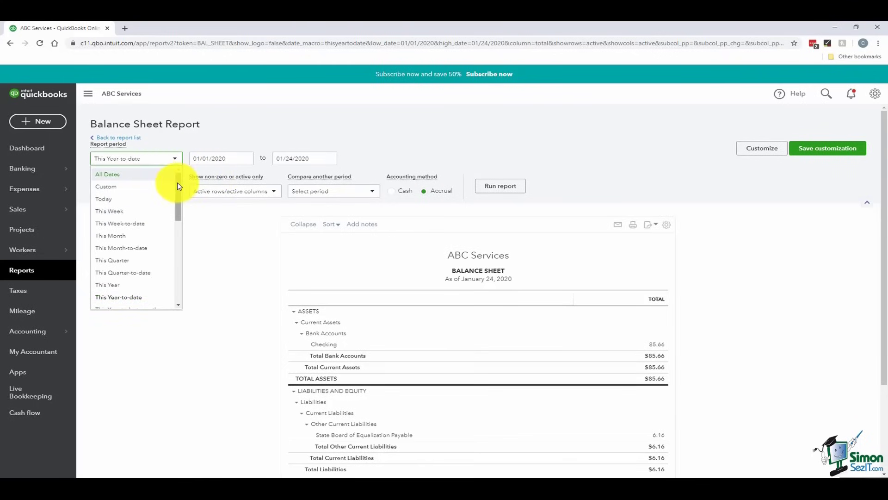
left_click(124, 175)
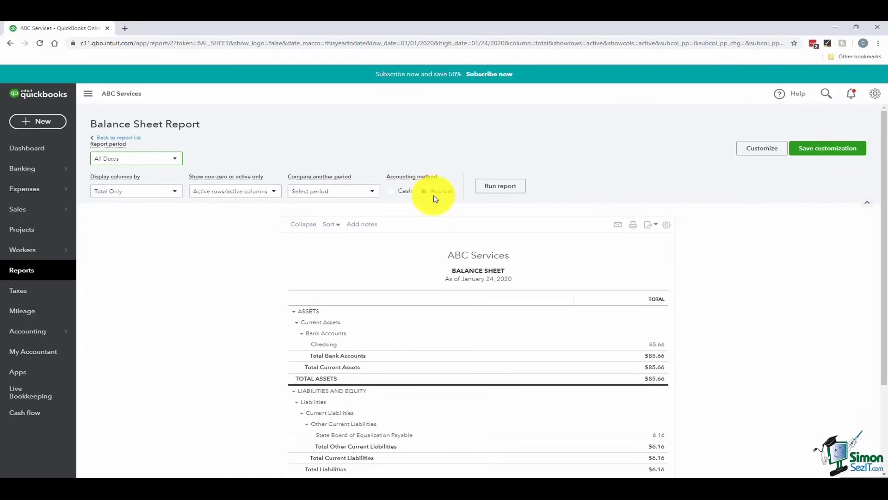
left_click(509, 191)
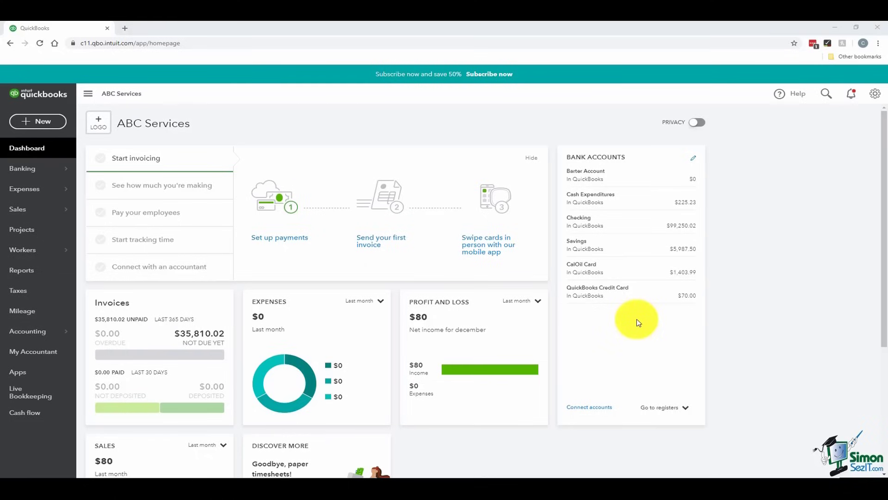
Open the Checking register from the Bank Accounts widget and dismiss the Register basics tour
left_click(607, 226)
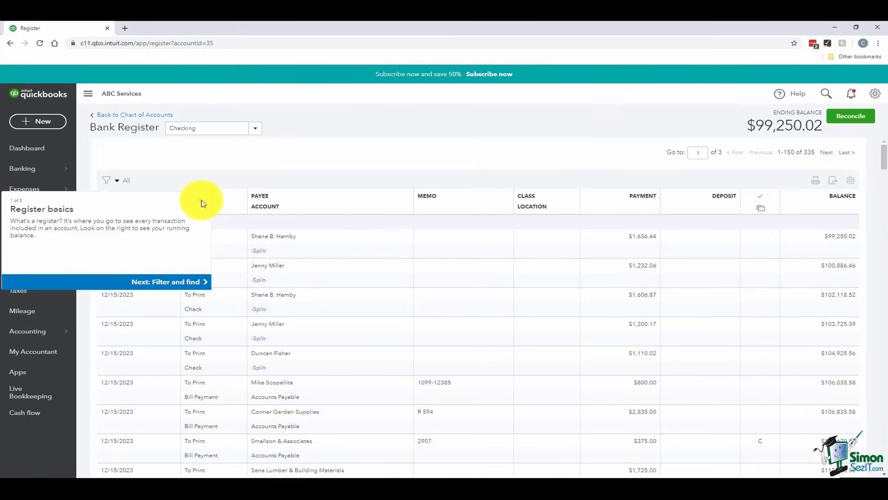
left_click(245, 237)
mouse_move(378, 285)
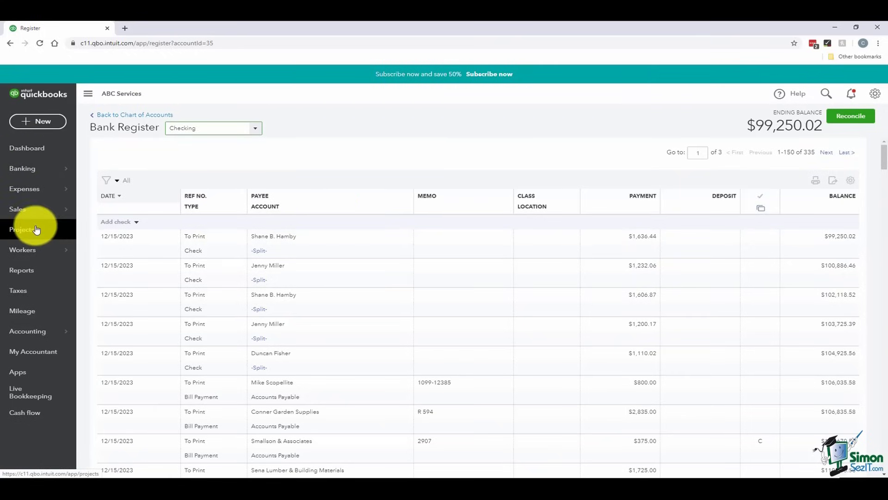
Return to the Dashboard, then choose Banking from the sidebar's Banking flyout
left_click(38, 151)
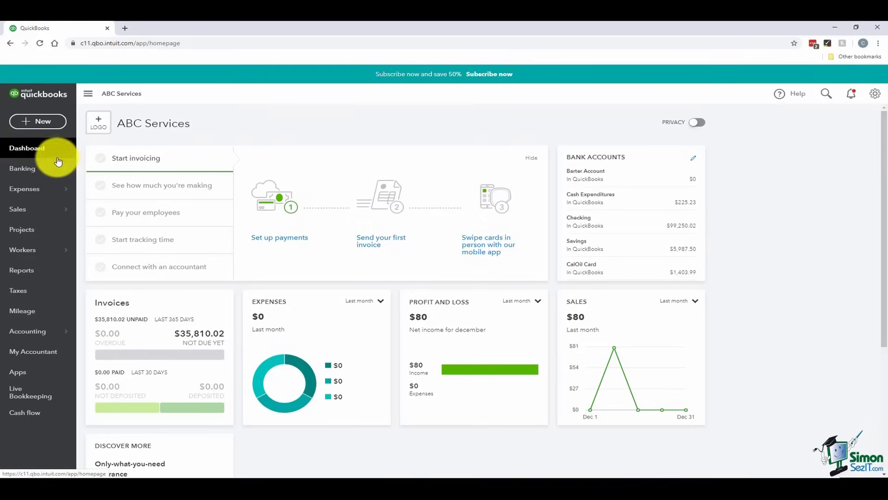
mouse_move(56, 170)
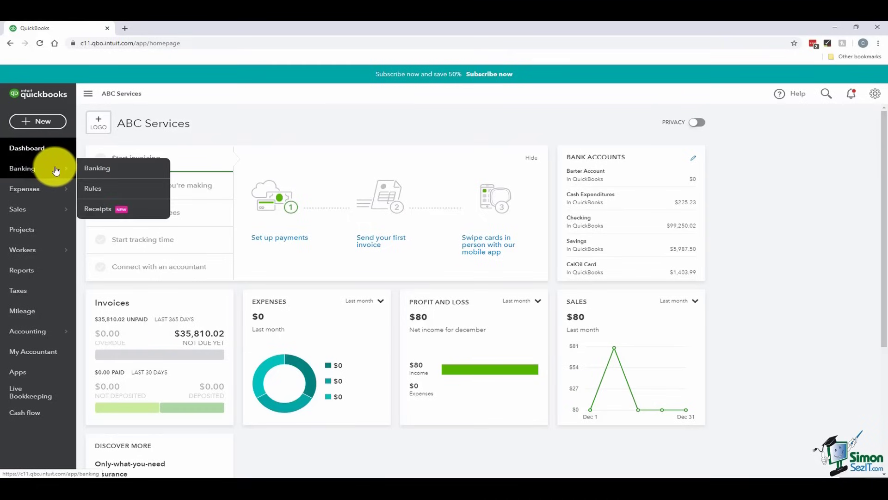
left_click(102, 172)
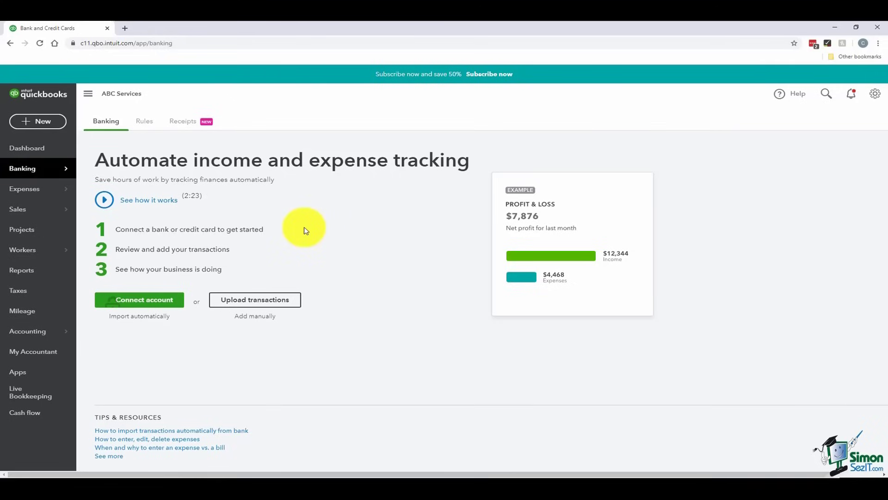
Show the Expense Transactions list with the 445 imported bills, checks and bill payments
left_click(38, 190)
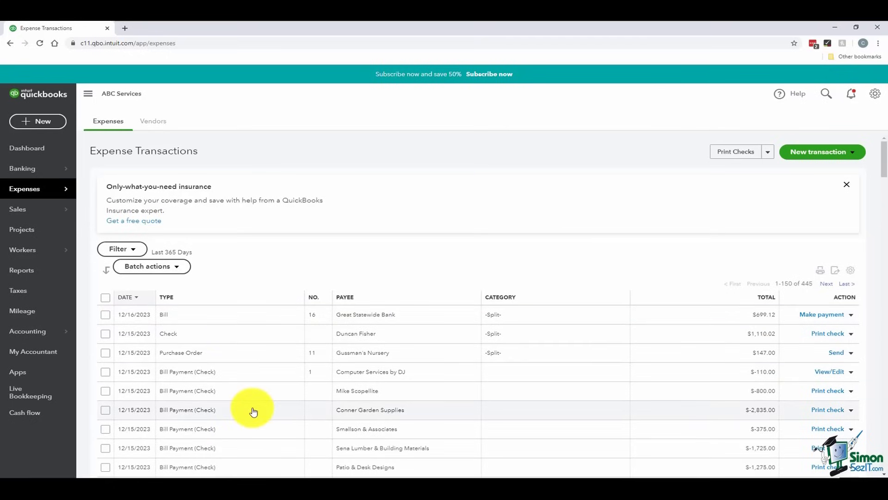
mouse_move(26, 213)
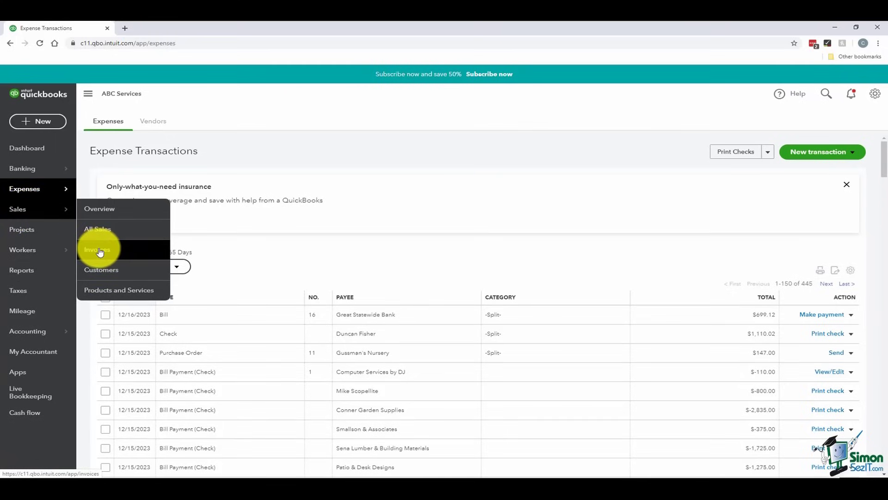
Review the imported Customers list, then go to the 'Run your projects with confidence' Projects page
left_click(112, 271)
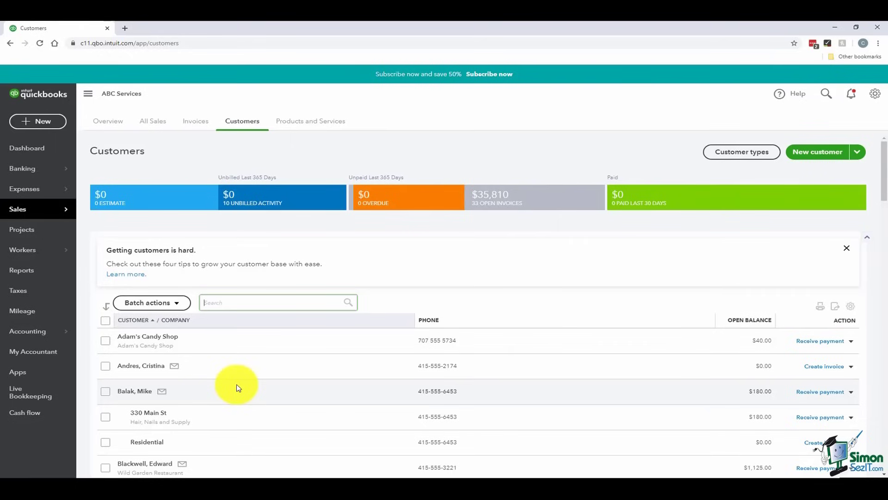
left_click(38, 236)
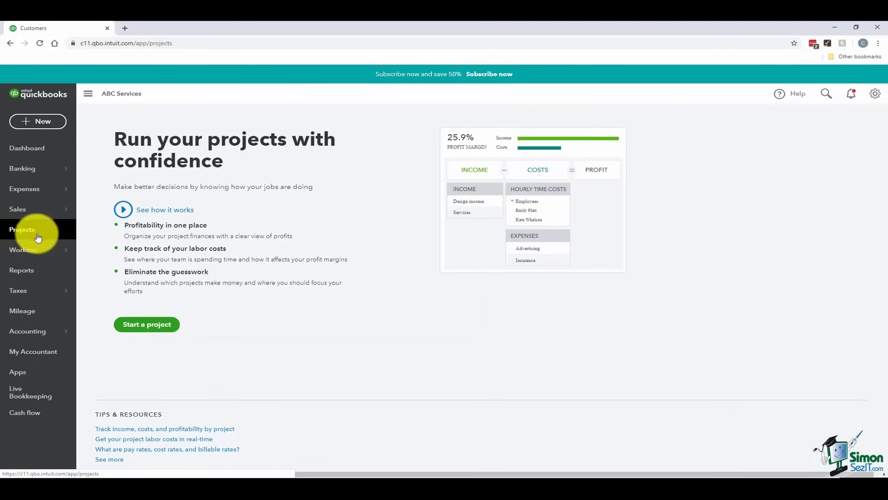
Open the Mileage page showing 0 business miles for 2020 at $0.575 per mile
mouse_move(33, 257)
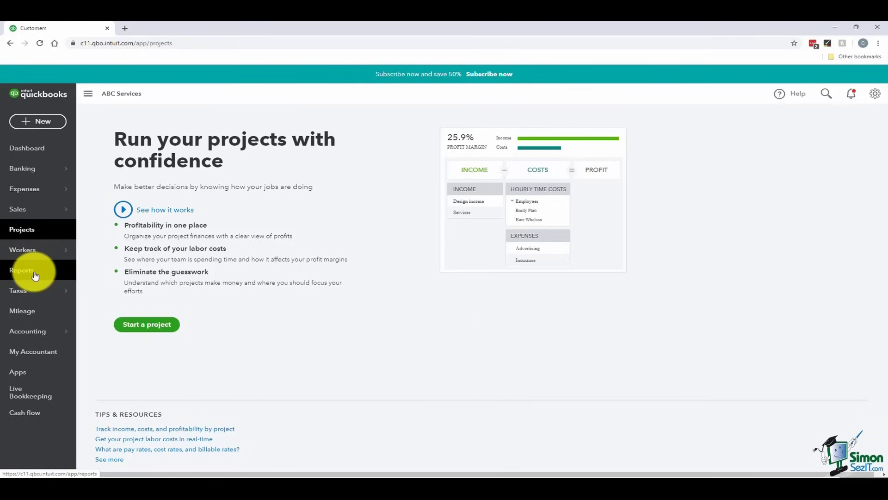
mouse_move(43, 294)
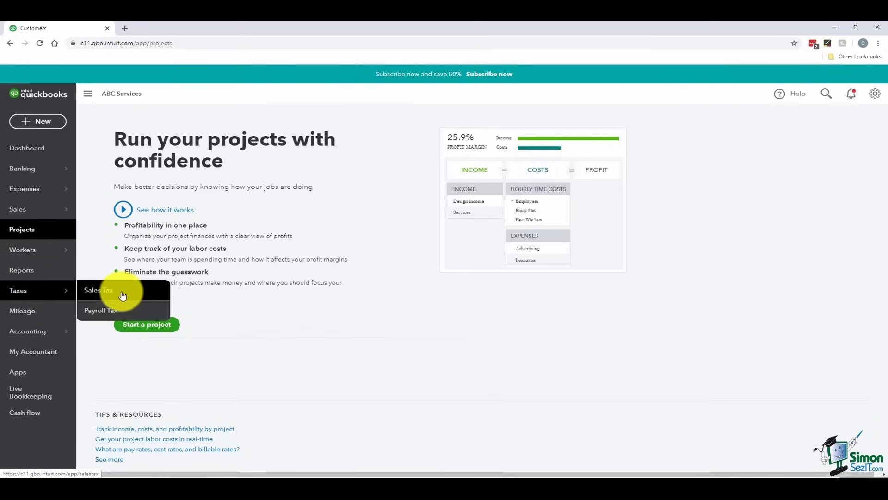
left_click(50, 314)
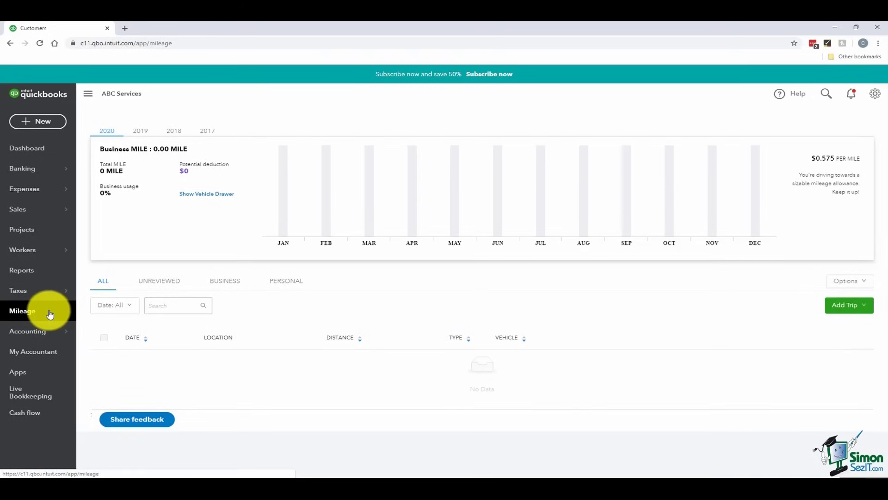
mouse_move(47, 332)
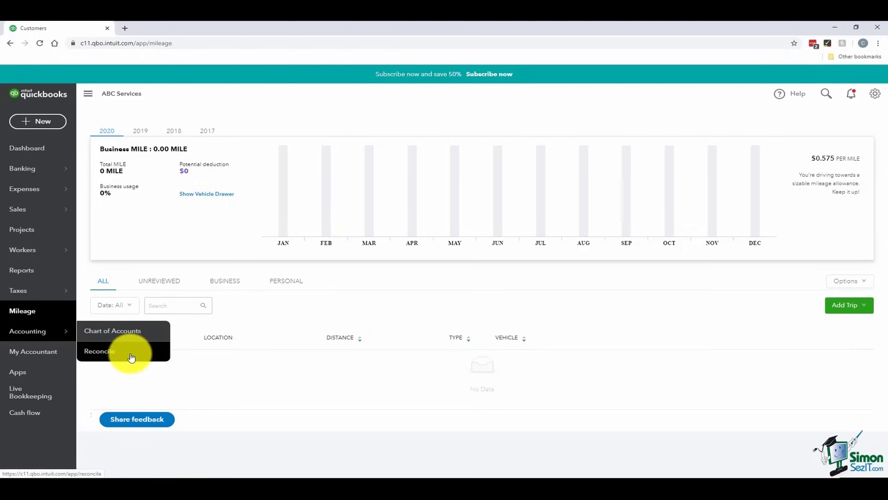
View the My Accountant invitation page, then the Apps page with recommended apps for ABC Services
left_click(46, 354)
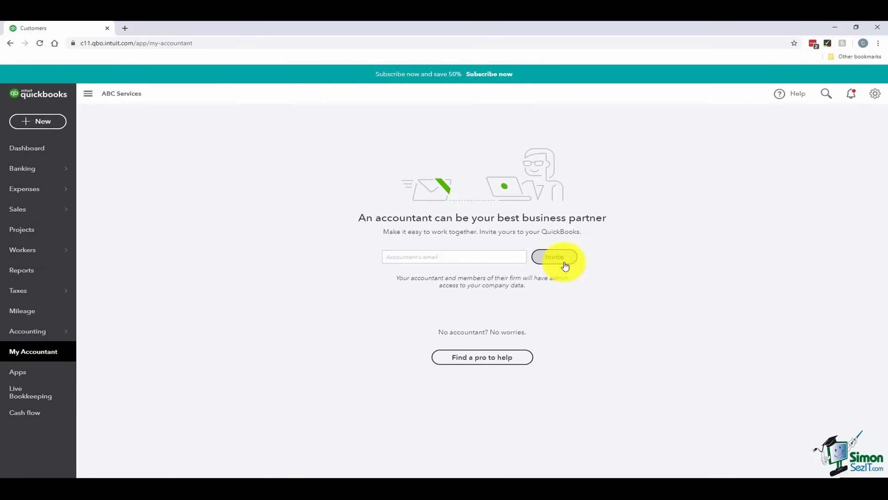
left_click(21, 375)
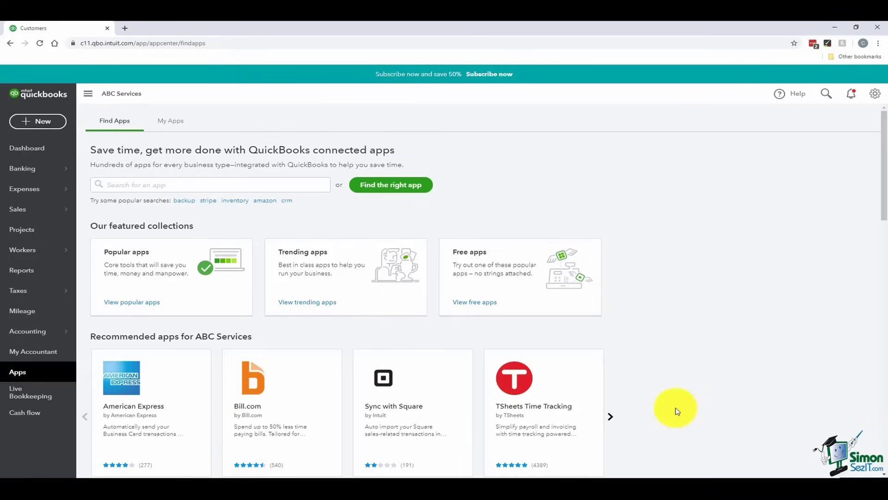
Show the Live Bookkeeping offer of certified bookkeepers from $200/month, briefly revisiting My Accountant
left_click(23, 395)
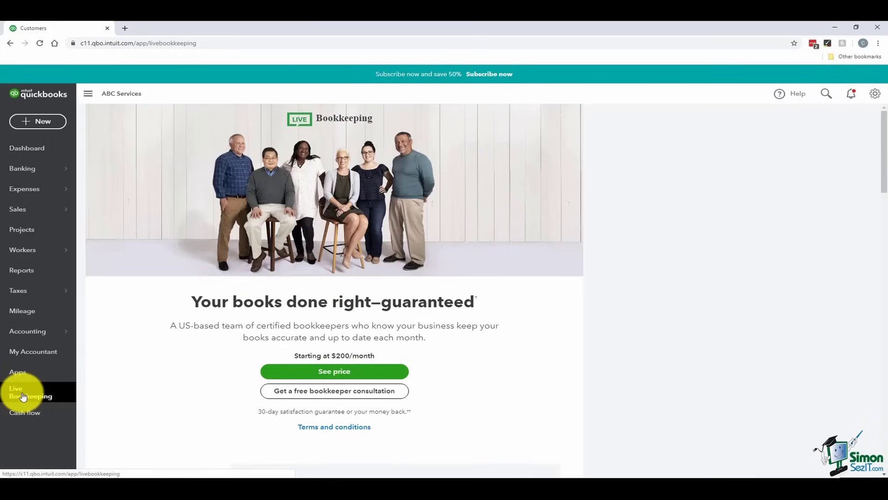
left_click(34, 355)
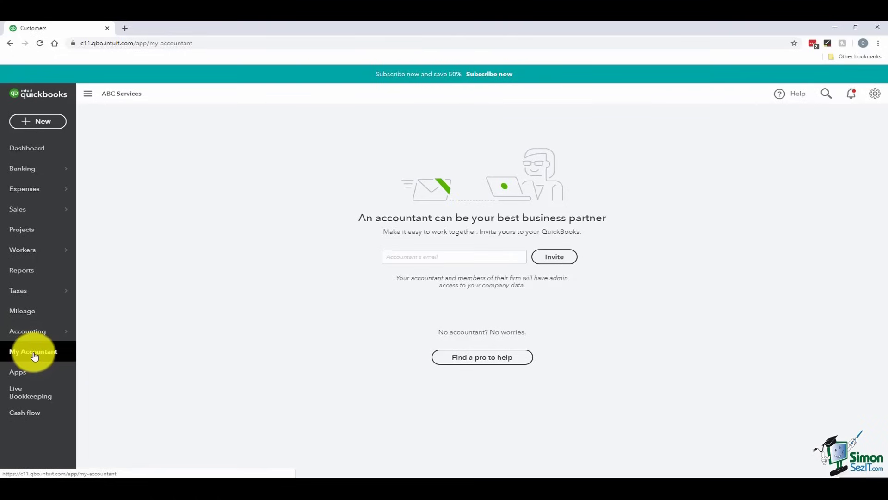
left_click(26, 397)
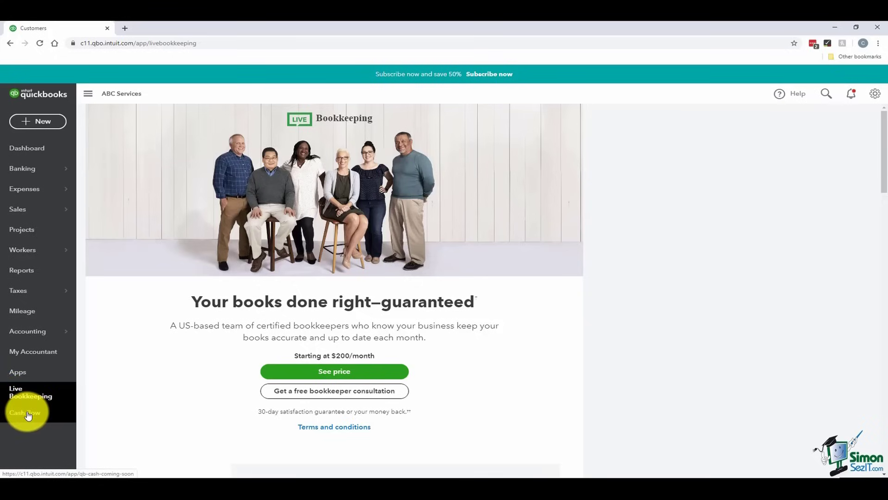
Go to the Cash Flow page announcing the Cash Flow Center is coming soon
left_click(28, 414)
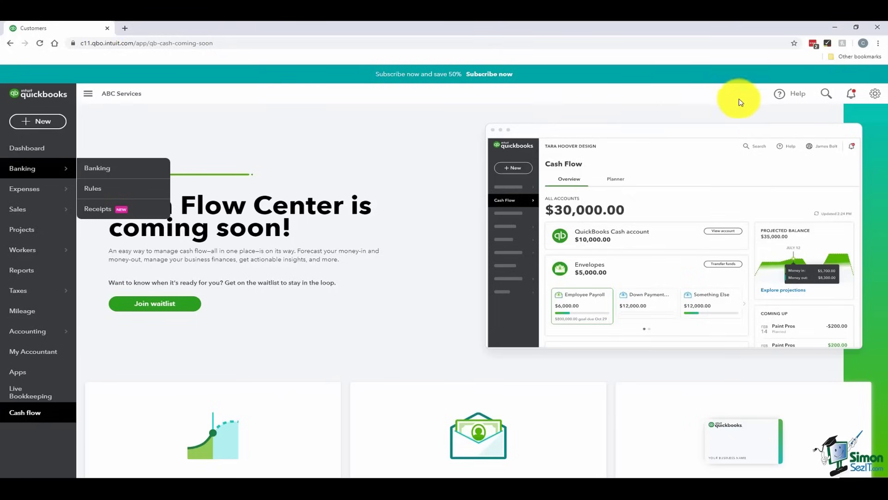
left_click(47, 125)
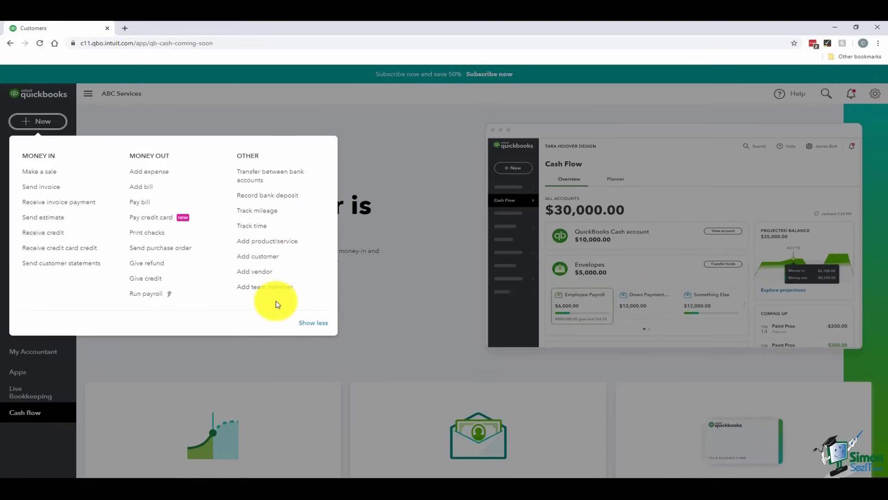
left_click(409, 152)
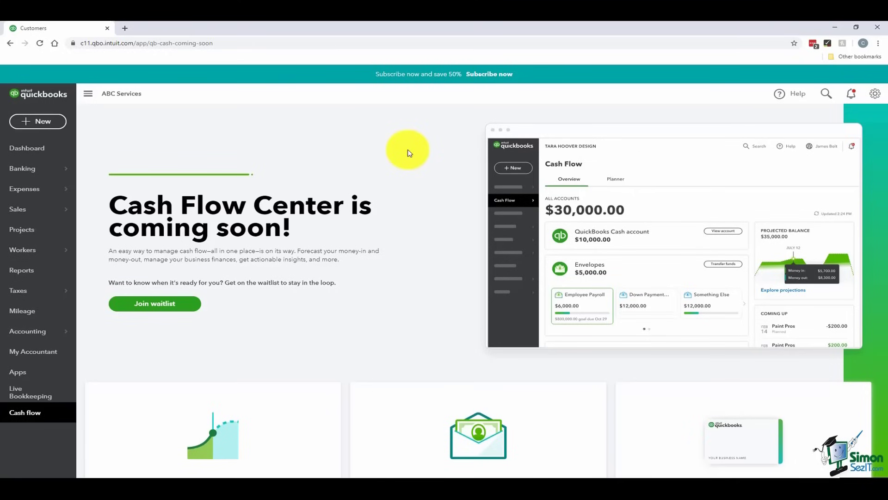
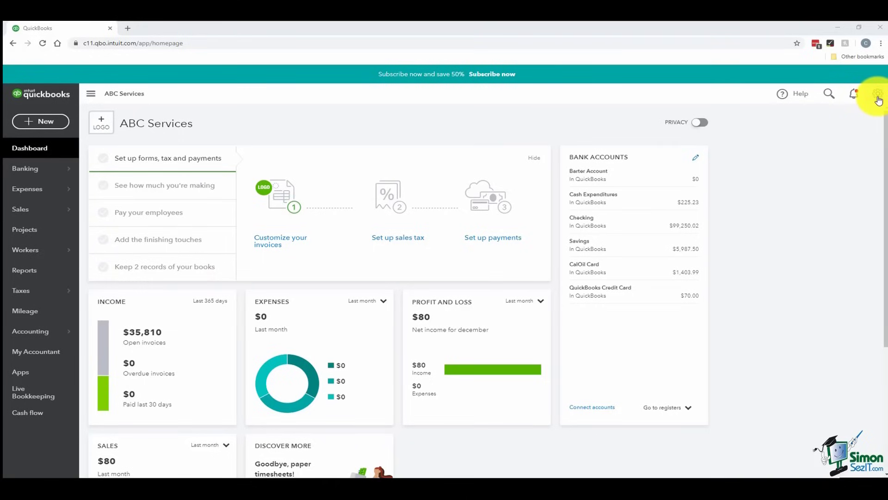
Look over the gear and New menus, then open Account and Settings from the gear menu
left_click(877, 96)
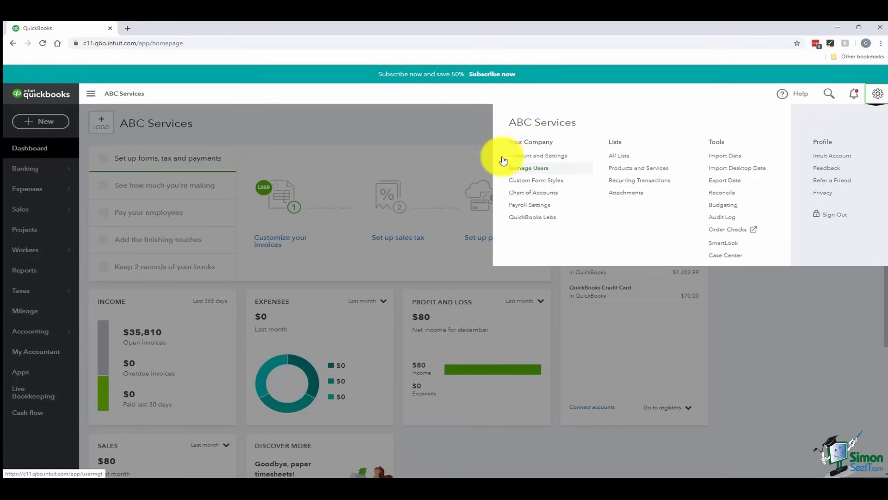
left_click(279, 135)
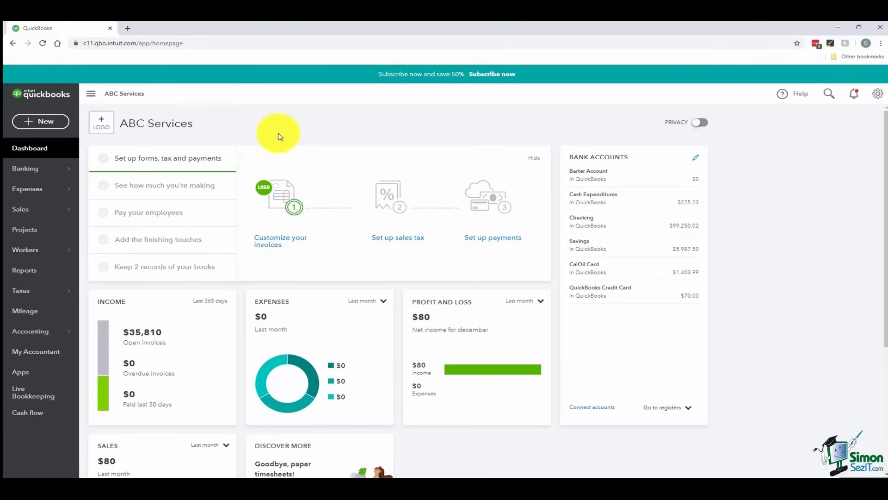
left_click(58, 125)
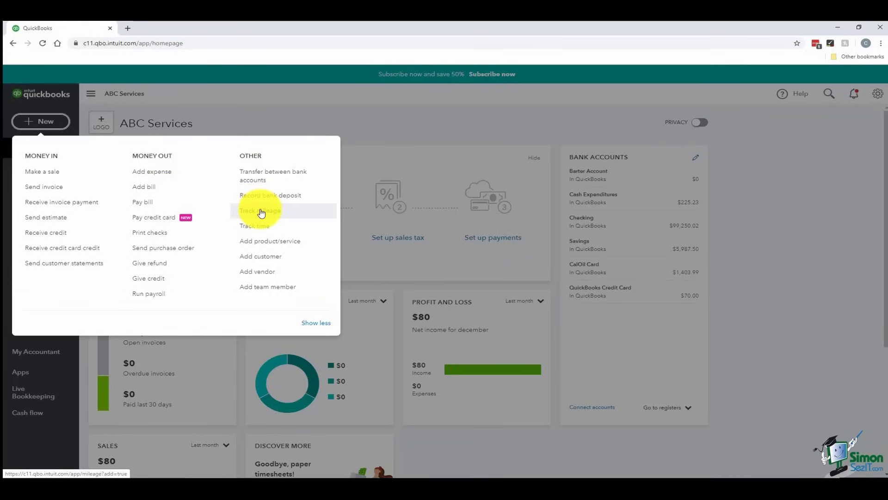
left_click(383, 136)
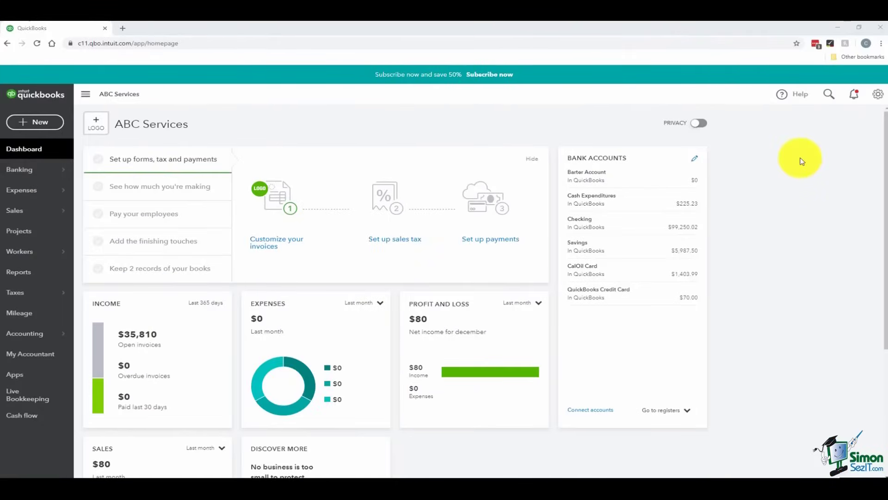
left_click(878, 94)
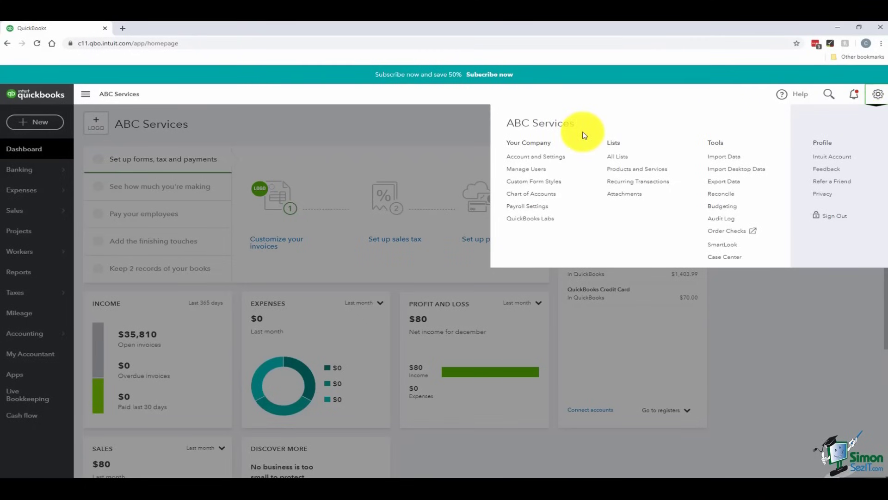
left_click(578, 162)
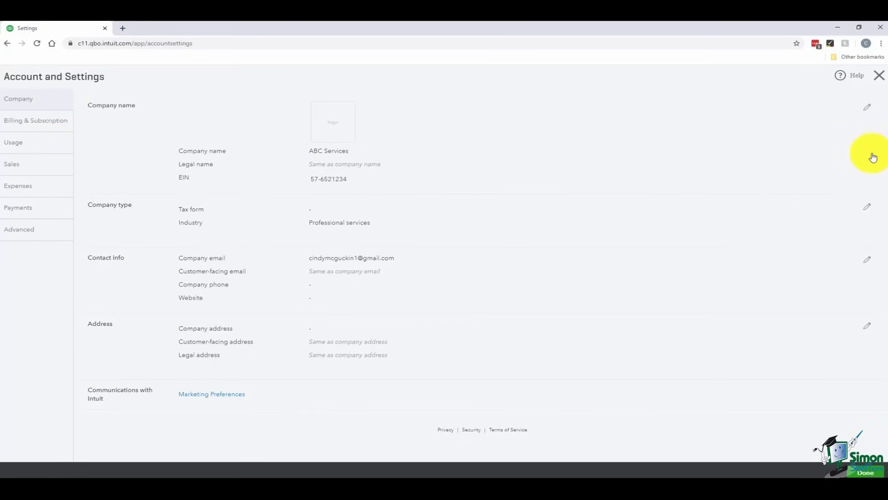
Change the company name to 'ABC Services, Inc.' and save it
left_click(868, 113)
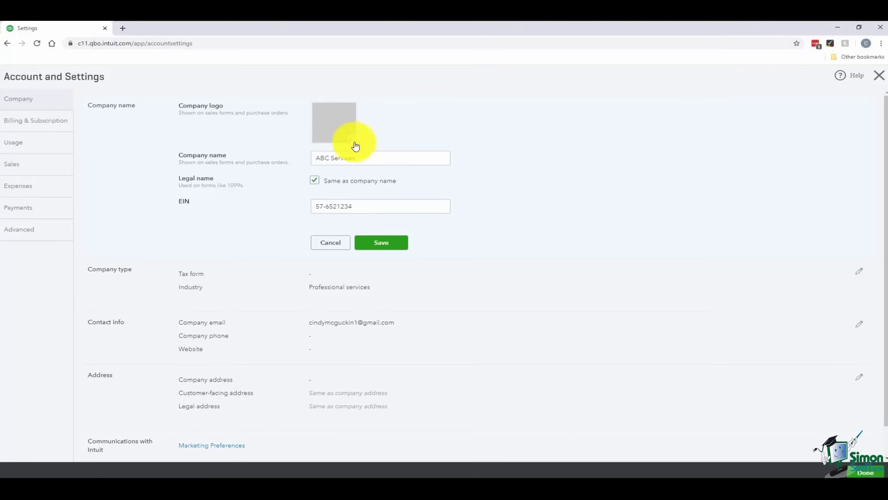
left_click(373, 157)
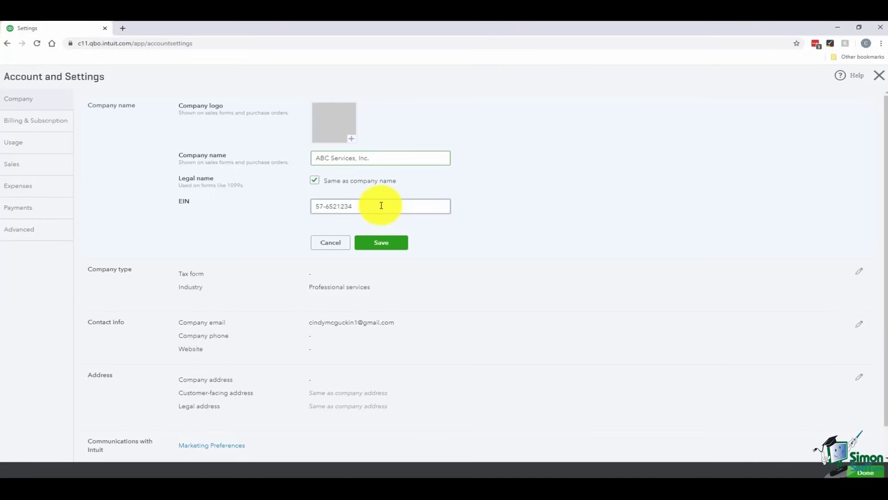
left_click(380, 245)
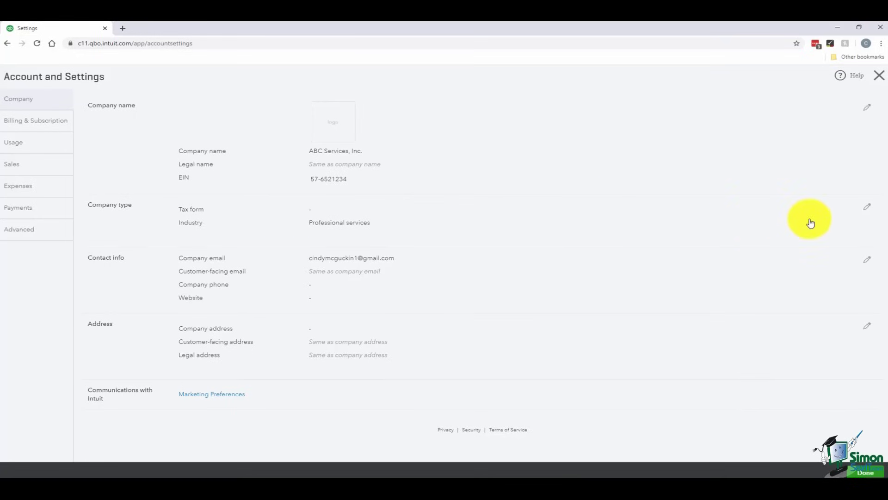
Set the Company type tax form to Not sure/Other/None, keep Professional services industry, and save
left_click(867, 208)
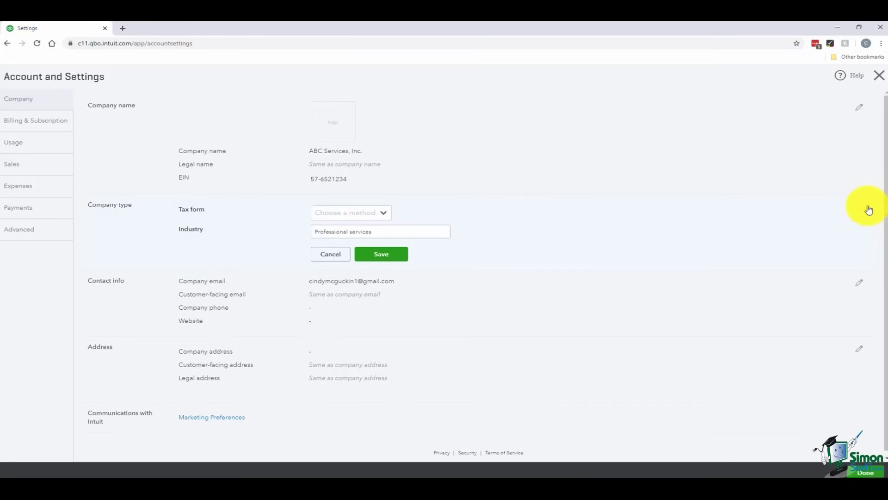
left_click(383, 213)
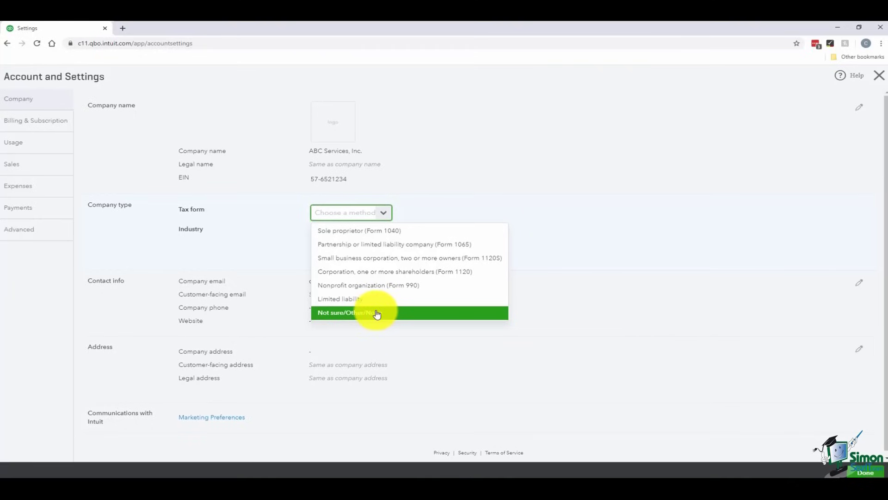
left_click(377, 314)
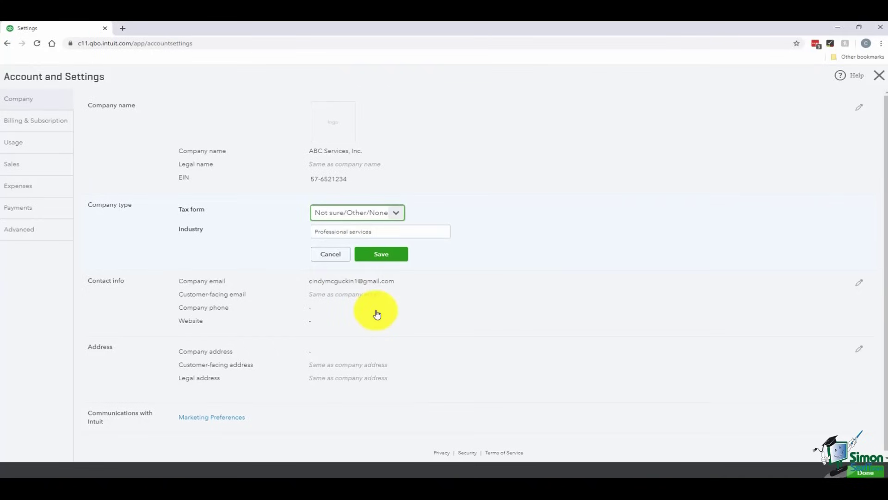
left_click(417, 235)
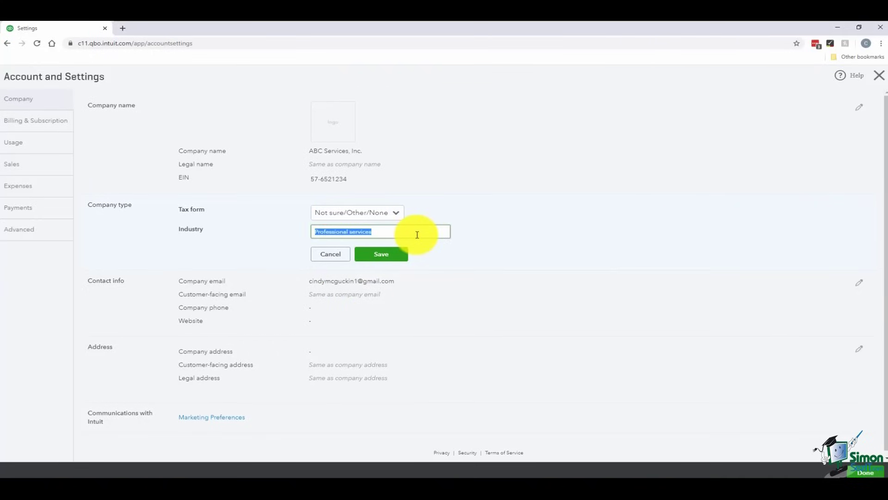
left_click(440, 250)
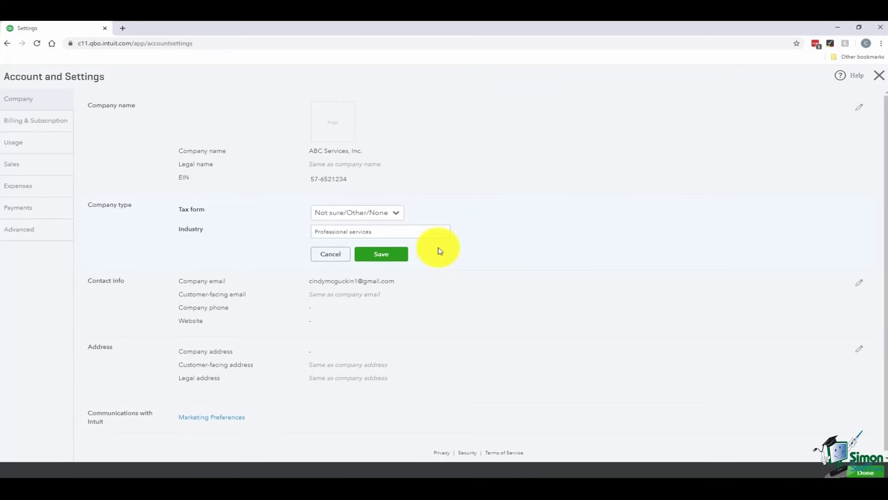
left_click(390, 254)
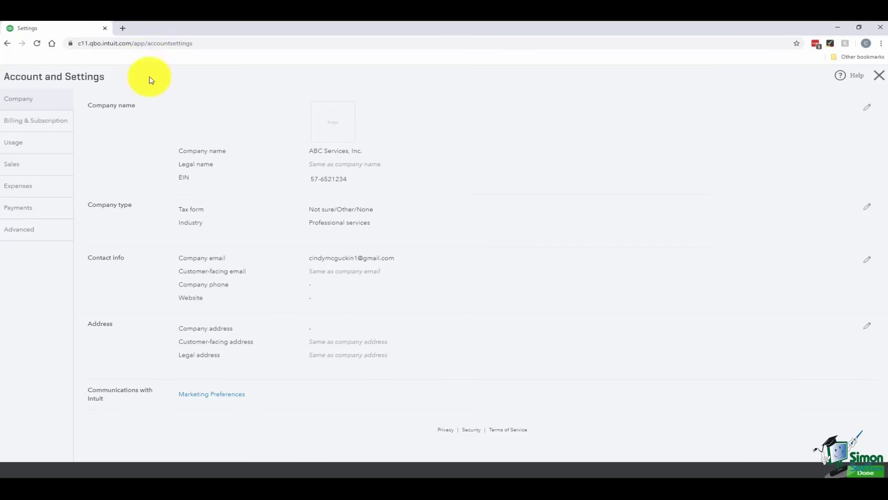
View Billing & Subscription, then Usage limits showing 1 of 5 users and 0 of 250 accounts
left_click(50, 125)
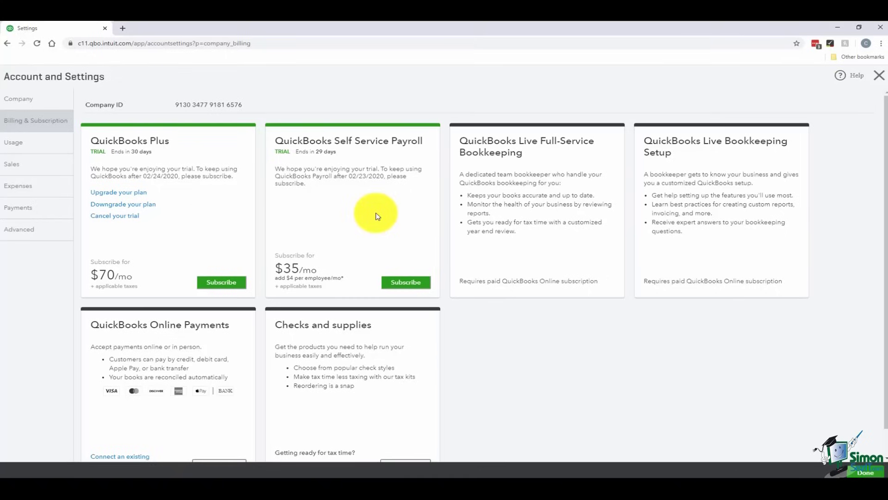
left_click(26, 149)
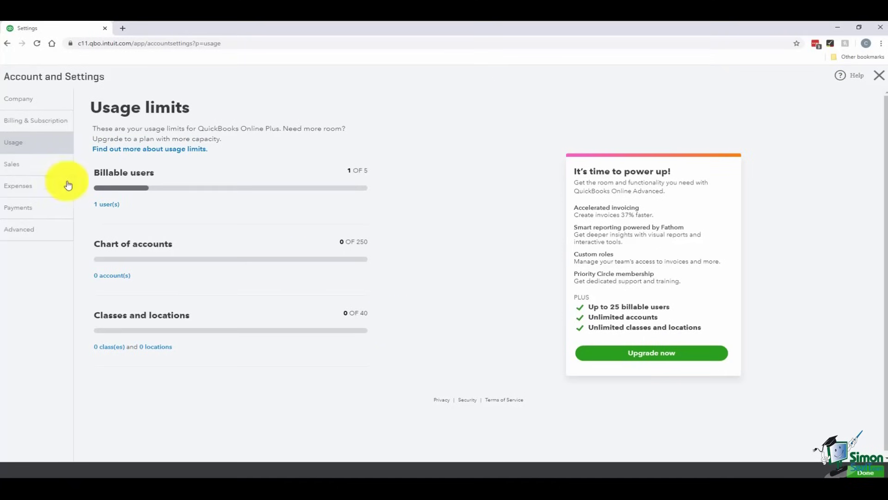
Switch to Sales settings and open Sales form content for editing
left_click(41, 171)
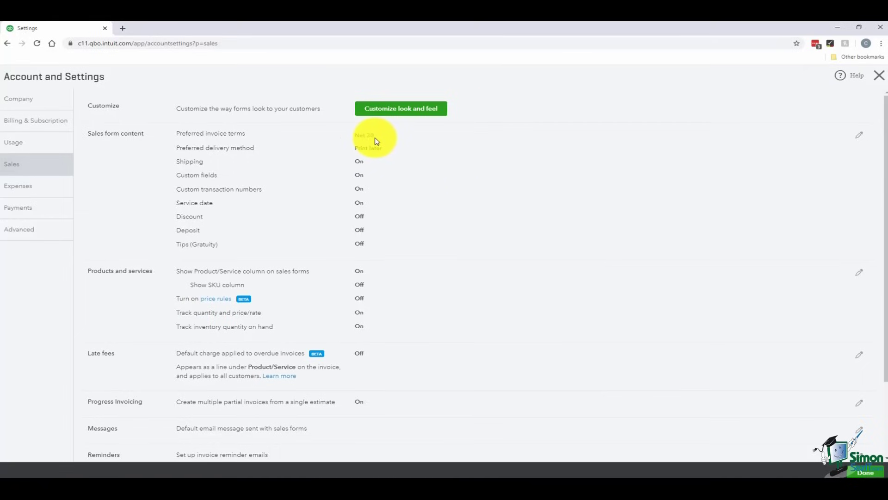
left_click(856, 144)
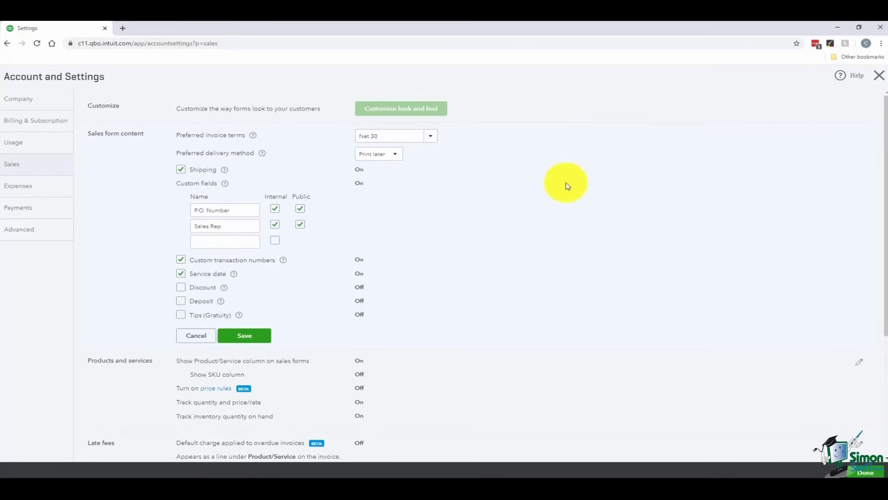
left_click(432, 137)
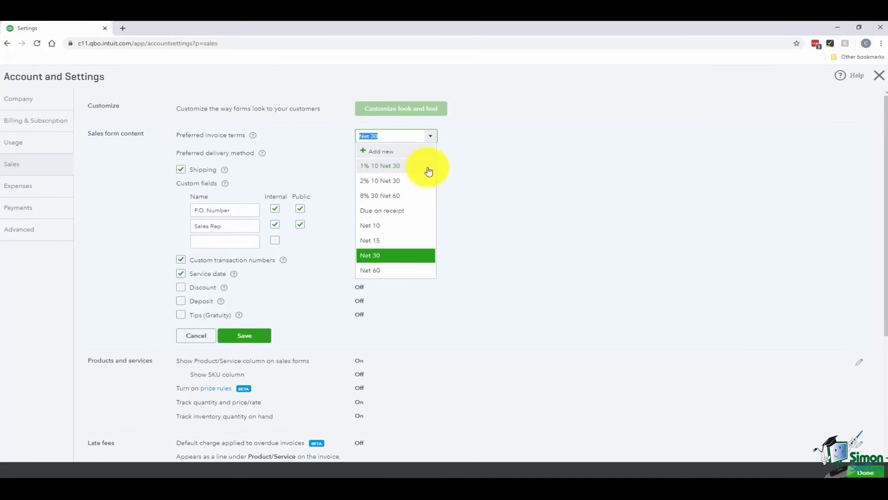
left_click(472, 171)
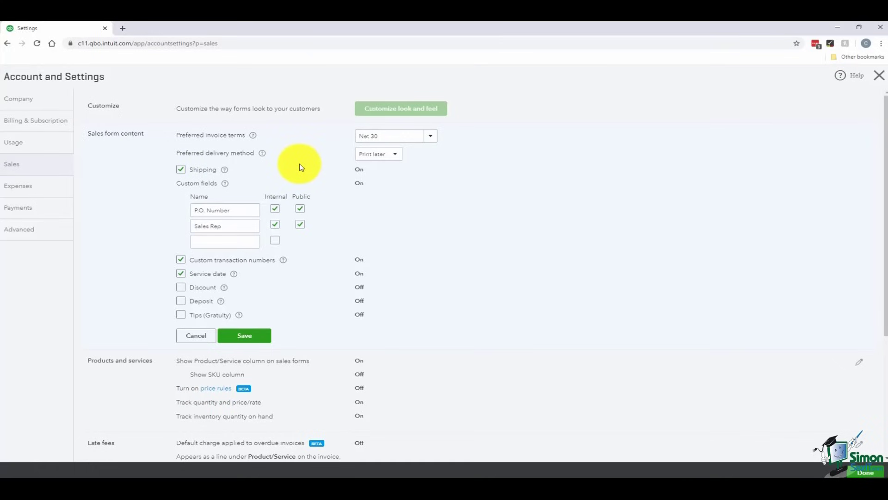
left_click(396, 157)
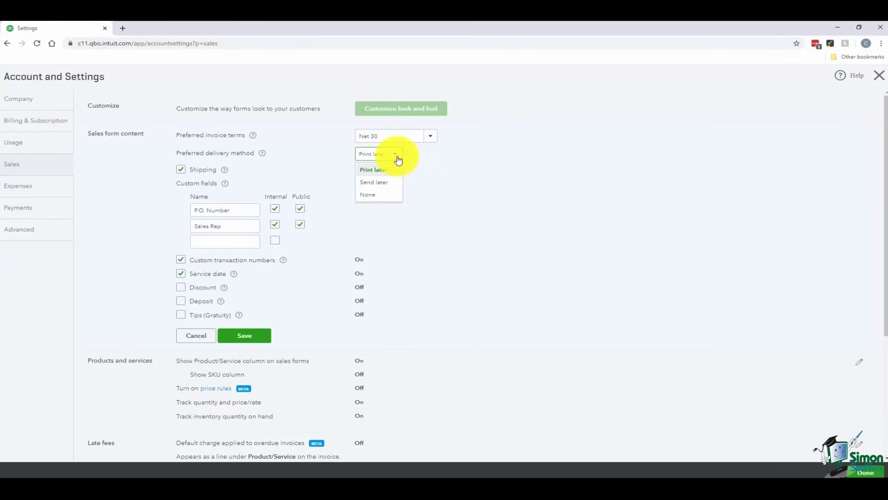
left_click(431, 188)
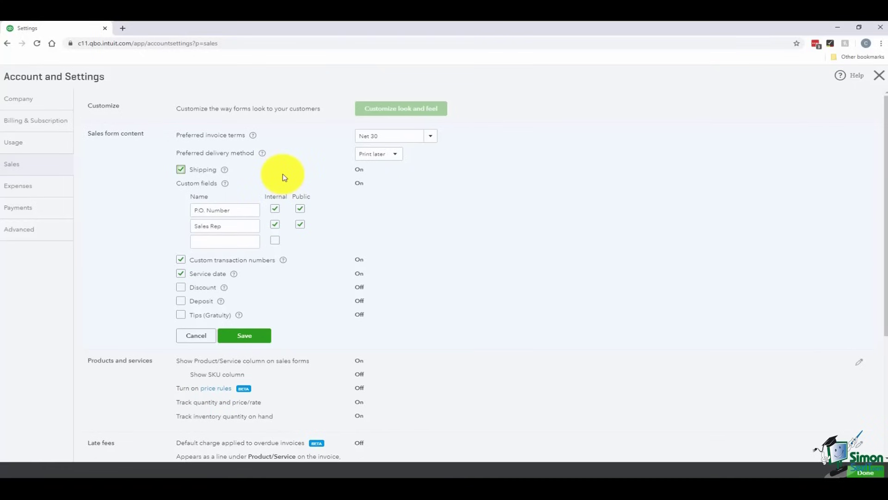
Turn off Shipping and the Sales Rep custom field, then save Sales form content
left_click(182, 170)
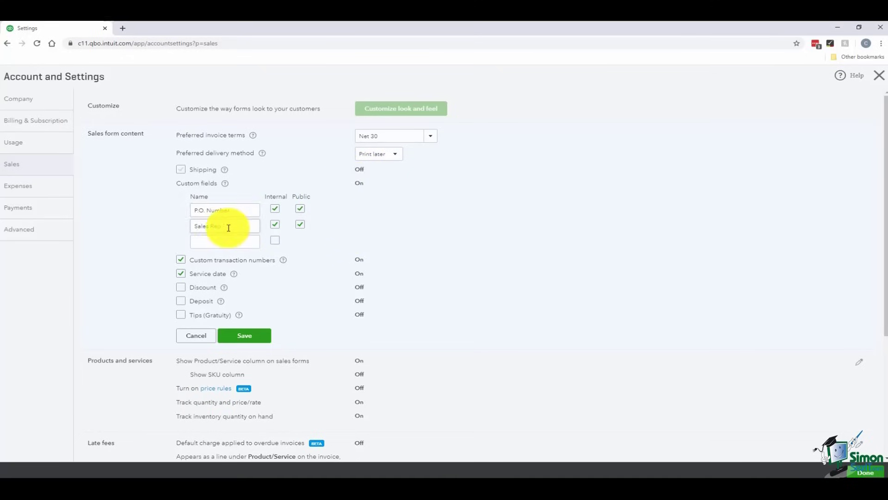
left_click(276, 226)
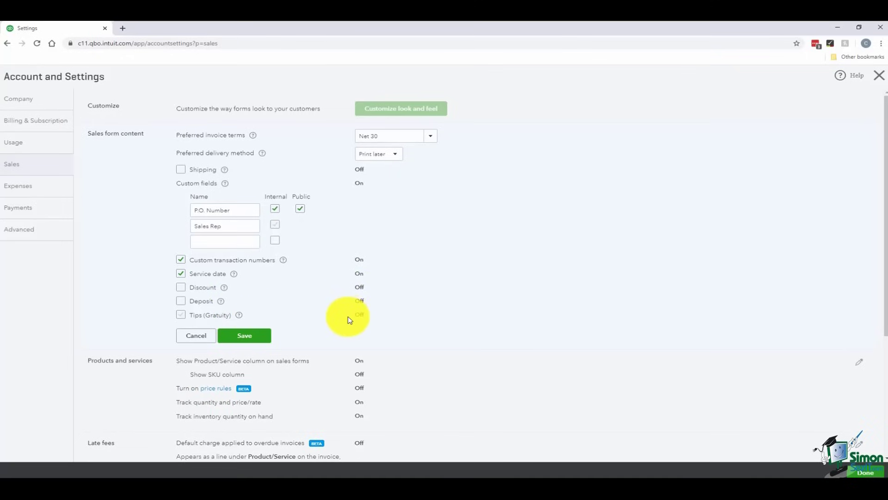
left_click(253, 337)
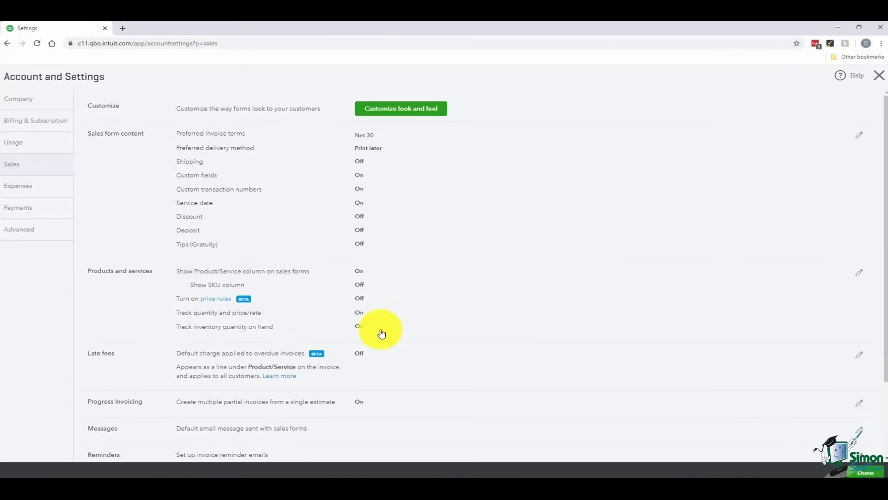
left_click(360, 330)
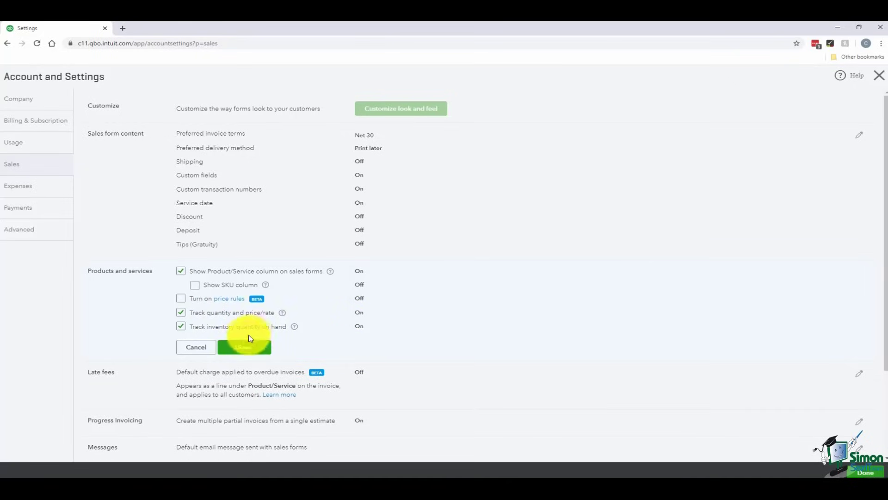
left_click(204, 350)
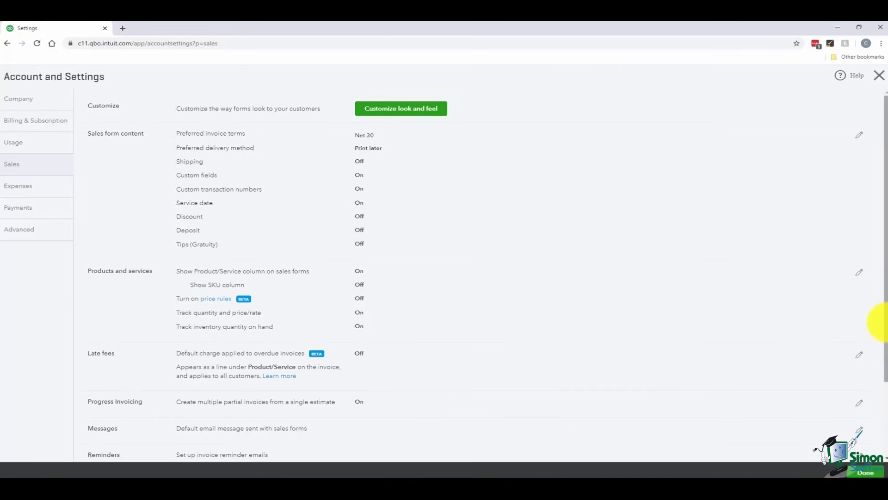
Scroll down the Sales settings and open the Messages section for editing
left_click_drag(883, 338, 883, 410)
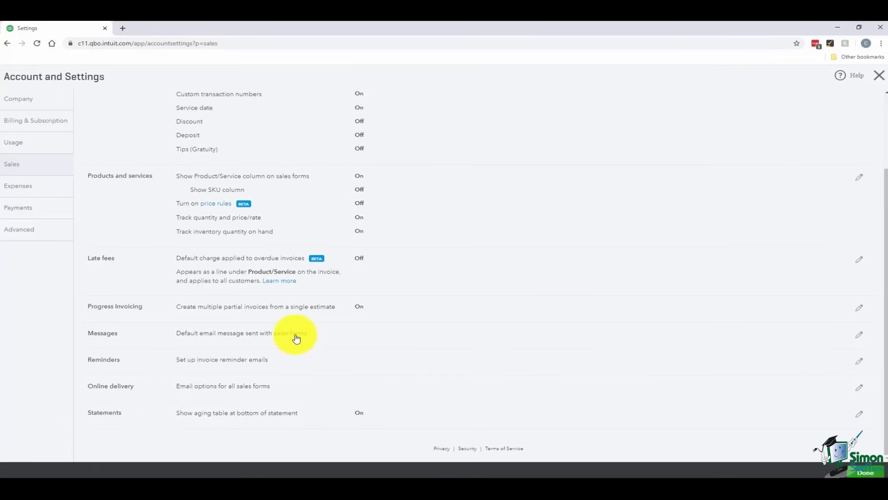
left_click(859, 335)
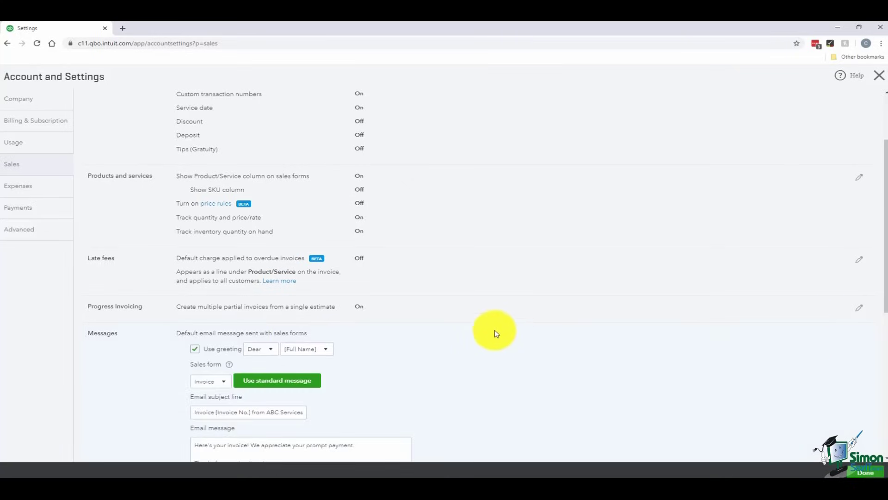
Keep the Dear [Full Name] greeting, enable 'Email me a copy', and save Messages
left_click(270, 351)
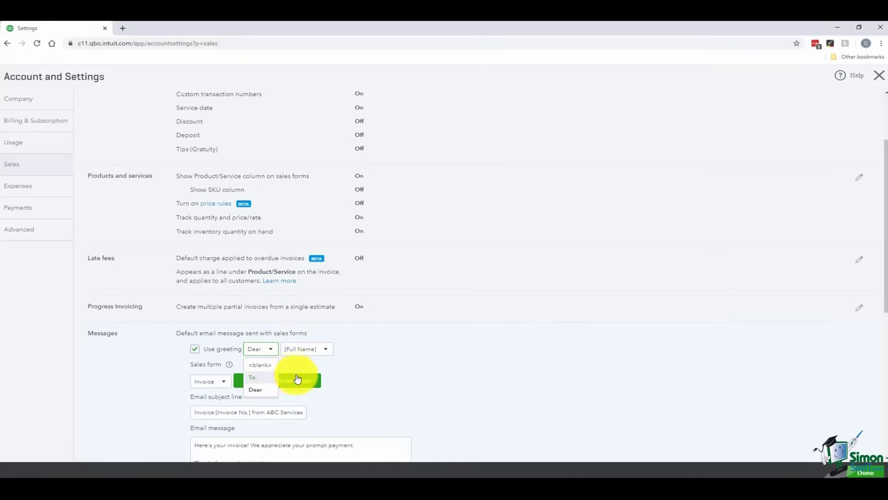
left_click(327, 352)
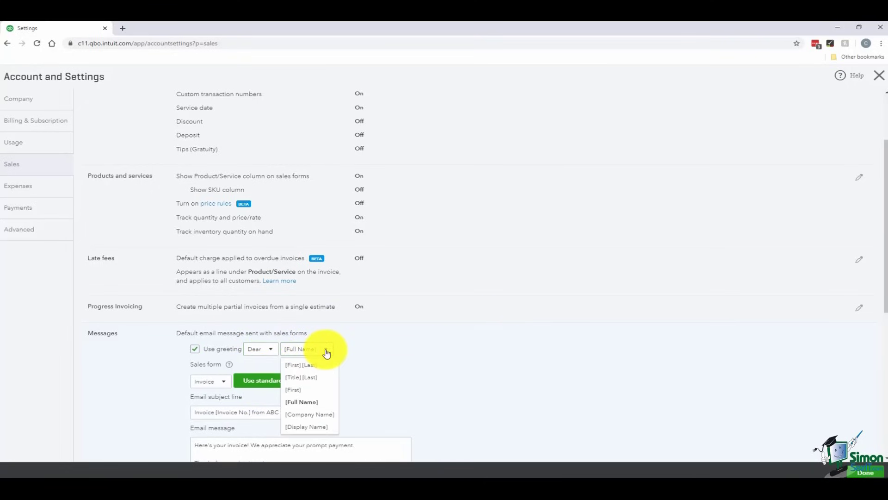
left_click(413, 353)
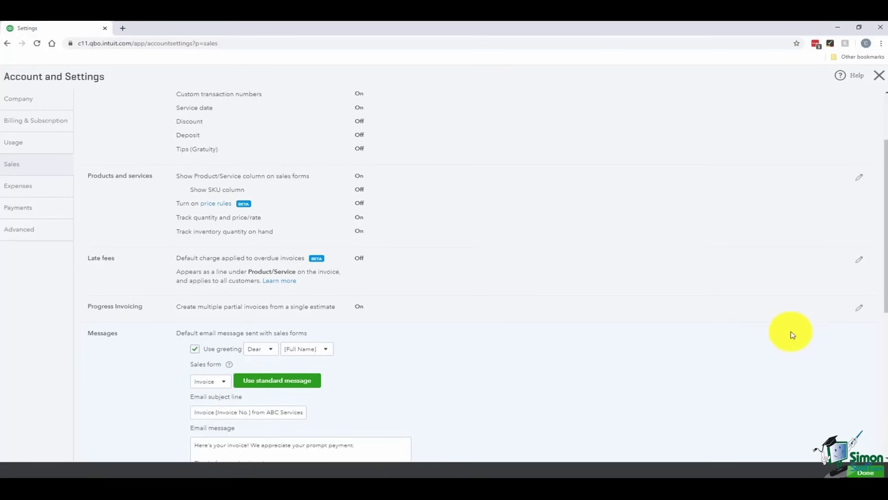
left_click_drag(886, 287, 886, 355)
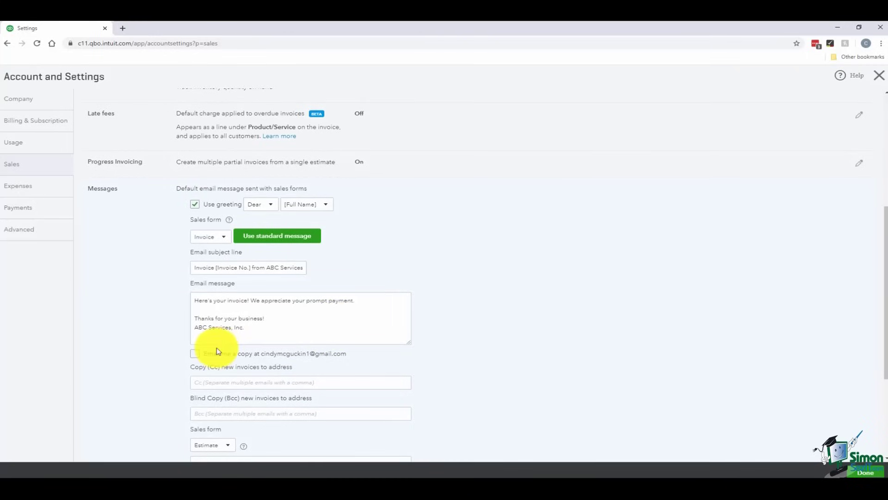
left_click(195, 355)
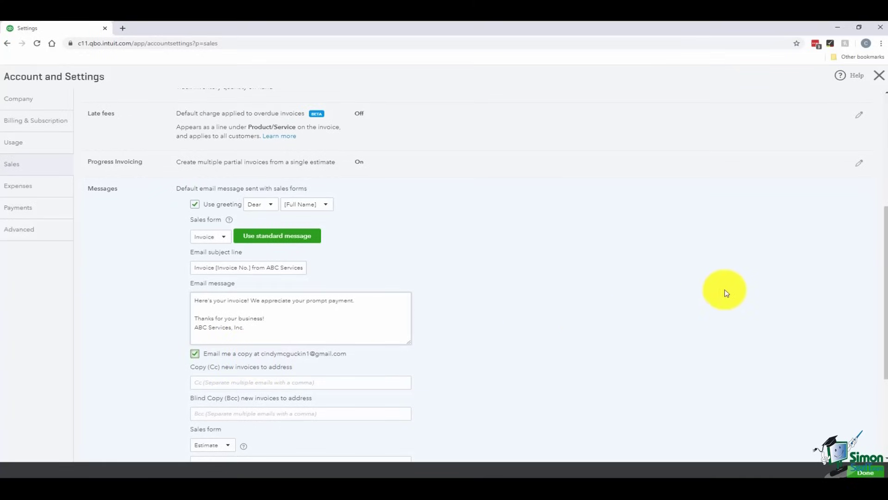
scroll(786, 301, "down", 2)
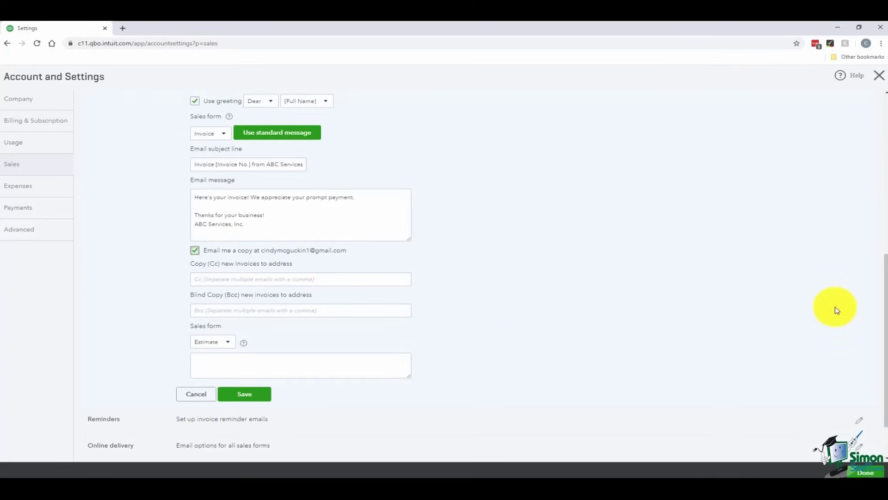
left_click(236, 394)
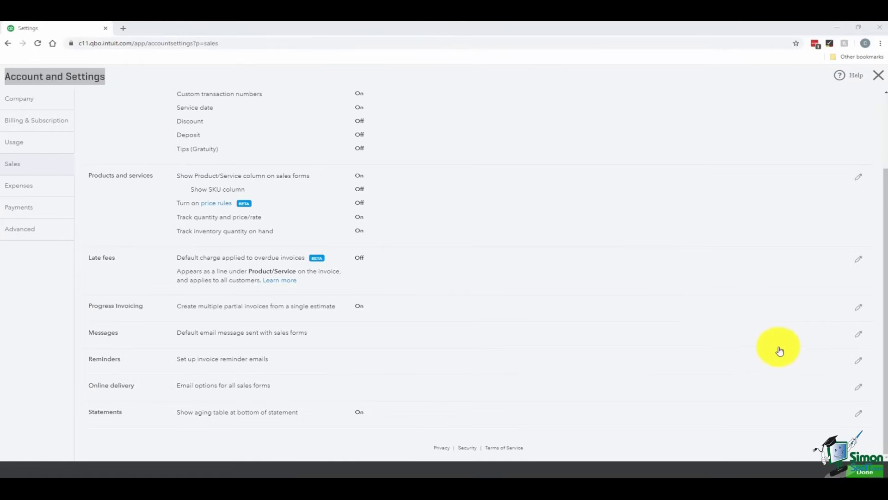
left_click(858, 363)
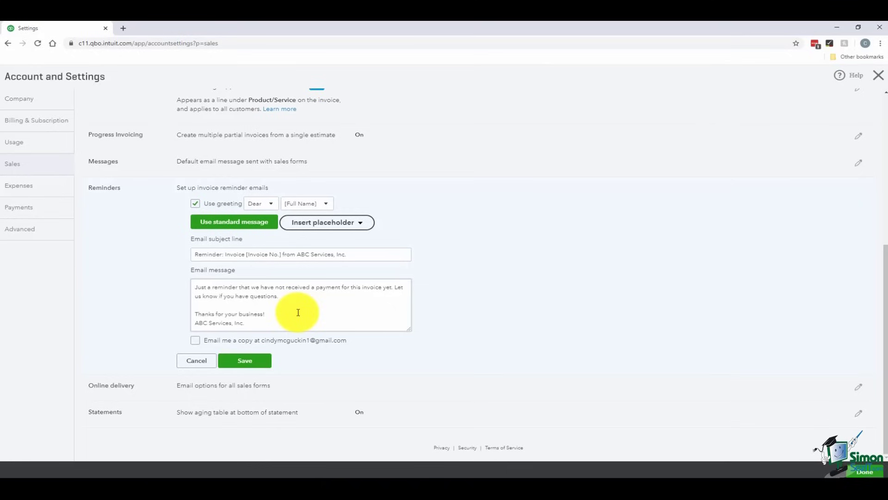
left_click(363, 226)
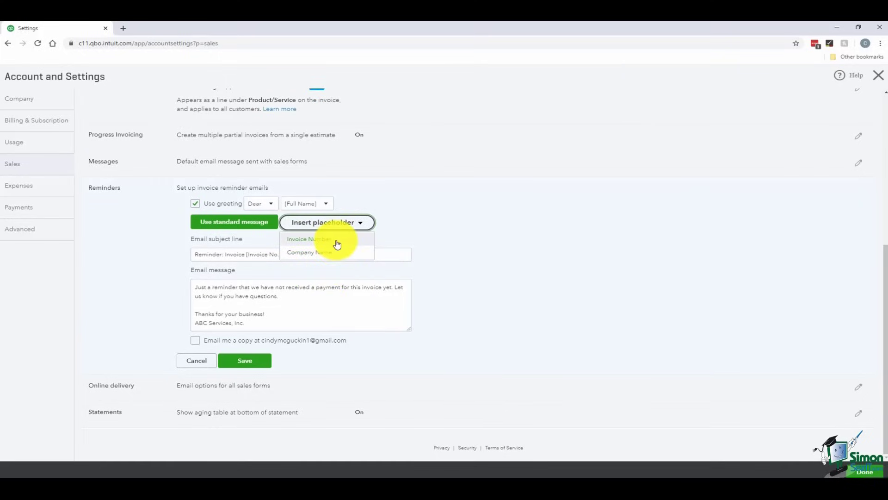
left_click(307, 292)
key("ctrl+a")
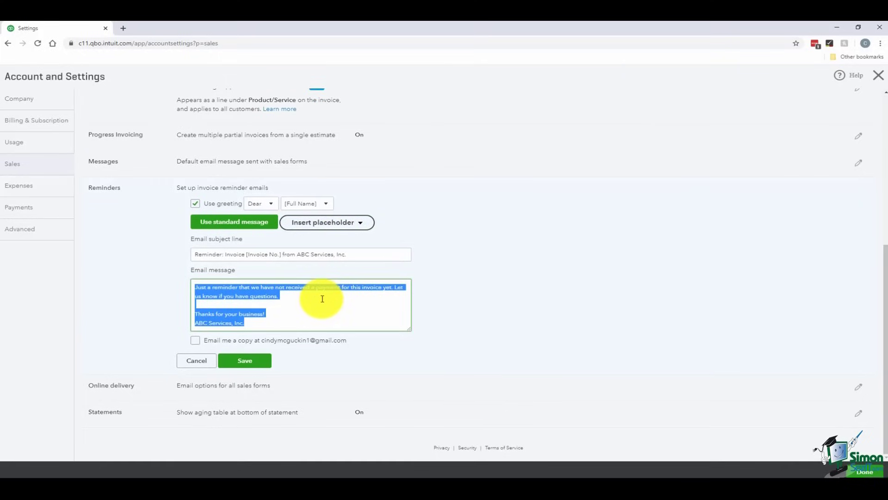
left_click(323, 298)
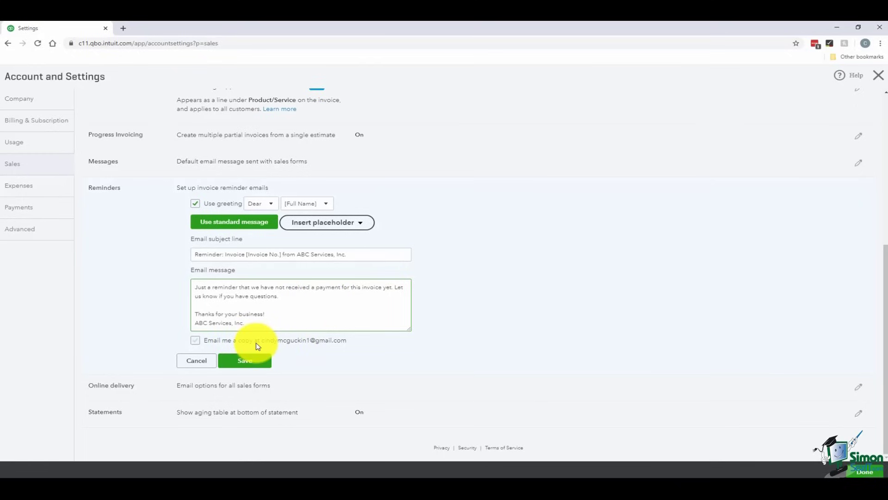
left_click(253, 365)
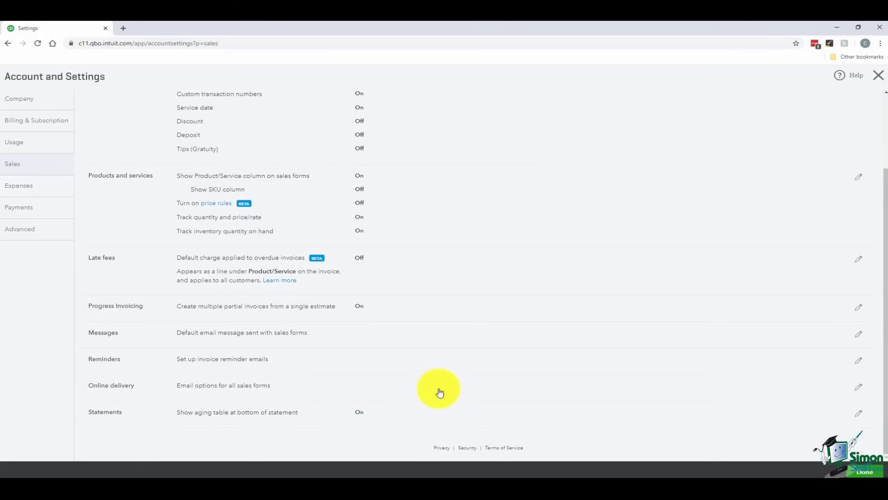
left_click(859, 389)
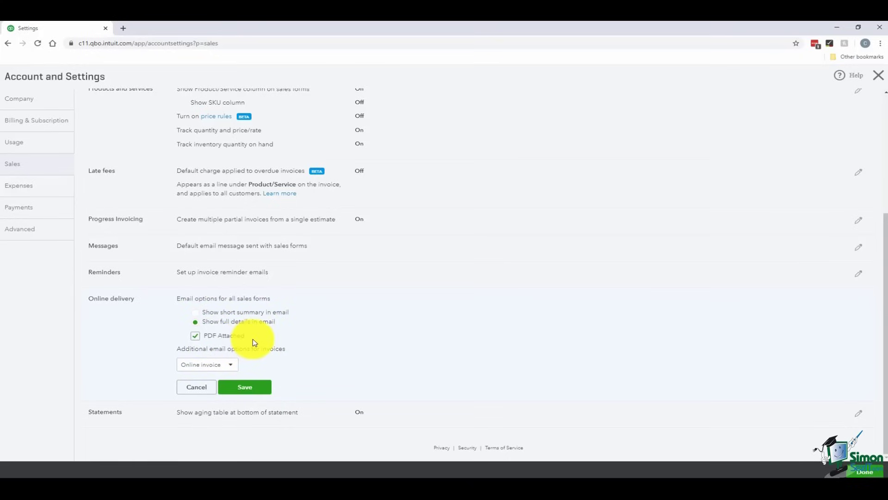
left_click(231, 368)
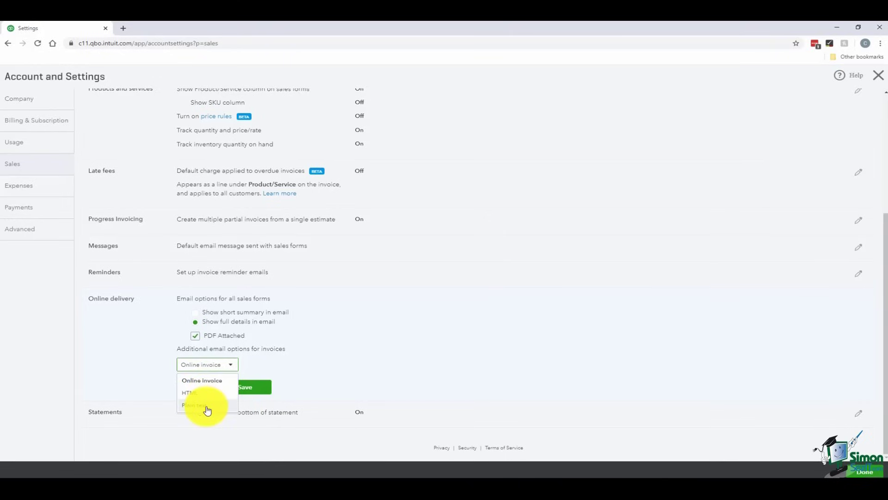
left_click(319, 369)
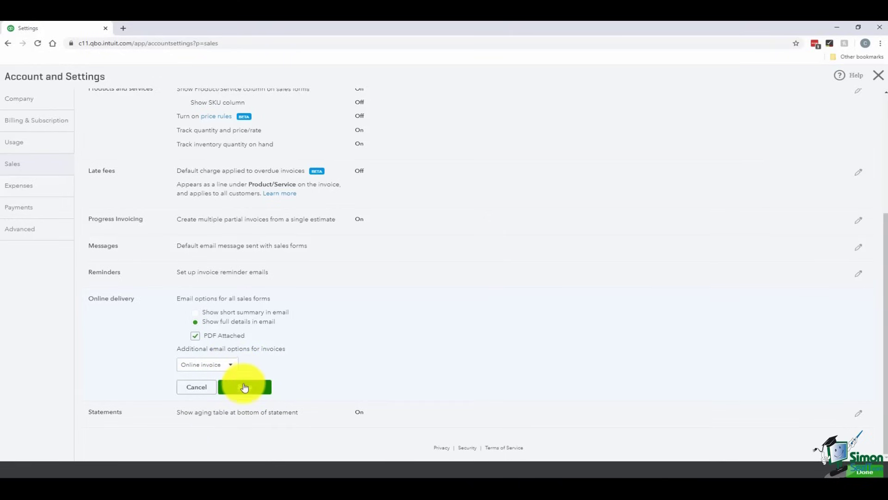
left_click(244, 387)
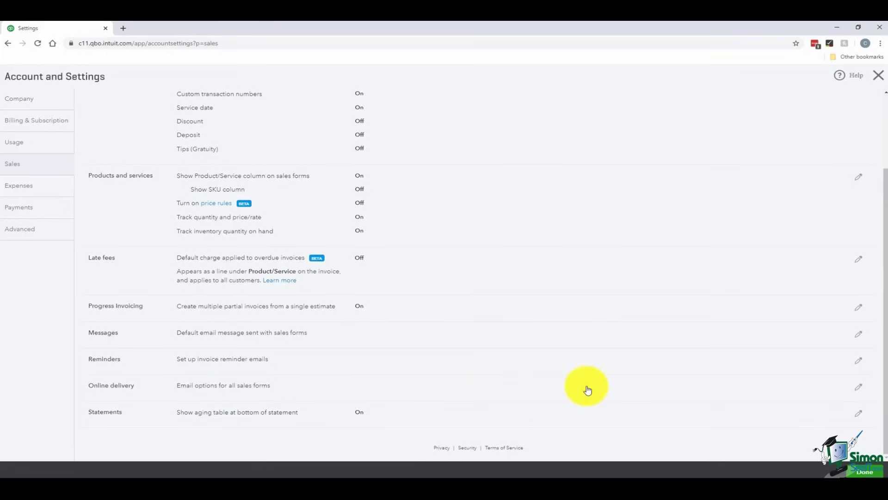
left_click(858, 418)
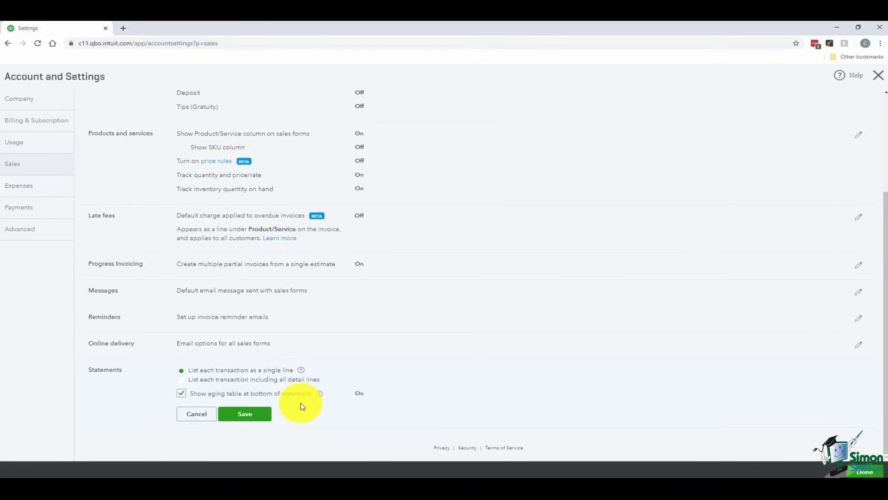
left_click(261, 414)
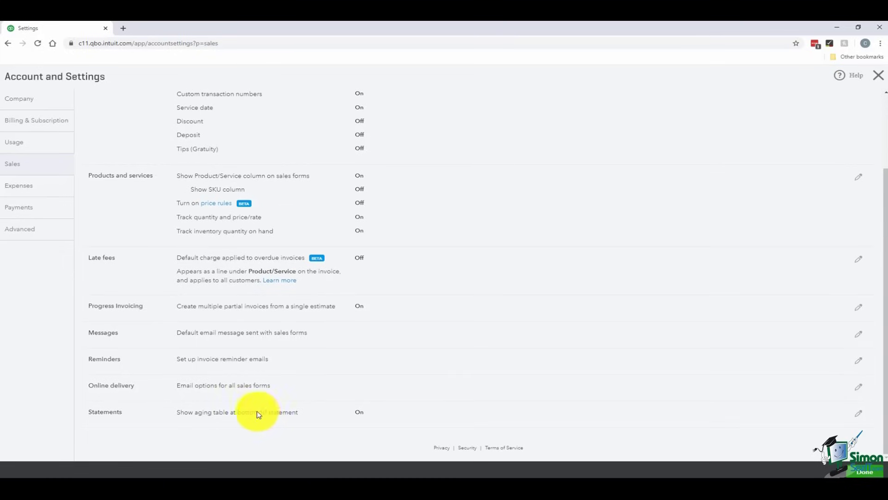
Go to Expenses settings and review Purchase orders, cancelling without changes so they stay on
left_click(42, 188)
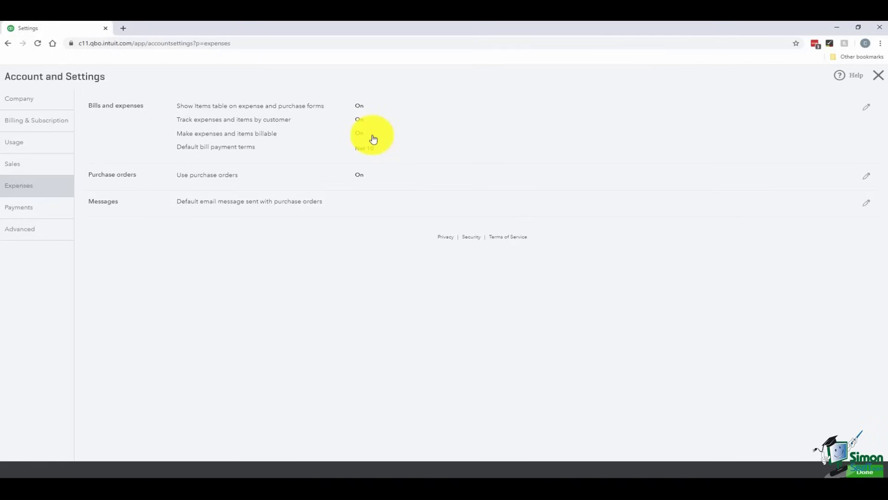
left_click(361, 180)
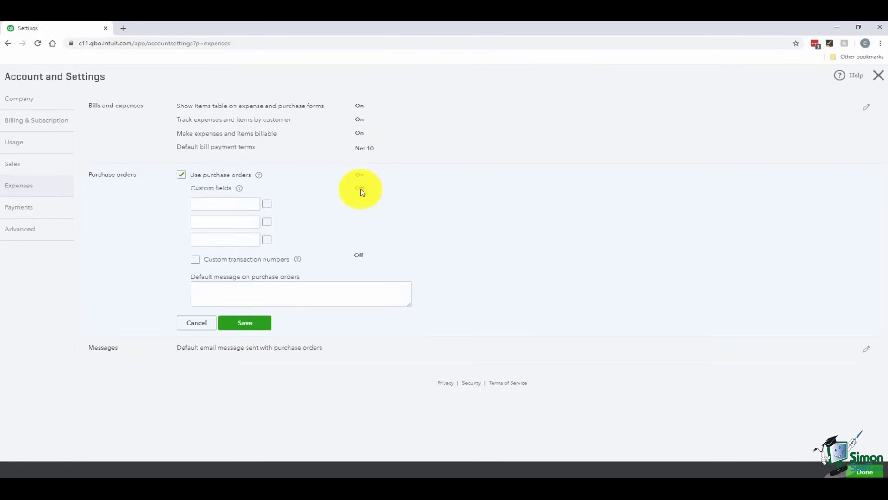
left_click(197, 323)
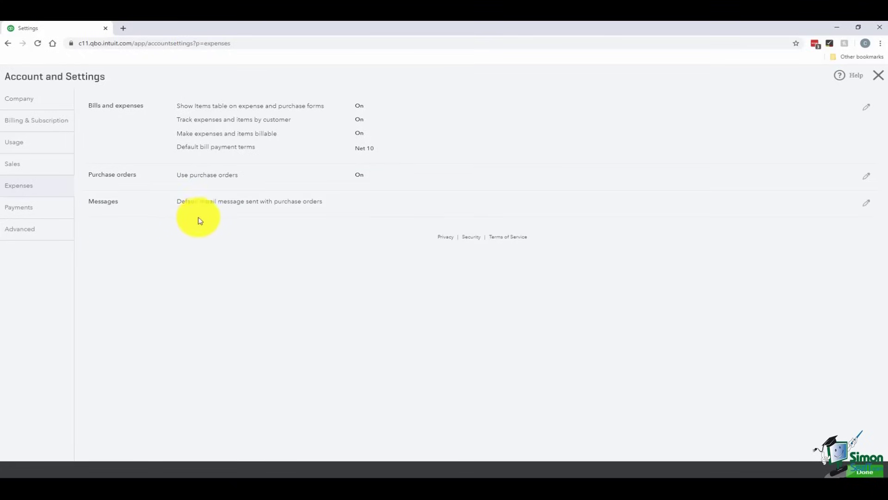
Save the default purchase order email message unchanged, then go to the Payments settings
left_click(868, 205)
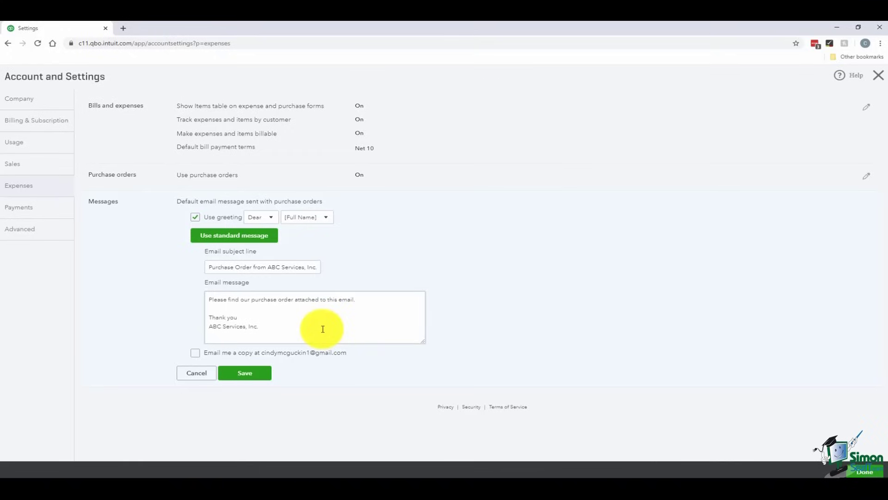
left_click(261, 375)
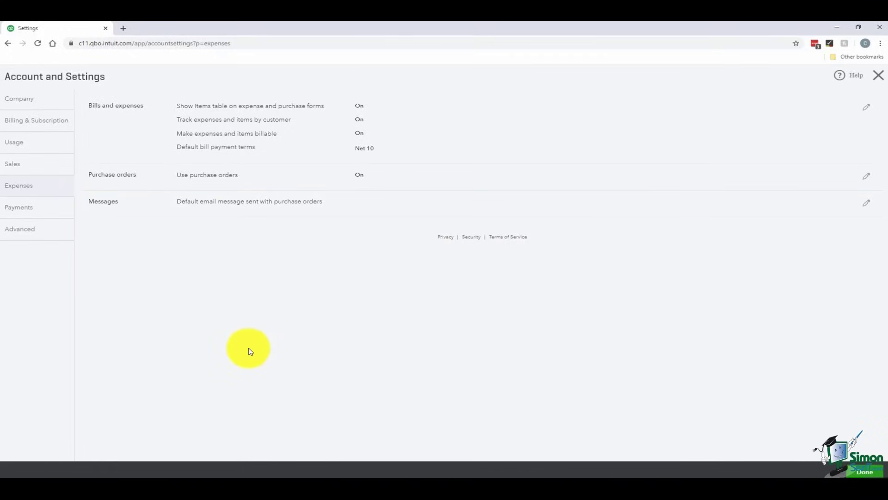
left_click(29, 214)
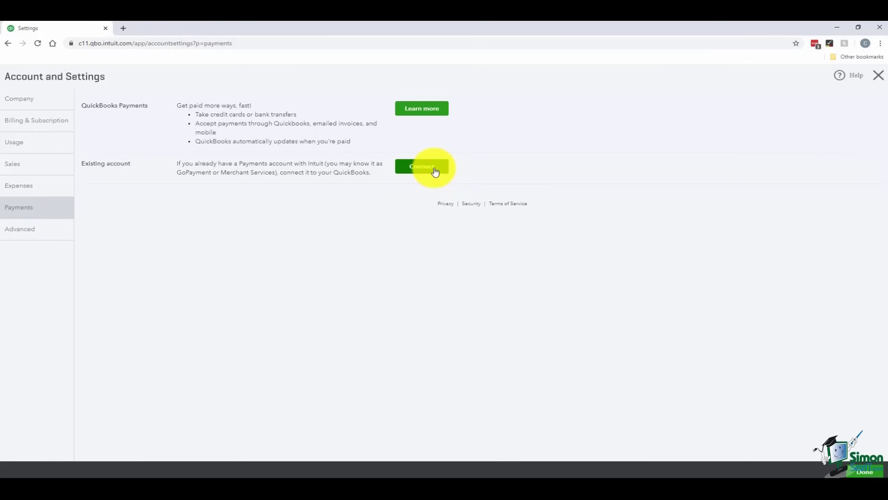
Switch to the Advanced tab, with Close the books off and USD as home currency
left_click(35, 230)
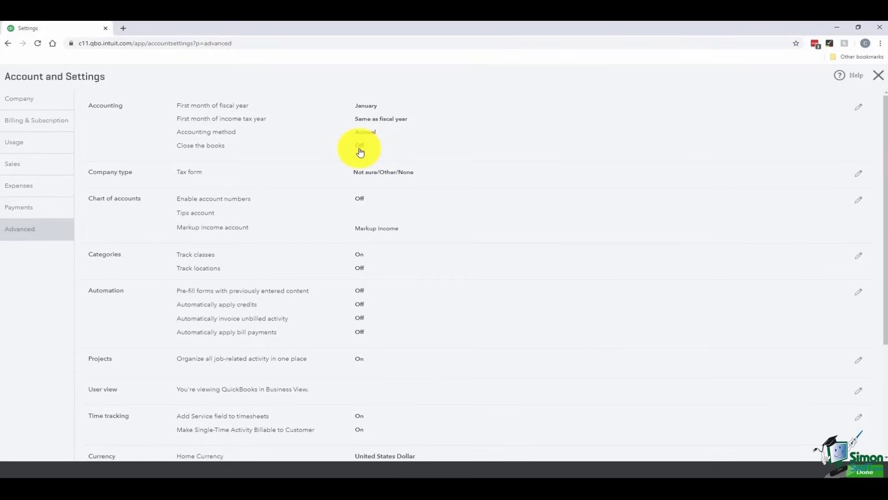
left_click(362, 149)
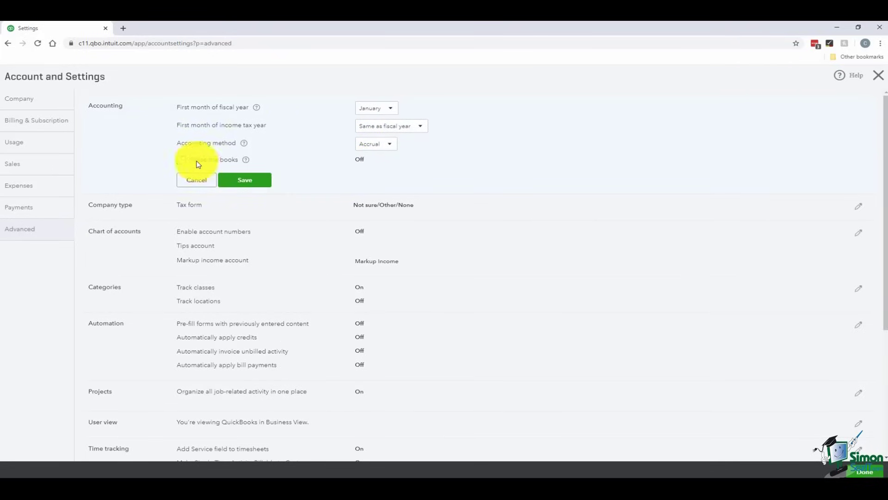
left_click(180, 160)
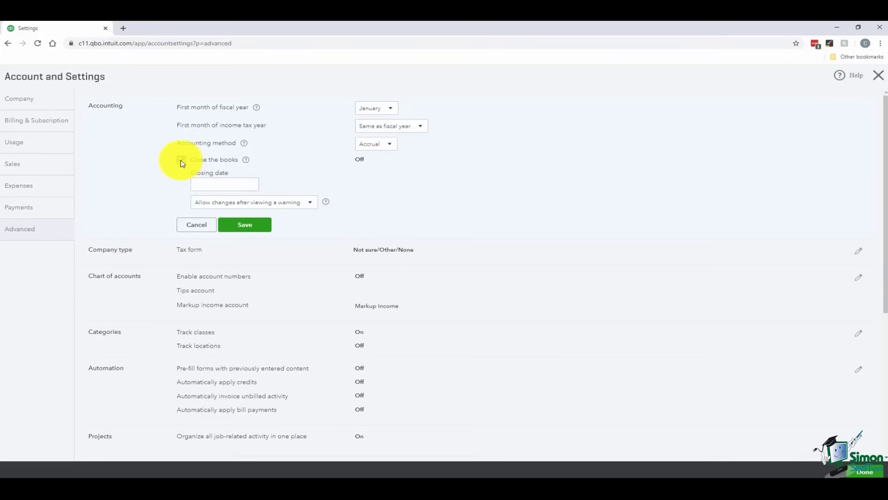
left_click(220, 186)
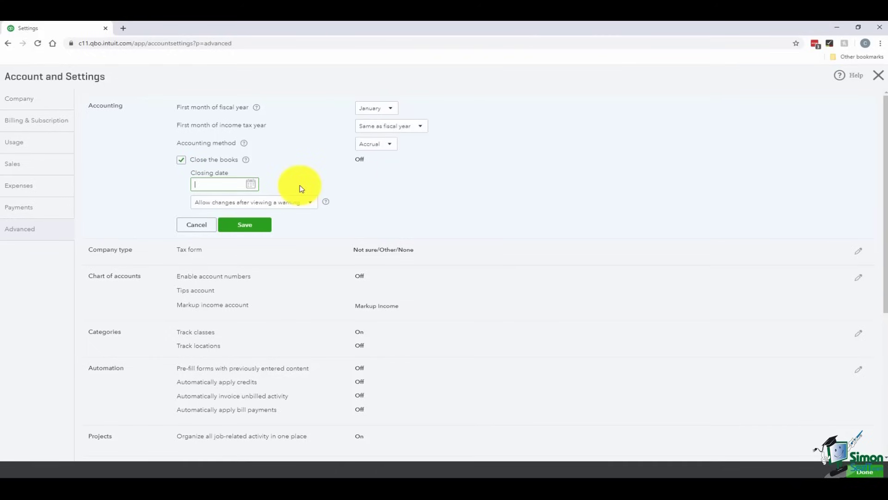
left_click(206, 226)
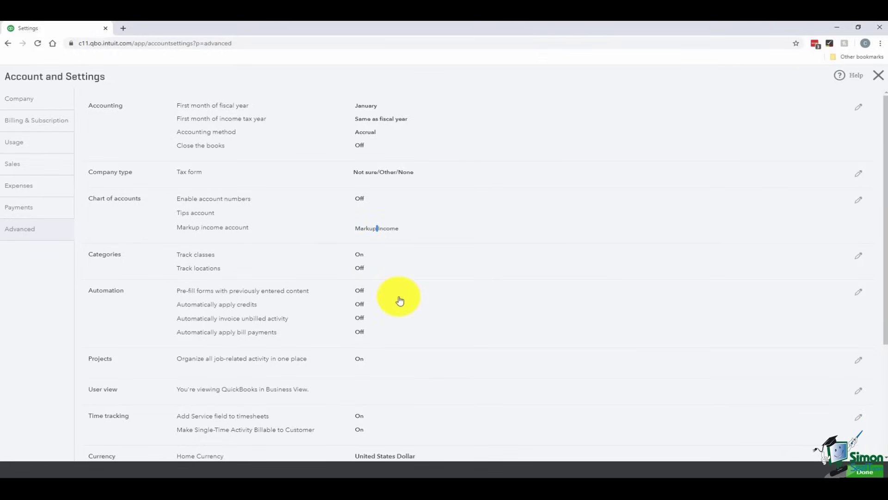
Open the User view row, currently Business view, for editing
scroll(400, 300, "down", 4)
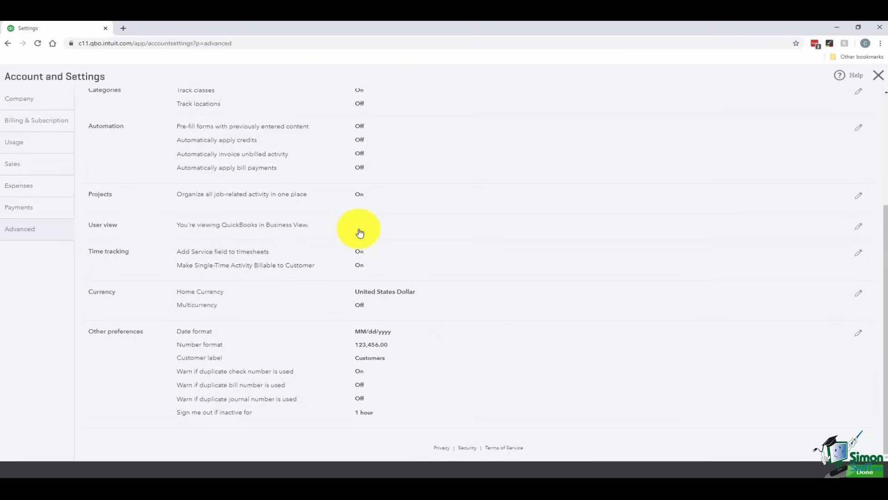
left_click(858, 226)
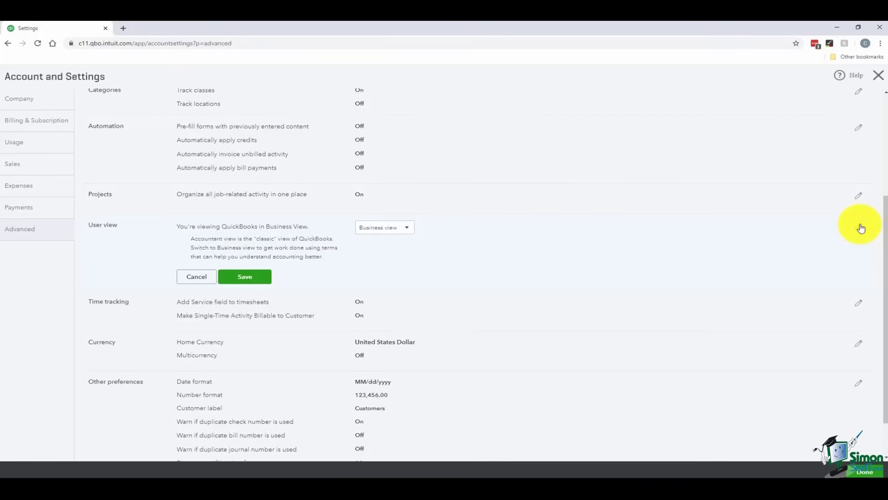
Keep User view as Business view and close settings, returning to the ABC Services dashboard
left_click(400, 229)
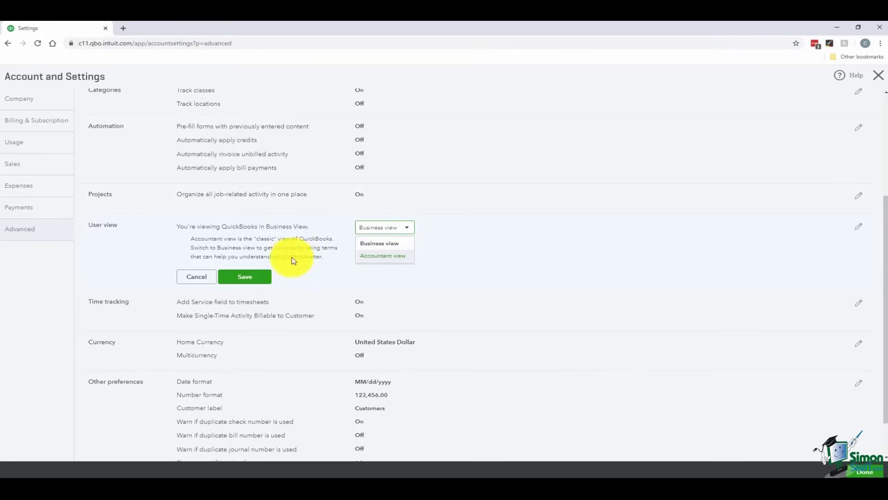
left_click(197, 277)
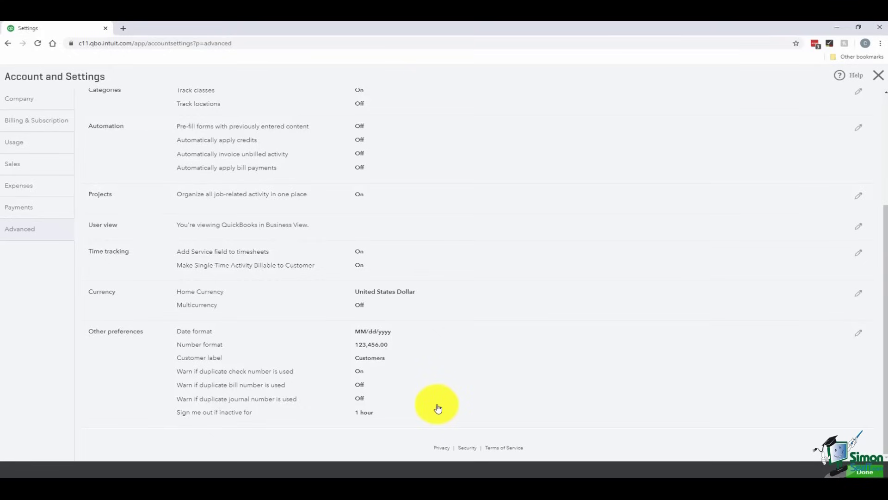
left_click(882, 76)
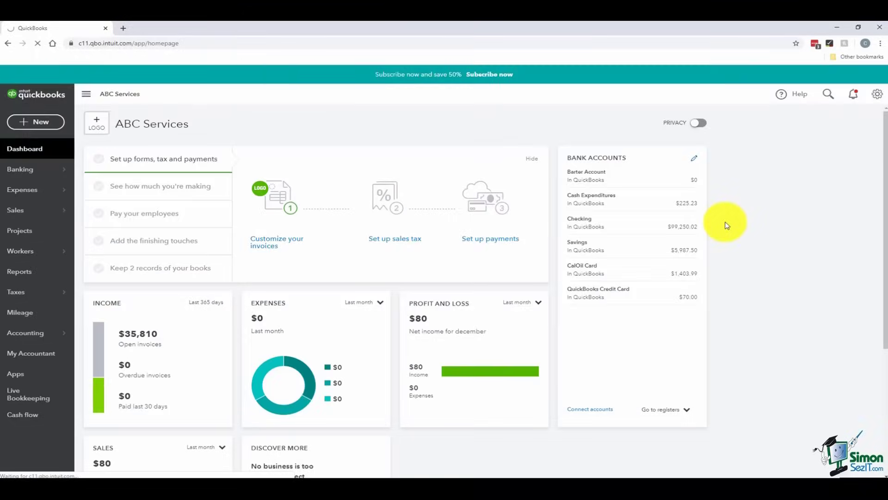
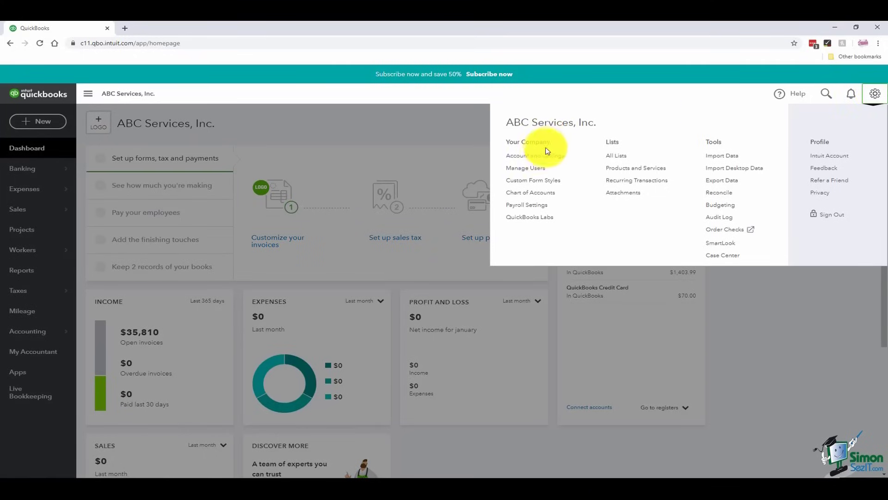
Open ABC Services' Manage Users page from the gear menu under Your Company
left_click(547, 173)
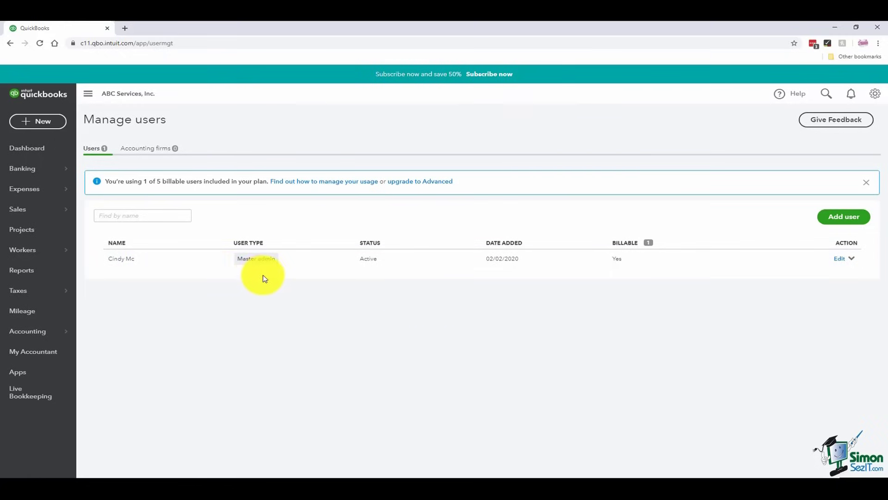
left_click(843, 262)
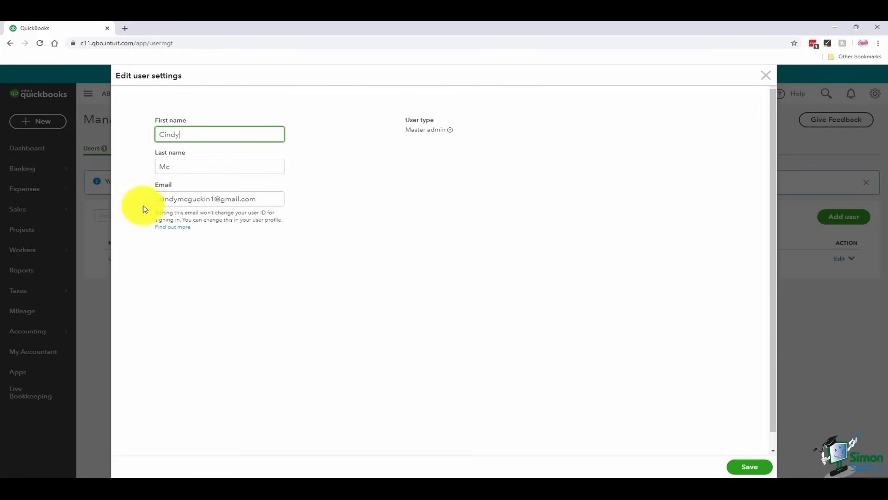
left_click_drag(264, 198, 125, 196)
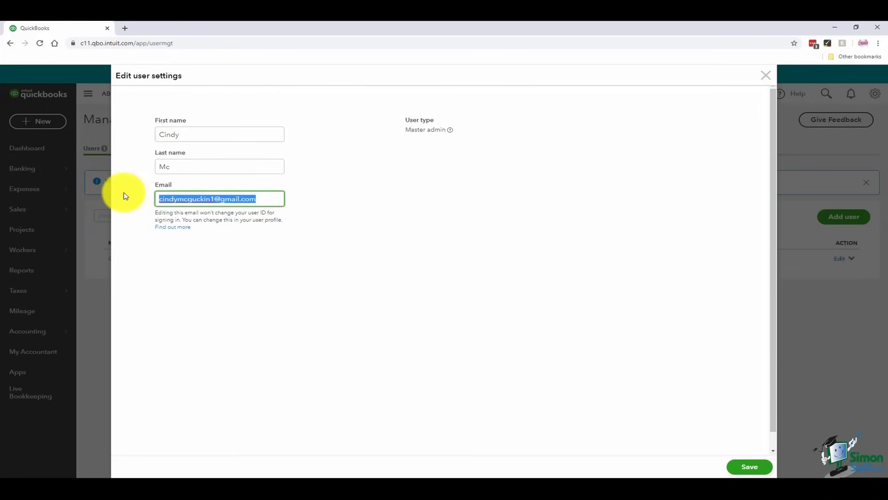
left_click_drag(204, 134, 151, 134)
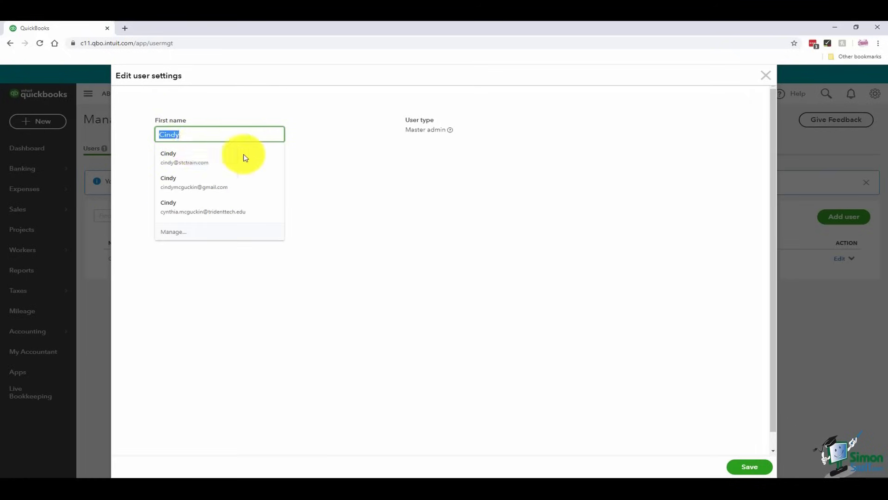
left_click(321, 165)
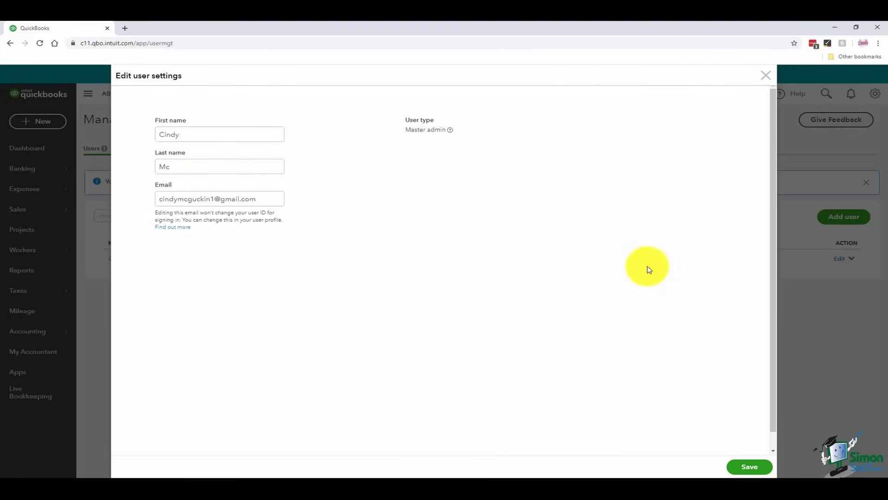
left_click(746, 465)
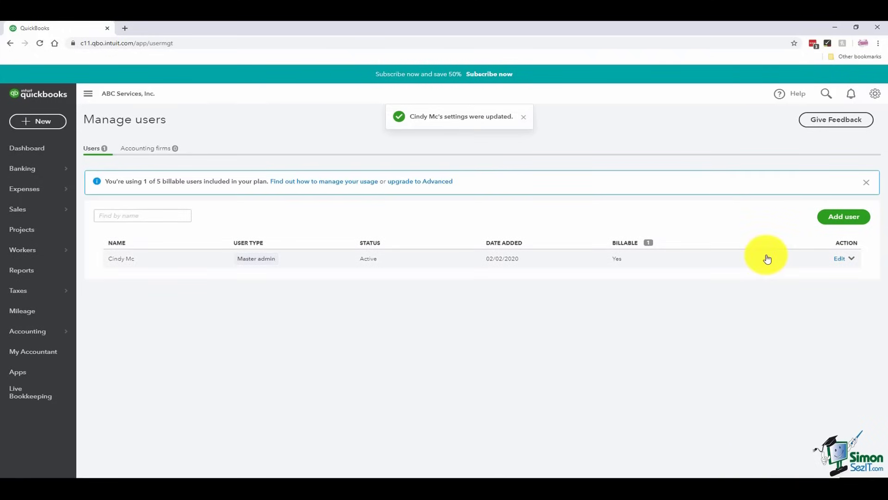
Add a new user as a Standard user, not Company admin, and continue to access rights
left_click(837, 220)
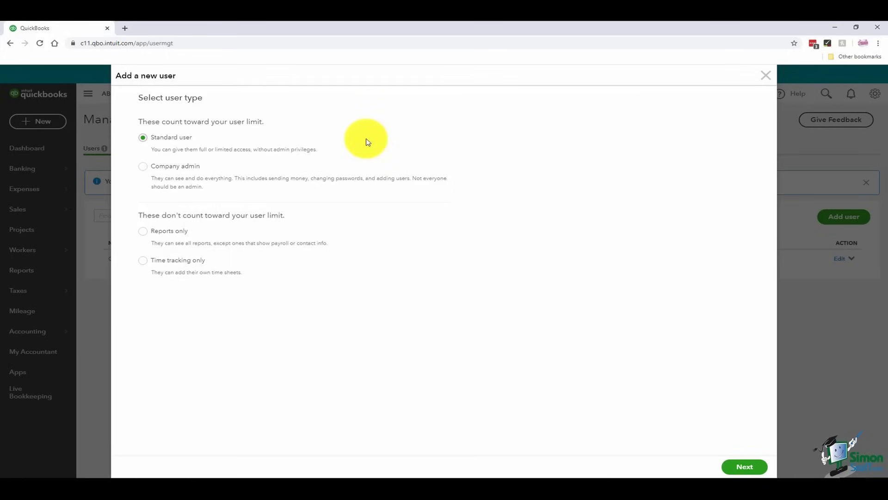
left_click(144, 166)
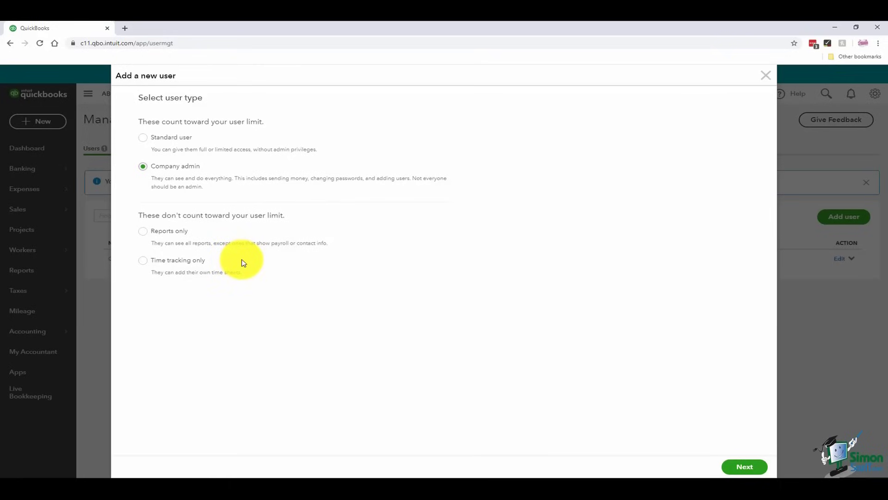
left_click(144, 139)
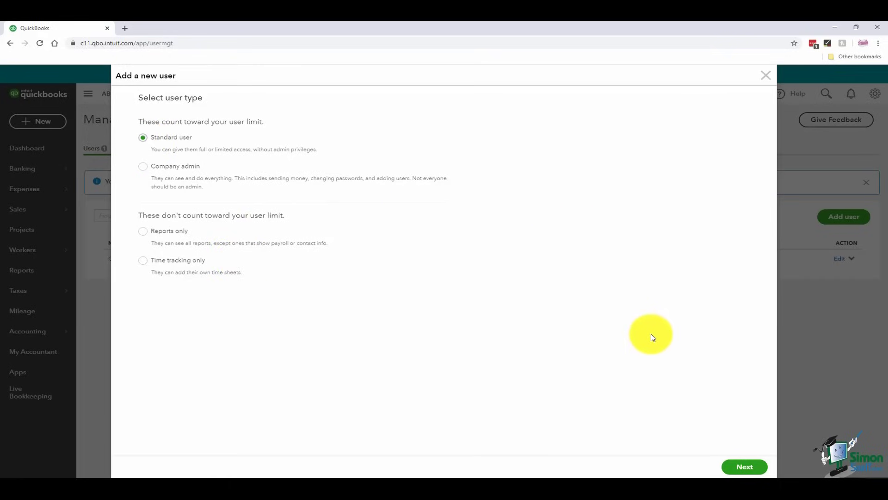
left_click(742, 468)
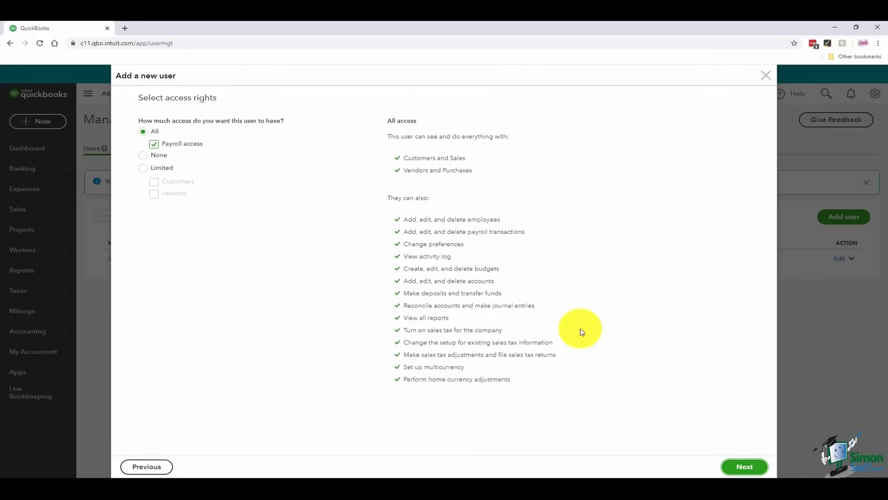
Give the new user Limited access to Customers and Vendors without Payroll, then continue
left_click(154, 144)
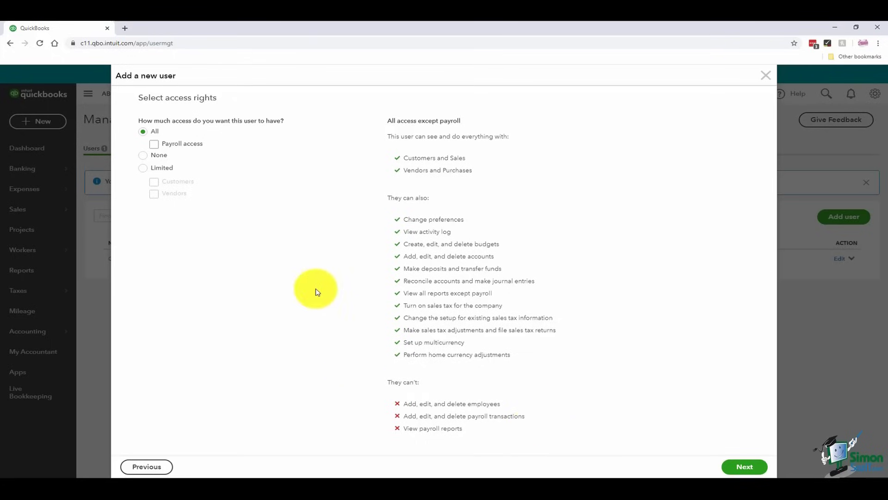
left_click(143, 156)
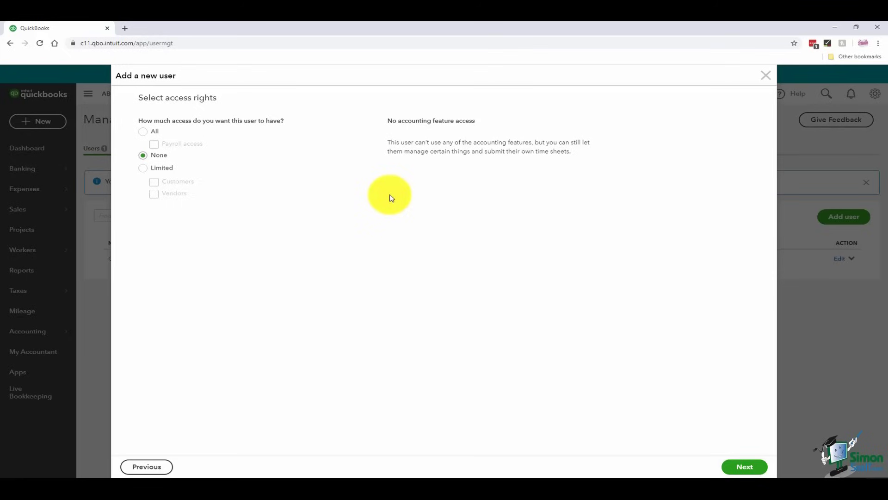
left_click(144, 169)
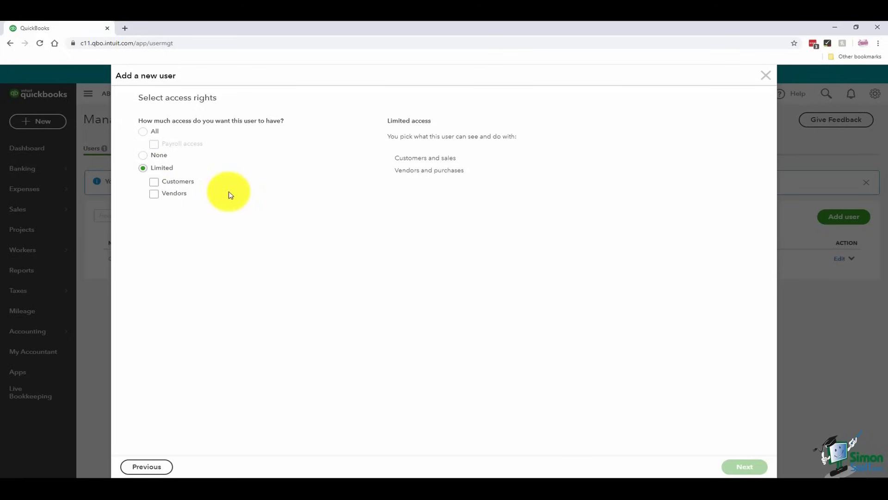
left_click(155, 185)
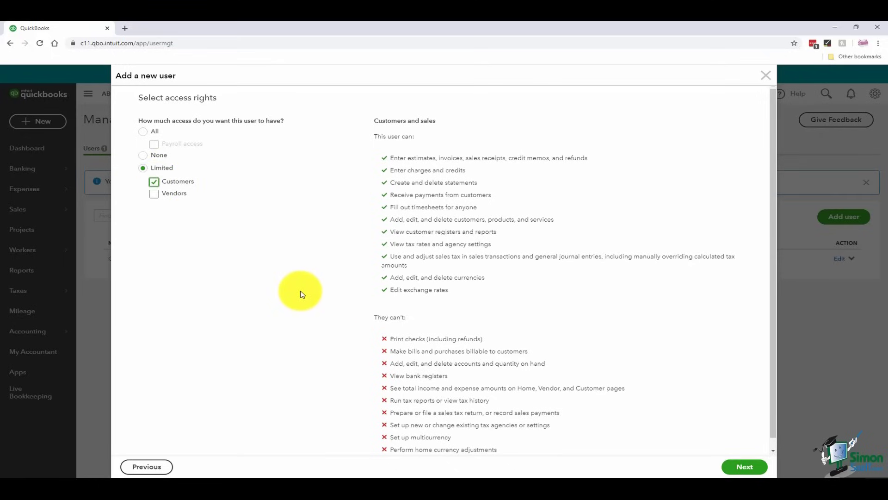
left_click(156, 195)
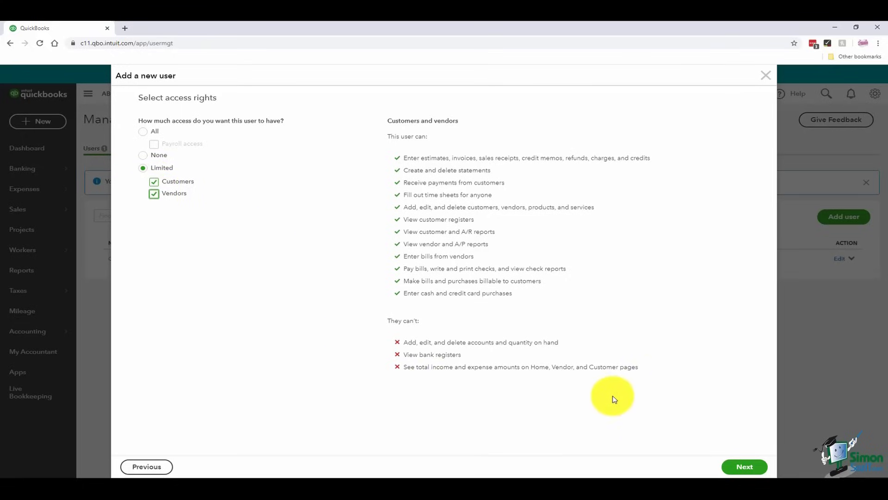
left_click(743, 466)
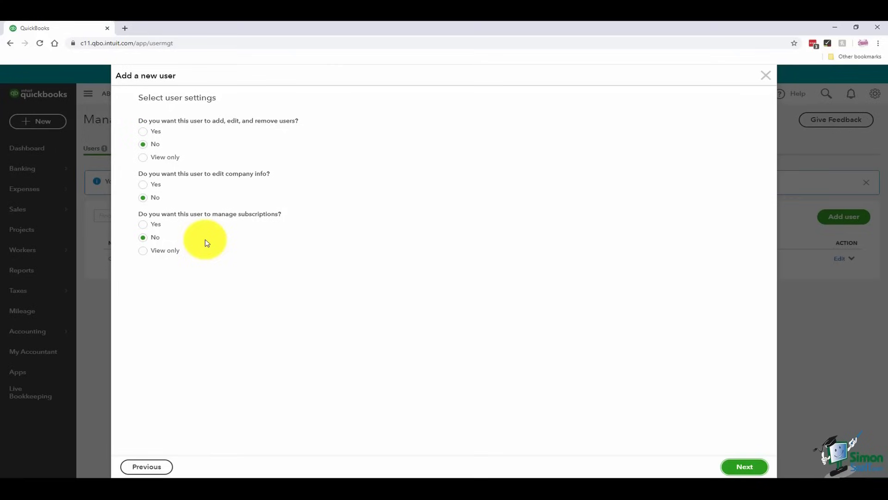
Reach the contact info step, leave first name and email blank, then cancel adding the user
left_click(741, 467)
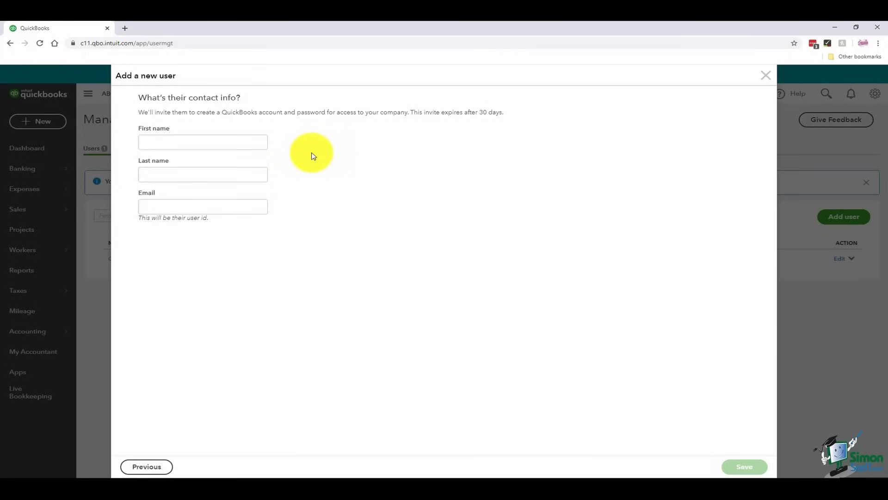
left_click(223, 143)
left_click(385, 158)
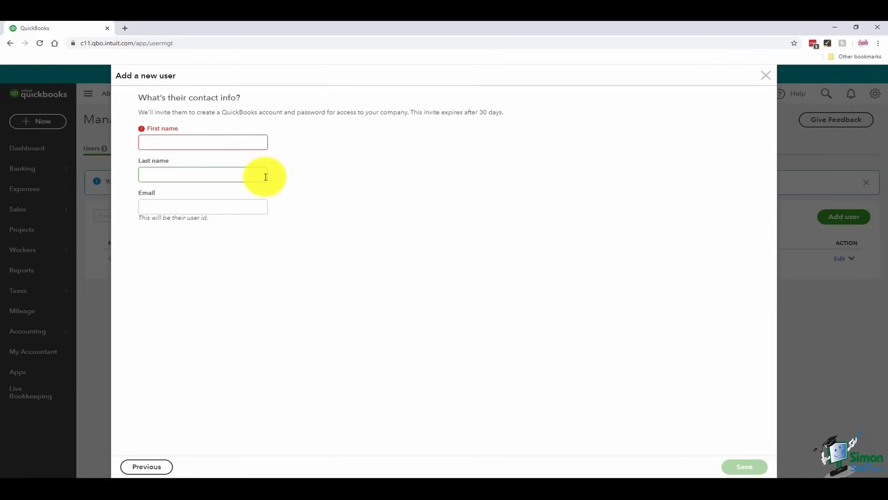
left_click(235, 200)
left_click(340, 207)
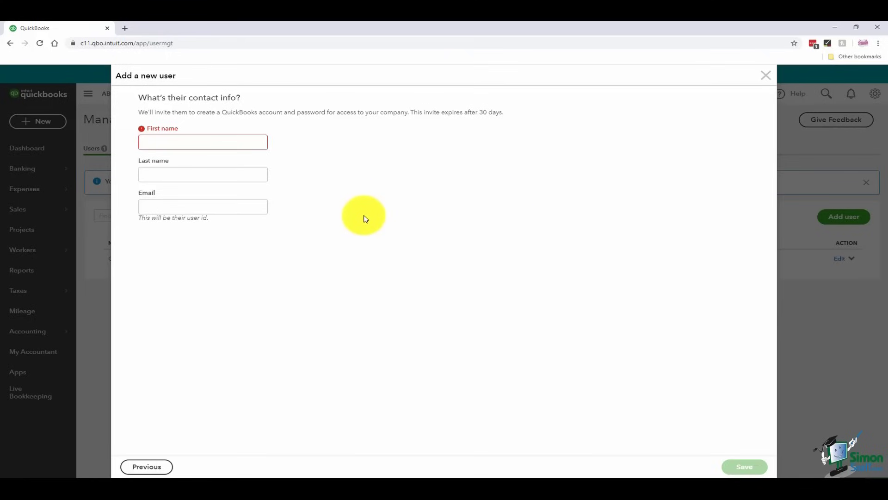
left_click(768, 79)
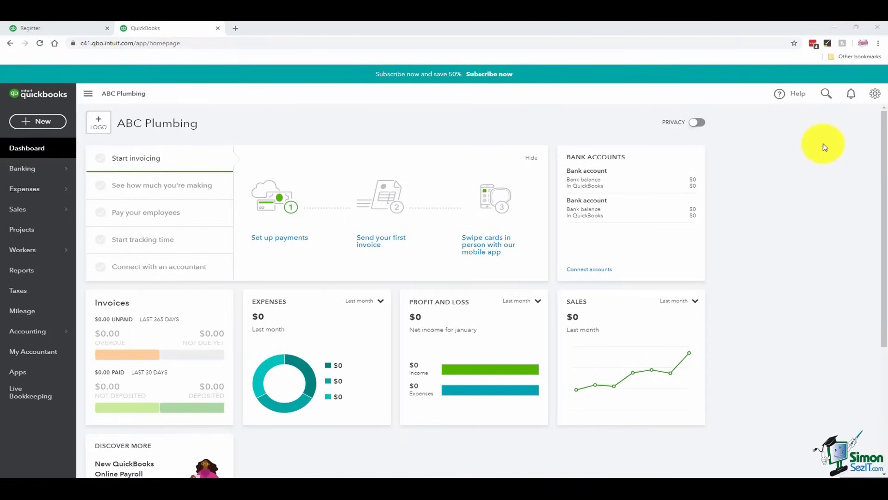
Bring up the gear settings menu on the ABC Plumbing company dashboard
left_click(875, 95)
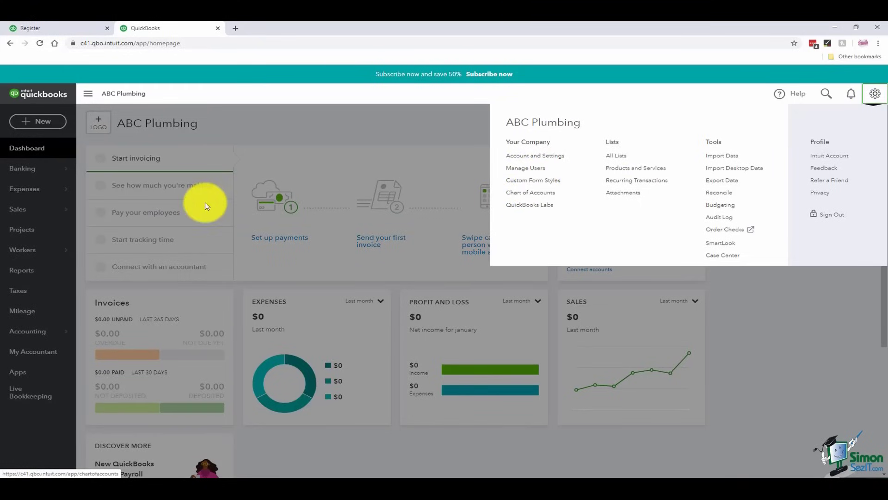
Browse ABC Plumbing's Chart of Accounts list, then open Account and Settings from the gear
left_click(38, 331)
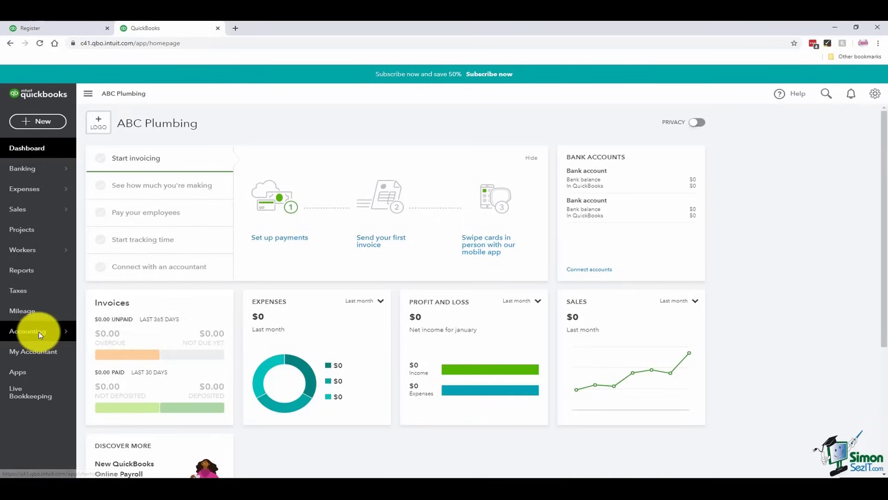
left_click(104, 337)
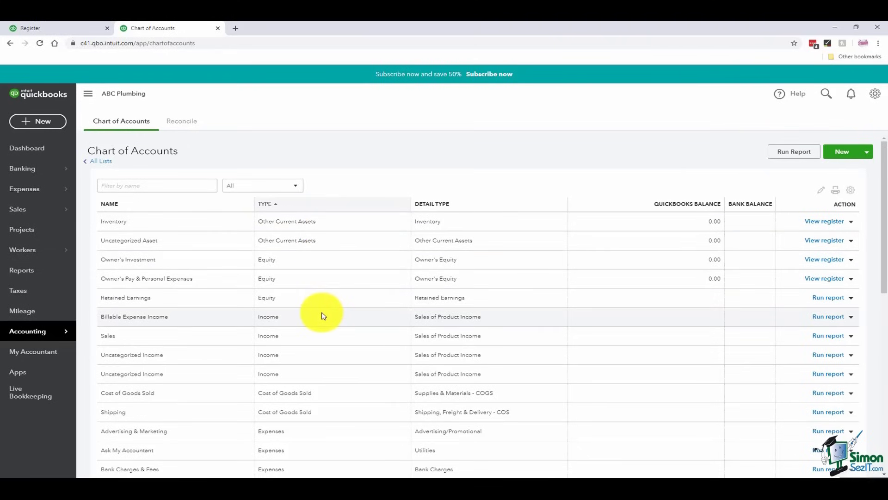
scroll(319, 315, "down", 4)
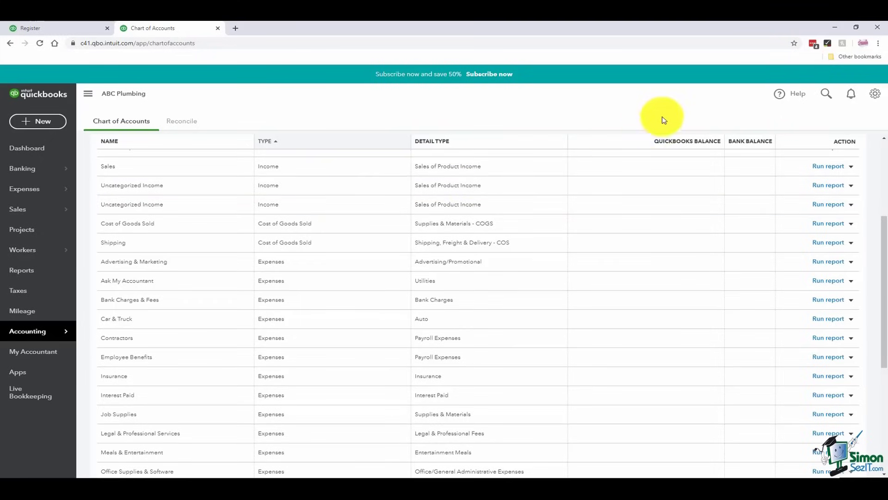
left_click(875, 96)
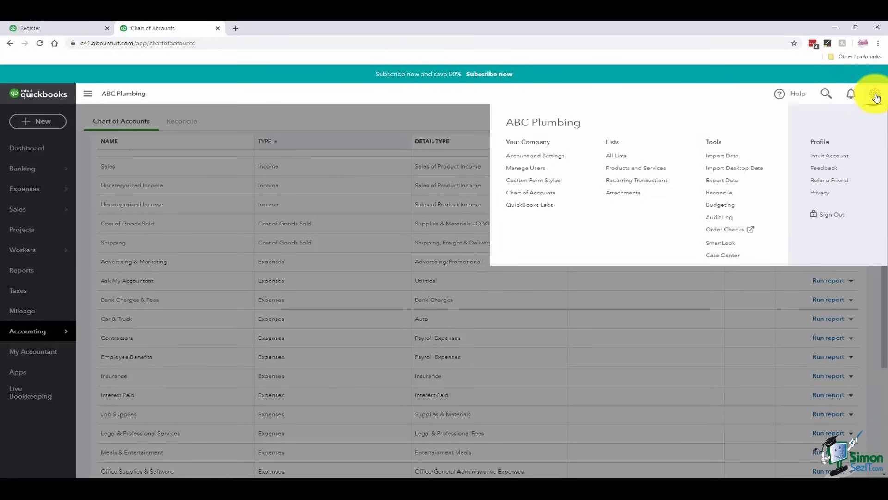
left_click(539, 157)
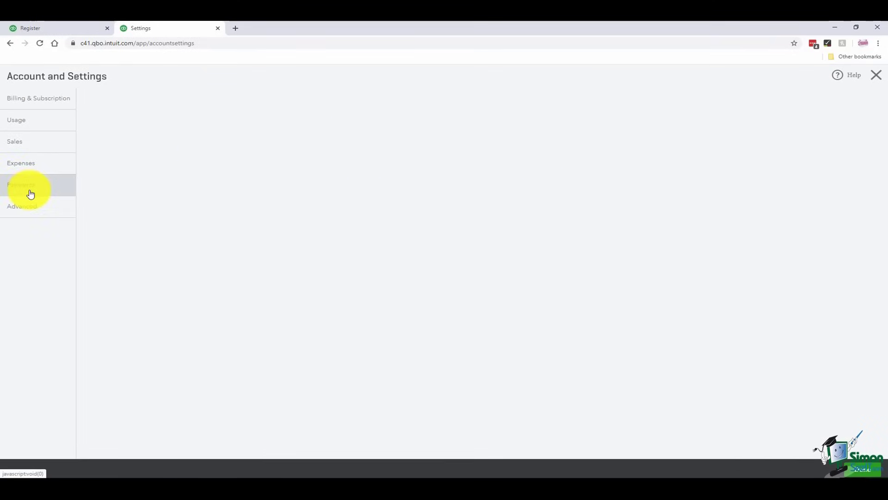
Turn on Enable and Show account numbers in Advanced chart of accounts settings, then return
left_click(34, 208)
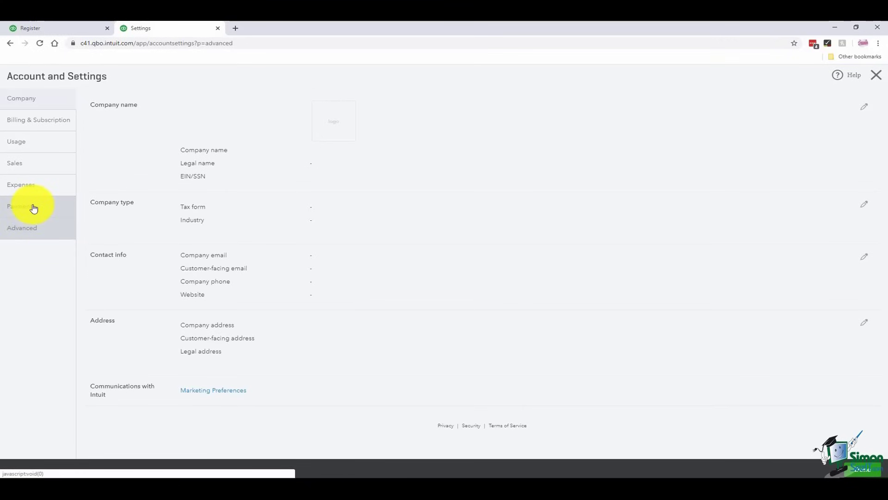
left_click(31, 230)
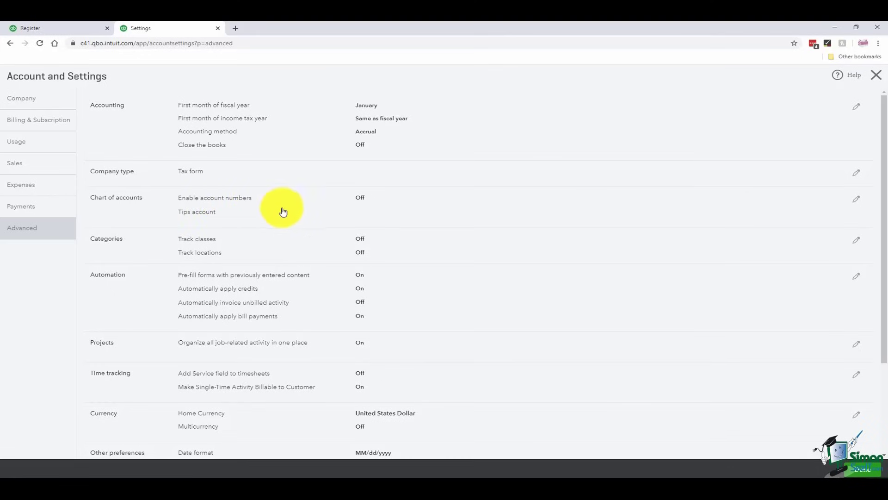
left_click(363, 201)
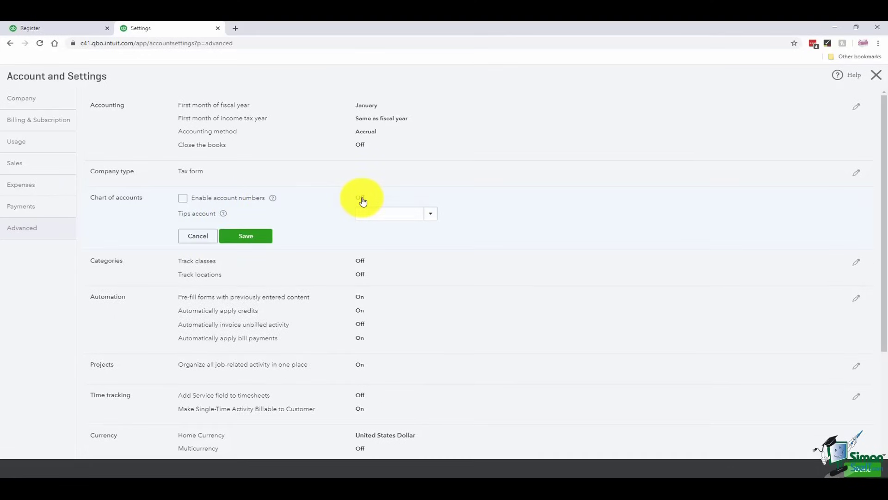
left_click(183, 198)
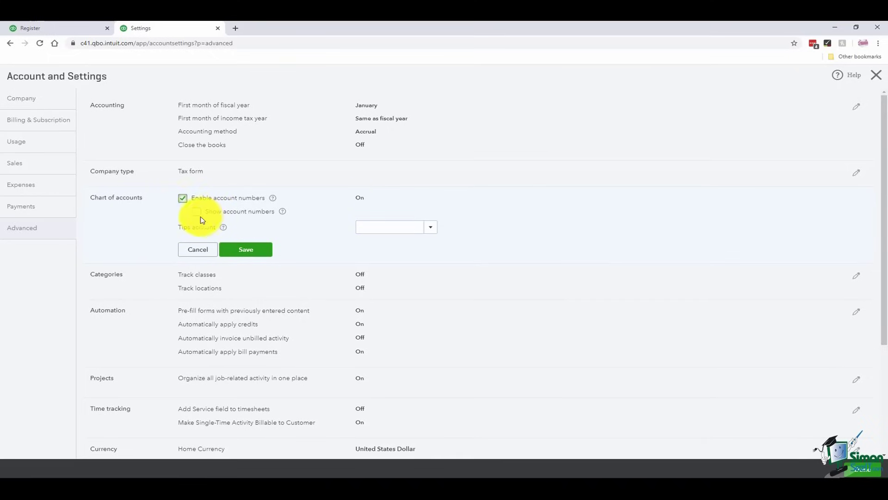
left_click(196, 211)
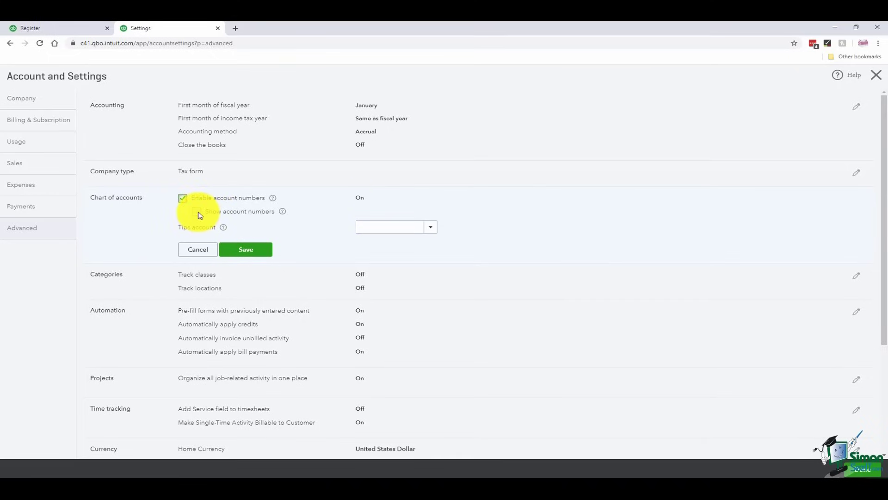
left_click(246, 250)
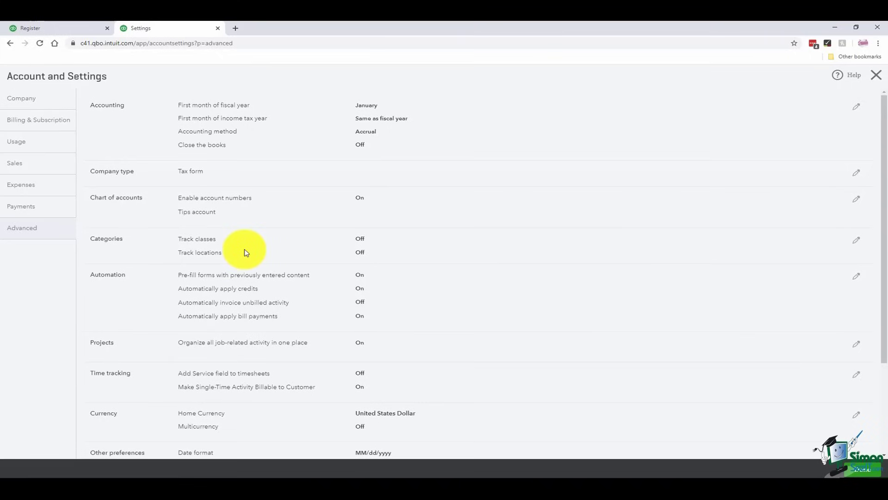
left_click(876, 76)
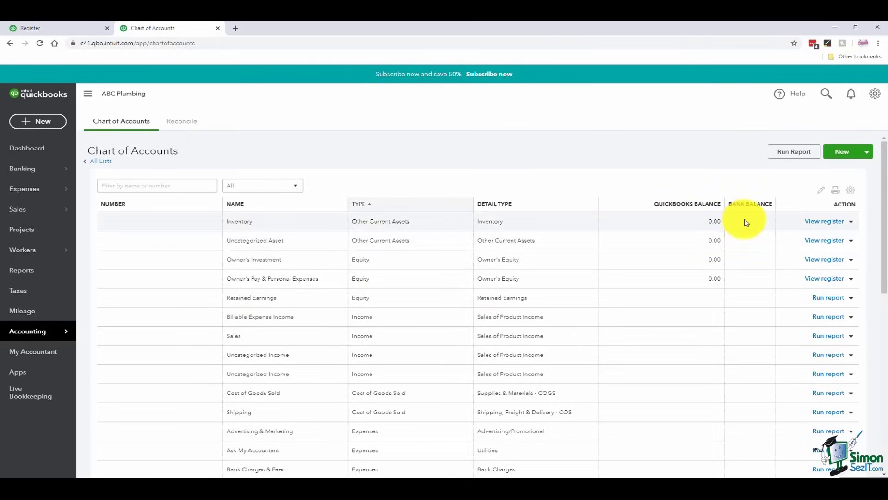
Check the Inventory account's blank Number field without saving, then reopen Account and Settings
left_click(852, 222)
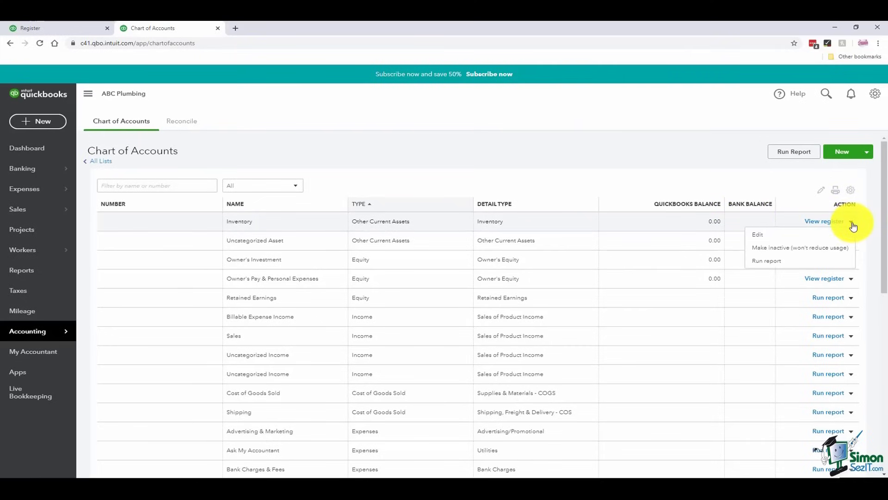
left_click(762, 239)
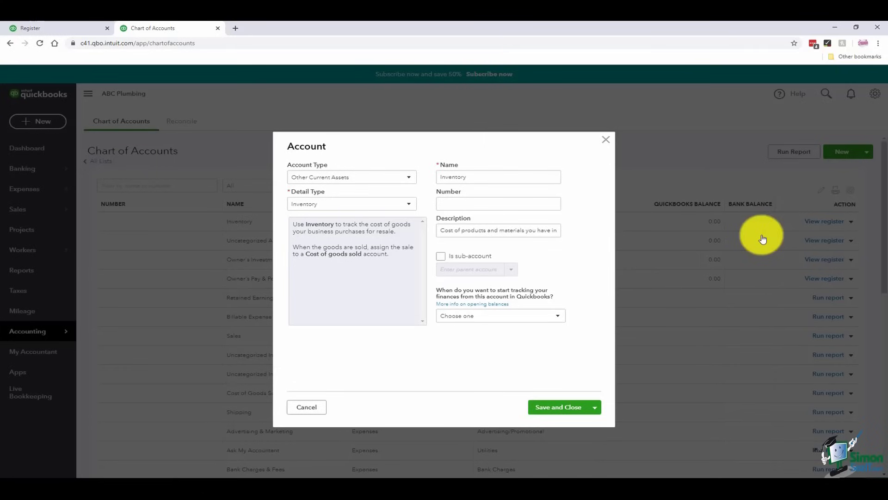
left_click(460, 204)
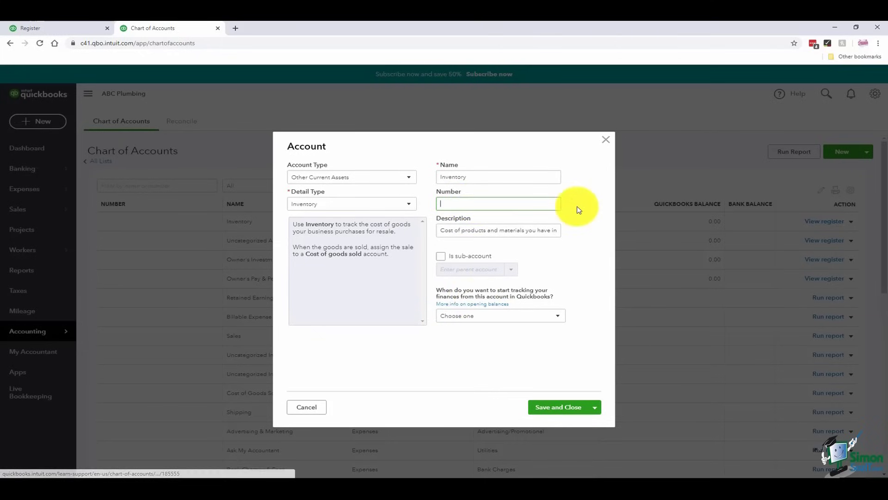
left_click(605, 140)
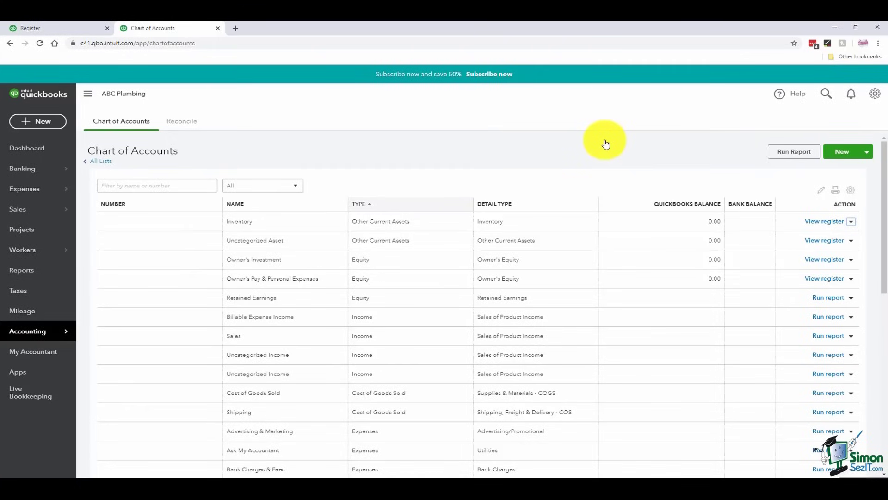
left_click(875, 94)
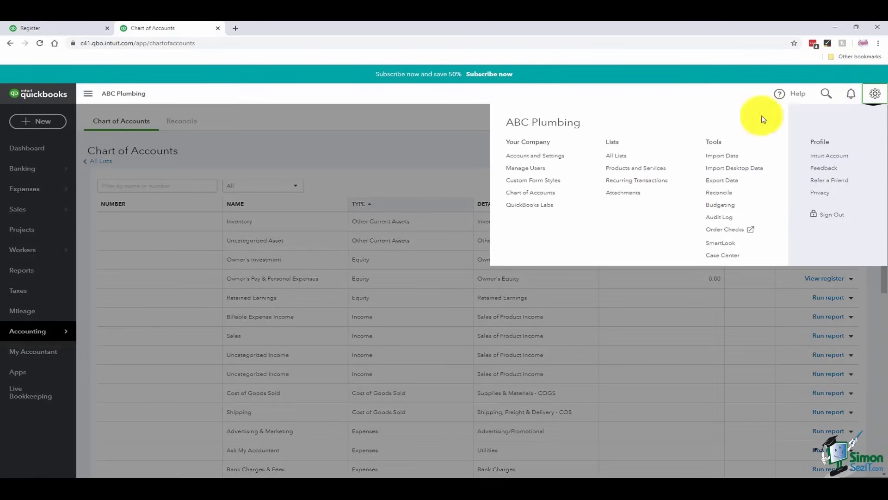
left_click(538, 155)
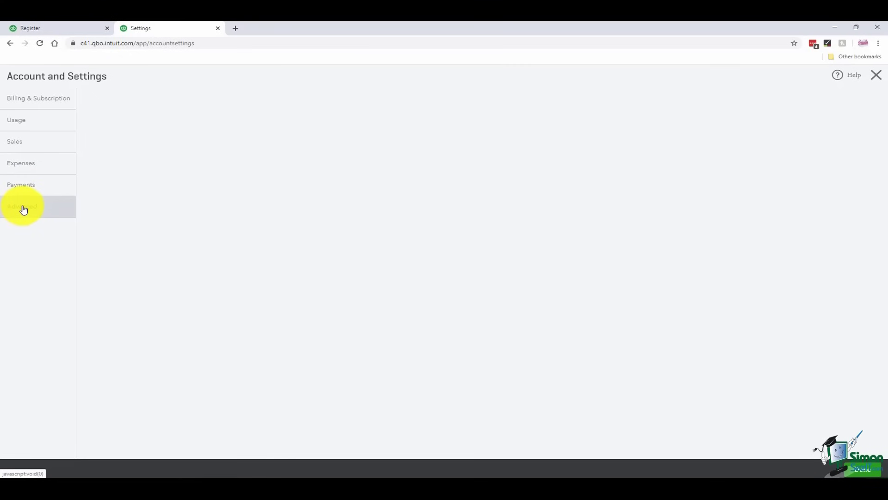
Disable account numbers in Advanced chart of accounts settings, save, and return to the chart
left_click(23, 209)
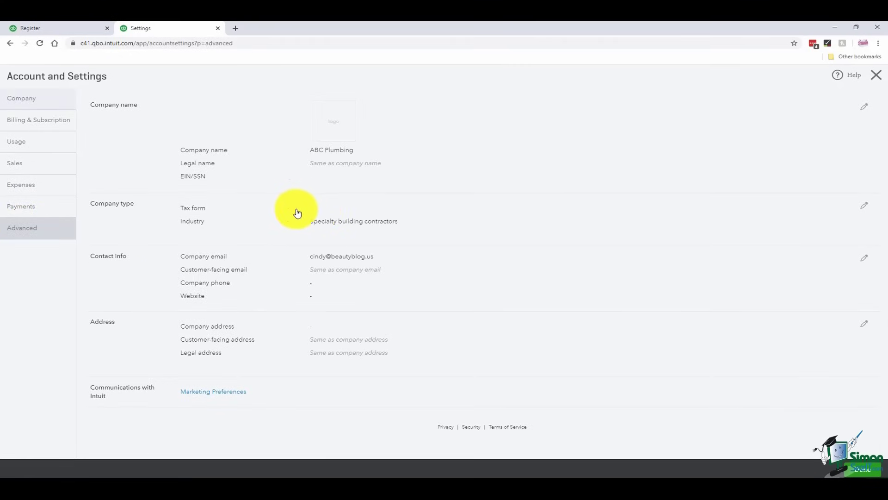
left_click(32, 229)
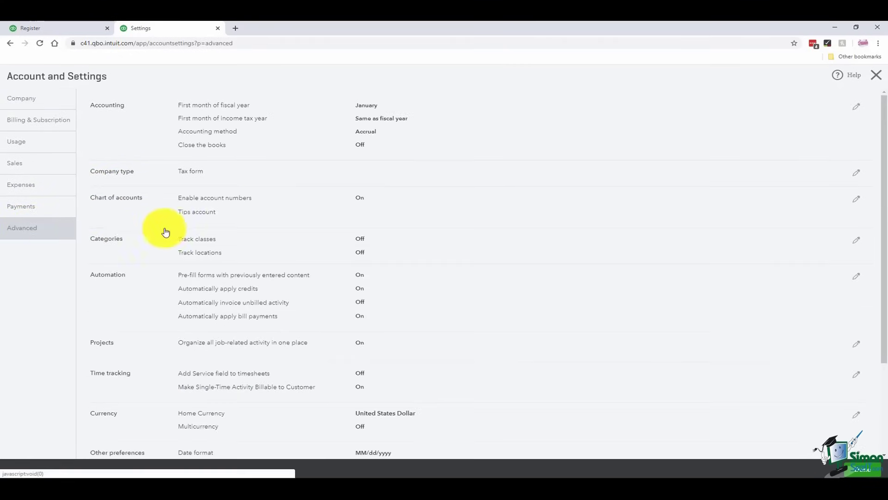
left_click(363, 199)
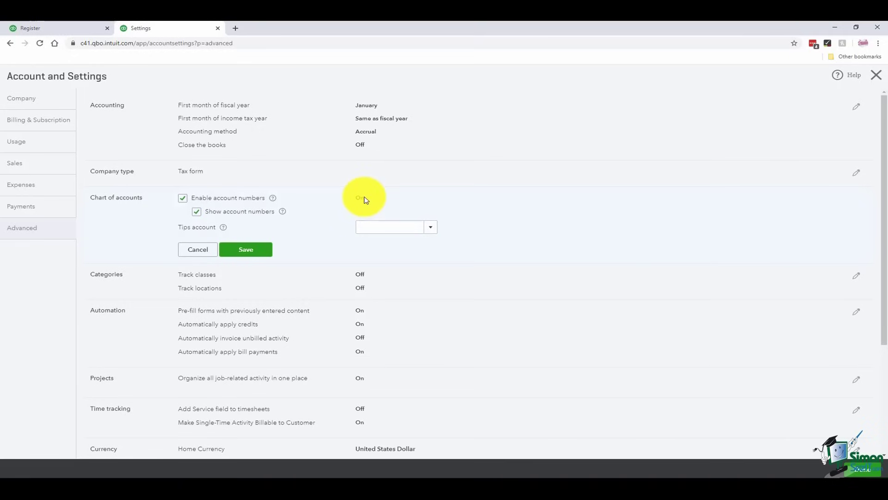
left_click(183, 198)
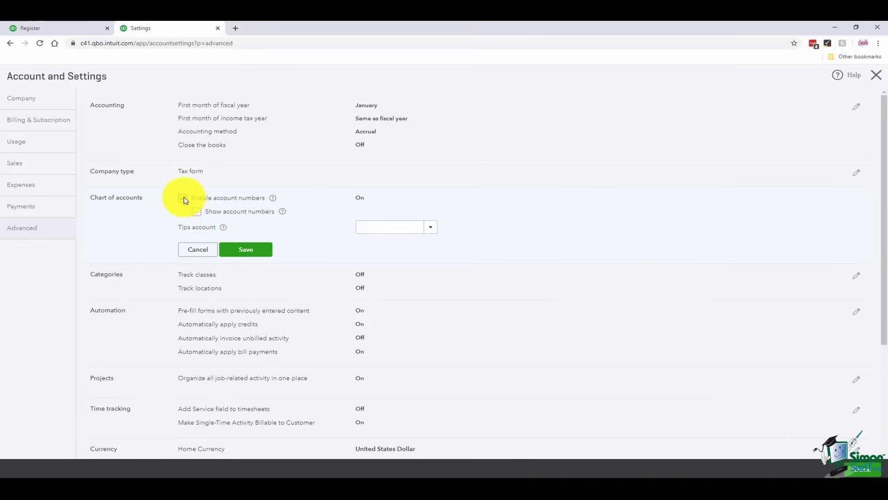
left_click(240, 236)
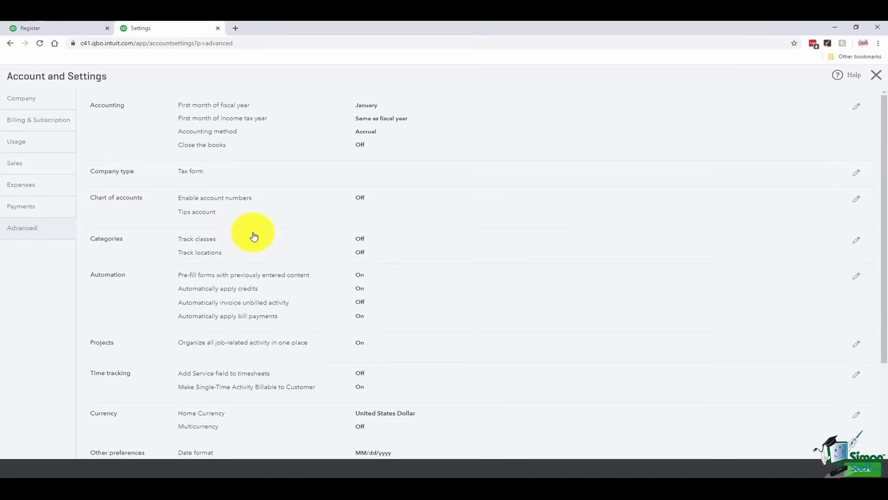
left_click(877, 75)
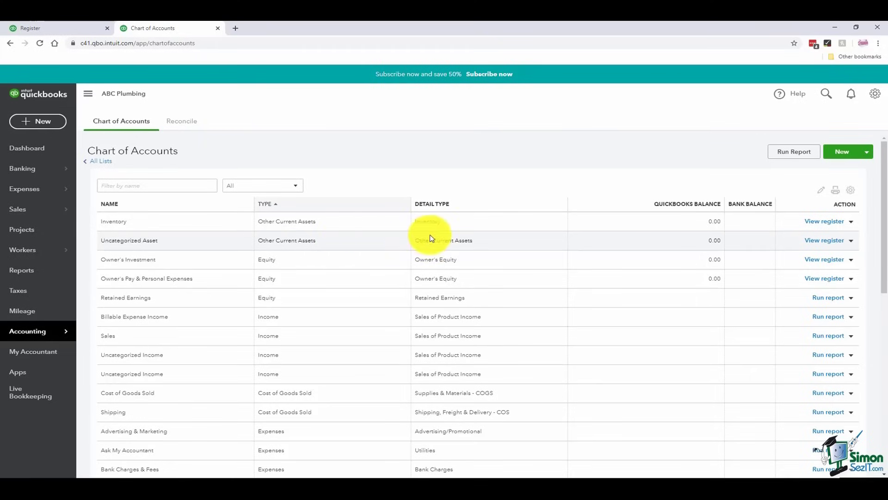
Start a new Bank account with Checking detail type and the name Checking; open tracking-start choices
left_click(856, 157)
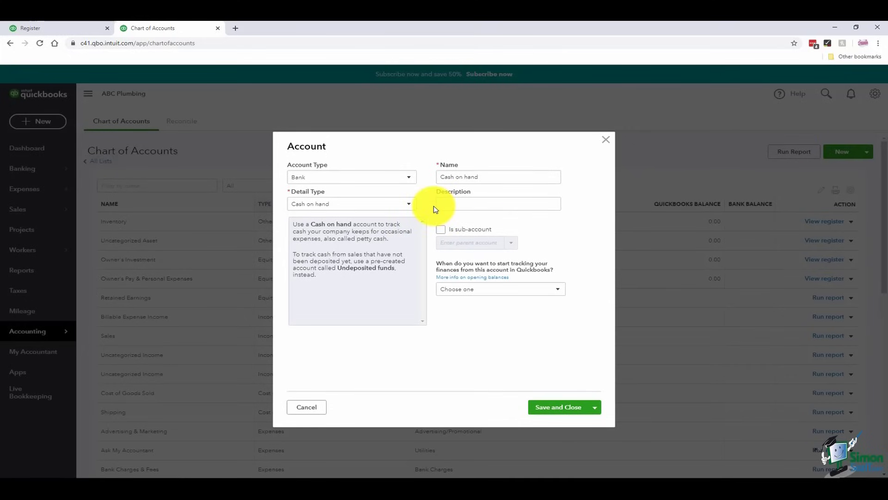
left_click(410, 178)
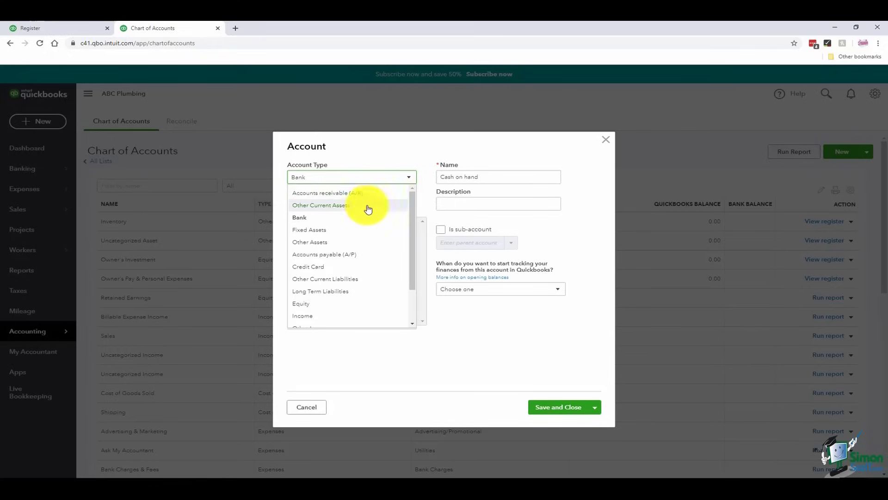
left_click(363, 222)
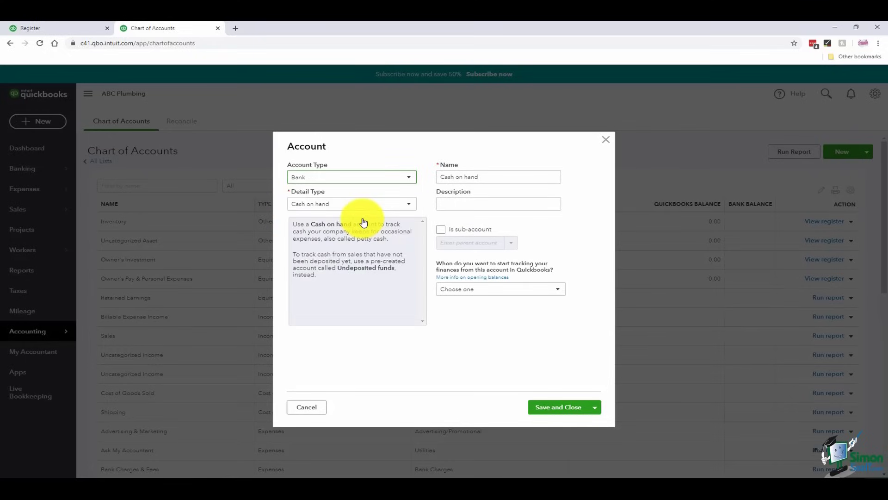
left_click(410, 206)
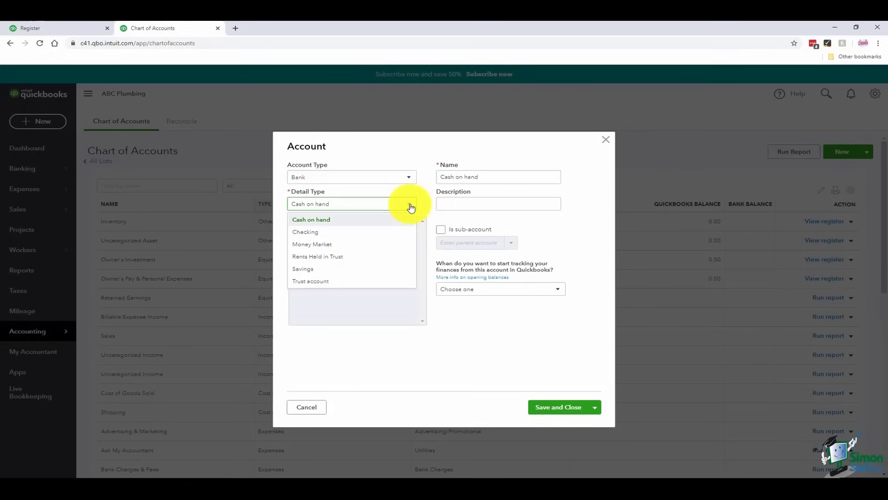
left_click(318, 235)
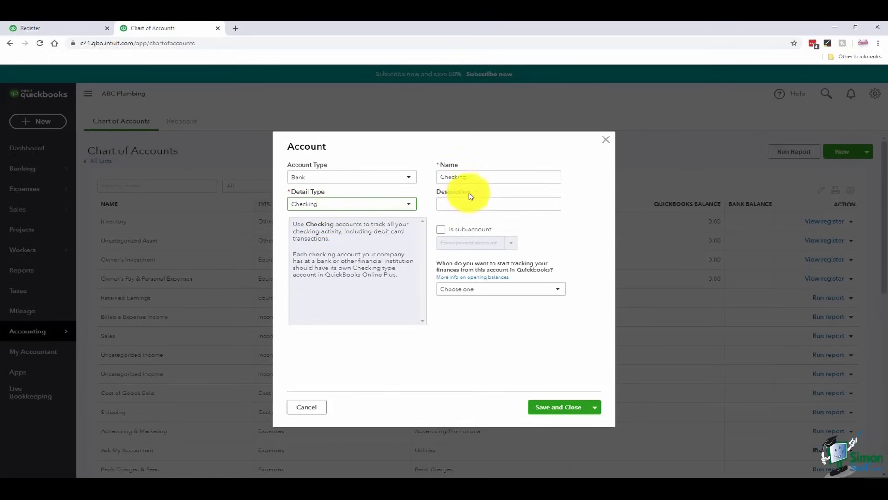
left_click_drag(490, 176, 416, 178)
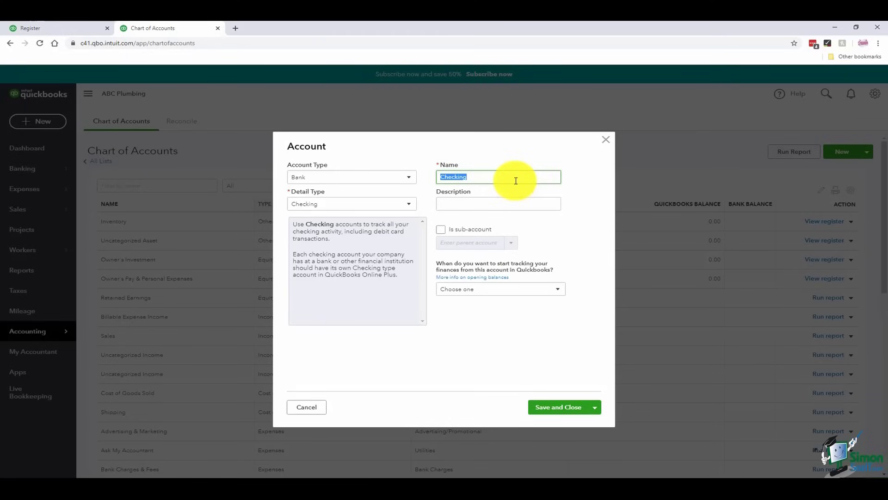
left_click(484, 202)
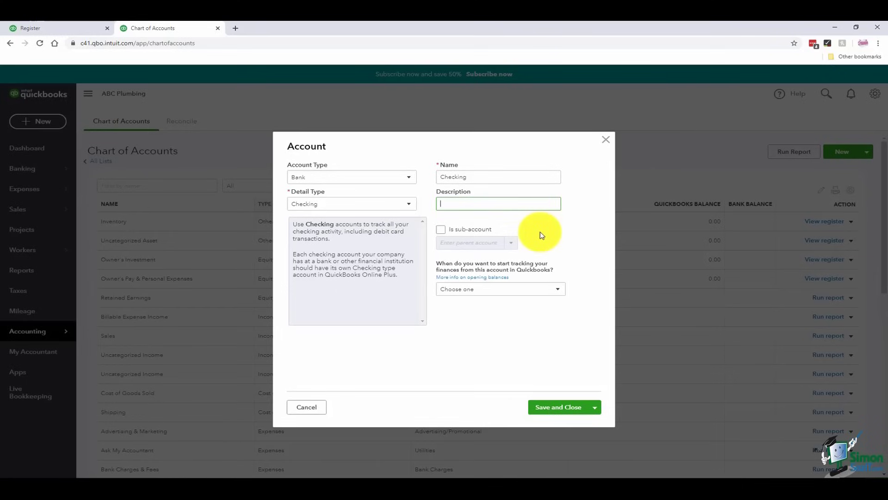
key("Tab")
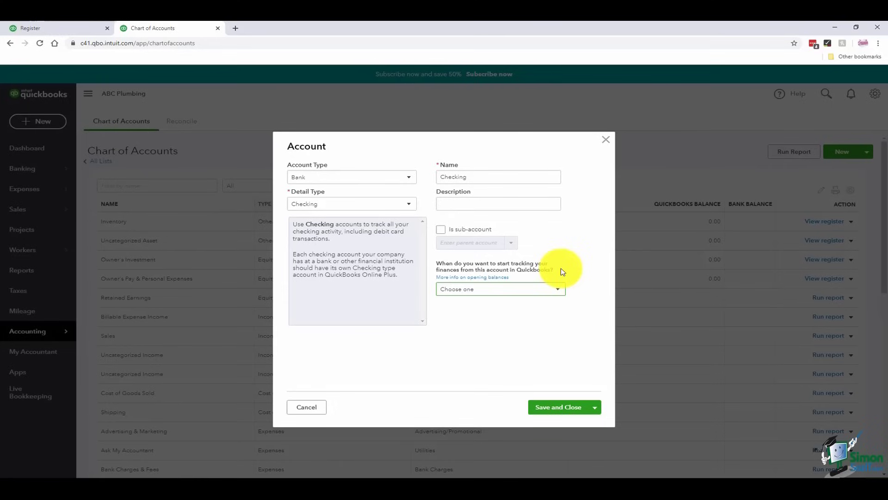
left_click(559, 292)
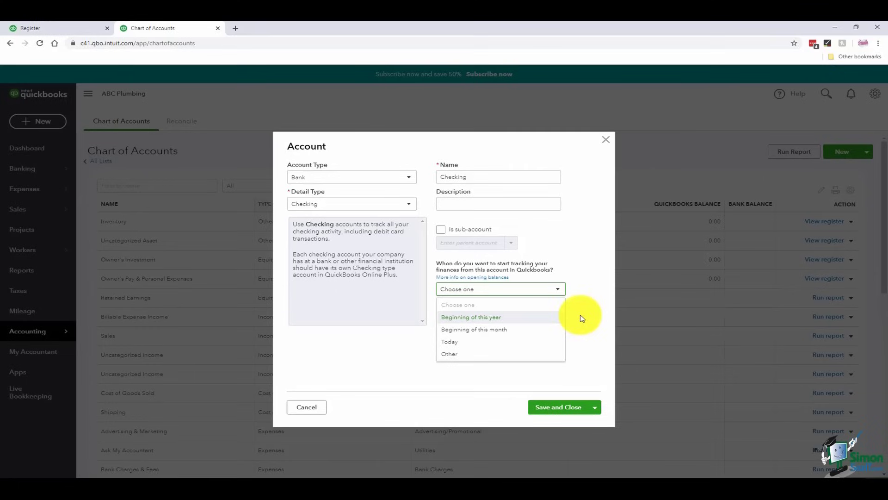
Track Checking from the beginning of this year with a 250.62 opening balance and save it
left_click(495, 318)
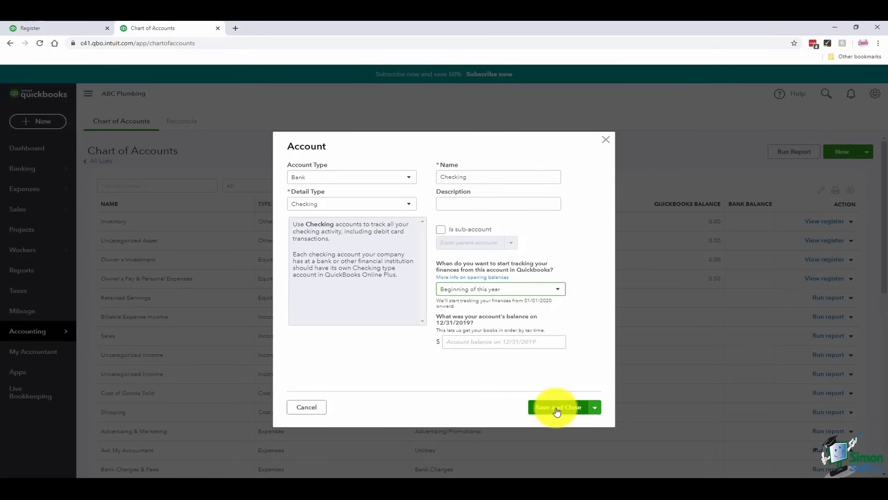
left_click(468, 342)
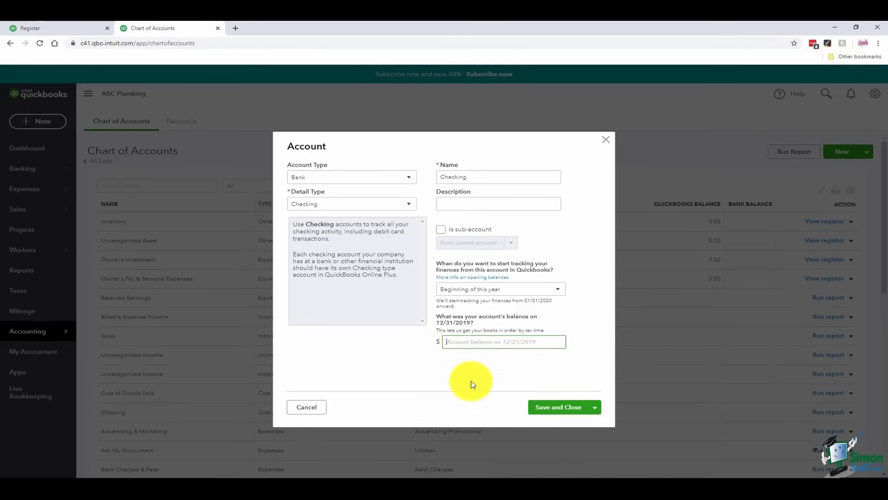
type("250.62")
left_click(557, 410)
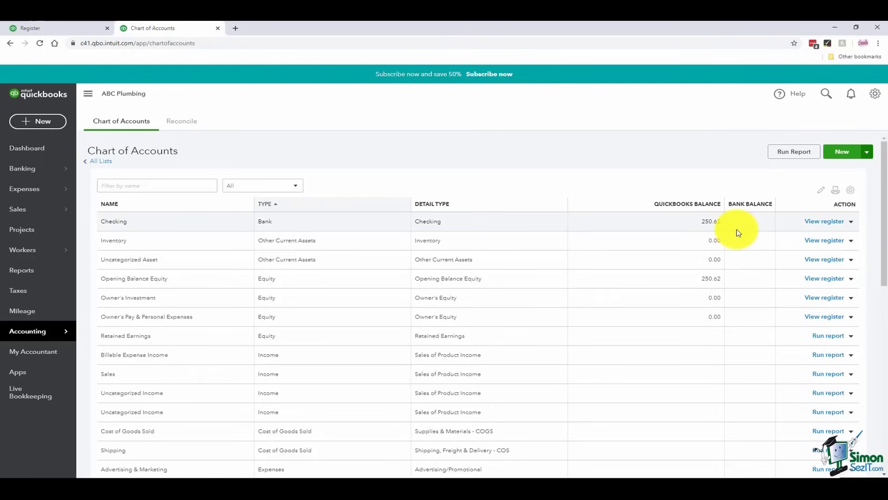
View the Checking register's 250.62 opening deposit, dismiss the tour tip, and return to Chart of Accounts
left_click(820, 222)
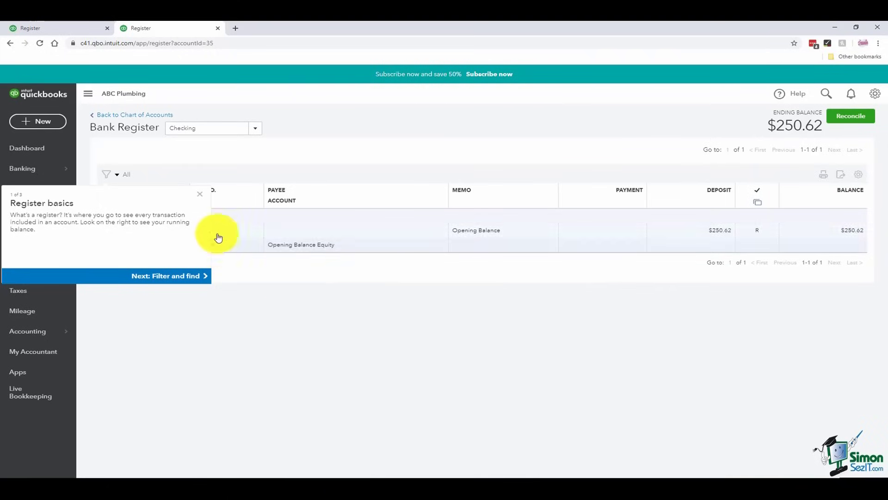
left_click(202, 197)
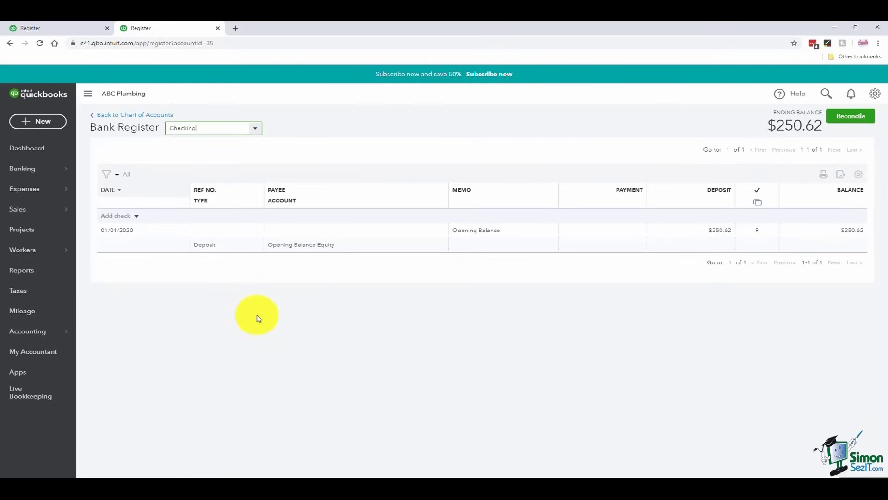
left_click(148, 120)
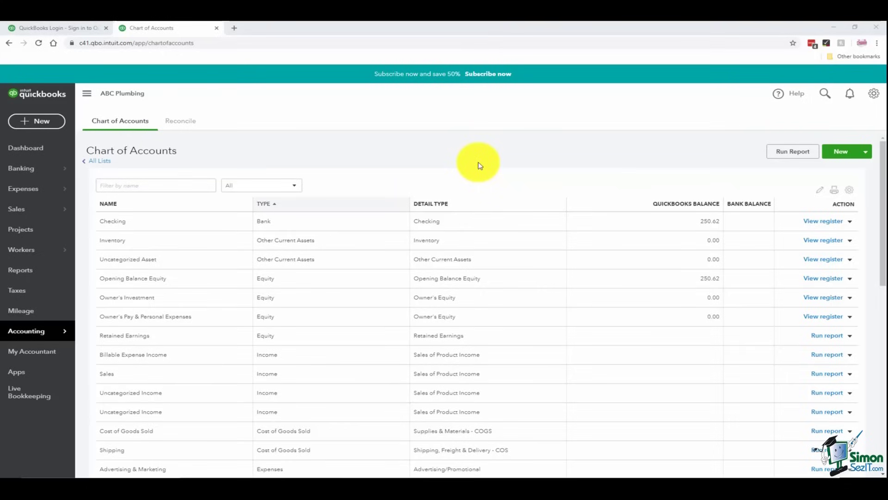
Start a new Long Term Liabilities account with the Notes Payable detail type
left_click(838, 151)
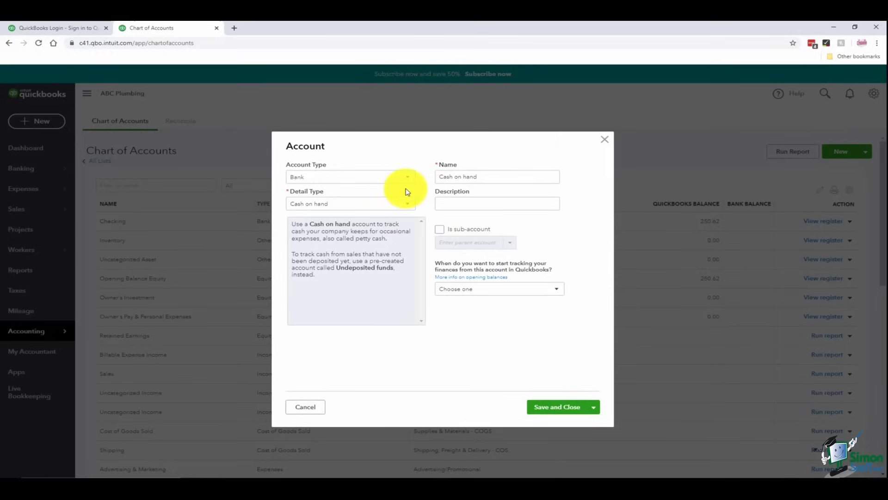
left_click(408, 180)
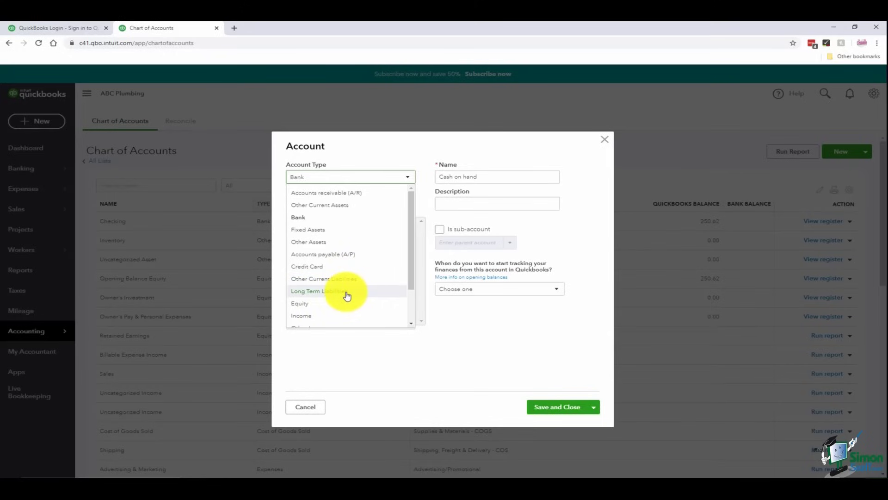
left_click(347, 296)
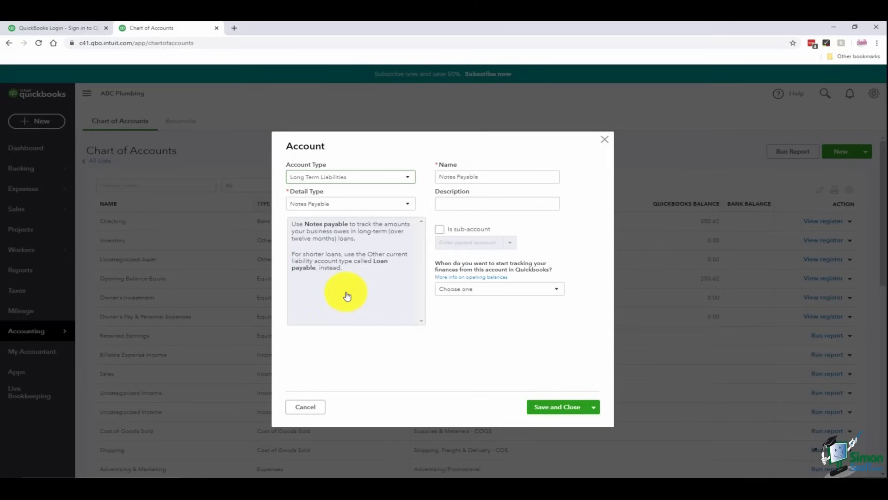
left_click(410, 207)
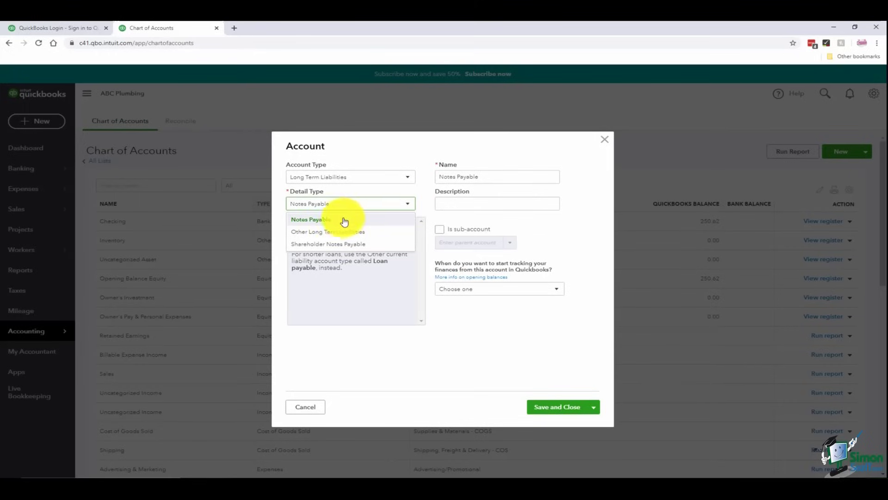
left_click(422, 208)
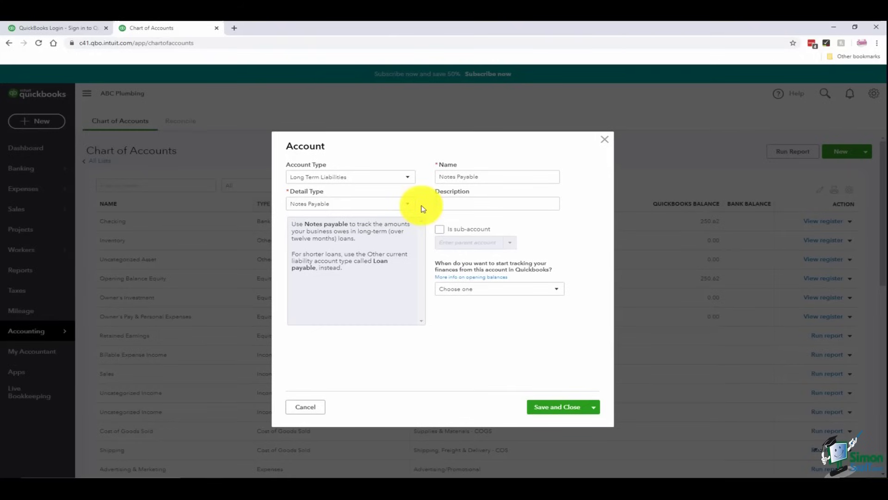
Name the loan for Bank of Anycity with its account-number suffix, tracked from this year's start, balance 15000.00
left_click_drag(496, 179, 432, 175)
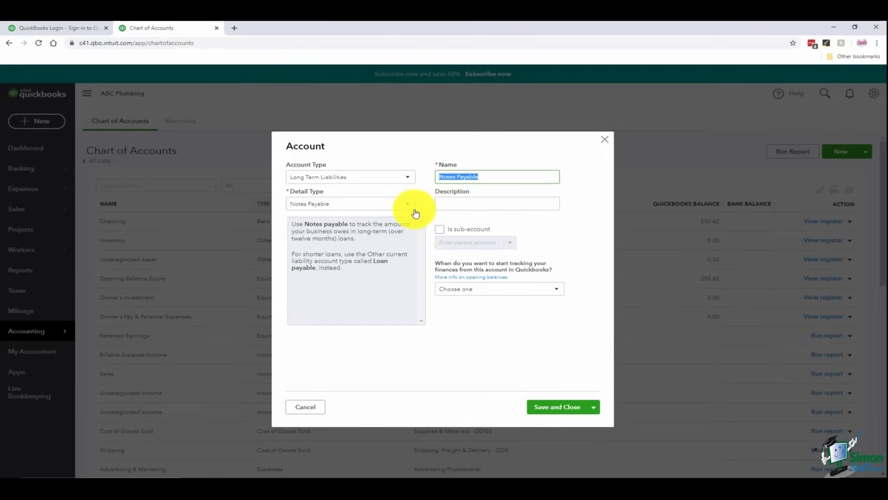
key("BackSpace")
type("Bank of Anycity -0369")
left_click(484, 202)
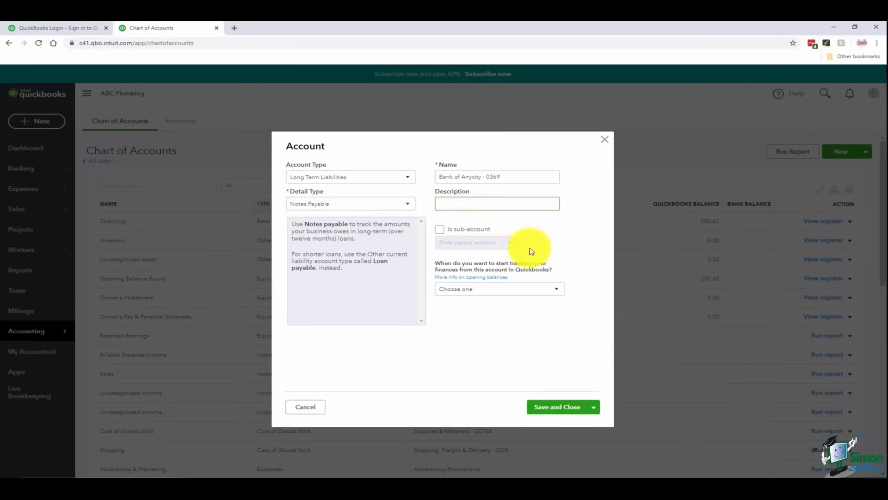
left_click(557, 290)
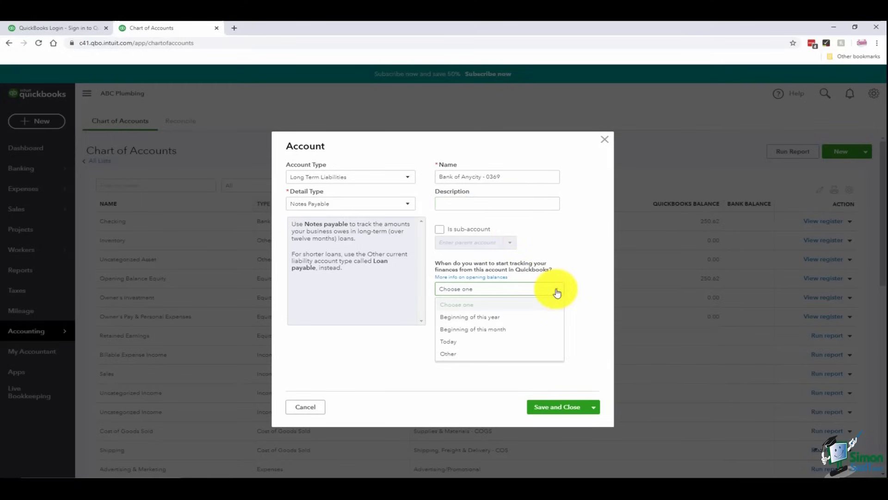
left_click(490, 318)
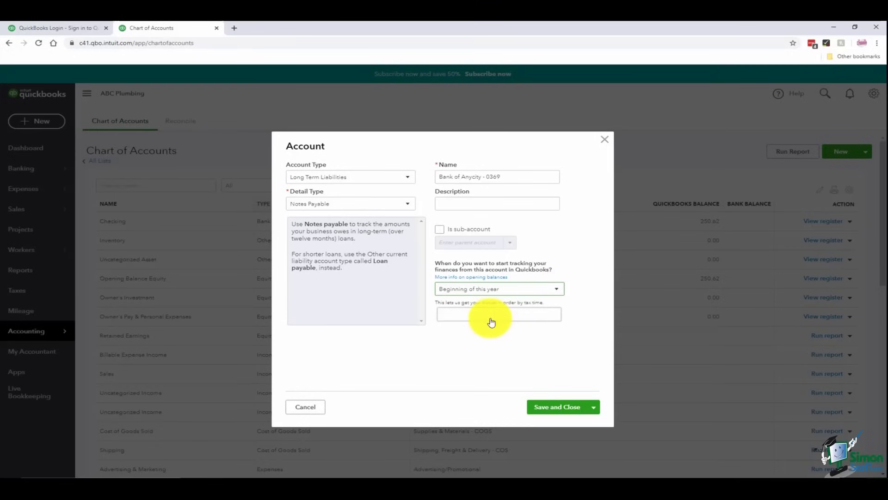
left_click(464, 341)
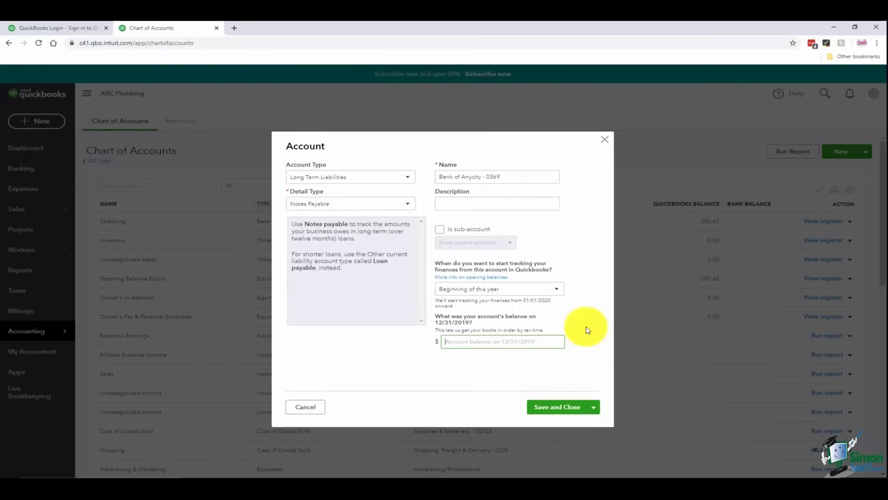
type("15000.00")
Save the Bank of Anycity loan account and begin another new account
left_click(574, 410)
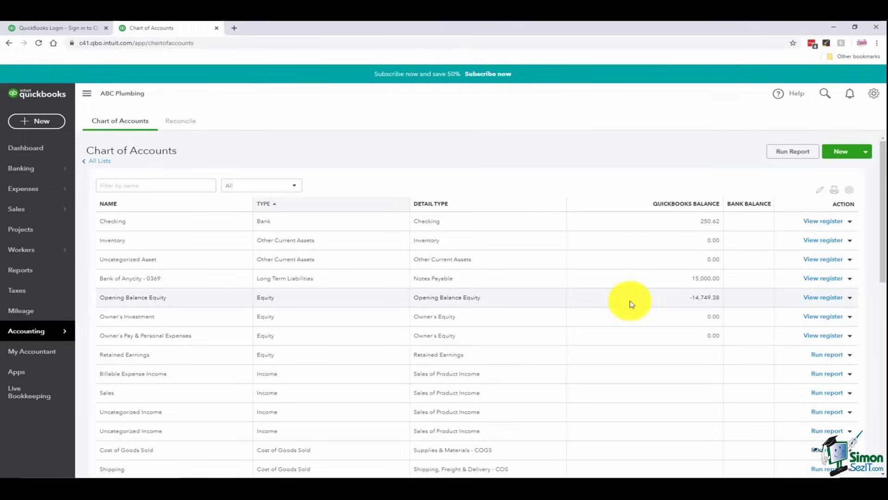
left_click(844, 155)
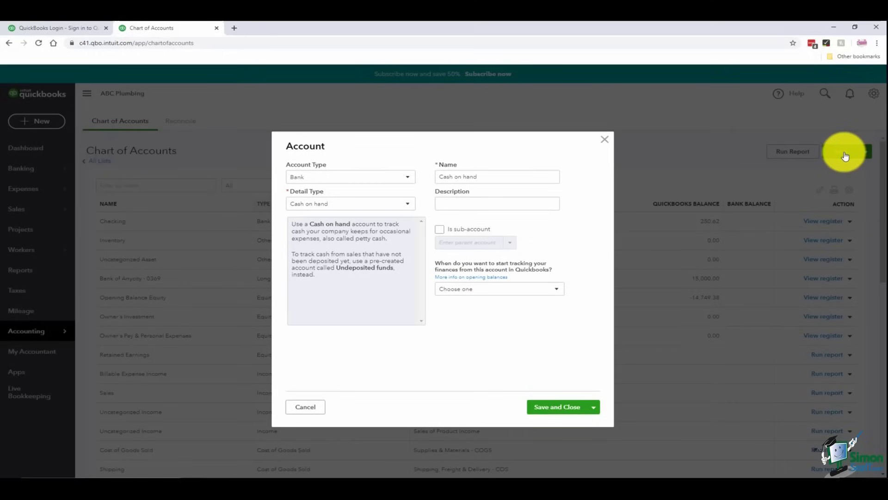
Create a Credit Card account named VISA, tracked from this year's start with 2500.00 balance, and save it
left_click(408, 181)
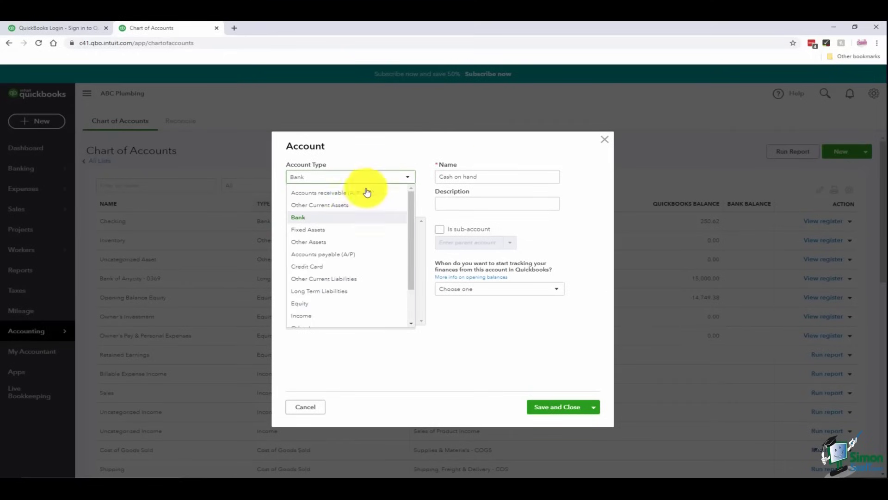
left_click(330, 268)
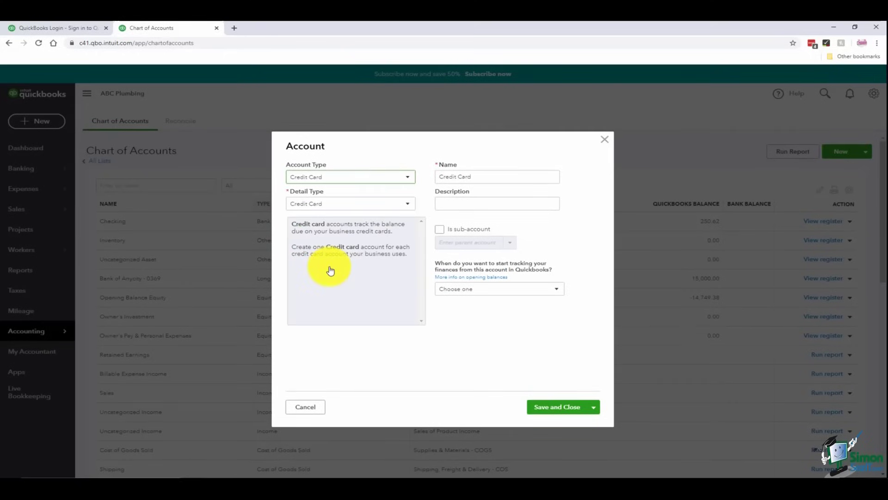
triple_click(494, 176)
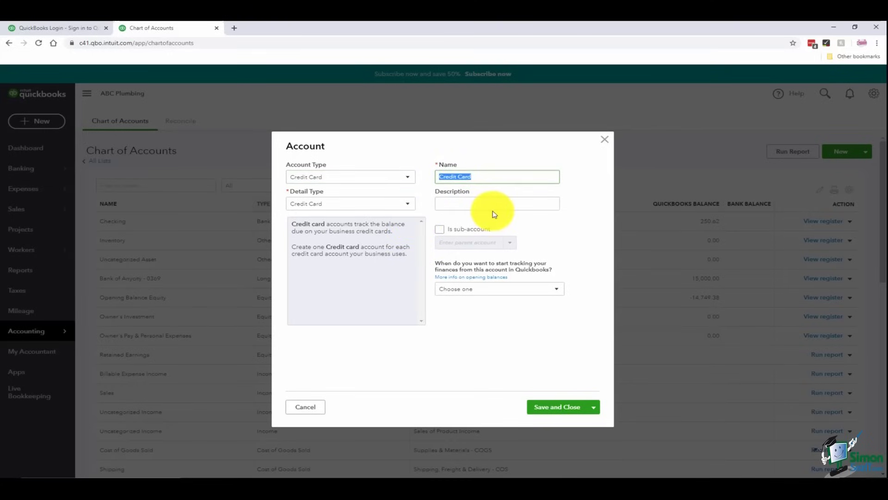
type("VISA")
left_click(472, 292)
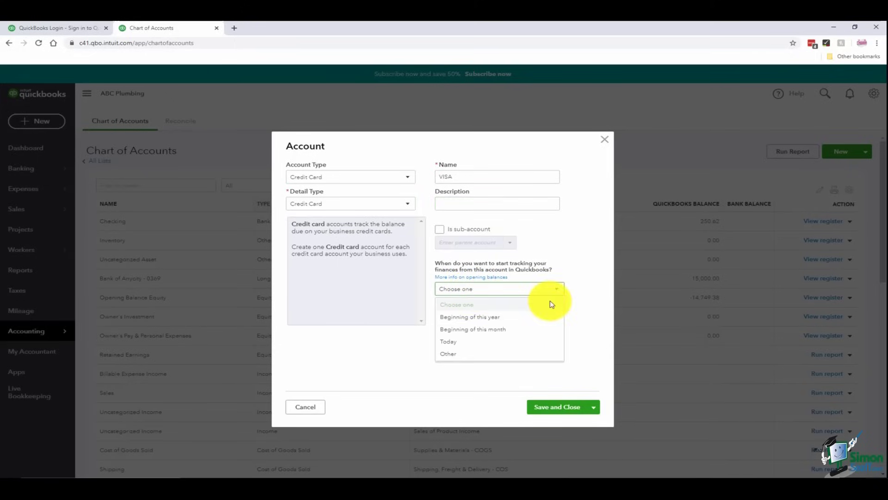
left_click(517, 318)
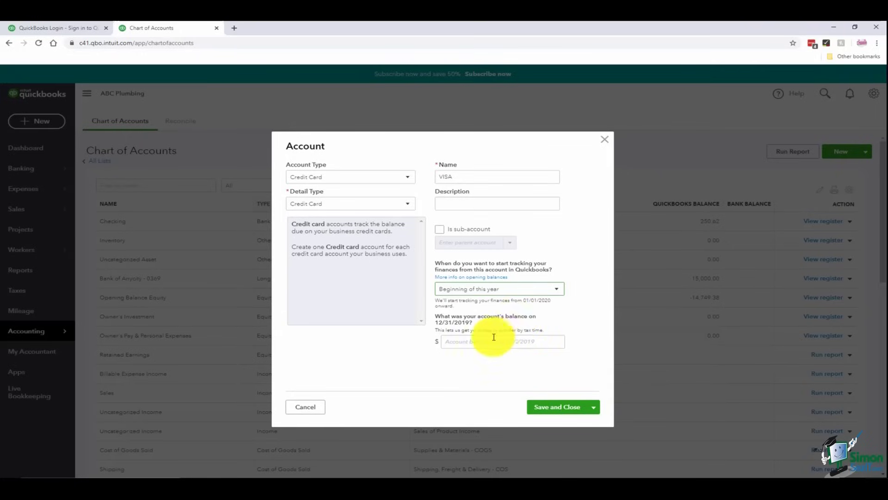
left_click(468, 343)
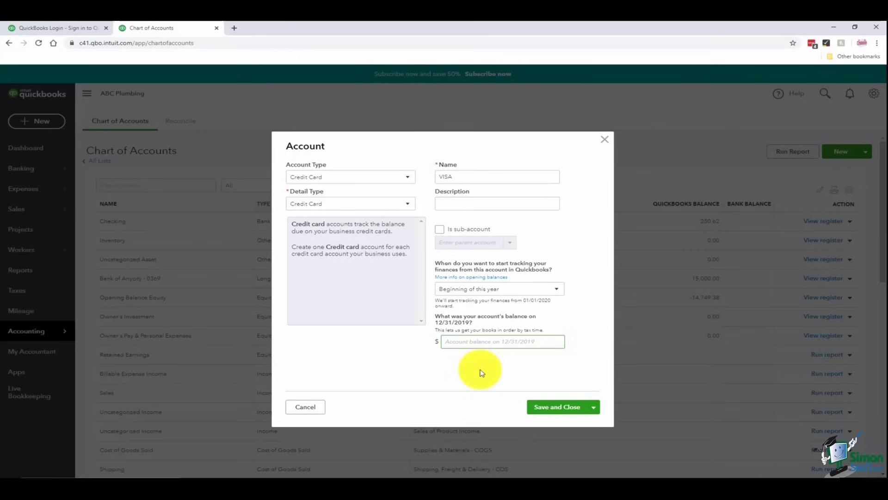
type("2500.00")
left_click(563, 410)
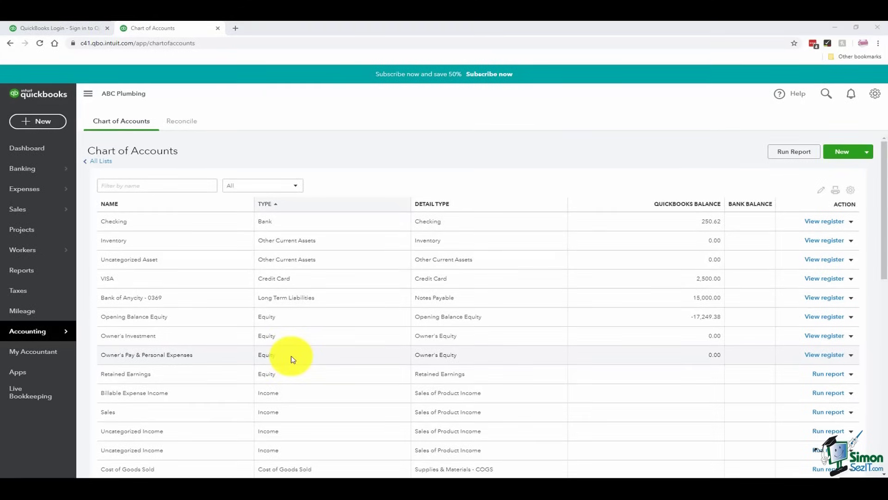
scroll(293, 359, "down", 4)
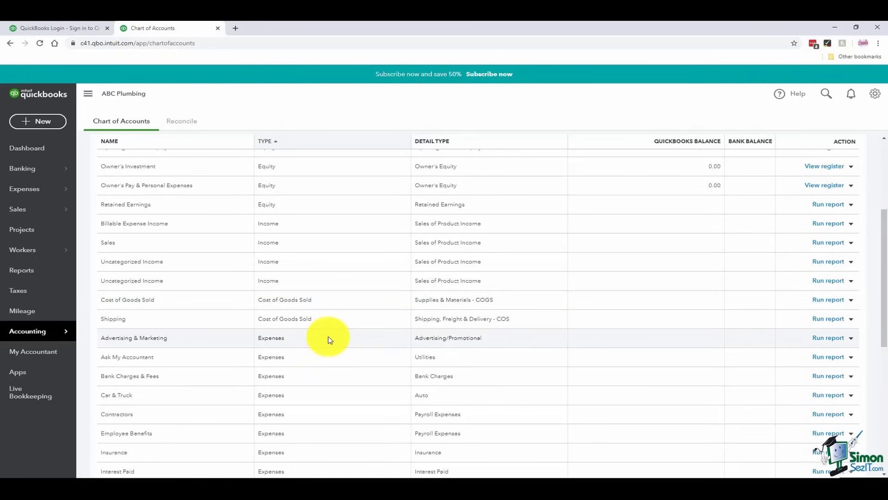
scroll(330, 340, "down", 4)
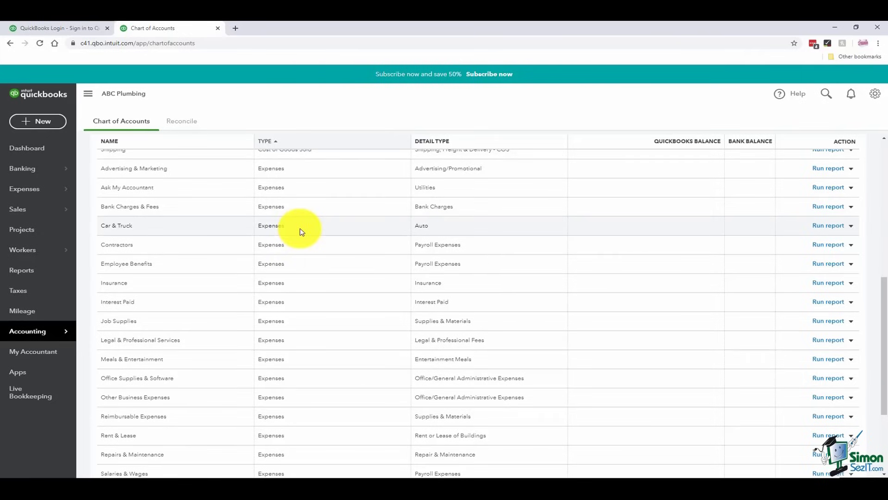
scroll(728, 192, "up", 5)
scroll(729, 195, "up", 2)
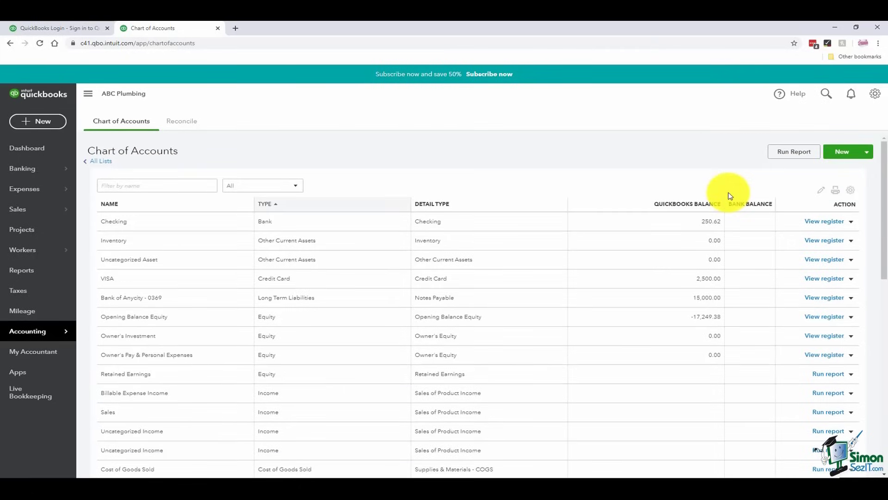
Start a new Expenses account with the Auto detail type
left_click(840, 157)
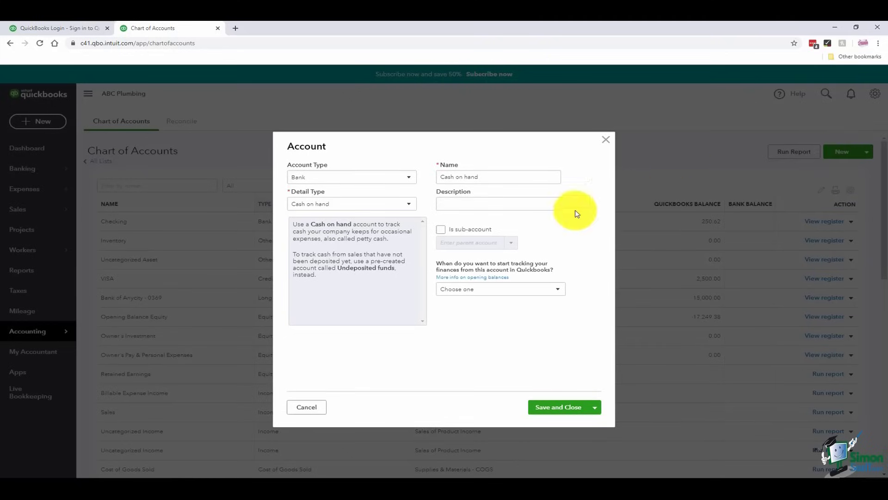
left_click(412, 181)
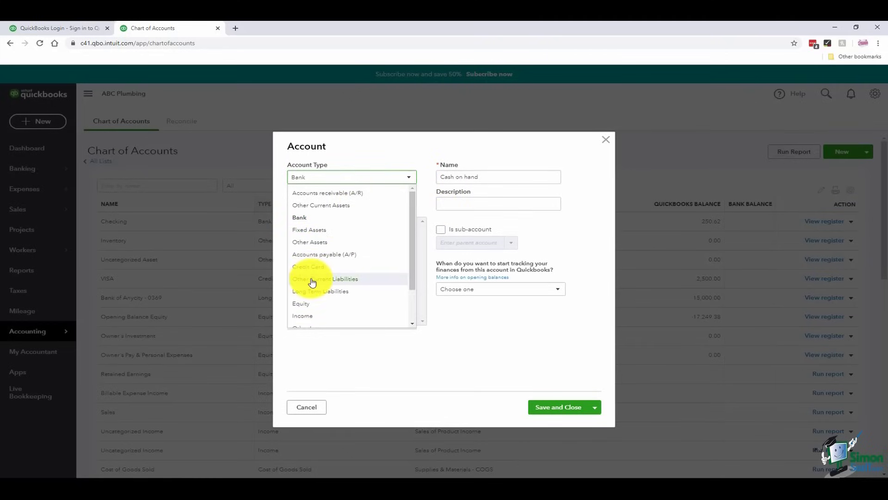
scroll(312, 282, "down", 1)
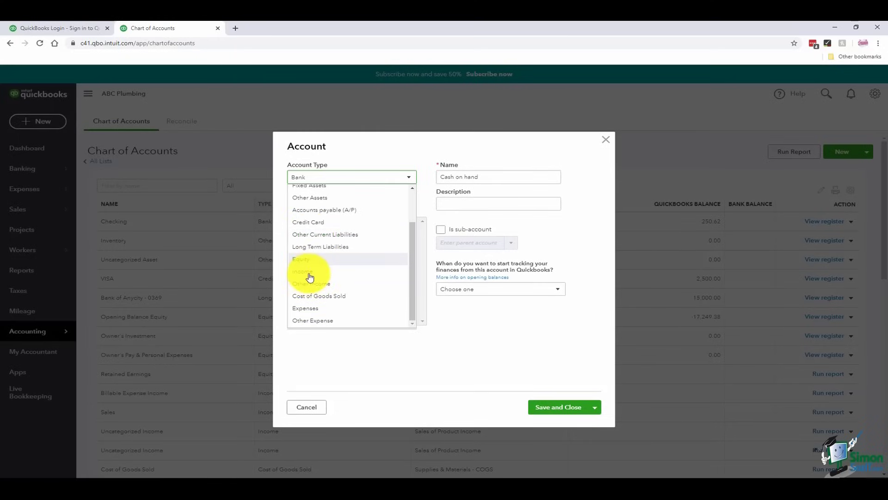
left_click(317, 309)
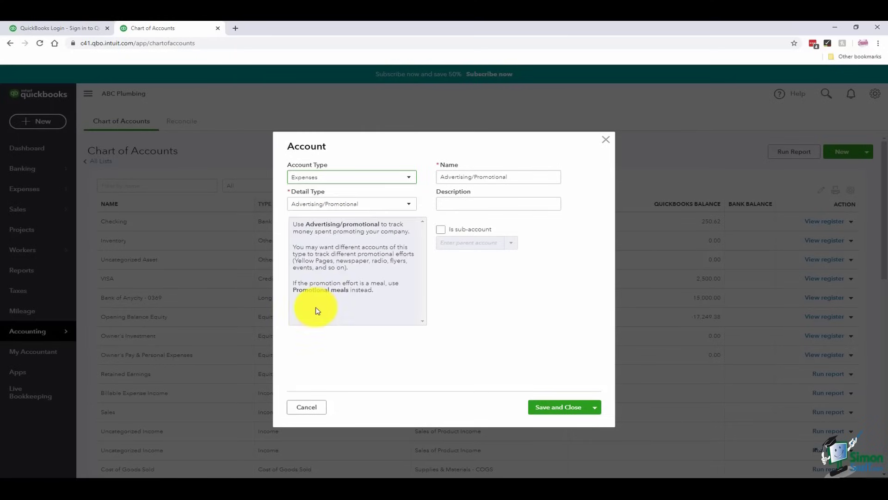
left_click(411, 205)
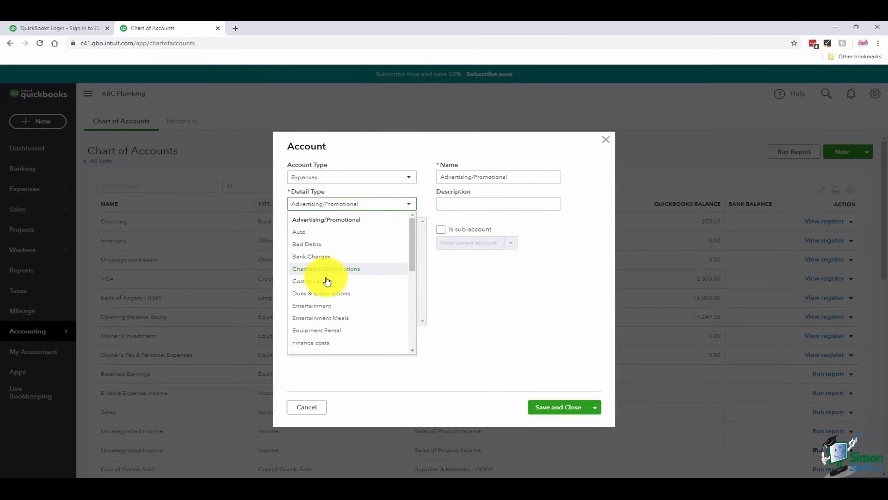
left_click(313, 233)
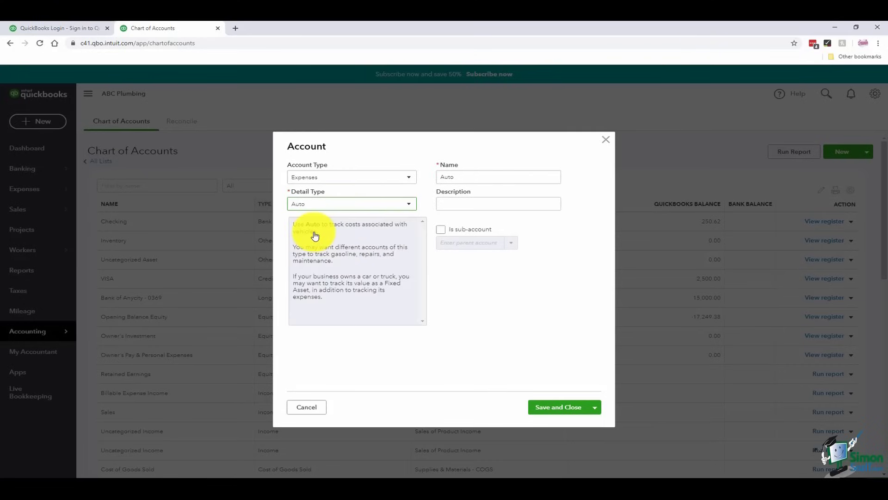
Name it Fuel, make it a sub-account of Car & Truck, and save it
left_click(472, 177)
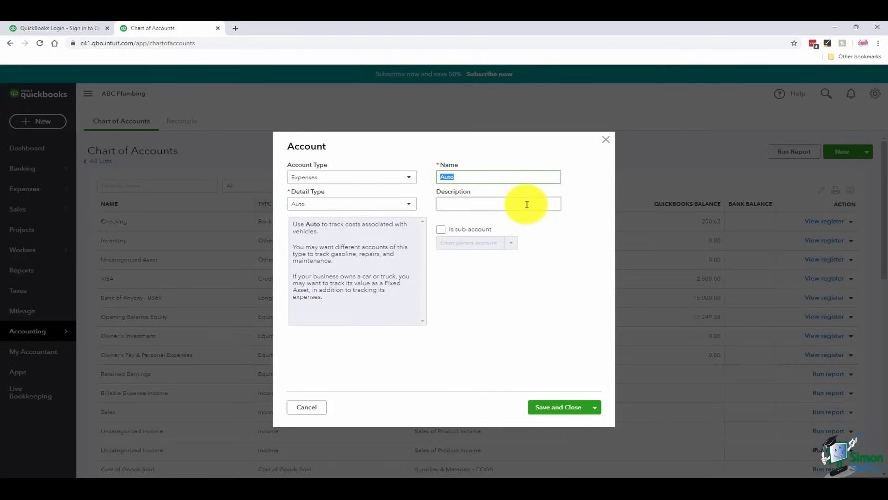
type("Fuel")
left_click(441, 230)
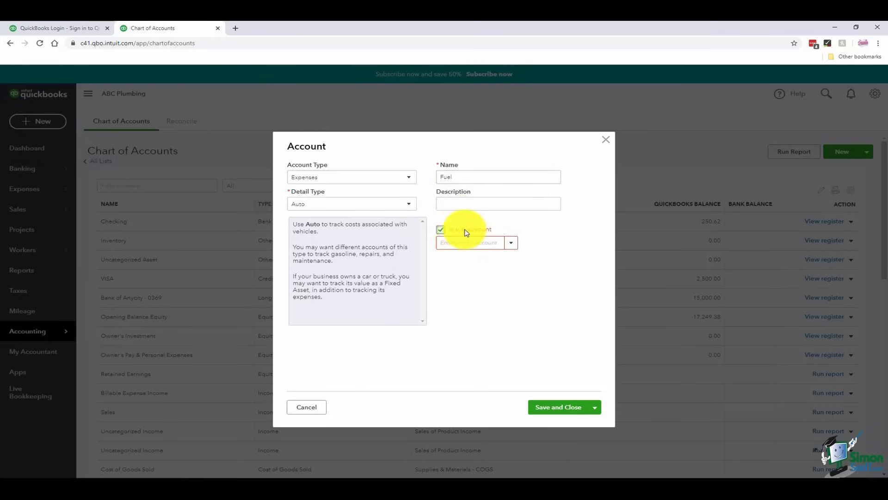
left_click(510, 245)
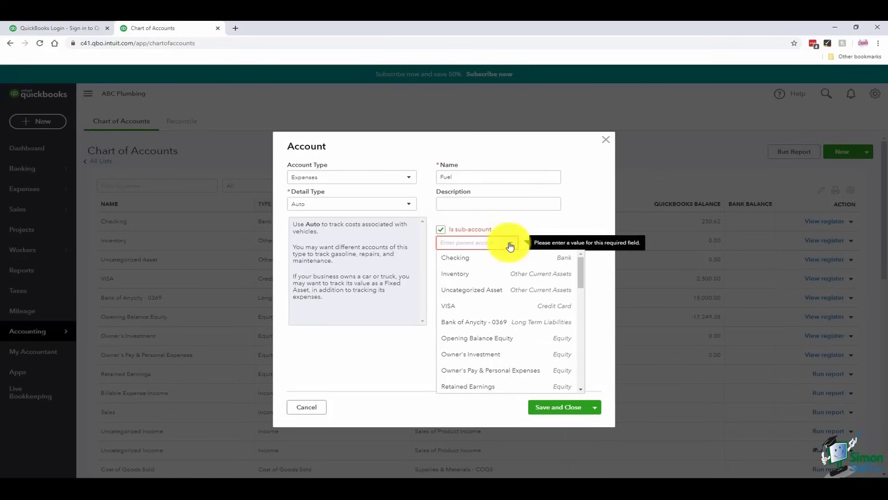
type("ca")
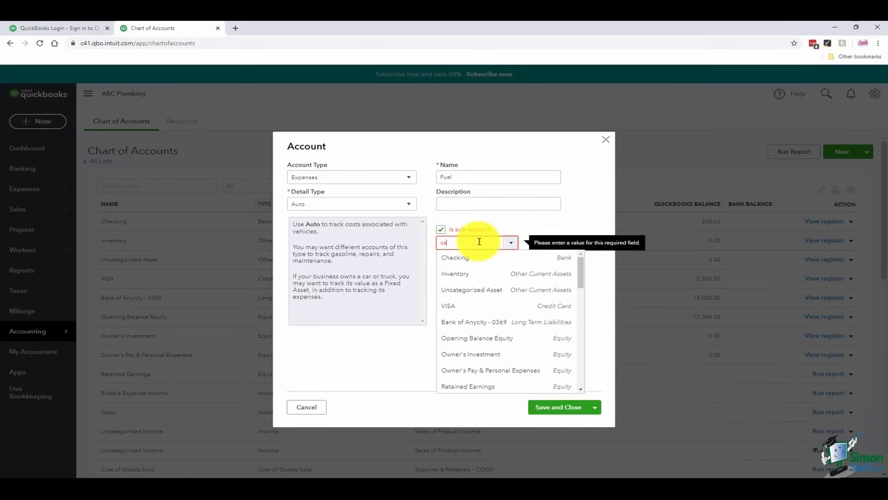
type("r & Truck")
left_click(462, 258)
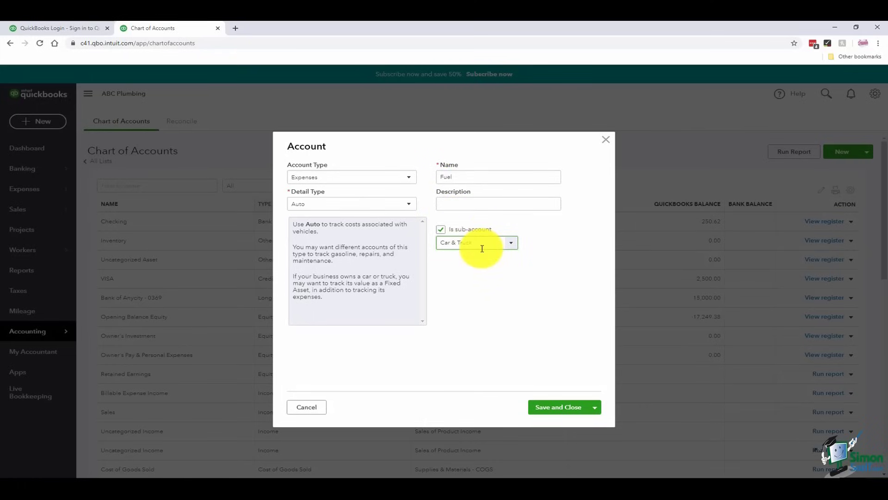
left_click(555, 408)
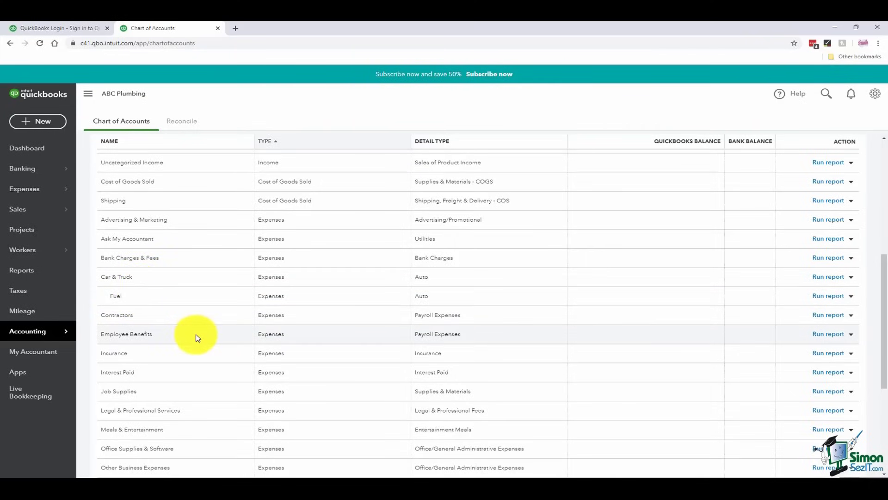
Scroll the Chart of Accounts to confirm Fuel sits under Car & Truck
scroll(197, 336, "down", 2)
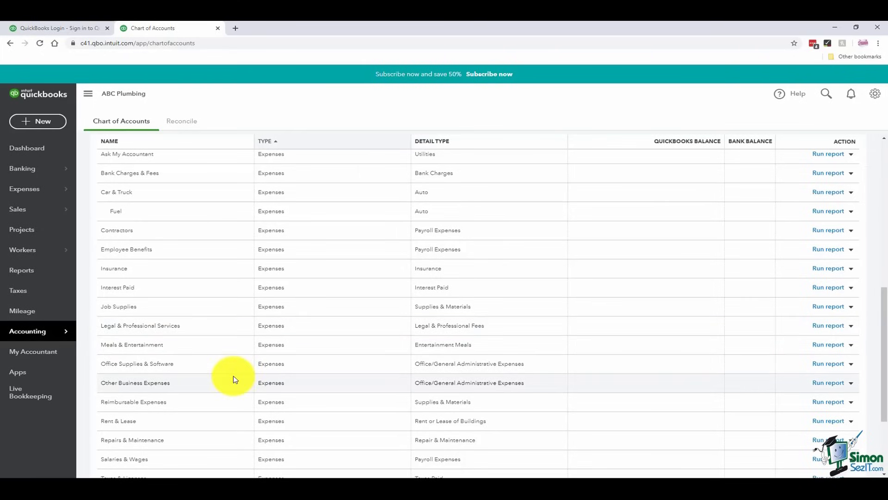
scroll(228, 384, "down", 3)
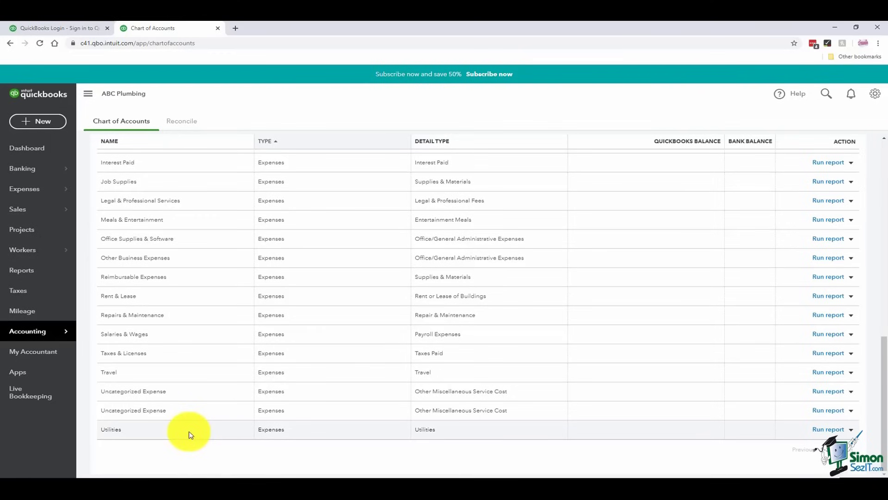
scroll(189, 435, "up", 15)
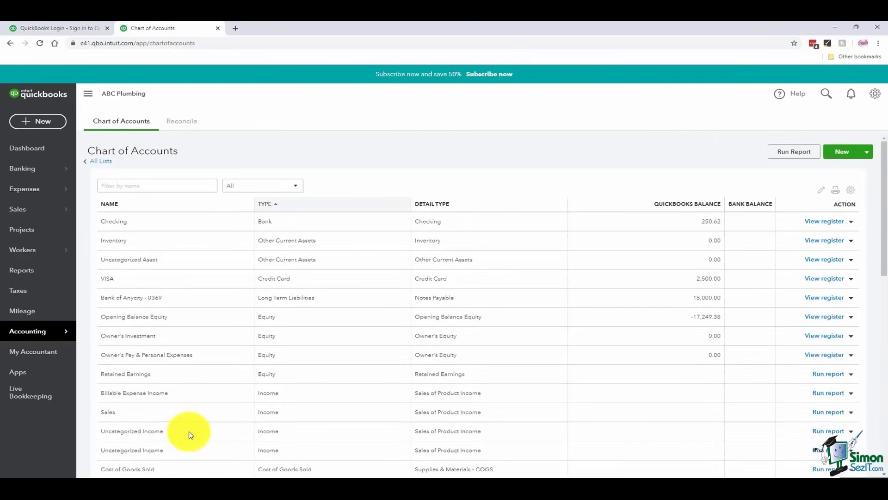
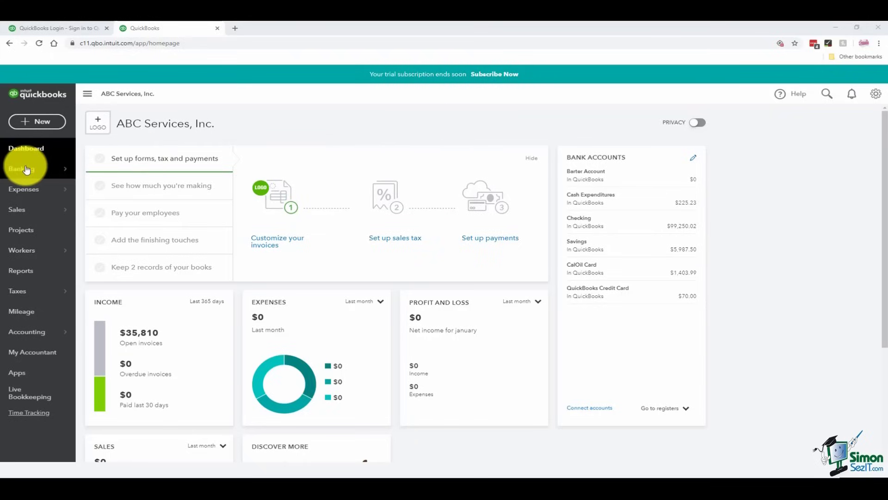
Open the Customers list from the Sales menu and focus on the Overdue invoices tile
mouse_move(25, 171)
mouse_move(44, 209)
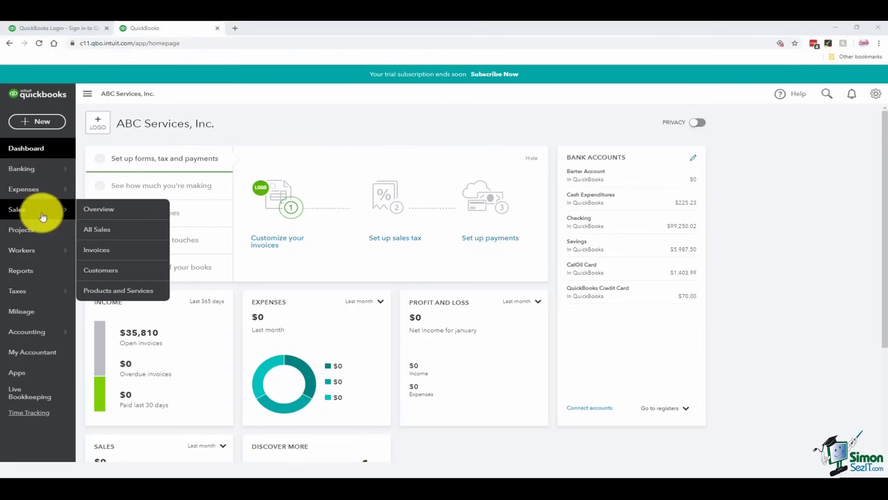
left_click(134, 272)
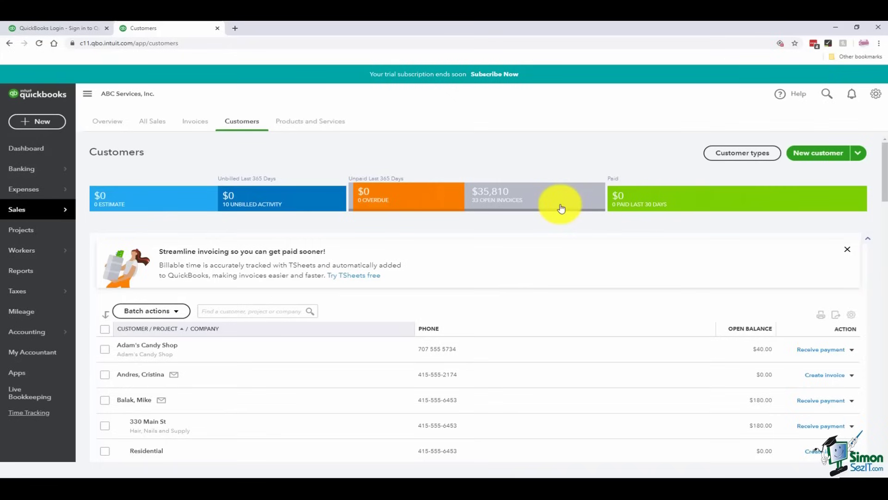
left_click(447, 206)
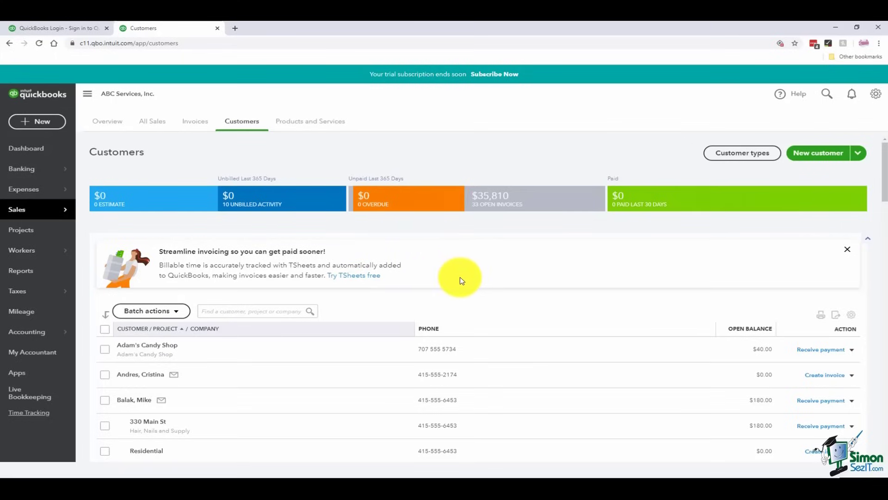
Dismiss the TSheets banner, scroll the customer list, and start an e-mail to the second customer
left_click(850, 252)
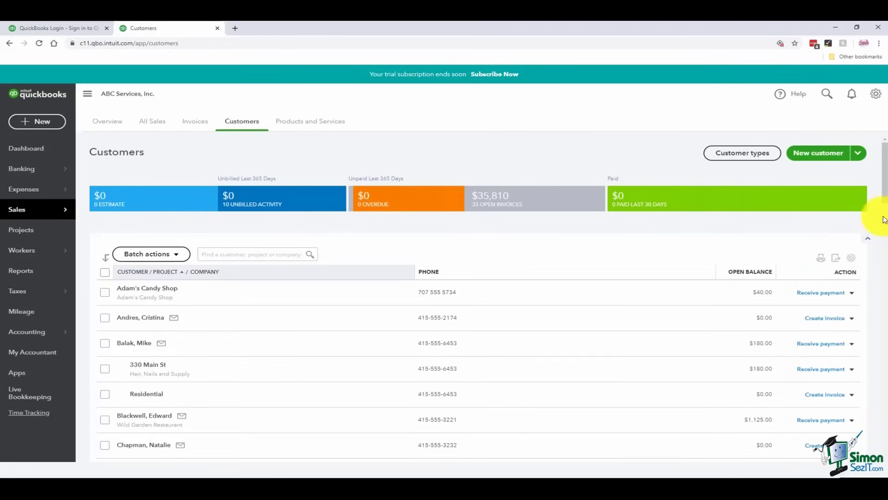
scroll(886, 203, "down", 2)
scroll(886, 203, "down", 3)
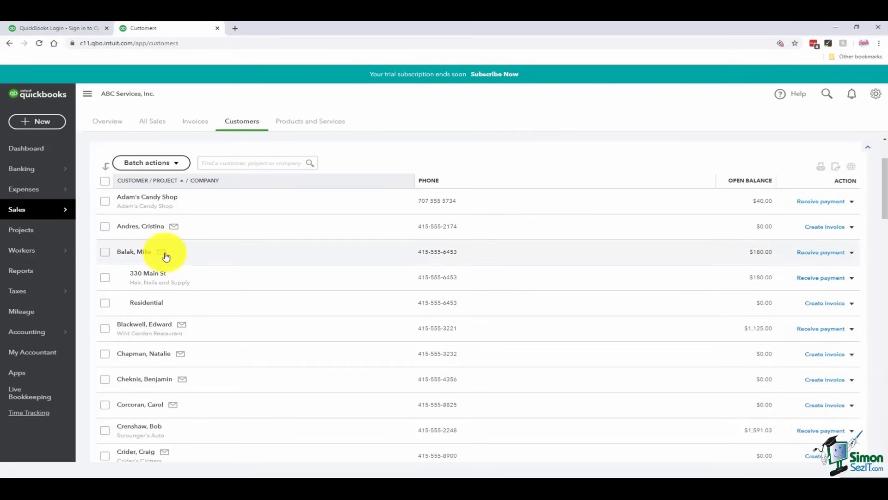
left_click(175, 230)
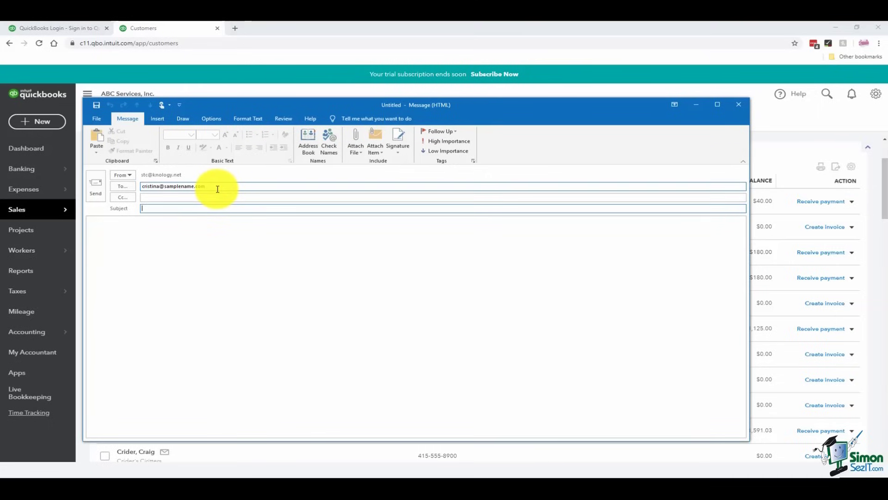
Close the blank Outlook message and choose No so it is not saved
left_click(739, 105)
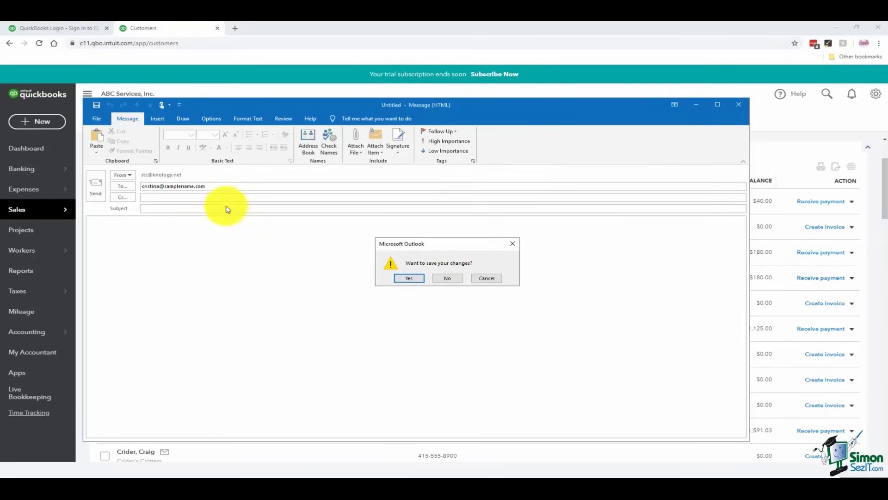
left_click(448, 278)
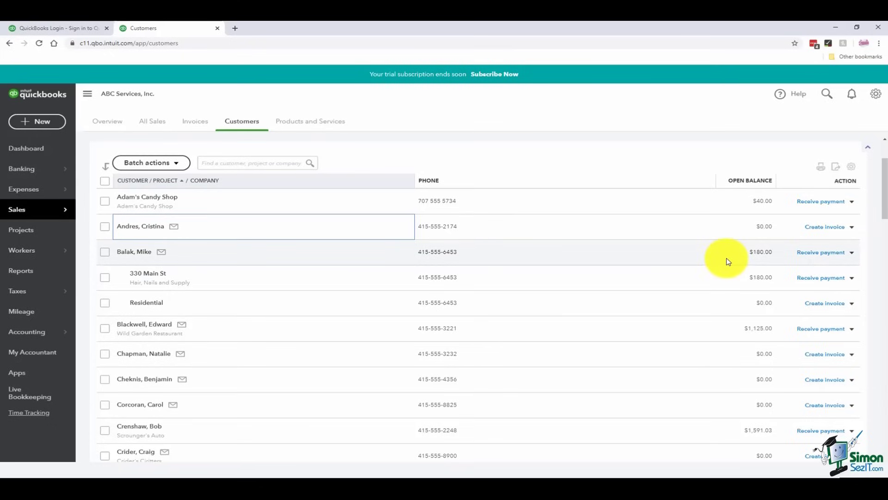
left_click(852, 254)
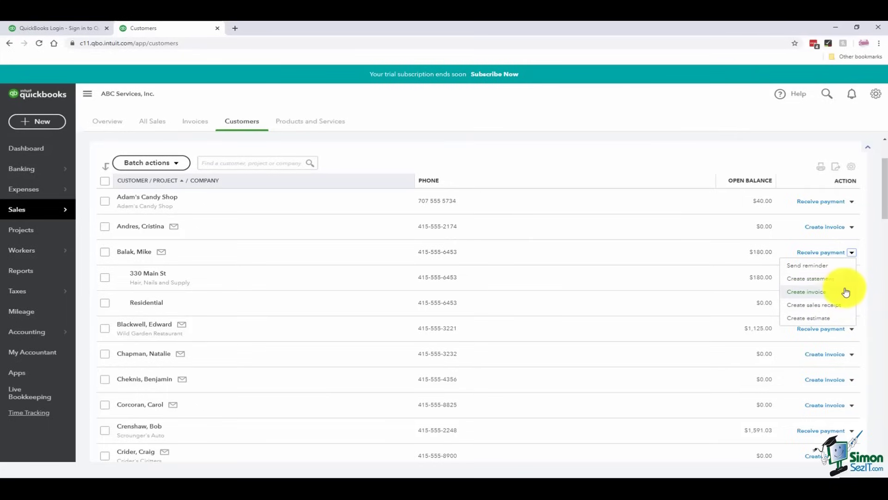
left_click(876, 287)
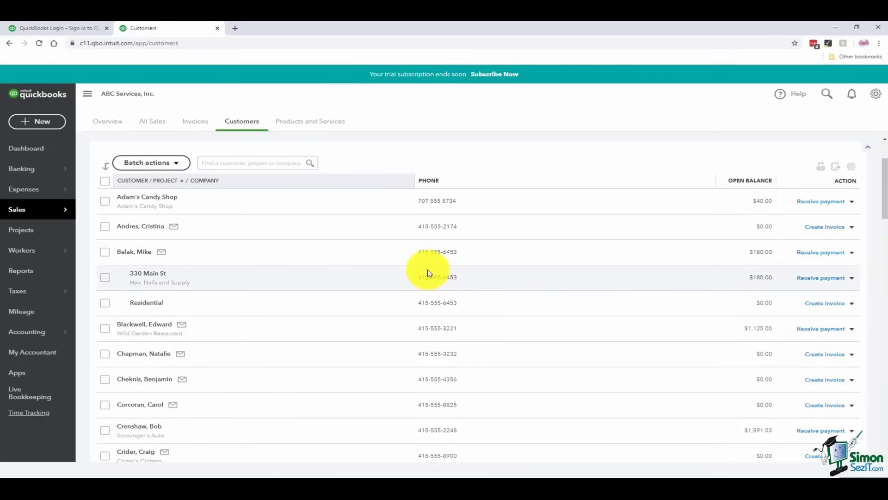
Search the customer list for 'ba' and dismiss the suggestions
left_click(255, 164)
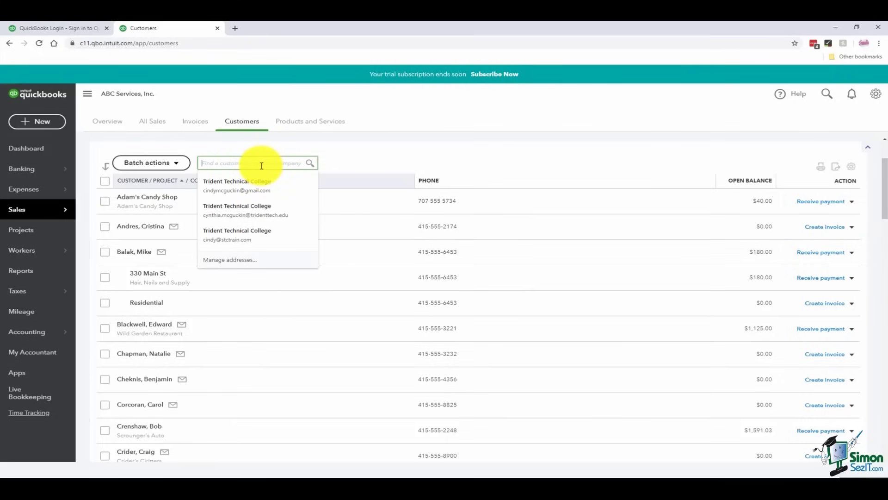
type("ba")
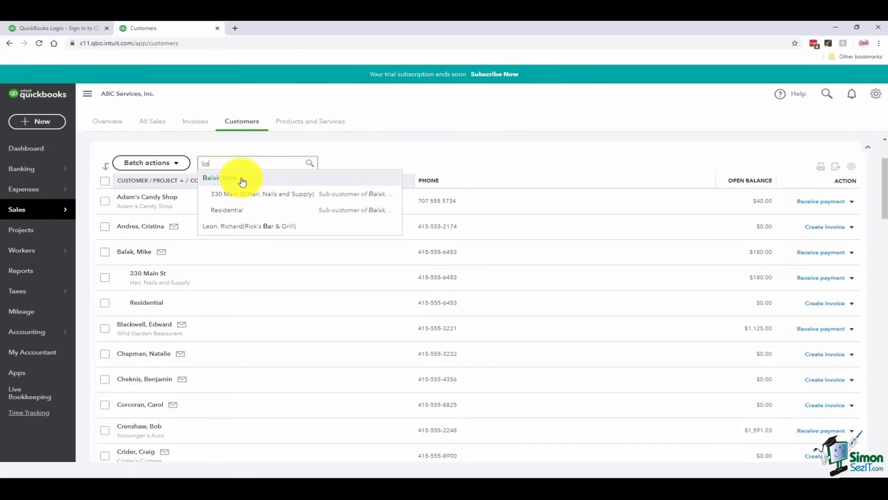
left_click(266, 148)
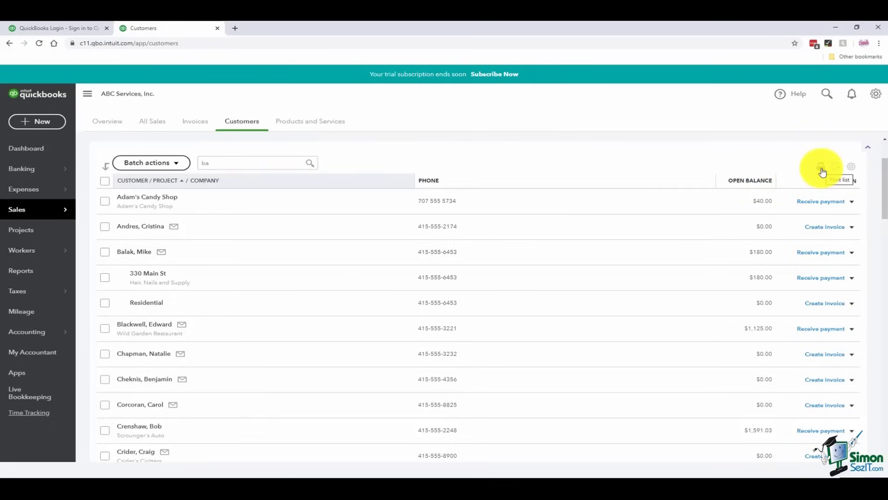
left_click(852, 167)
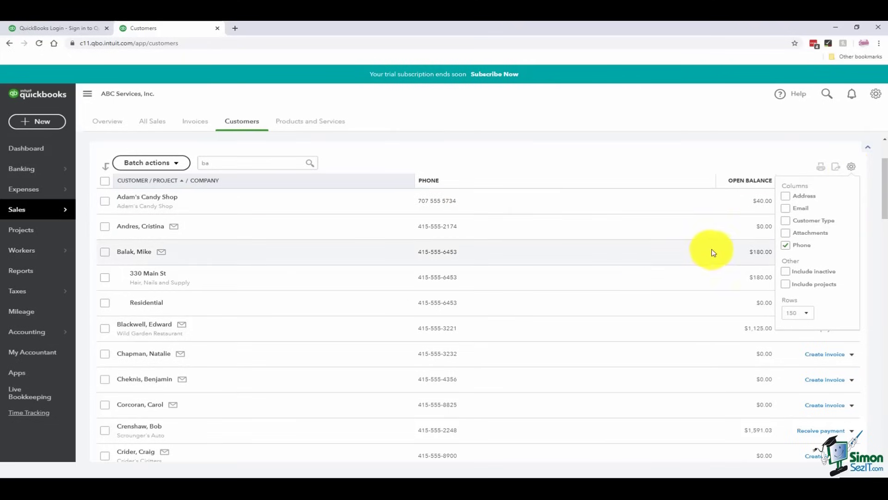
Tick the Email and Address columns in the customer table settings
left_click(785, 209)
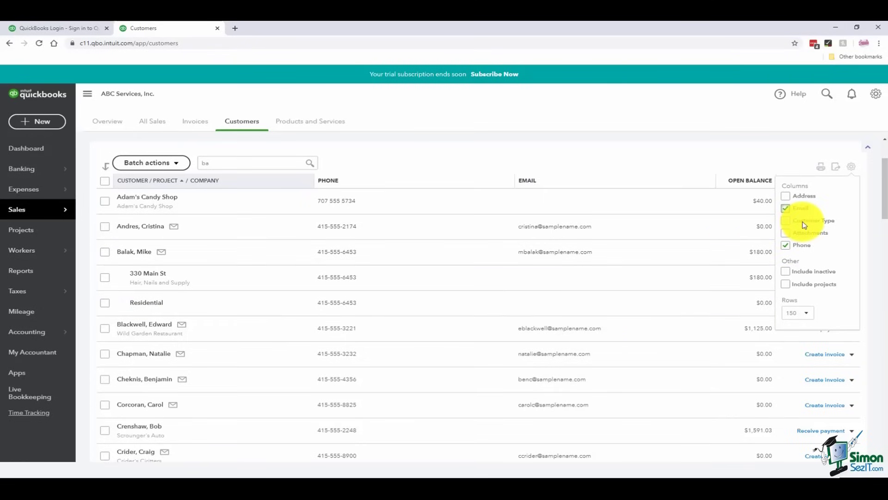
left_click(786, 197)
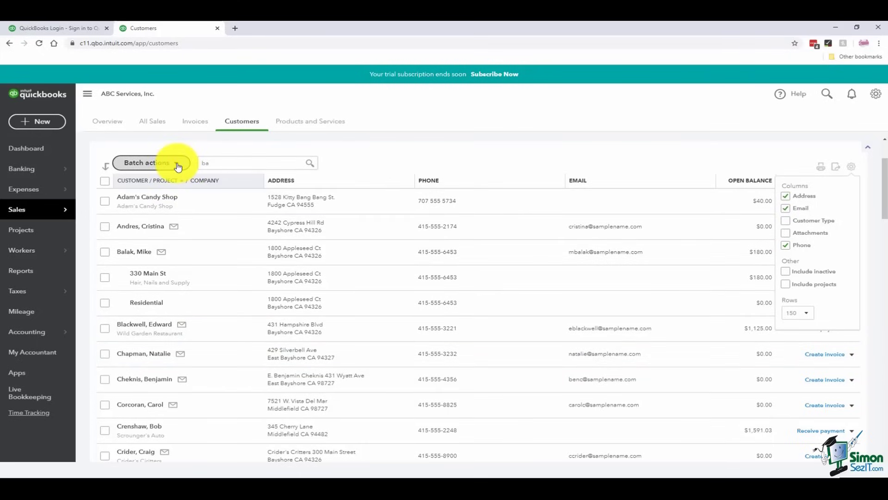
Select the second, third and Residential customers and review Batch actions without applying any
left_click(105, 226)
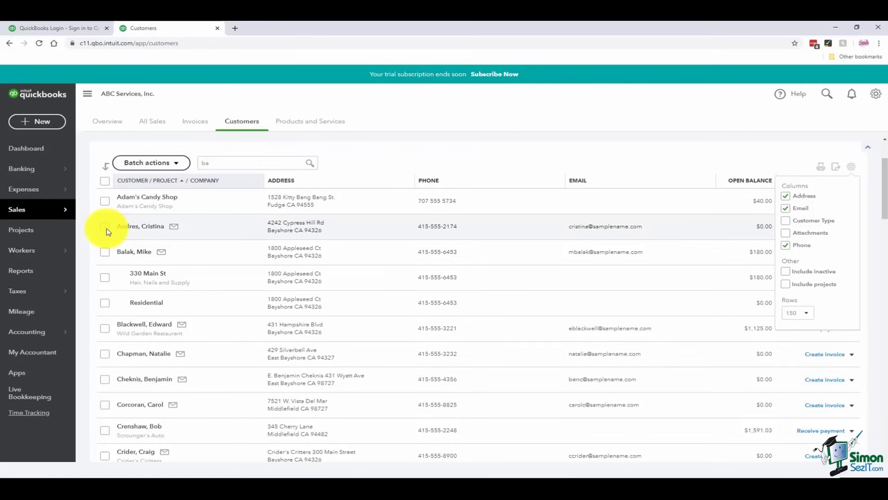
left_click(104, 253)
left_click(105, 303)
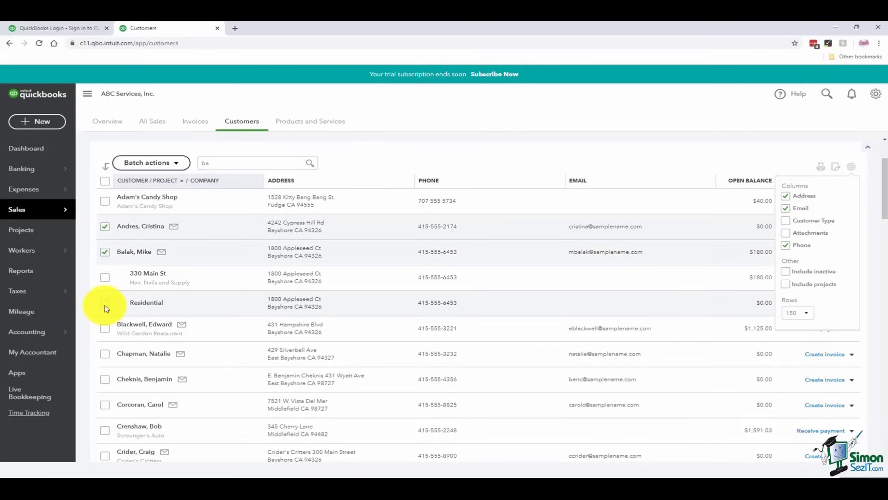
left_click(179, 165)
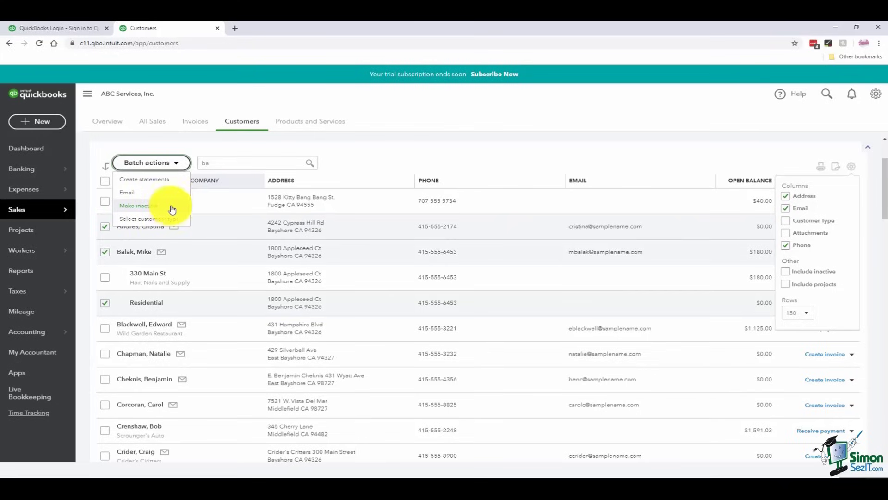
left_click(369, 156)
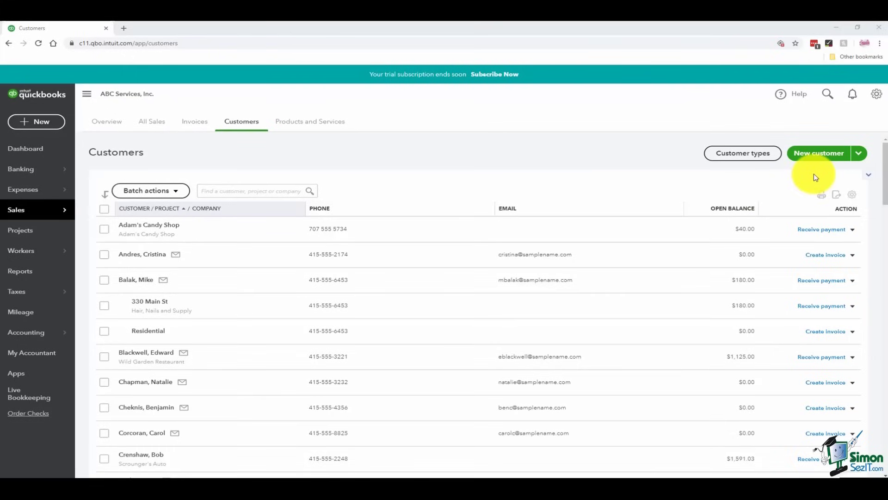
Check the New customer dropdown options, then start a blank new customer record
left_click(859, 154)
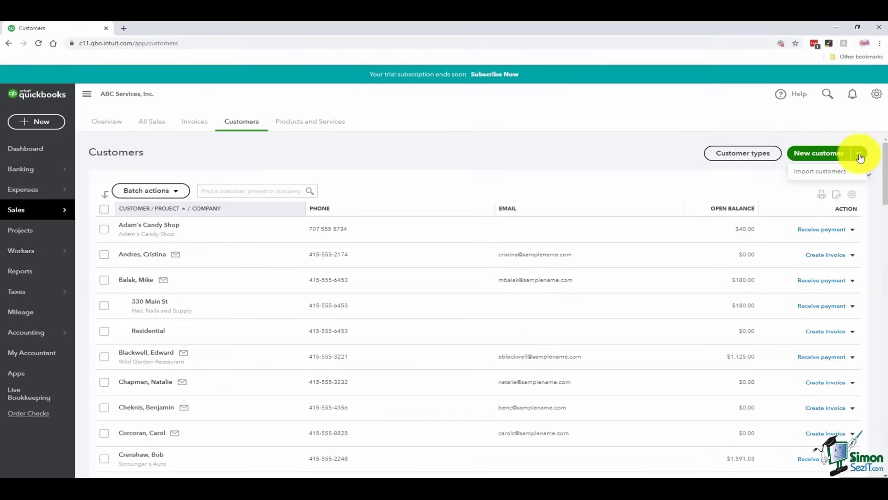
left_click(813, 153)
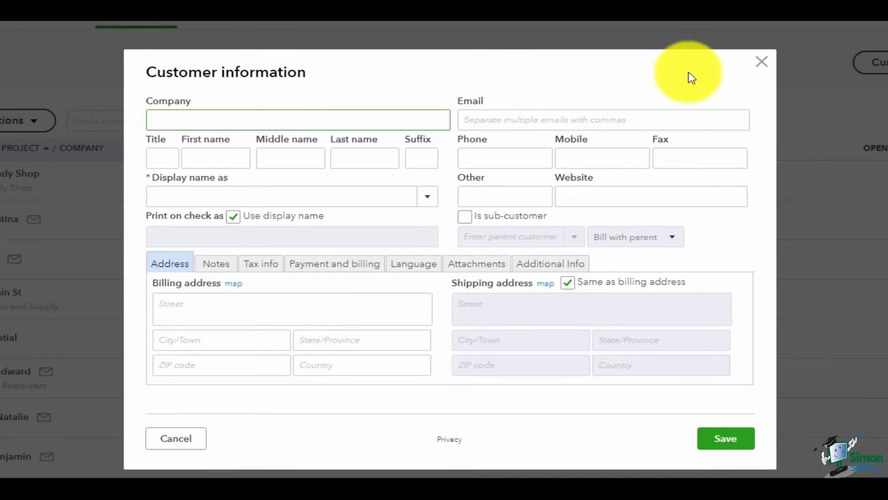
Enter company name BRC Supplies and the contact's first and last name
type("BRC Supp")
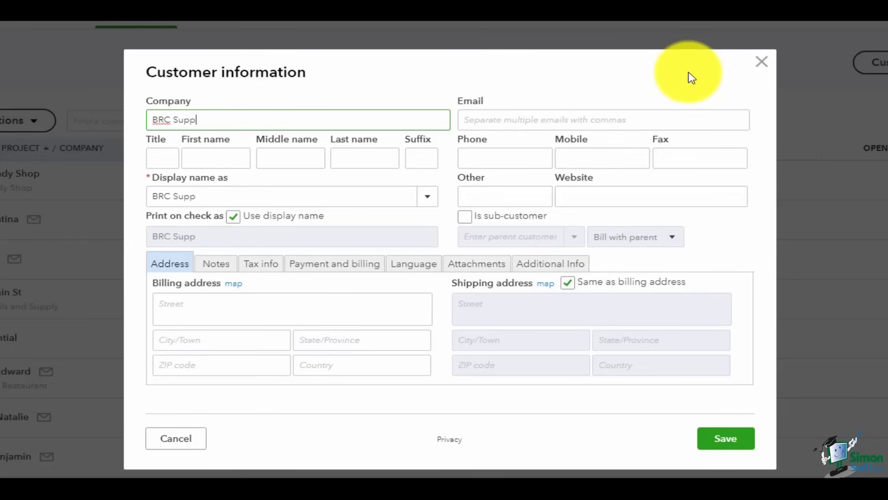
type("lies")
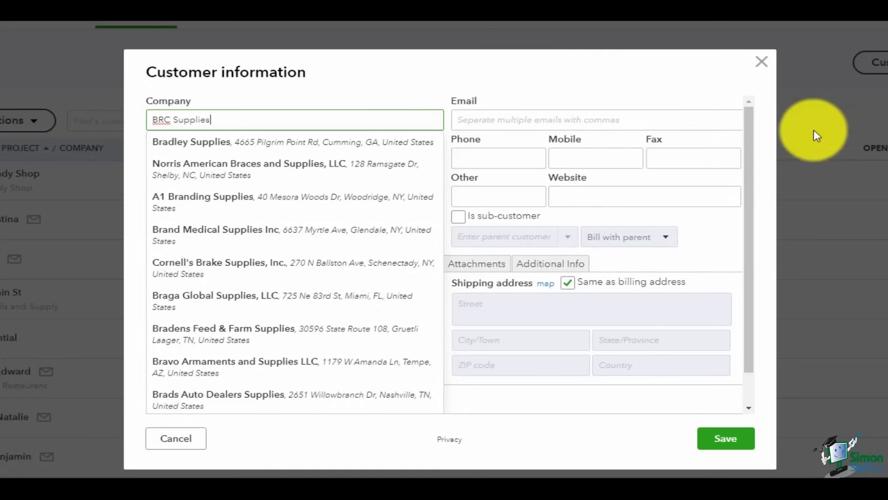
left_click(485, 192)
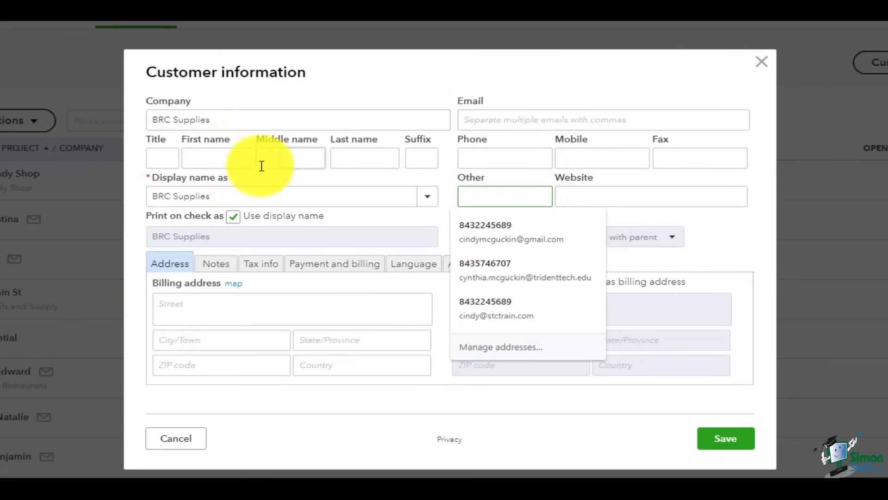
left_click(214, 159)
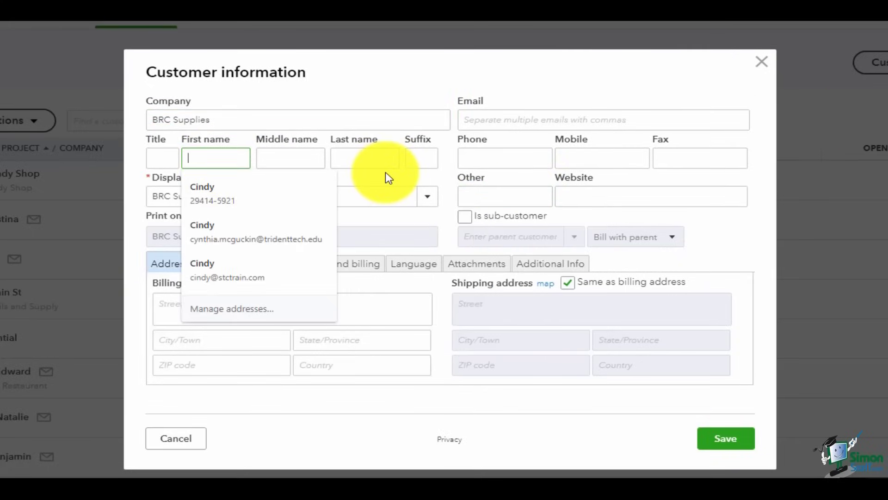
key("Tab")
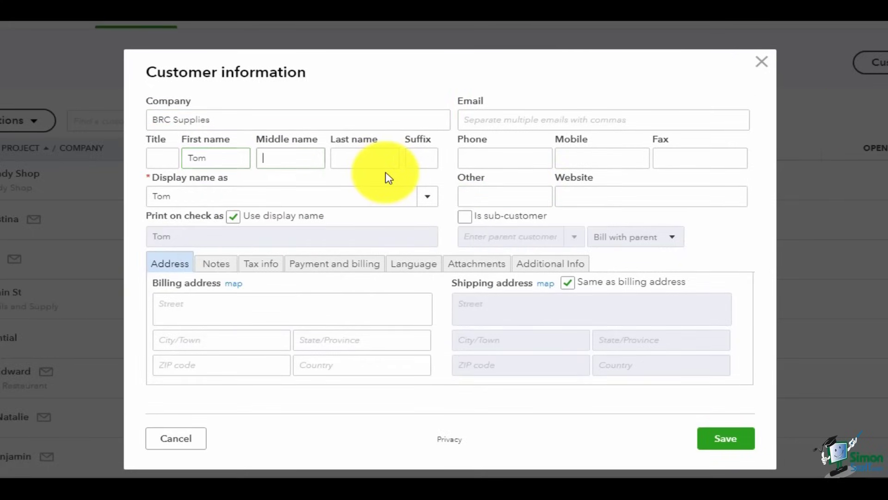
key("Tab")
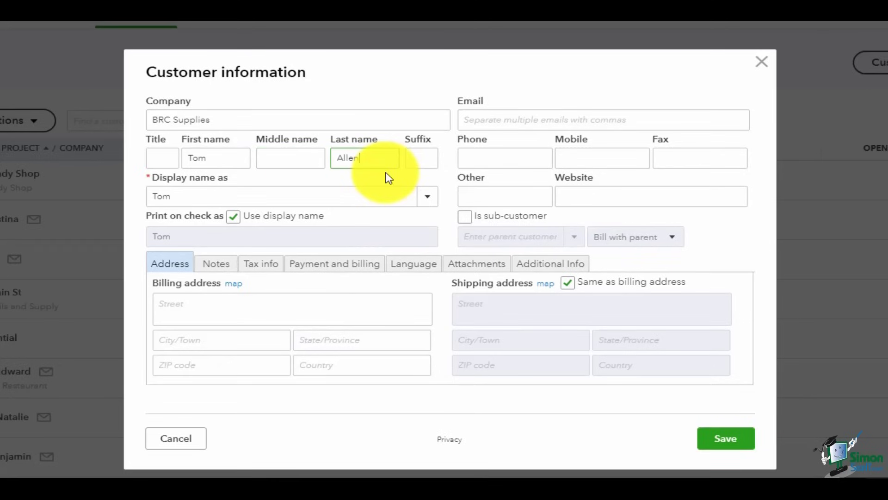
key("Tab")
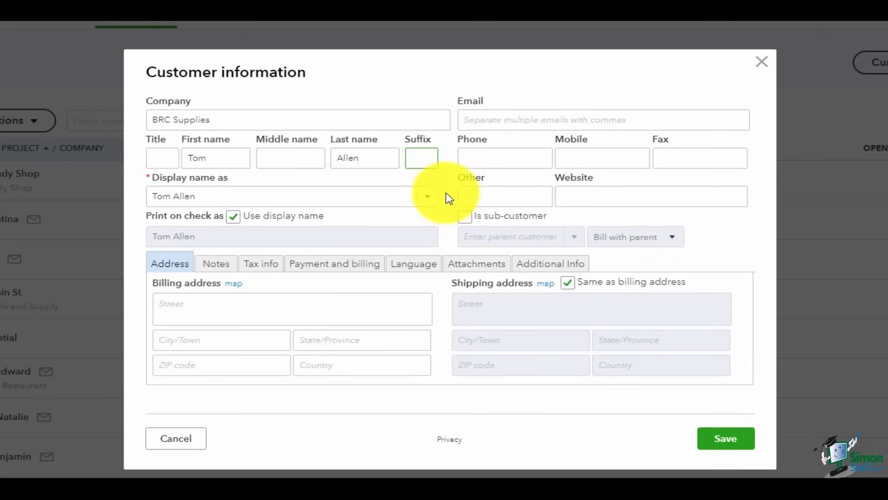
Display the name last-name-first and set a separate first-name-first print-on-check name
left_click(428, 197)
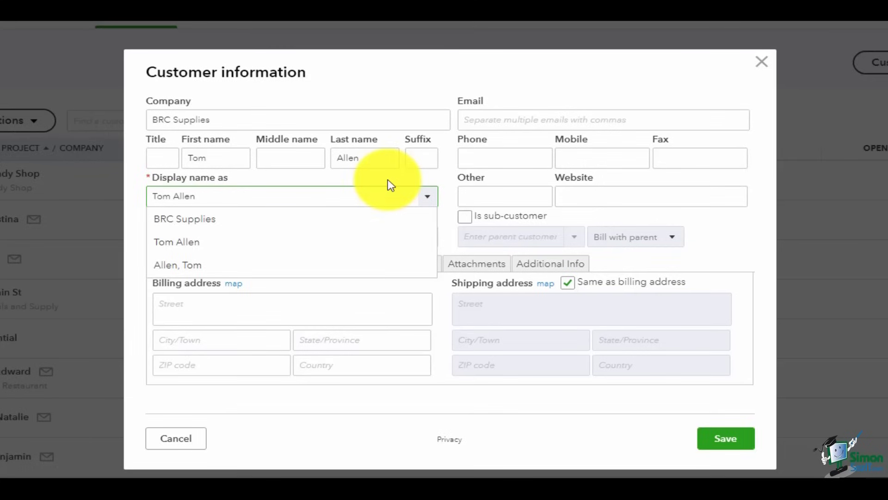
left_click(204, 272)
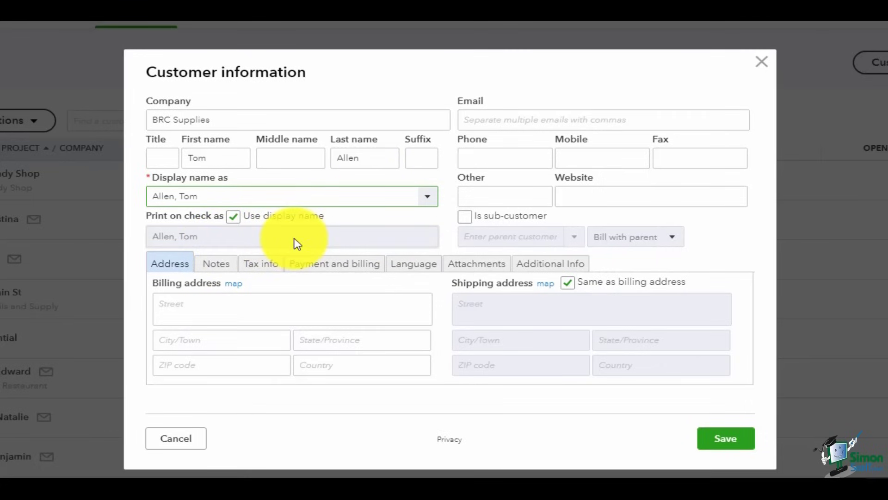
left_click(233, 217)
left_click_drag(266, 236, 145, 234)
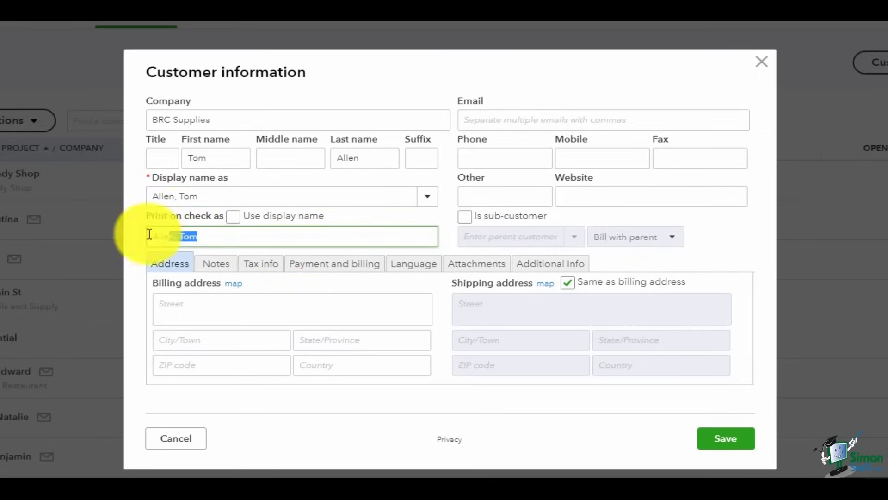
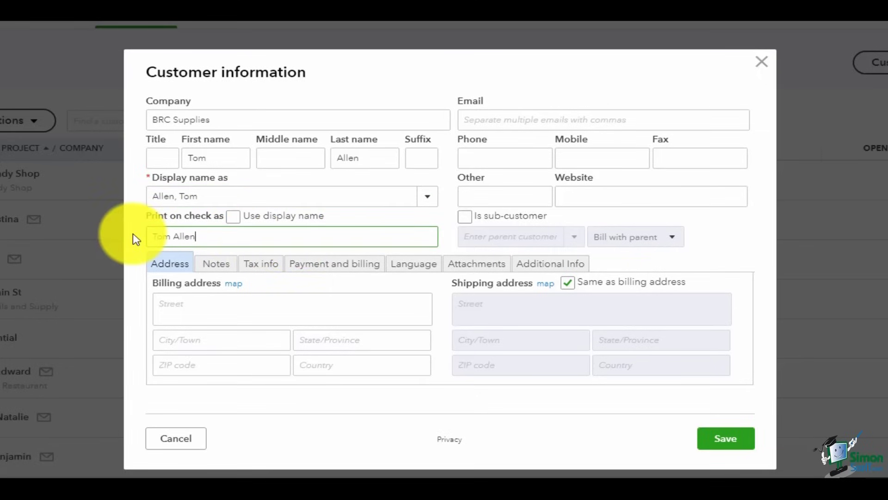
key("Tab")
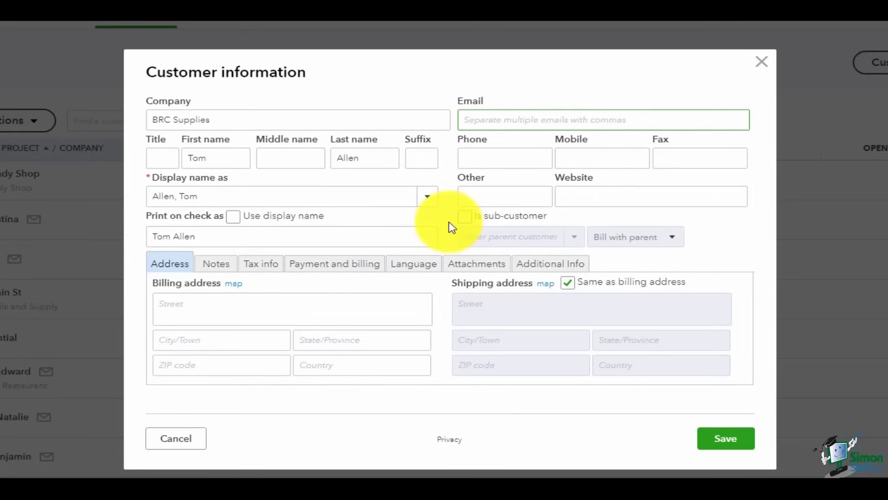
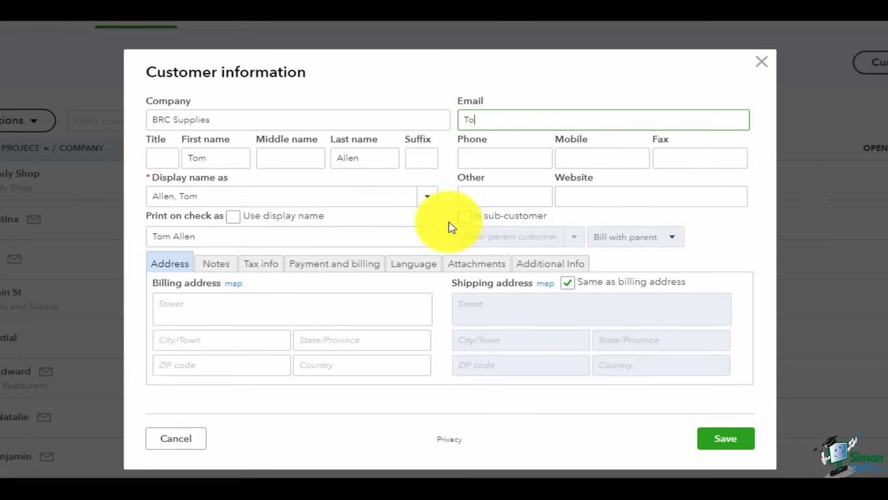
Enter the contact's e-mail address in the Email field
key("Tab")
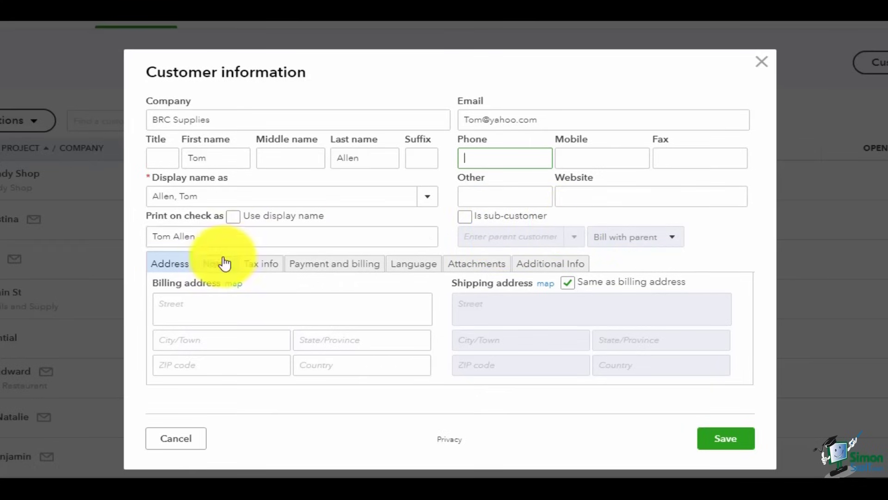
Fill in the billing address's street, city, state, ZIP code and country
left_click(174, 306)
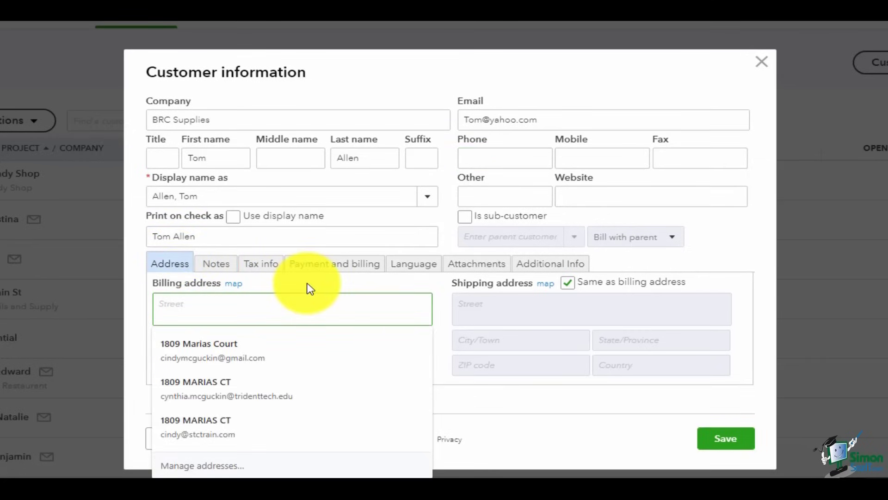
type("123 Billings Road")
key("Tab")
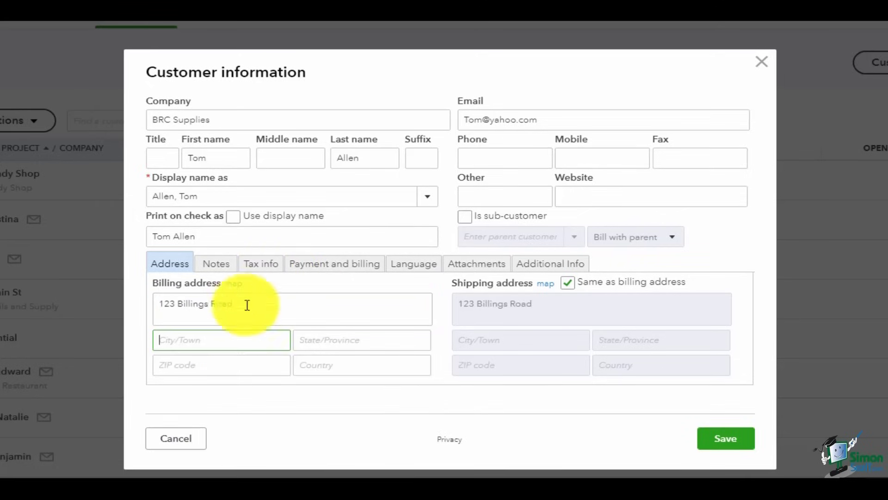
type("B")
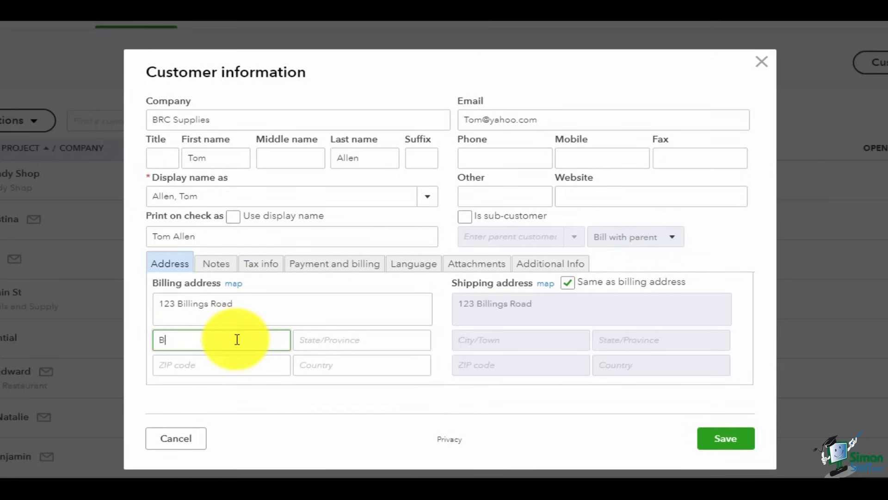
type("ayshore")
key("Tab")
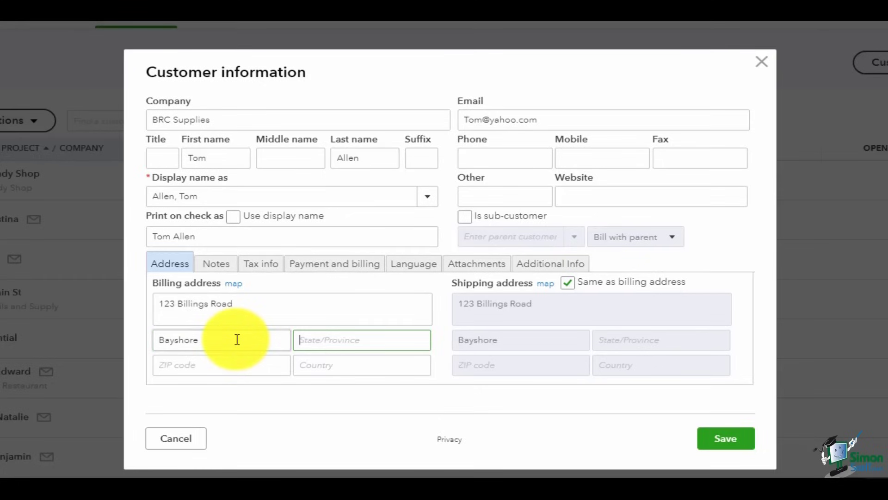
type("CA")
key("Tab")
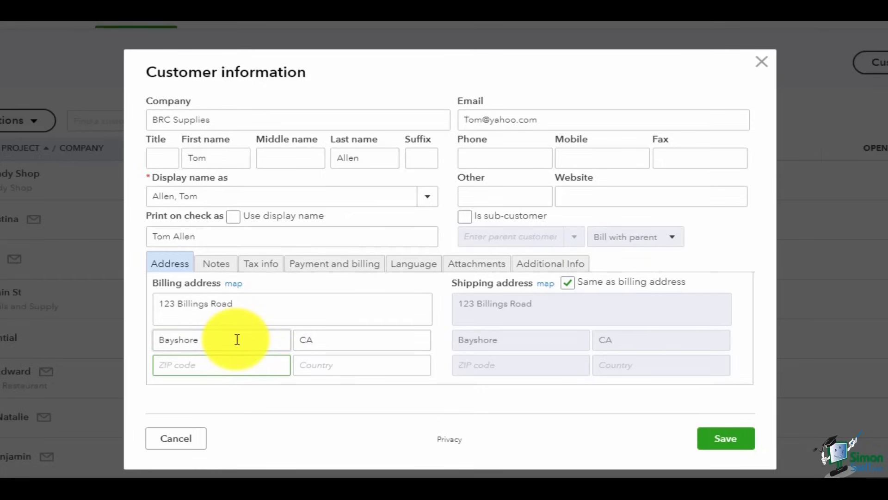
type("94326")
key("Tab")
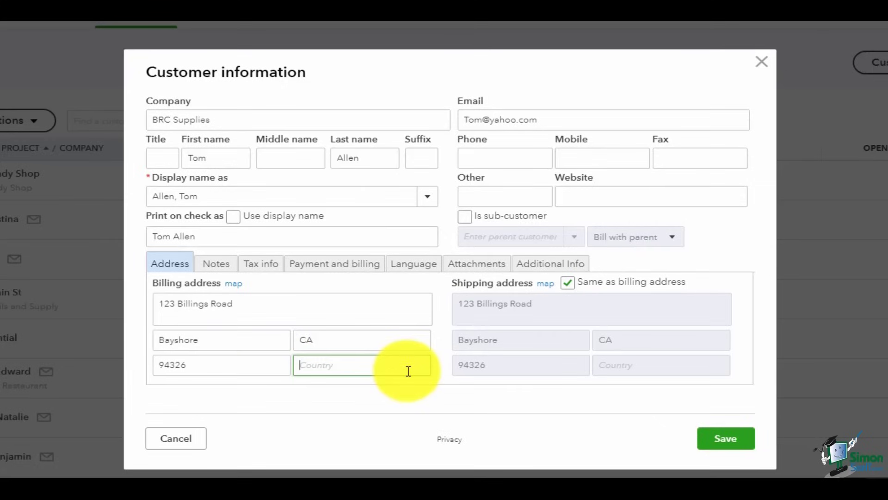
type("USa")
type("USA")
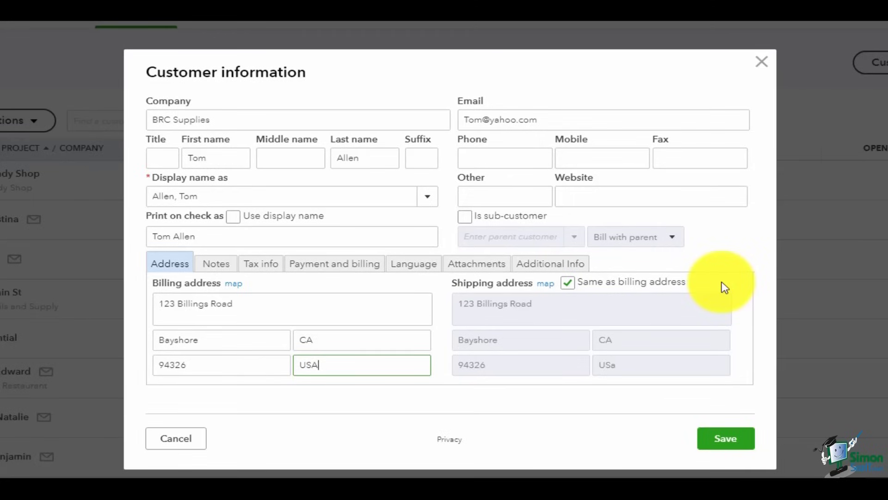
Keep the shipping address the same as billing and save the customer
left_click(567, 282)
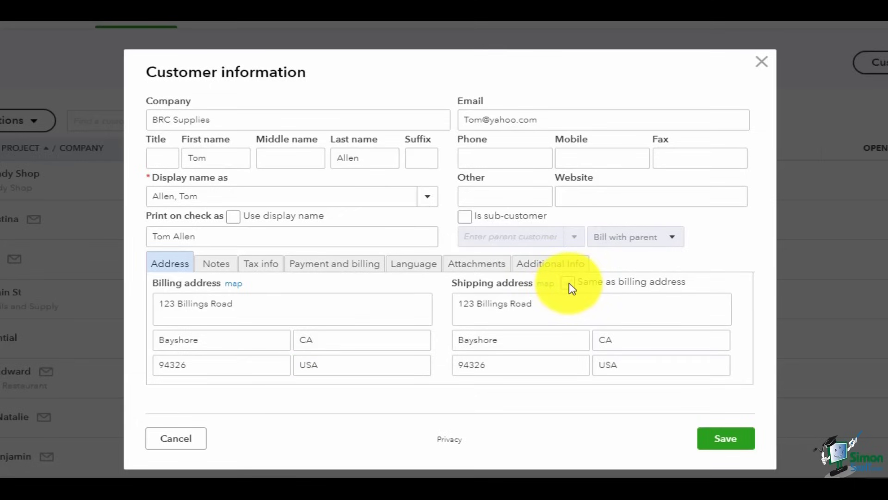
left_click(568, 282)
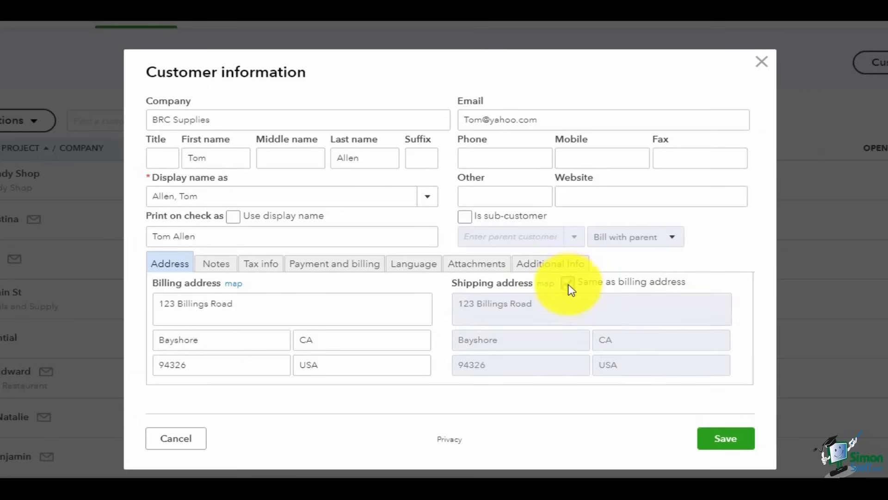
left_click(719, 446)
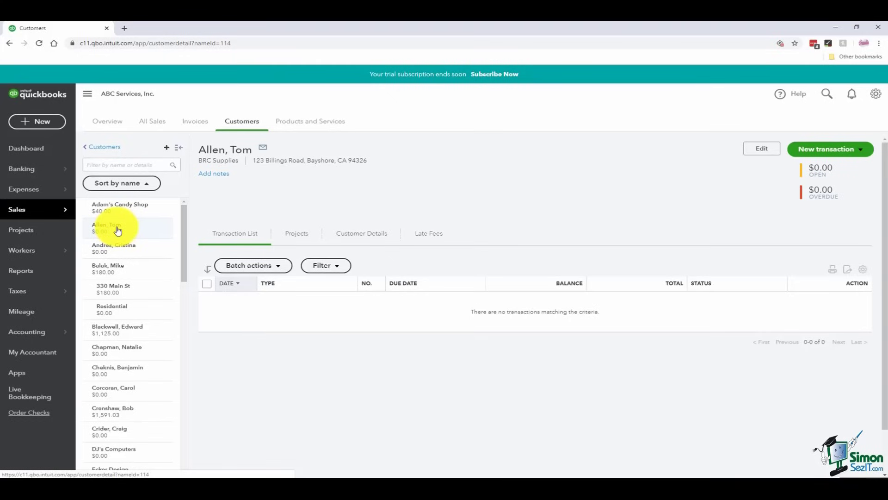
Add and save the note 'This is a new customer for the year 2020' on BRC Supplies
left_click(216, 178)
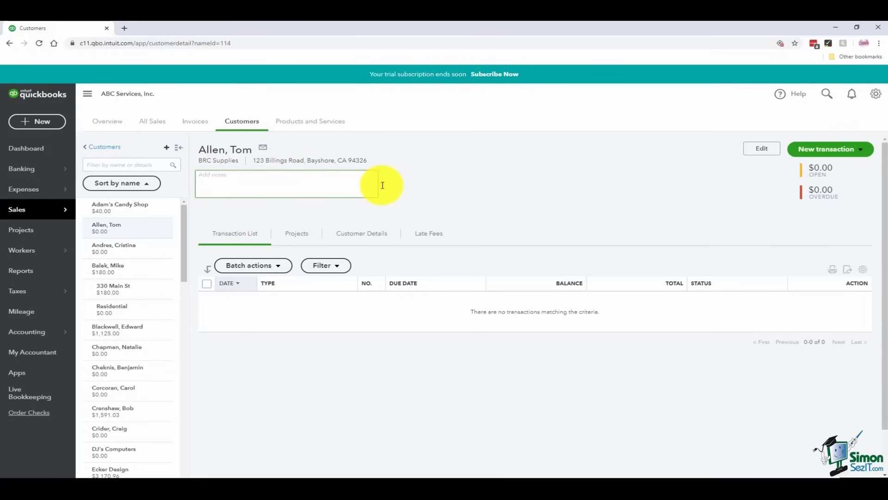
type("This is a new customer for the year 2020")
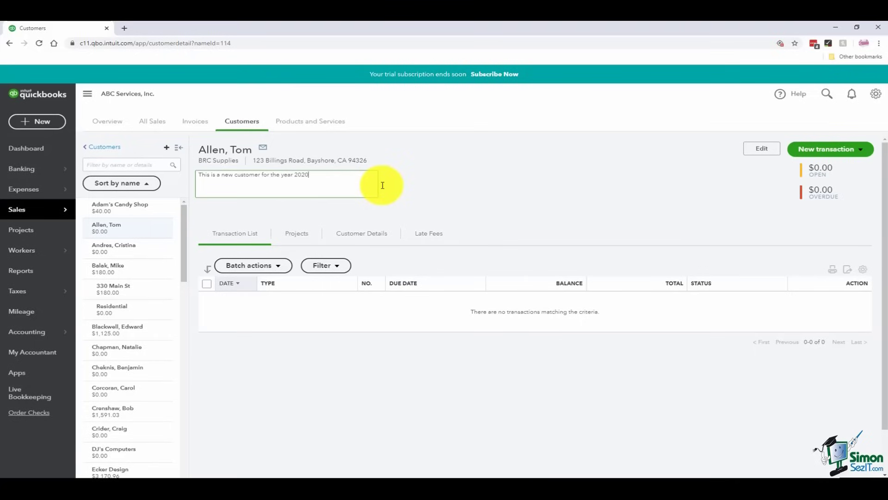
left_click(434, 196)
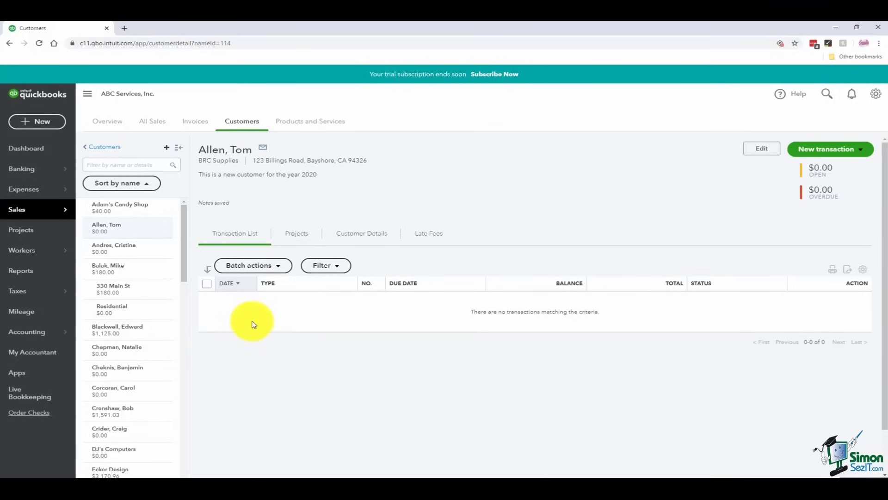
Review the BRC Supplies Projects, Customer Details and Late Fees tabs in turn
left_click(301, 238)
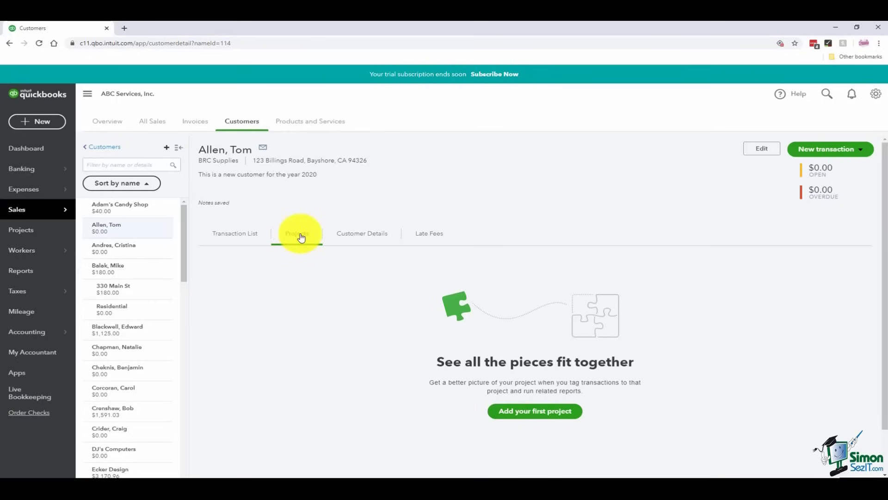
left_click(364, 237)
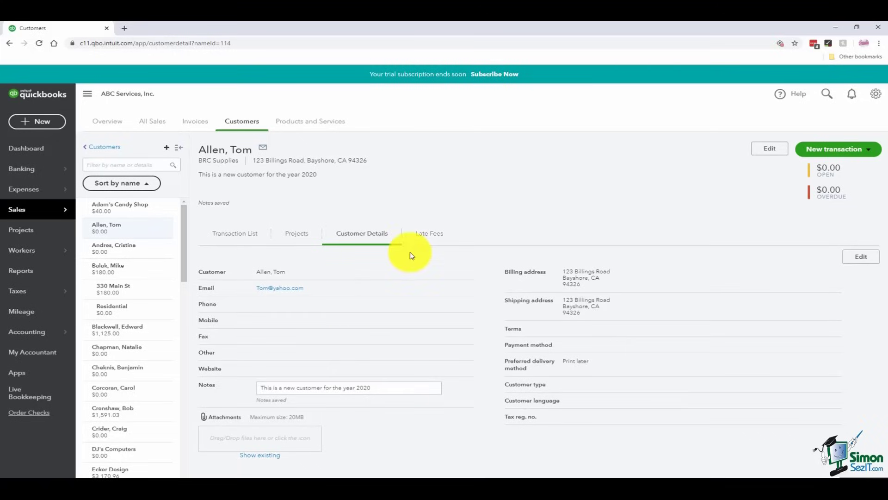
left_click(428, 236)
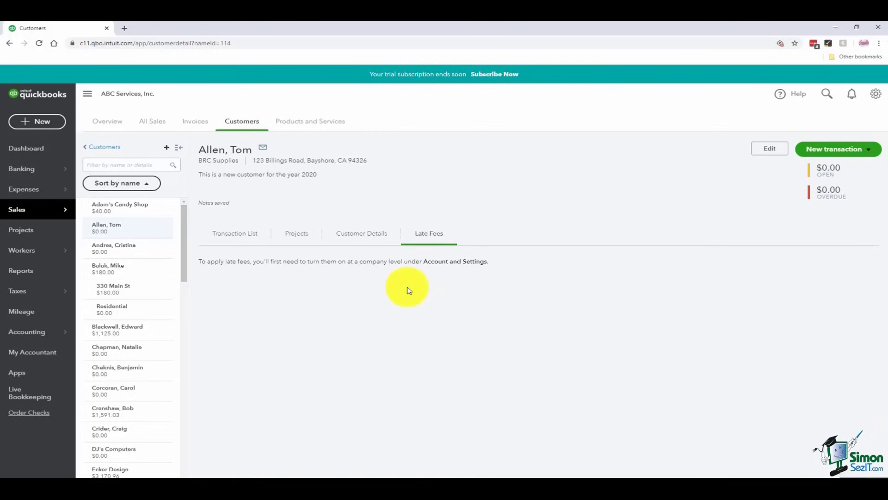
Return from the BRC Supplies record to the Customers list
left_click(103, 147)
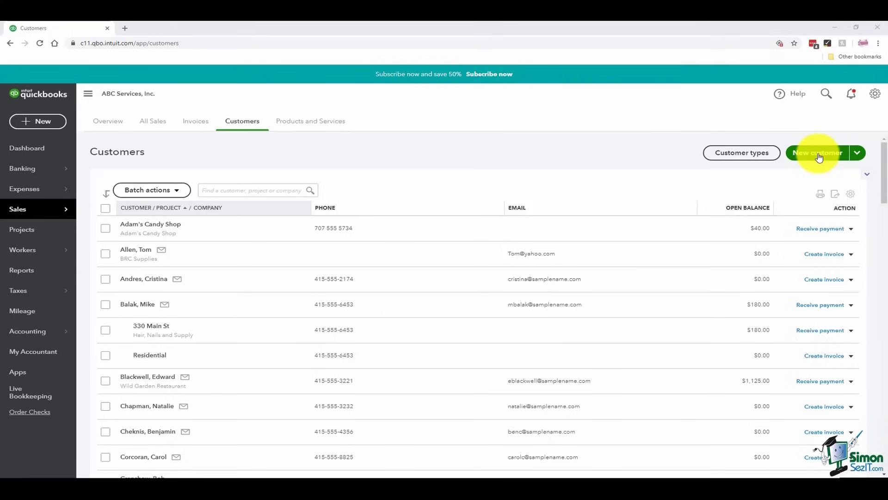
Start a new customer and enter a street address as its display name
left_click(818, 156)
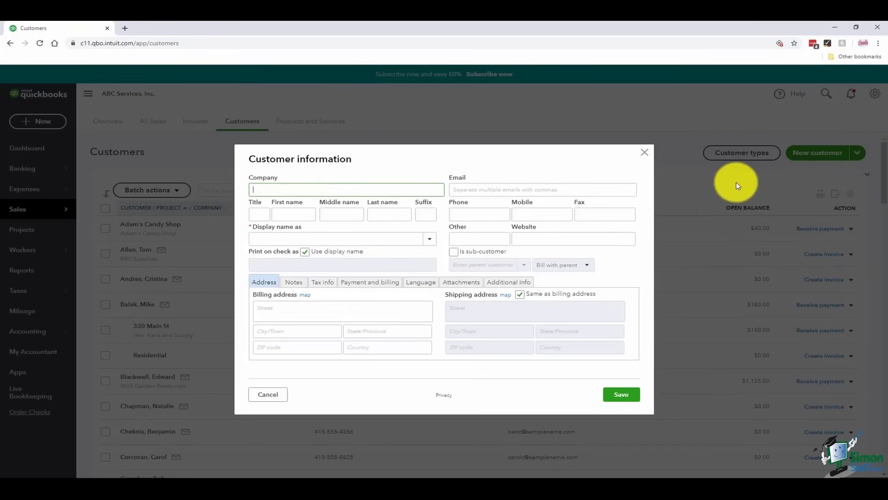
left_click(312, 239)
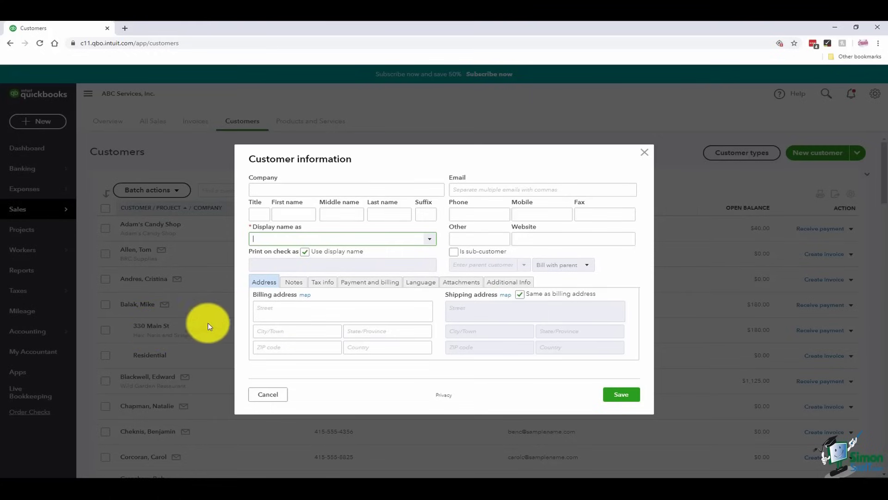
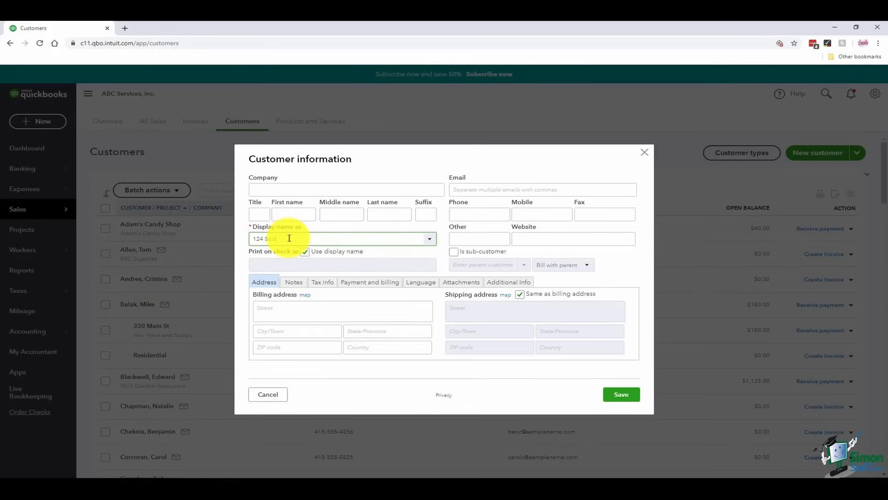
key("Tab")
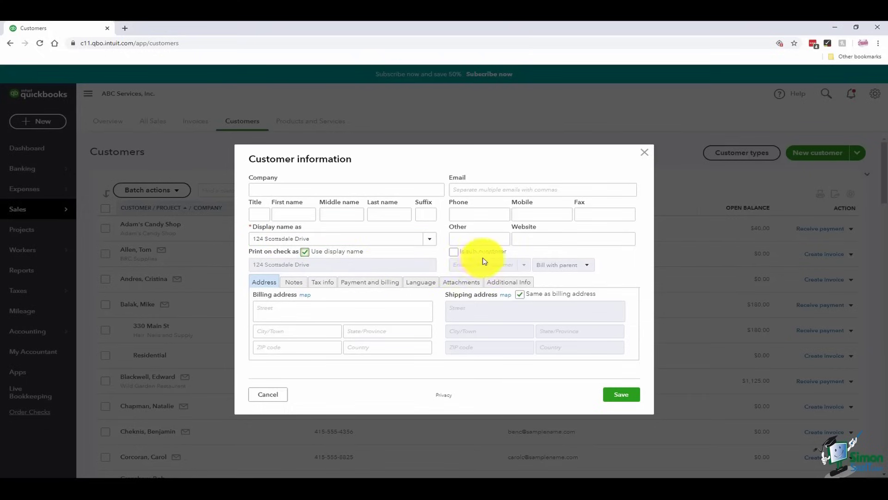
Make it a sub-customer of the second listed customer, billed with parent, and save
left_click(454, 252)
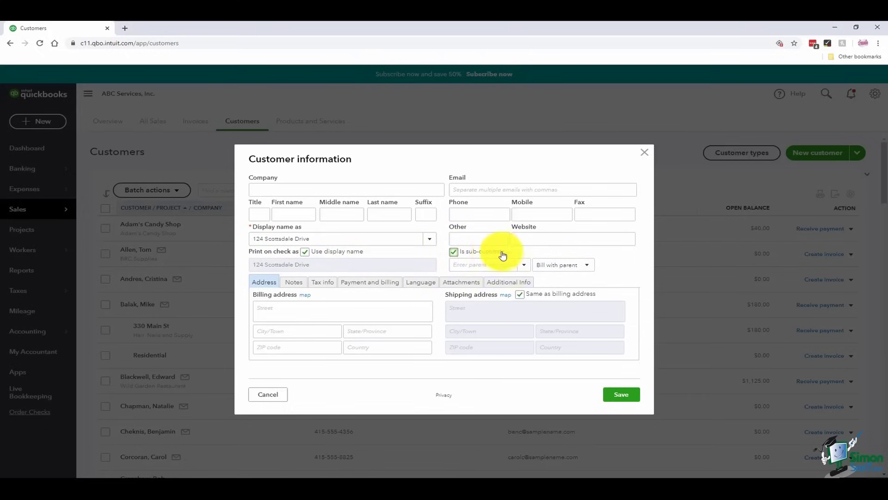
left_click(524, 267)
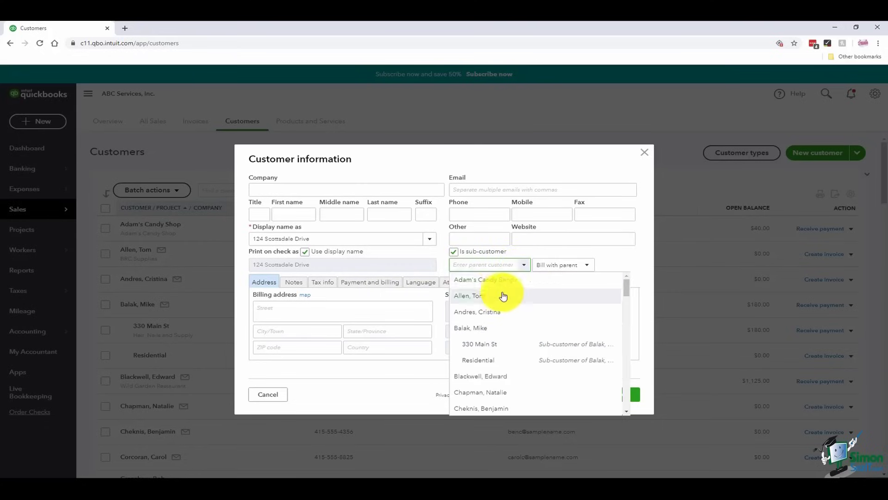
left_click(479, 299)
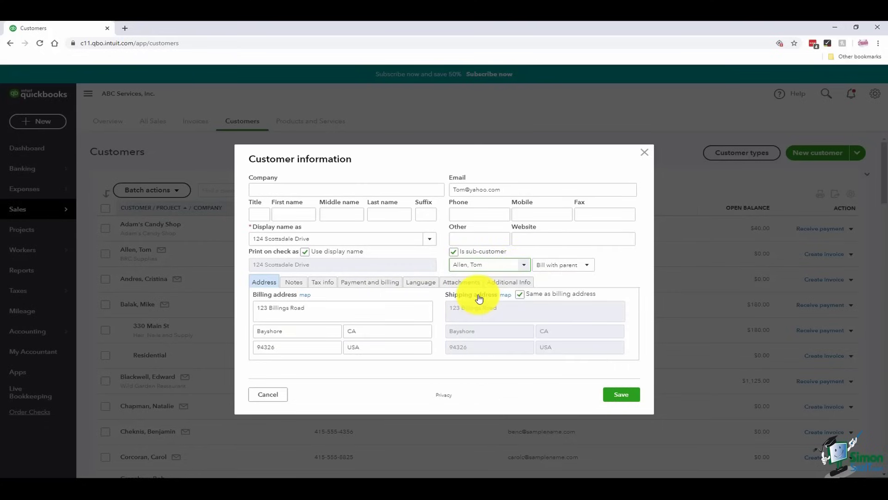
left_click(588, 268)
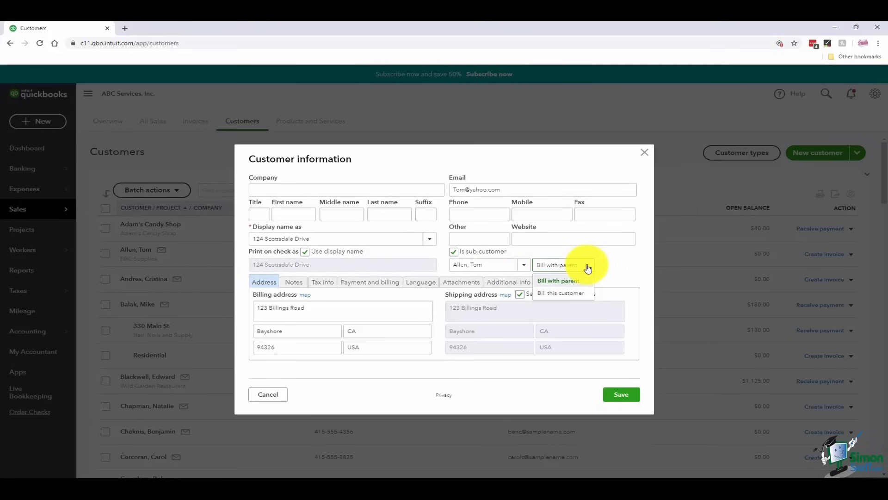
left_click(562, 282)
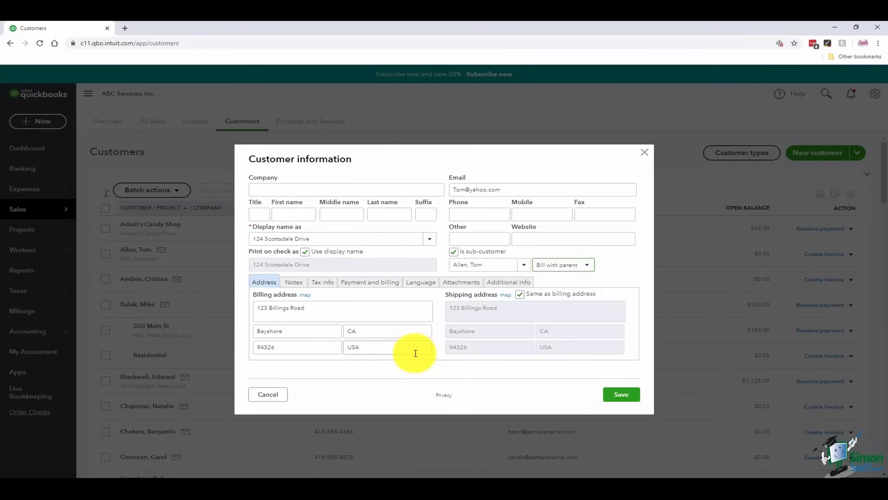
left_click(621, 396)
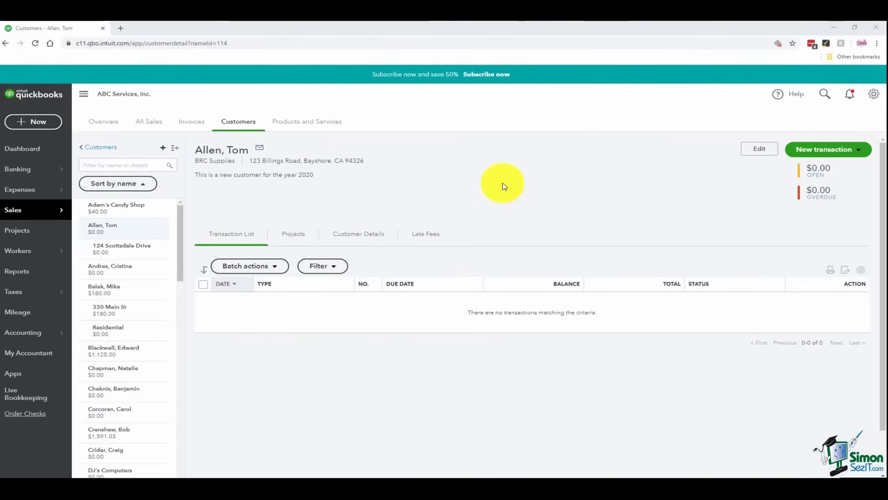
Open the BRC Supplies record and bring up its customer information for editing
left_click(148, 235)
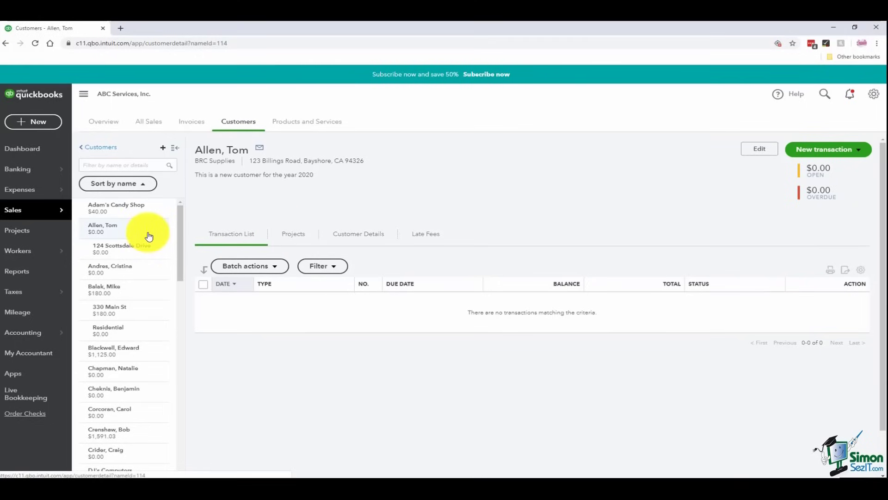
left_click(757, 152)
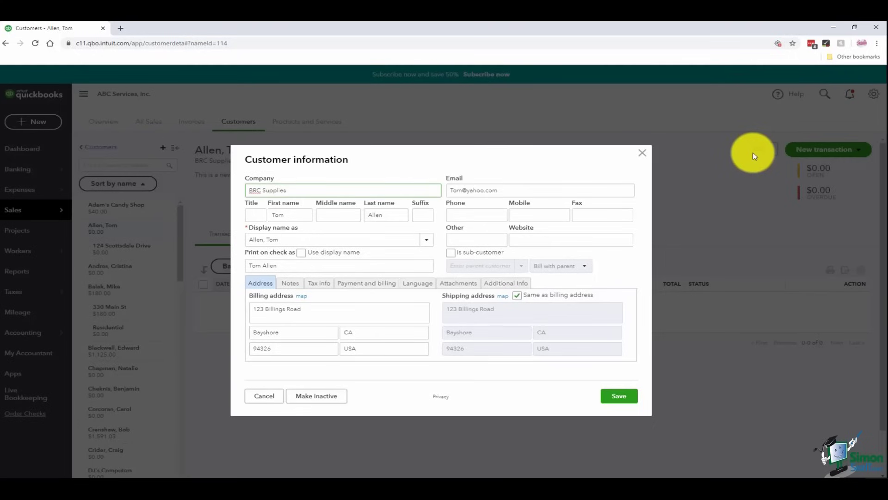
Insert the customer's surname after the first name in their e-mail address, then view Notes
left_click(466, 191)
left_click(464, 190)
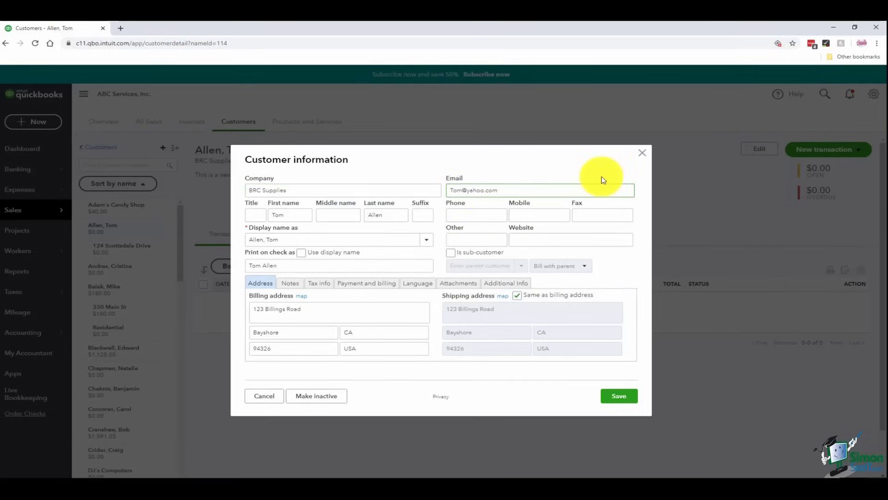
type("allen")
left_click(617, 274)
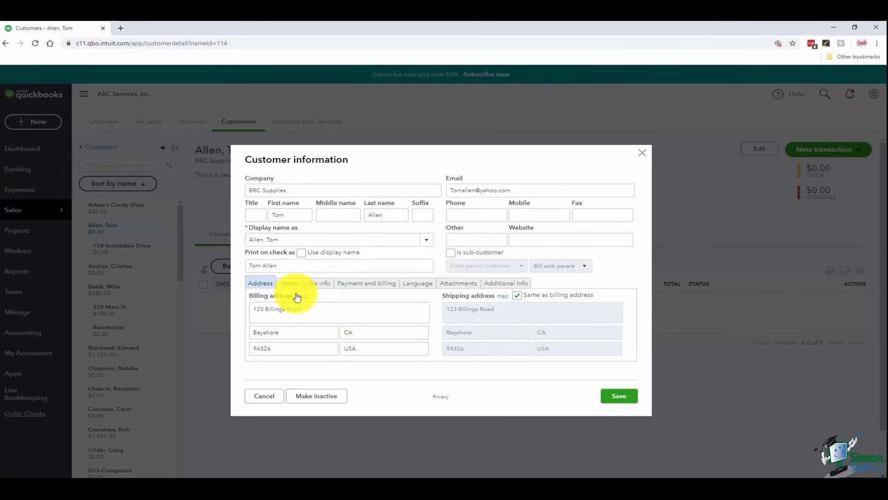
left_click(284, 283)
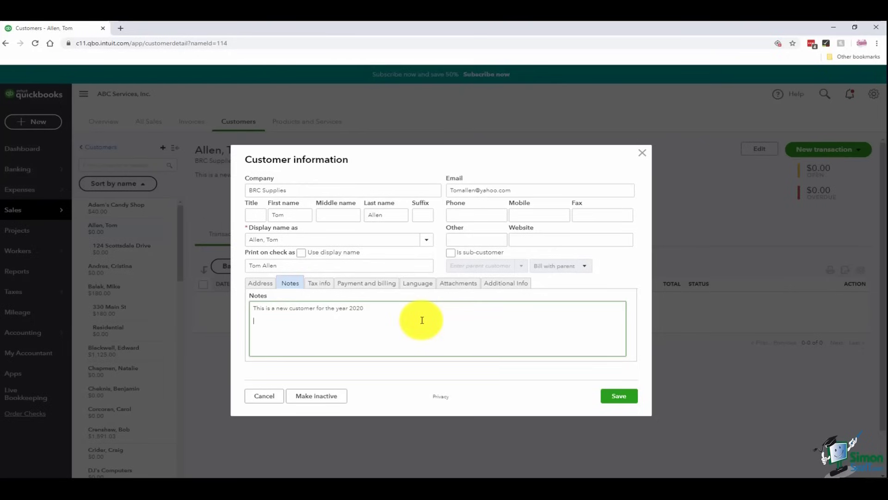
Begin a second note line with '2/1/20-' and open the Tax info default tax codes
type("2/1/20-")
left_click(322, 283)
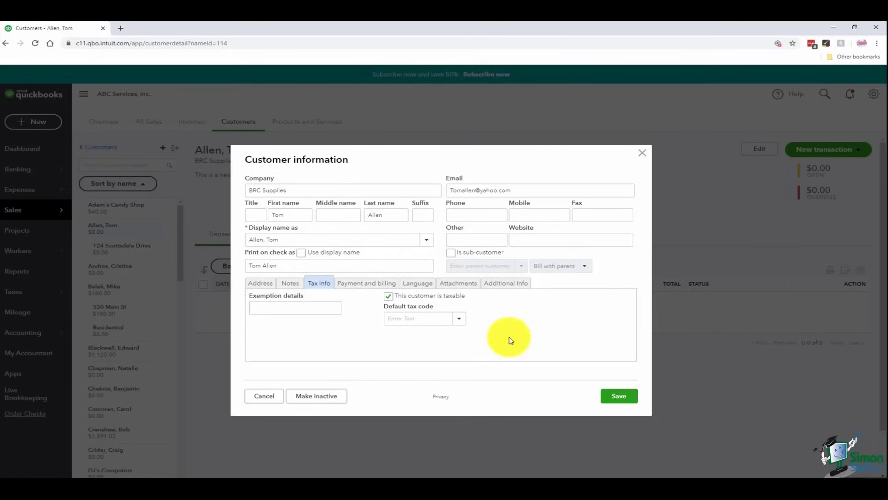
left_click(459, 320)
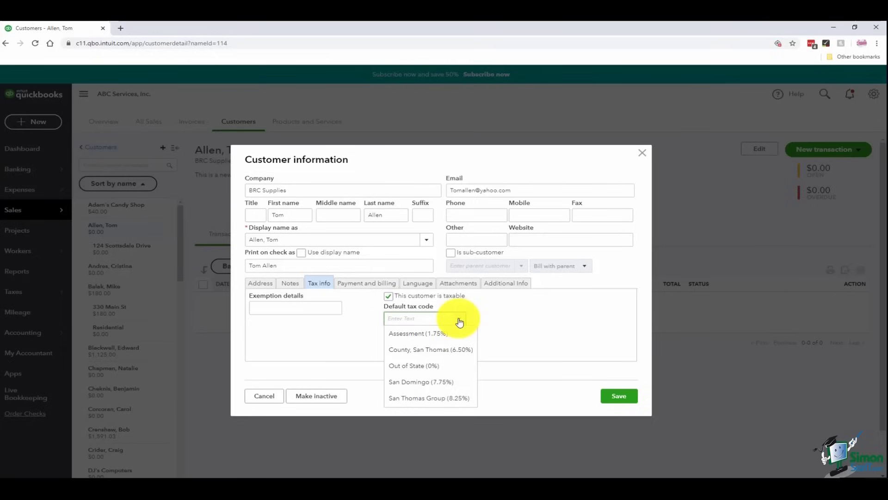
Set the customer's default tax code to San Domingo (7.75%)
left_click(482, 378)
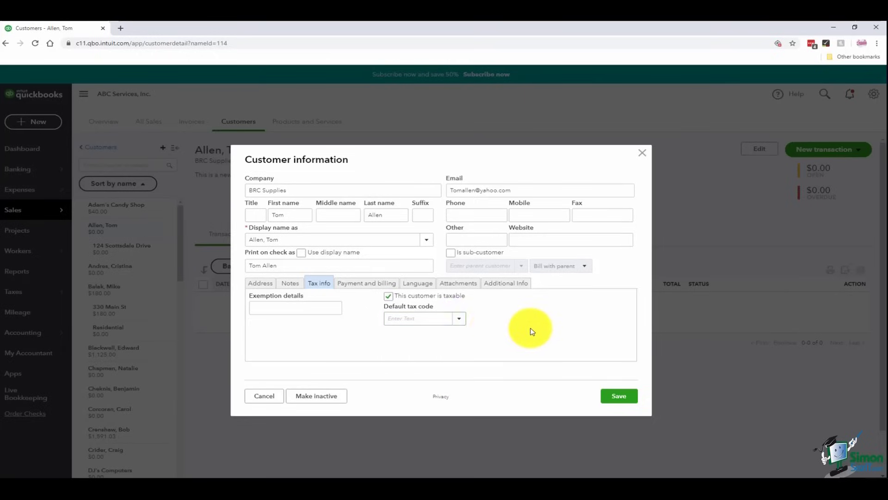
left_click(459, 322)
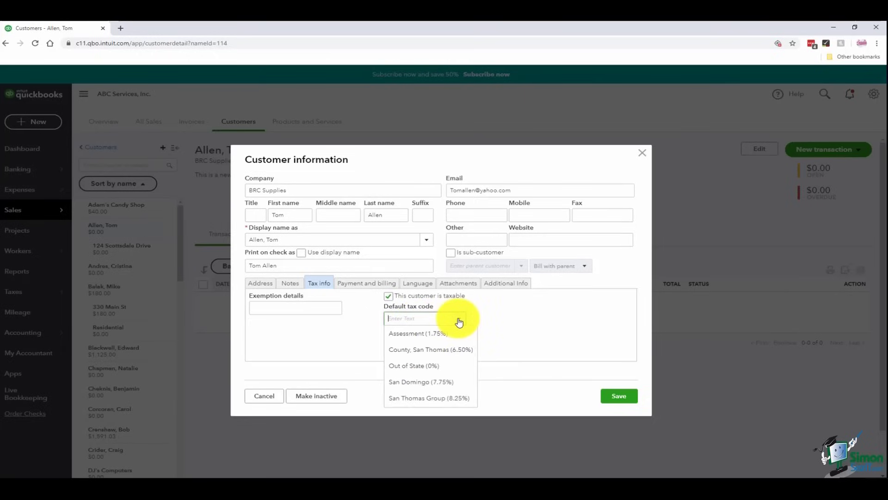
left_click(419, 382)
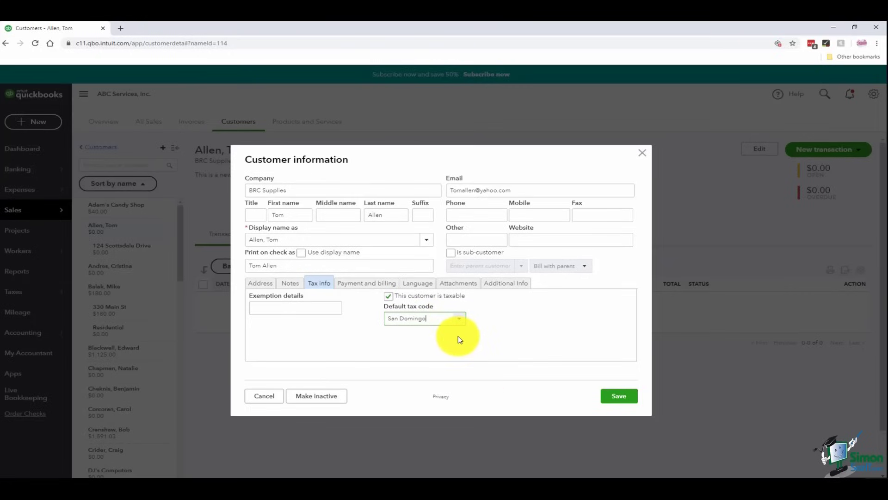
left_click(367, 283)
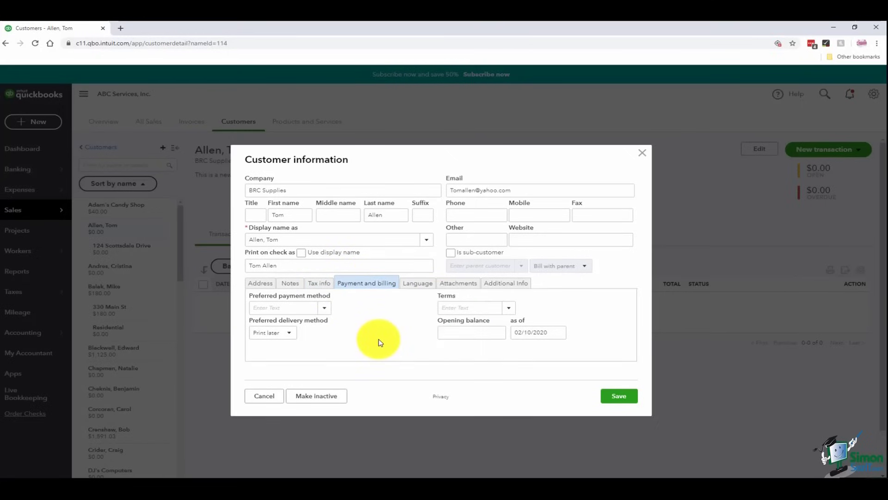
Add a new 'PayPal' payment method and select it as the preferred payment method
left_click(326, 313)
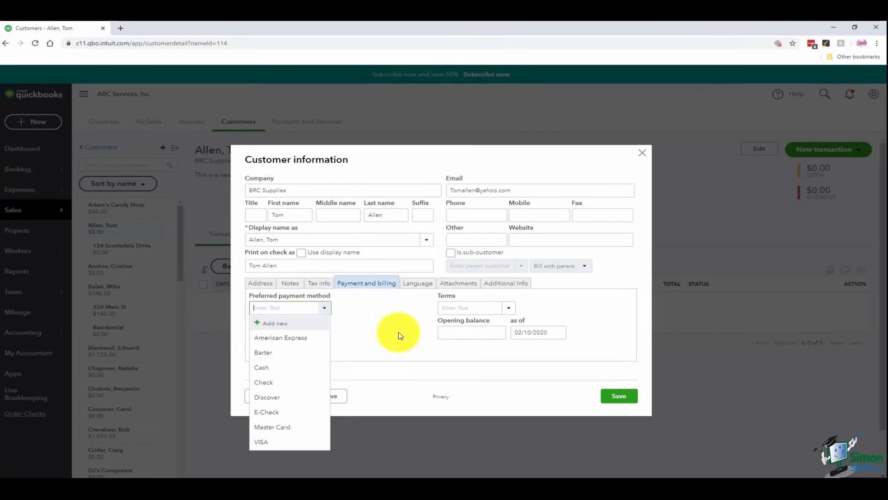
left_click(277, 326)
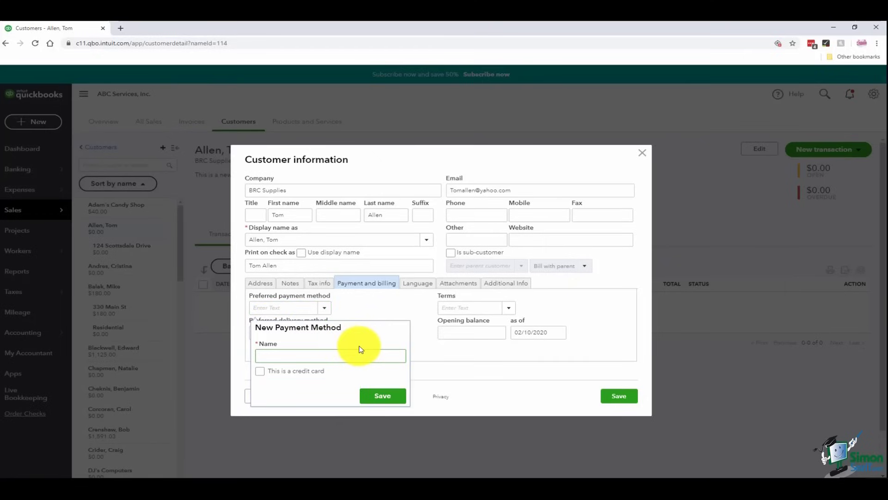
type("PayPal")
left_click(378, 400)
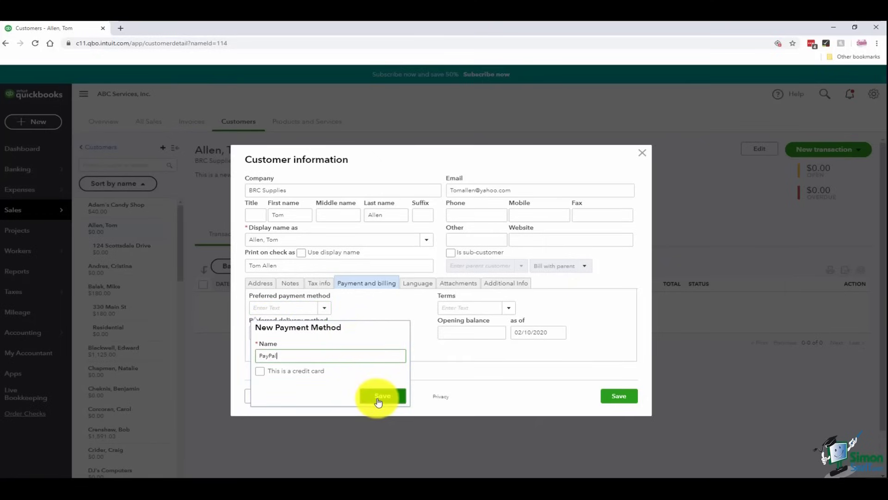
left_click(326, 309)
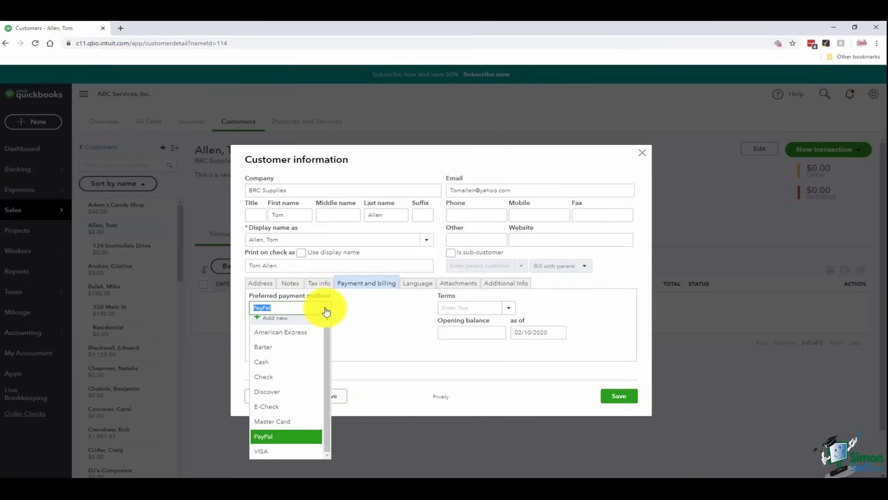
left_click(327, 310)
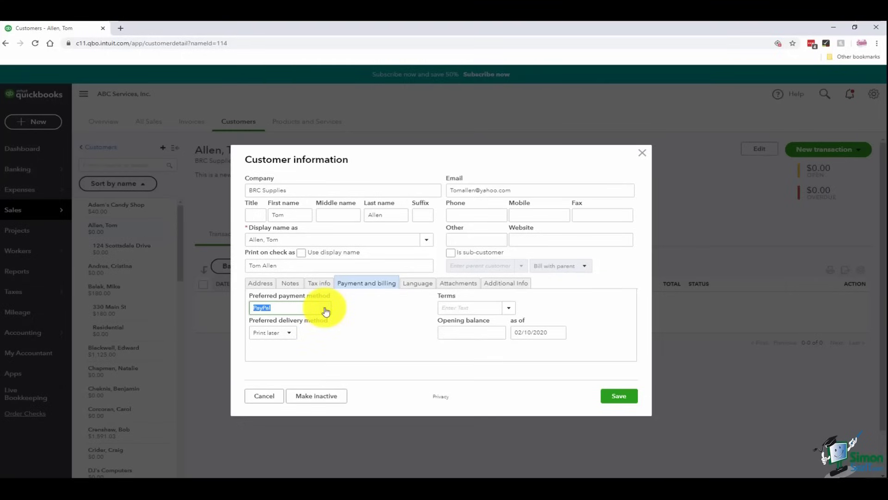
Keep Print later as the preferred delivery method and open the Terms list
left_click(291, 334)
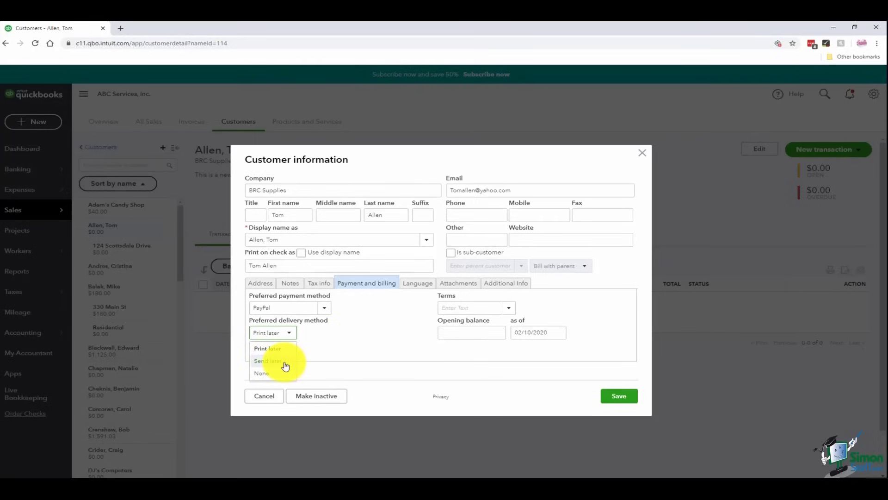
left_click(352, 348)
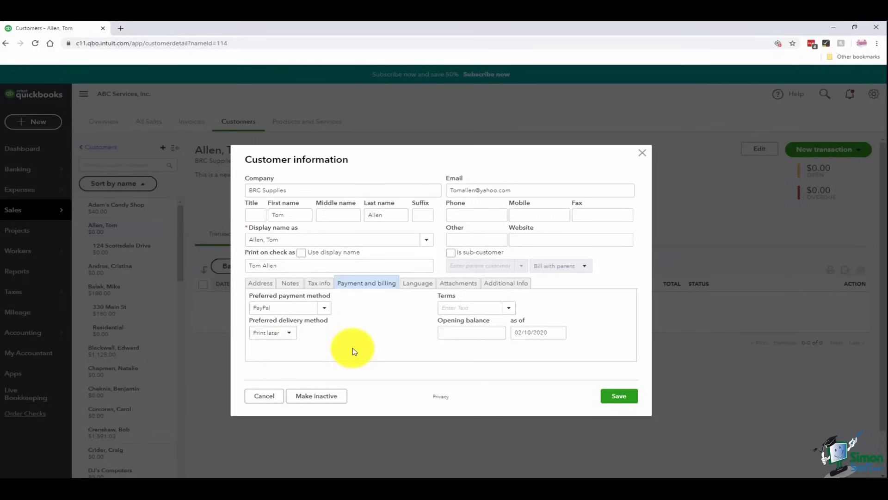
left_click(509, 307)
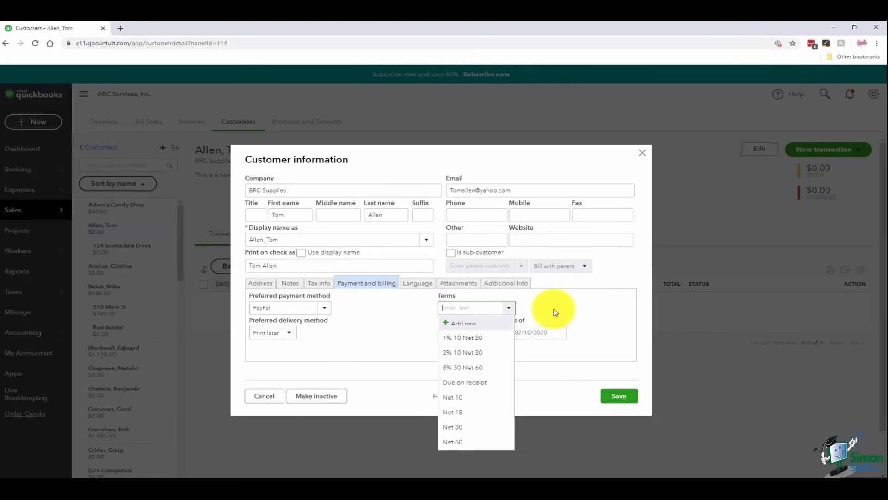
Set the customer's payment terms to Net 30 and bring up the Language settings
left_click(457, 429)
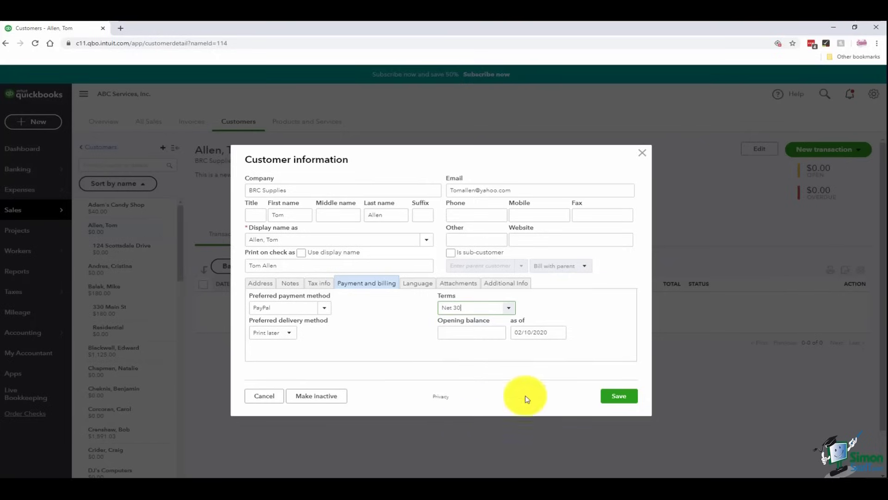
left_click(510, 310)
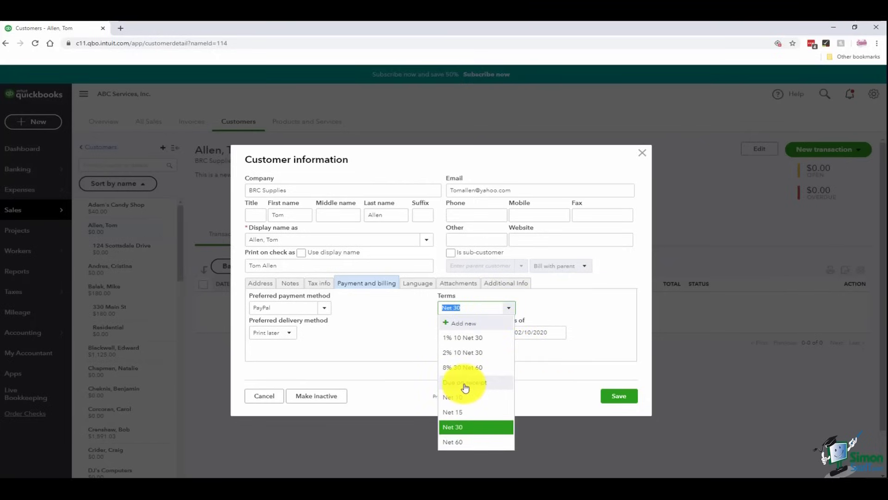
left_click(580, 323)
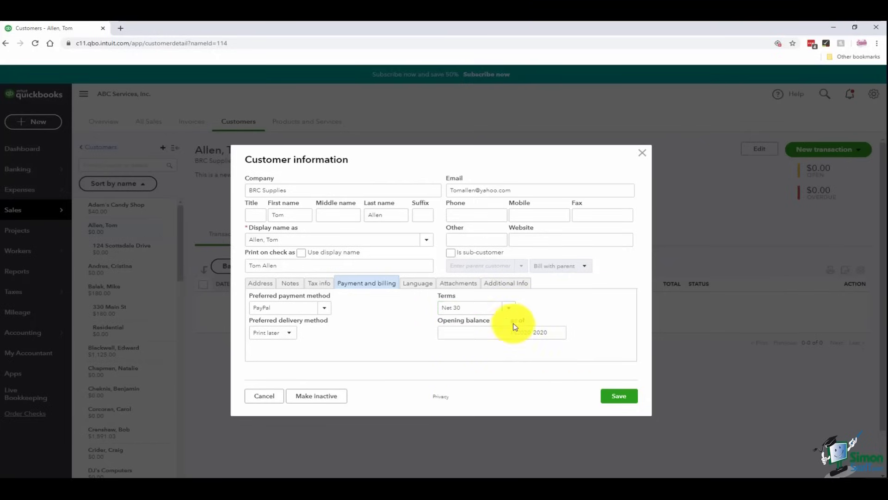
left_click(488, 333)
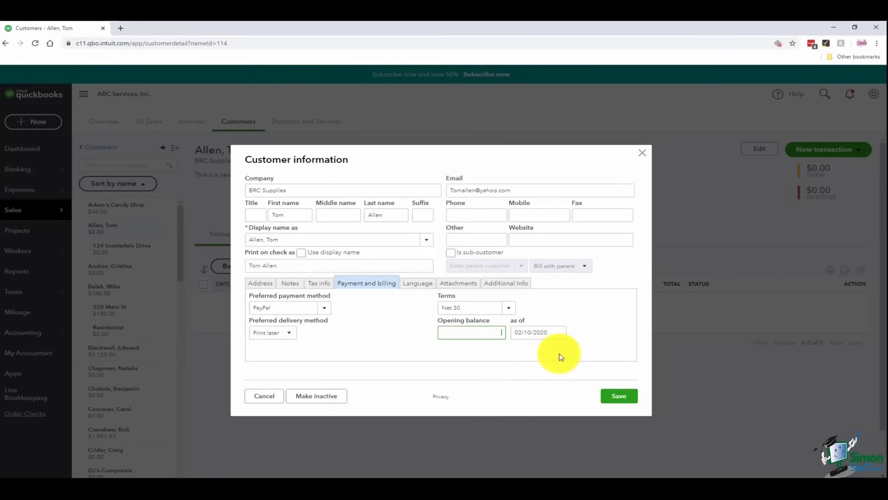
left_click(426, 285)
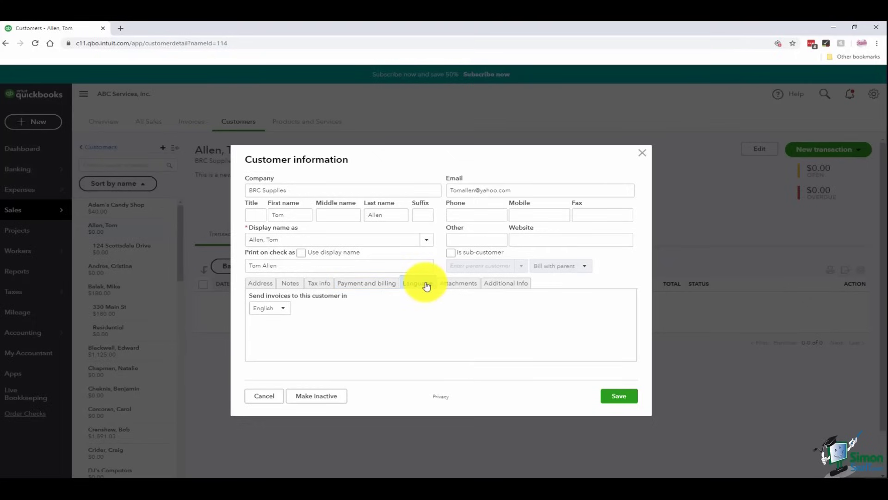
Review the invoice Language list (keeping English), Attachments, and Customer Type choices, leaving type blank
left_click(285, 313)
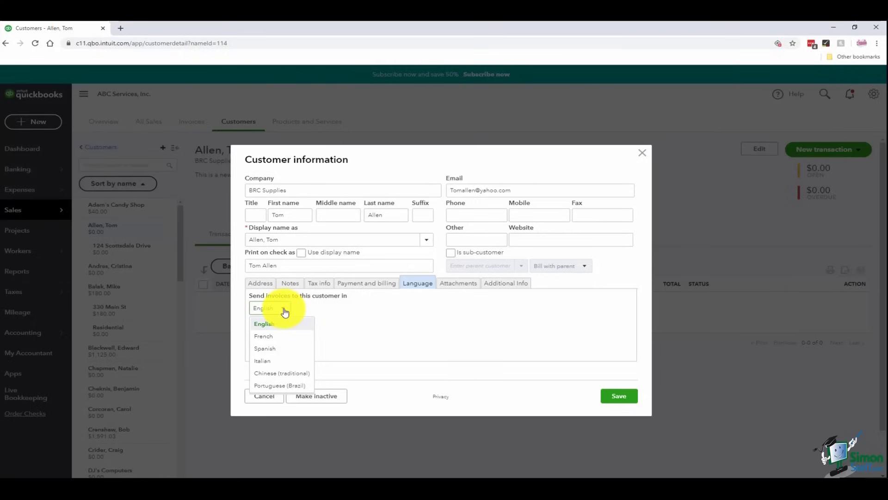
left_click(285, 312)
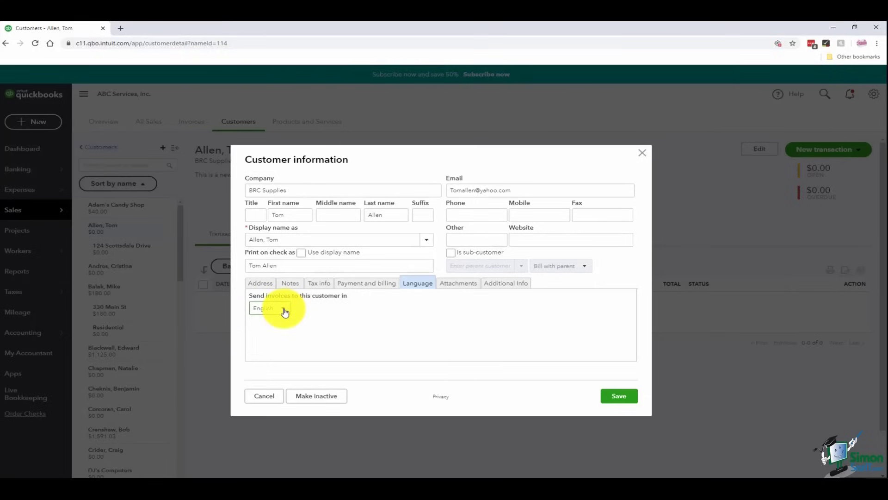
left_click(457, 287)
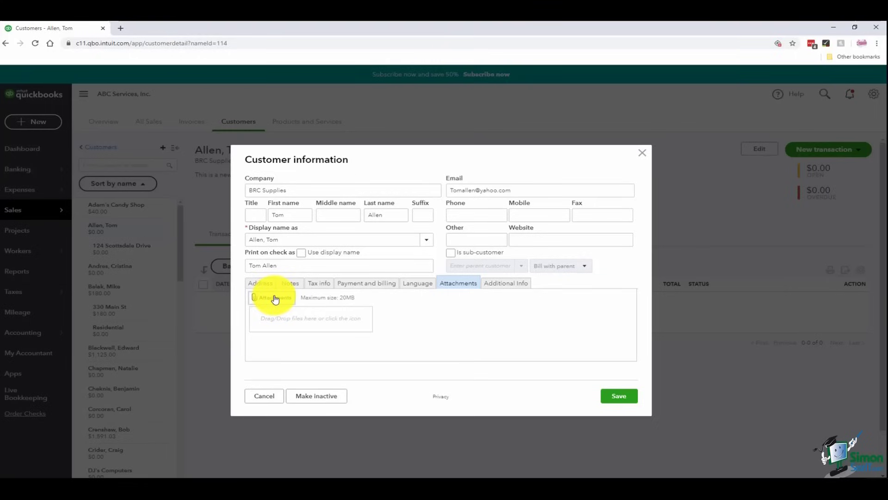
left_click(500, 284)
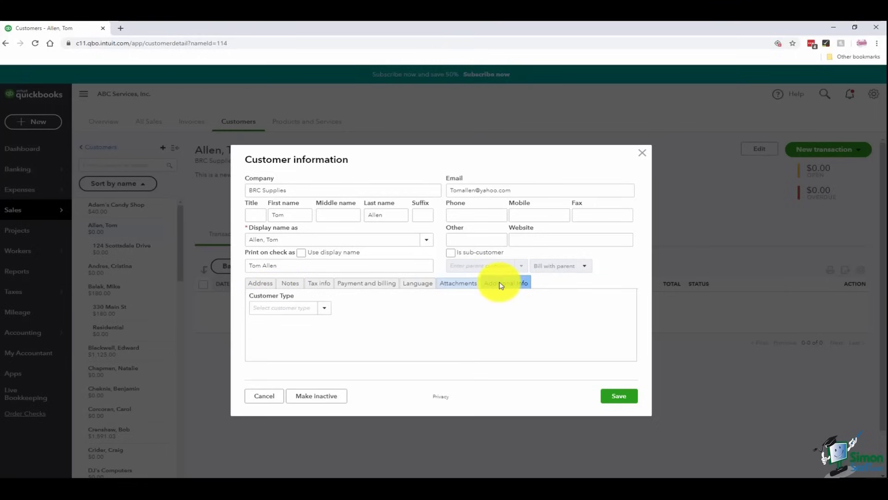
left_click(327, 312)
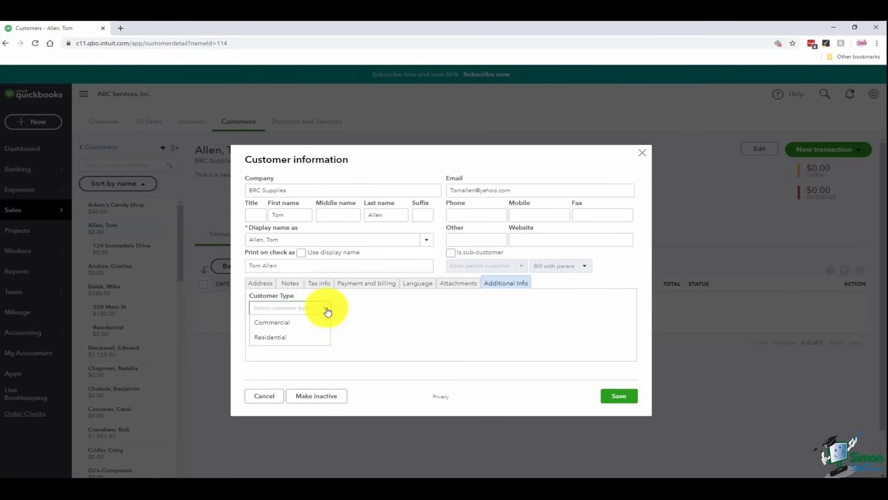
left_click(429, 324)
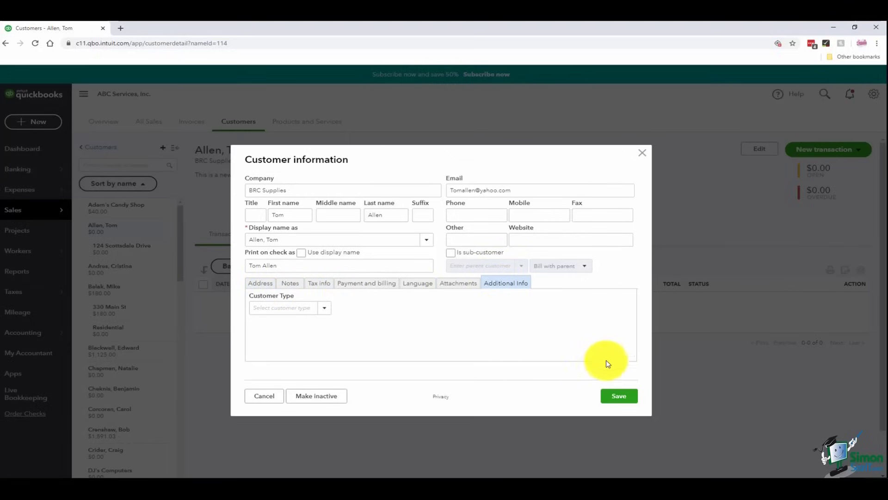
Save the BRC Supplies customer's information
left_click(617, 398)
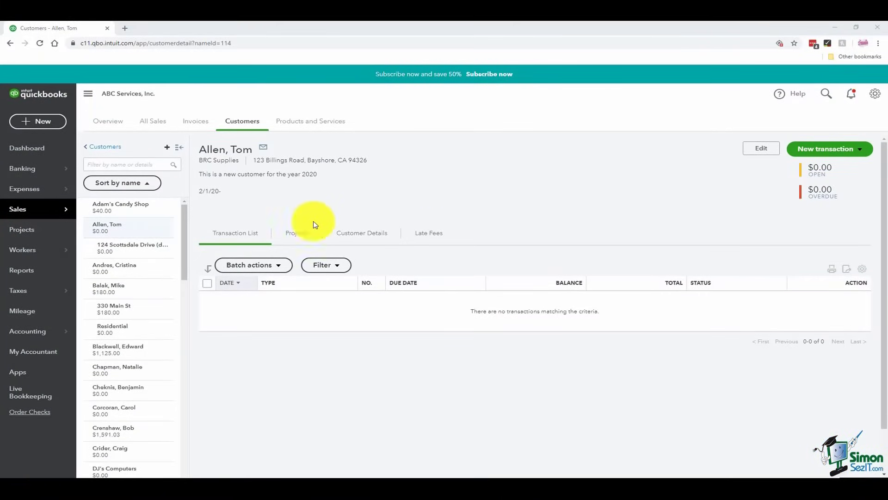
Open Wild Garden Restaurant's customer page showing $1,125.00 open
left_click(120, 353)
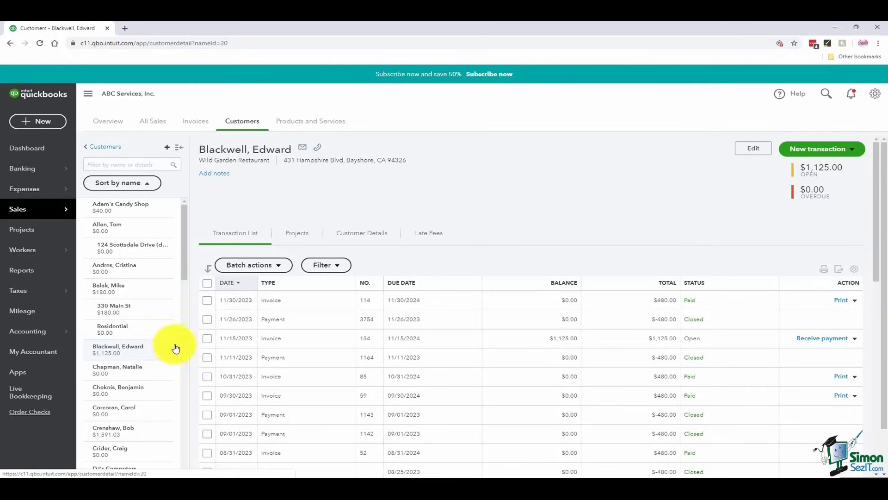
left_click(747, 153)
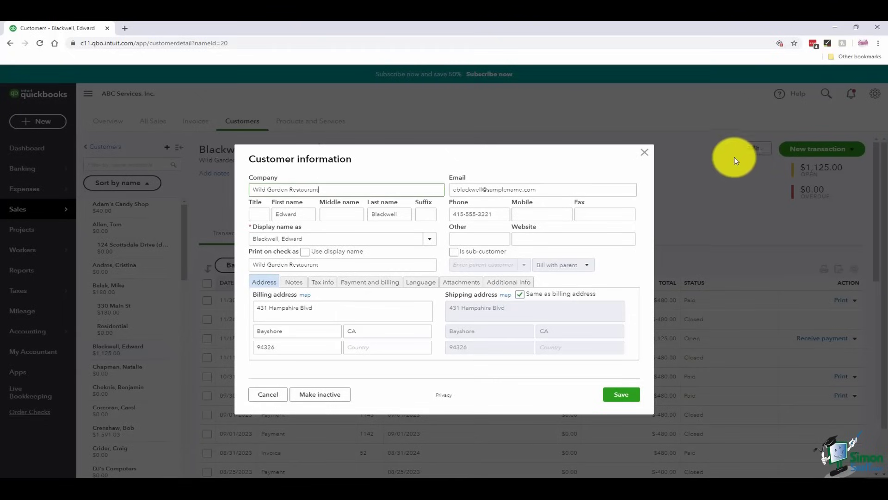
left_click(326, 396)
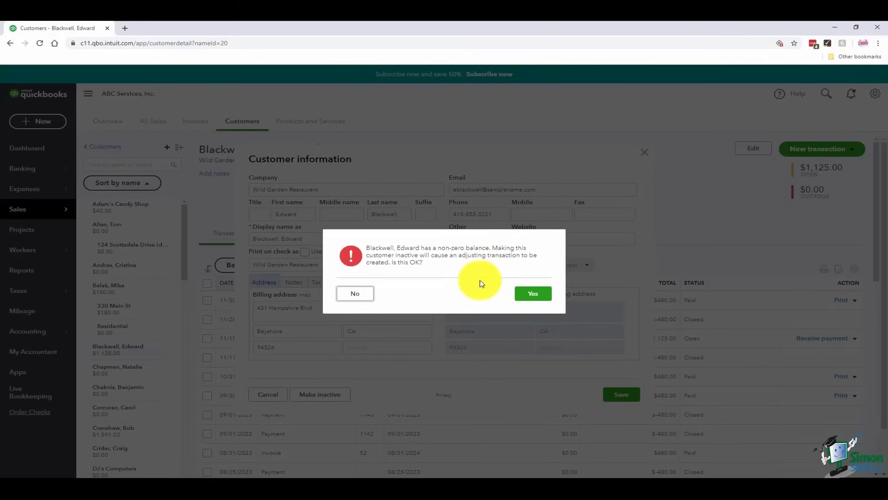
left_click(532, 295)
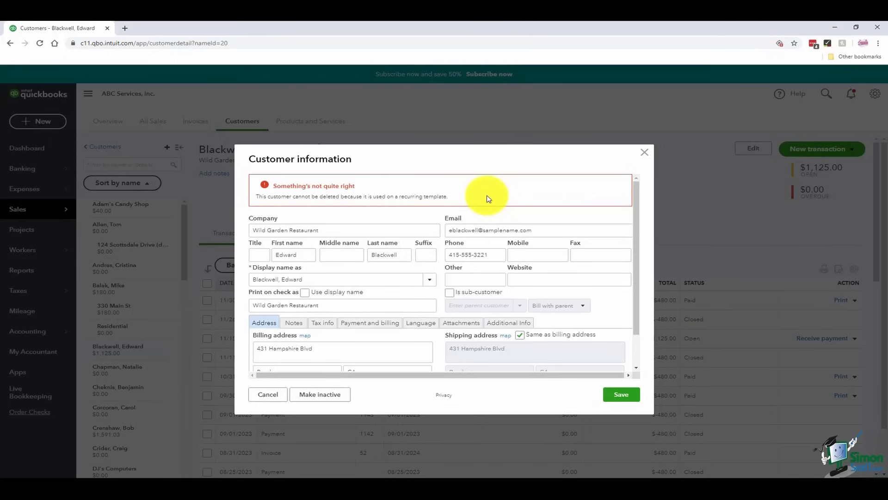
left_click(269, 395)
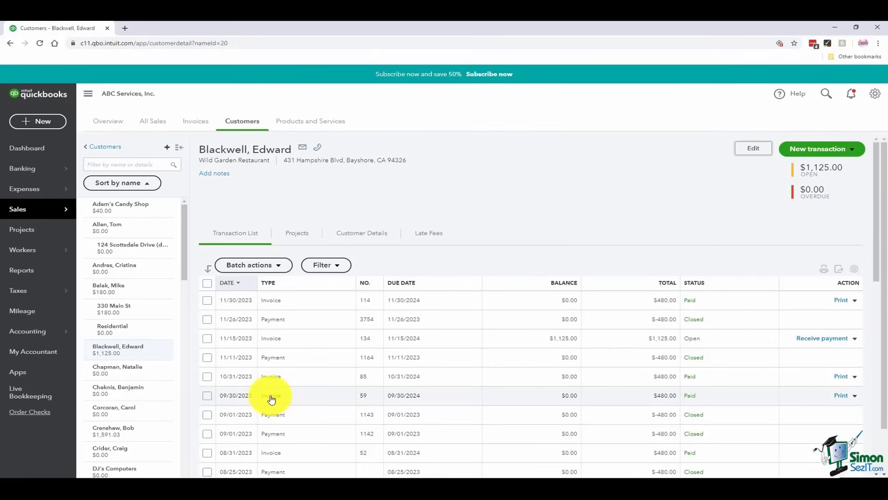
Make BRC Supplies inactive from its edit form, confirming its sub-customers go inactive too
left_click(155, 230)
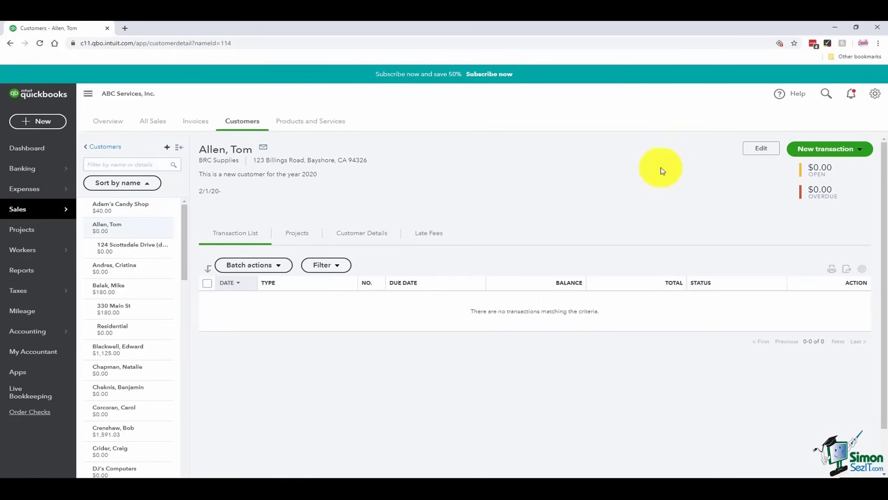
left_click(757, 151)
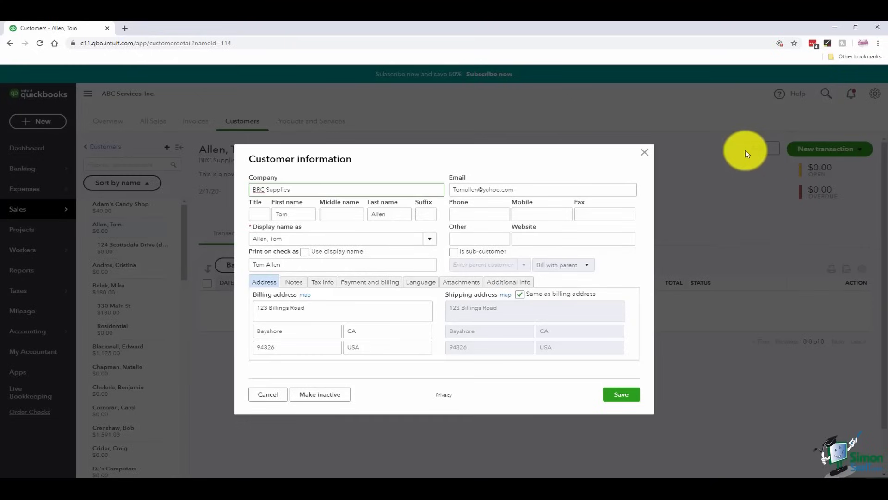
left_click(341, 396)
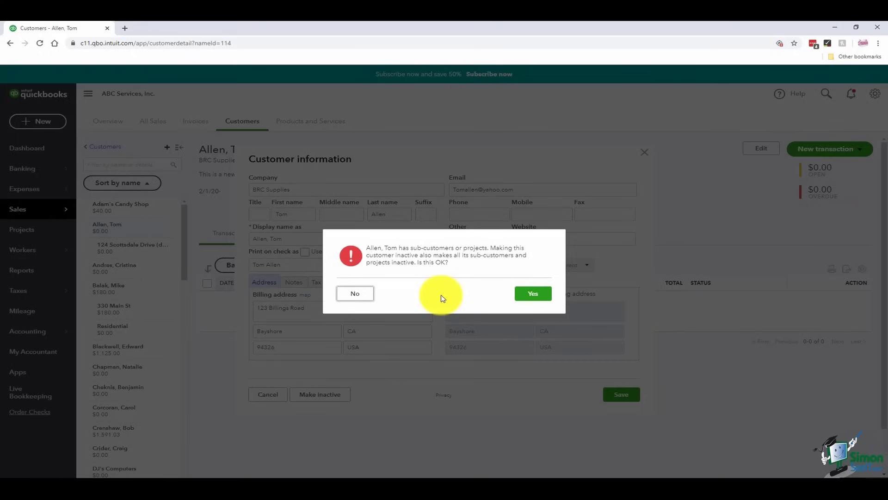
left_click(535, 295)
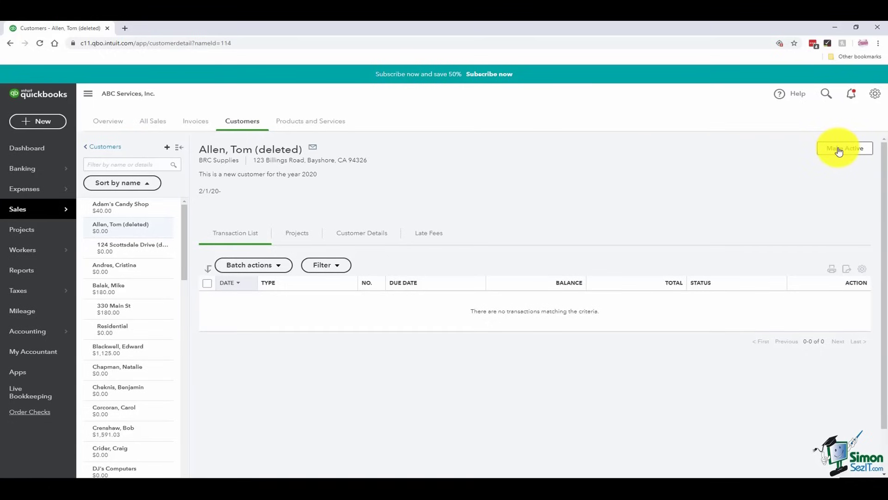
left_click(839, 149)
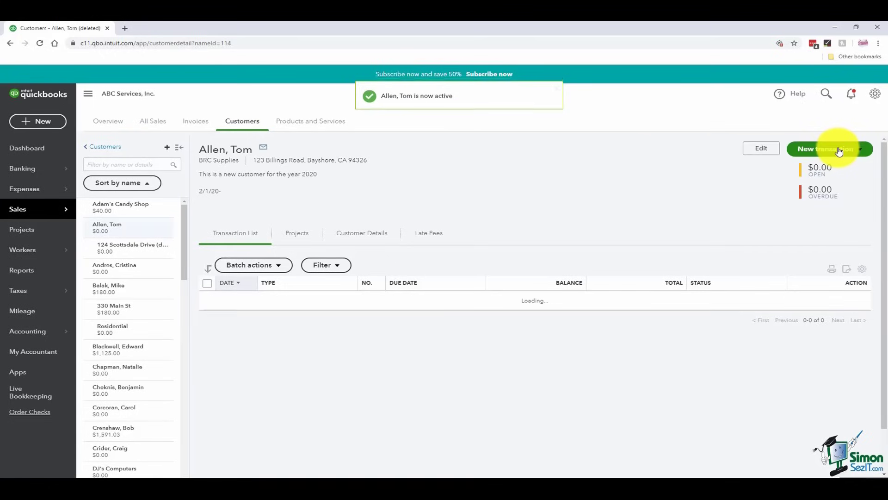
left_click(160, 252)
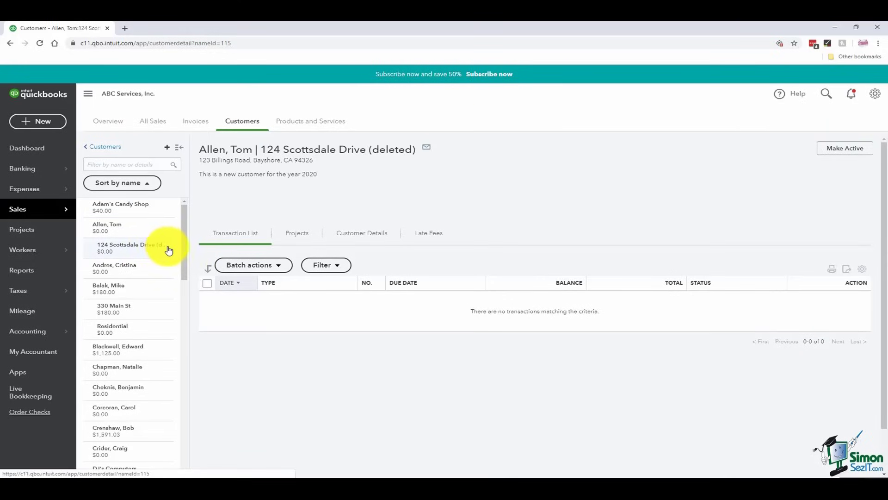
left_click(841, 153)
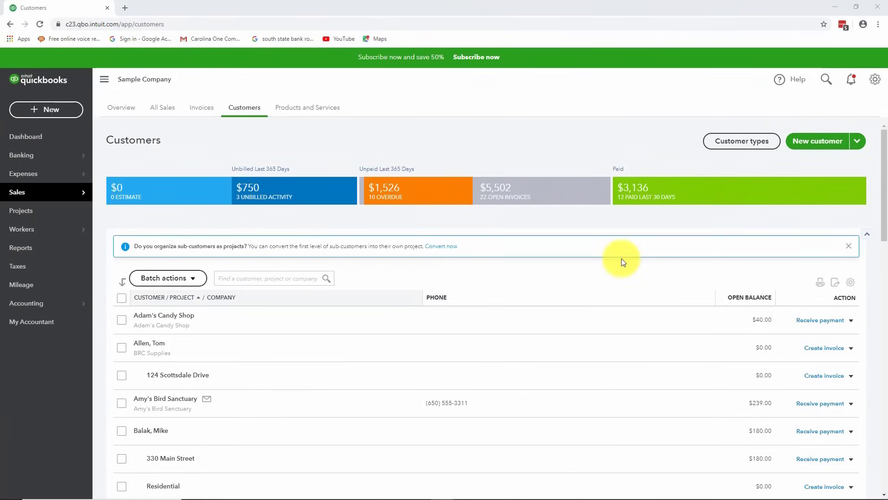
left_click(859, 144)
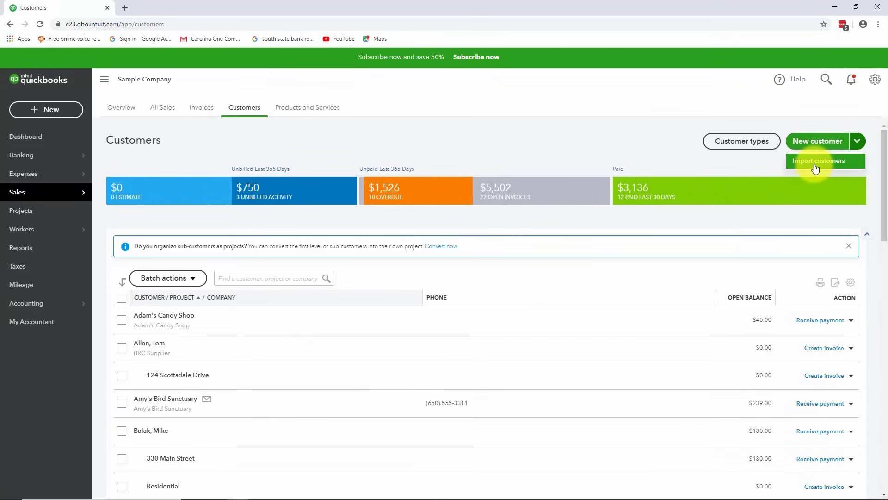
Upload Customer List.xlsx through Import customers and proceed to the Map Data step
left_click(815, 162)
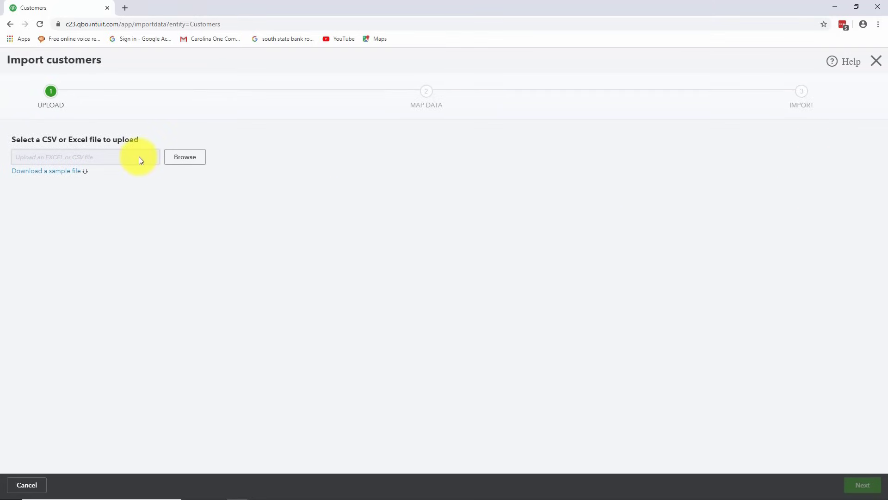
left_click(188, 162)
left_click(182, 102)
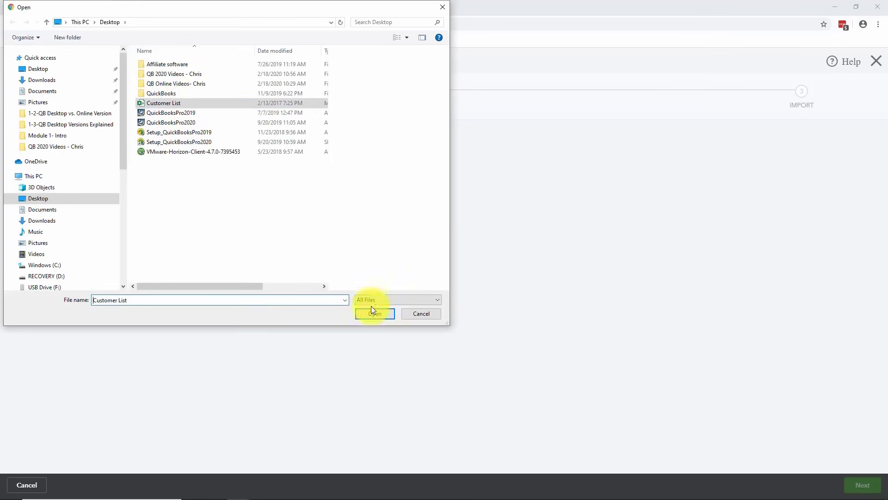
left_click(375, 314)
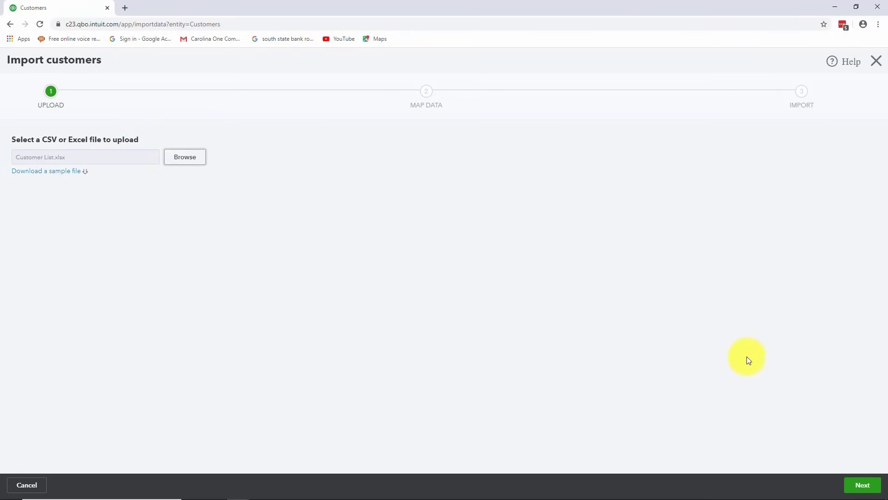
left_click(861, 484)
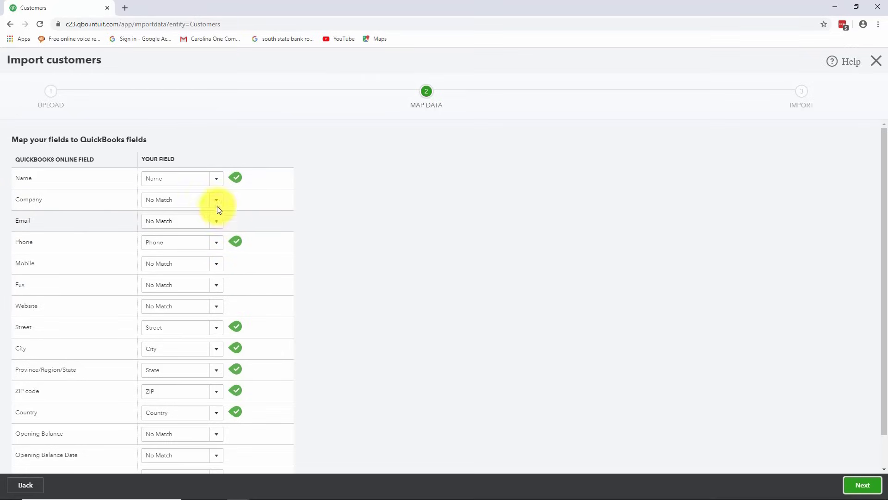
Keep Name mapped to the file's Name column and set Company to No Match
left_click(160, 183)
left_click(109, 181)
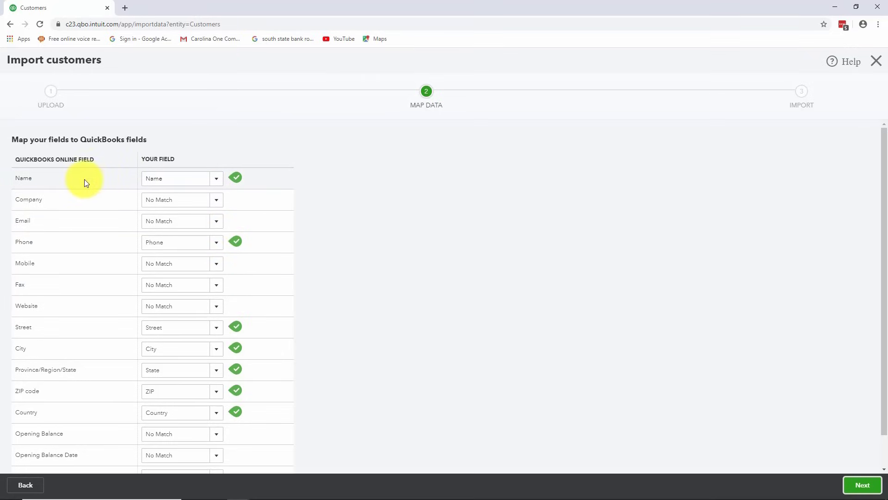
left_click(217, 182)
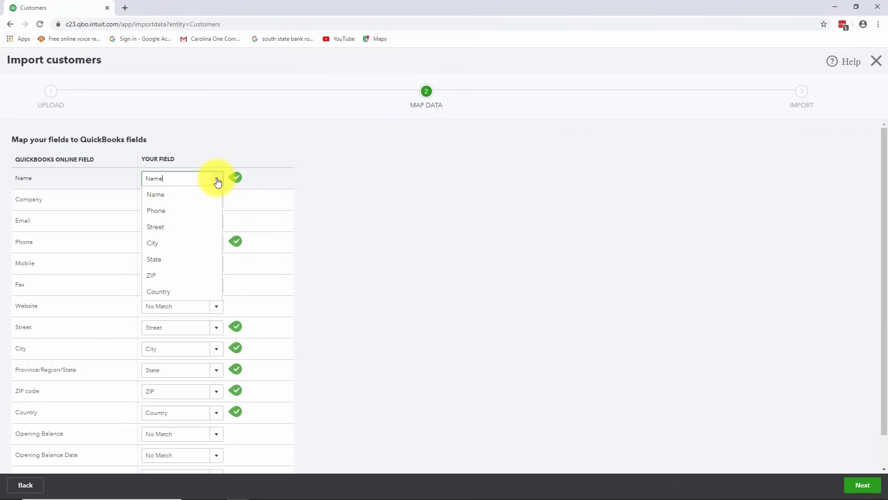
left_click(217, 182)
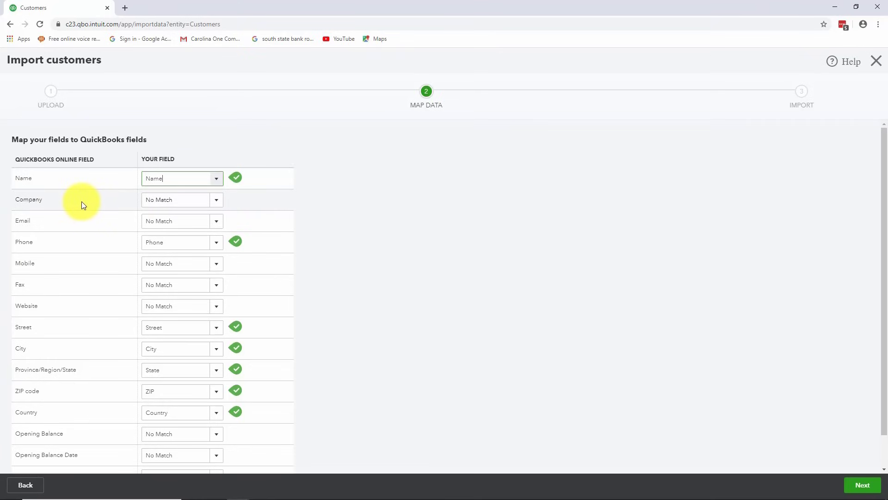
left_click(216, 202)
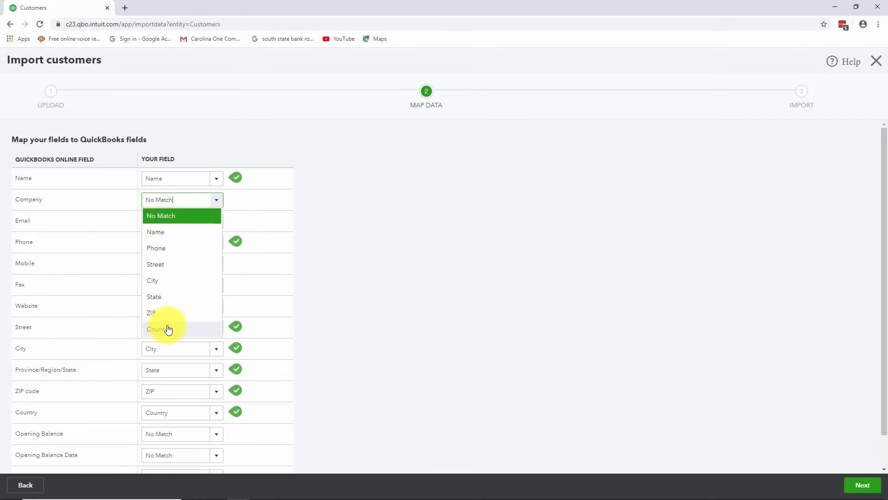
left_click(171, 217)
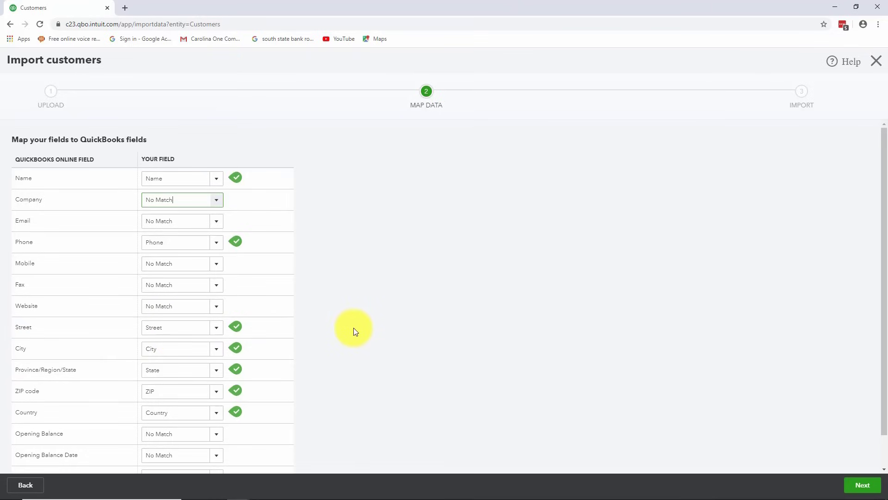
Review the three customer rows and import all 3 customers
left_click(862, 485)
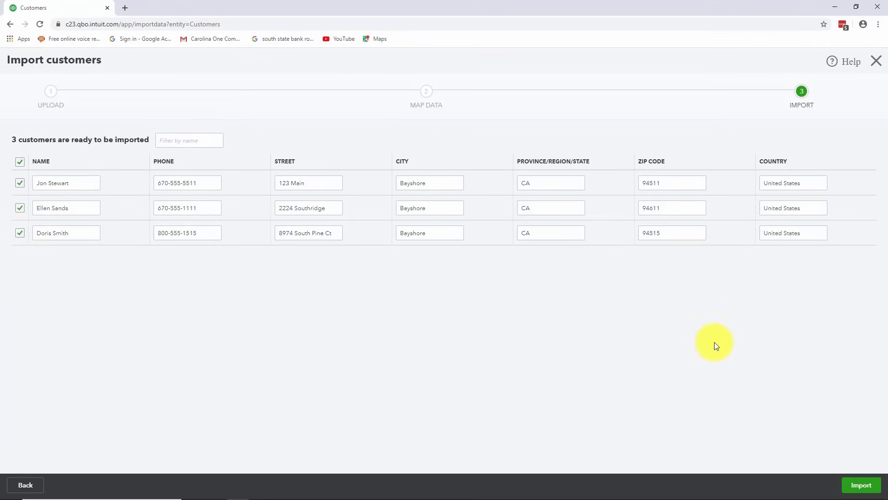
left_click(859, 485)
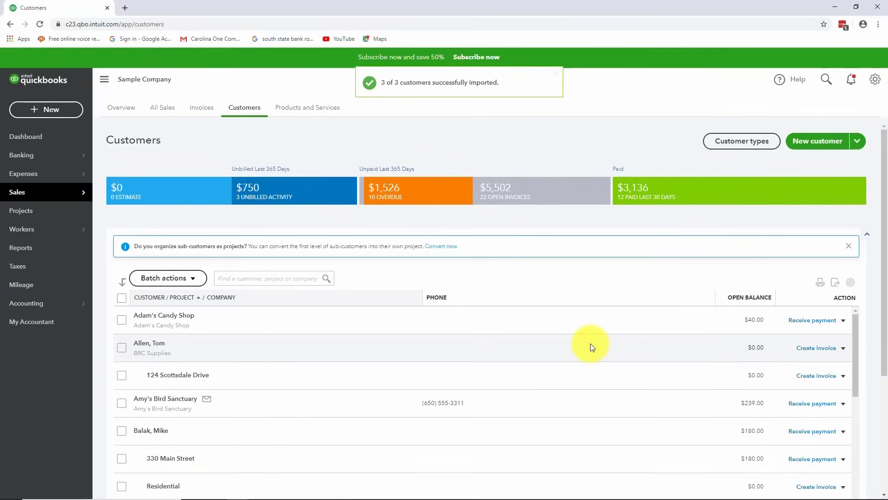
scroll(586, 344, "down", 1)
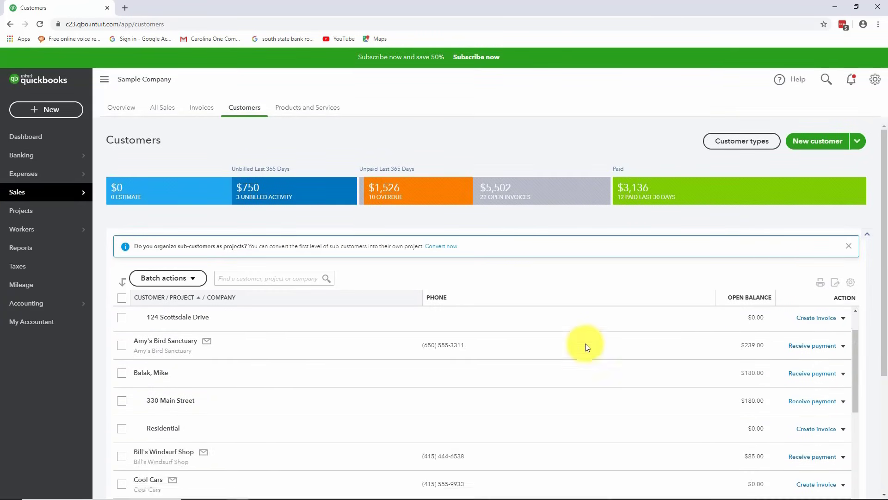
scroll(584, 343, "down", 1)
scroll(585, 343, "down", 4)
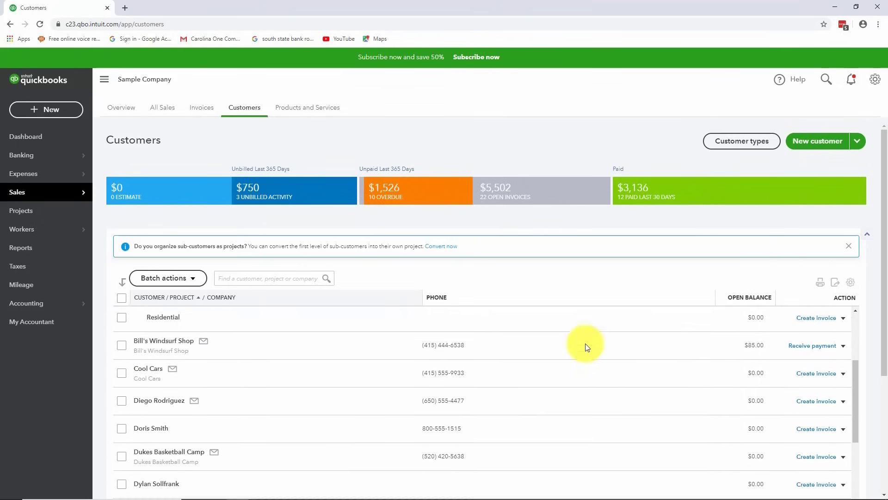
scroll(586, 341, "down", 7)
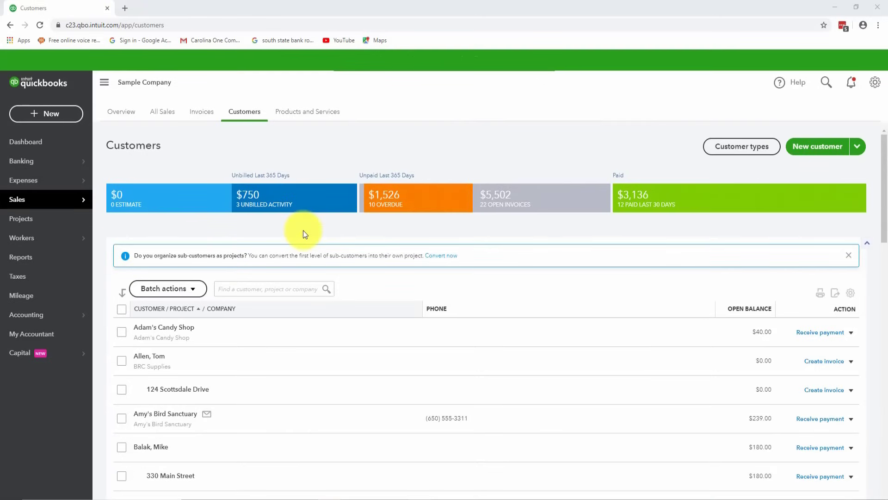
mouse_move(45, 199)
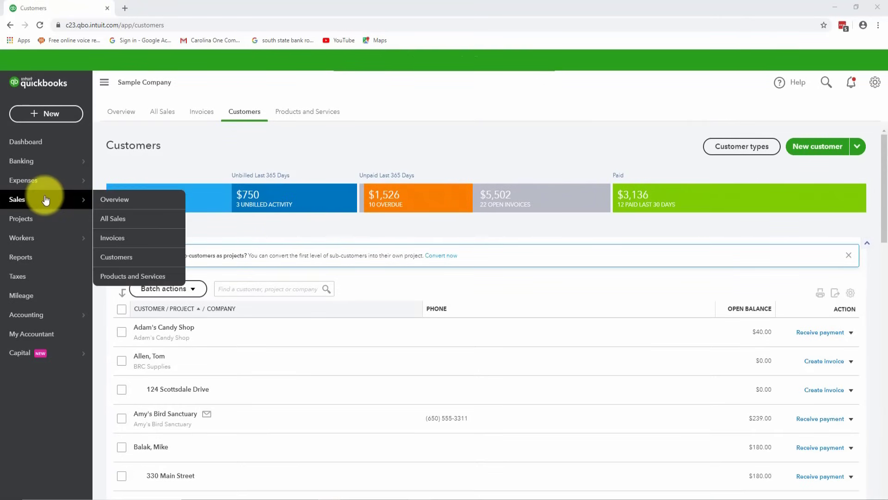
Open Sales Overview and switch the Income Over Time chart to Last month ($7,372)
left_click(119, 204)
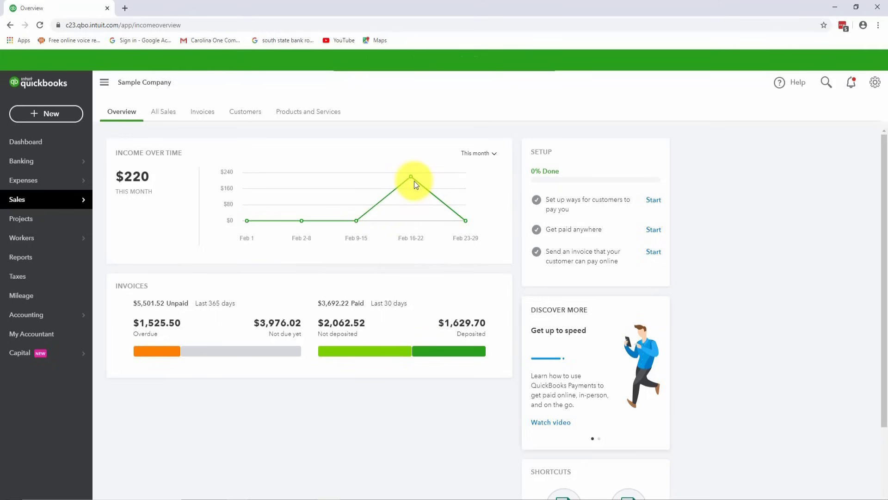
mouse_move(412, 178)
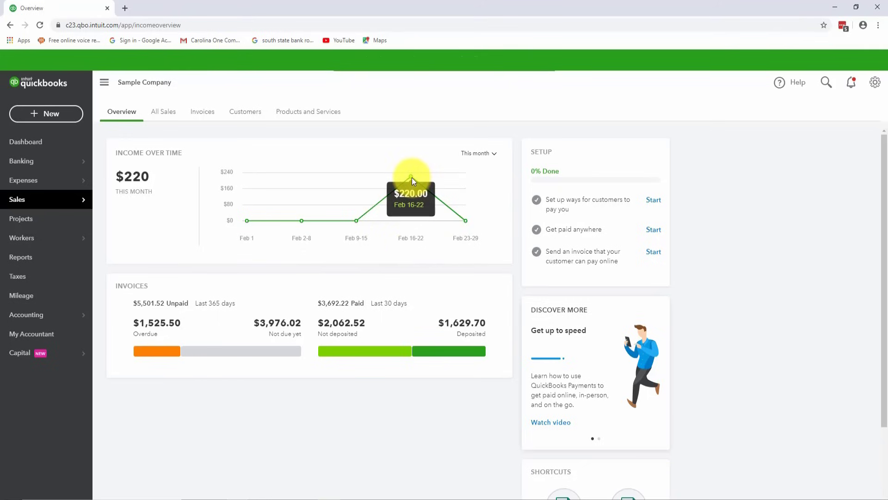
left_click(497, 158)
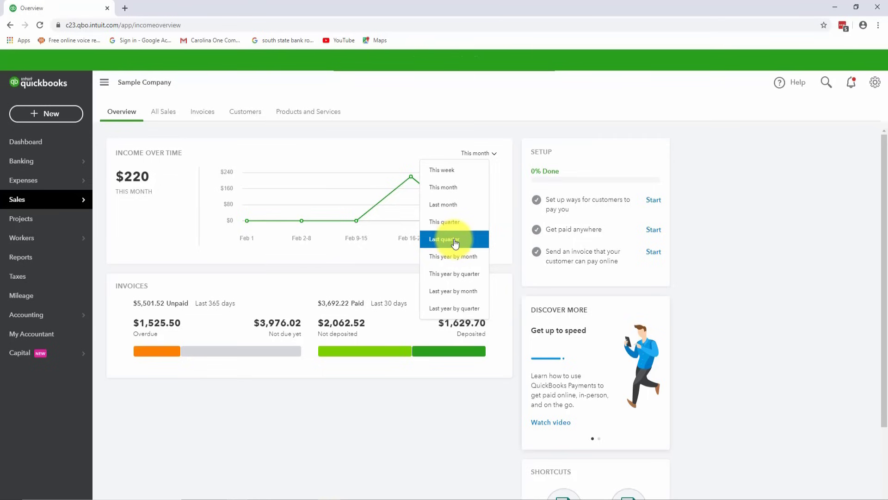
left_click(466, 206)
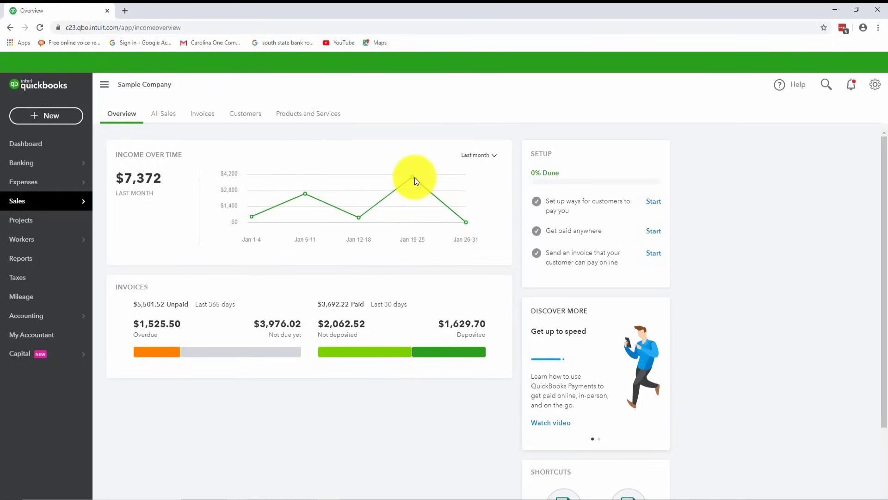
mouse_move(414, 175)
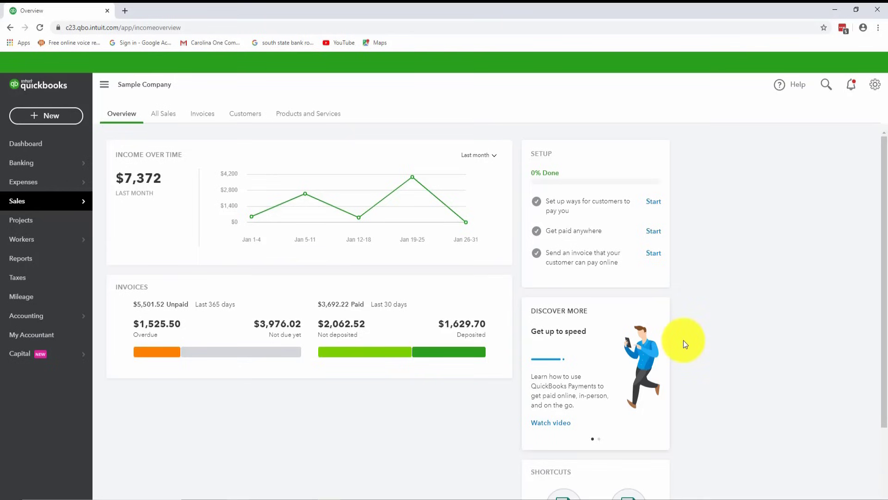
scroll(684, 341, "down", 2)
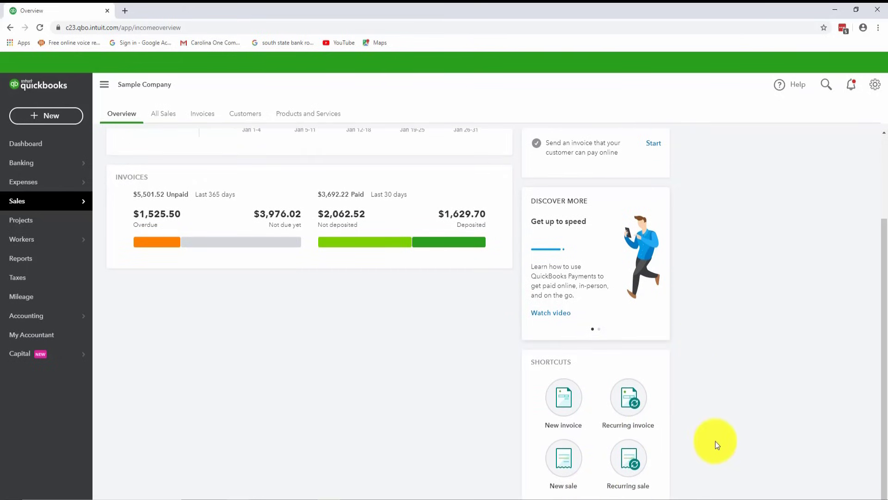
scroll(736, 425, "up", 2)
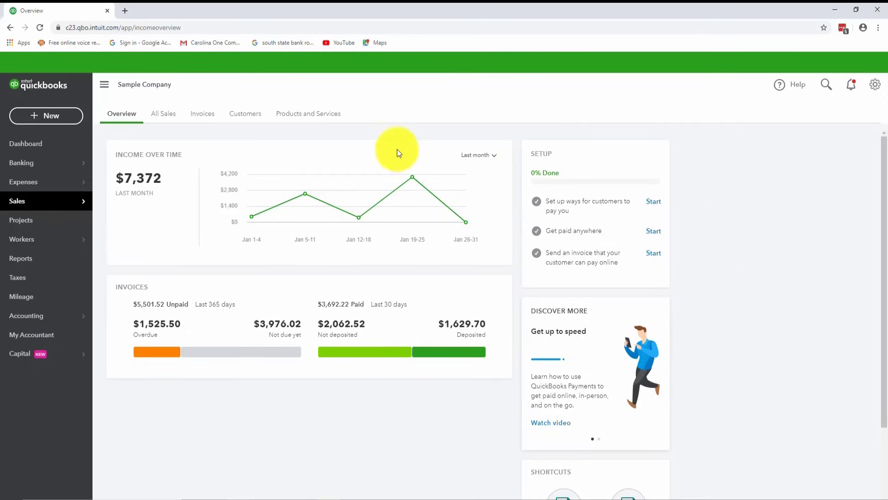
Browse the All Sales transactions and the top invoice's actions, then open the Invoices list
left_click(158, 116)
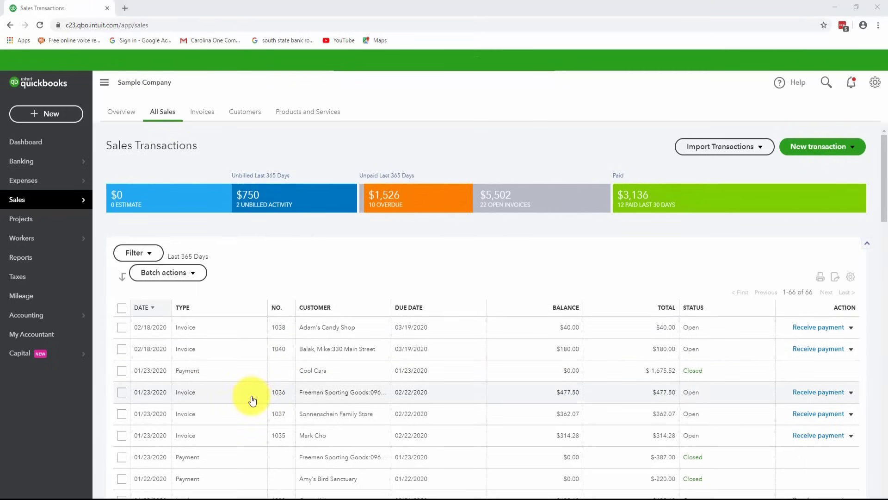
scroll(252, 401, "down", 4)
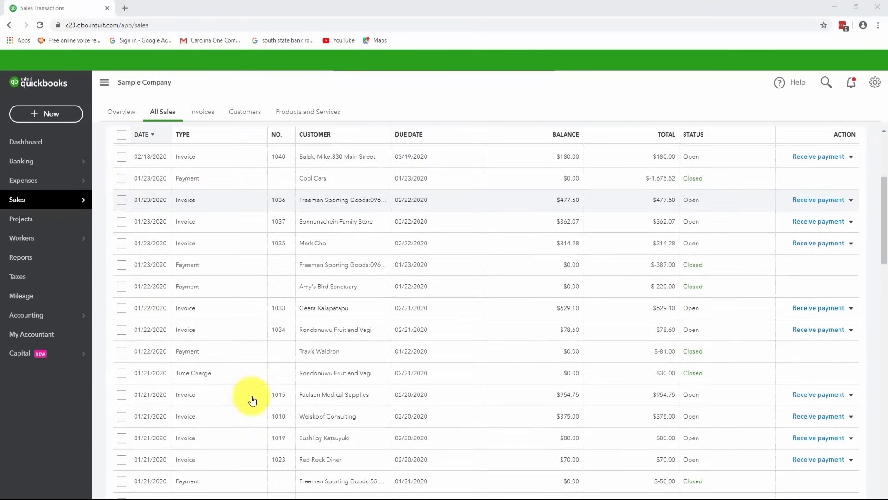
scroll(252, 400, "down", 2)
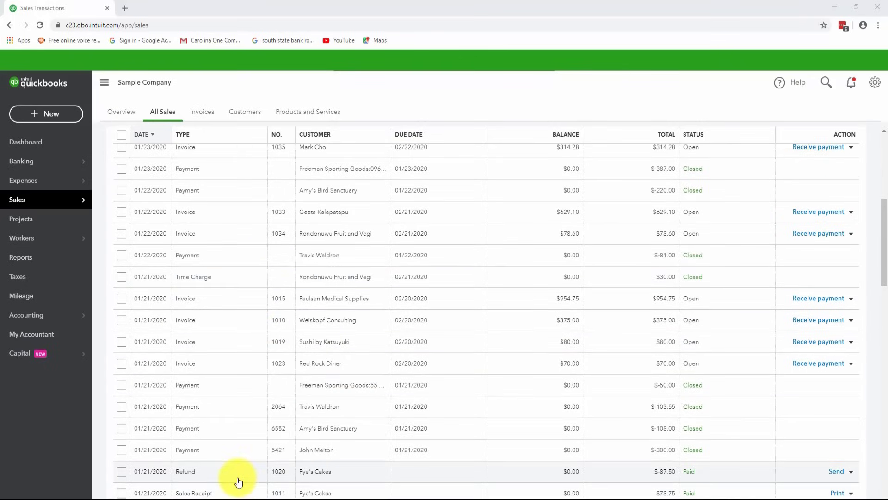
scroll(238, 481, "up", 6)
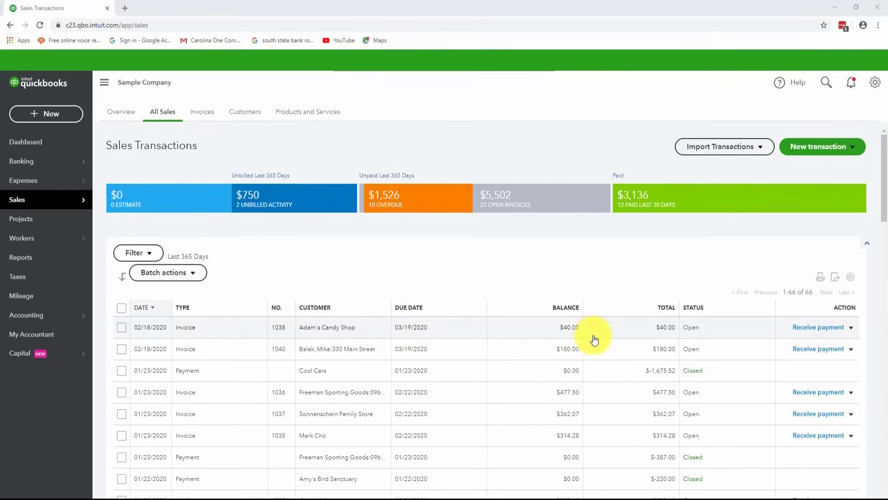
left_click(850, 330)
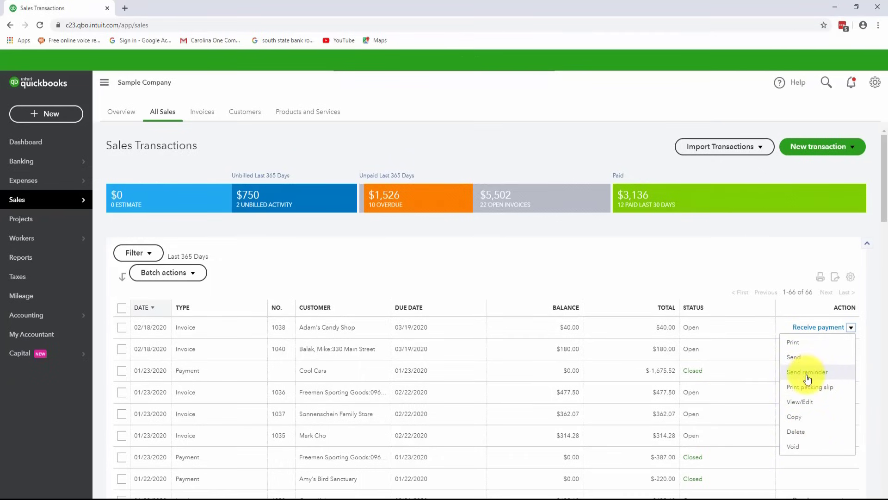
left_click(868, 394)
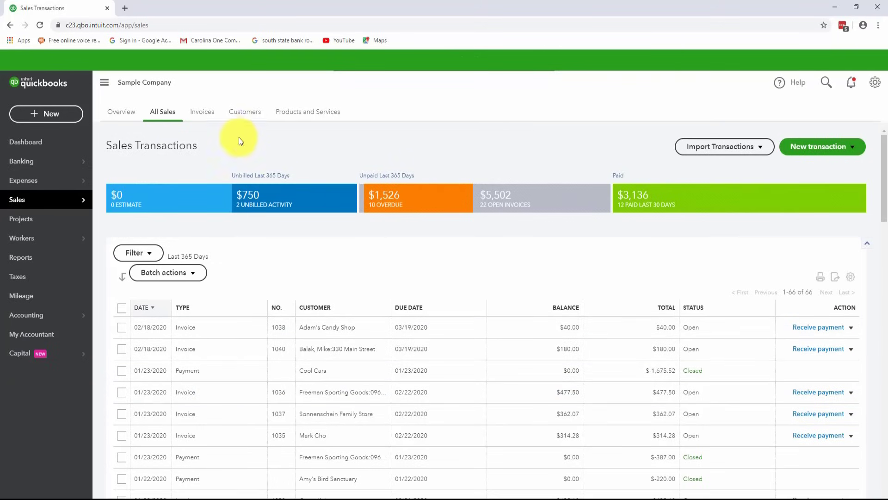
left_click(209, 119)
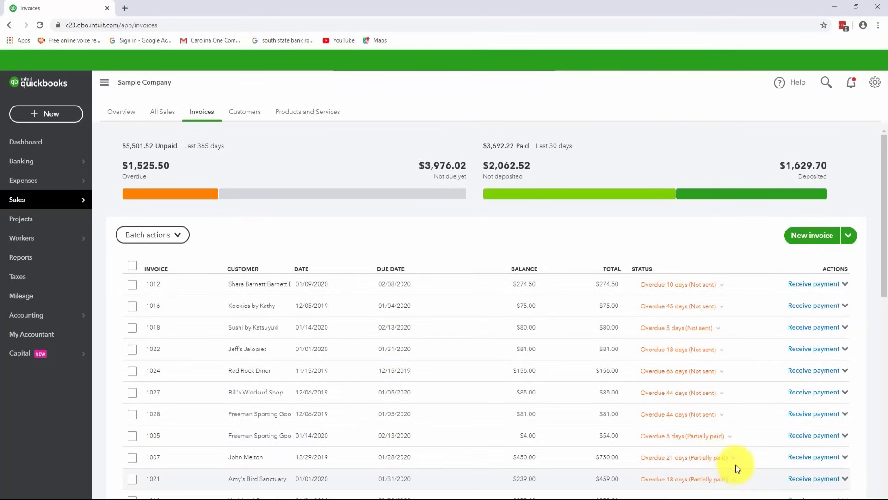
Check invoice 1012's extra actions, then return to the Customers list
left_click(846, 285)
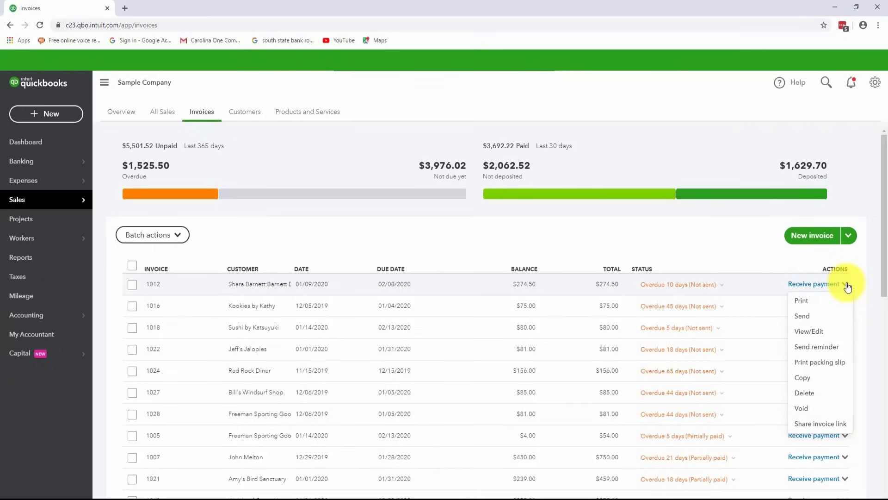
left_click(846, 285)
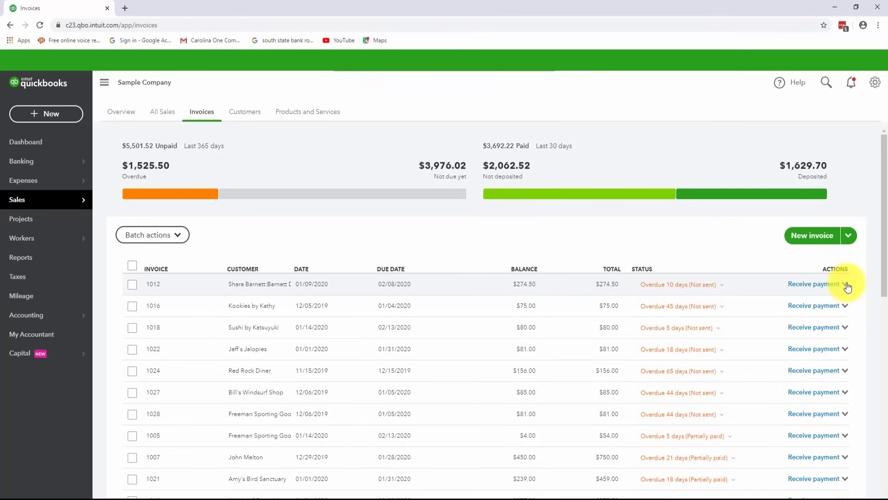
left_click(248, 116)
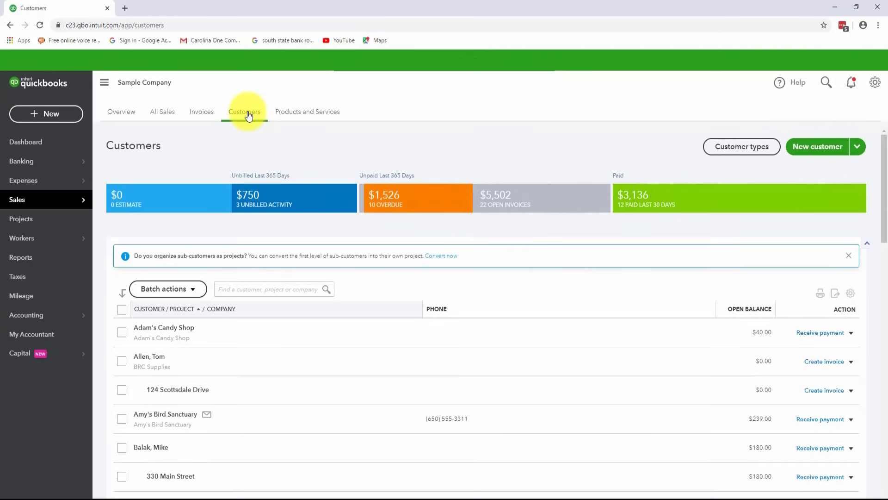
Browse the Products and Services items such as Design, Pump and Rock Fountain
left_click(302, 115)
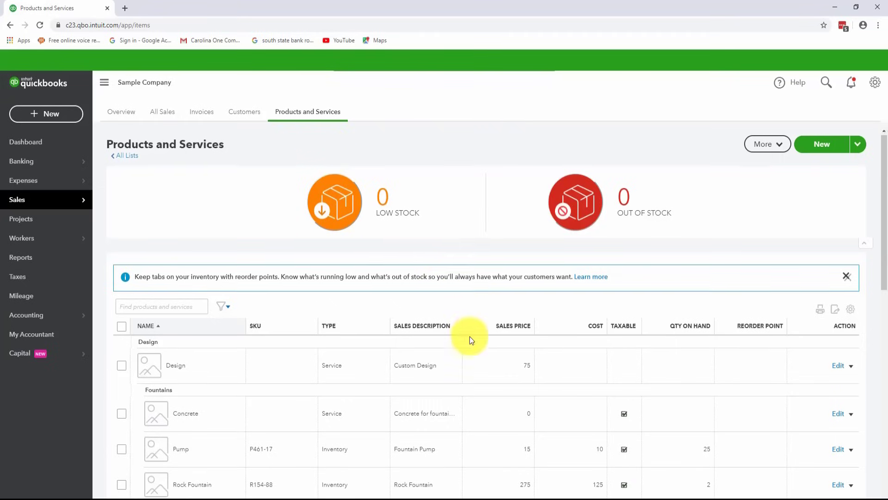
scroll(470, 336, "down", 3)
scroll(470, 336, "down", 3)
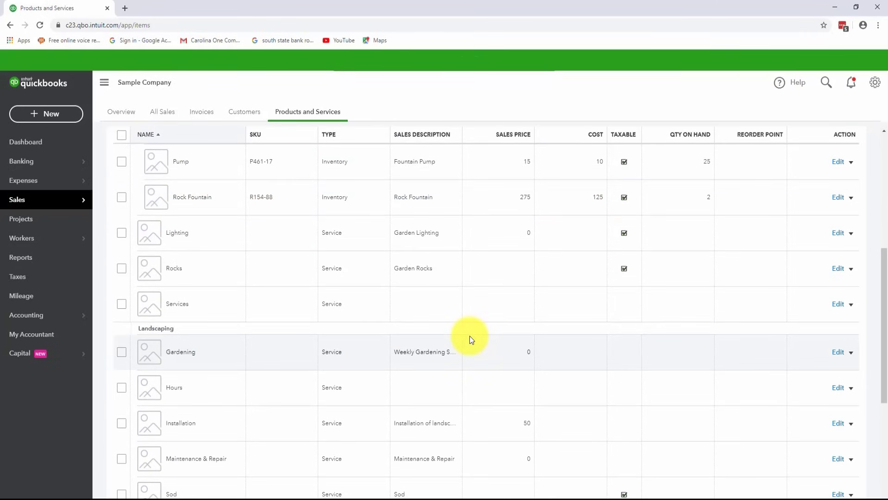
scroll(470, 336, "up", 6)
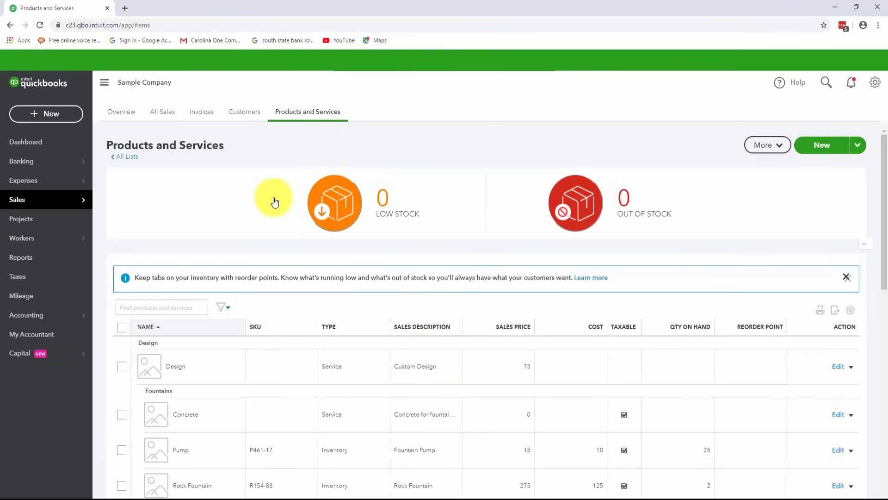
mouse_move(67, 202)
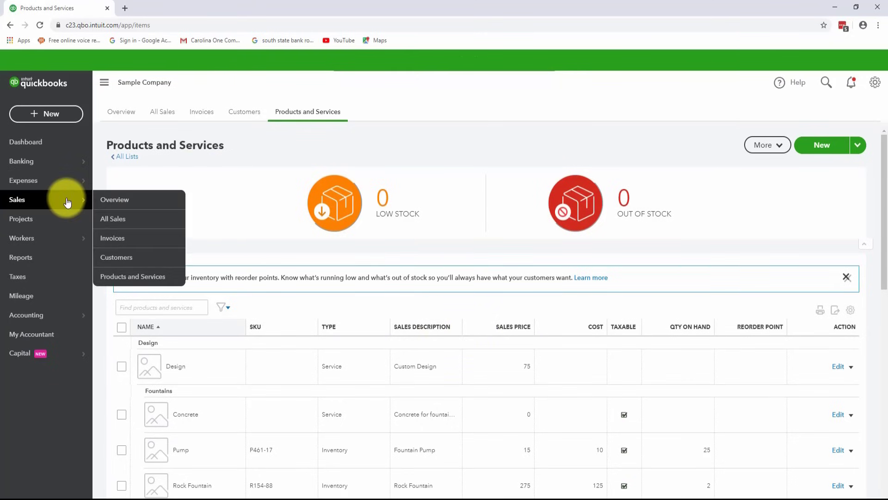
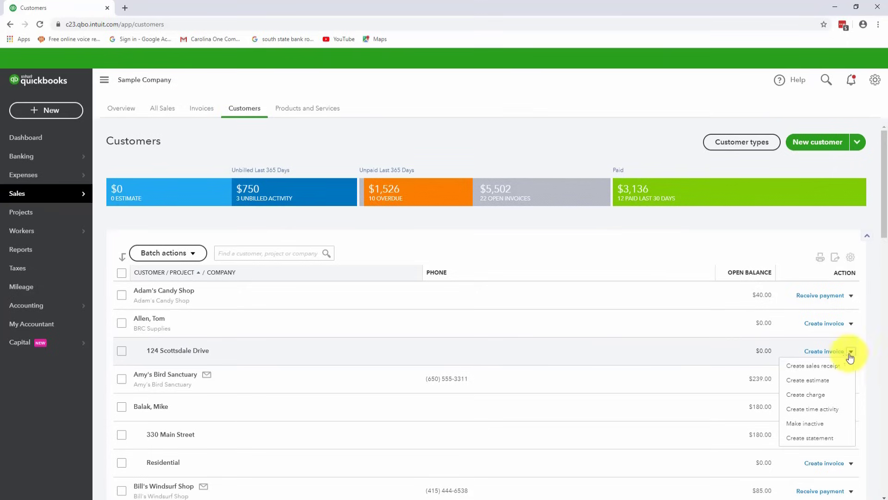
left_click(822, 371)
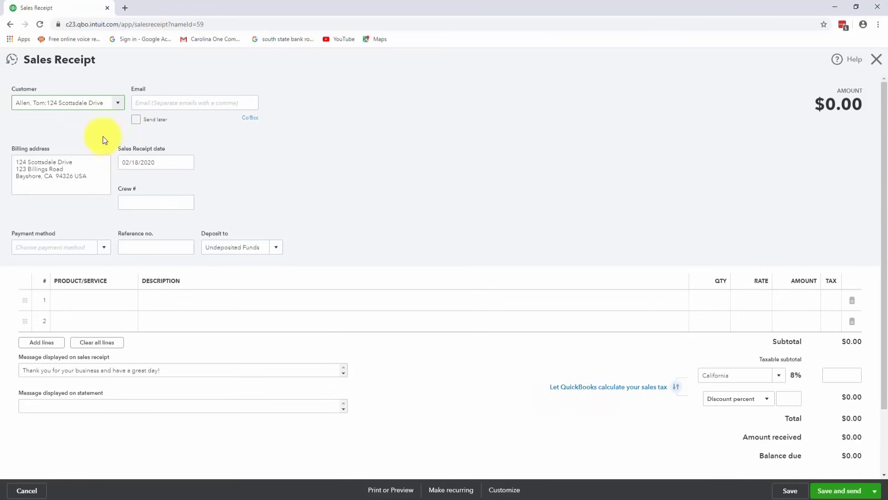
left_click(118, 106)
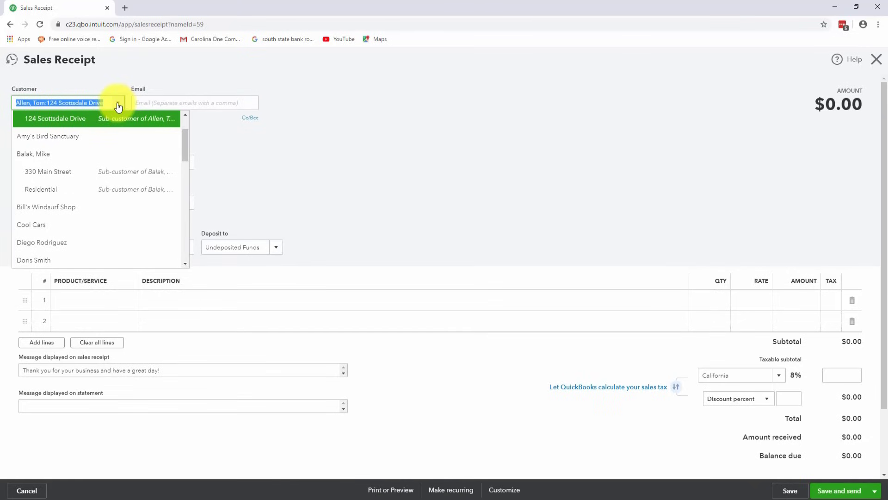
left_click(118, 106)
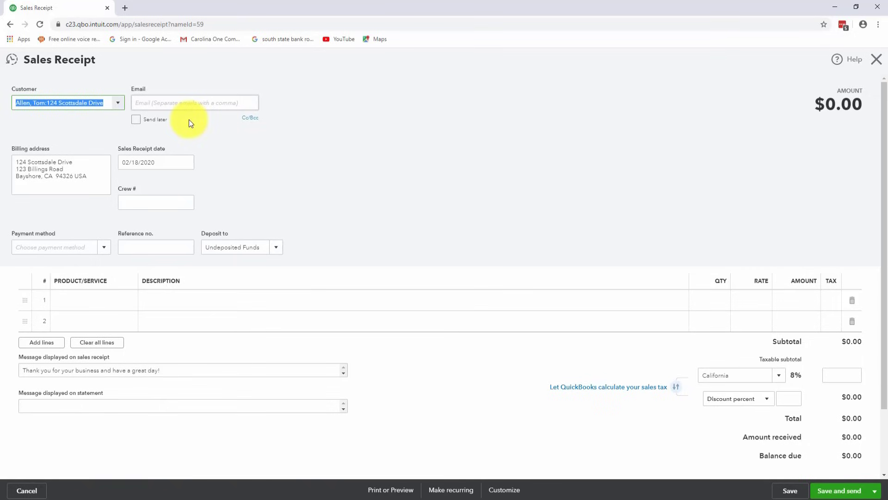
left_click(247, 120)
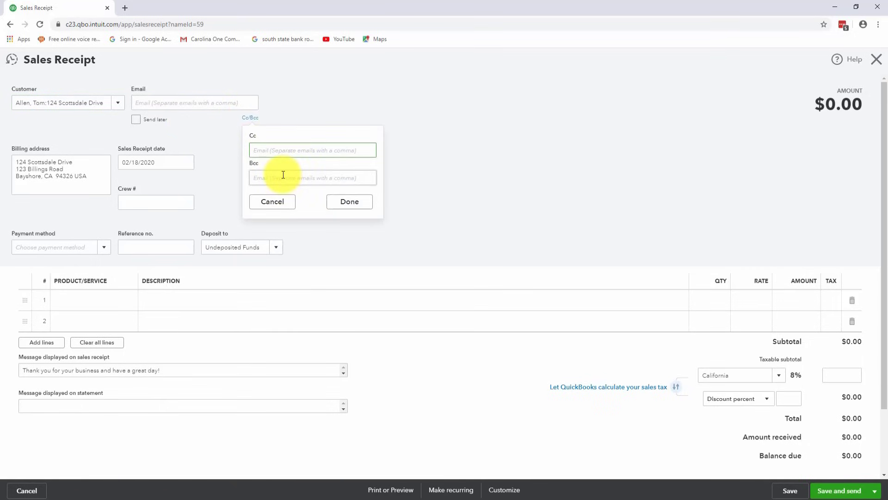
left_click(273, 202)
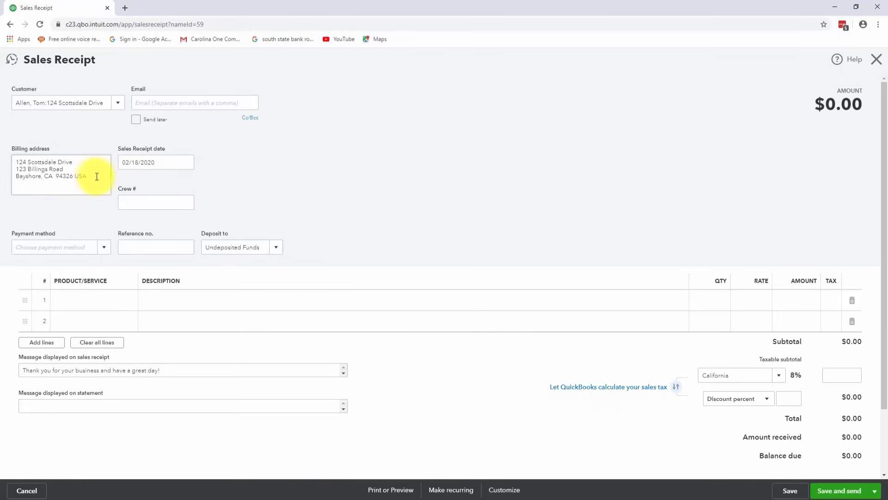
Pick February 12 in the receipt date calendar so it reads 02/12/2020
left_click(186, 165)
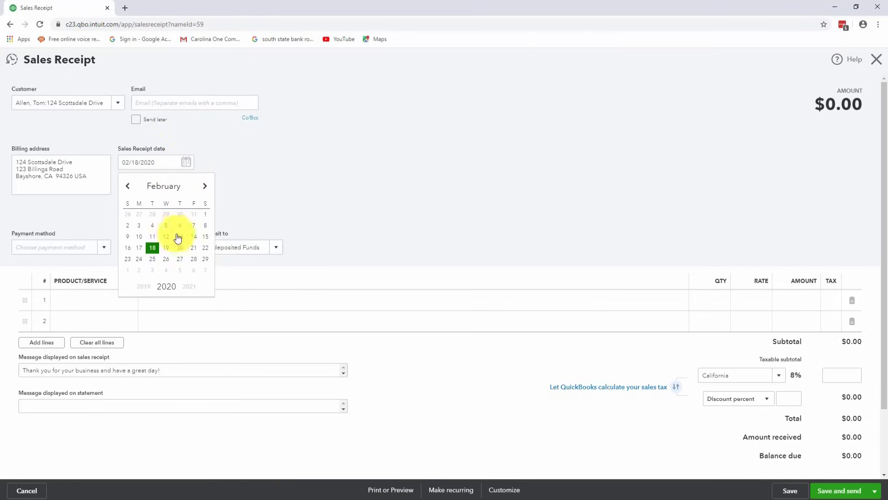
left_click(166, 237)
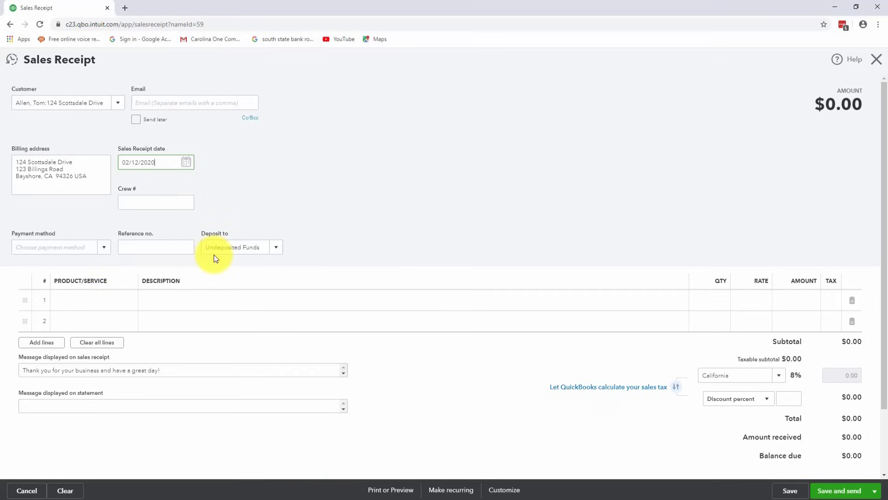
Choose Rocks as the first line's product, keeping the Garden Rocks description
left_click(105, 304)
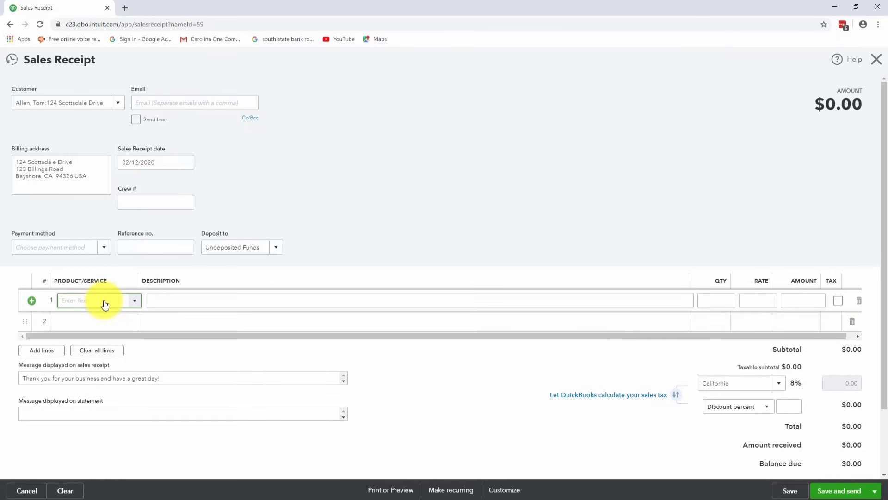
left_click(135, 303)
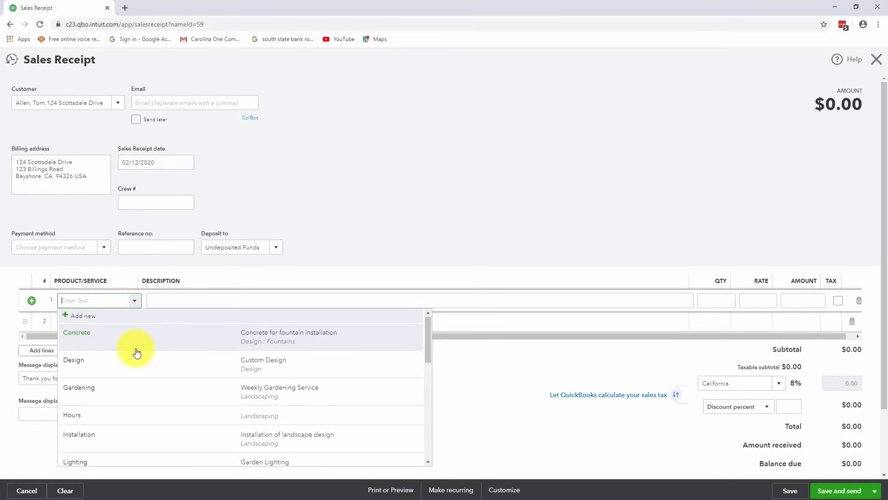
scroll(135, 345, "down", 3)
scroll(136, 353, "down", 2)
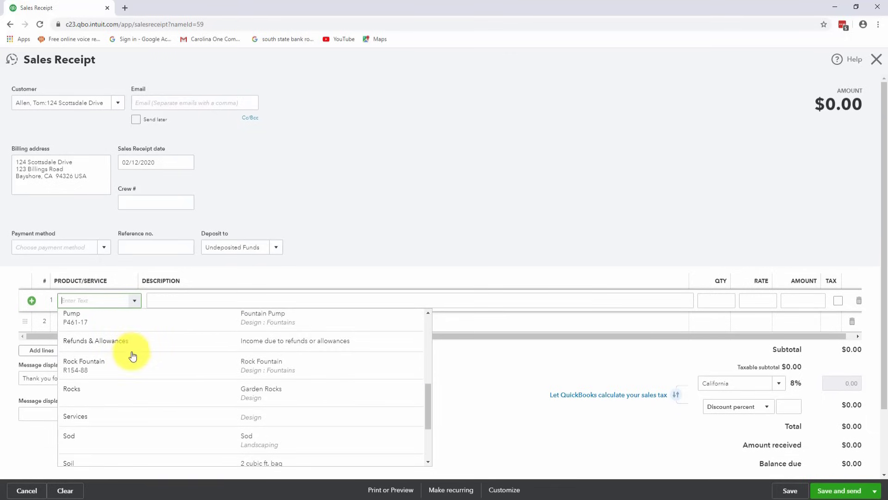
left_click(95, 397)
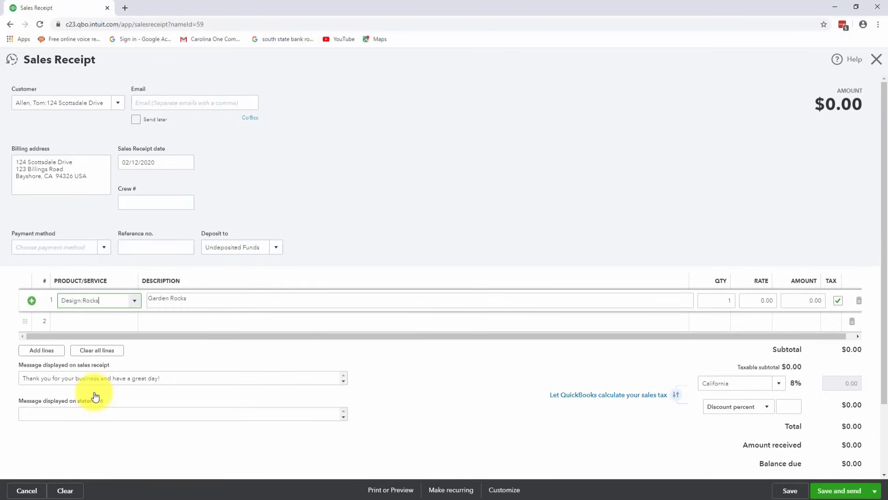
left_click(221, 302)
triple_click(220, 302)
left_click(220, 303)
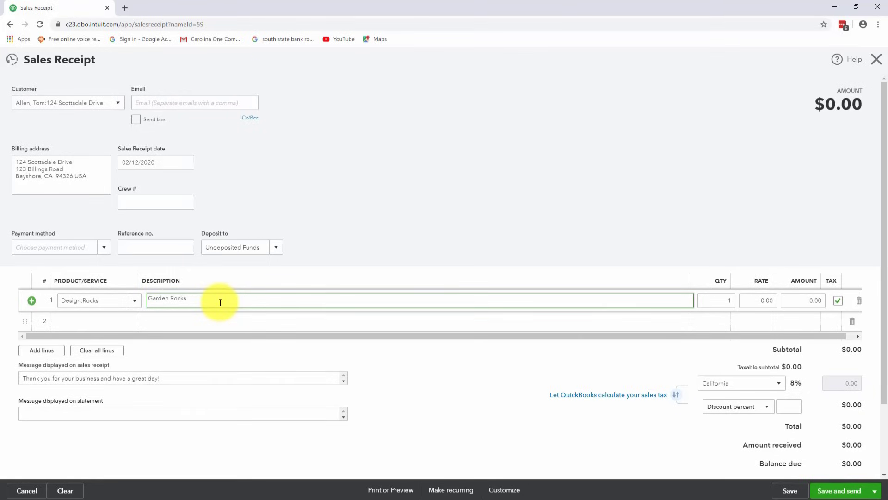
Enter quantity 3 and rate 25.00 on the Rocks line
left_click(717, 301)
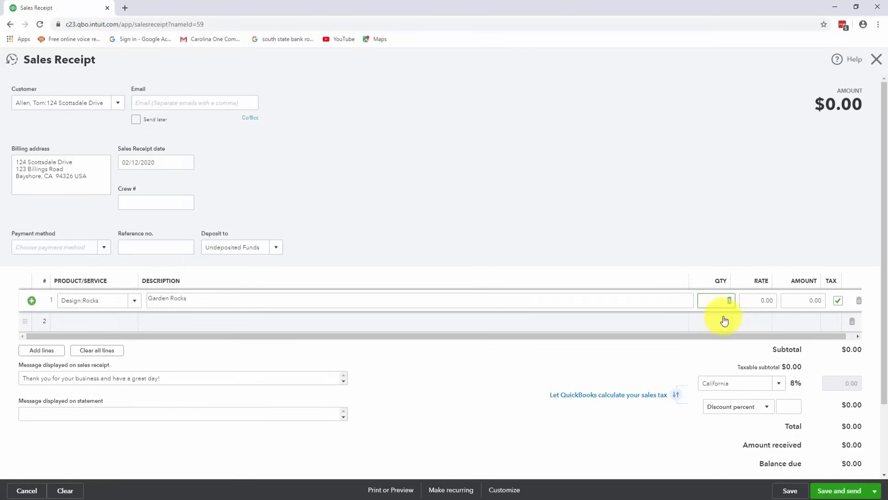
type("3")
key("Tab")
type("25.00")
key("Tab")
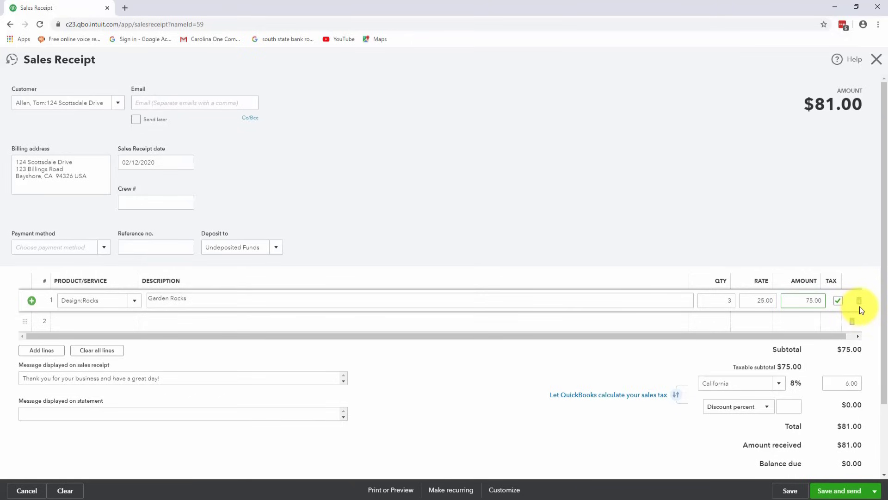
Add a second line with product Services and description 'Design Services'
left_click(107, 324)
left_click(134, 322)
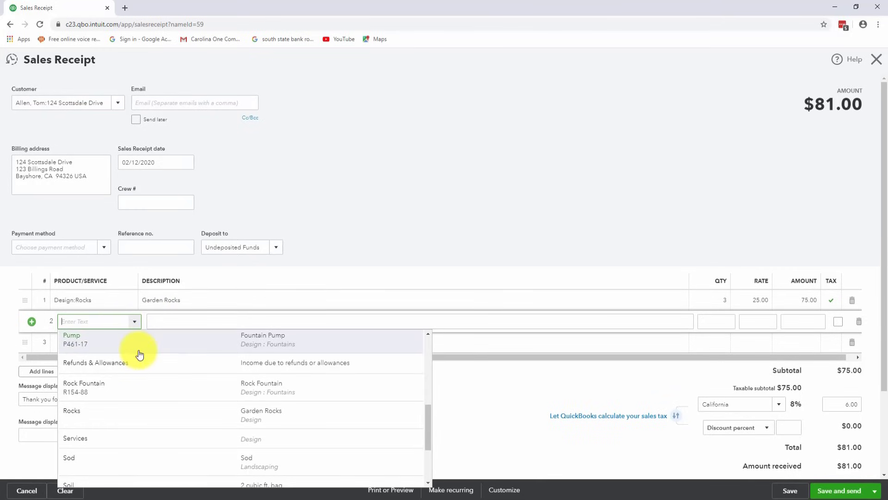
scroll(150, 387, "down", 2)
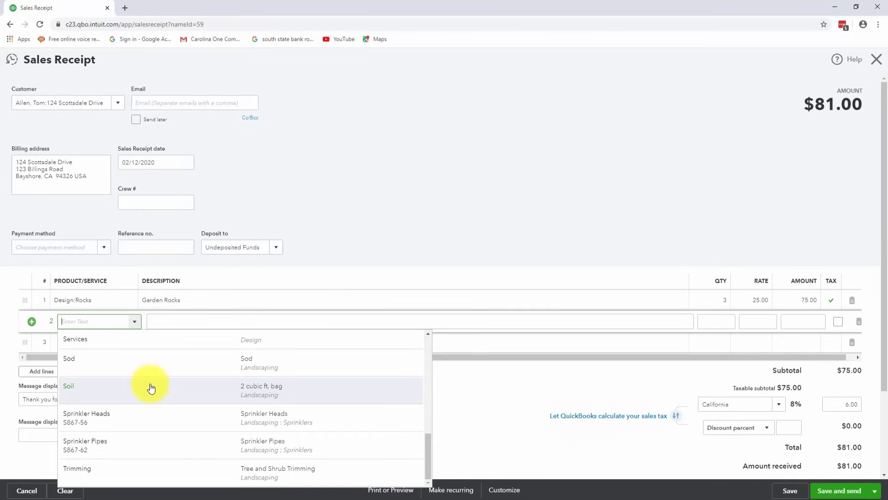
scroll(150, 390, "up", 1)
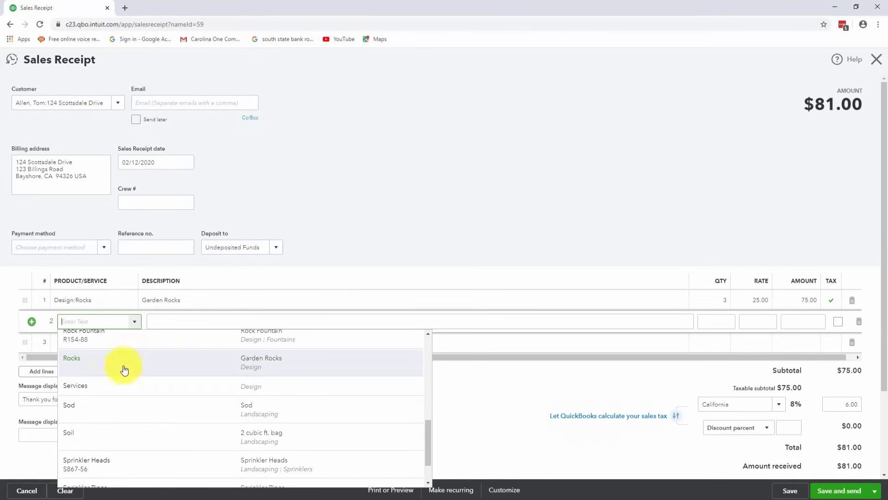
left_click(152, 387)
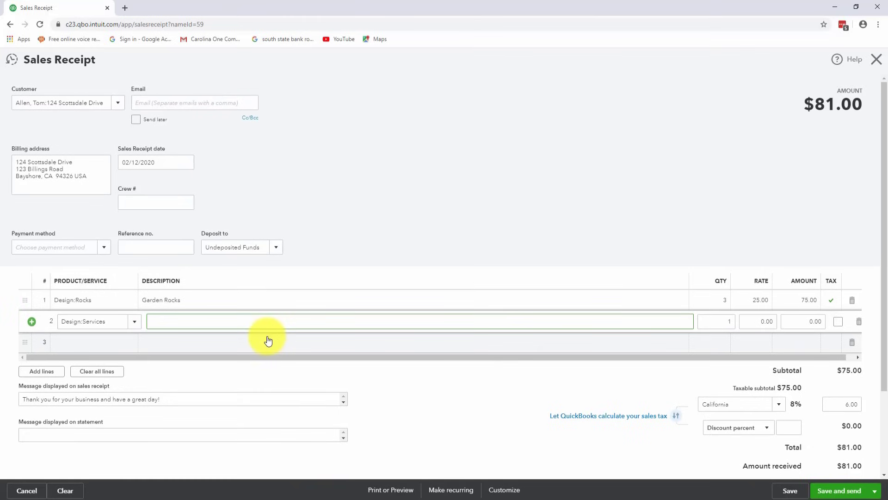
type("Design Services")
Give the Design Services line a 100.00 rate and leave it untaxed
key("Tab")
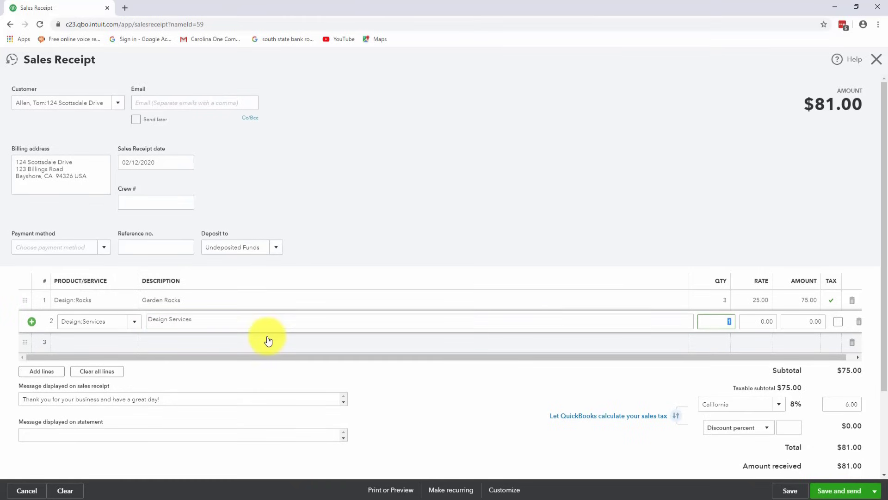
key("Tab")
type("100.0")
key("Tab")
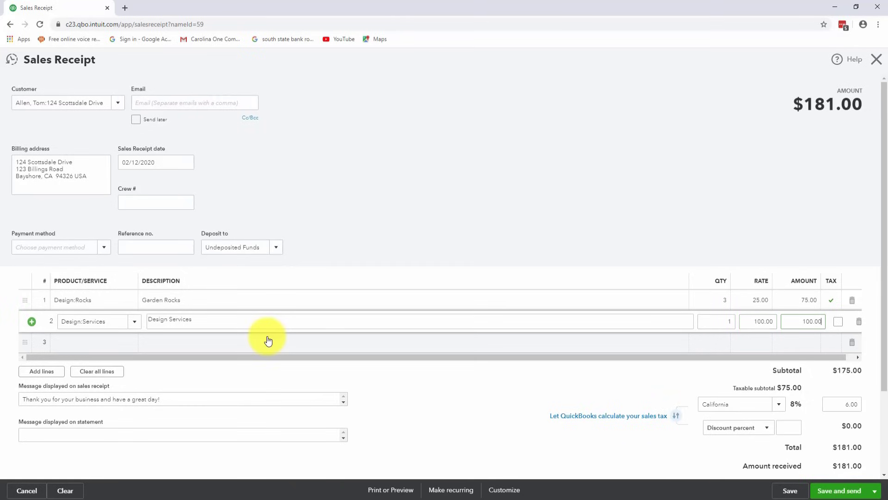
key("Tab")
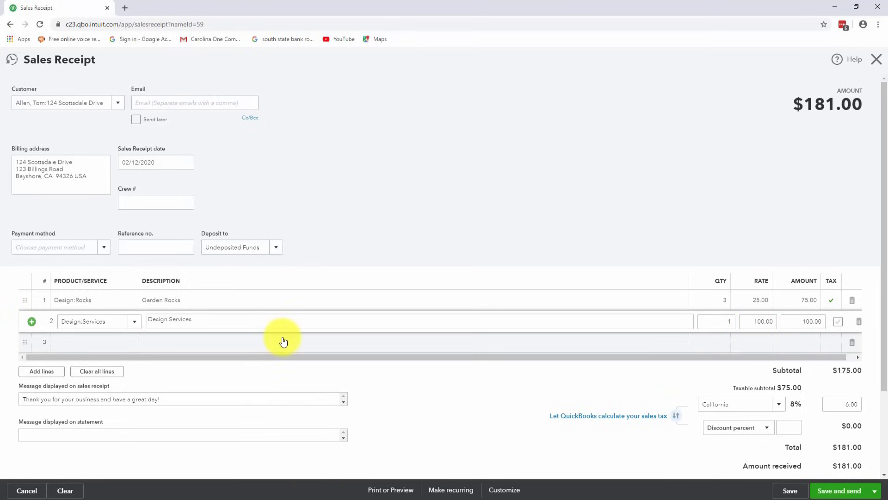
key("Tab")
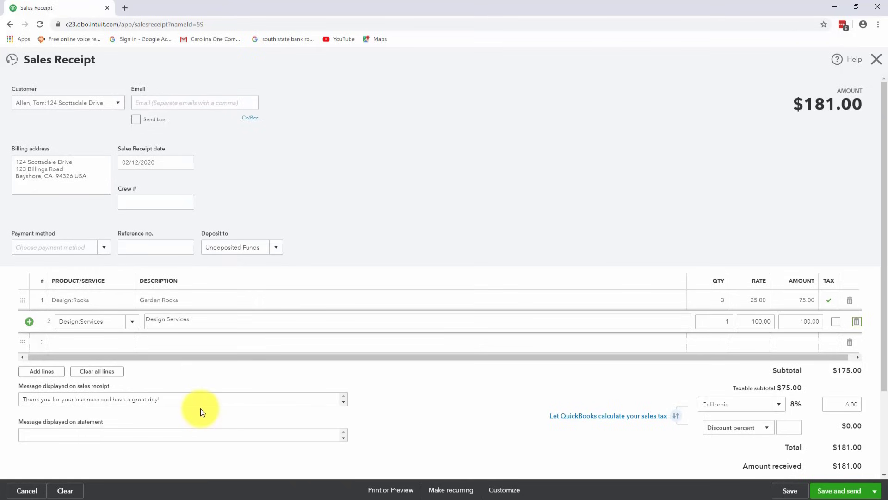
Keep California sales tax and enter a 10% discount percent, making the total $180.82
left_click(62, 435)
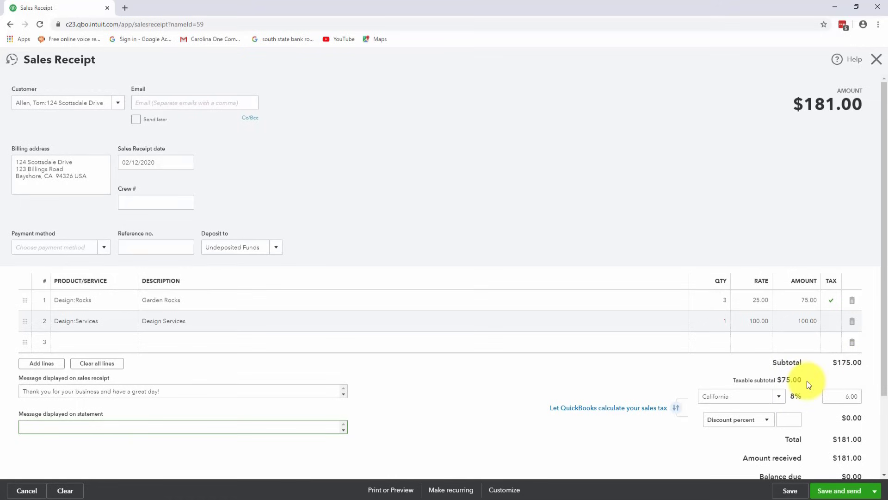
left_click(780, 397)
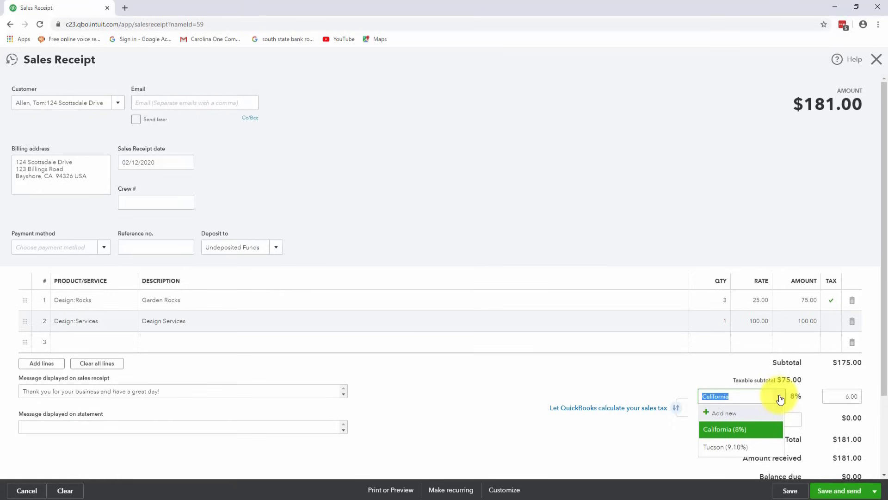
left_click(781, 399)
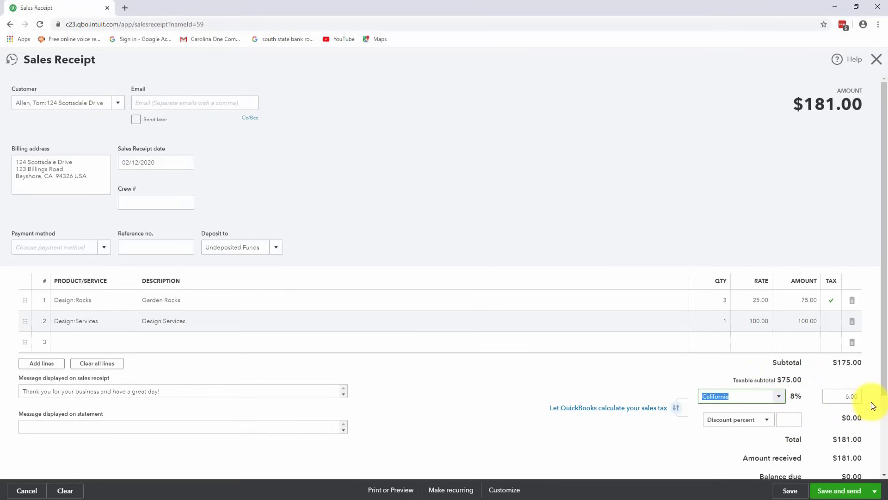
left_click(768, 421)
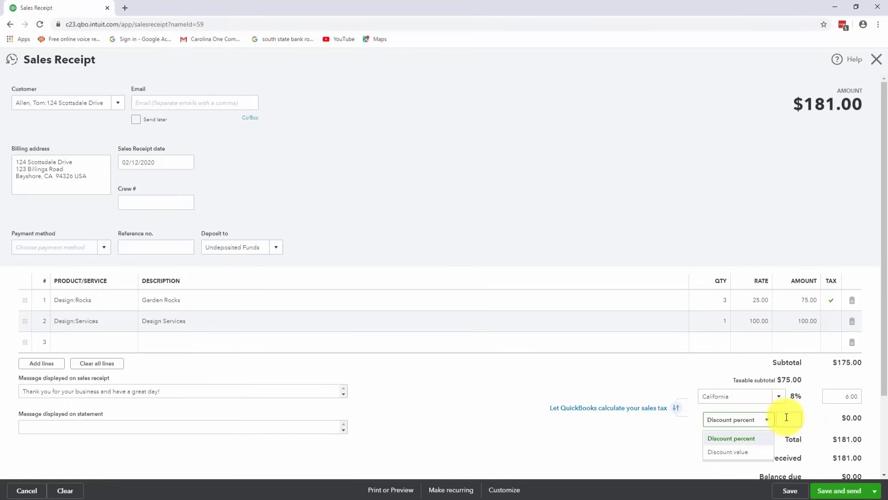
left_click(789, 419)
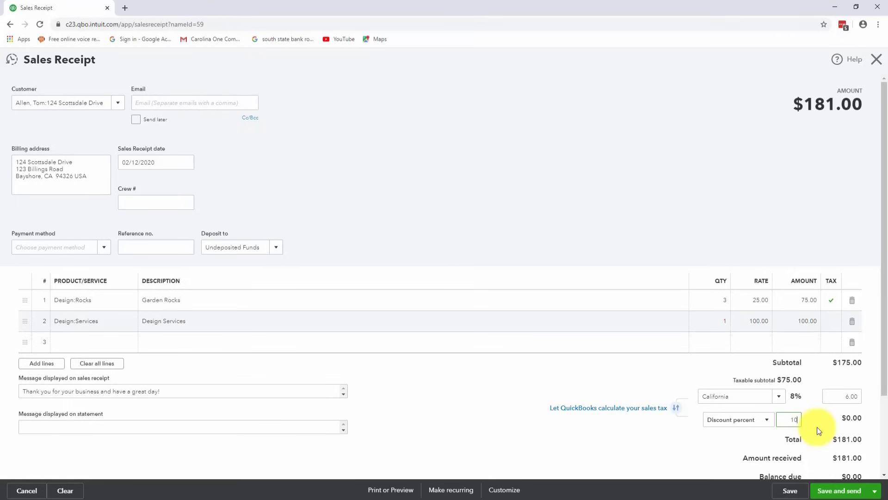
type("10%")
key("Tab")
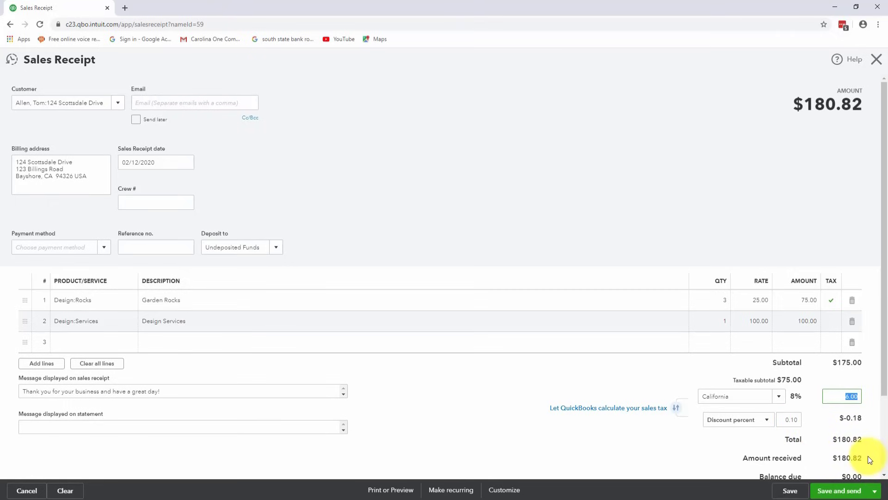
left_click_drag(884, 392, 886, 425)
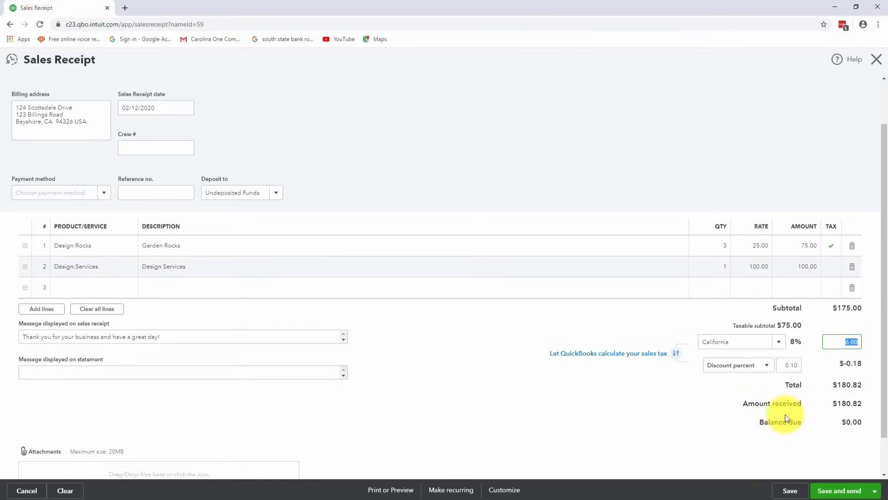
Set payment method to Check with reference number 234
left_click(89, 192)
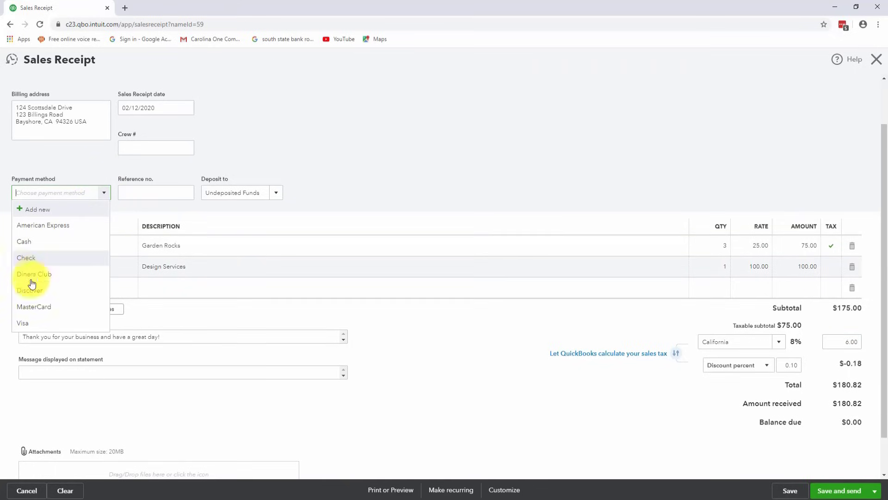
left_click(35, 327)
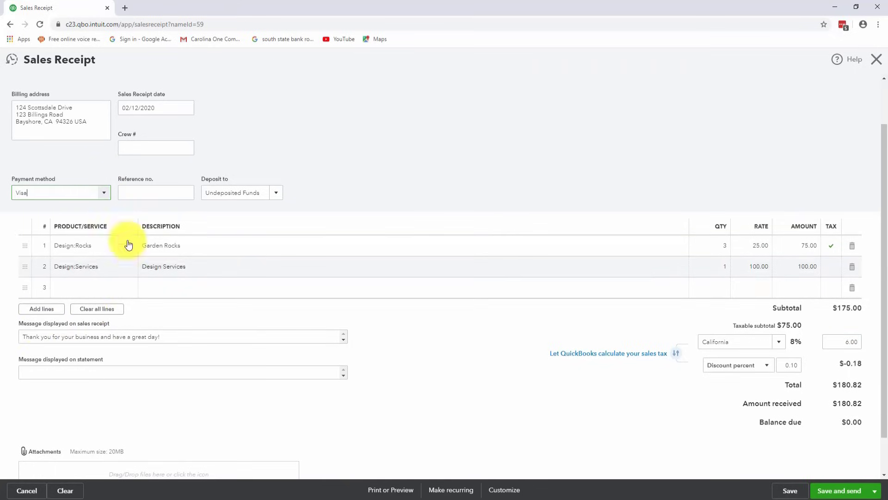
left_click(98, 195)
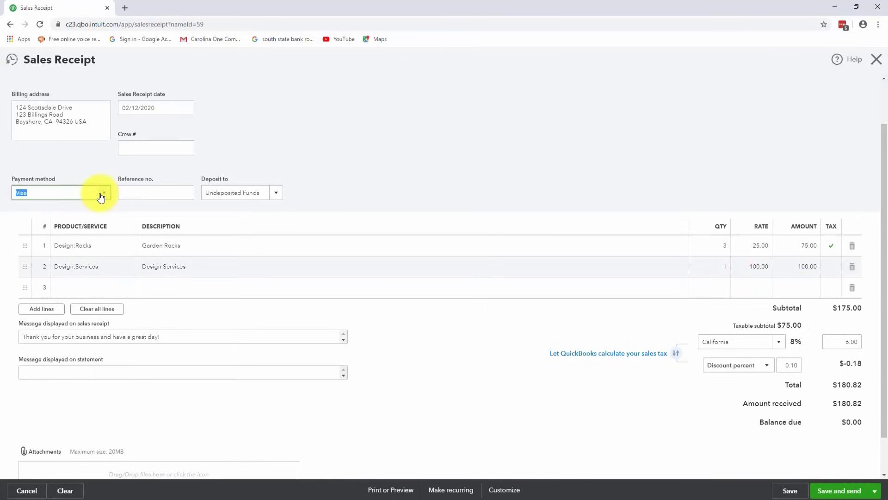
left_click(43, 257)
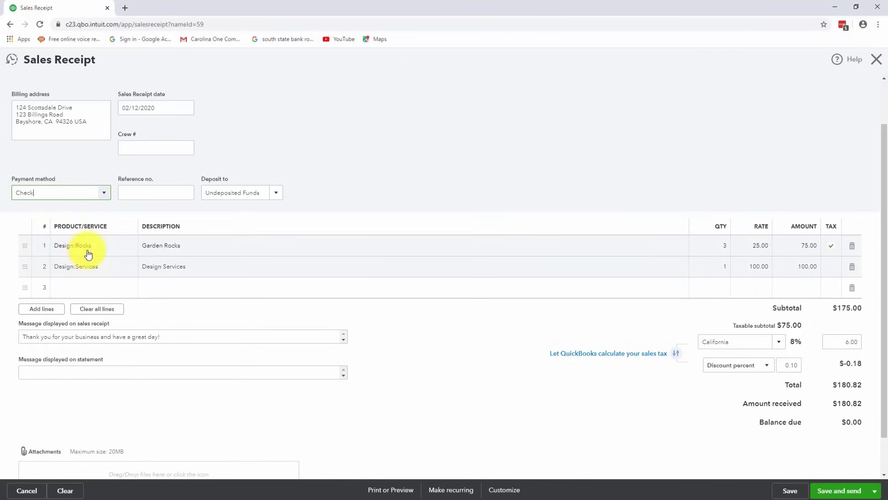
left_click(129, 193)
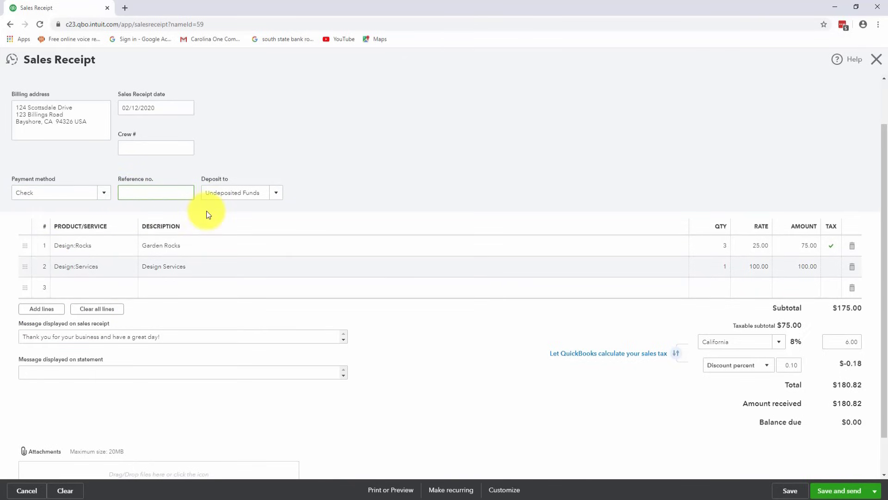
type("234")
key("Tab")
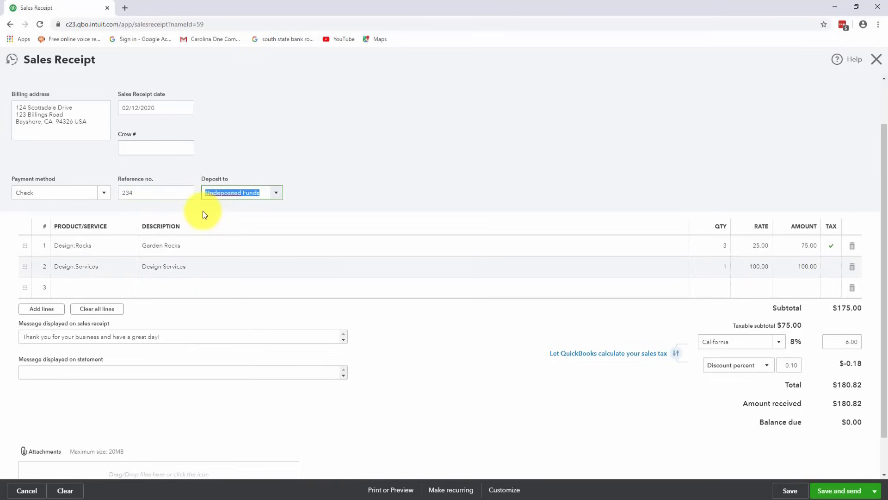
Leave the Deposit to account as Undeposited Funds
left_click(276, 193)
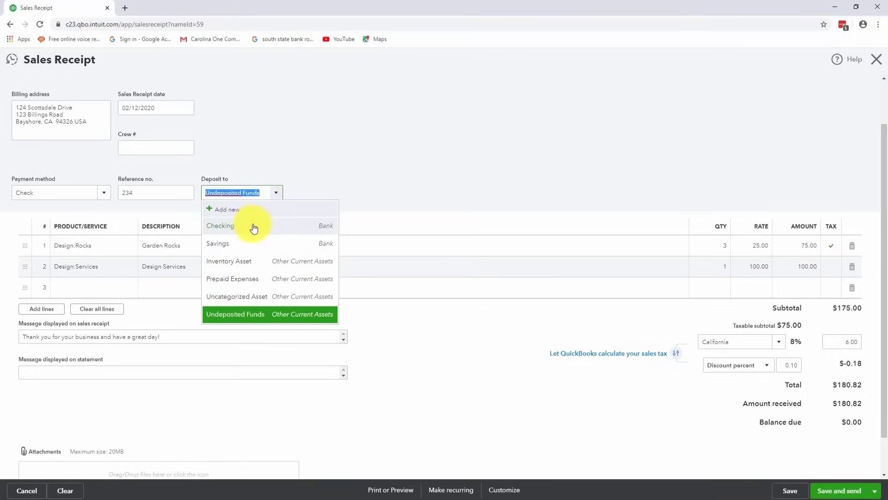
left_click(307, 180)
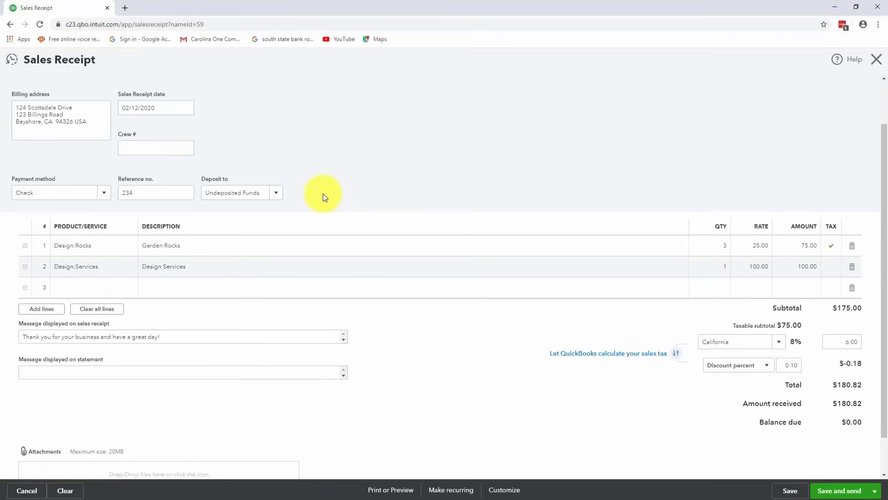
left_click(278, 193)
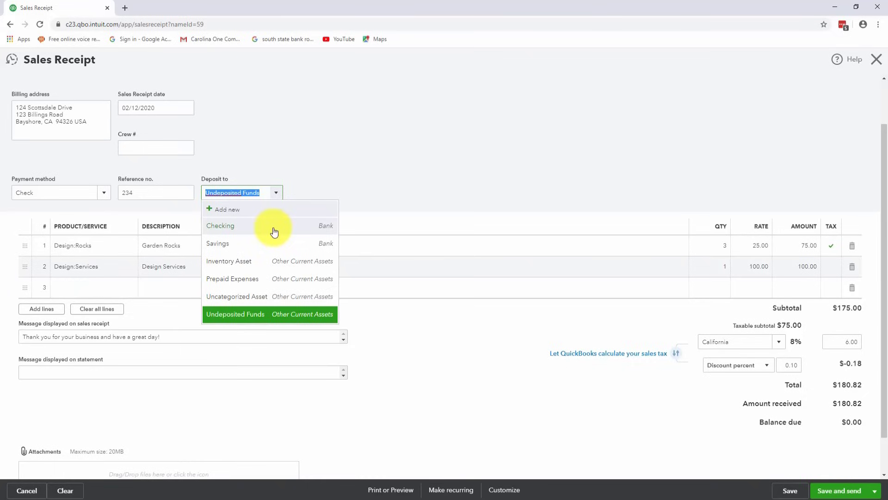
left_click(392, 179)
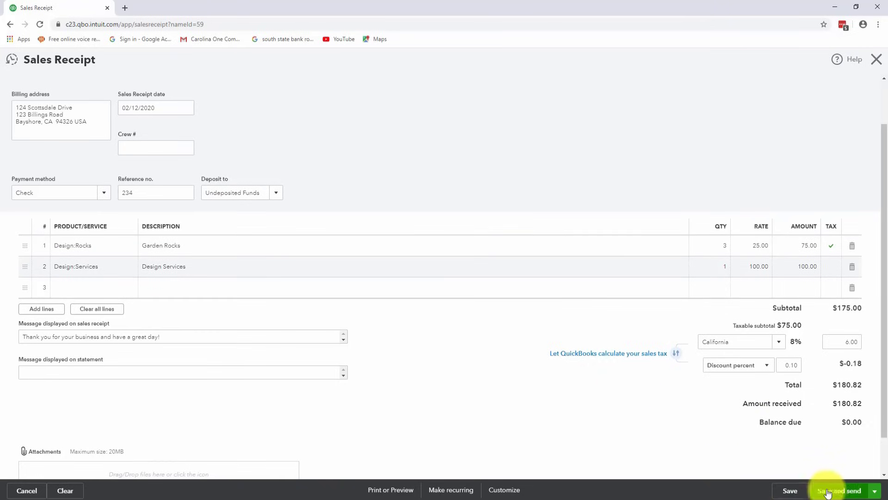
left_click(875, 493)
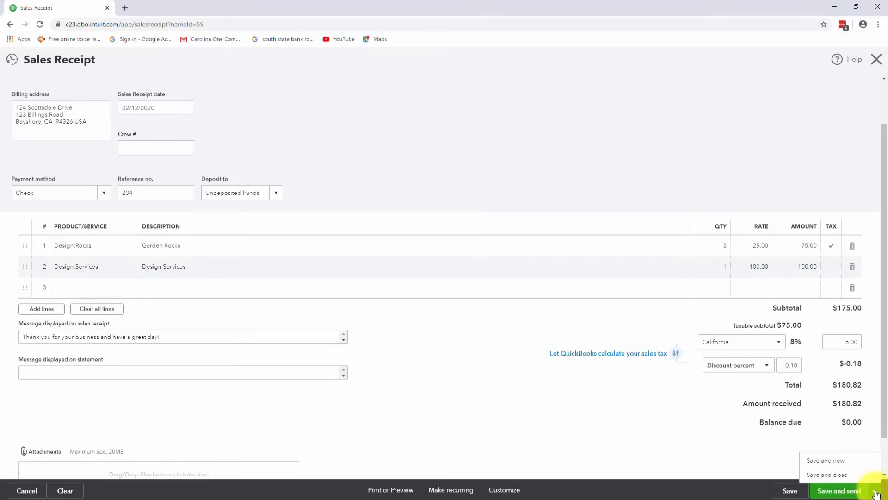
Save and close the receipt, then review receipt 1041 ($180.82, Paid) from All Sales
left_click(836, 475)
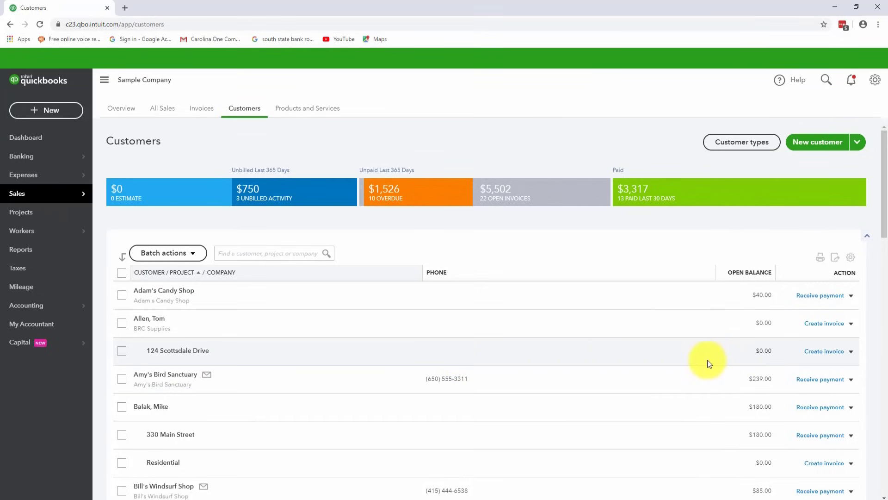
left_click(167, 112)
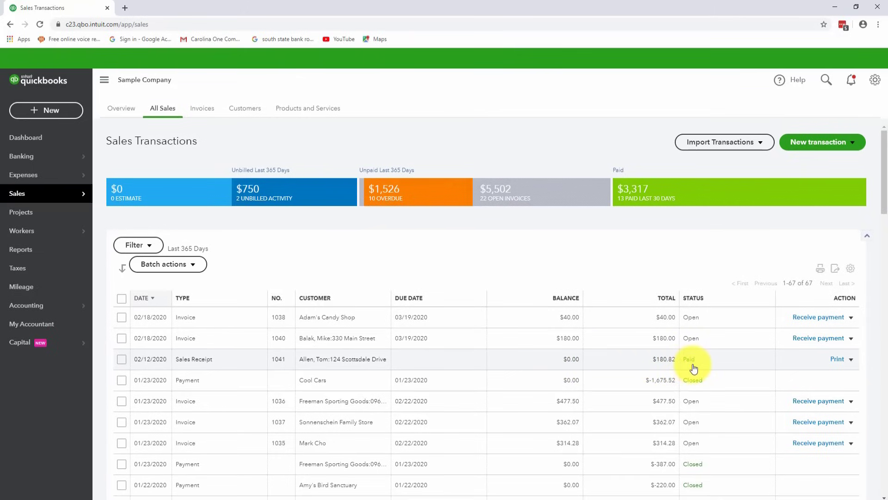
left_click(851, 360)
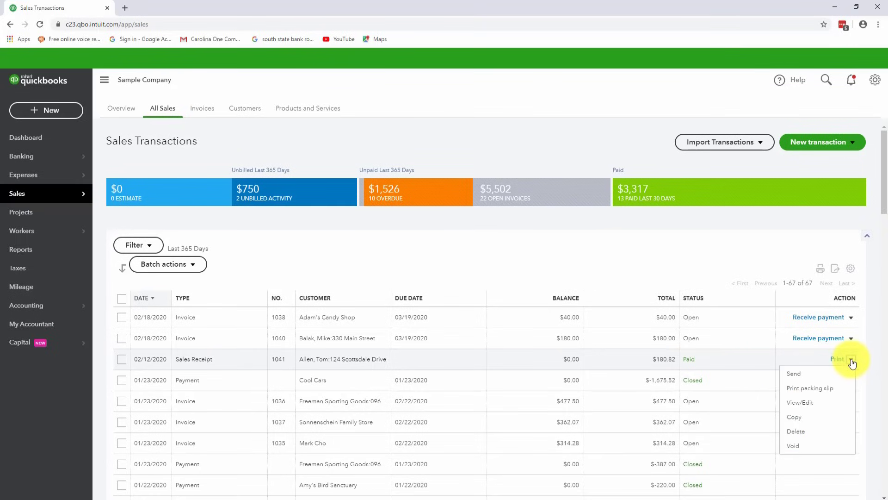
left_click(800, 403)
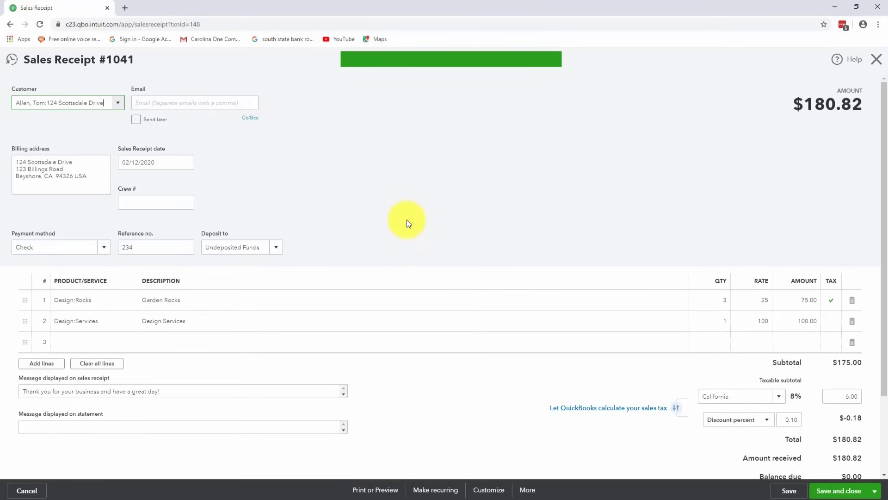
left_click(876, 59)
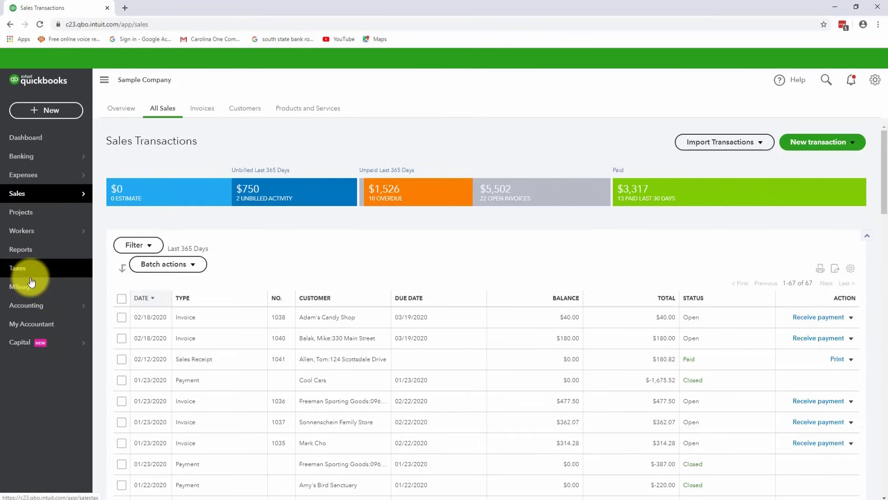
Open Chart of Accounts from the Accounting menu and show the full account list
mouse_move(35, 311)
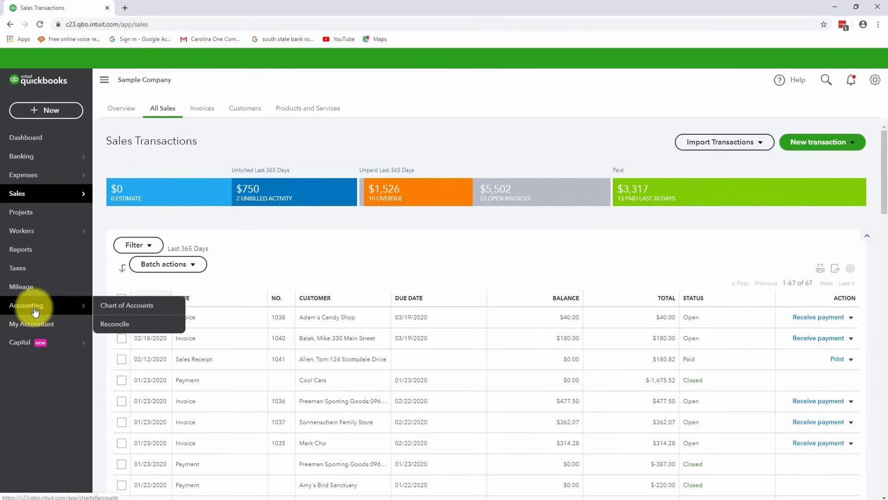
left_click(107, 306)
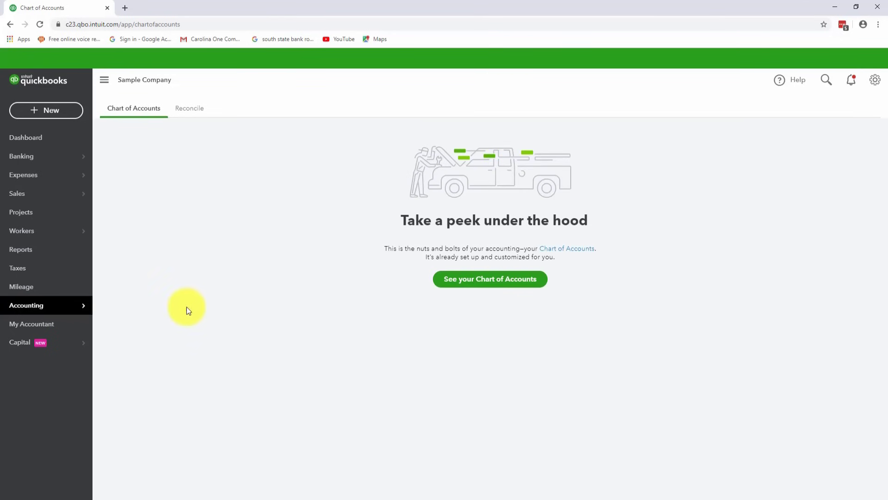
left_click(471, 280)
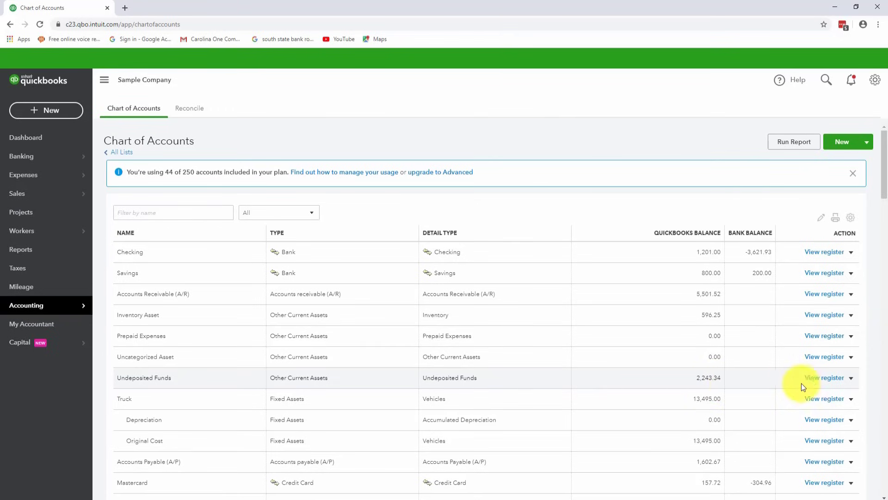
Open the Undeposited Funds register and inspect the 02/12/2020 $180.82 sales receipt entry
left_click(840, 379)
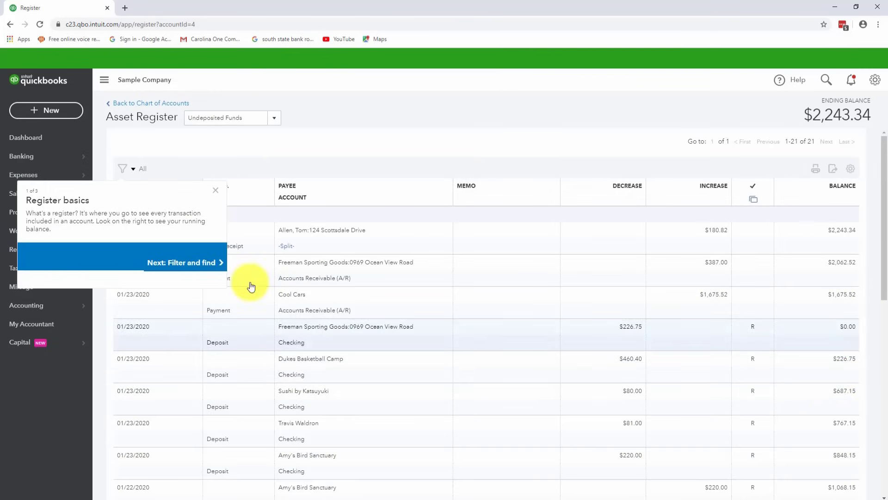
left_click(216, 190)
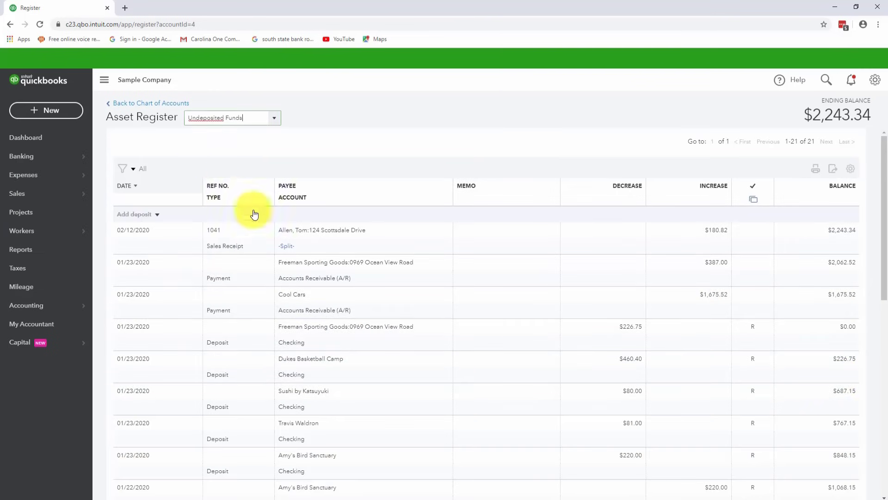
left_click(691, 241)
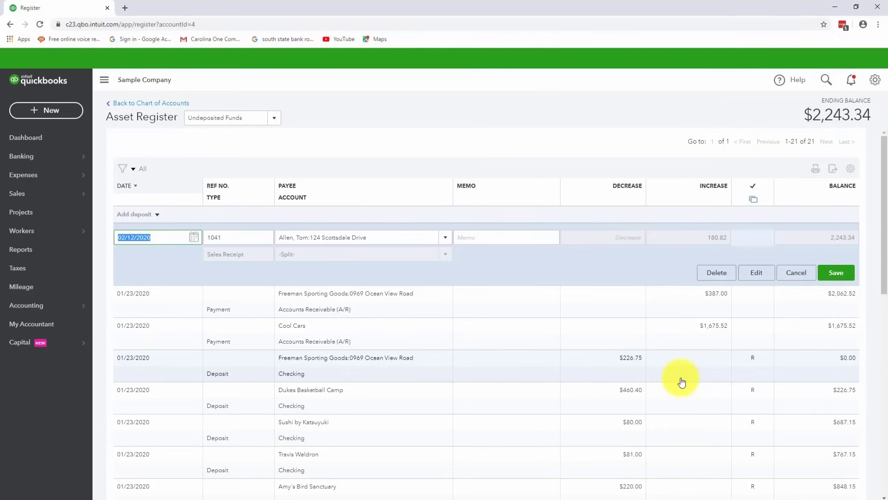
left_click(795, 272)
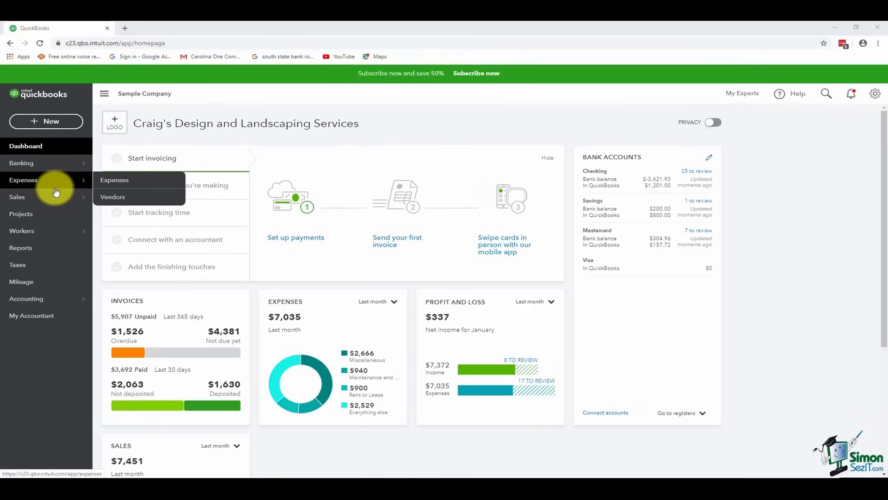
From the Customers list, create a new invoice for Bill's Windsurf Shop
mouse_move(54, 203)
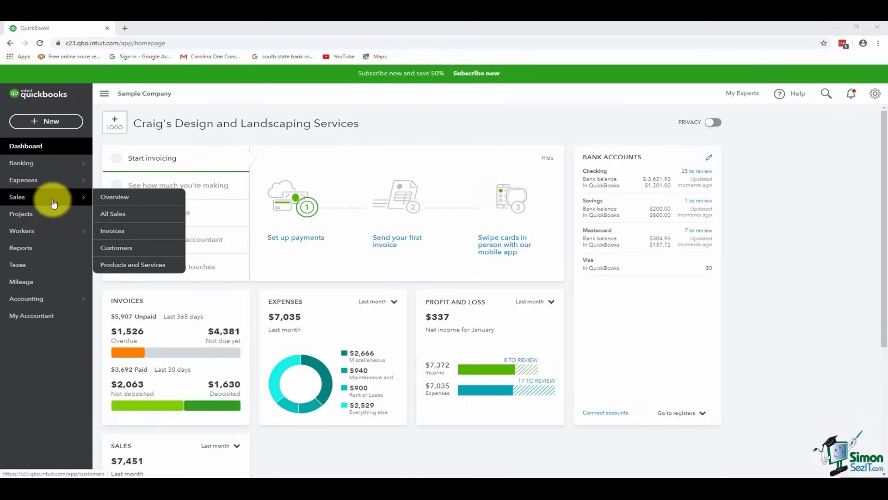
left_click(142, 232)
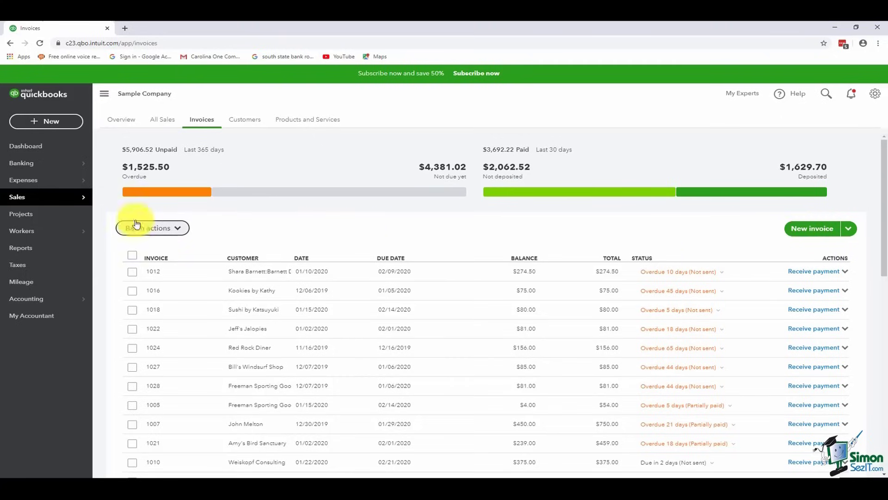
mouse_move(49, 196)
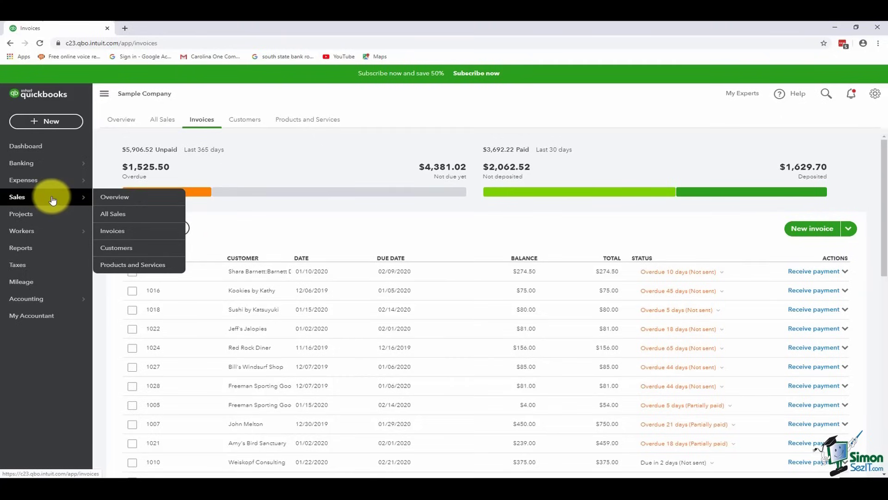
left_click(114, 250)
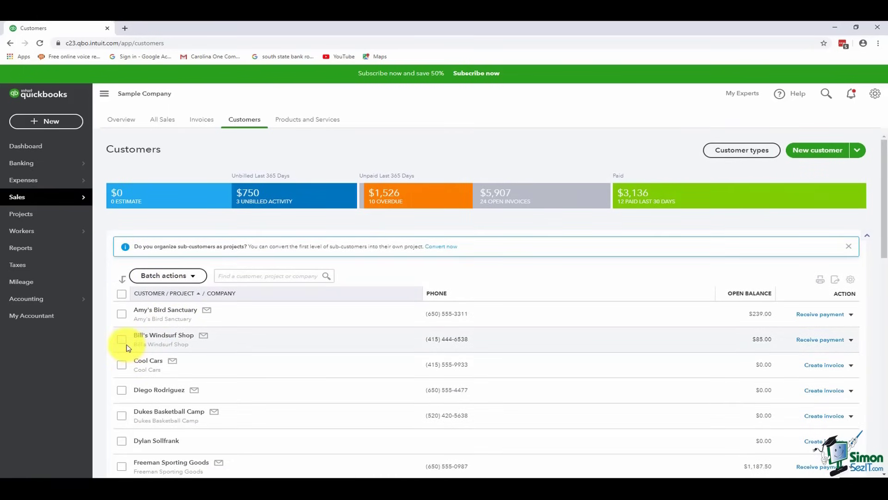
left_click(126, 343)
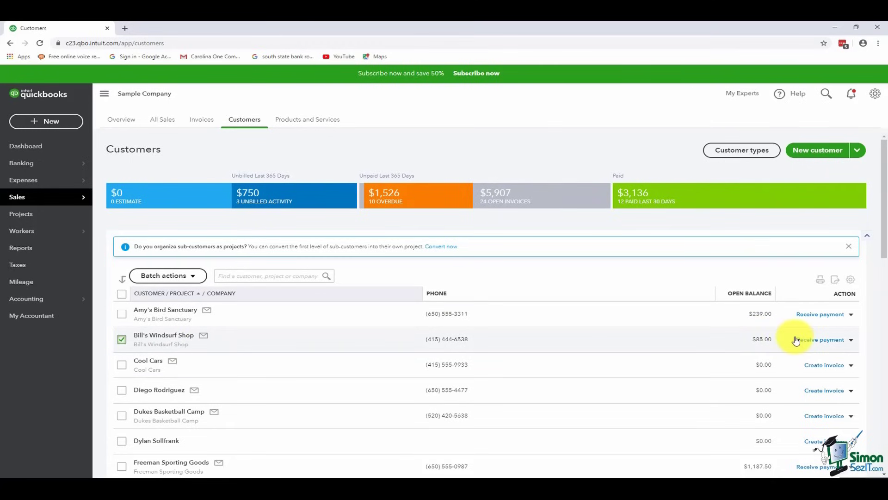
left_click(851, 341)
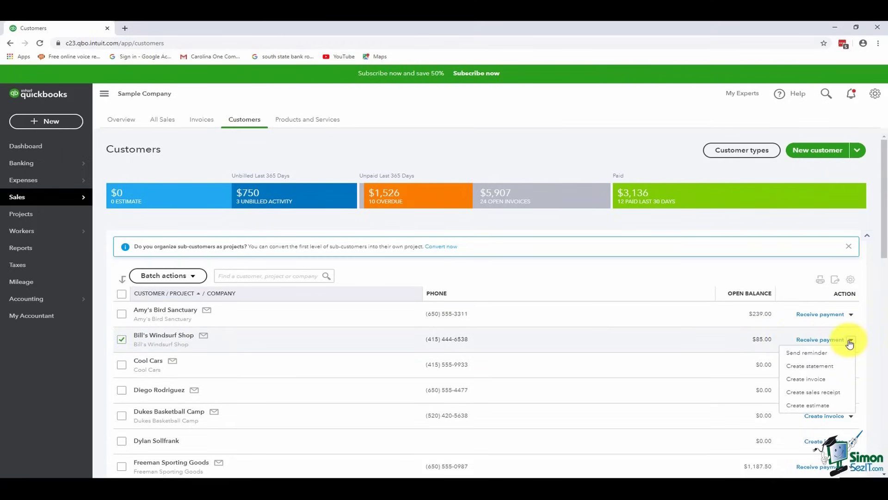
left_click(815, 382)
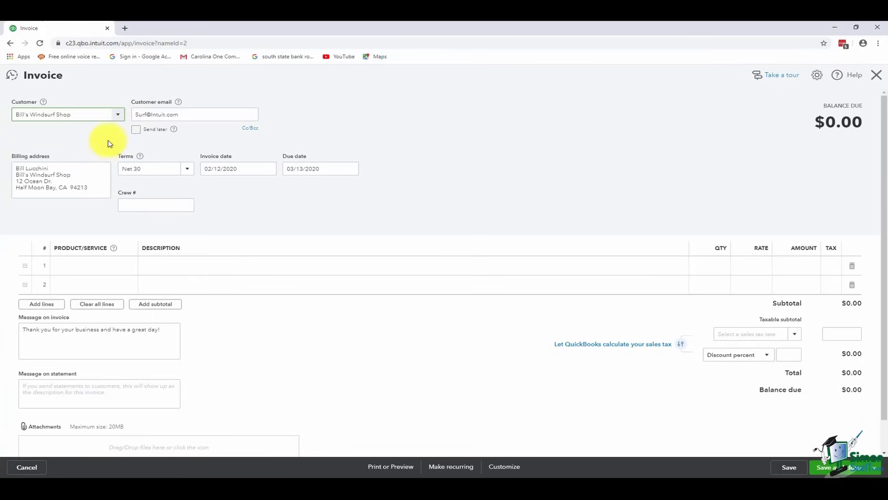
Bill the invoice to the 55 Twin Lane sub-customer under Freeman Sporting Goods
left_click(119, 119)
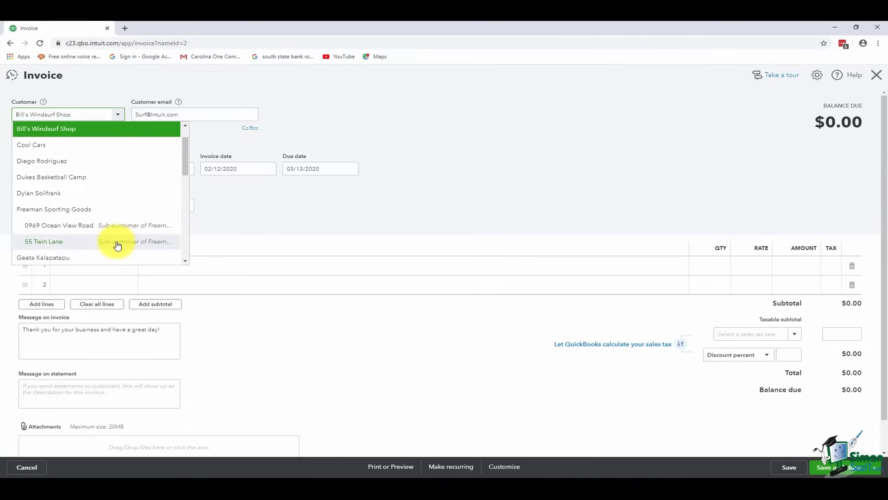
left_click(117, 244)
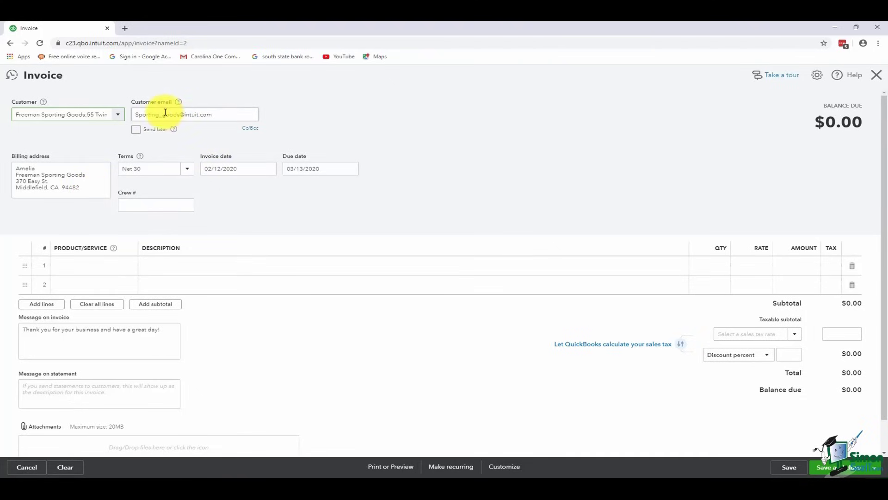
Dismiss the Cc/Bcc email fields and leave the invoice unmarked for sending later
left_click(251, 130)
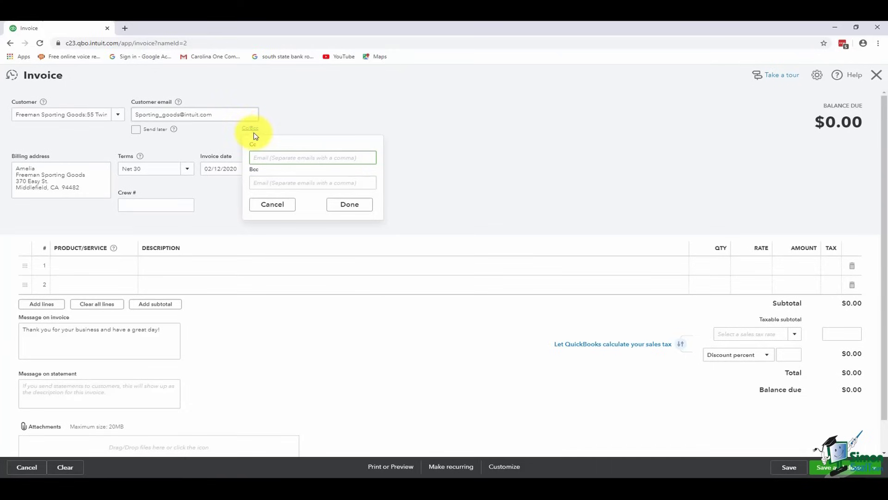
left_click(270, 207)
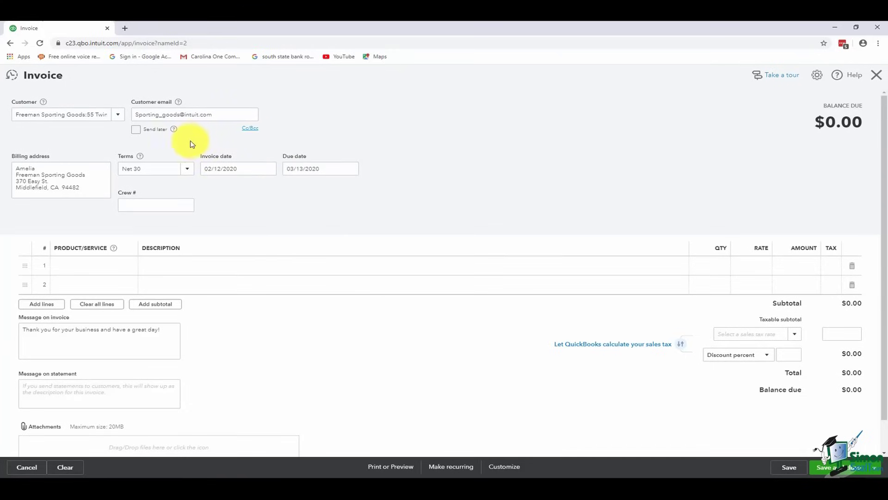
left_click(136, 130)
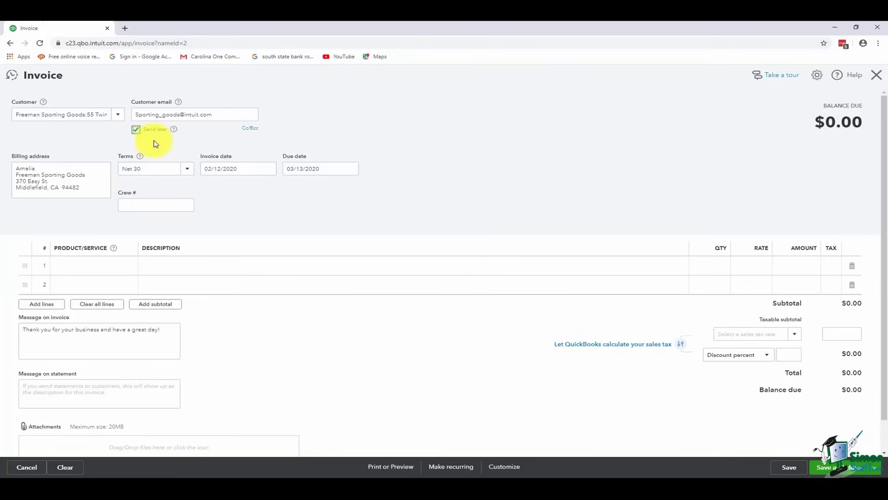
left_click(136, 129)
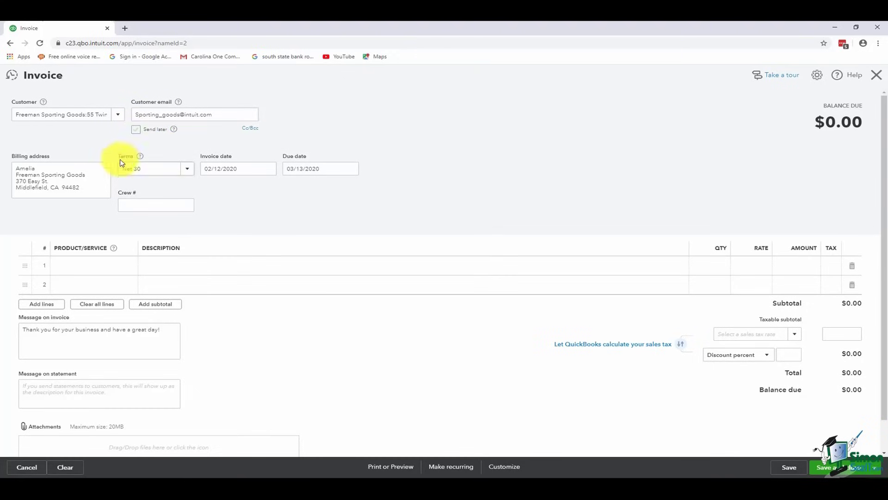
left_click(88, 188)
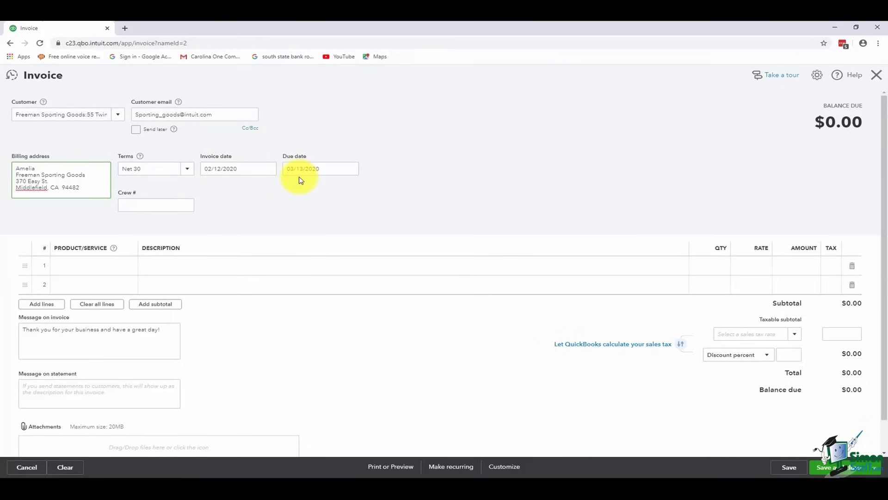
Set the invoice terms to Net 10 and enter crew number 1235
left_click(187, 169)
left_click(145, 216)
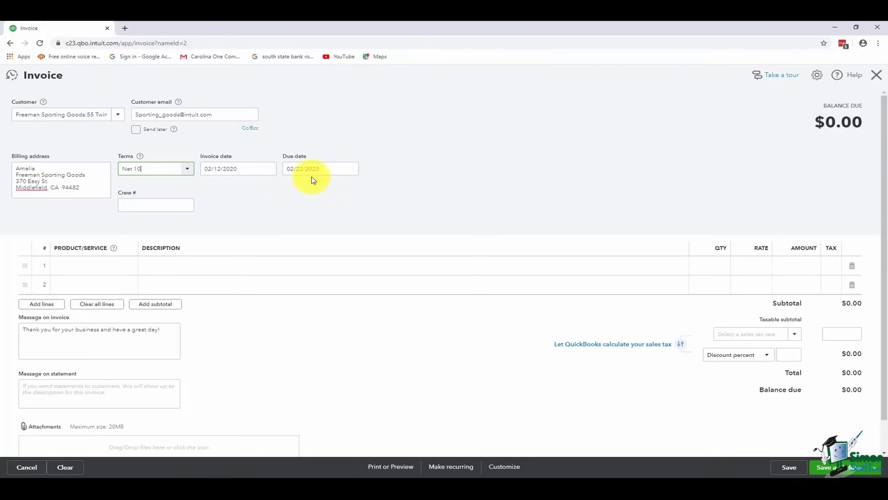
left_click(177, 206)
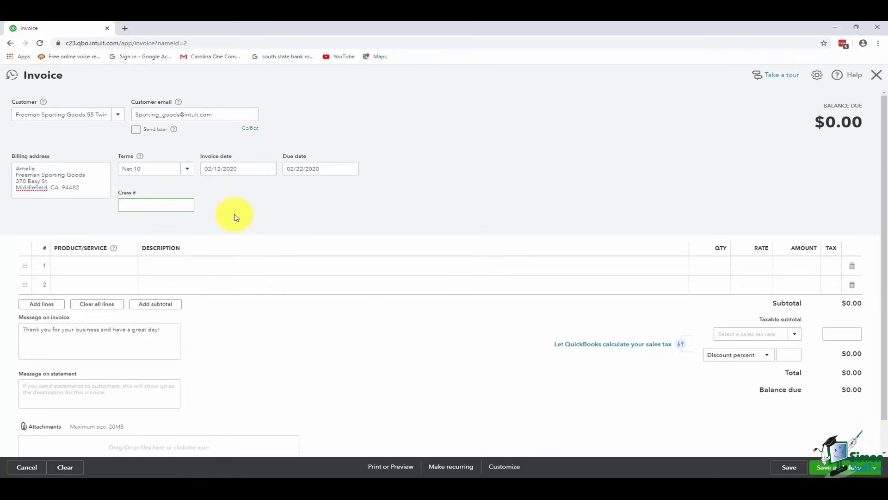
type("1235")
left_click(124, 267)
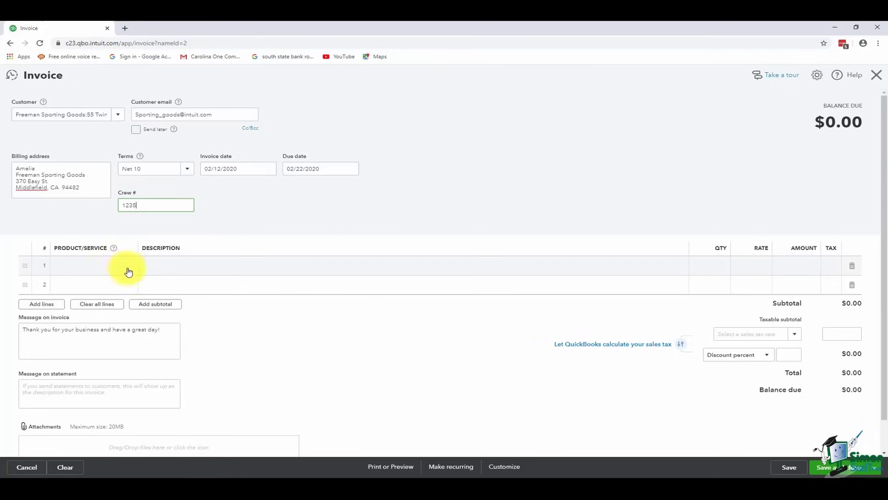
Add Landscaping:Installation to line 1 at a rate of 200, left non-taxable
left_click(132, 266)
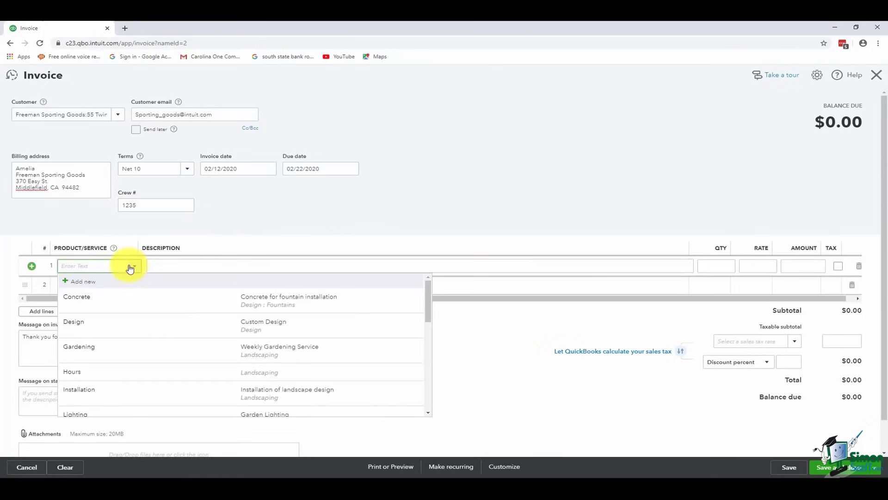
left_click(94, 398)
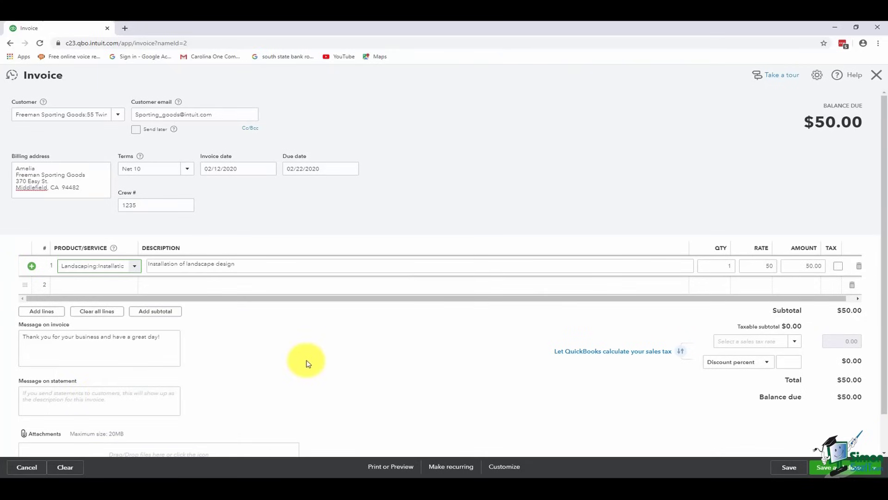
left_click(768, 265)
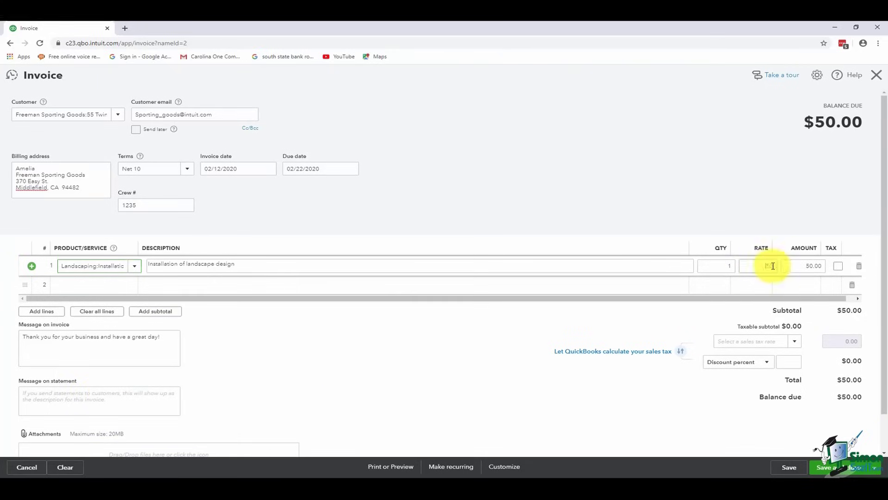
type("200")
left_click(812, 269)
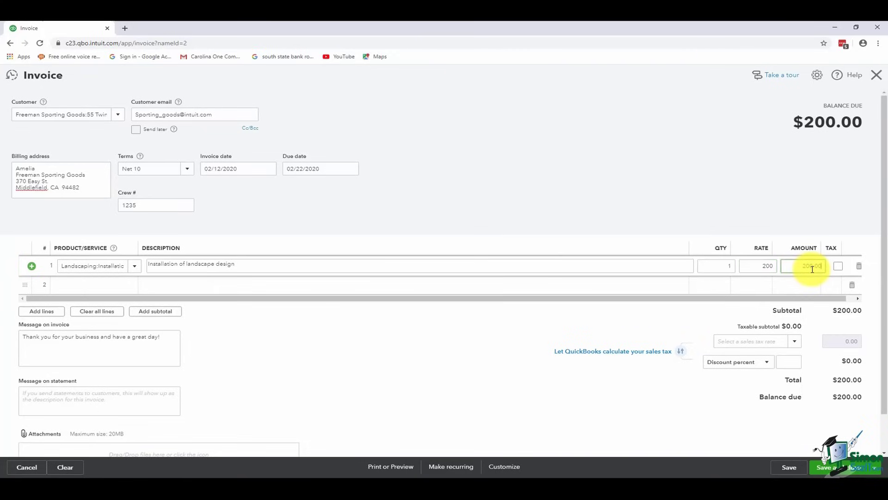
left_click(863, 283)
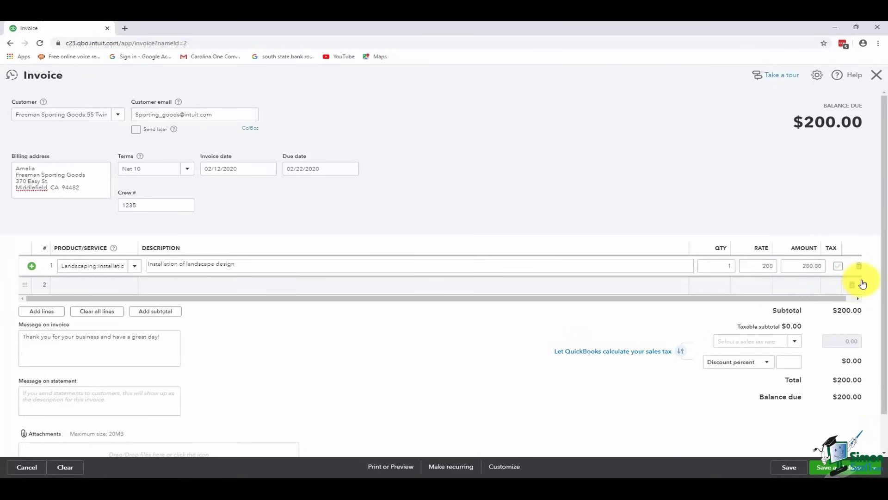
left_click(840, 270)
left_click(840, 267)
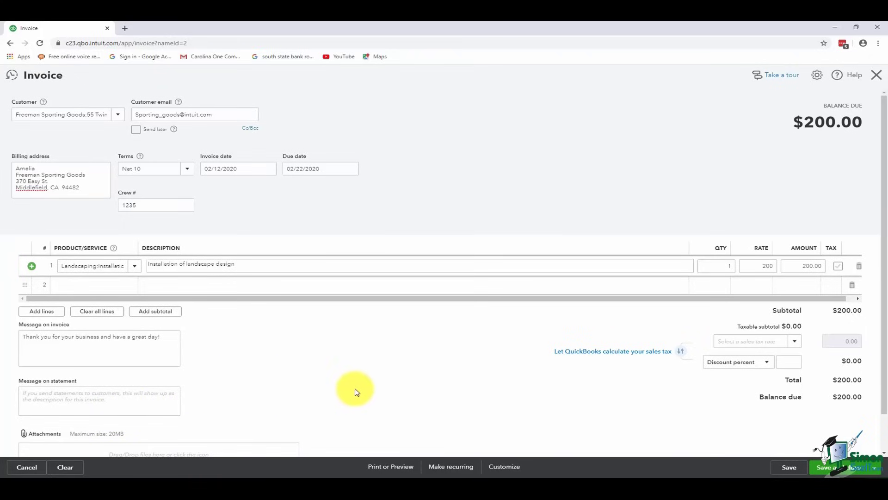
left_click_drag(882, 323, 886, 356)
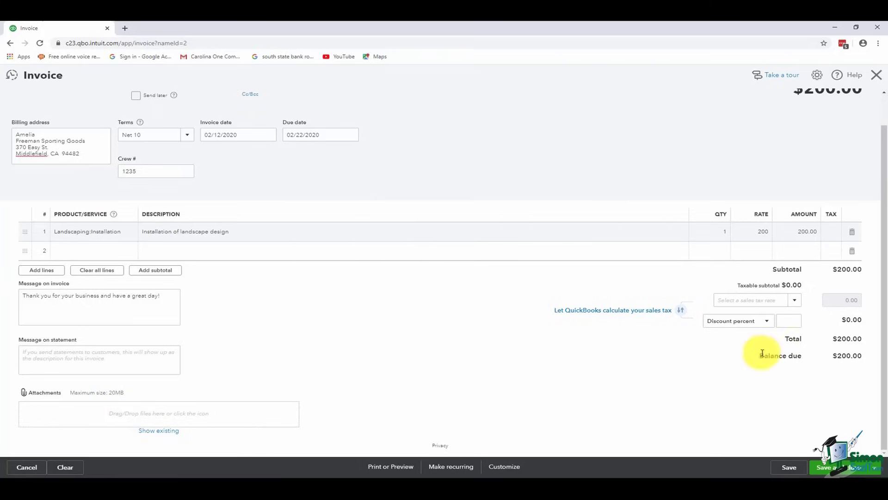
Apply a $25.00 discount value for a $175.00 total, then save and close invoice 1042
left_click(768, 322)
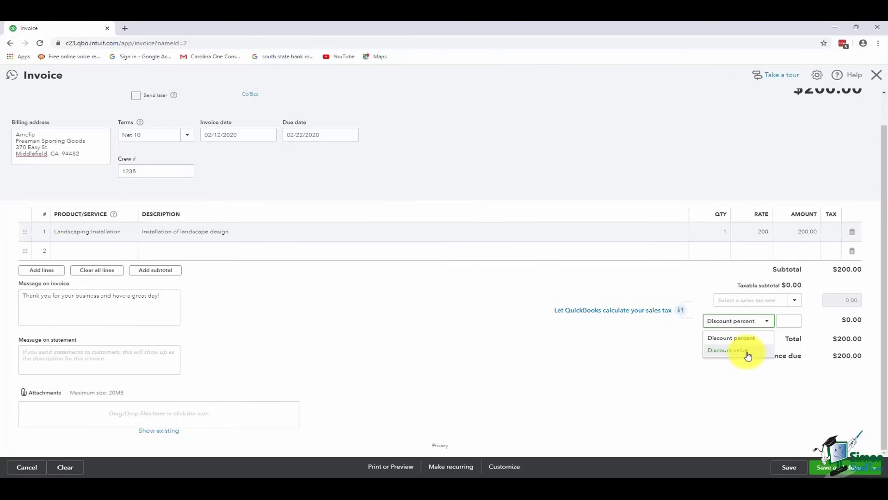
left_click(748, 352)
left_click(788, 322)
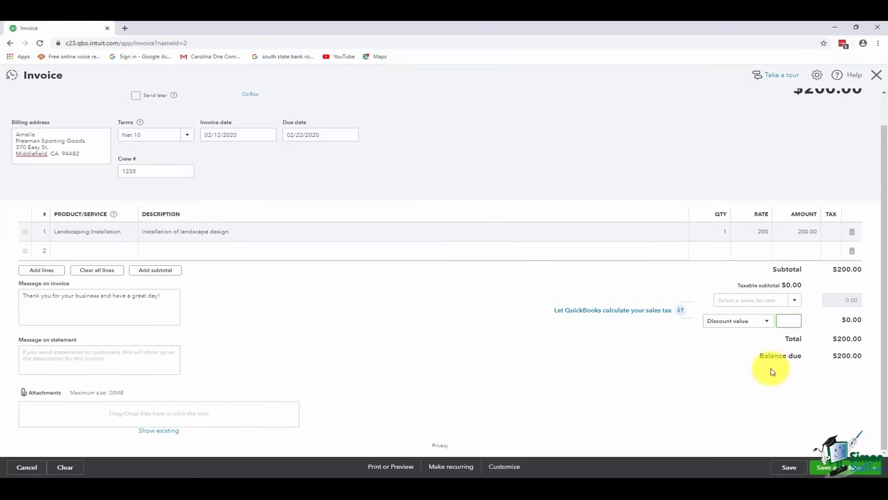
type("25.00")
key("Tab")
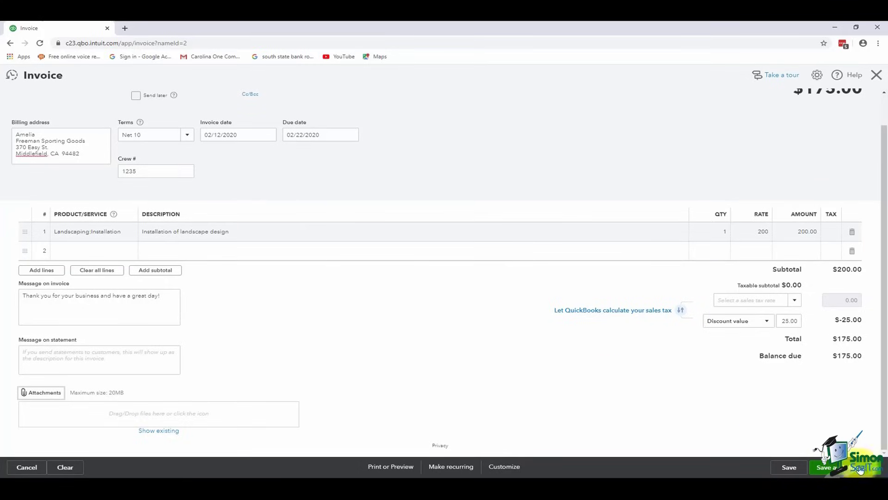
left_click(874, 468)
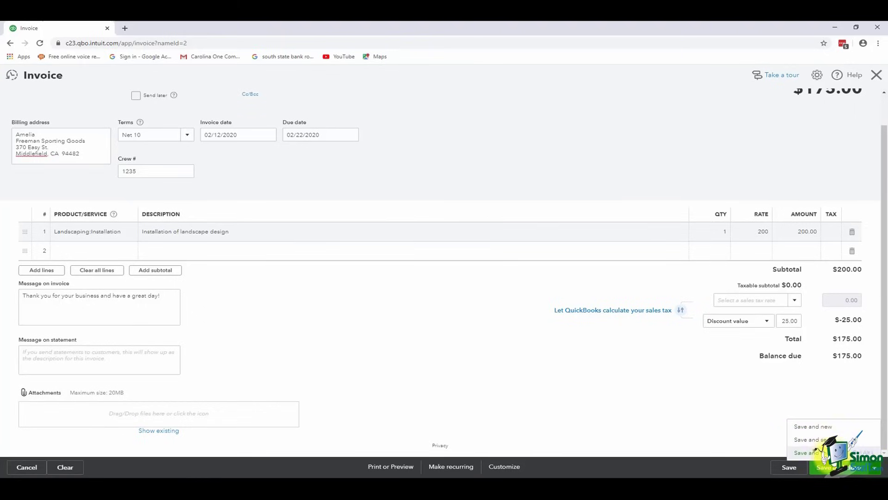
left_click(824, 454)
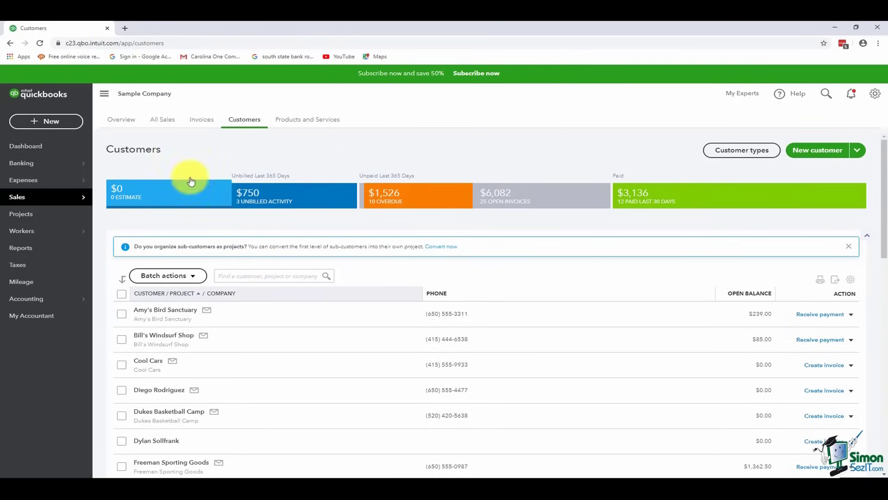
left_click(197, 121)
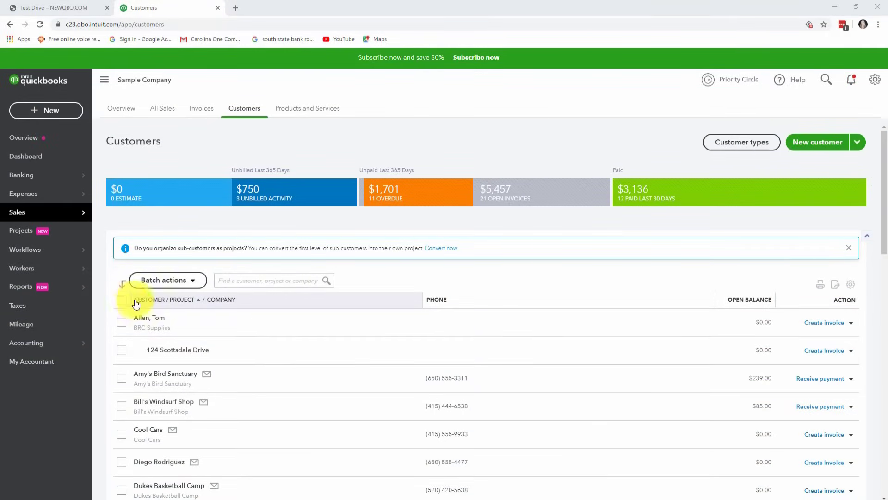
mouse_move(9, 292)
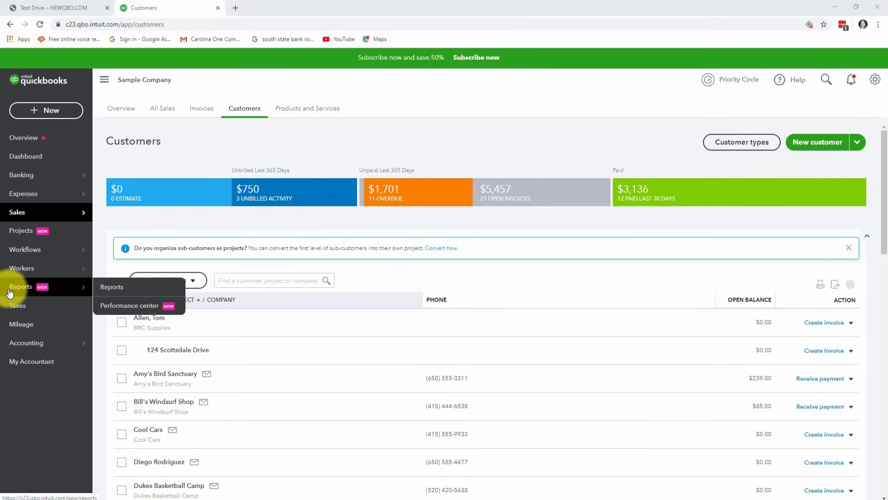
Open the Open Invoices report from the Who owes you section of Reports
left_click(10, 290)
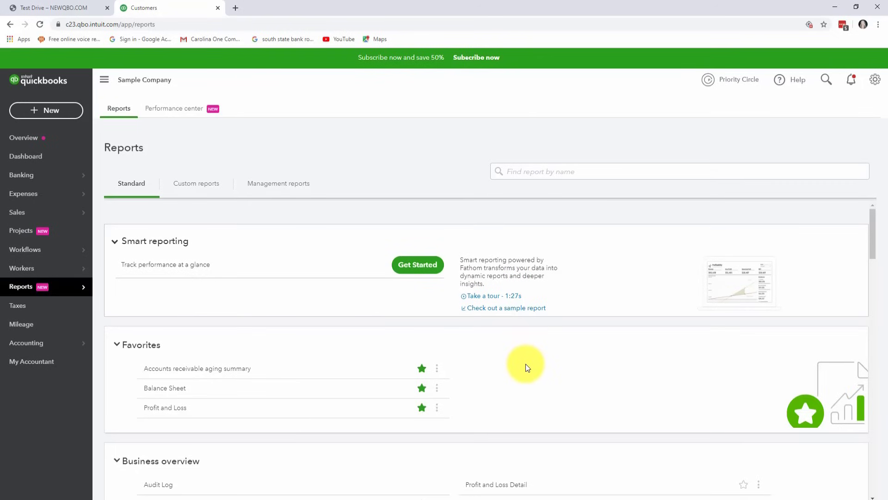
scroll(526, 364, "down", 6)
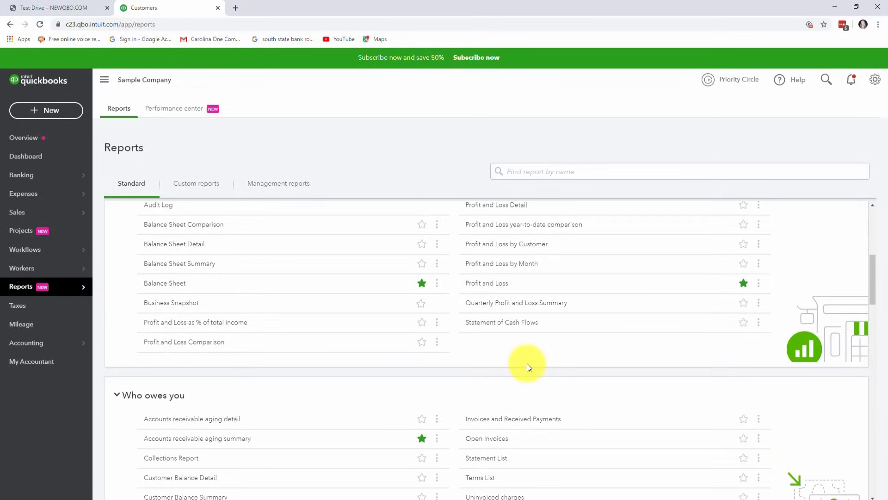
scroll(529, 367, "down", 3)
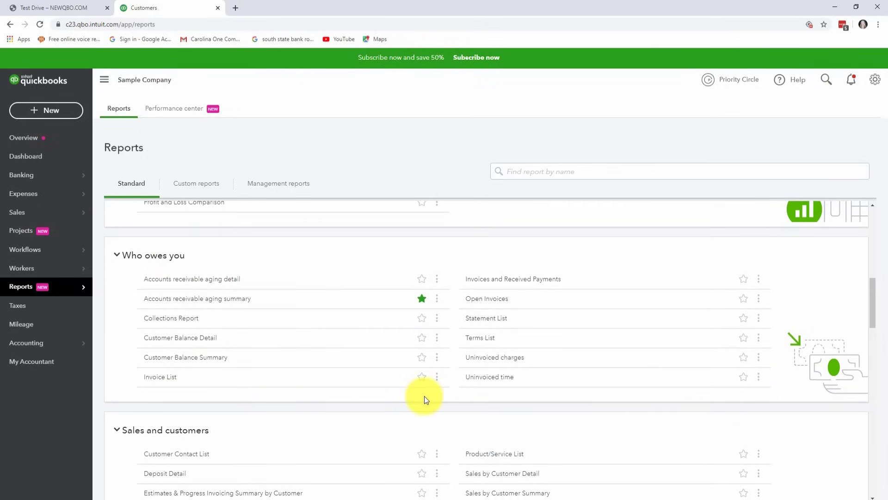
left_click(493, 304)
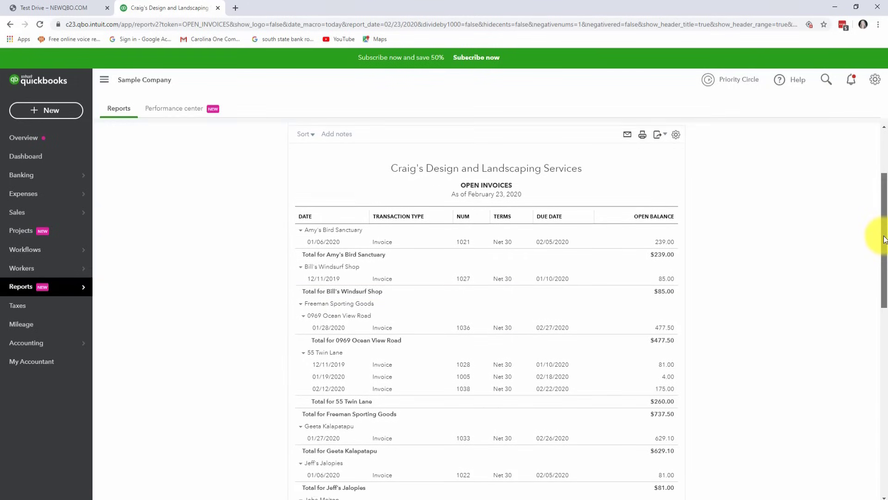
left_click_drag(884, 236, 884, 279)
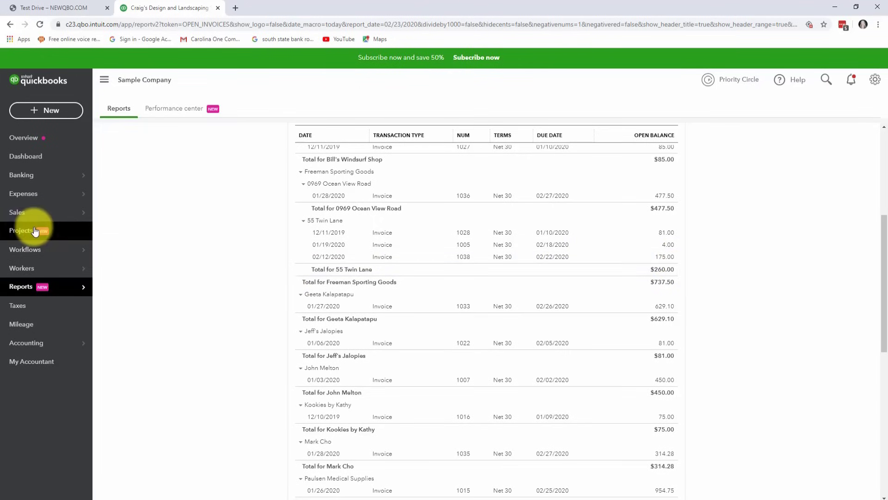
mouse_move(30, 215)
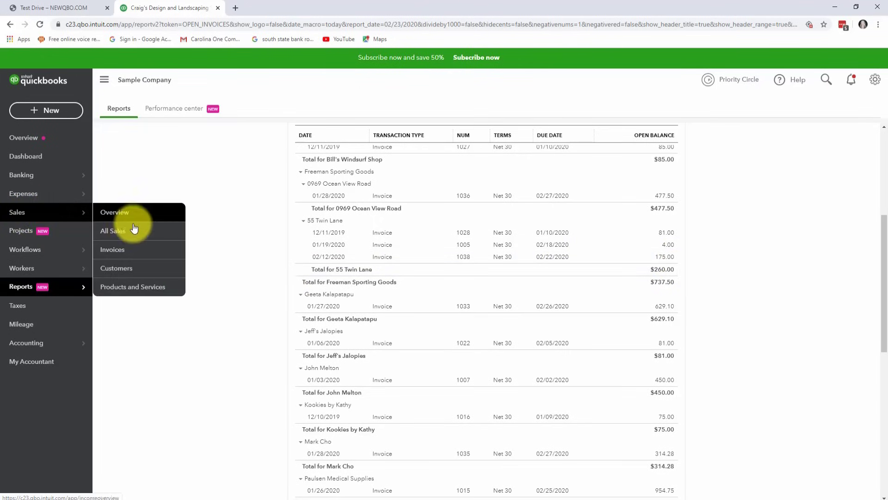
From the Customers list, start a Receive payment for 55 Twin Lane
left_click(126, 268)
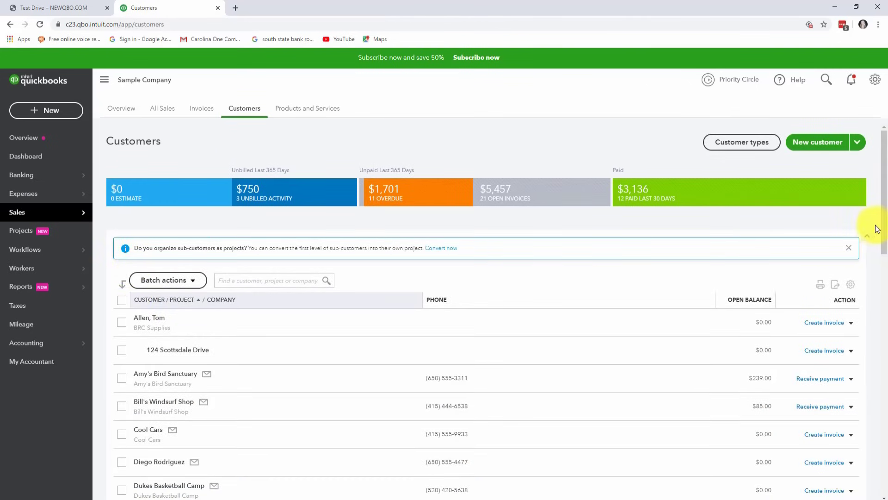
left_click_drag(884, 231, 884, 316)
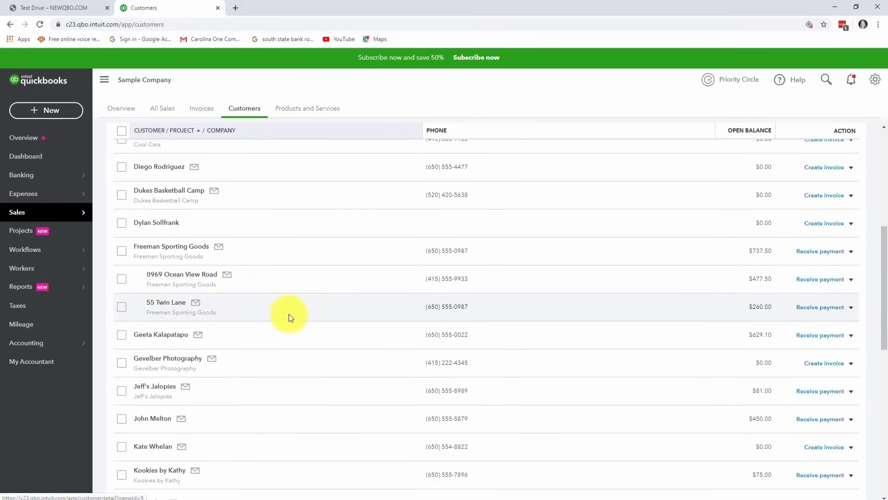
left_click(825, 311)
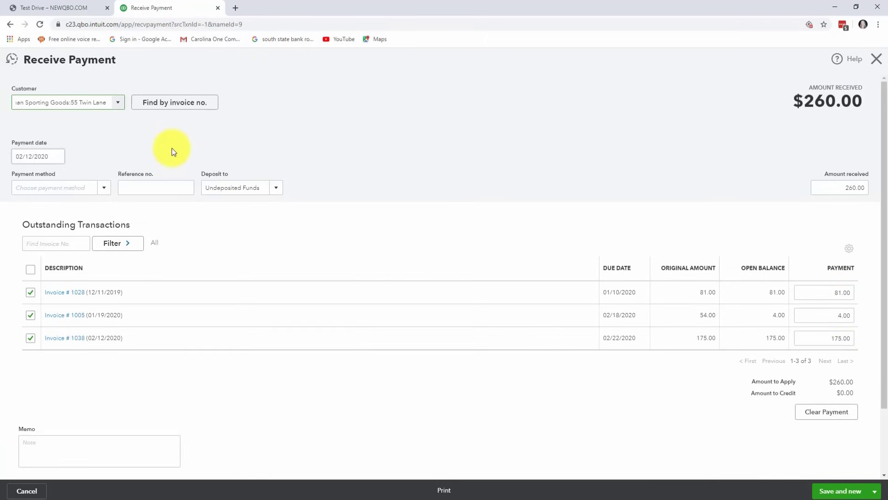
Keep Freeman Sporting Goods as the customer and date the payment 02/28/2020
left_click(119, 104)
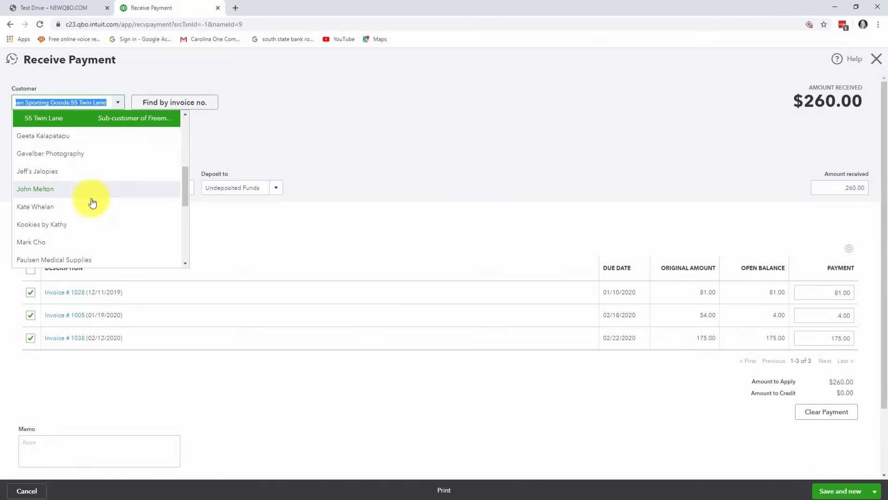
left_click(260, 123)
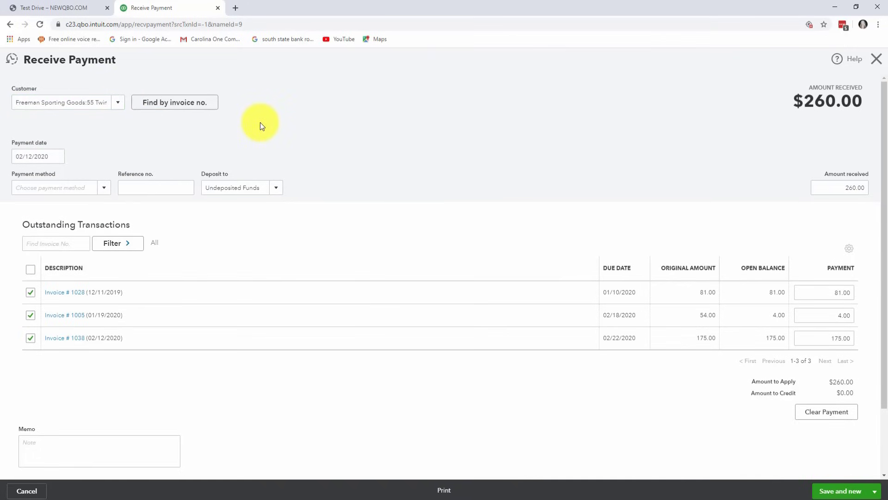
left_click(175, 106)
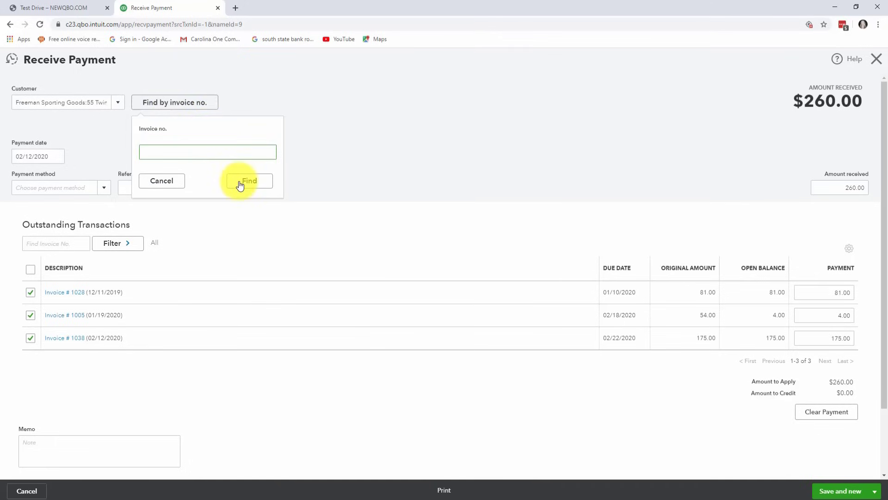
left_click(163, 182)
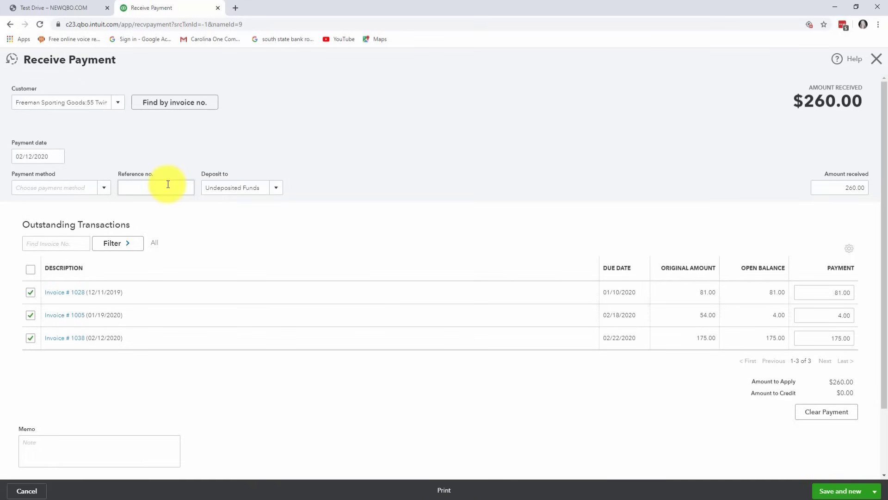
left_click(58, 158)
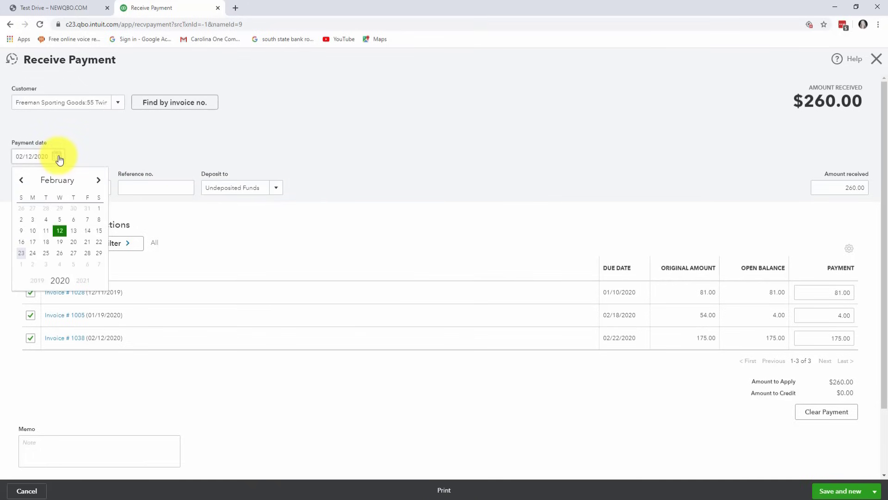
left_click(88, 253)
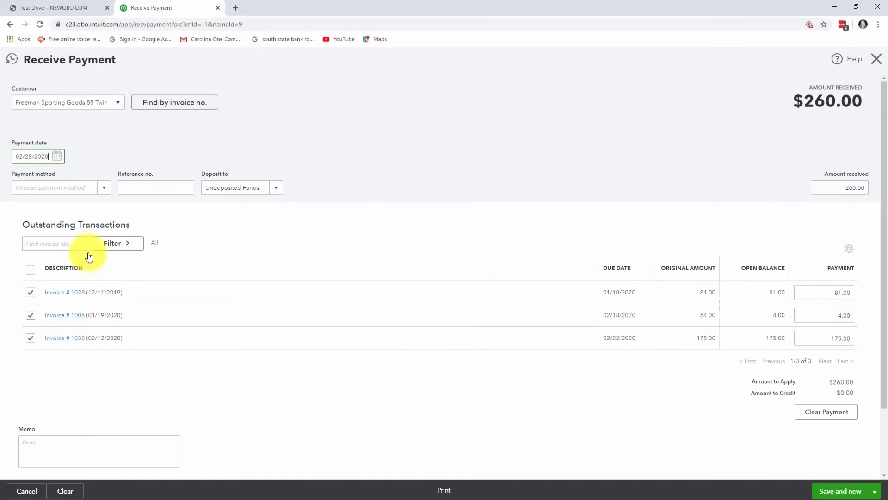
left_click(105, 190)
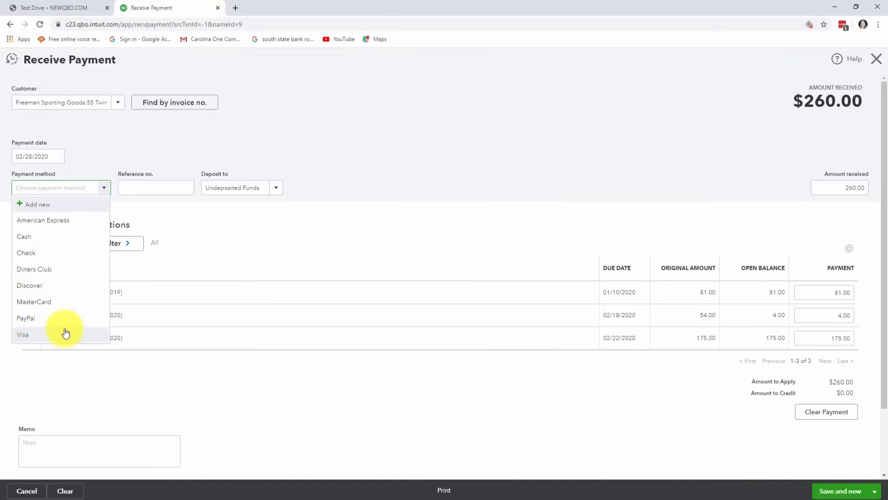
Add Square as a new payment method
left_click(44, 207)
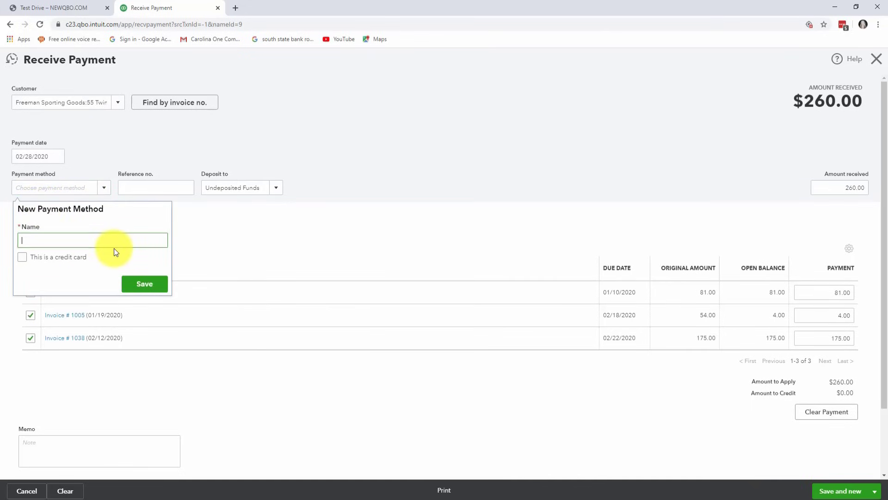
type("Square")
left_click(147, 286)
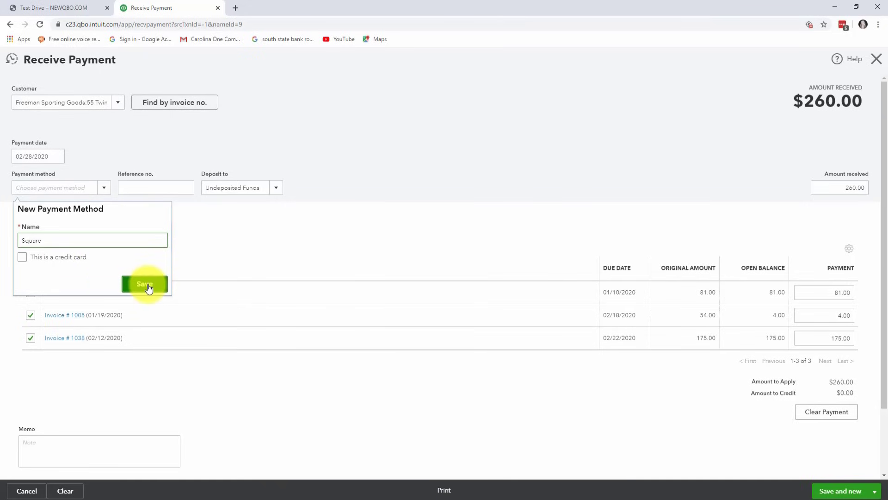
Record the payment as a Check with reference number 25697
left_click(104, 189)
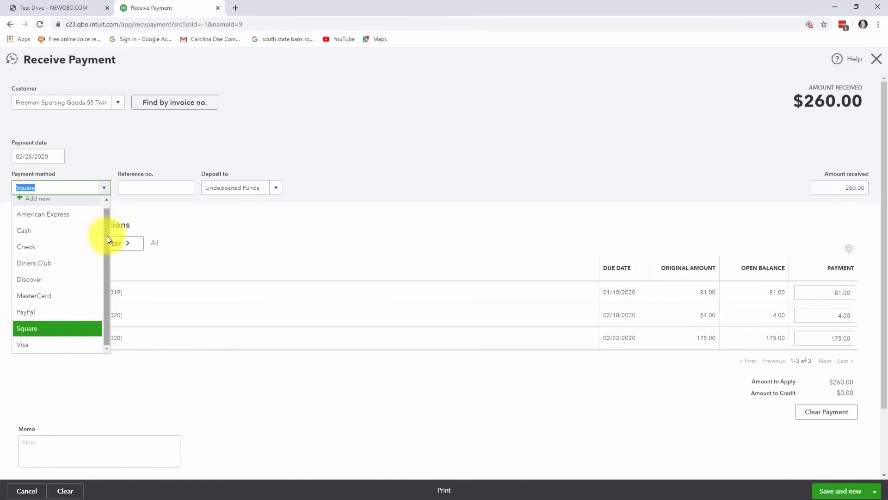
scroll(107, 235, "up", 1)
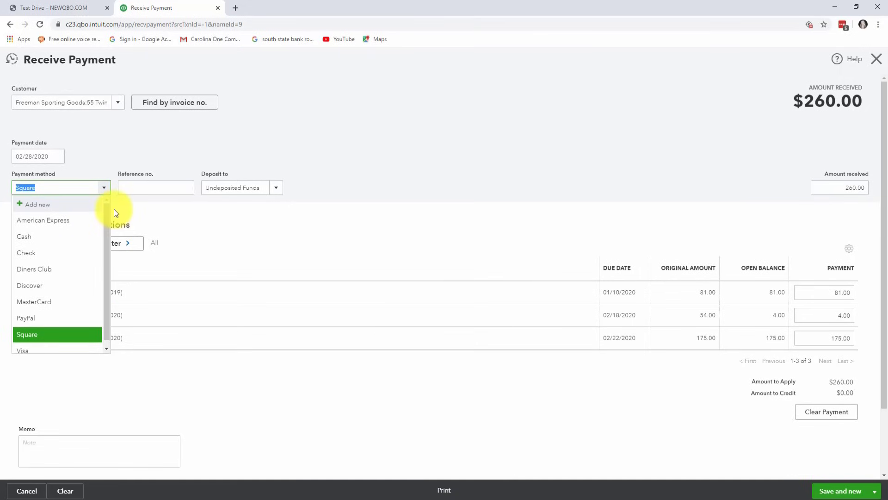
left_click(26, 253)
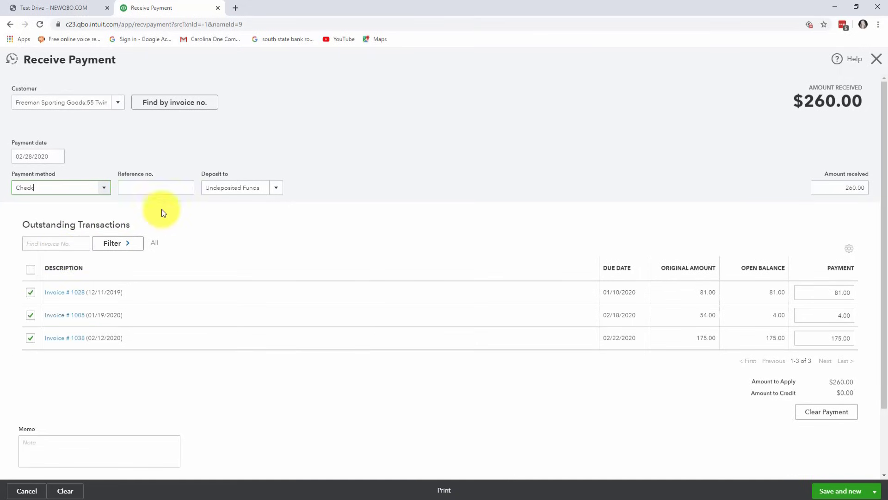
left_click(151, 187)
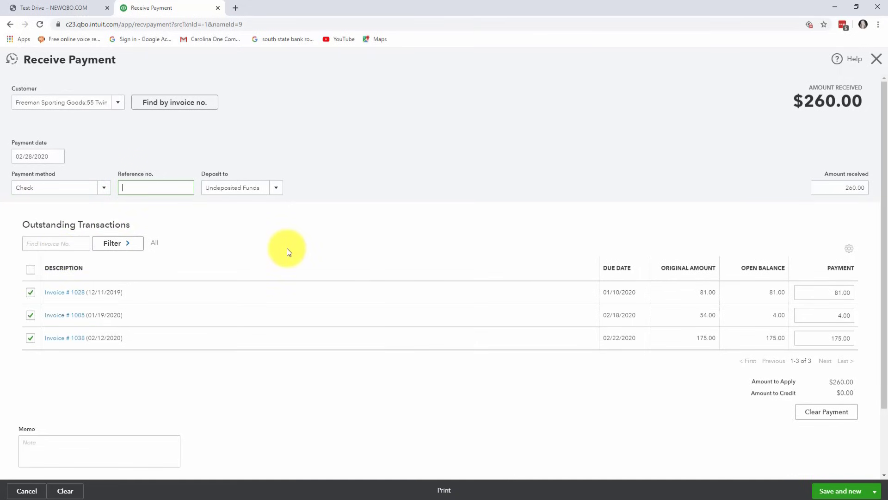
type("25697")
key("Tab")
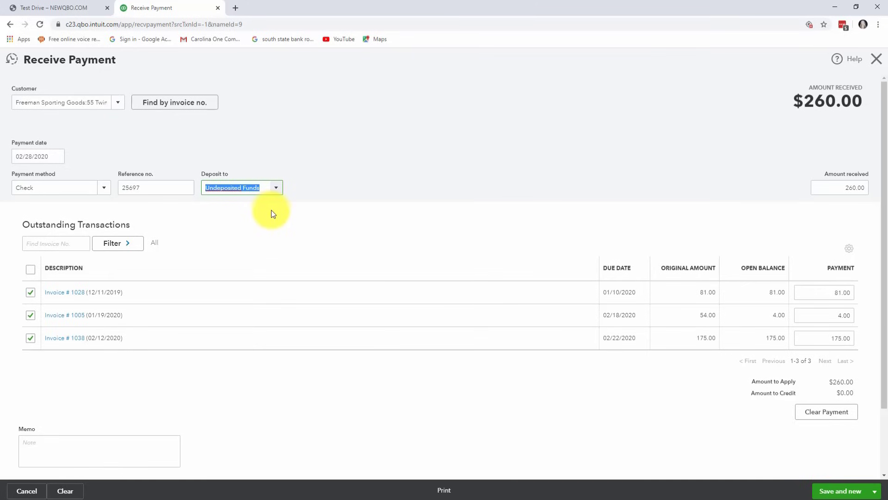
Set amount received to 179.00, exclude invoice 1028, and apply 175.00 to invoice 1038
left_click(837, 186)
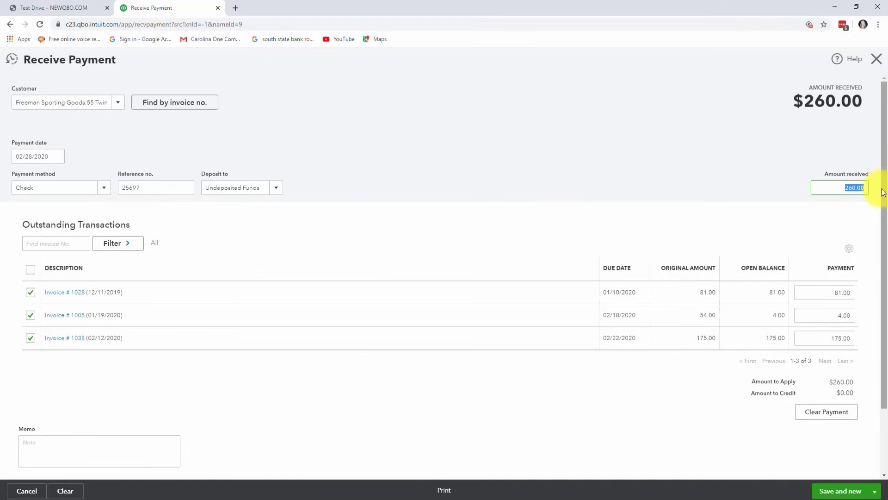
type("179.00")
left_click(884, 192)
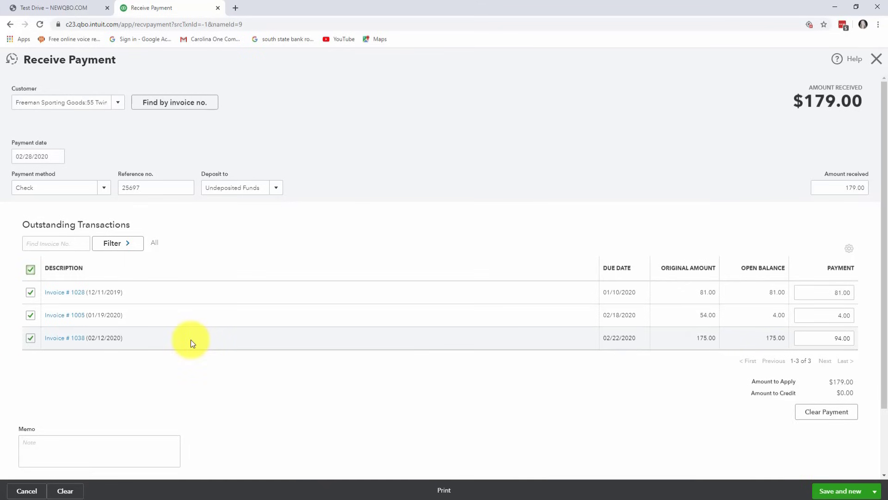
left_click(29, 292)
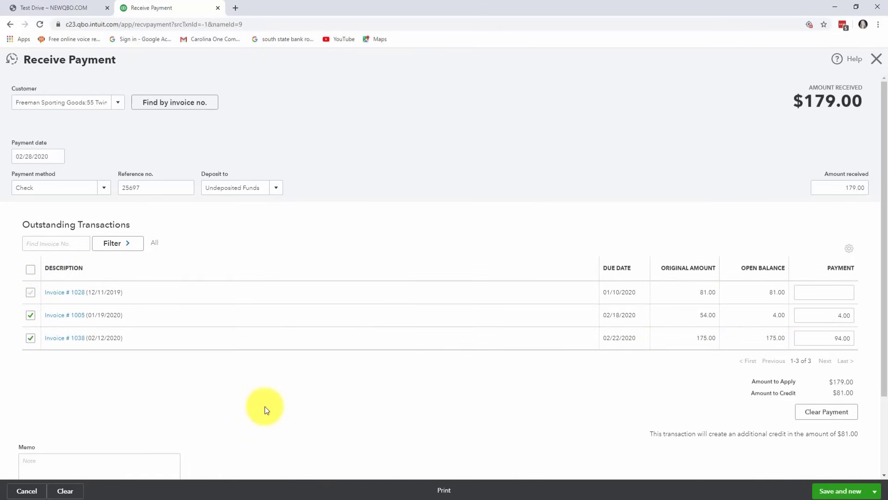
left_click(801, 338)
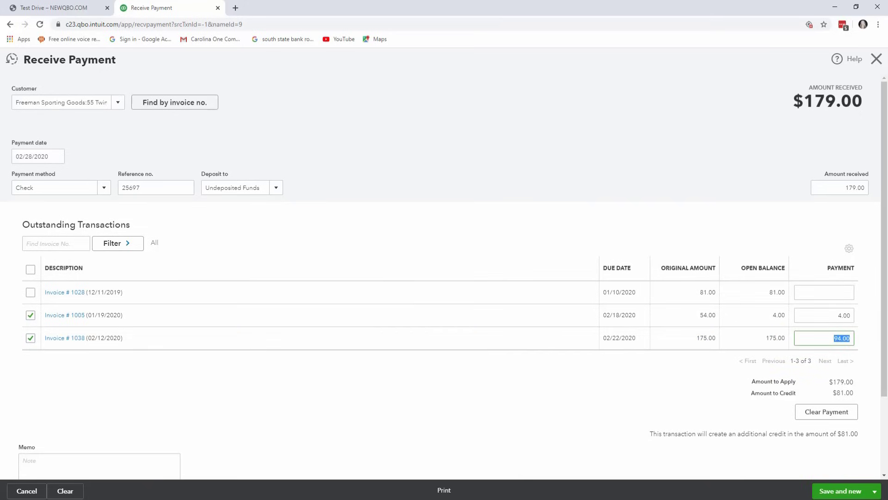
type("175.00")
left_click(821, 315)
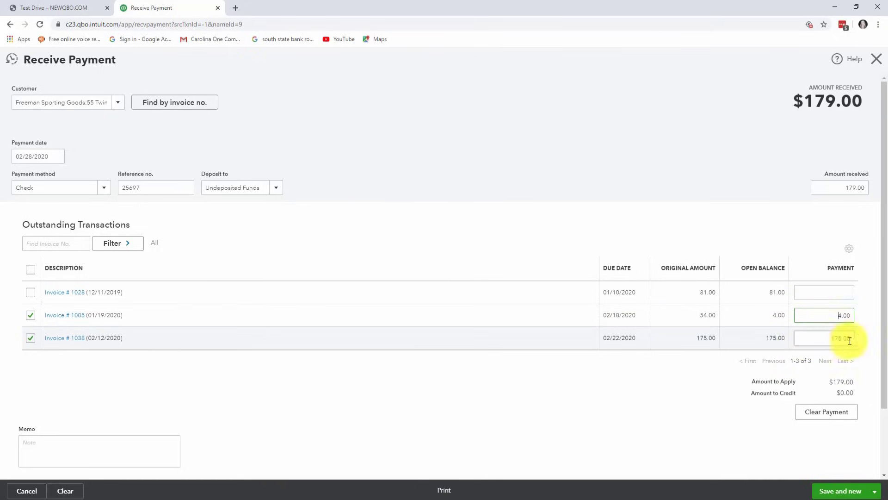
Save the $179.00 payment with Save and new and close the payment form
left_click_drag(884, 337, 884, 388)
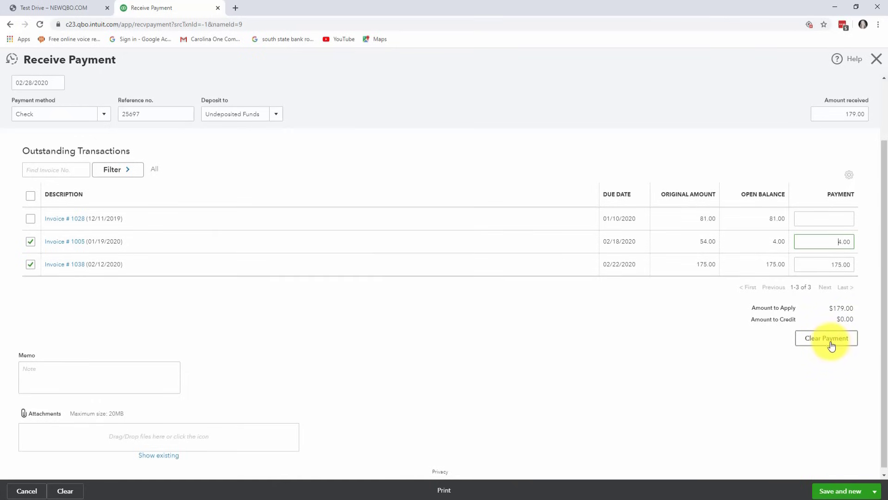
left_click_drag(884, 336, 885, 340)
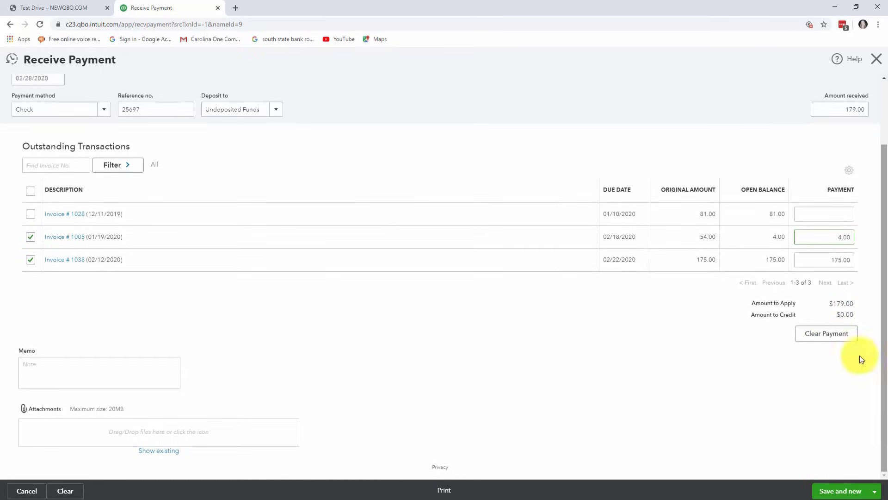
left_click(151, 361)
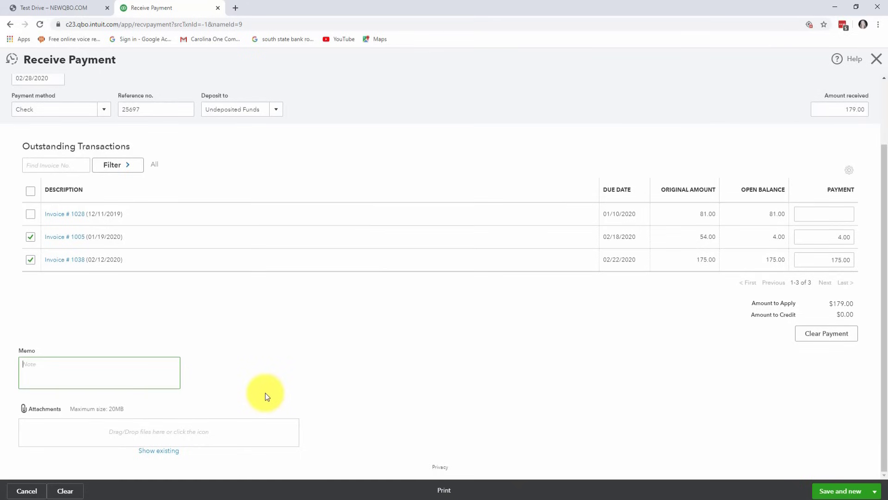
scroll(265, 392, "up", 2)
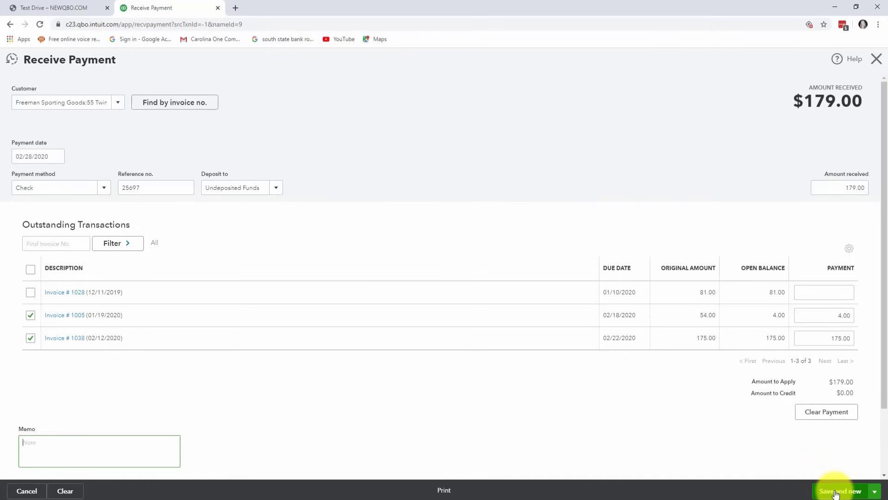
left_click(835, 492)
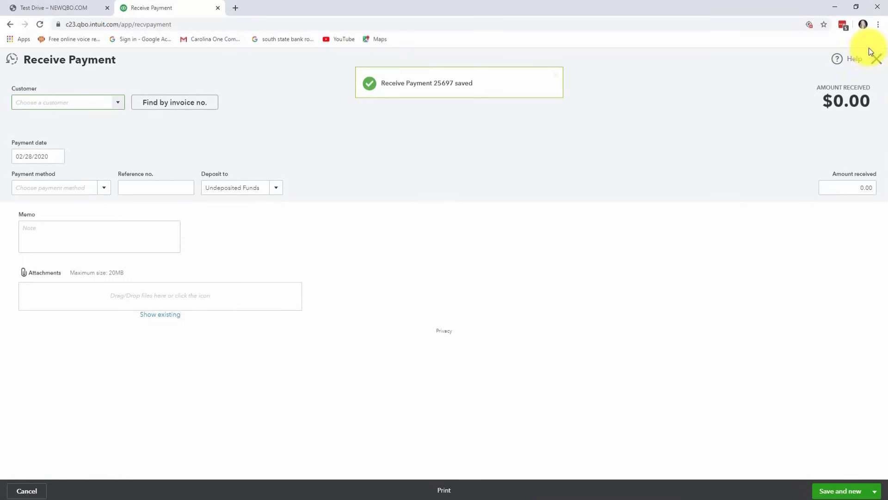
left_click(876, 60)
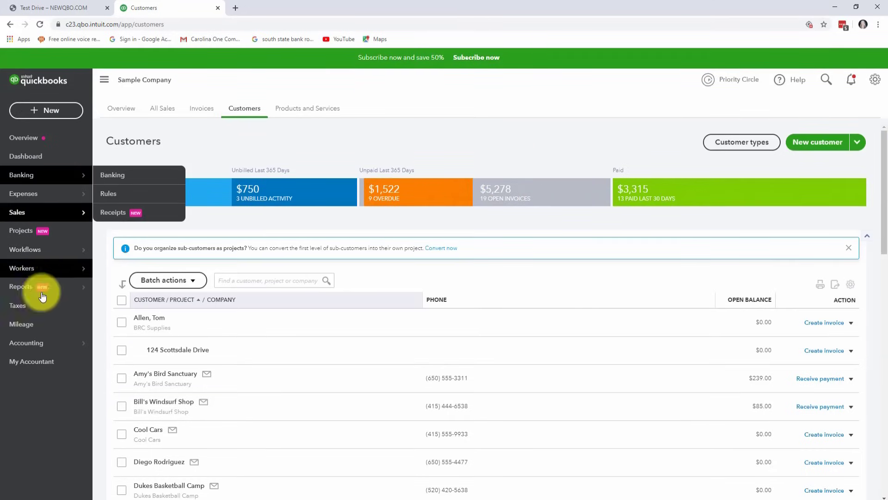
Open the Undeposited Funds register from the Chart of Accounts and dismiss the Register basics tip
mouse_move(42, 343)
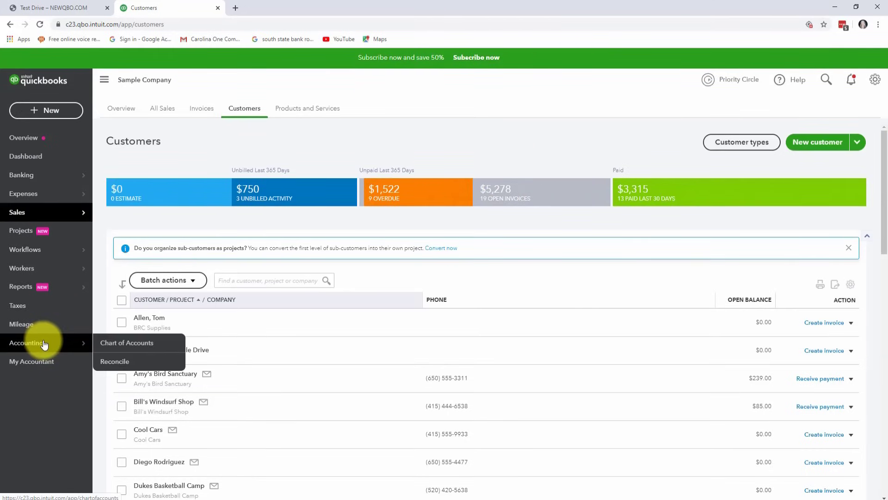
left_click(113, 343)
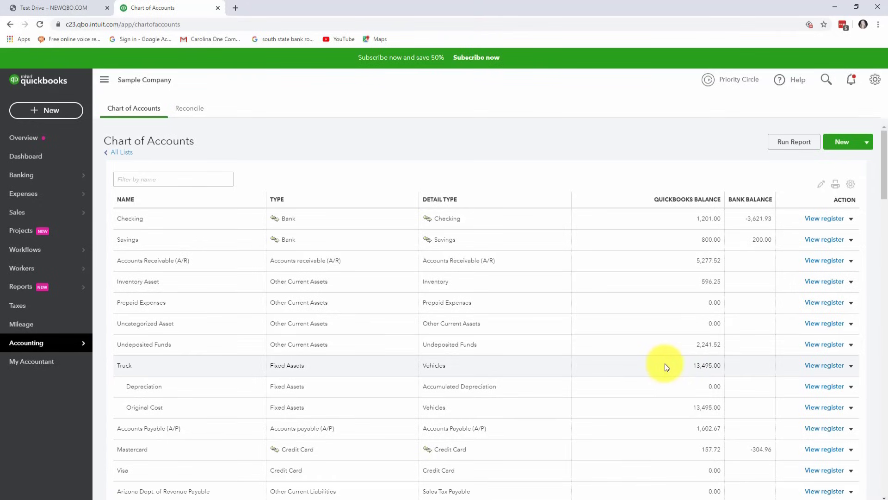
left_click(819, 346)
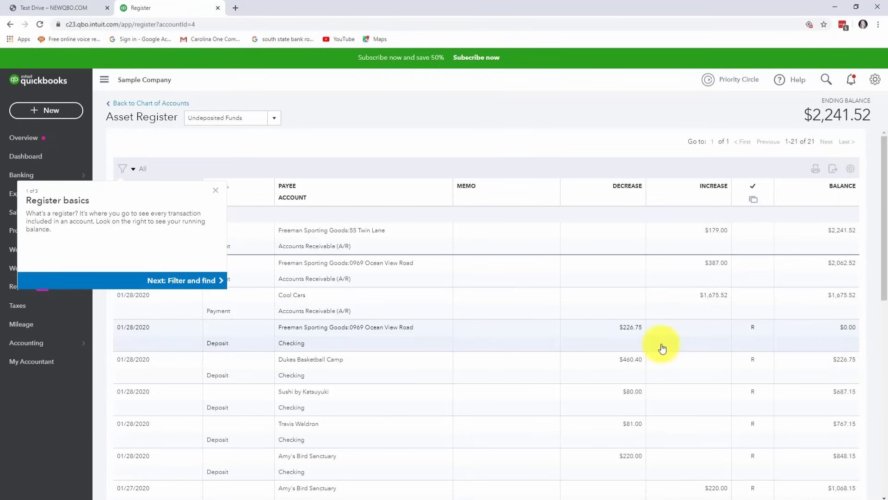
left_click(215, 190)
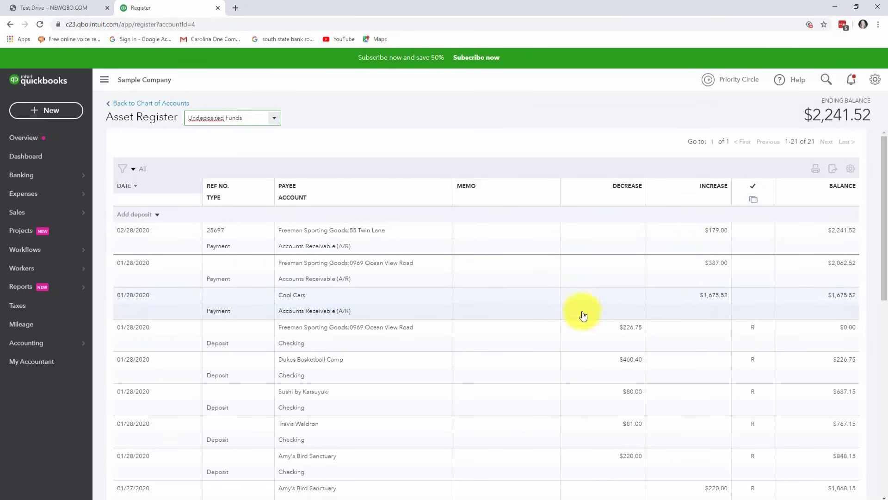
mouse_move(48, 260)
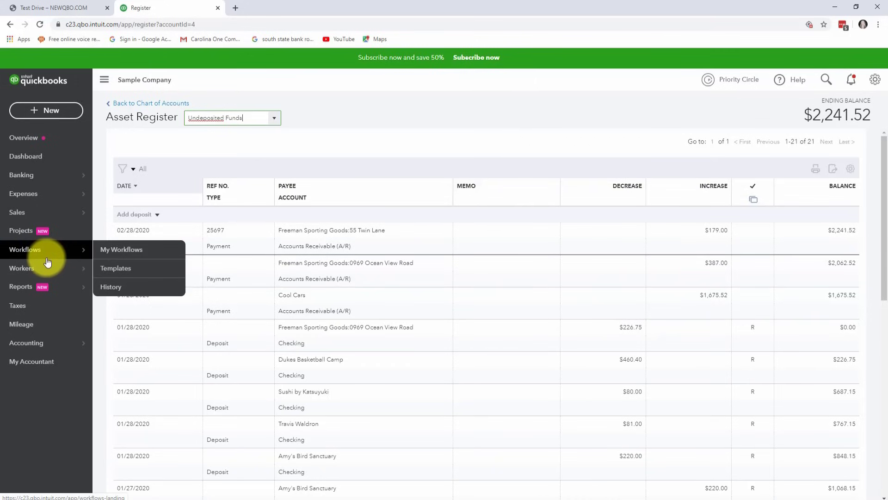
Open the 55 Twin Lane customer and its $179.00 payment from 02/28/2020
mouse_move(36, 217)
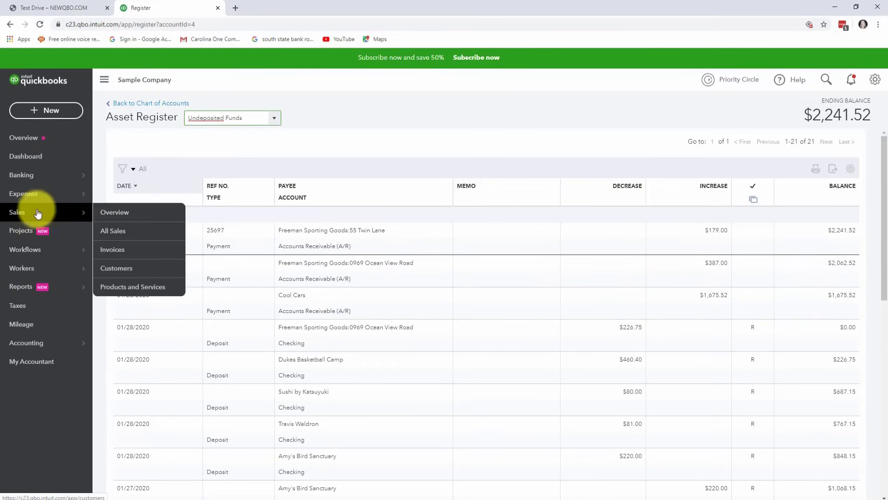
left_click(118, 274)
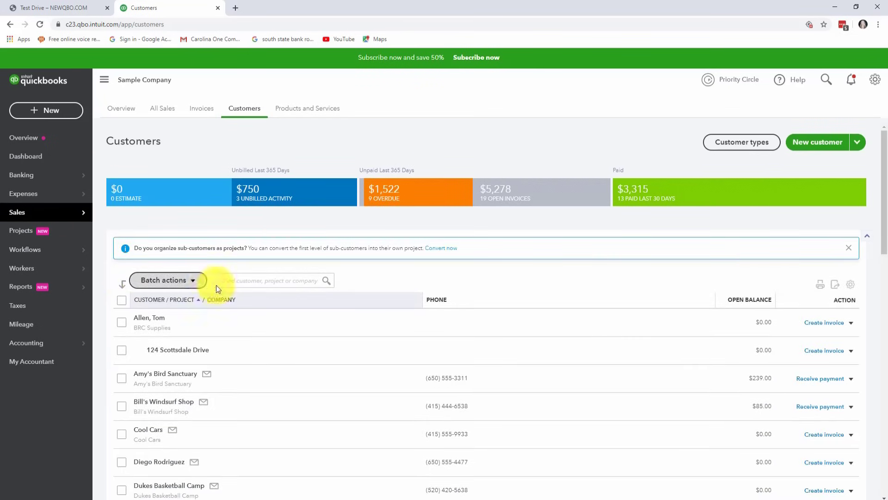
scroll(290, 394, "down", 3)
scroll(289, 394, "down", 2)
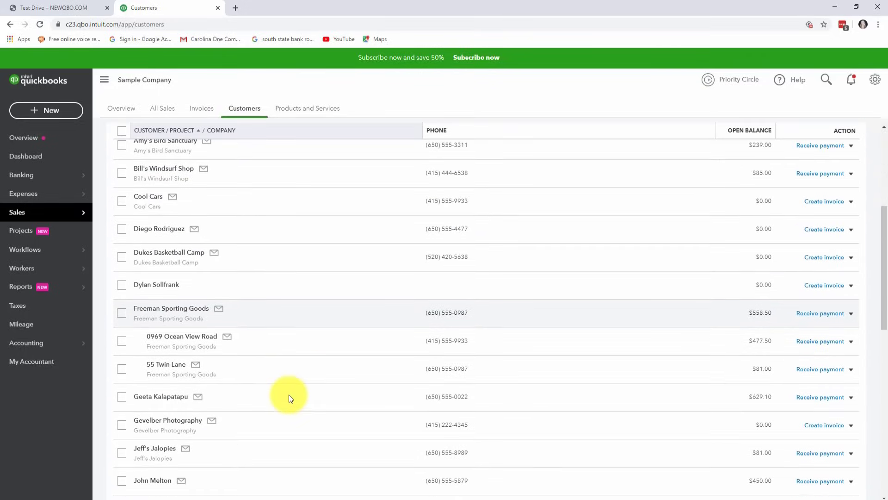
left_click(175, 369)
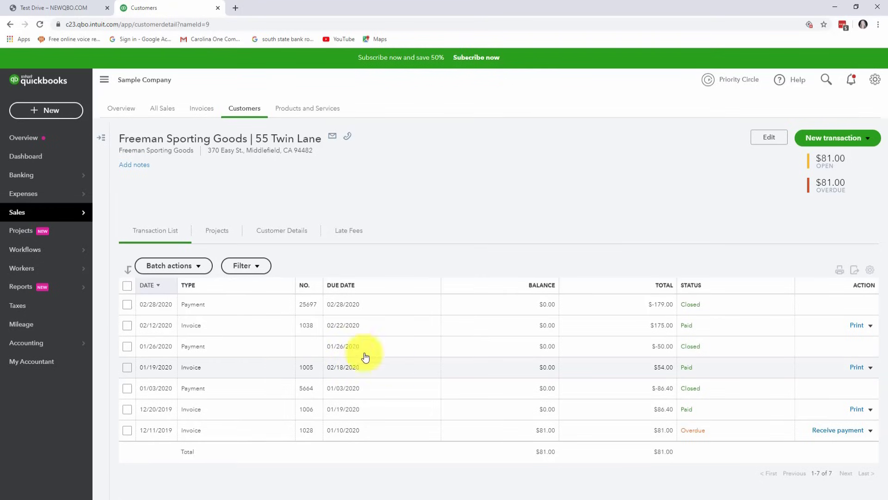
left_click(197, 307)
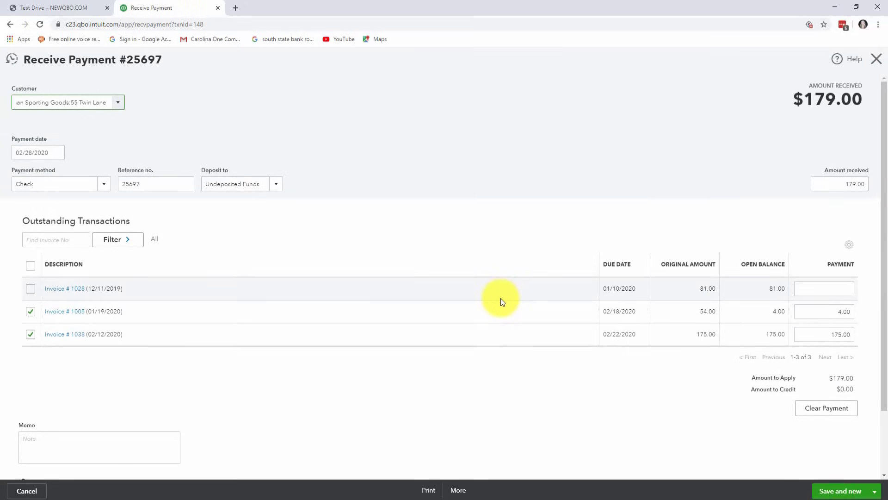
Confirm the payment's Deposit to account stays Undeposited Funds, then save and close it
left_click(277, 186)
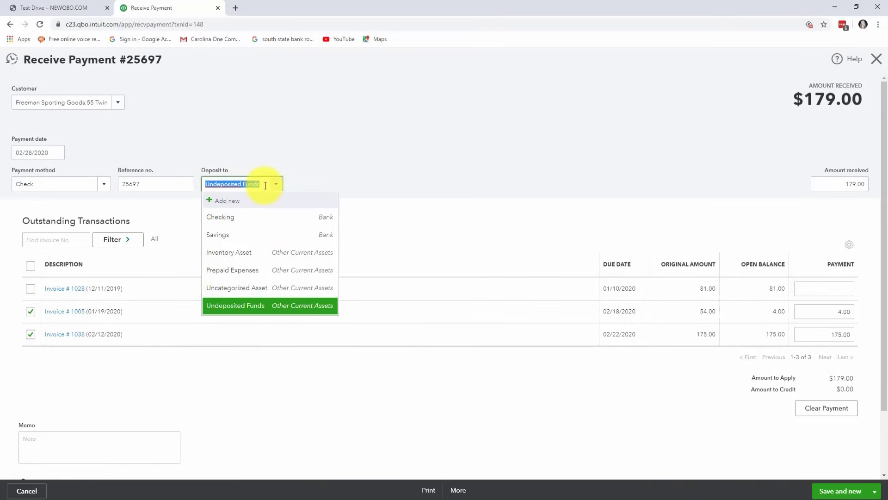
left_click(309, 182)
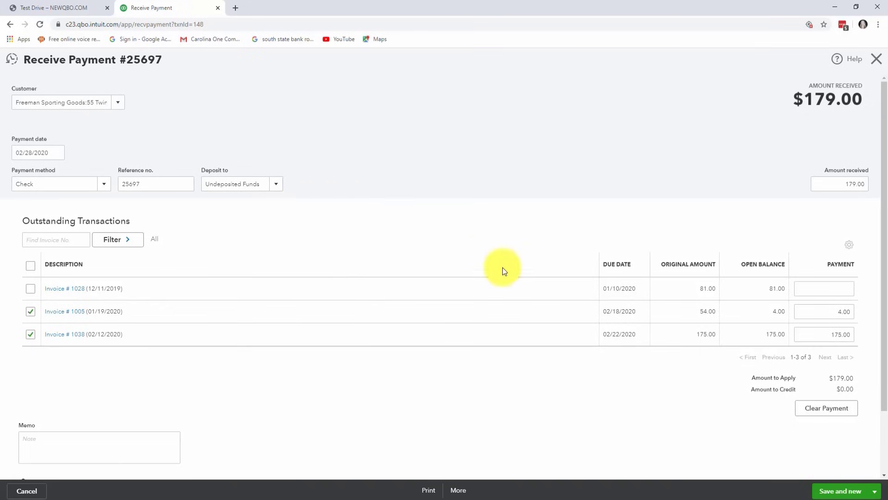
left_click(876, 493)
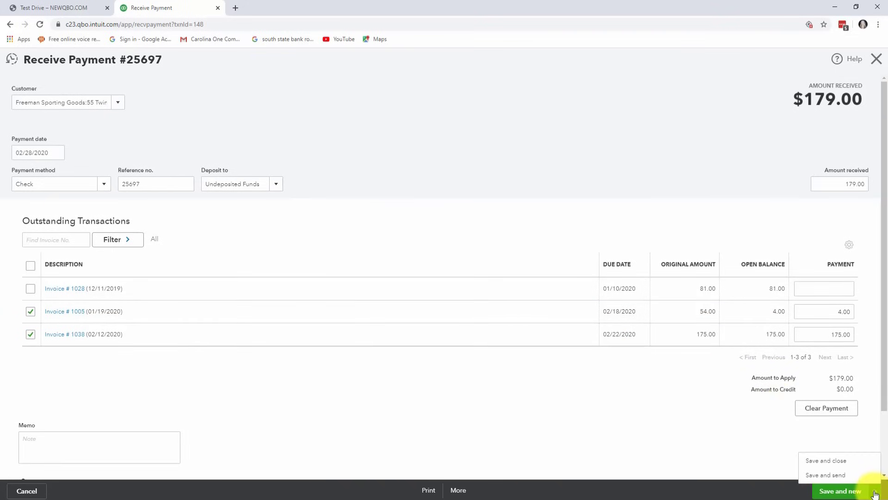
left_click(841, 462)
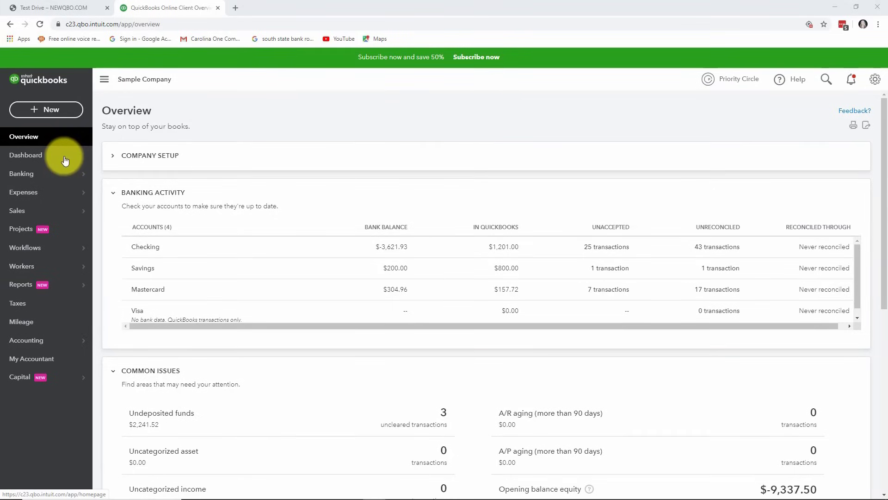
Create a new bank deposit with Checking as the account, dated March 2, 2020
left_click(55, 111)
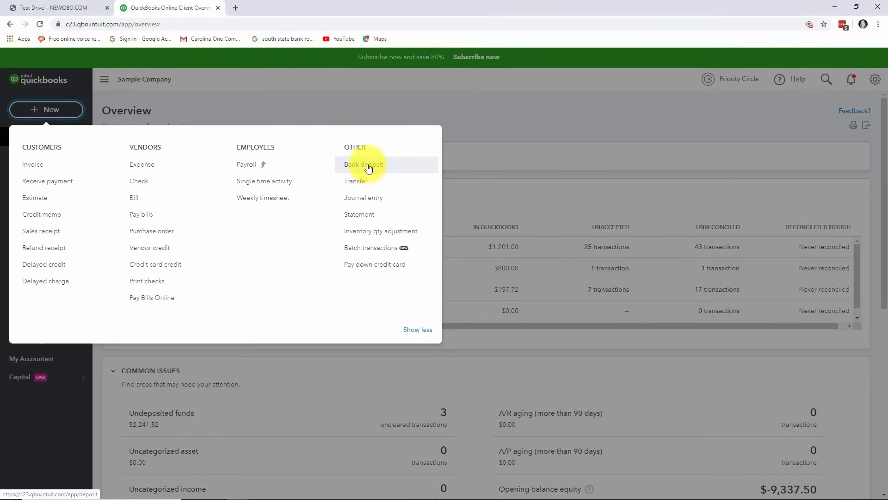
left_click(369, 167)
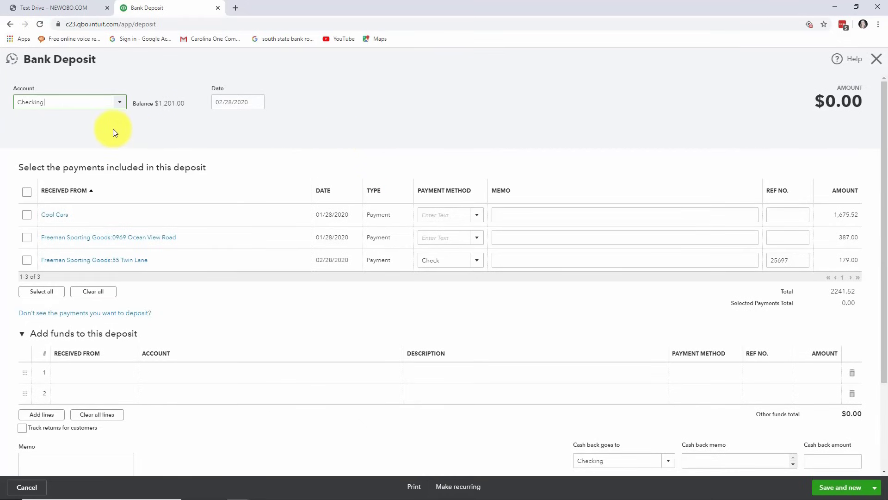
left_click(120, 102)
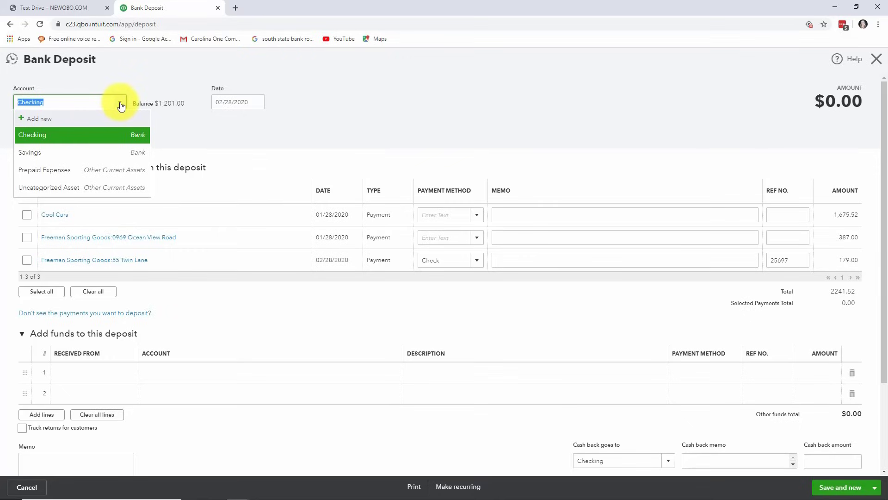
left_click(74, 139)
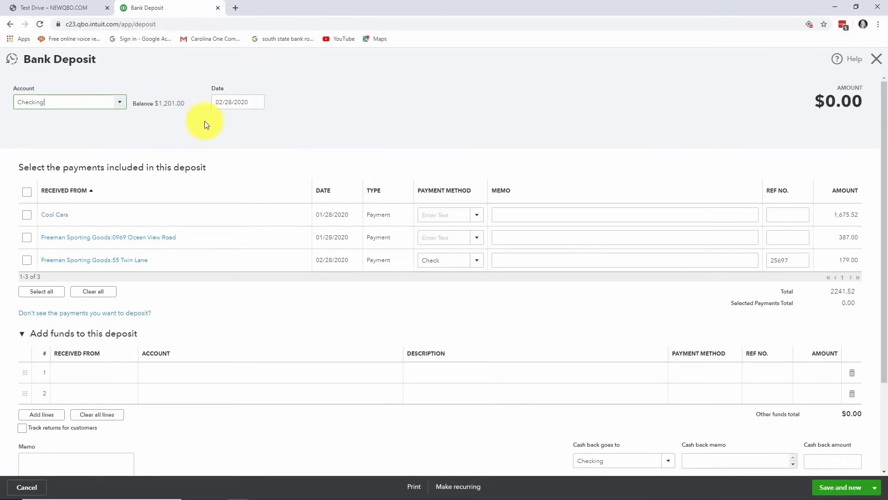
left_click(258, 102)
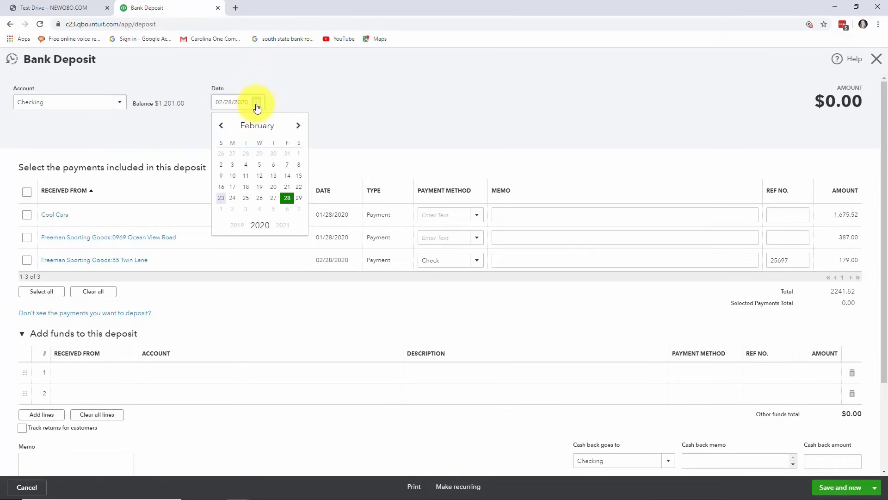
left_click(233, 209)
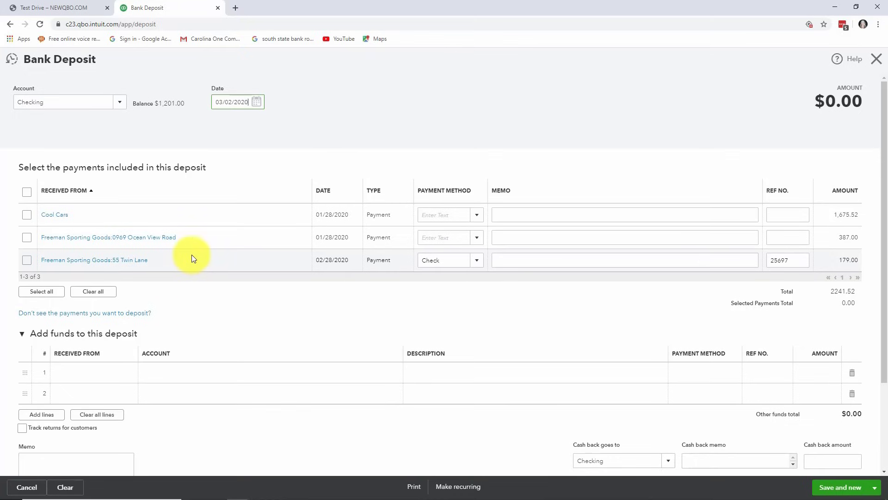
Select the Cool Cars, 0969 Ocean View Road and 55 Twin Lane payments, totaling $2,241.52
left_click(28, 215)
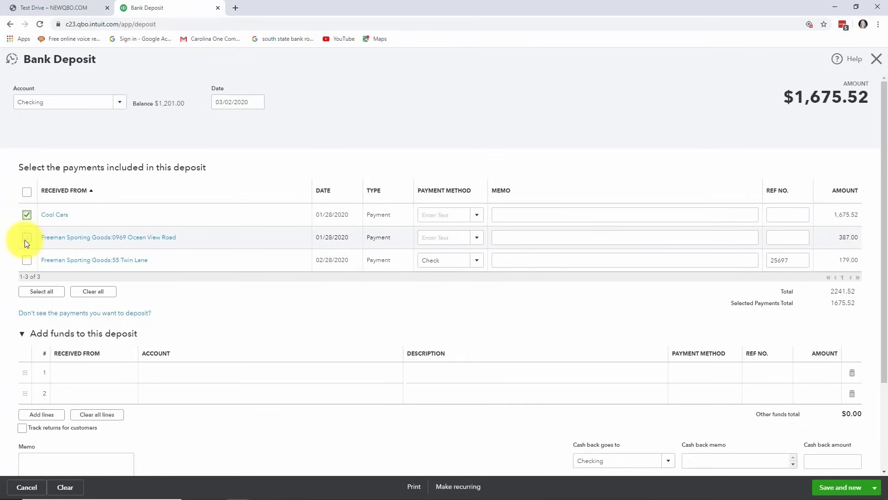
left_click(26, 237)
left_click(28, 260)
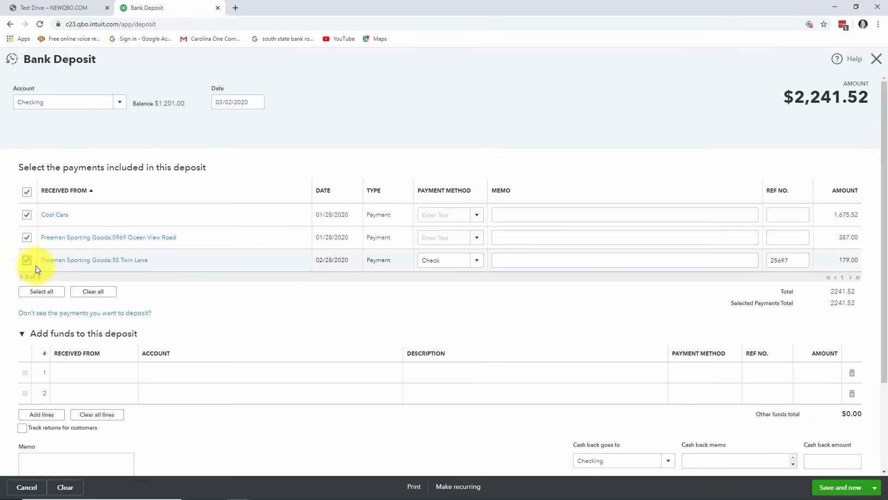
left_click(28, 260)
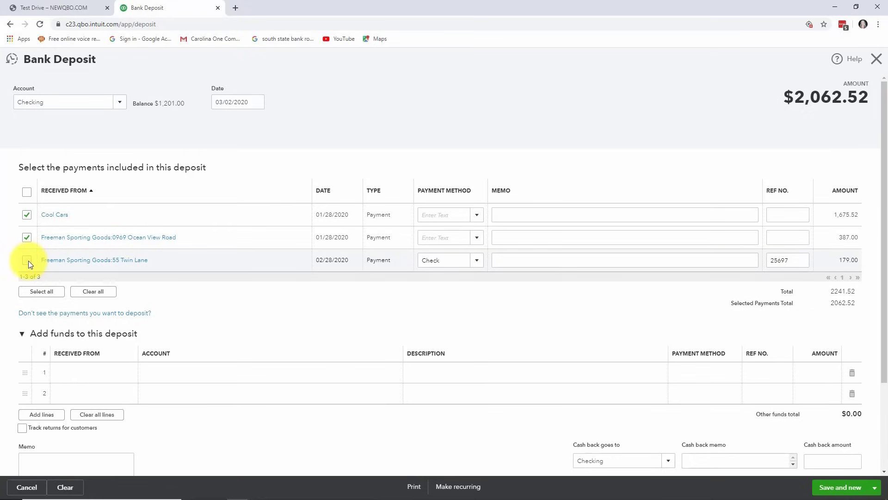
left_click(28, 260)
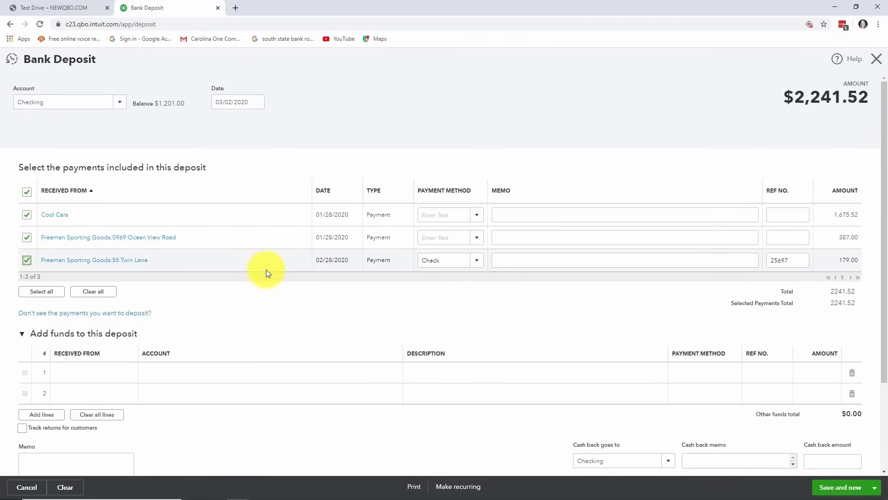
left_click(478, 215)
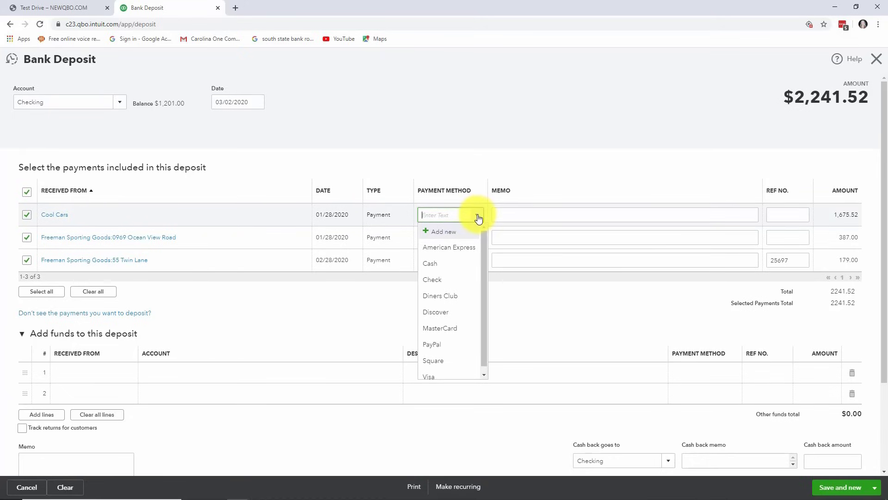
left_click(530, 328)
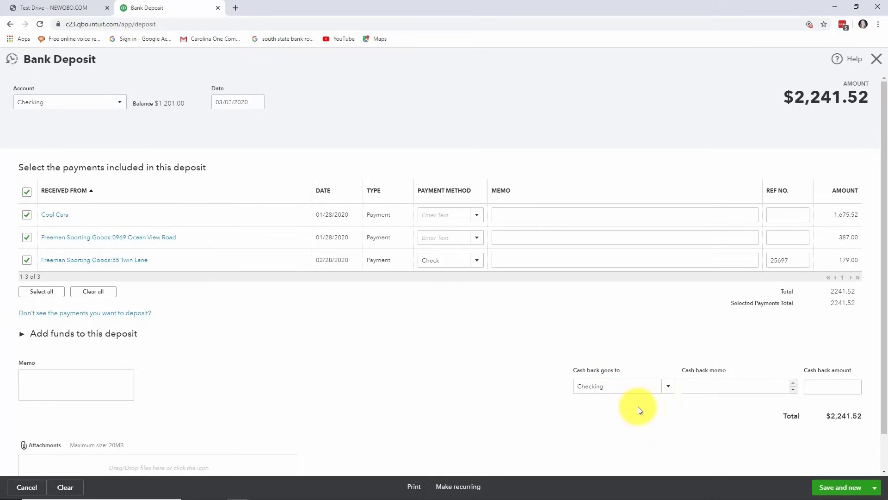
Review the Cash back account and amount fields, leaving them empty
left_click(668, 391)
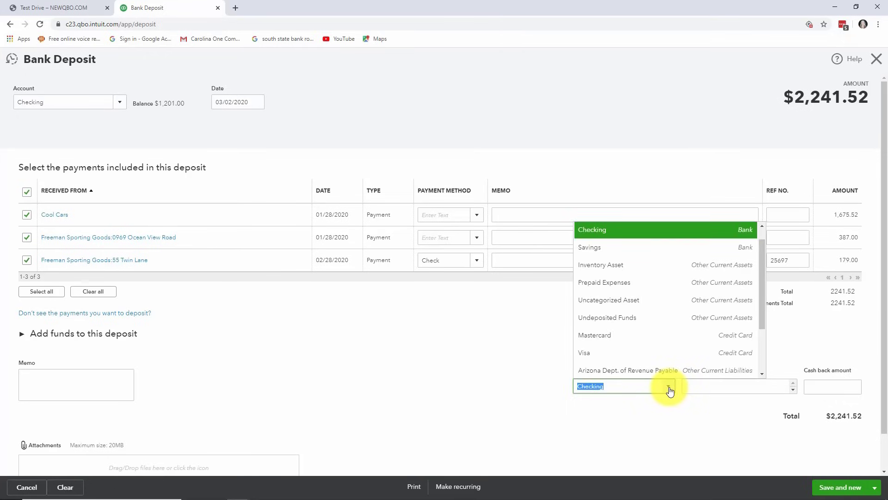
mouse_move(765, 308)
left_mouse_down()
mouse_move(764, 354)
mouse_move(757, 302)
left_mouse_up()
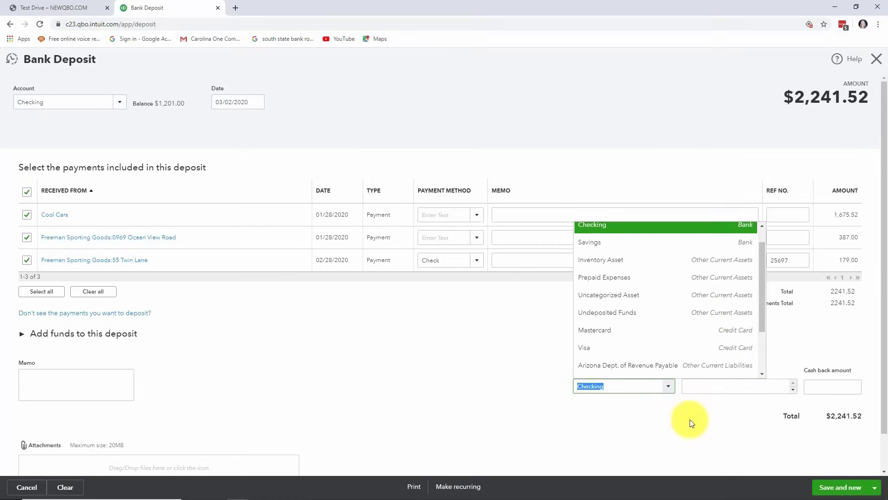
left_click(759, 407)
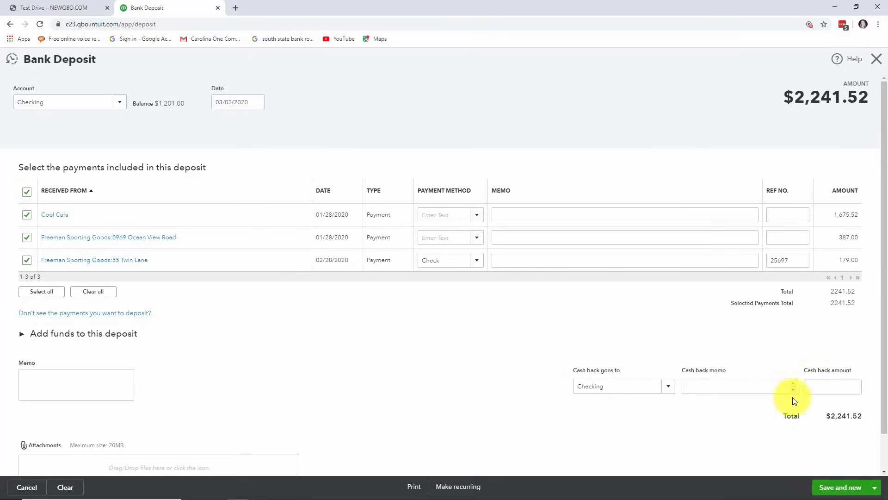
left_click(812, 387)
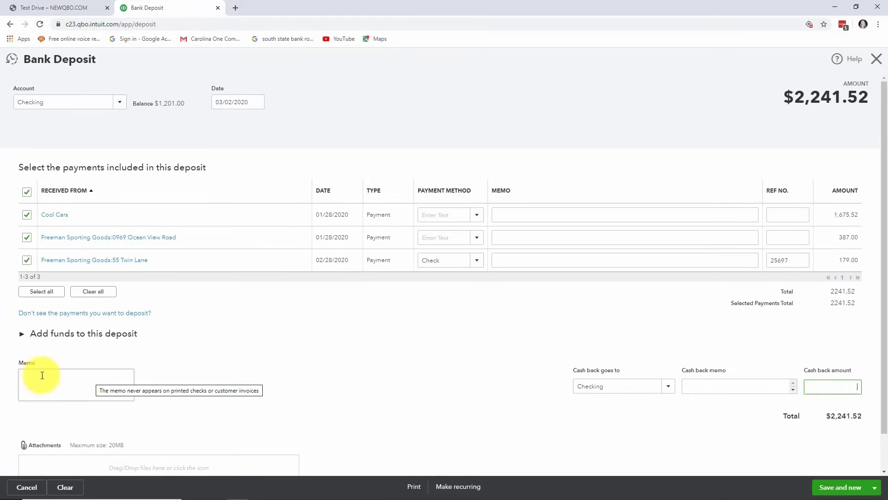
Expand the Add funds section and look over its first line without adding anything
left_click(22, 334)
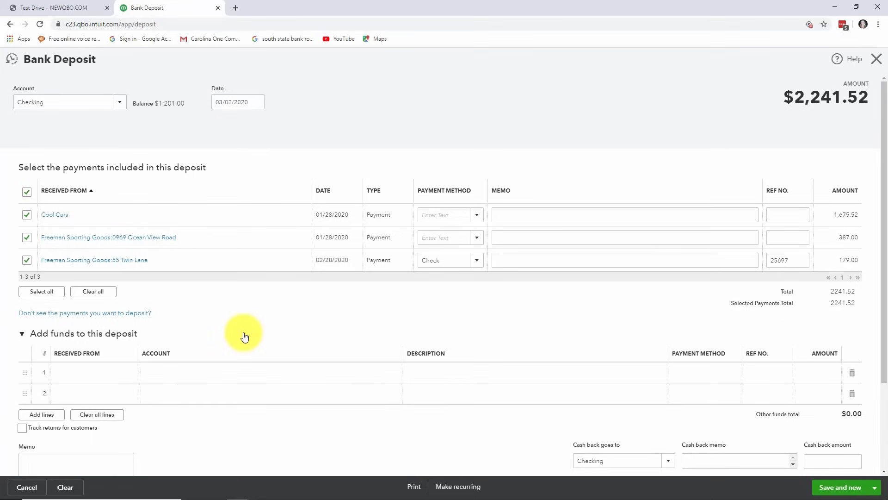
left_click(119, 379)
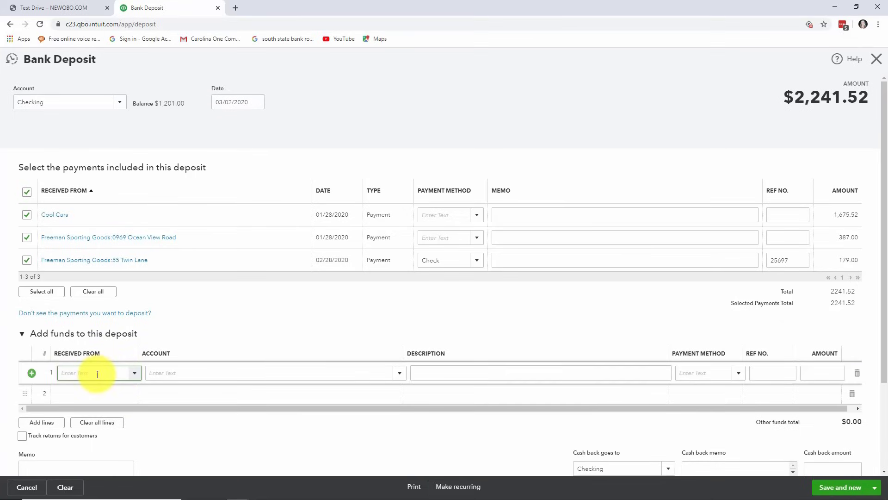
left_click(160, 372)
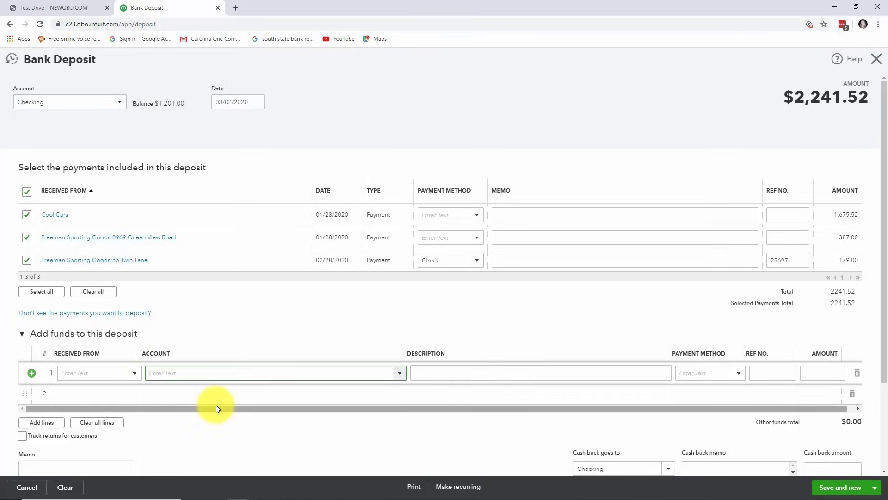
scroll(221, 421, "down", 3)
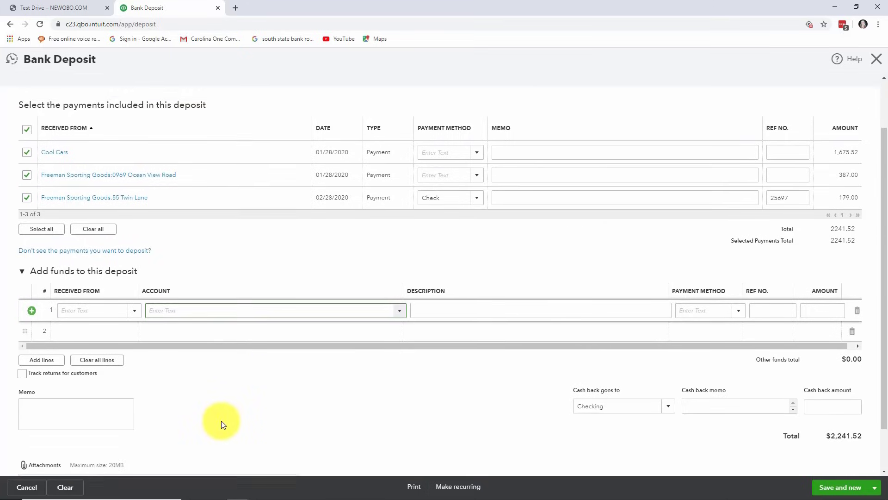
left_click(50, 331)
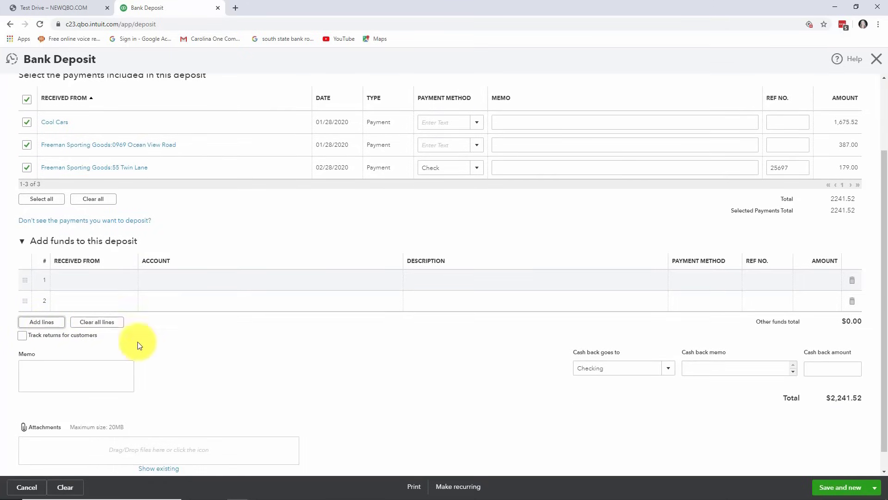
Click into the memo, then save and close the $2,241.52 deposit
left_click(31, 368)
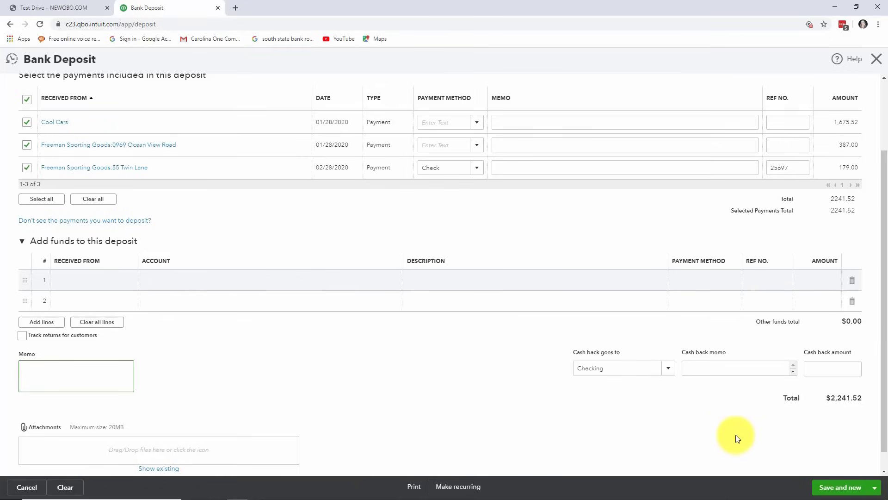
left_click(874, 487)
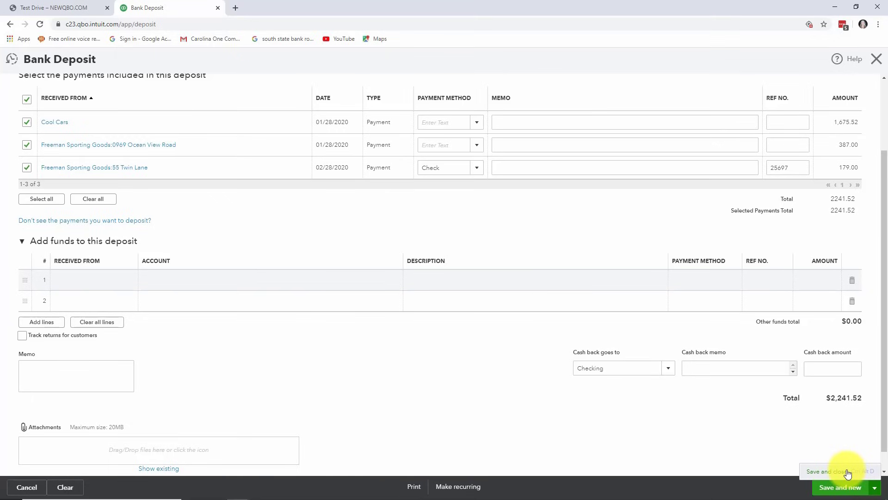
left_click(846, 472)
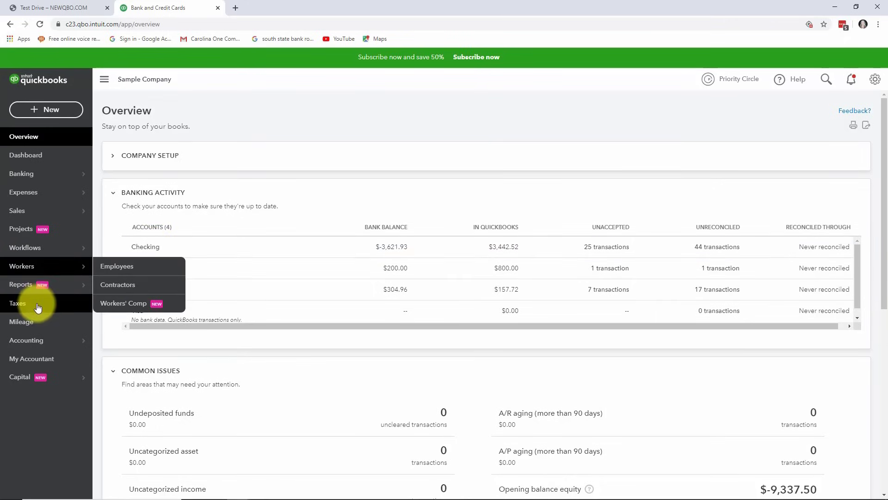
Open the Checking register from the Chart of Accounts and inspect the 03/02/2020 deposit unchanged
mouse_move(42, 341)
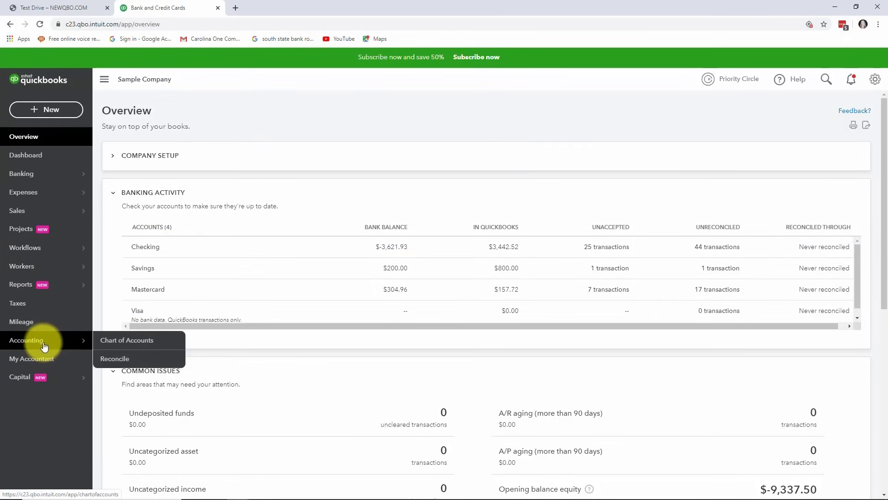
left_click(124, 342)
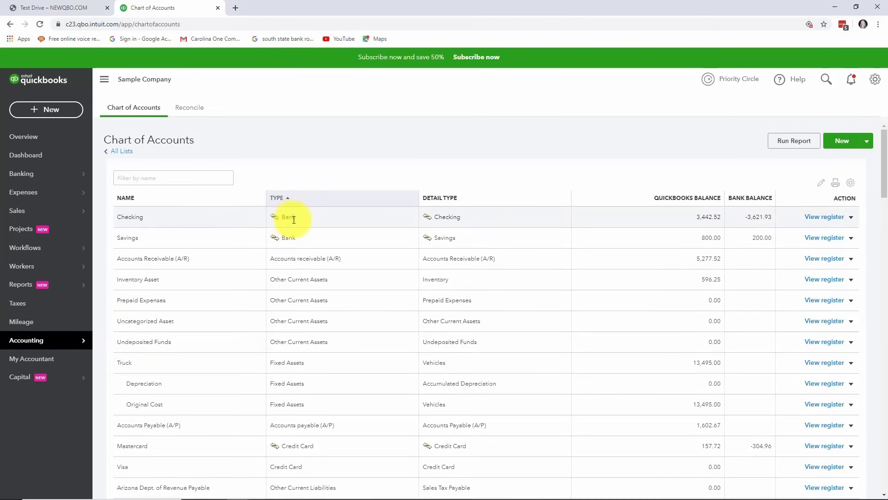
left_click(821, 218)
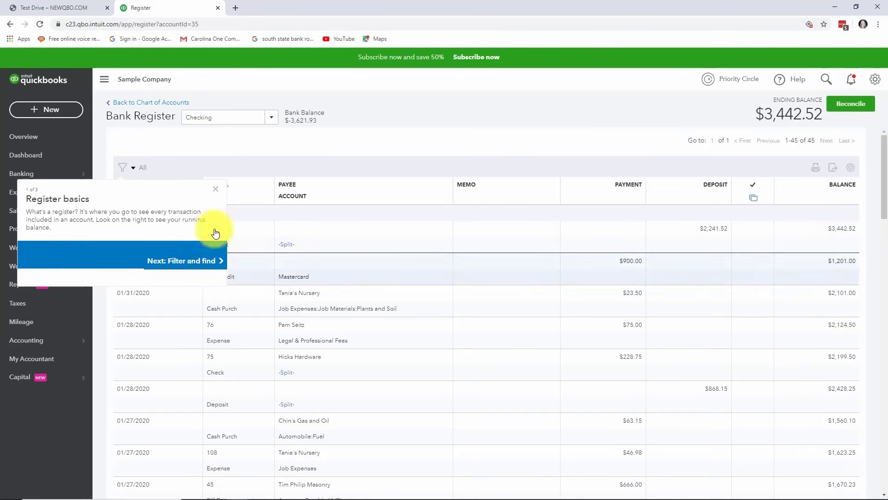
left_click(218, 192)
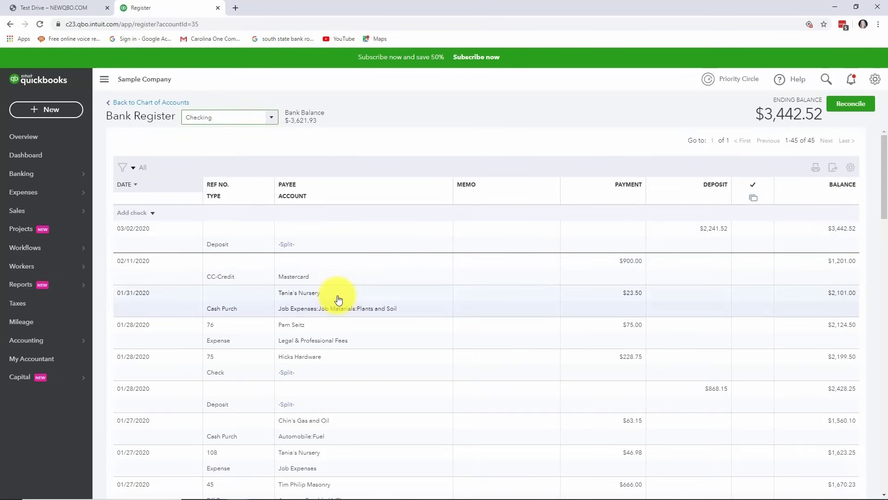
left_click(238, 242)
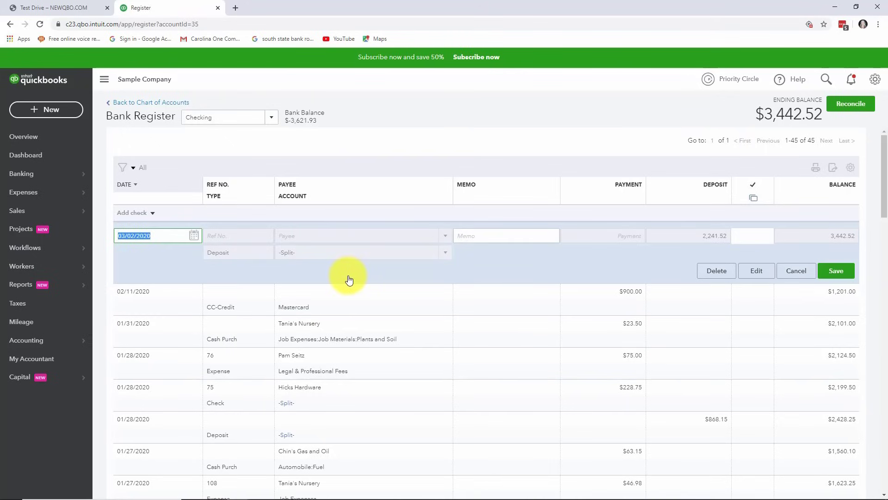
left_click(793, 272)
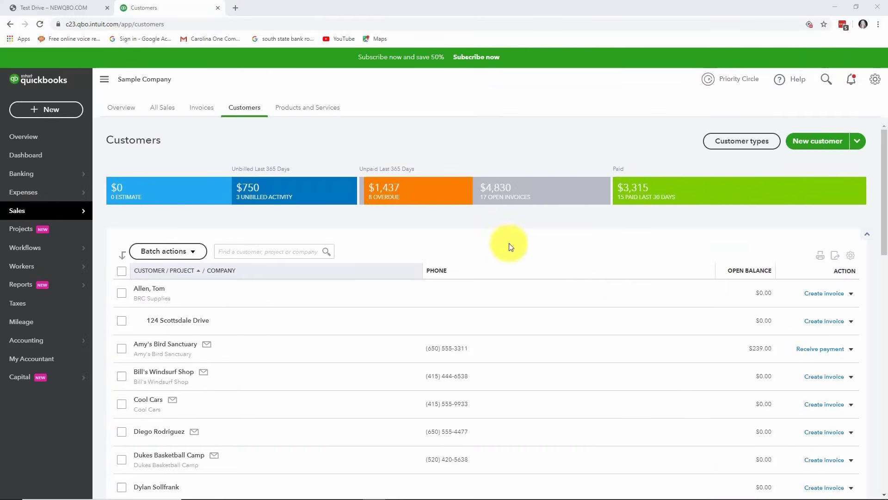
Search 'red' to open Red Rock Diner, then review and close its $70.00 invoice 1023
left_click(307, 250)
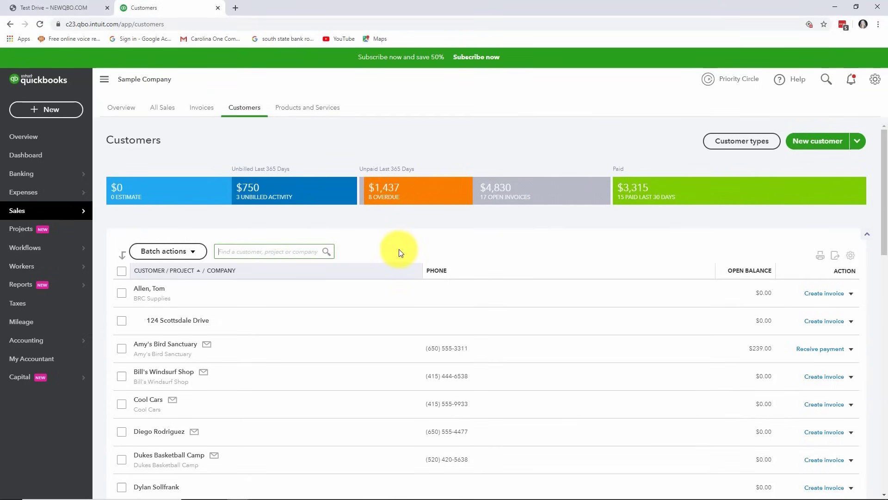
type("red")
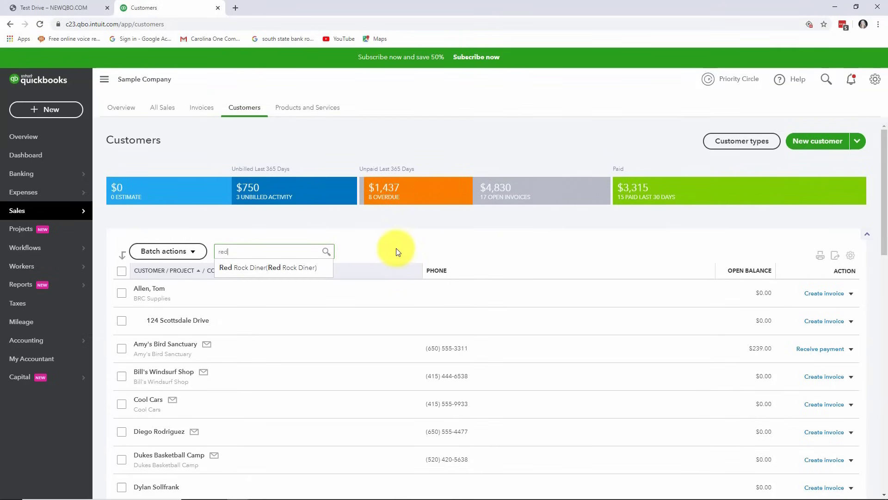
left_click(288, 268)
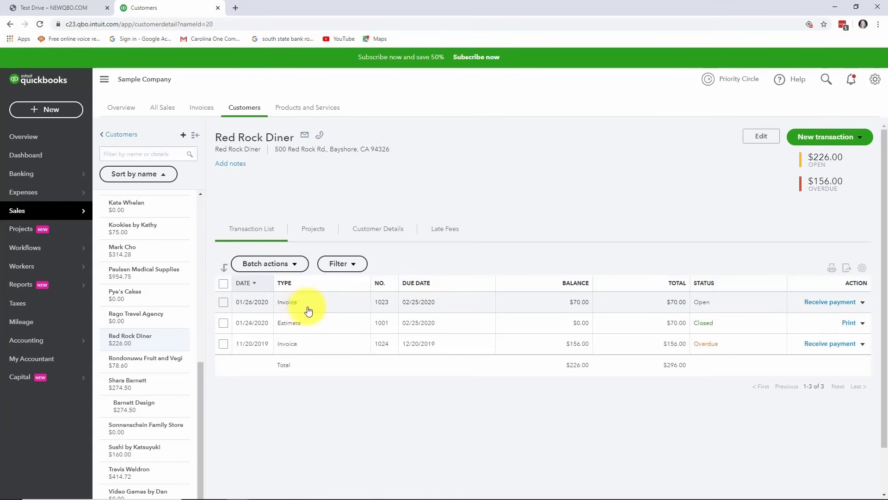
left_click(414, 305)
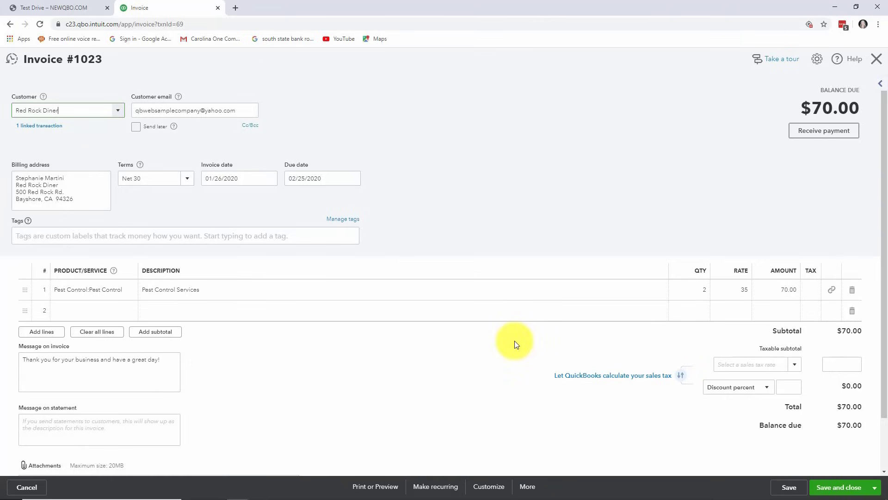
left_click(877, 59)
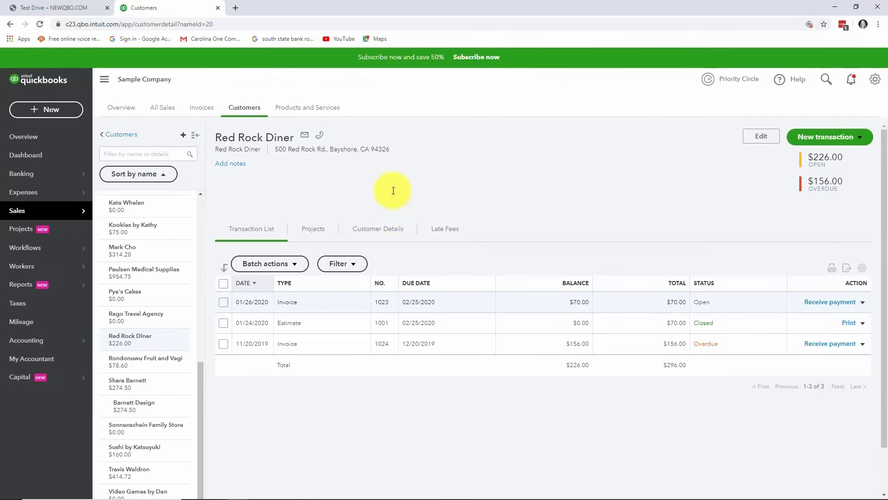
Start a new credit memo for customer Red Rock Diner
left_click(70, 113)
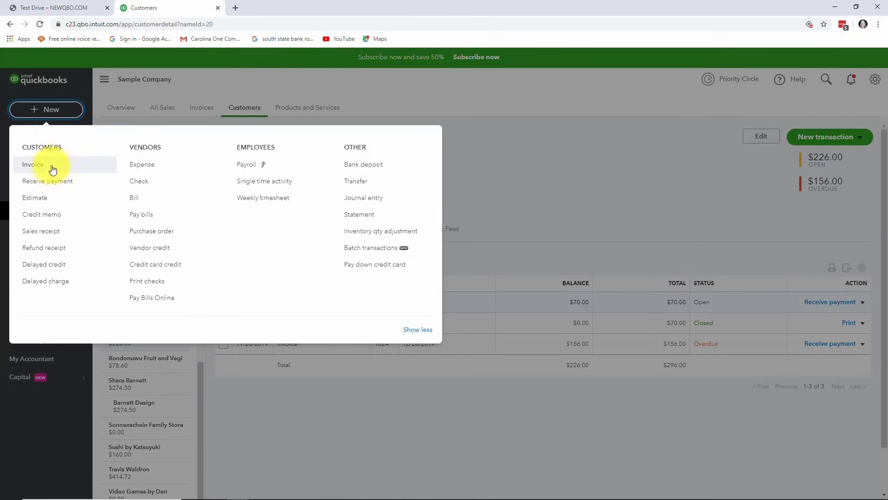
left_click(59, 216)
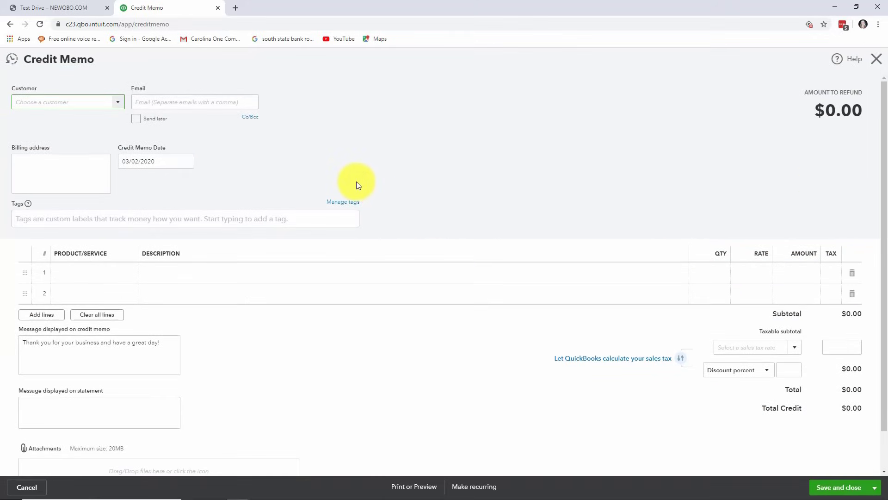
type("red")
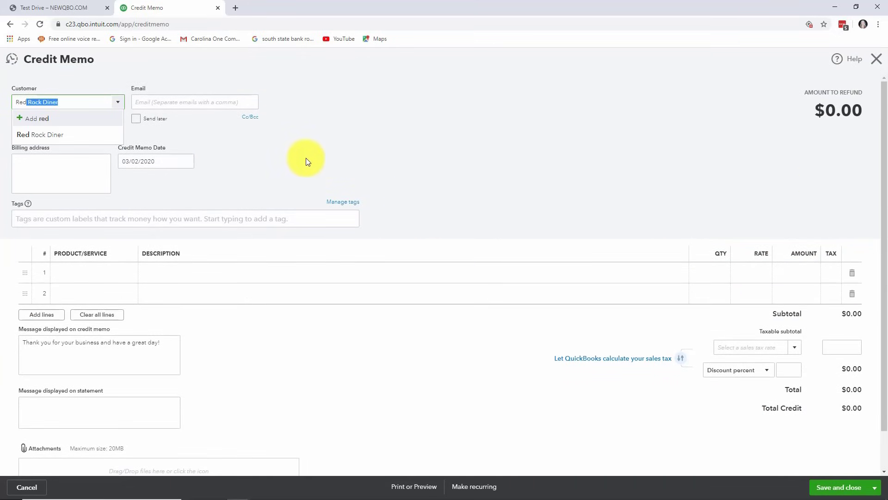
left_click(69, 135)
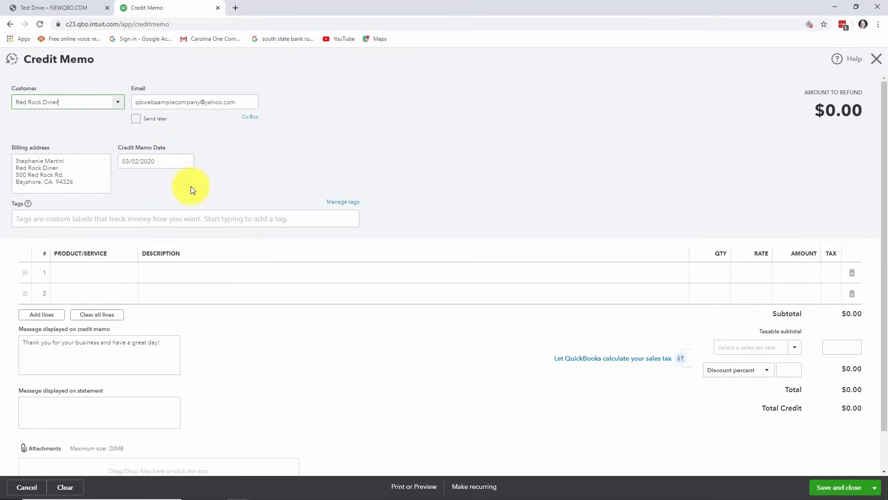
Add a Pest Control line with quantity 2 for $70.00, then save and close the credit memo
left_click(110, 278)
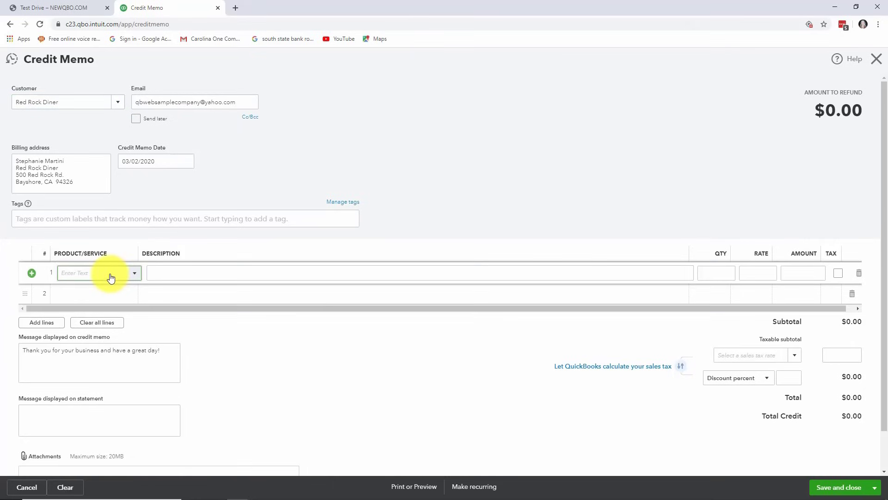
type("p")
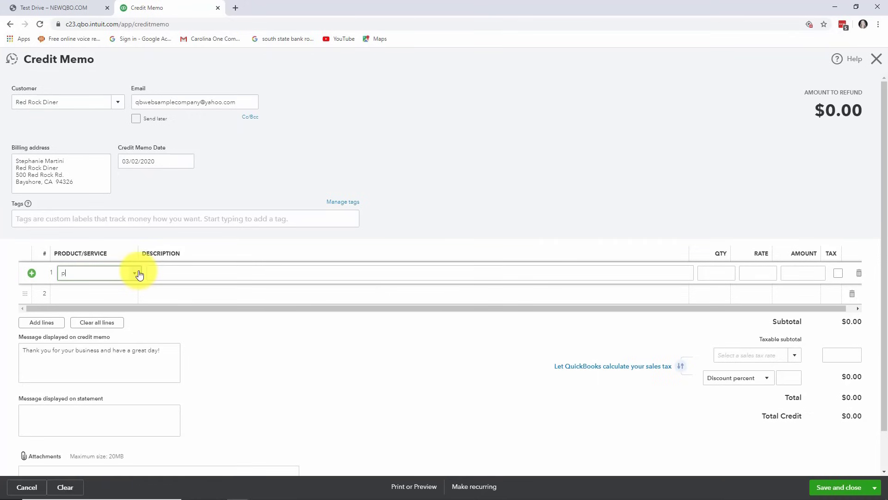
type("est")
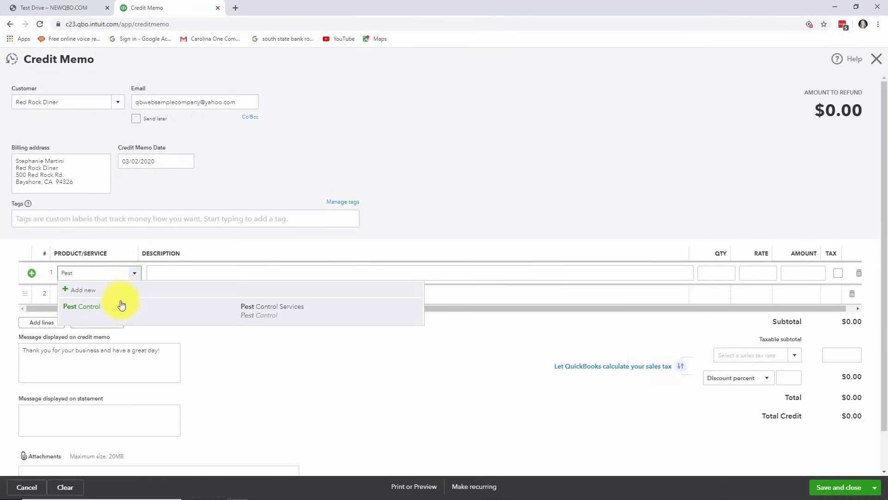
left_click(120, 305)
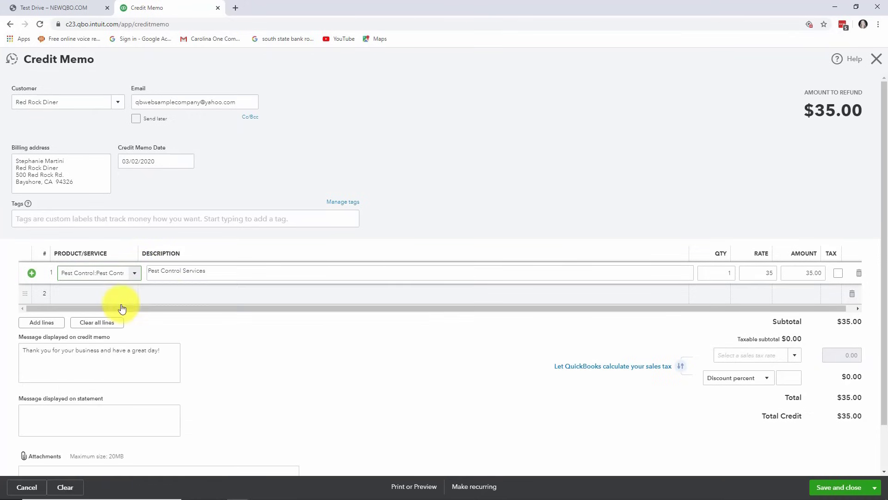
left_click(234, 273)
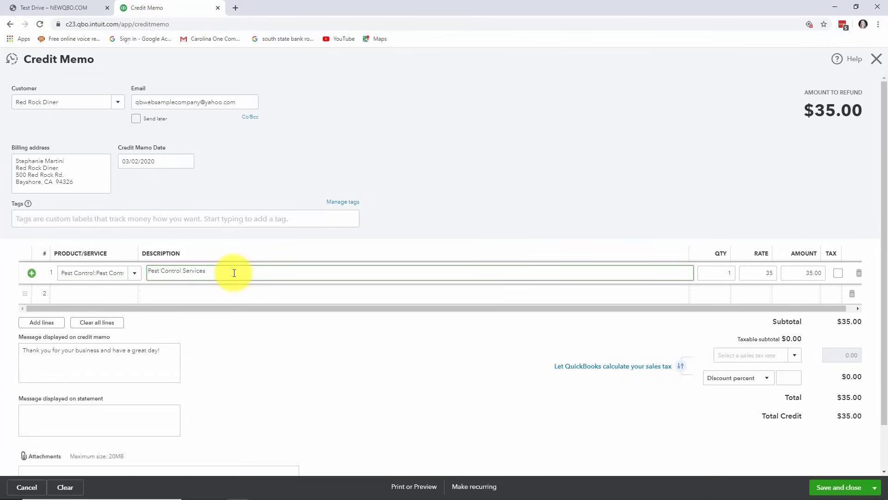
key("Tab")
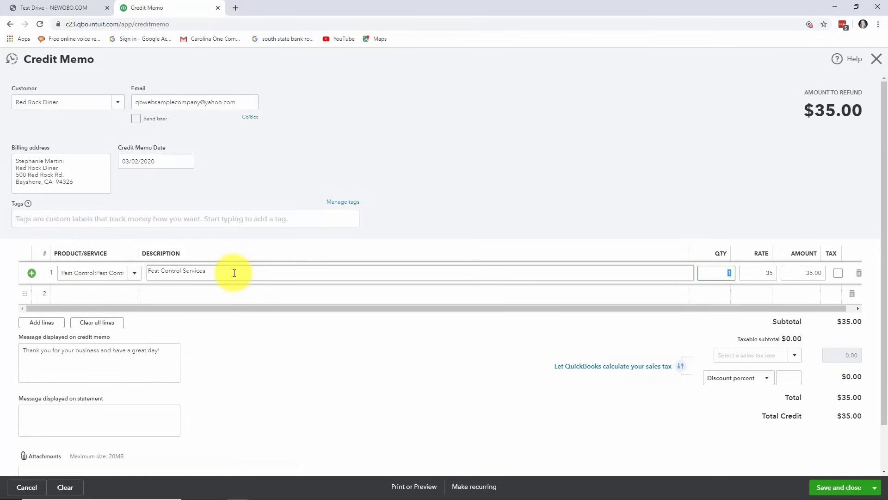
type("2")
key("Tab")
key("Tab")
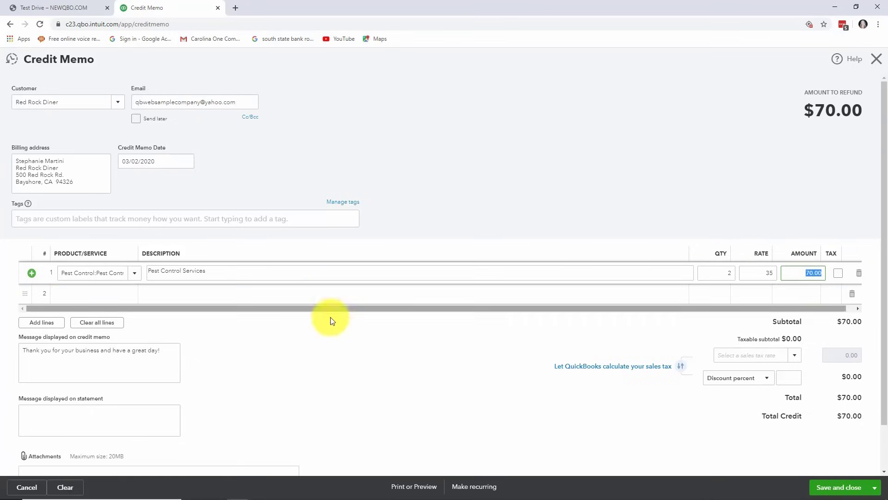
key("Tab")
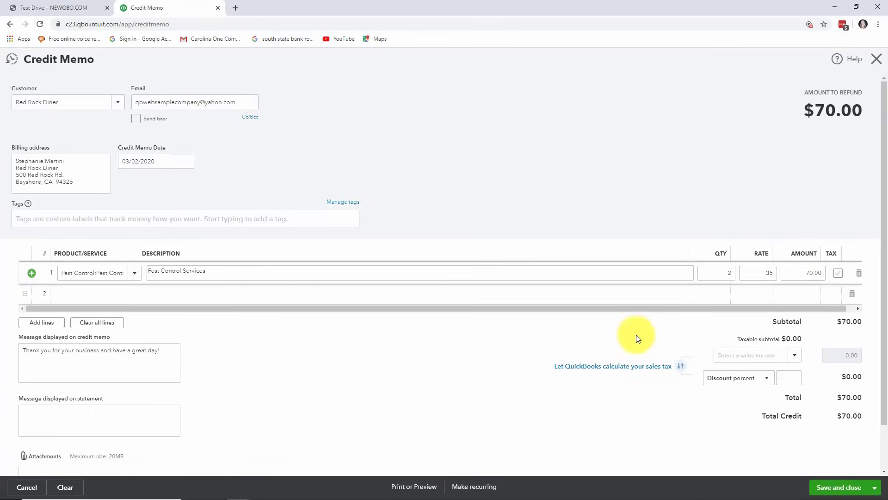
left_click(843, 486)
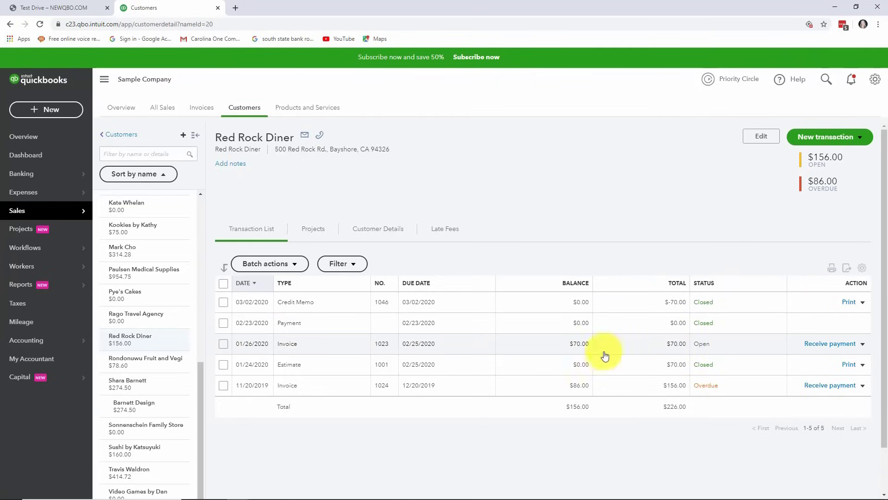
On the 02/23/2020 payment, swap invoice 1024 for invoice 1023 and credit memo 1046, then save and confirm
left_click(427, 327)
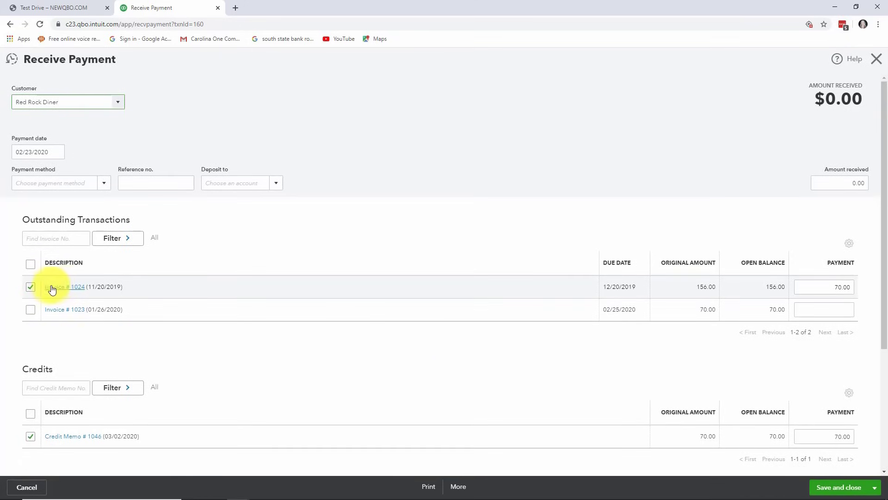
left_click(30, 287)
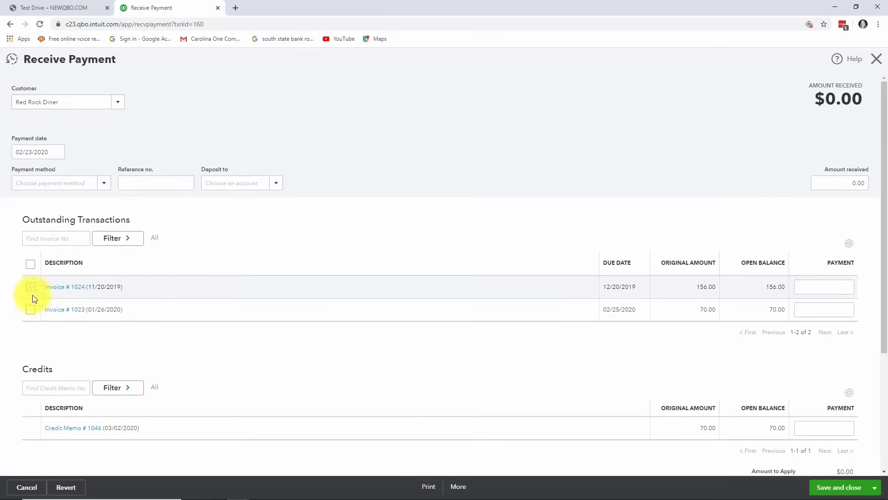
left_click(33, 309)
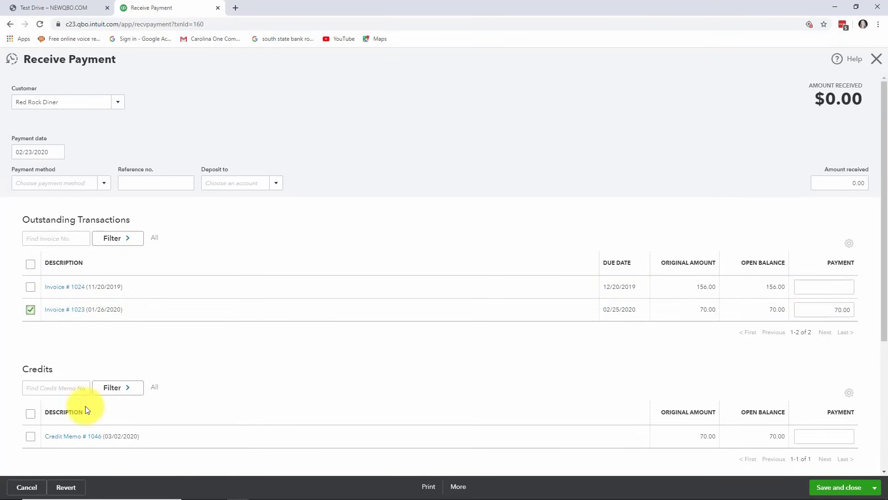
left_click(30, 437)
scroll(31, 436, "down", 4)
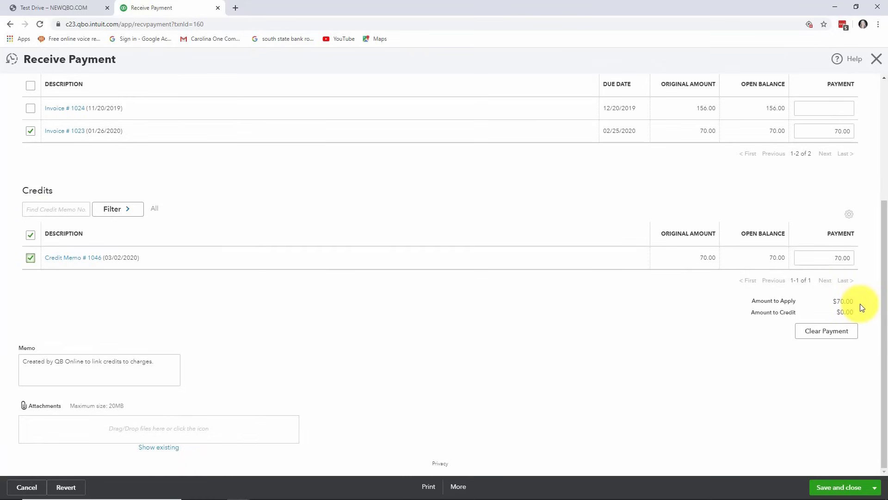
left_click(836, 493)
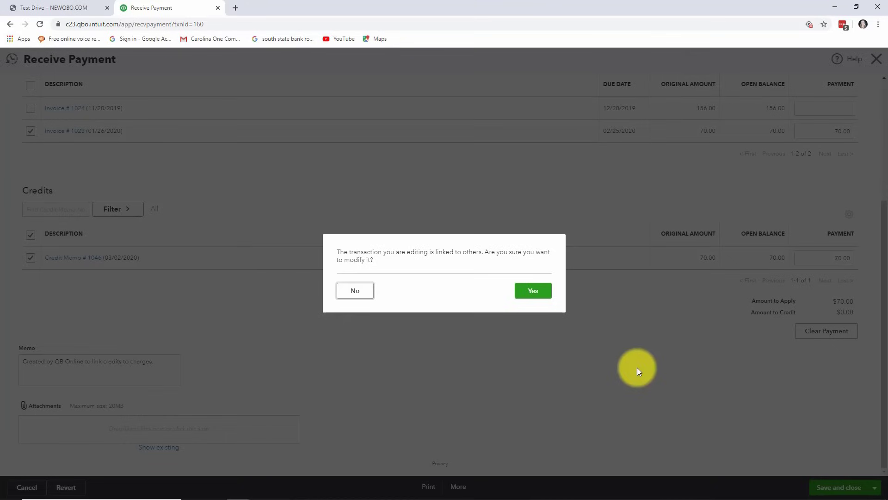
left_click(533, 291)
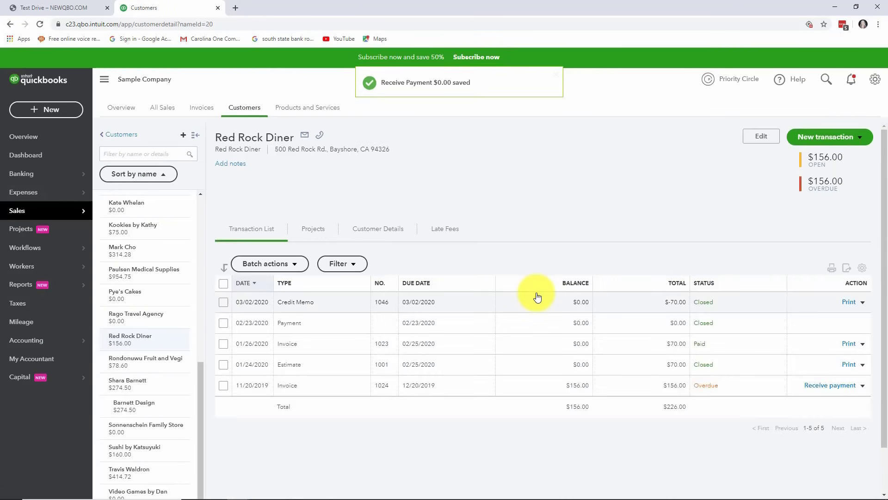
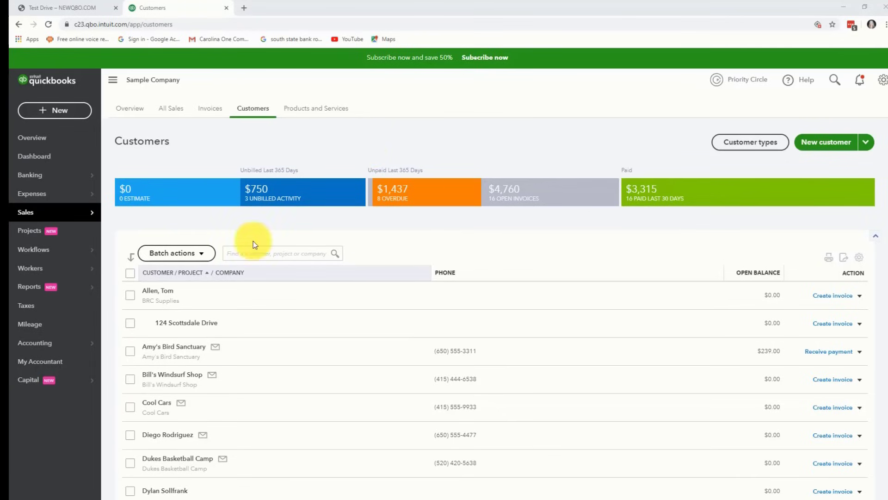
Search 'duke' to open Dukes Basketball Camp, then open its paid invoice #1029 ($460.40)
left_click(245, 253)
type("du")
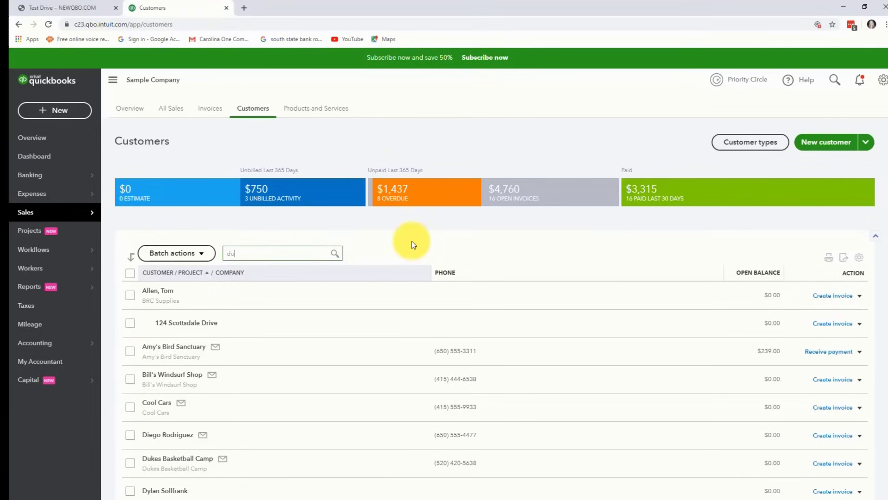
type("ke")
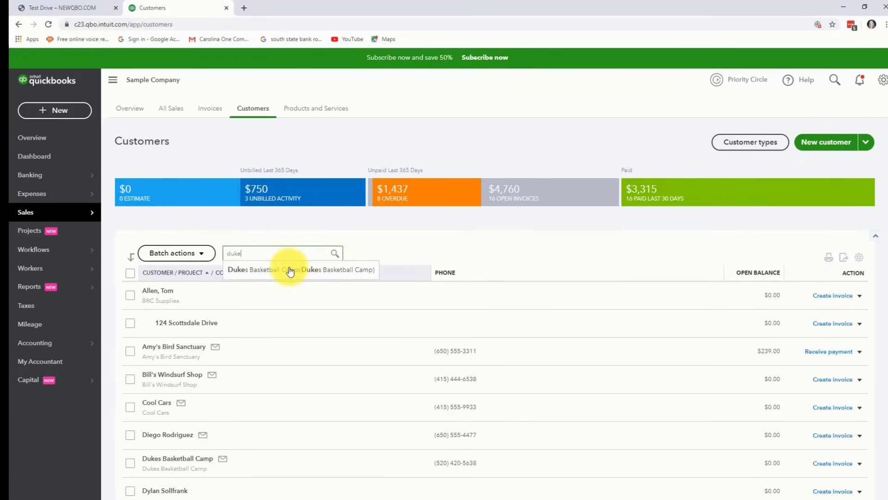
left_click(287, 270)
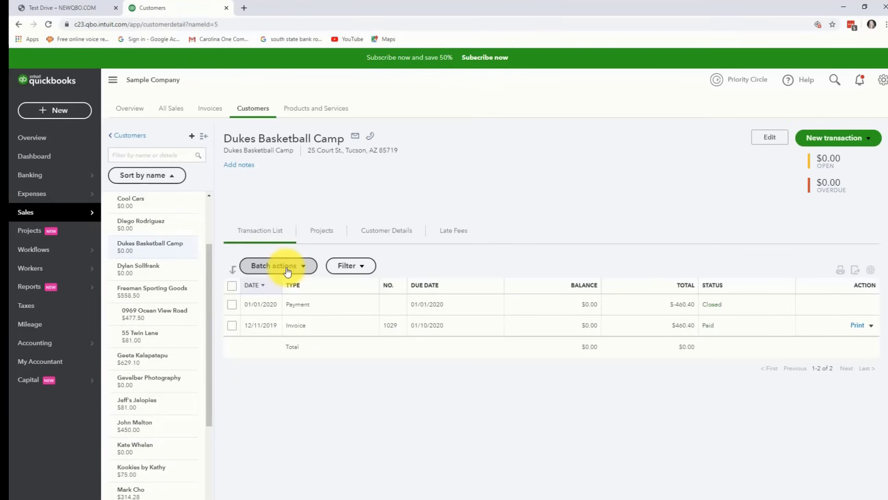
left_click(303, 329)
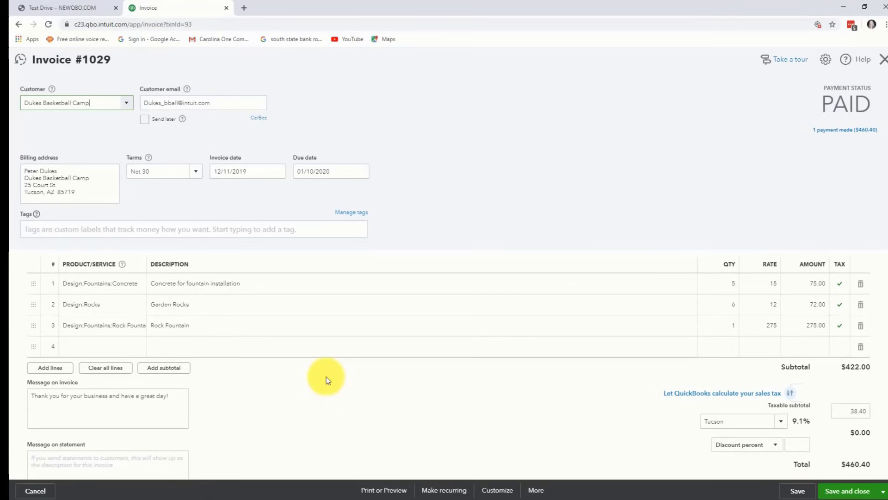
Review the Garden Rocks line, then close invoice #1029 without saving changes
left_click(308, 304)
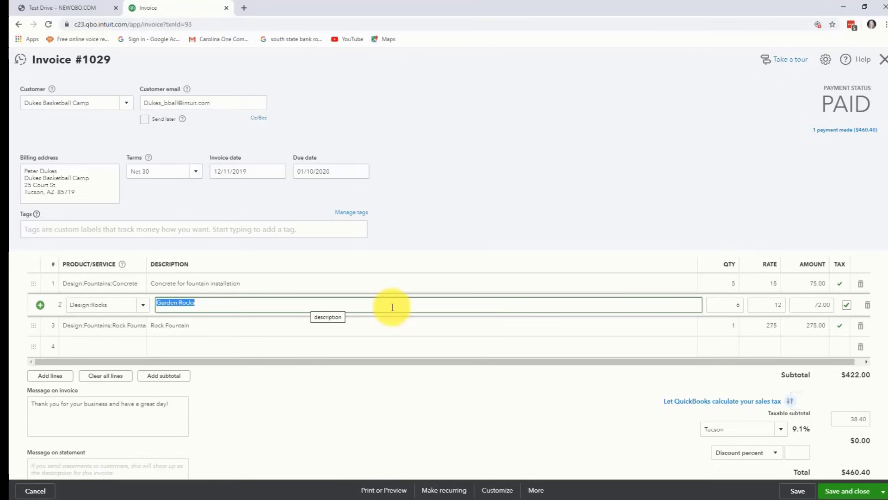
left_click(883, 60)
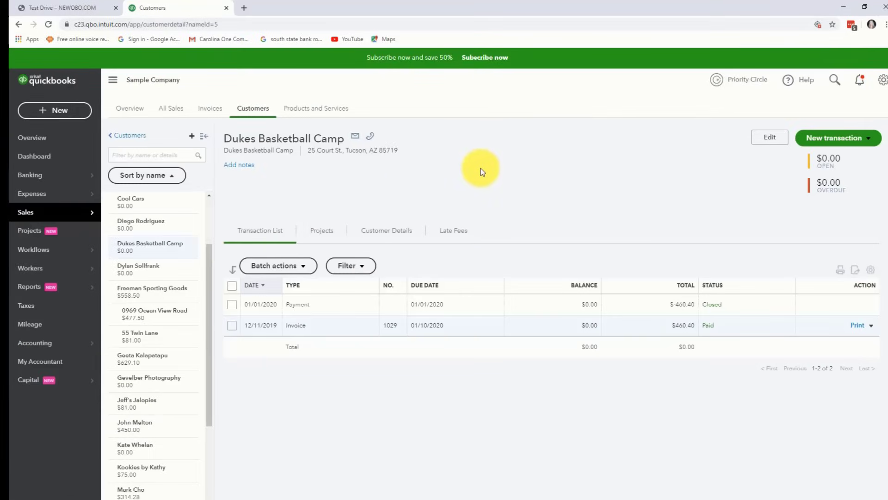
Start a new refund receipt for customer Dukes Basketball Camp
left_click(67, 114)
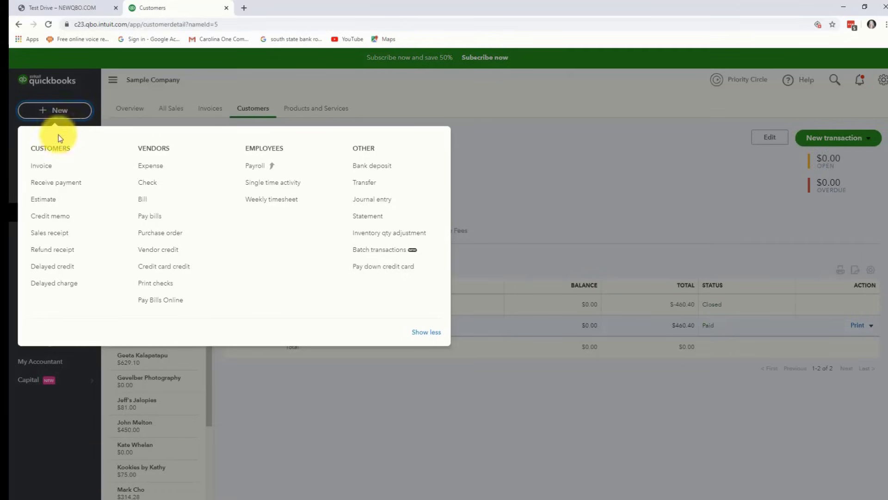
left_click(58, 251)
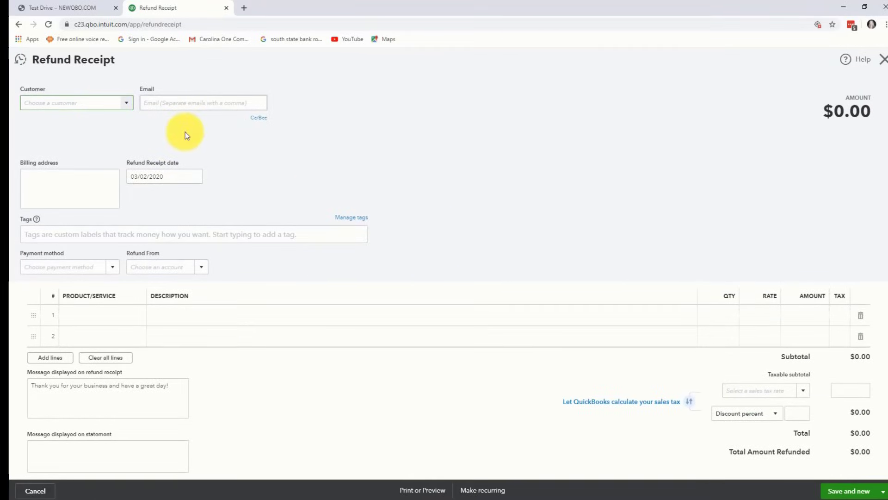
type("duk")
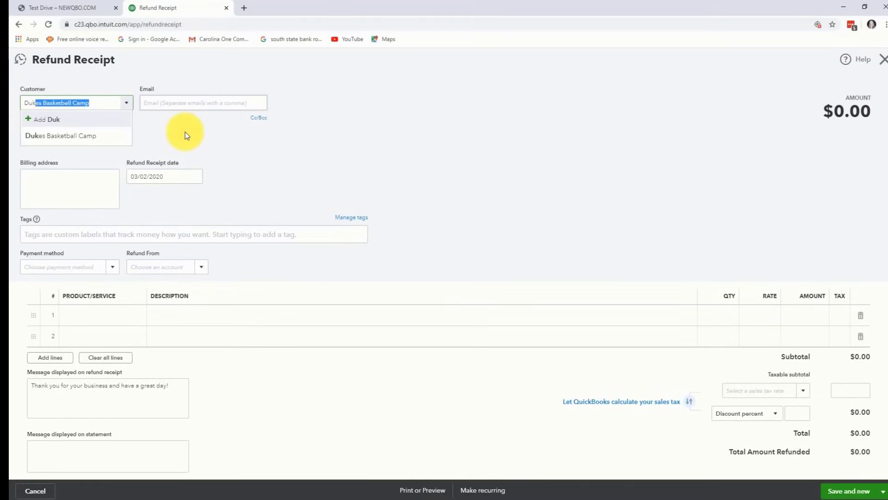
key("Tab")
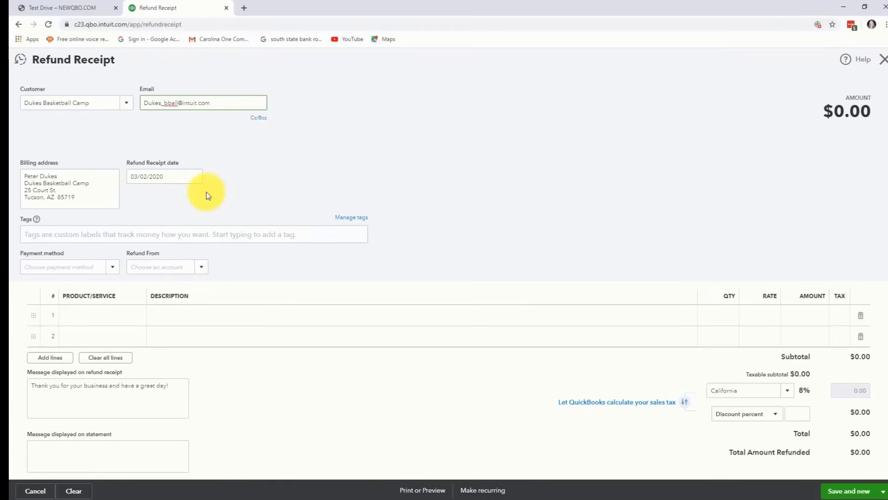
Set the refund to be paid by Check from the Checking account, marked Print later
left_click(114, 267)
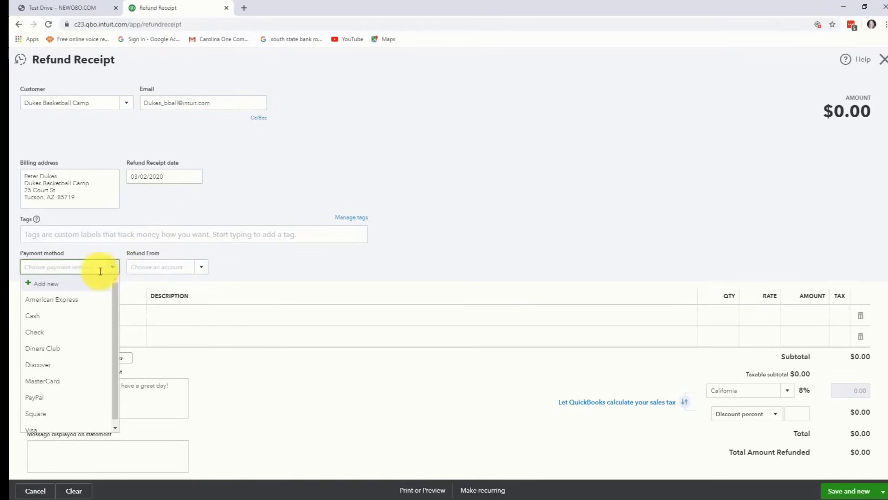
left_click(54, 337)
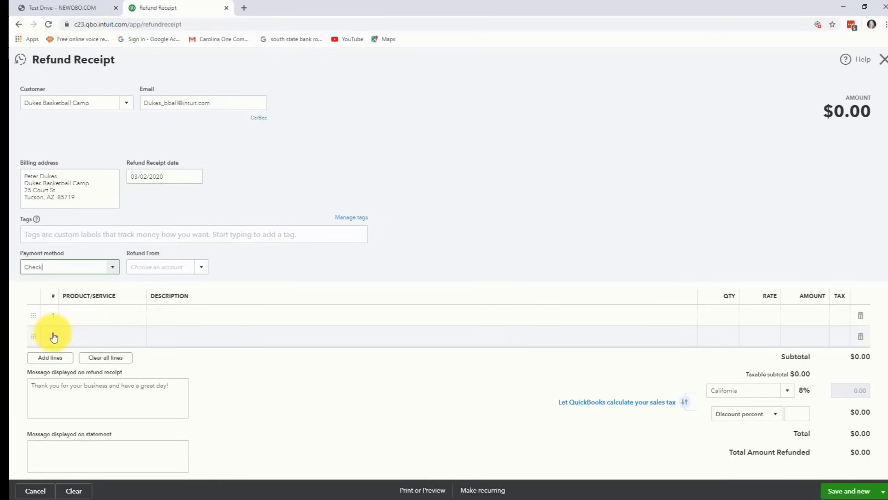
left_click(201, 268)
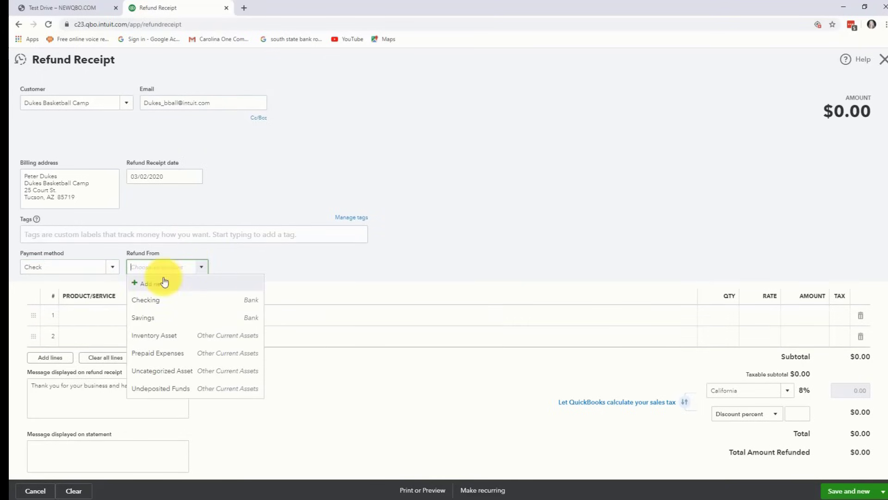
left_click(144, 304)
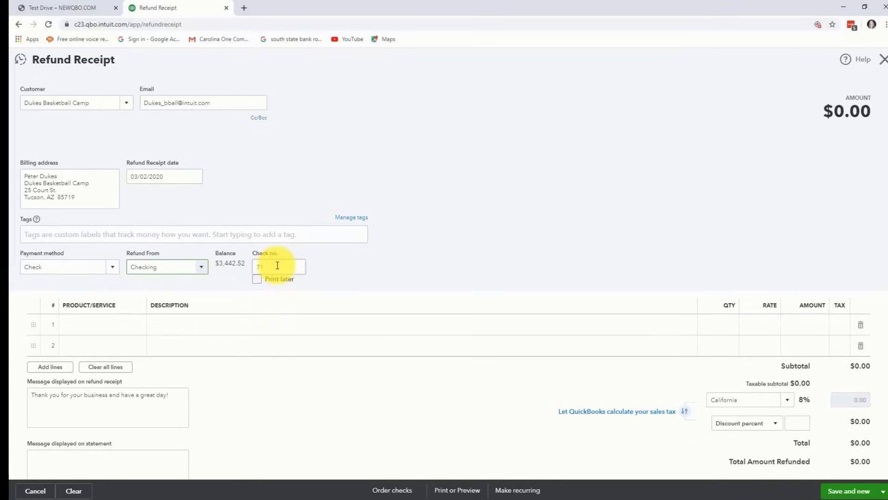
left_click(257, 279)
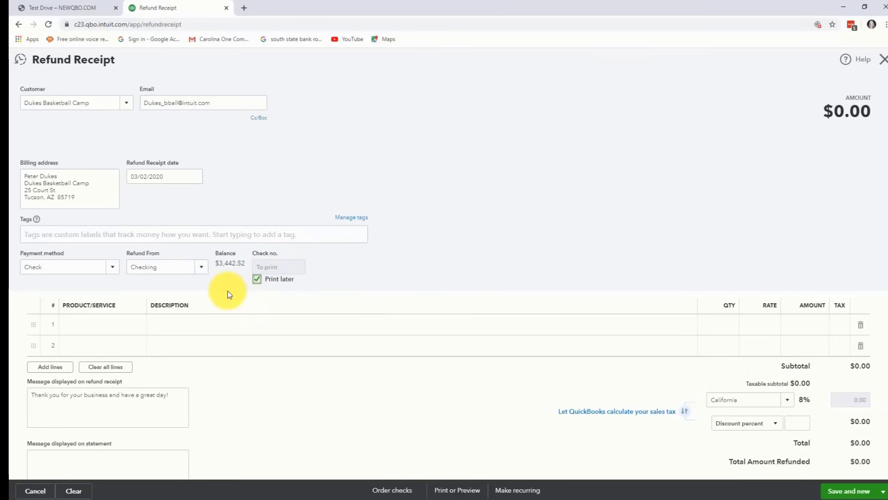
Add line 1 as Design:Rocks, quantity 3 at rate 12 ($38.88 with tax), and save the refund
left_click(101, 328)
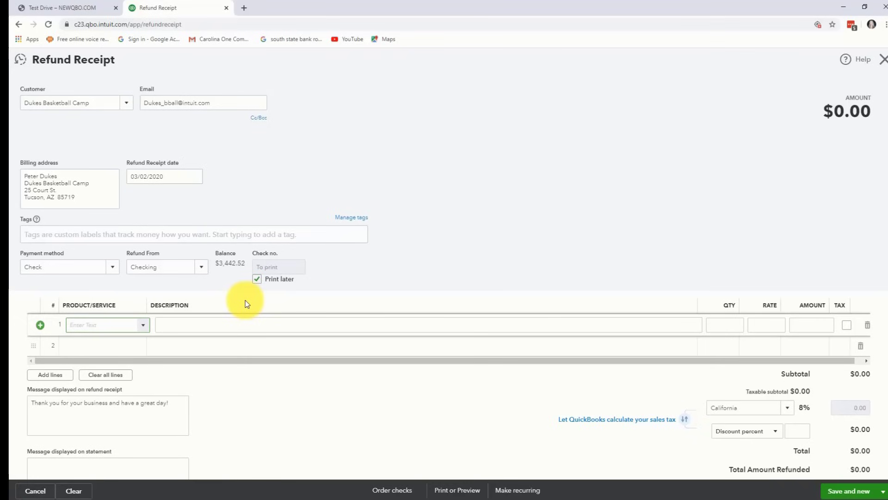
type("gar")
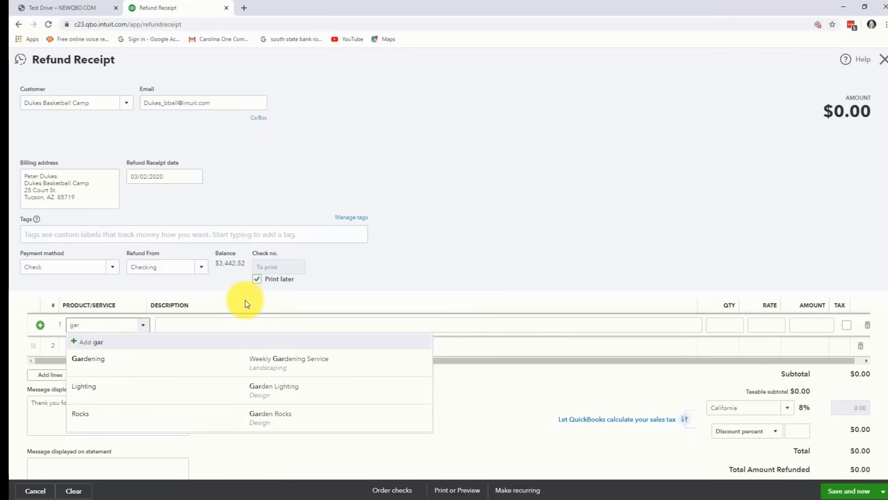
left_click(93, 413)
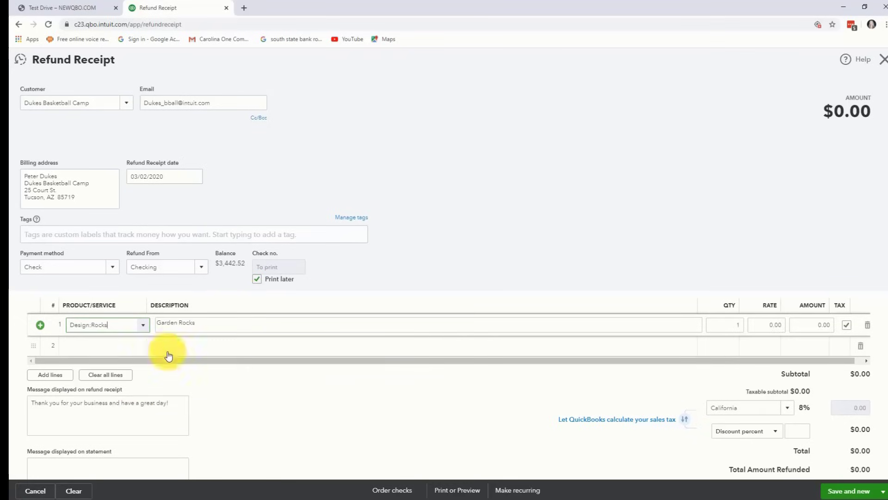
key("Tab")
key("Tab")
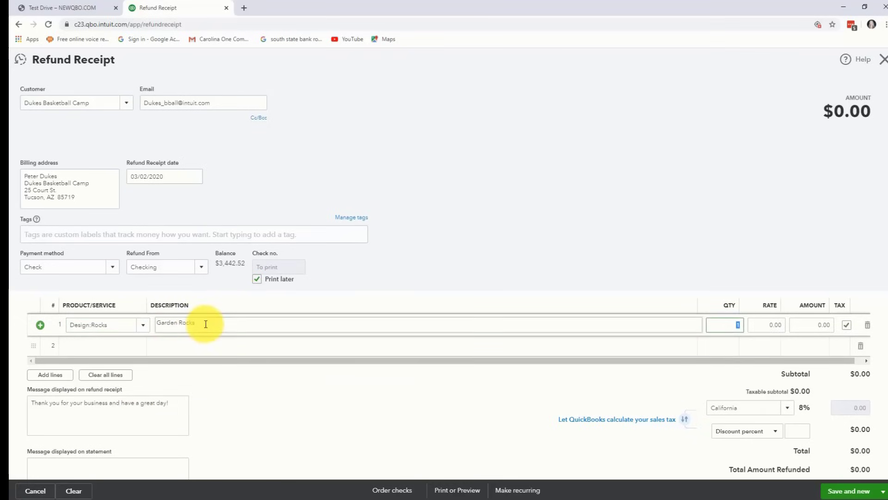
type("3")
key("Tab")
type("12")
key("Tab")
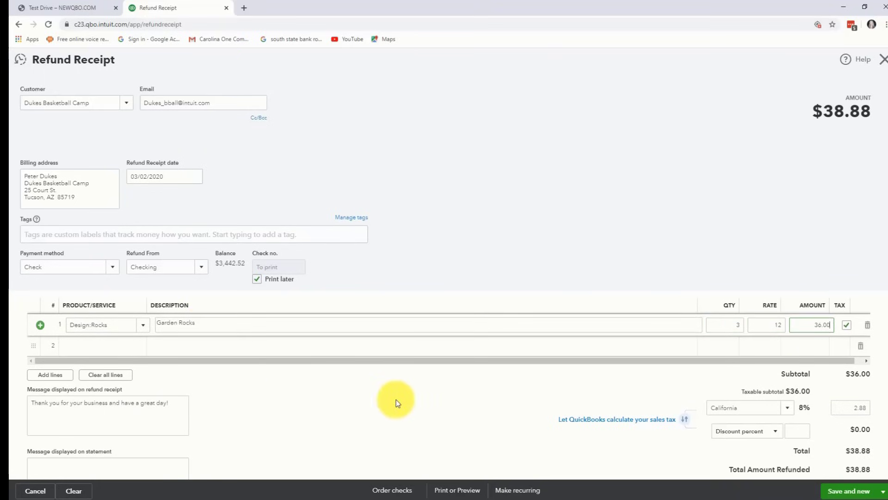
key("Tab")
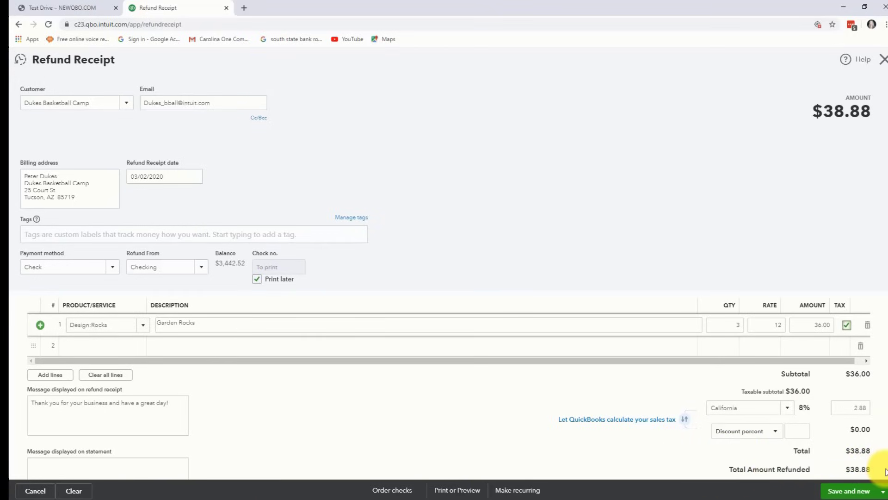
left_click(849, 493)
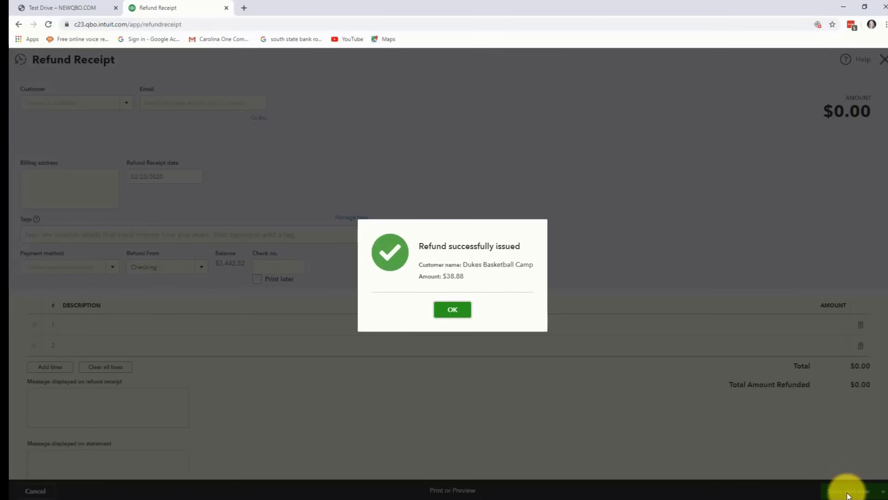
Dismiss the refund success message and close the blank Refund Receipt form
left_click(453, 310)
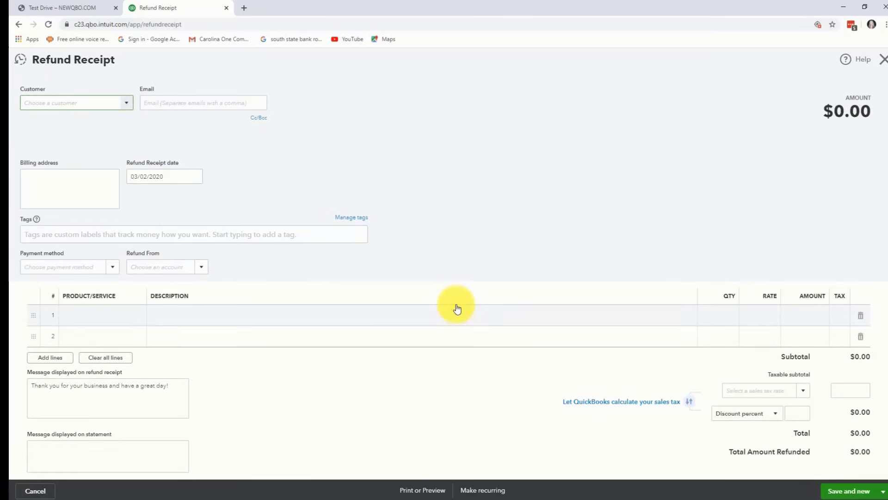
left_click(883, 59)
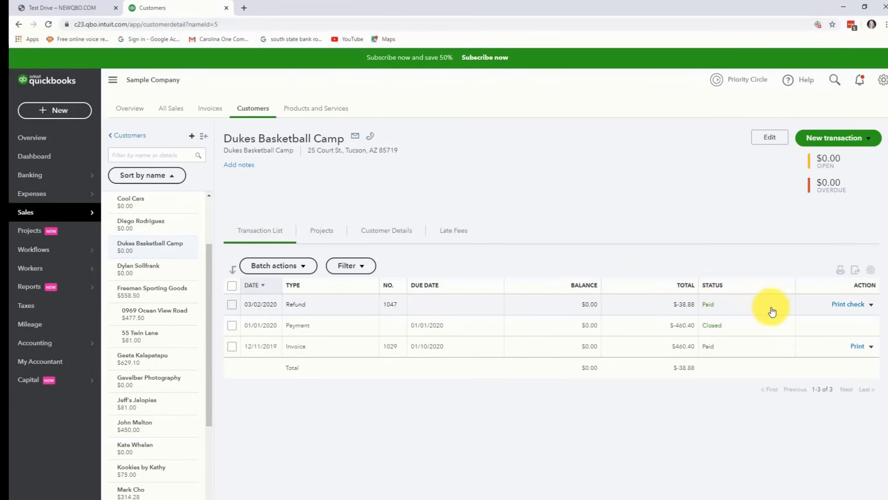
Open printing for the $38.88 refund check and set the starting check number to 200
left_click(862, 309)
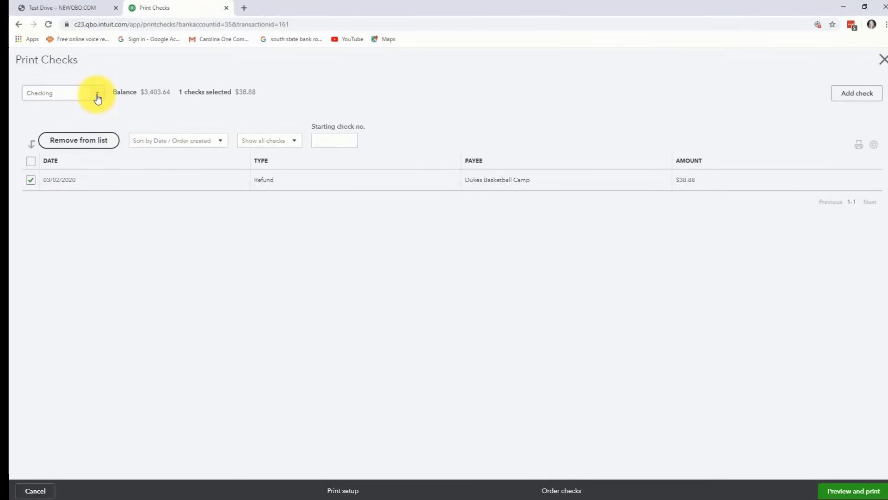
left_click(335, 141)
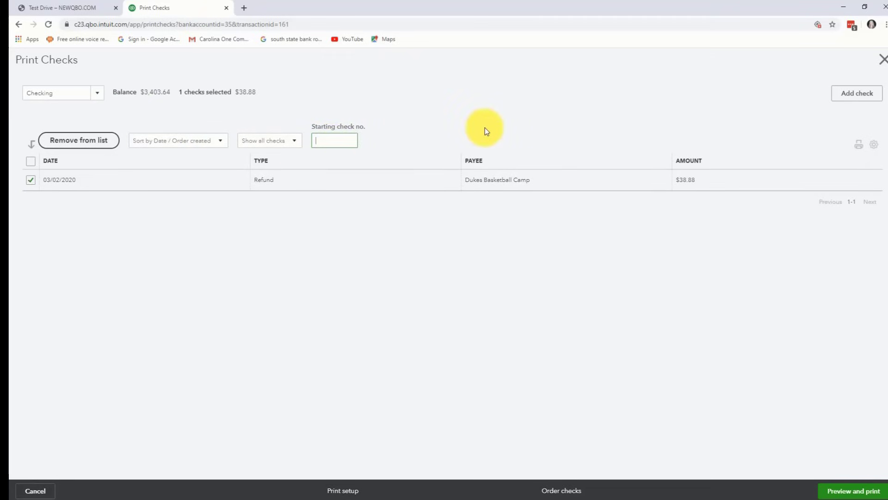
type("200")
left_click(480, 135)
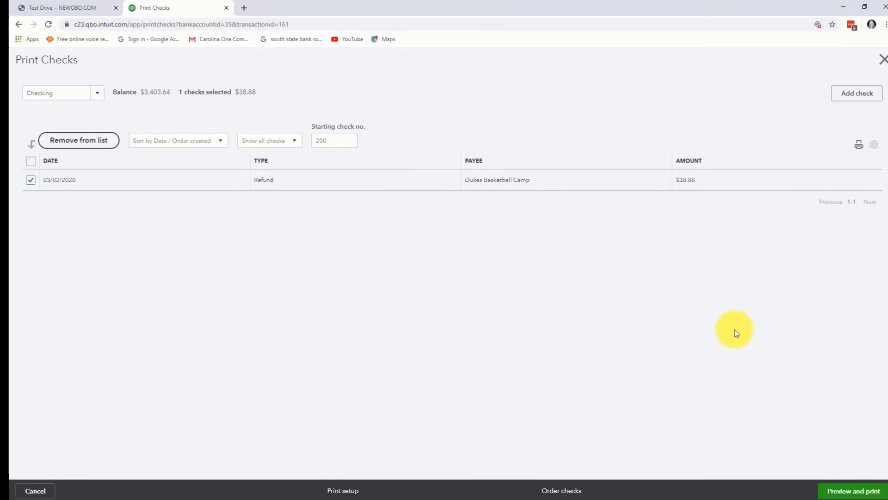
Preview and print the refund check, close the preview, and confirm it printed correctly
left_click(843, 492)
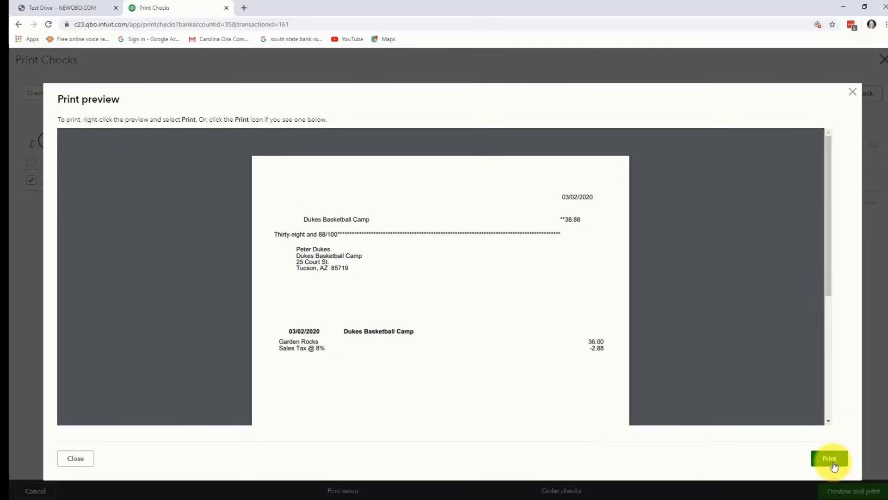
left_click(852, 92)
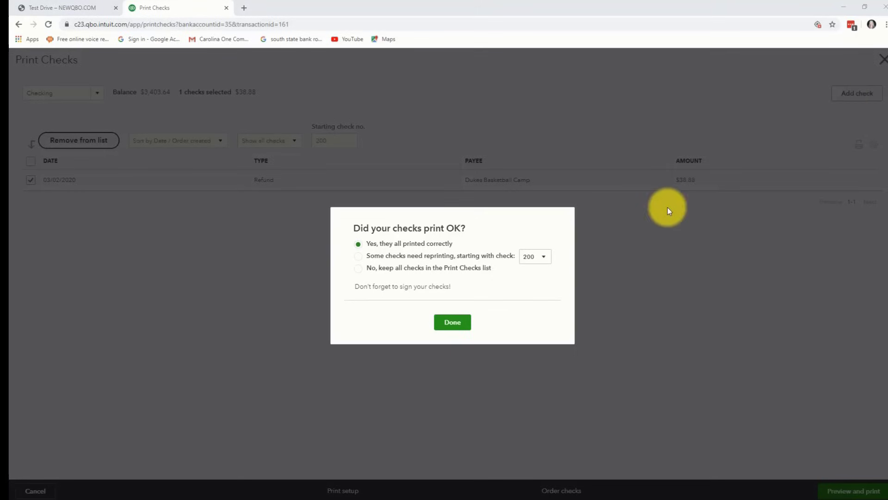
left_click(450, 326)
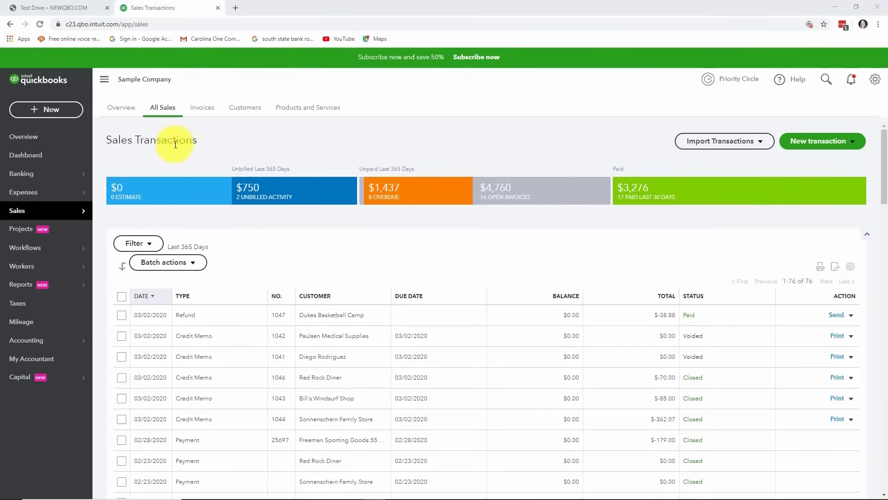
Start a Balance Forward customer statement with statement date 01/31/2020
left_click(54, 114)
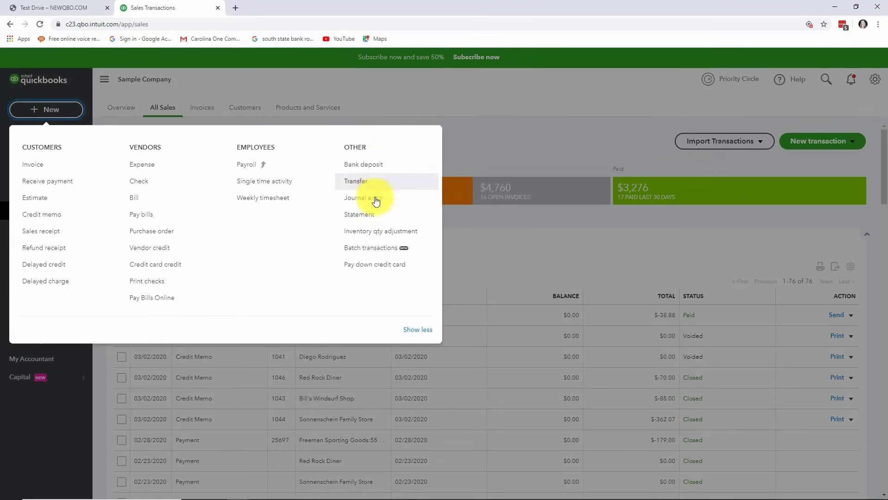
left_click(372, 217)
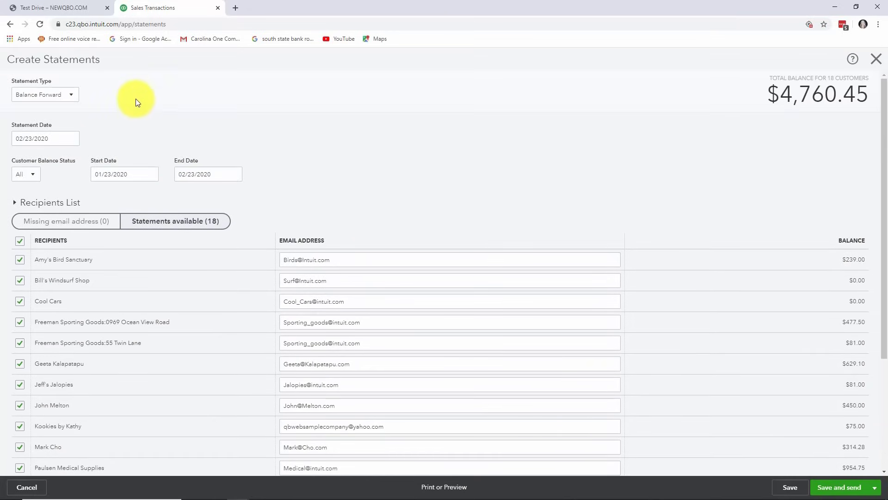
left_click(72, 95)
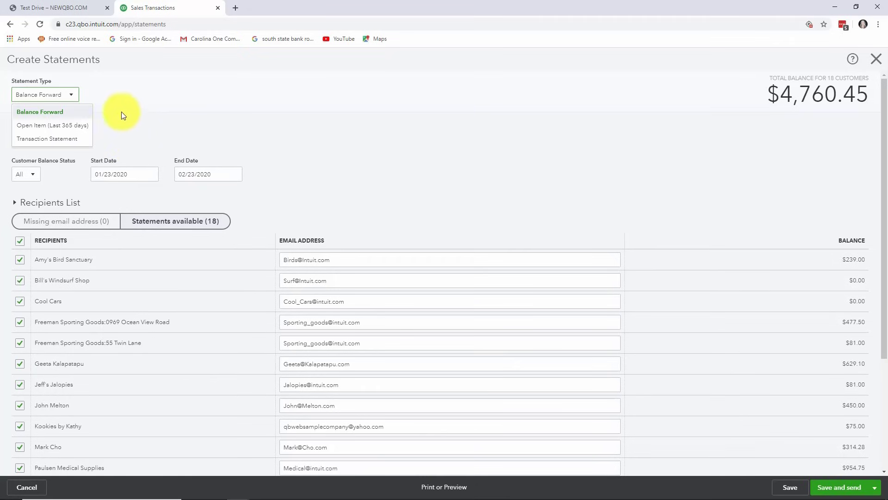
left_click(79, 112)
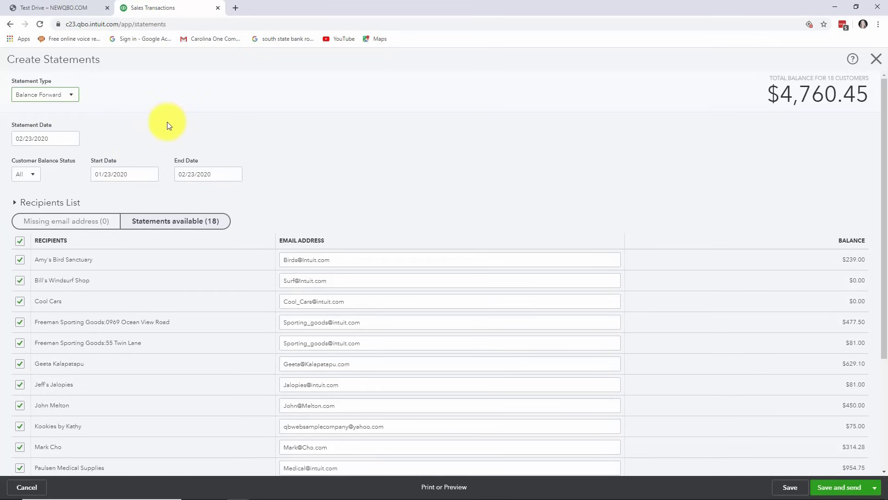
left_click(72, 140)
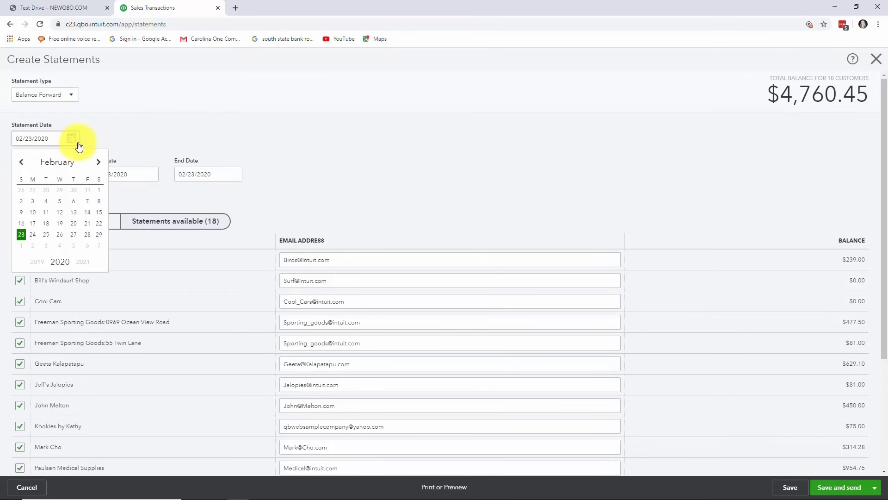
left_click(21, 162)
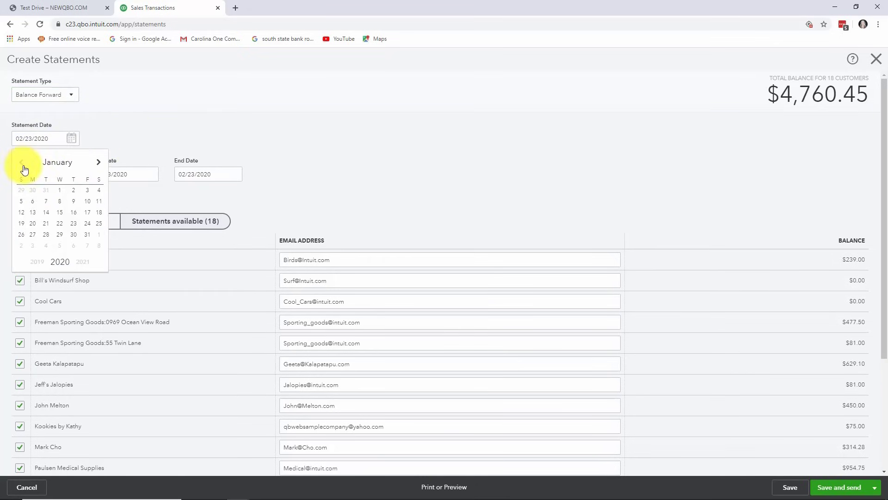
left_click(87, 236)
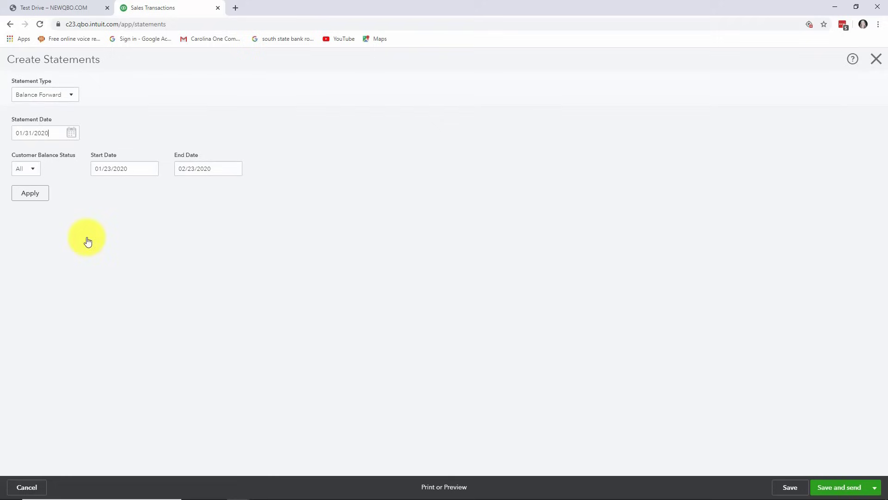
Set the statement period from 01/01/2020 to 01/31/2020
left_click(152, 169)
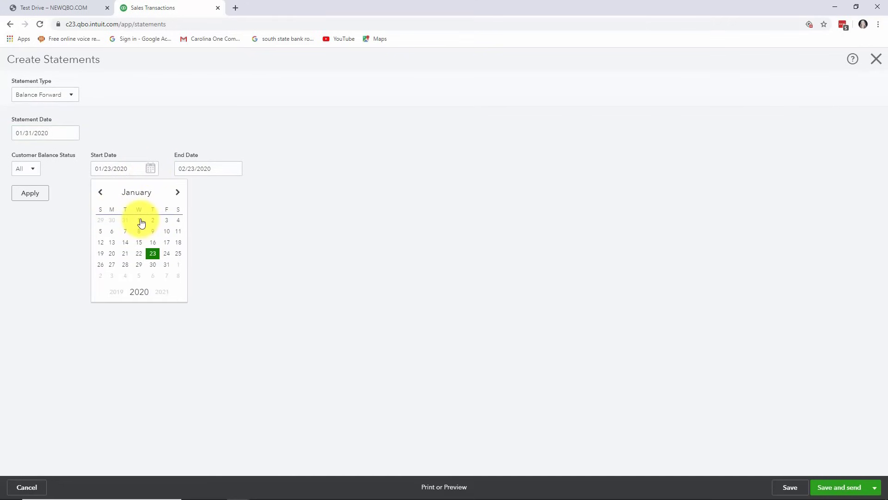
left_click(140, 221)
left_click(234, 168)
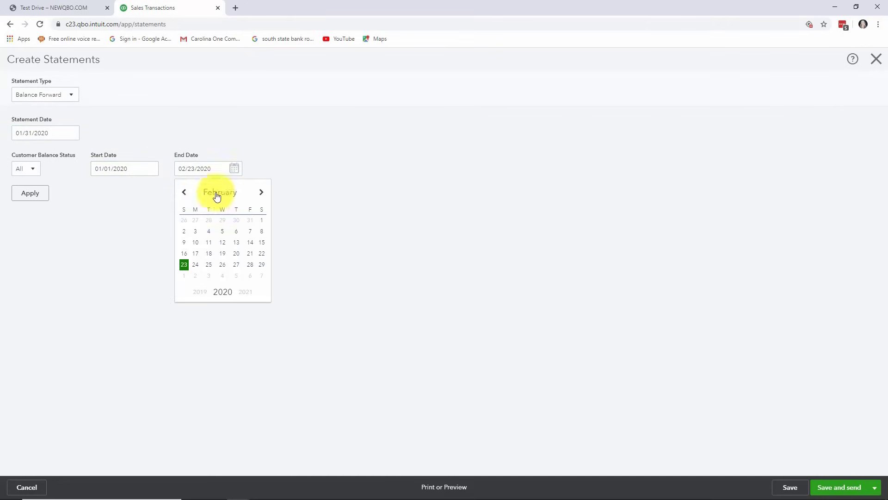
left_click(184, 191)
left_click(250, 264)
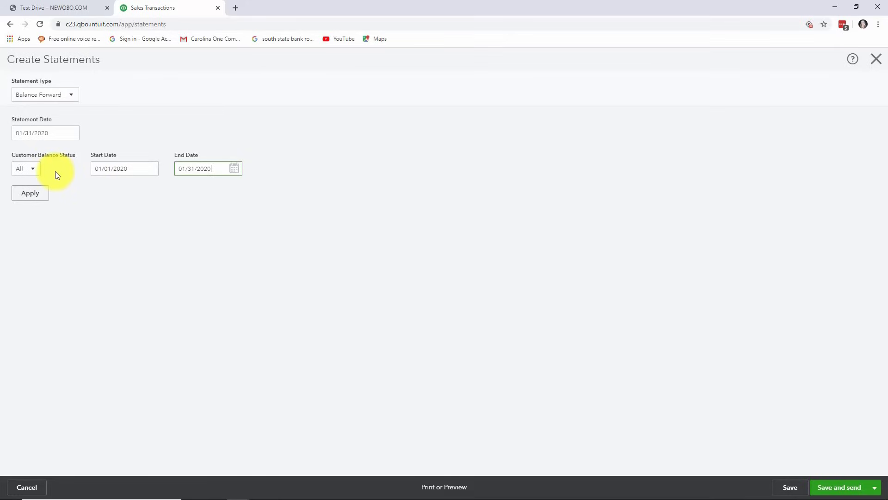
Include customers of All balance statuses, apply, and exclude the one $450.00 recipient
left_click(32, 170)
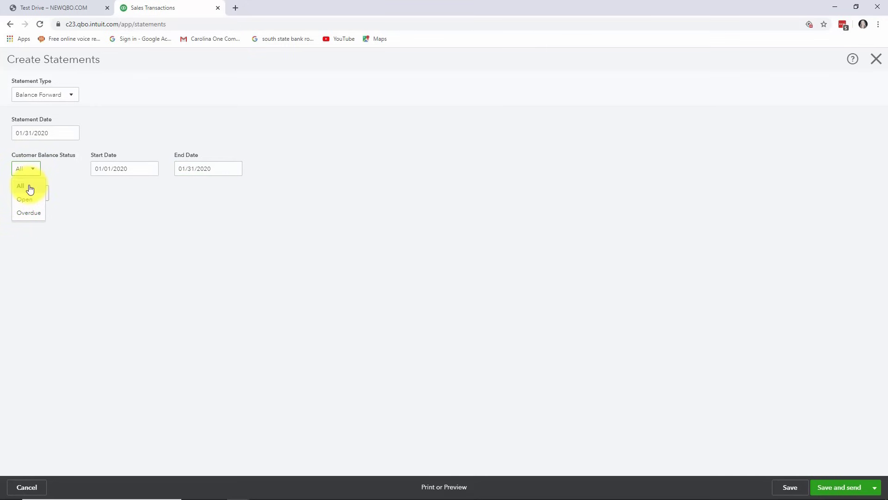
left_click(30, 187)
left_click(29, 194)
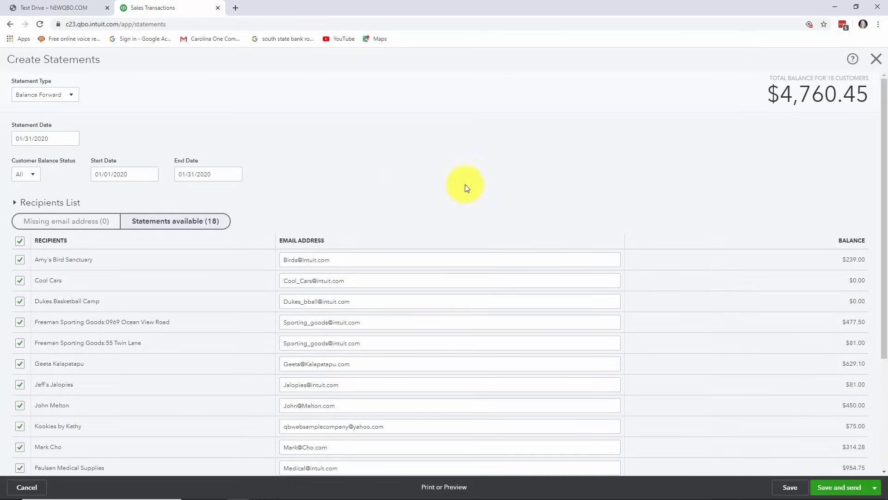
scroll(655, 249, "down", 4)
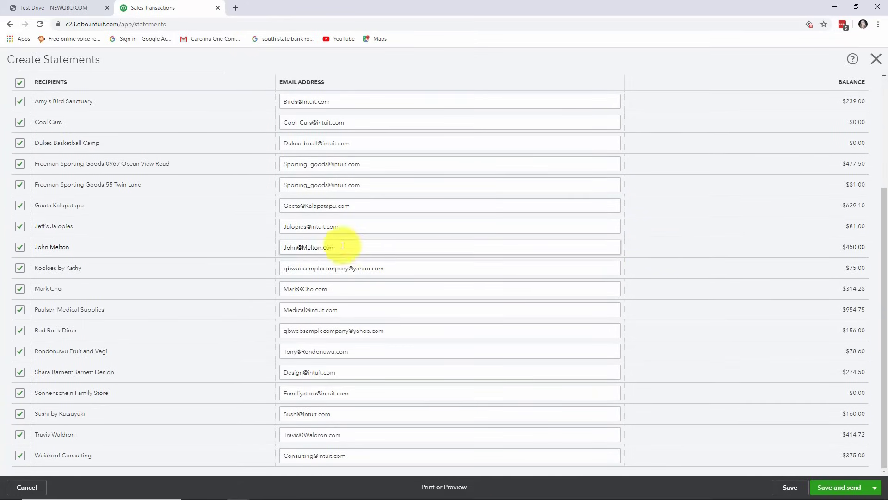
left_click(20, 249)
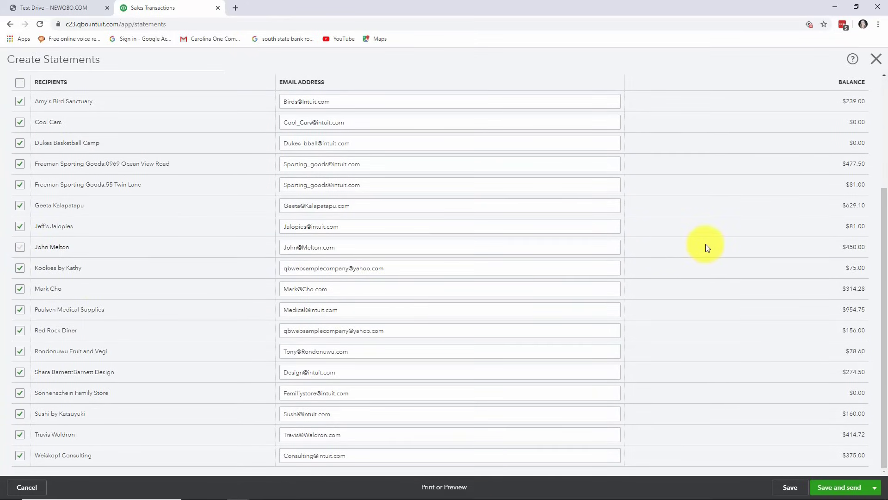
Review the 17-page January statement print preview, then close it and the Create Statements page
left_click(450, 489)
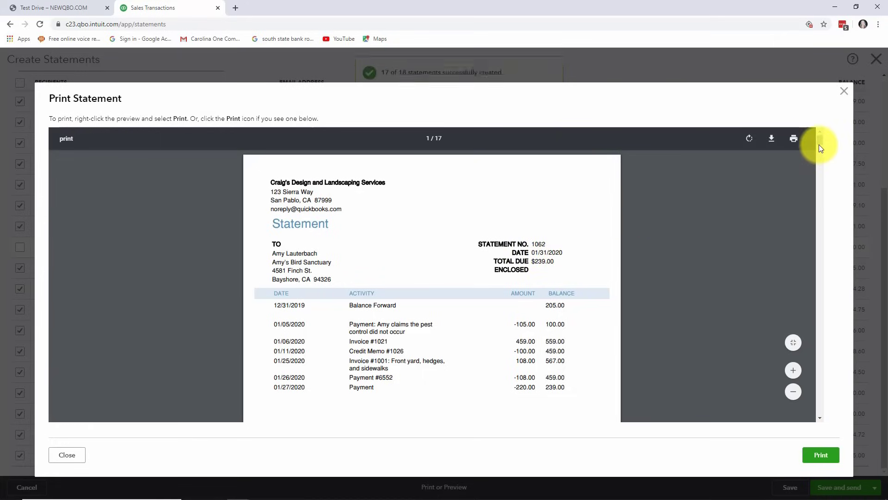
mouse_move(818, 145)
left_mouse_down()
mouse_move(824, 187)
mouse_move(825, 142)
left_mouse_up()
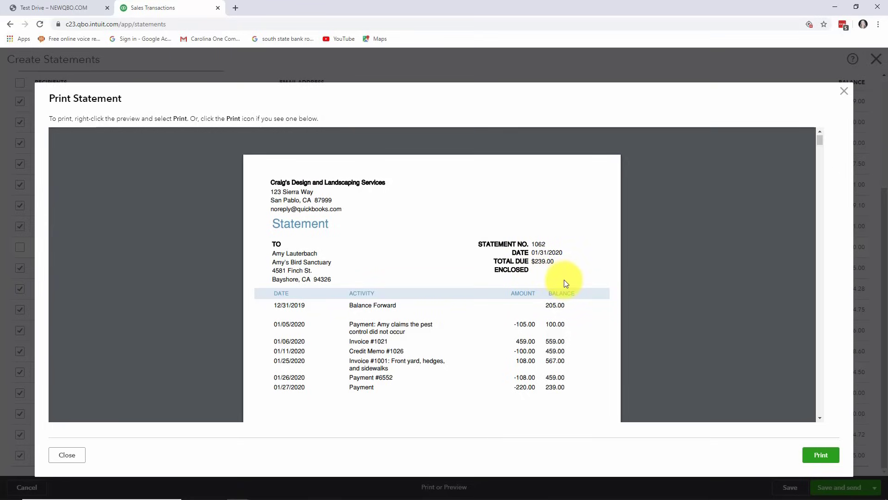
scroll(563, 281, "down", 6)
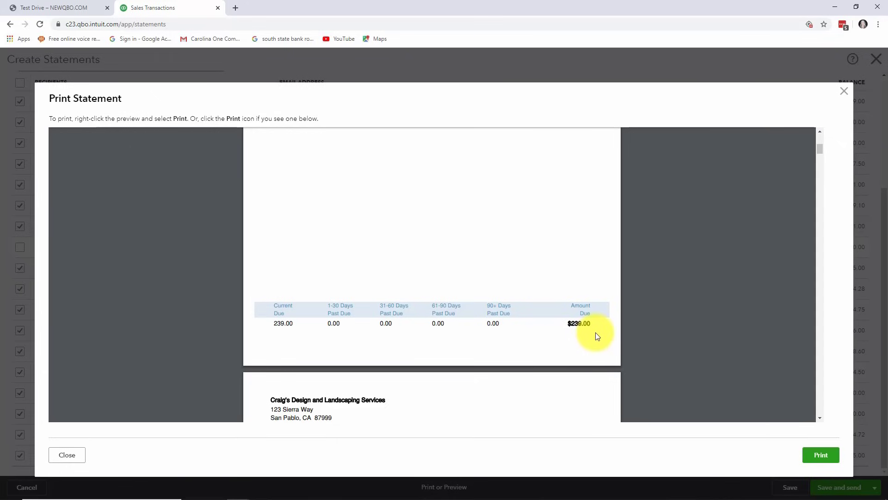
scroll(590, 243, "up", 5)
scroll(589, 241, "up", 3)
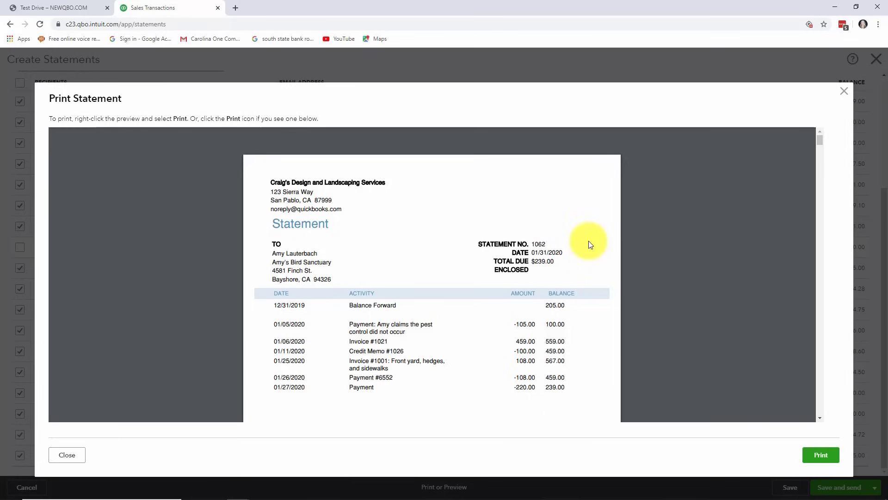
left_click(845, 91)
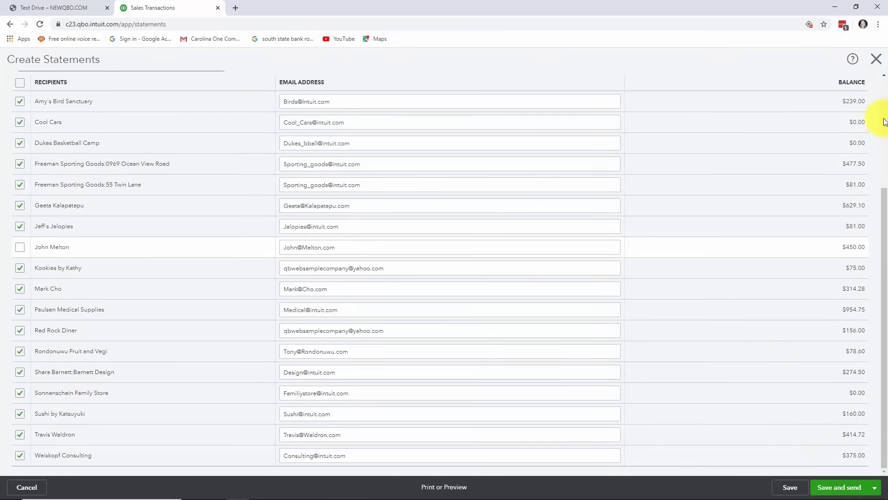
left_click(872, 70)
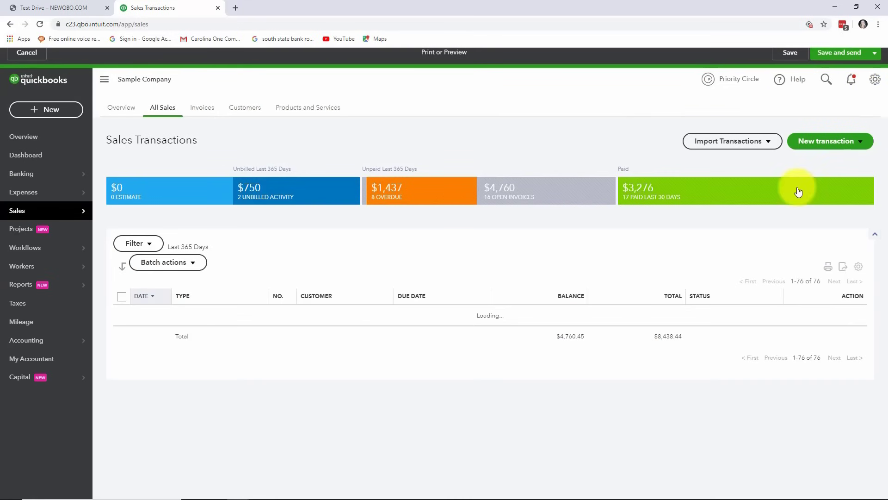
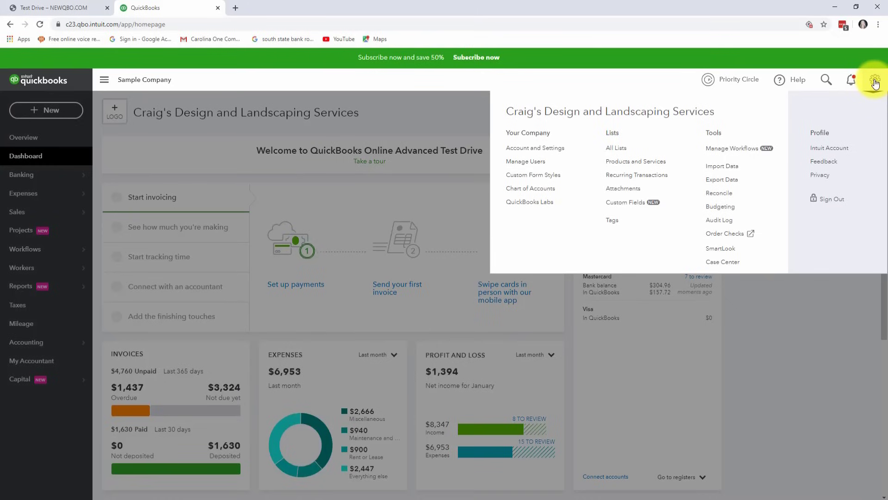
Go to the Tags list from the company lists and show the New tag/group options
left_click(614, 224)
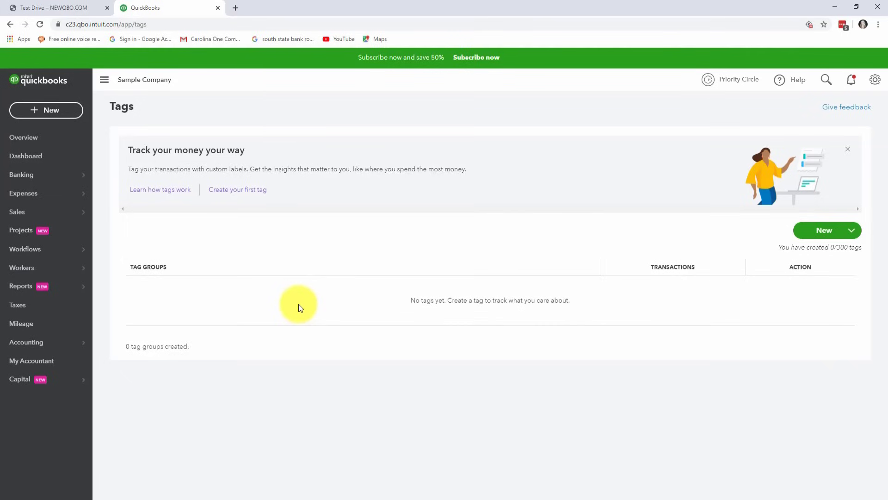
left_click(851, 231)
Save a new tag named 'Fountains' with the Group left empty
left_click(821, 269)
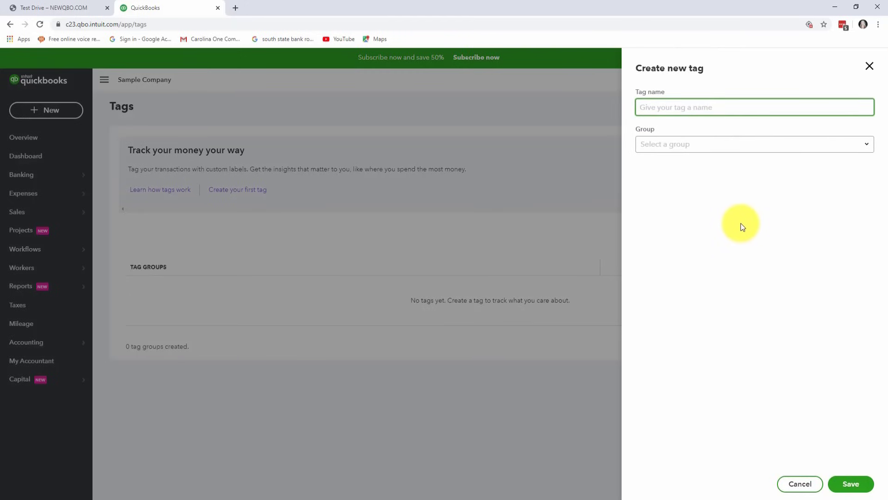
type("Fountains")
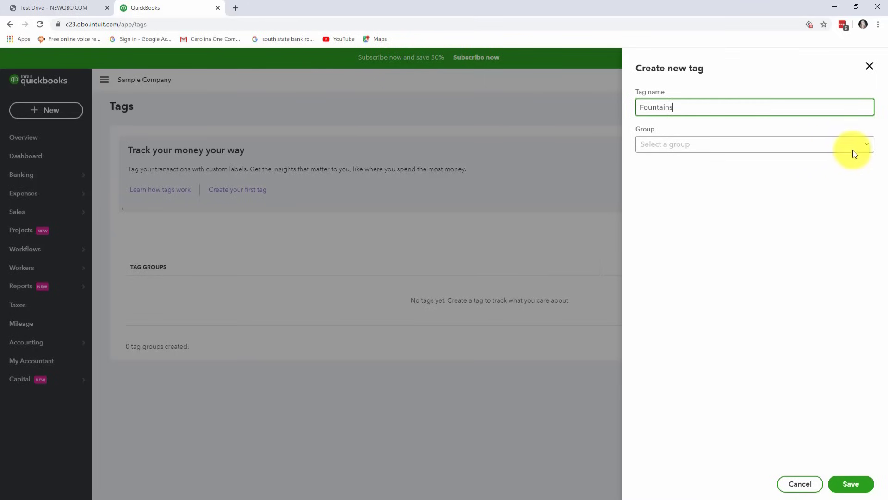
left_click(867, 144)
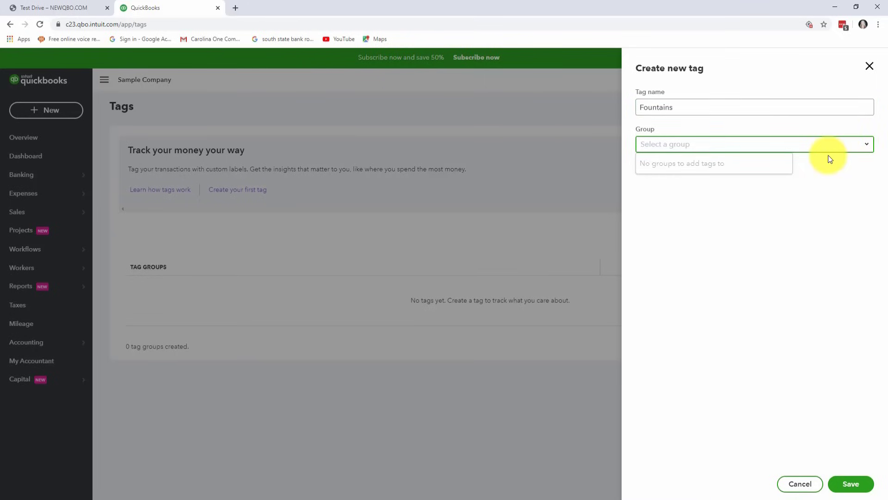
left_click(849, 482)
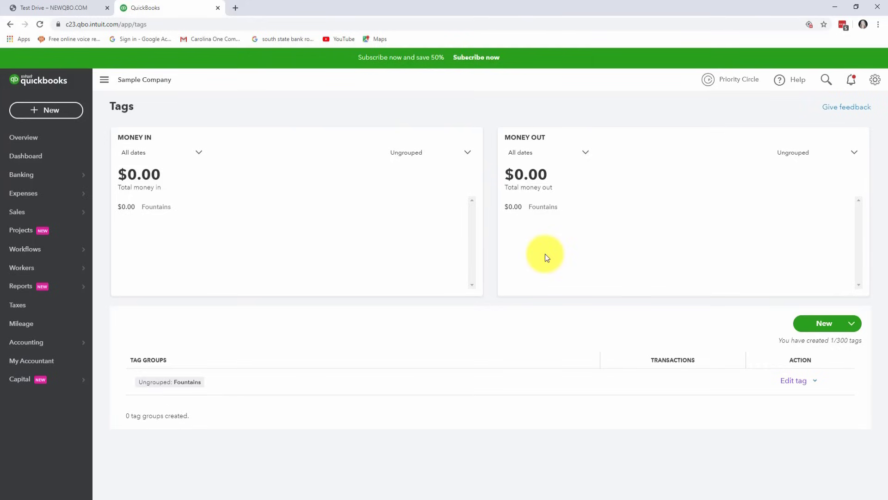
Create a new tag group named 'Design'
left_click(852, 325)
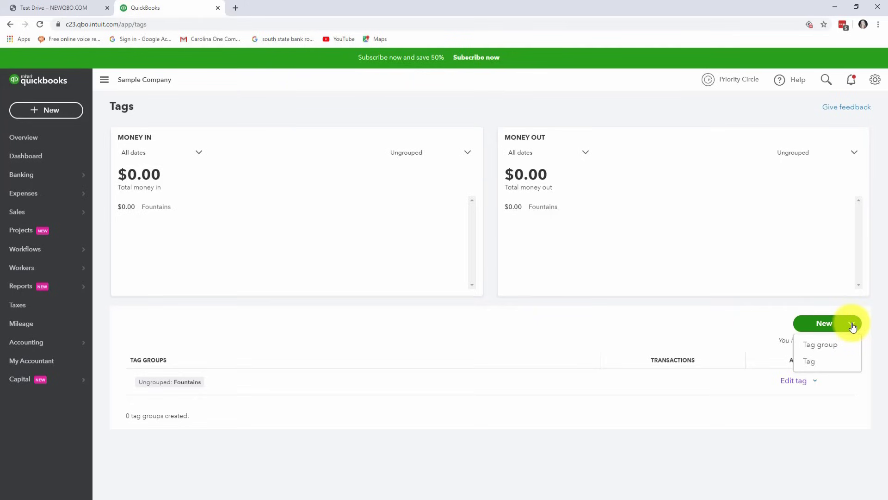
left_click(830, 343)
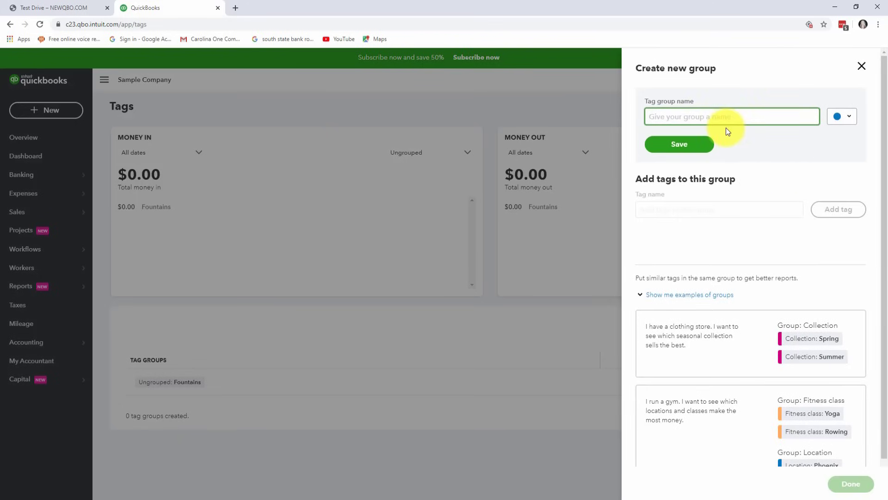
type("Design")
left_click(695, 147)
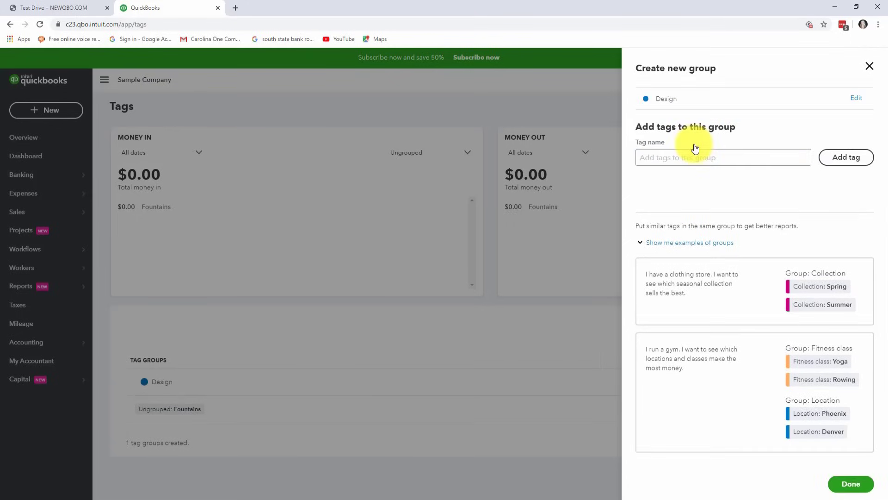
Add the tags Landscaping and Sprinklers to the Design group and finish it
left_click(671, 159)
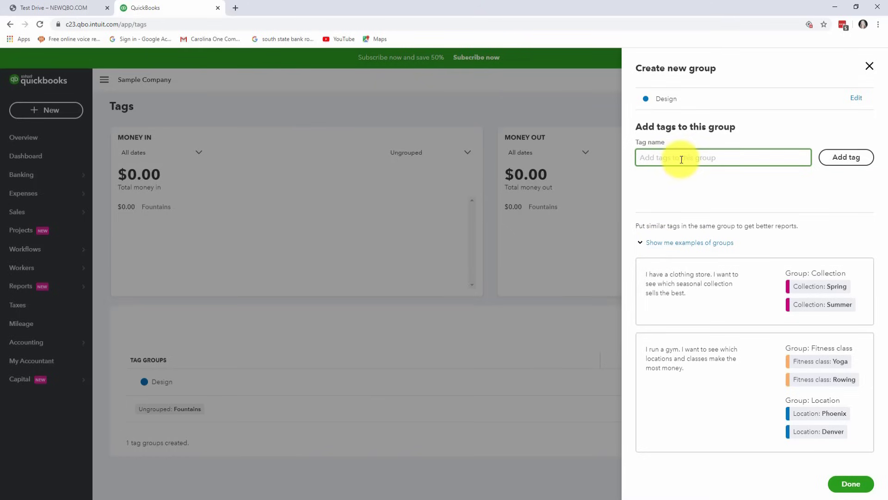
type("Landscaping")
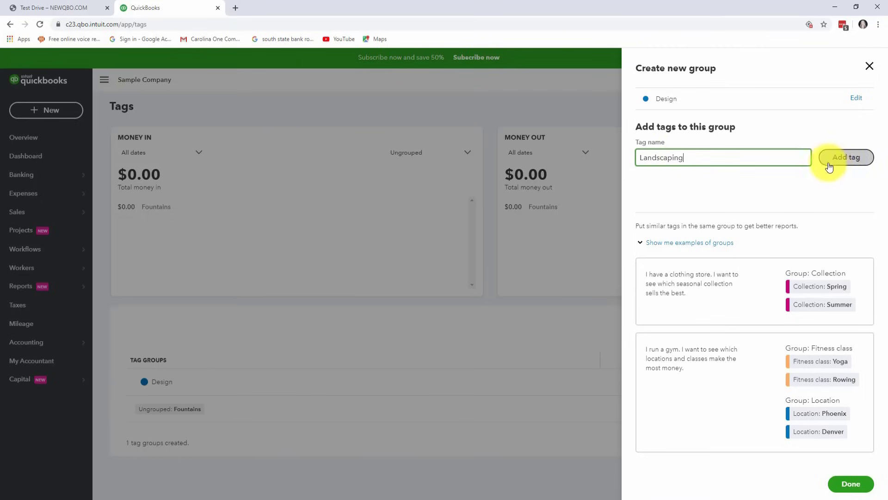
left_click(843, 159)
left_click(717, 159)
type("Sprinklers")
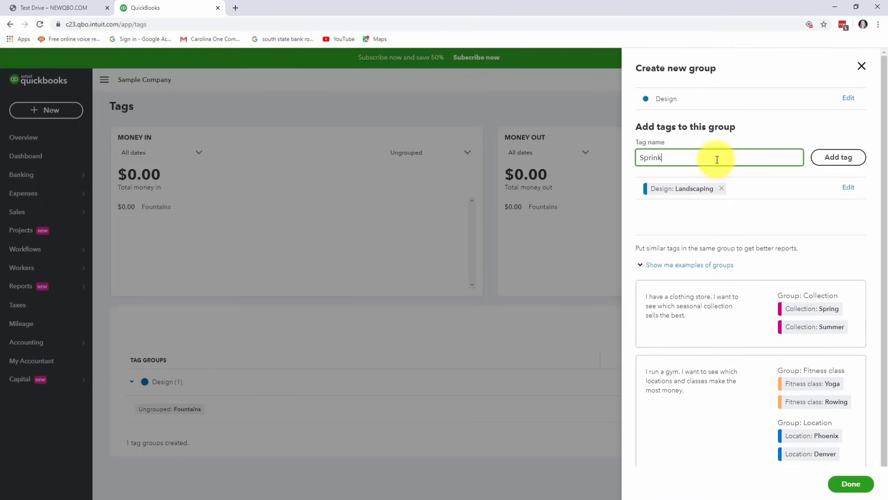
left_click(838, 163)
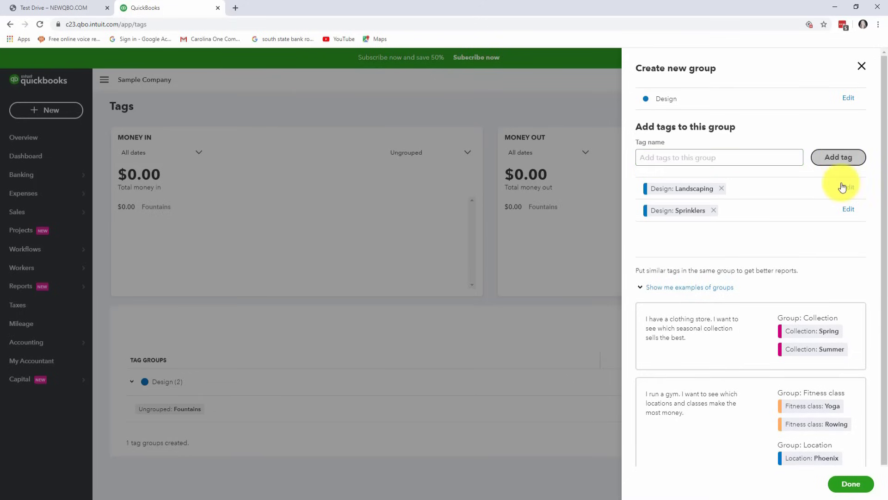
left_click(850, 484)
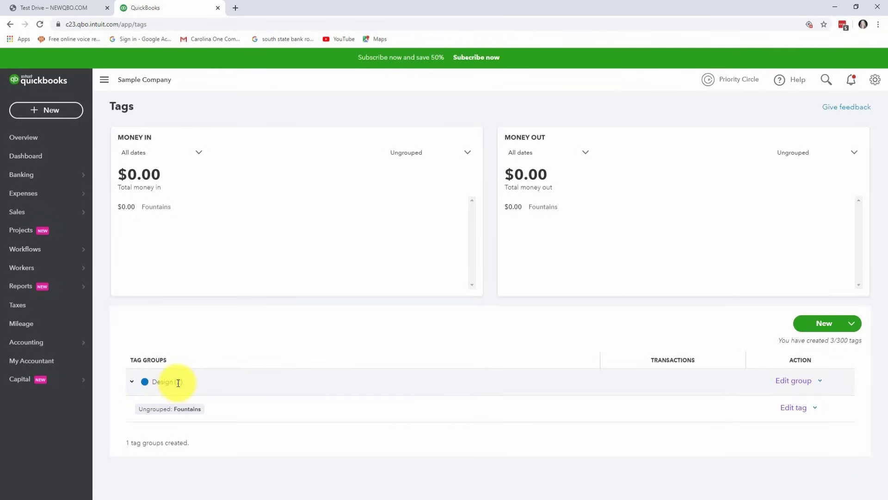
Reassign the Fountains tag to the Design group and save it
left_click(132, 382)
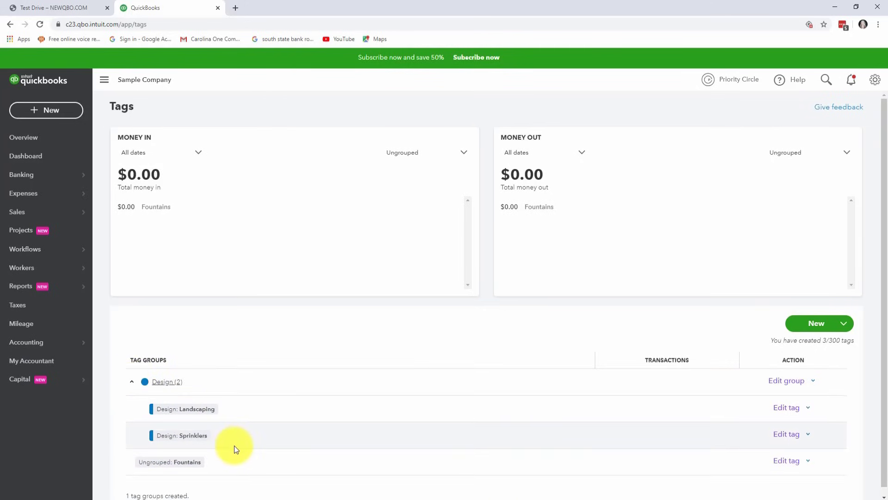
scroll(268, 444, "down", 1)
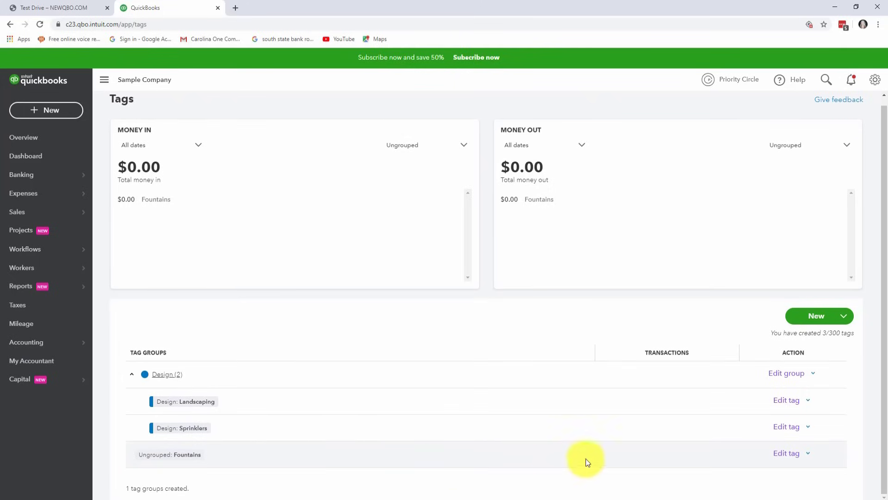
left_click(793, 455)
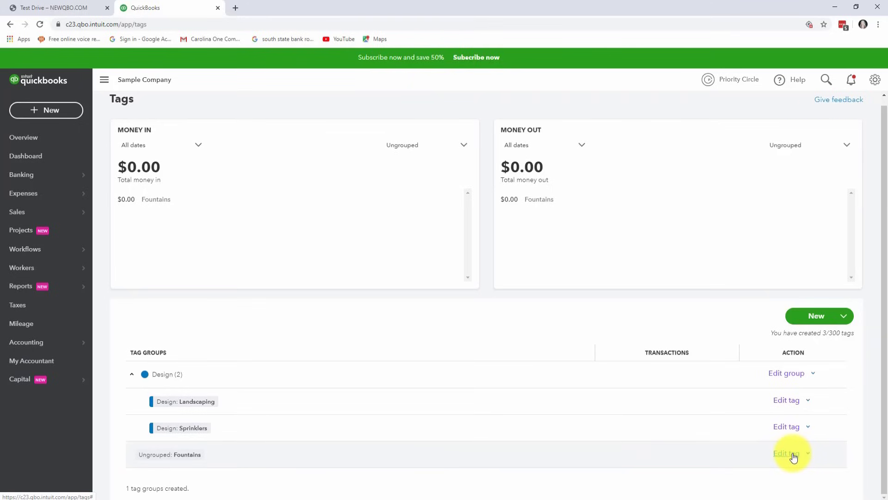
left_click(492, 472)
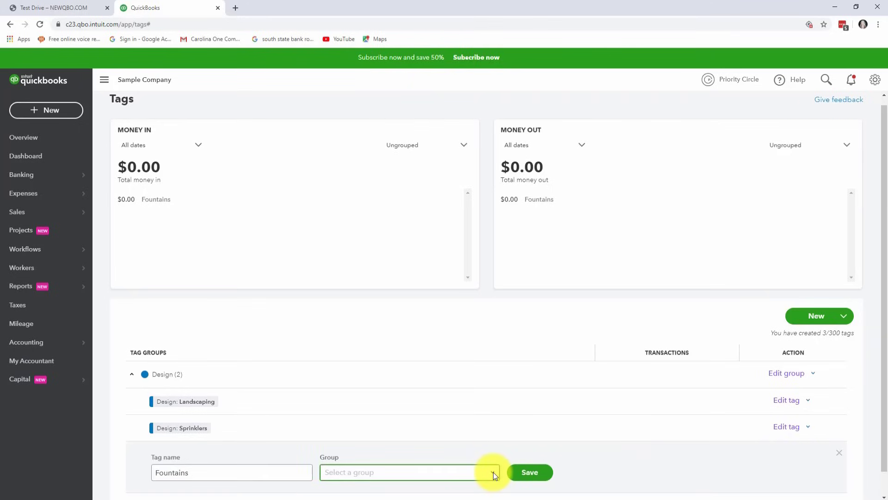
left_click(344, 443)
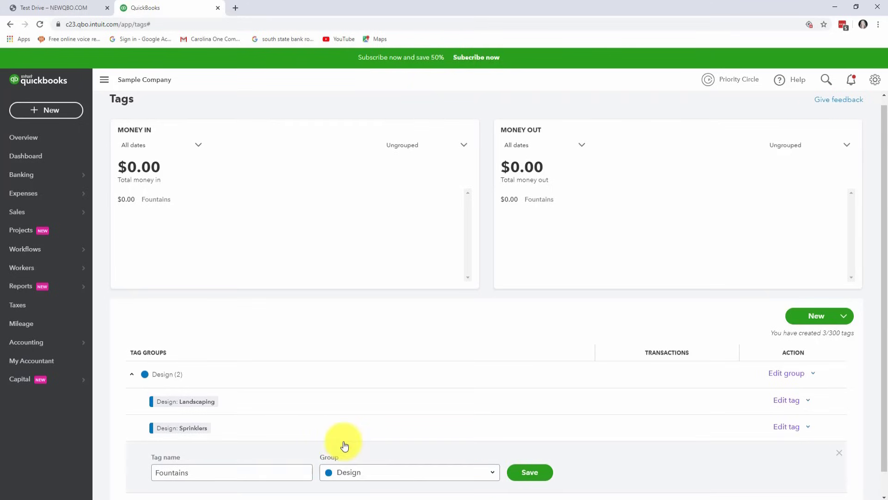
left_click(529, 472)
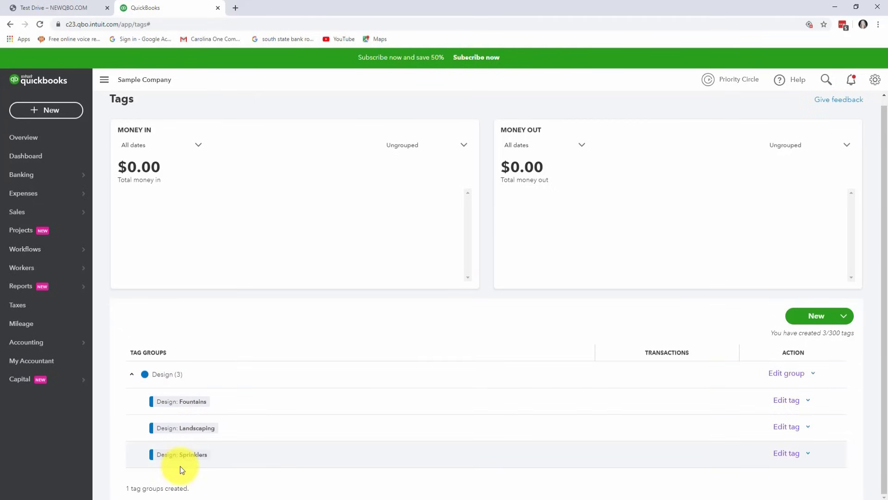
Create a new tag group named 'Pest Control'
left_click(844, 318)
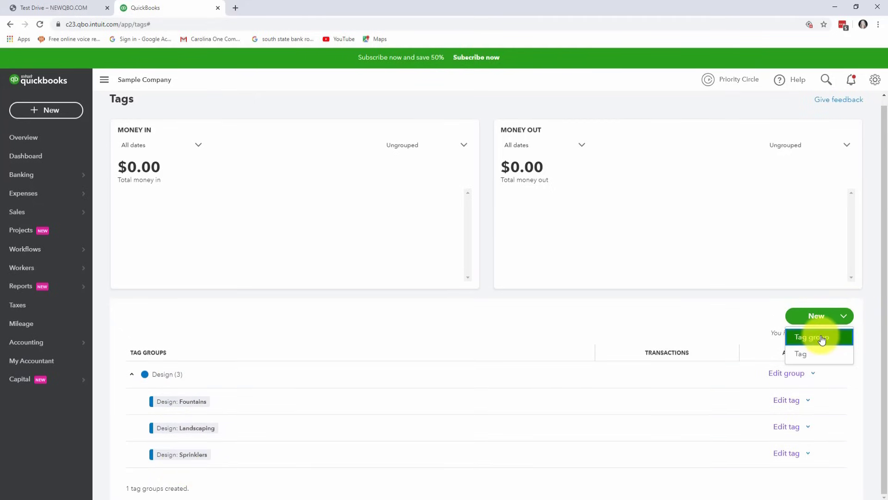
left_click(813, 337)
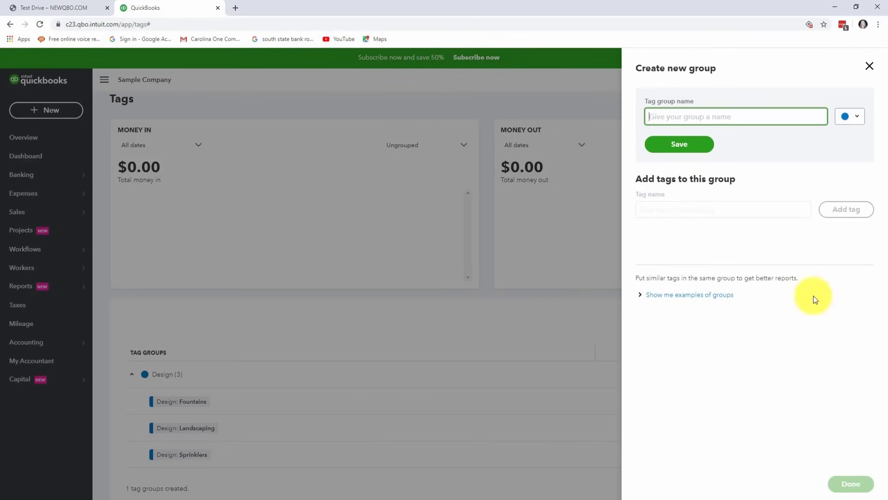
type("Pest")
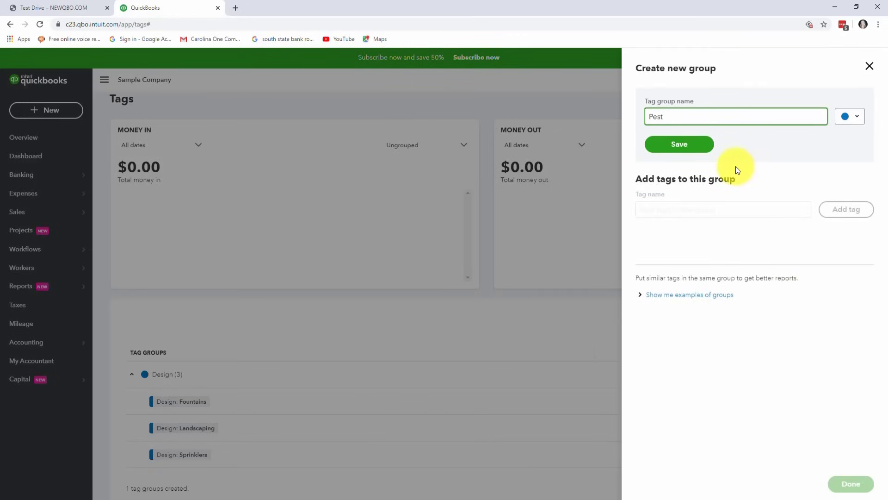
type(" Control")
left_click(685, 149)
Add the Residential and Commercial tags to Pest Control and finish the group
left_click(670, 159)
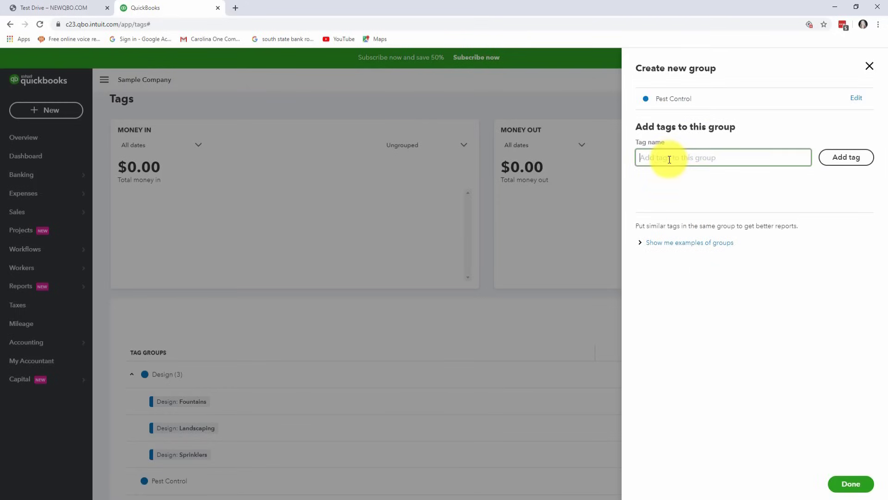
type("Reside")
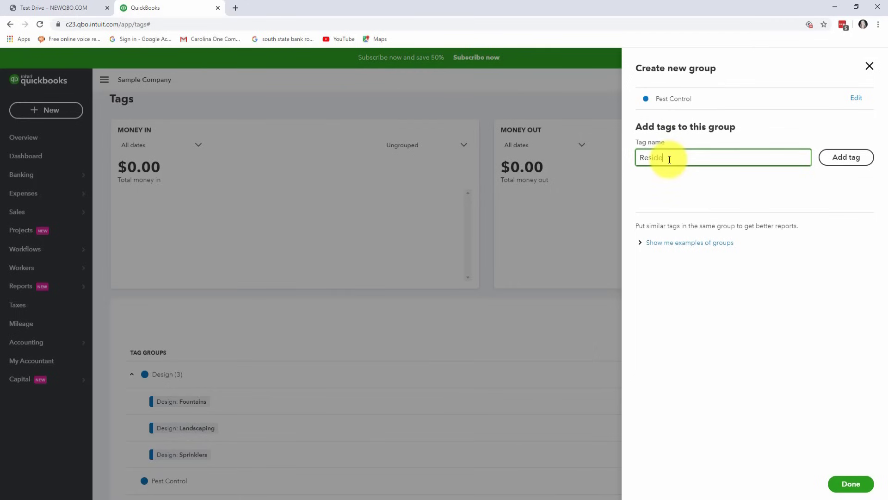
type("ntial")
left_click(833, 157)
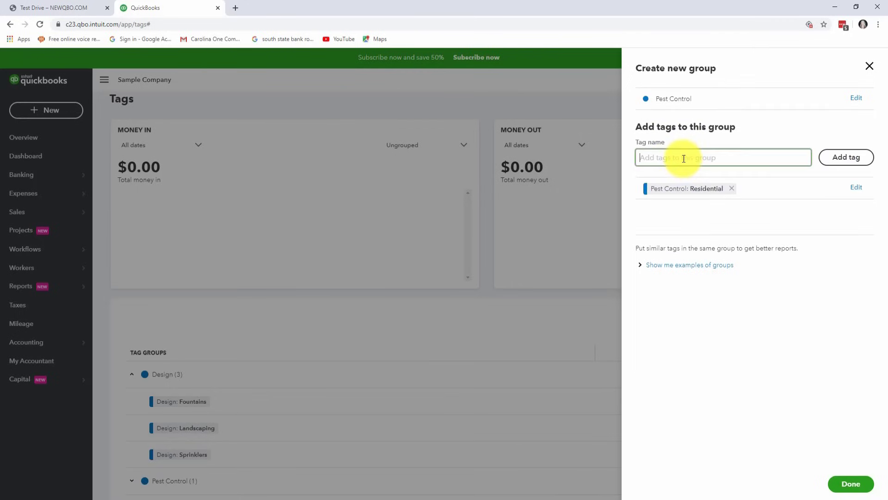
type("Commercial")
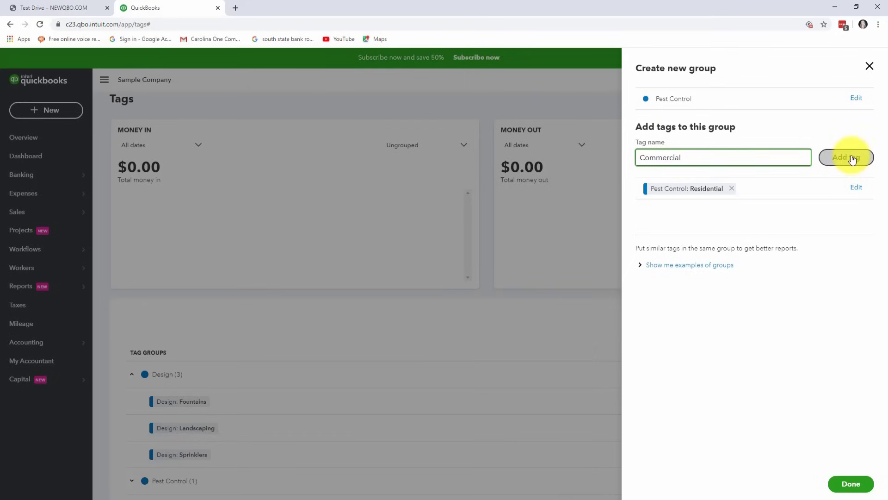
left_click(846, 156)
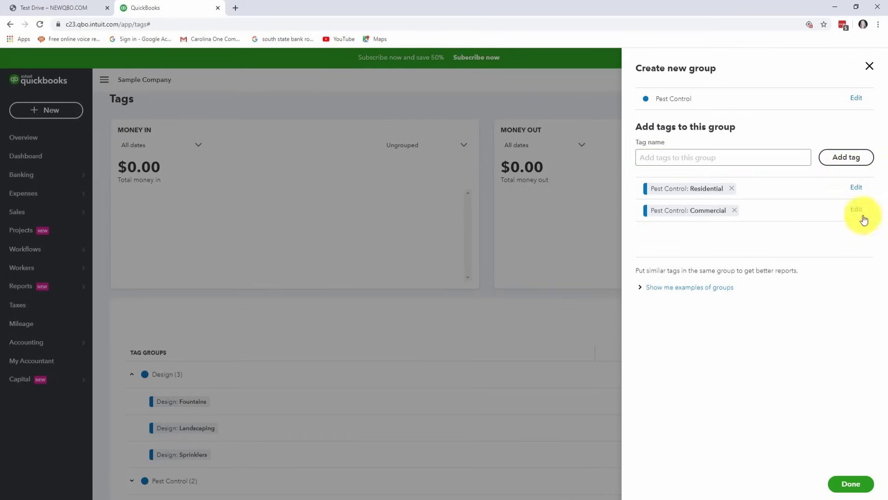
left_click(849, 484)
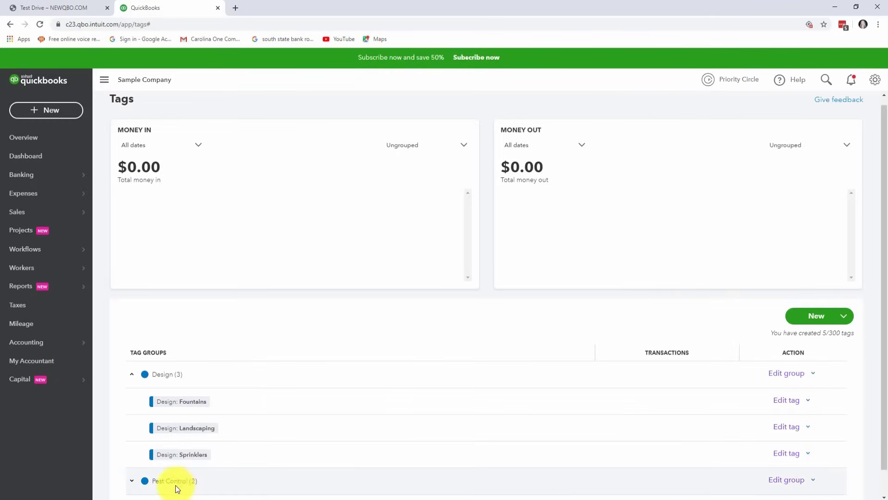
Recolour the Design tag group from blue to the yellow swatch and save
left_click(132, 481)
scroll(303, 433, "down", 2)
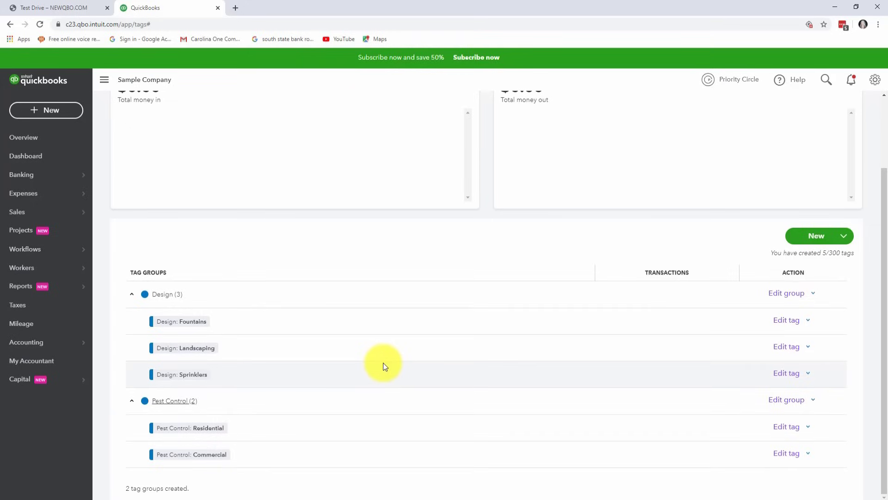
left_click(810, 296)
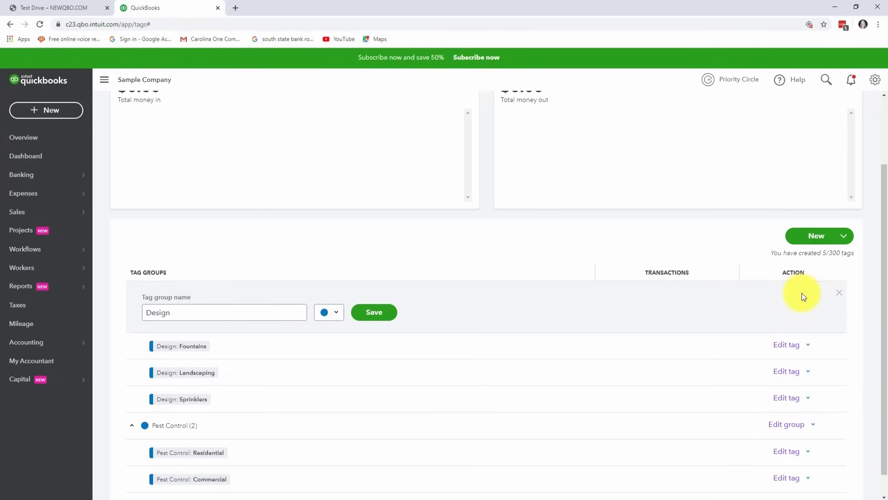
left_click(336, 314)
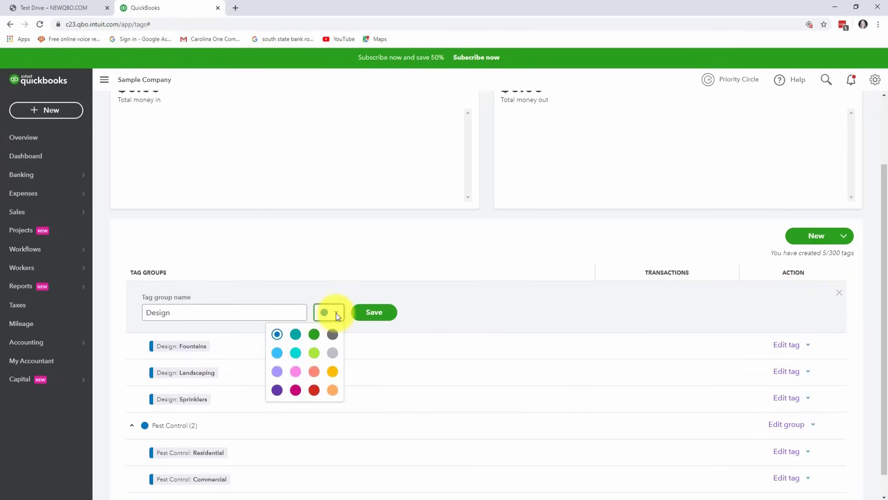
left_click(333, 372)
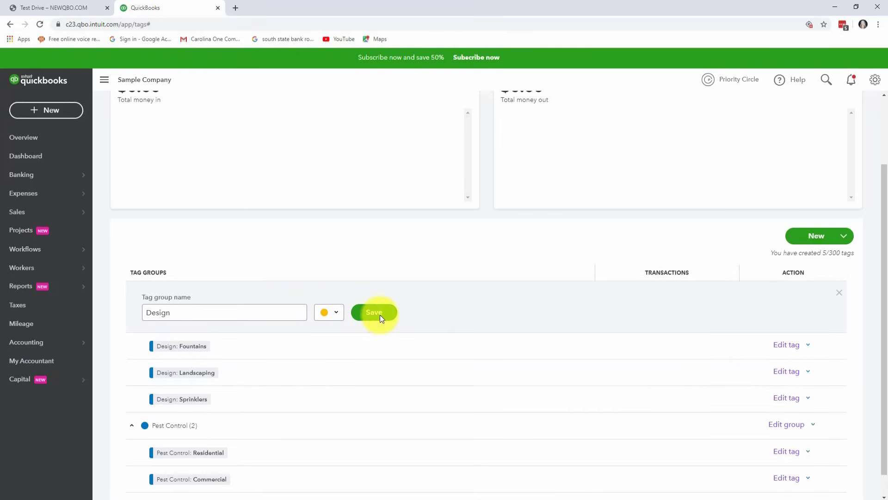
left_click(381, 313)
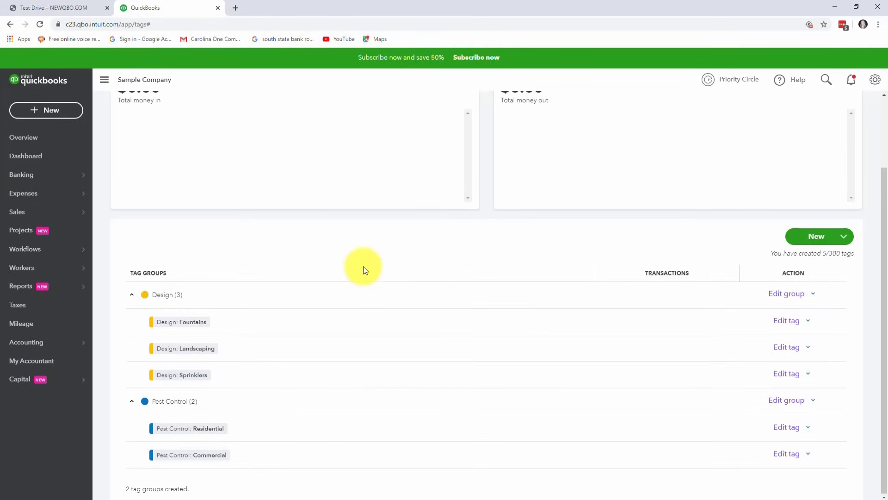
Start a blank invoice from the + New menu and focus its Tags field
scroll(363, 269, "up", 2)
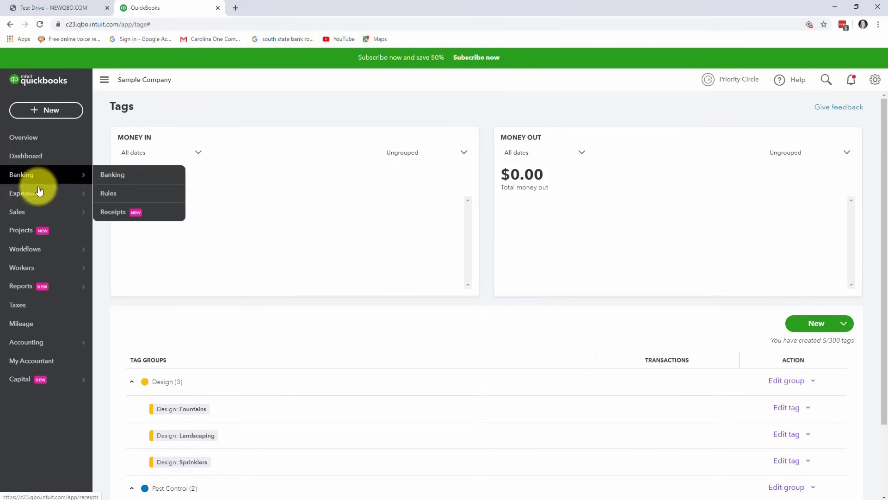
left_click(51, 110)
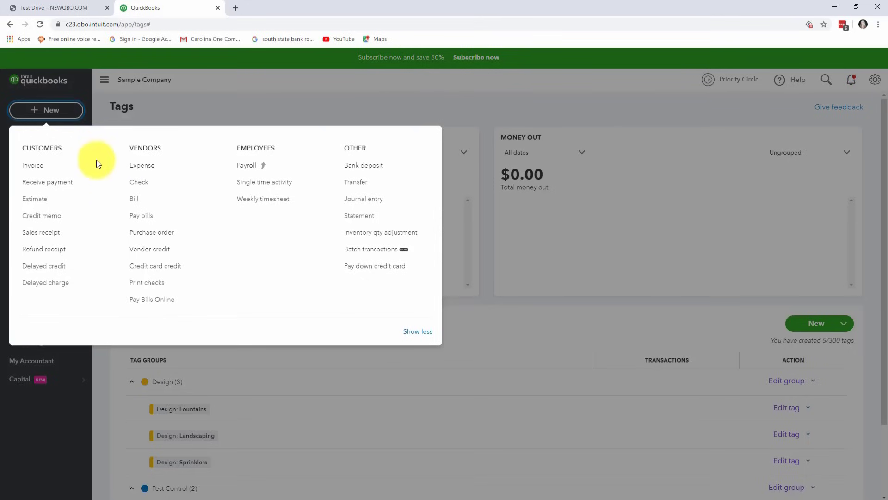
left_click(40, 170)
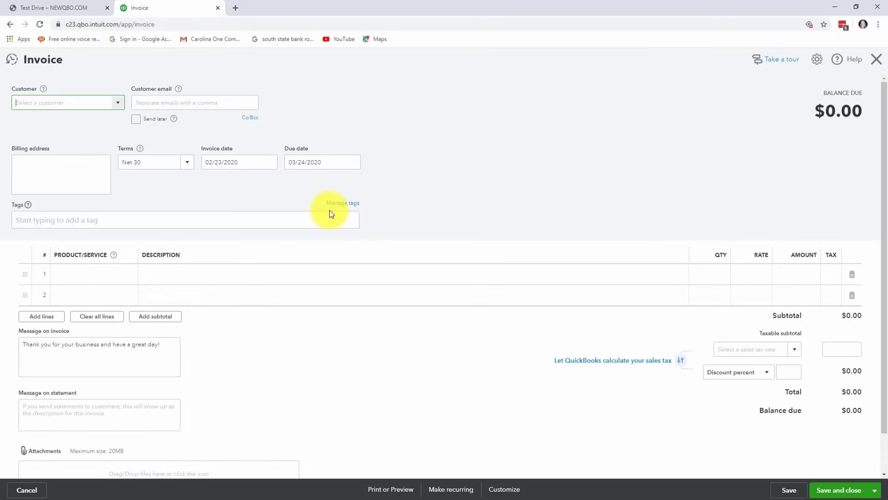
left_click(29, 218)
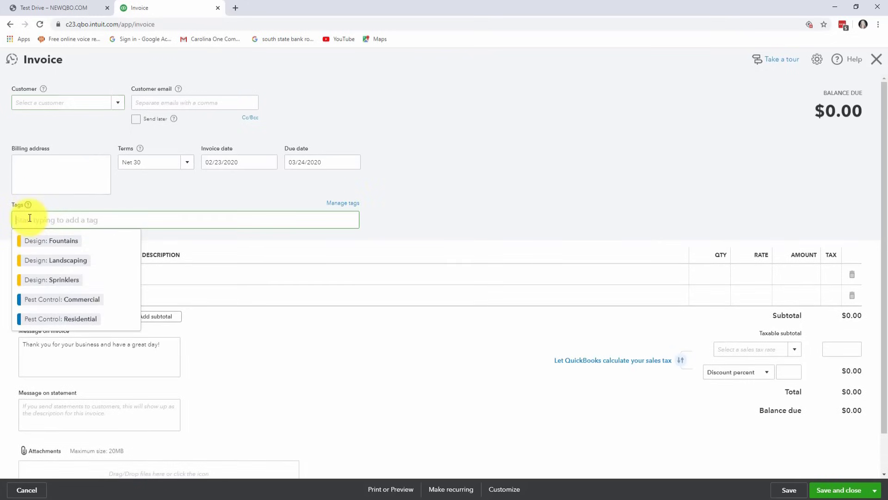
Add the Design: Fountains and Pest Control: Commercial tags to the invoice
left_click(64, 245)
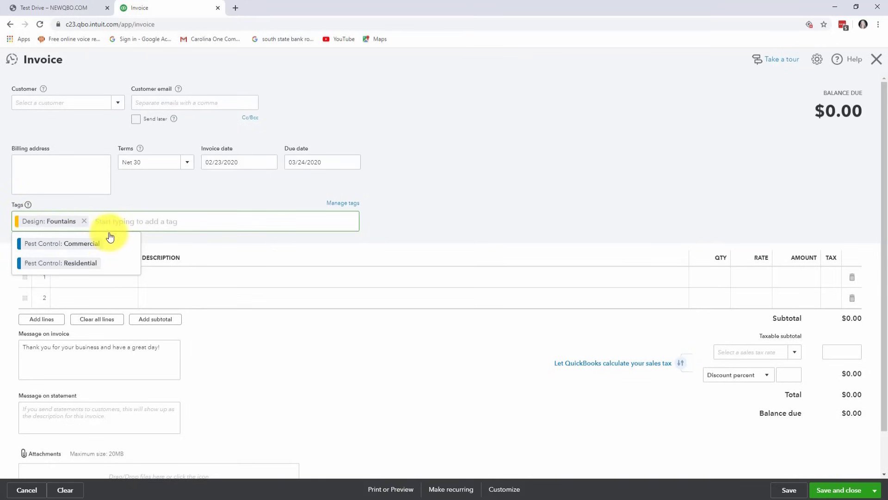
left_click(83, 244)
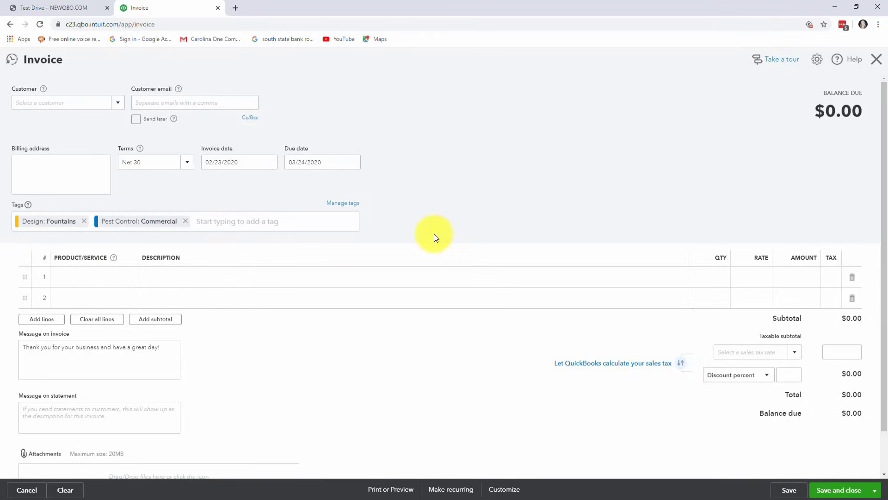
left_click(111, 280)
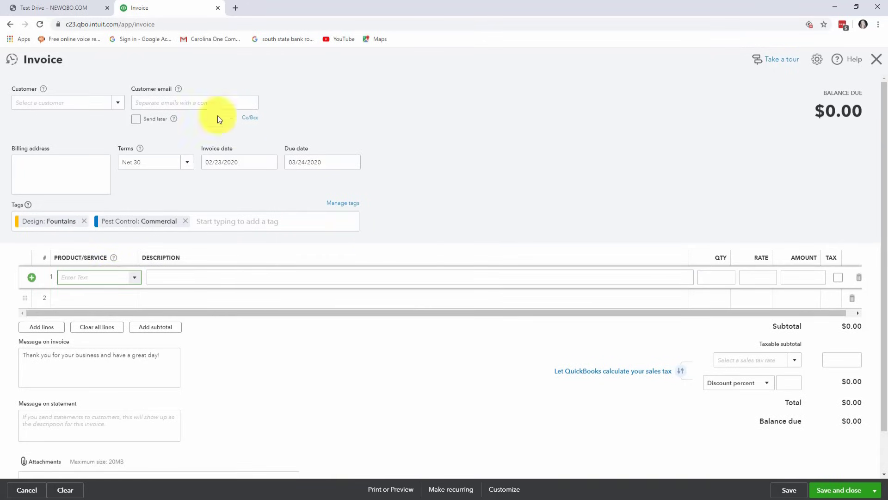
Choose the invoice customer and add a Gardening line at rate 50
left_click(48, 98)
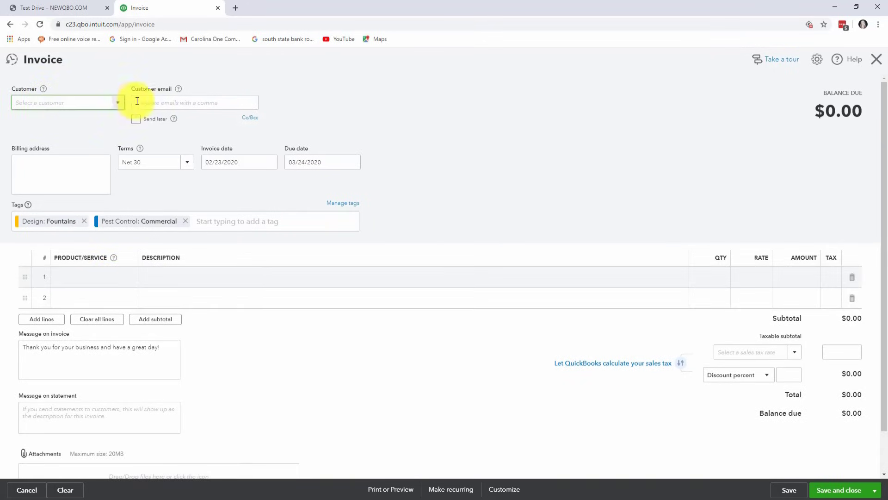
left_click(117, 103)
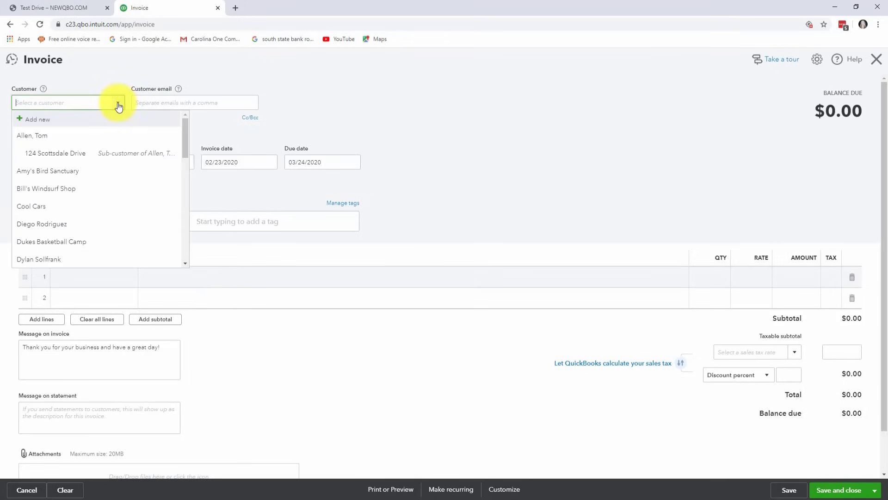
left_click(55, 153)
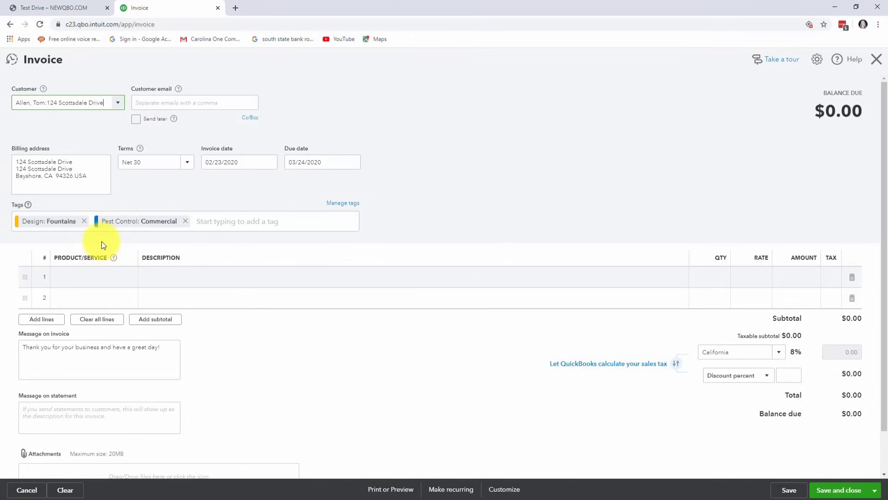
left_click(90, 277)
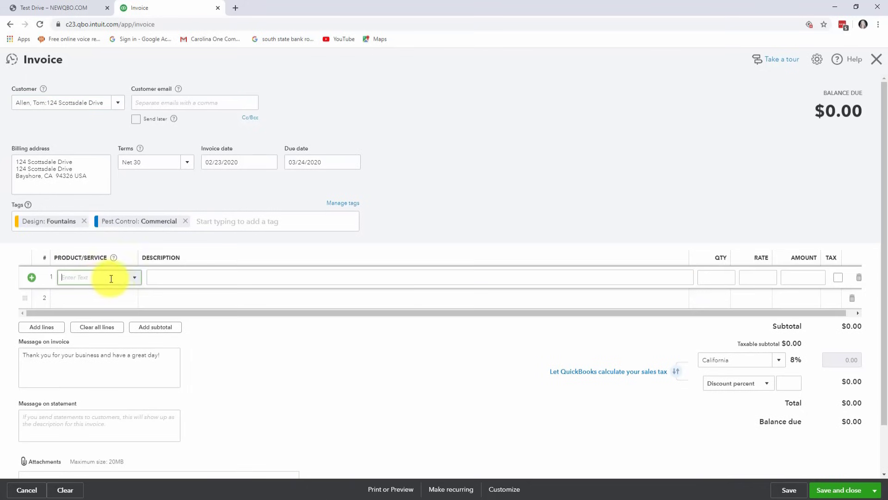
left_click(135, 278)
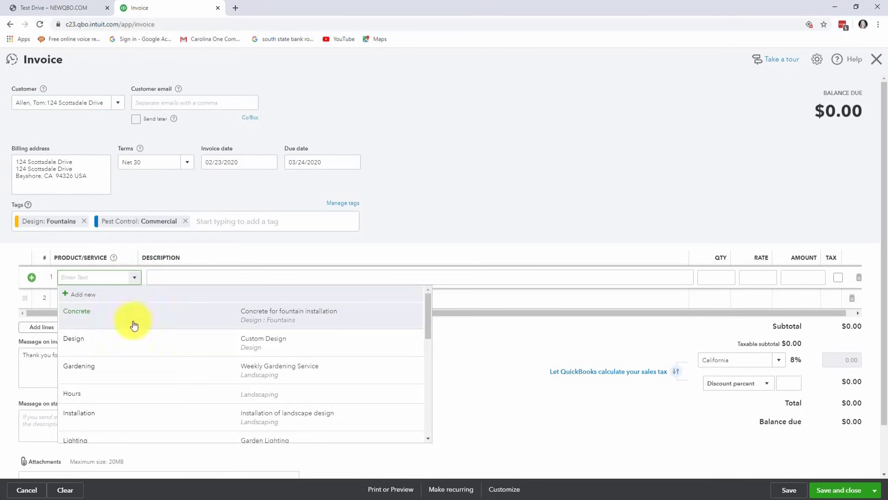
left_click(116, 375)
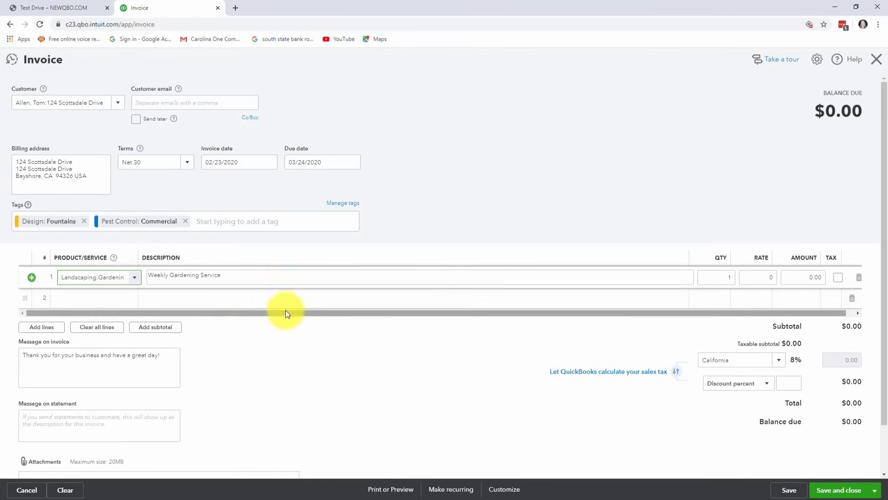
left_click(758, 276)
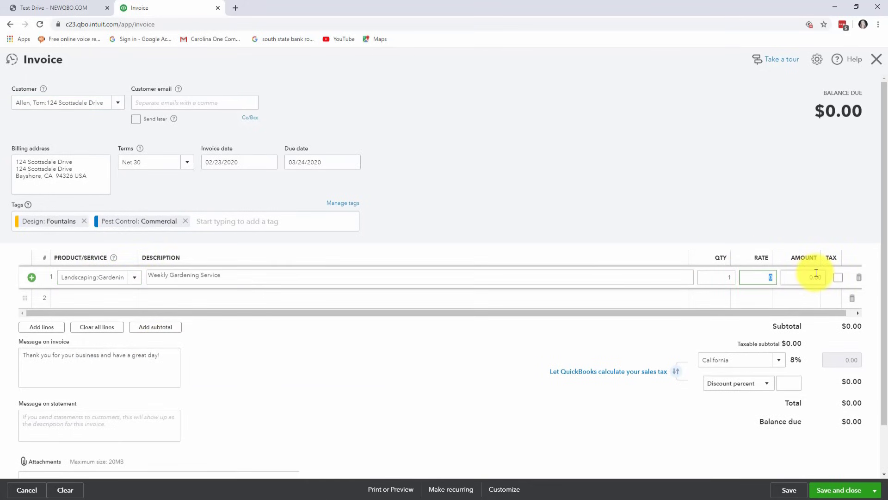
type("50")
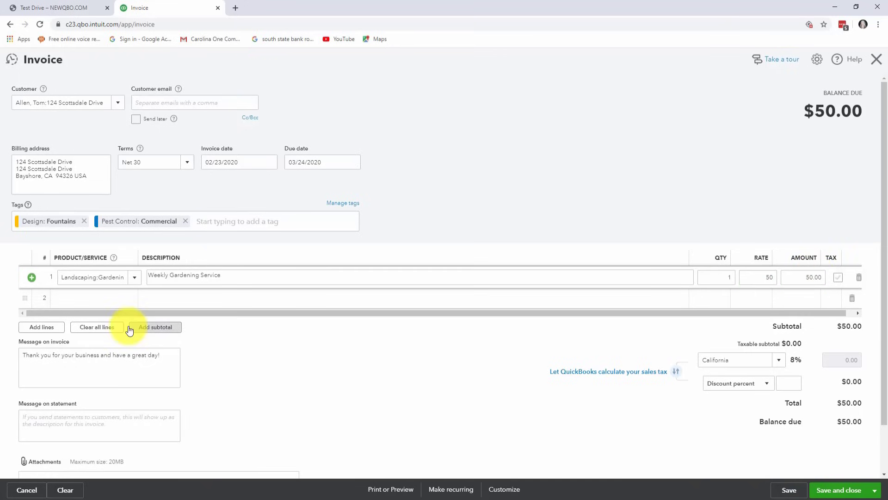
Add Rock Fountain and Pest Control Services as the second and third lines
left_click(125, 298)
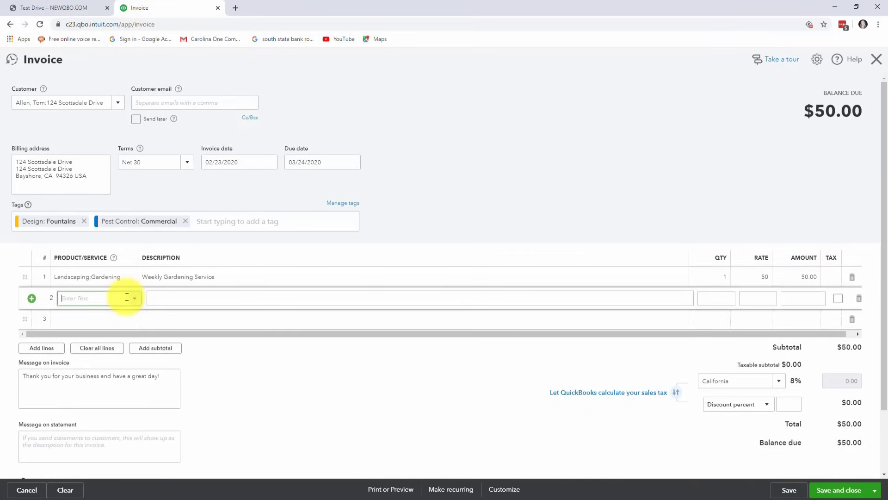
left_click(127, 298)
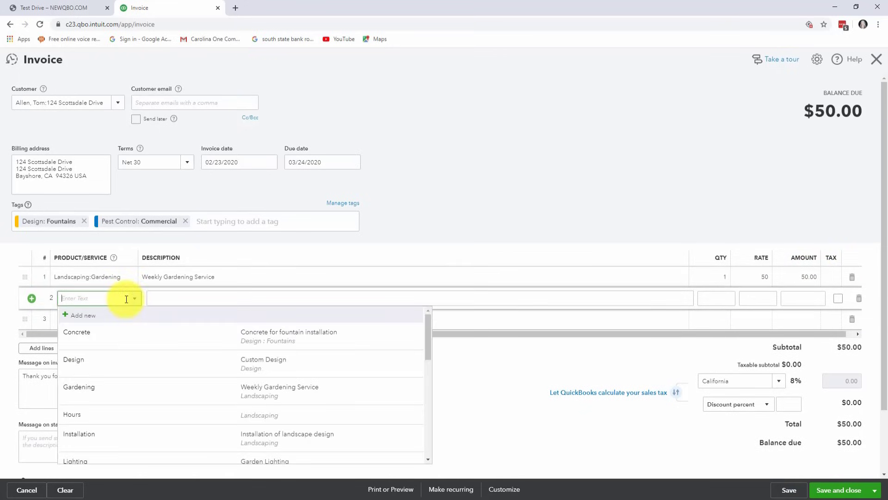
type("foun")
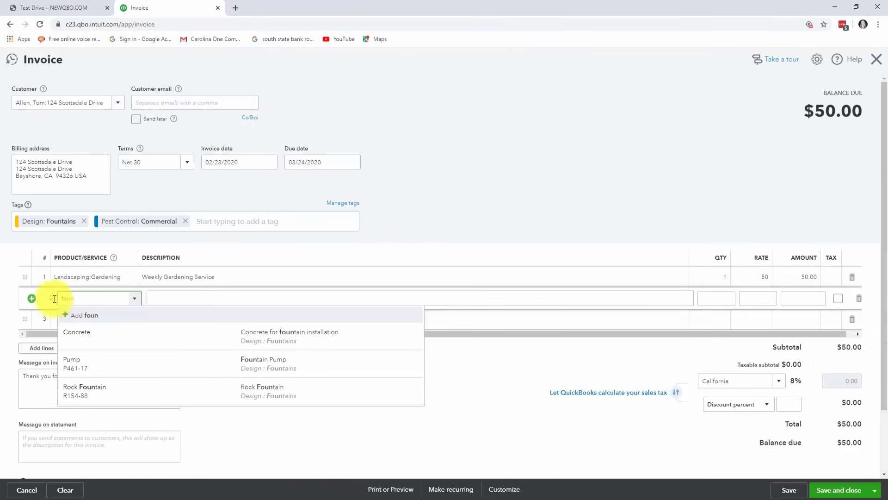
left_click(111, 388)
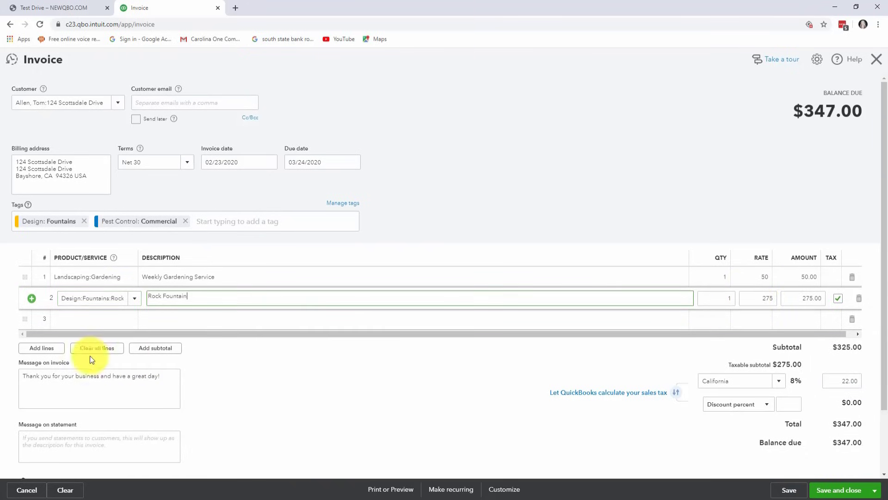
left_click(92, 318)
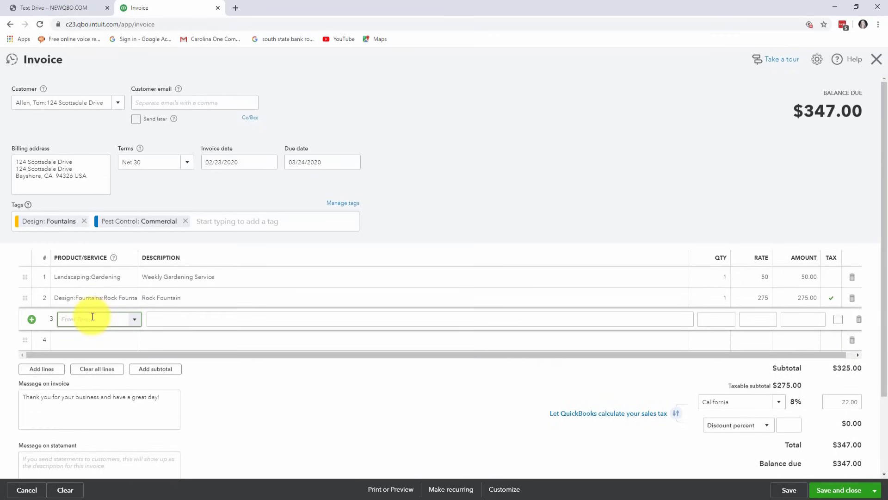
type("pest")
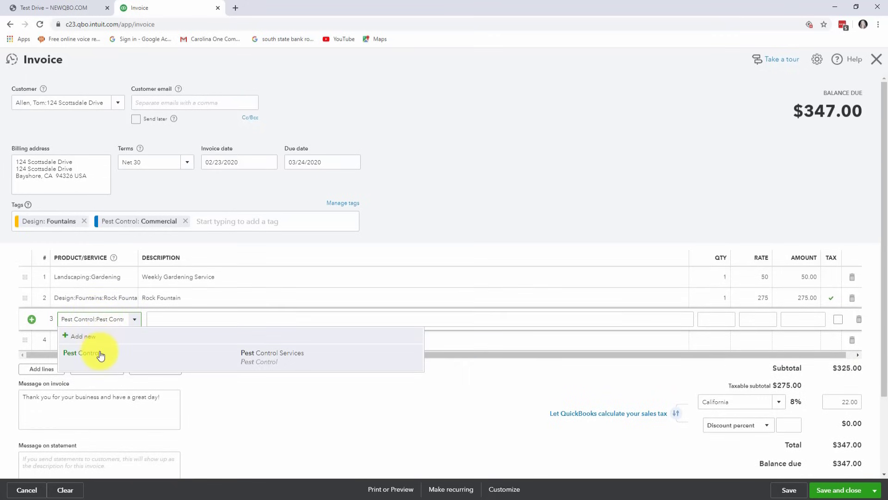
left_click(99, 354)
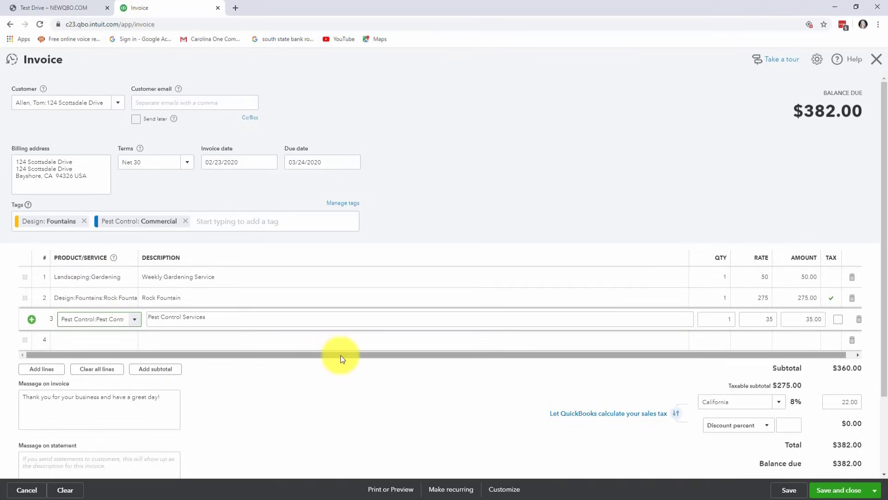
left_click(853, 490)
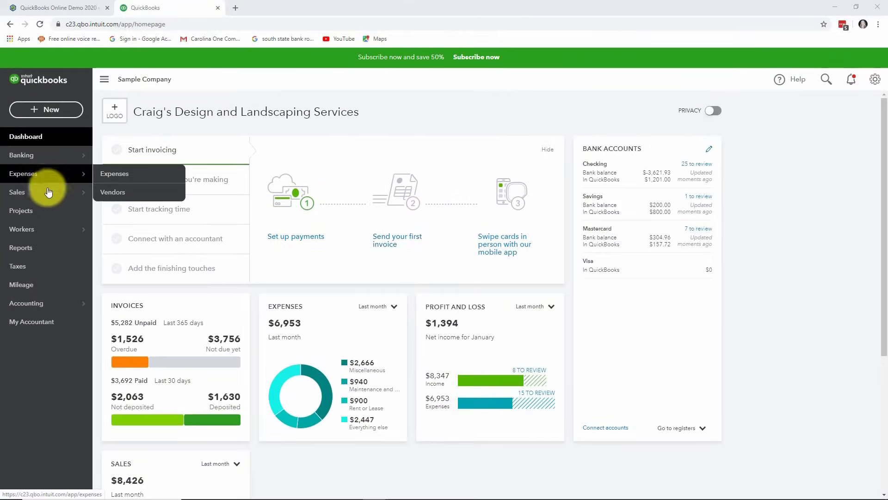
Go to the Reports page from the left navigation bar
left_click(42, 248)
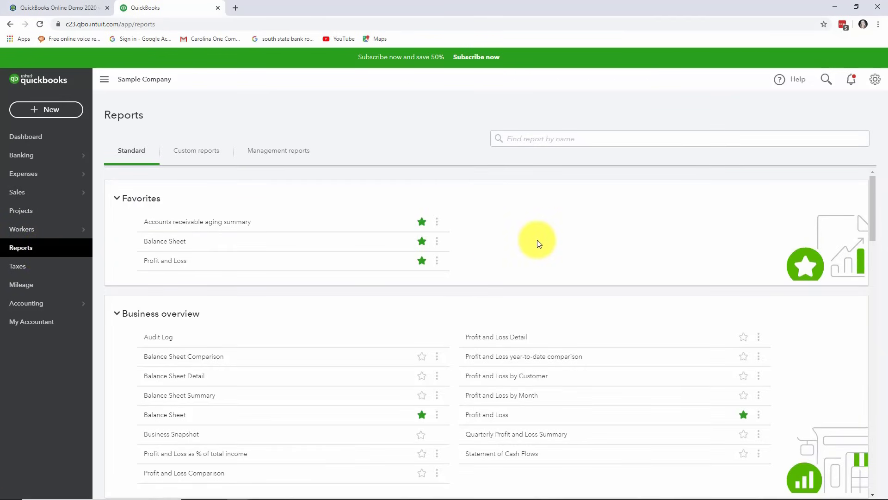
Open the Open Invoices report under Who owes you, review customers' unpaid invoices, then return to Reports
scroll(538, 241, "down", 3)
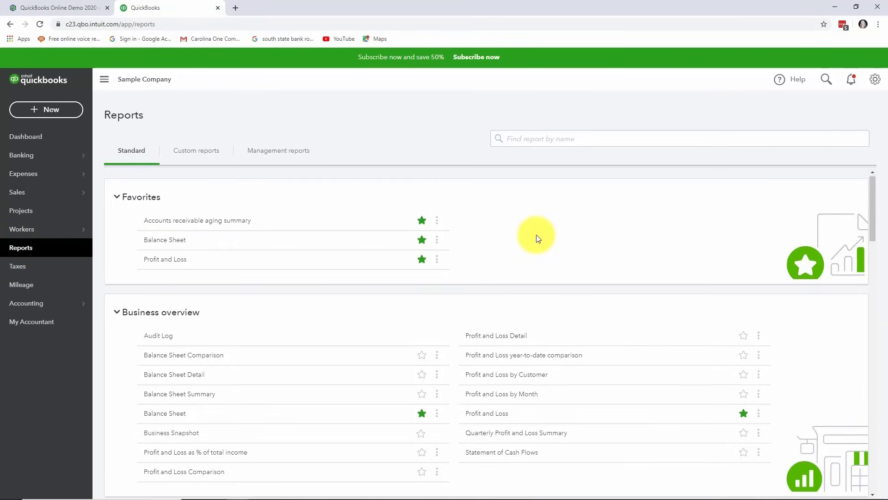
scroll(537, 236, "down", 4)
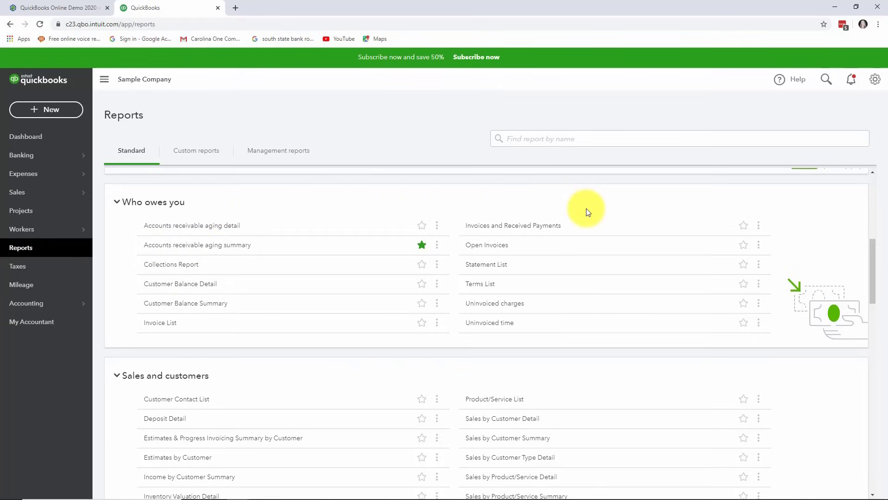
left_click(498, 250)
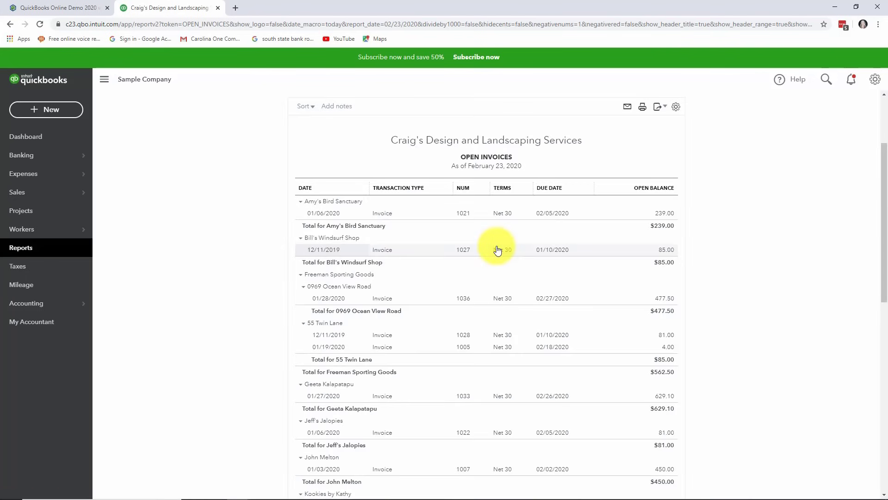
scroll(733, 241, "down", 3)
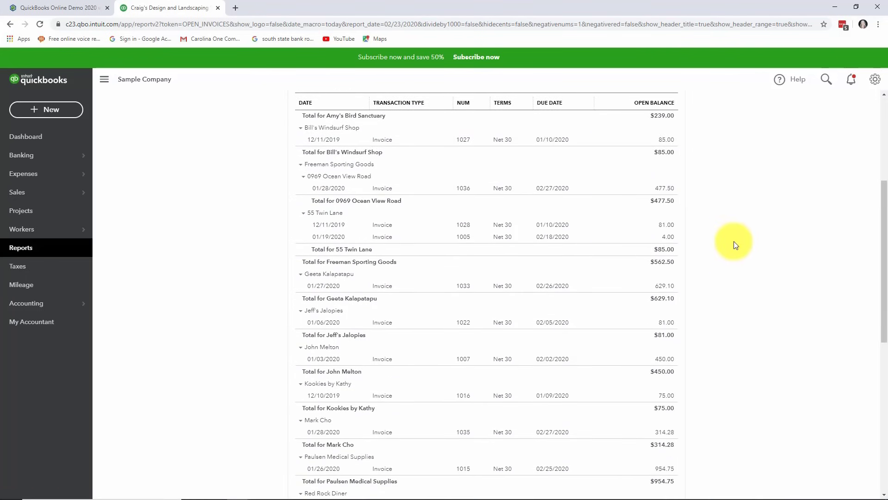
scroll(733, 242, "down", 1)
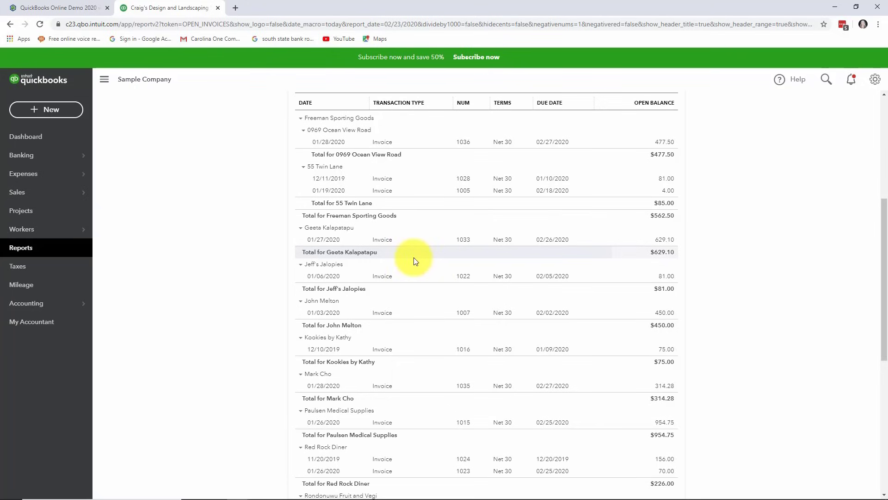
left_click(32, 248)
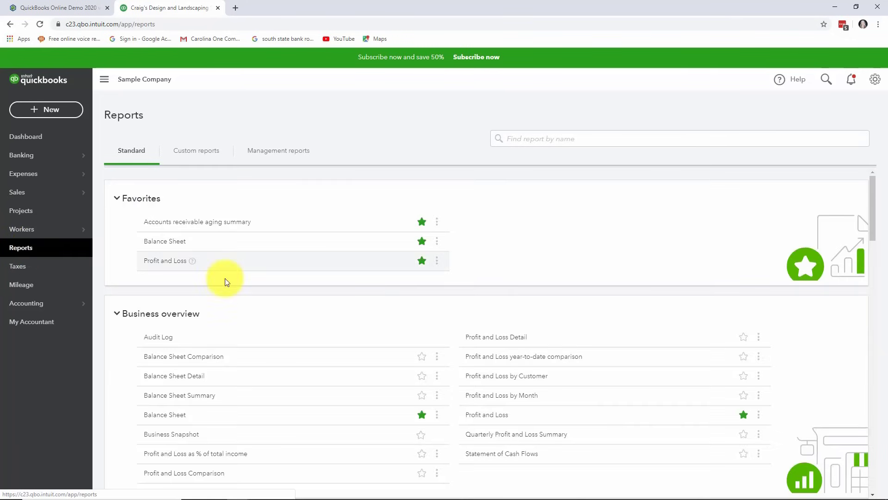
Open the Customer Balance Detail report from the Reports list
scroll(259, 329, "down", 1)
scroll(259, 329, "down", 4)
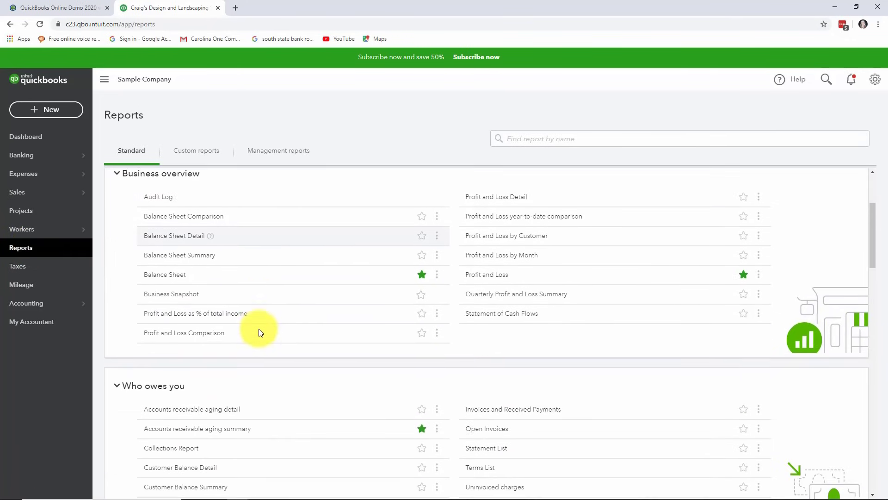
scroll(230, 328, "down", 1)
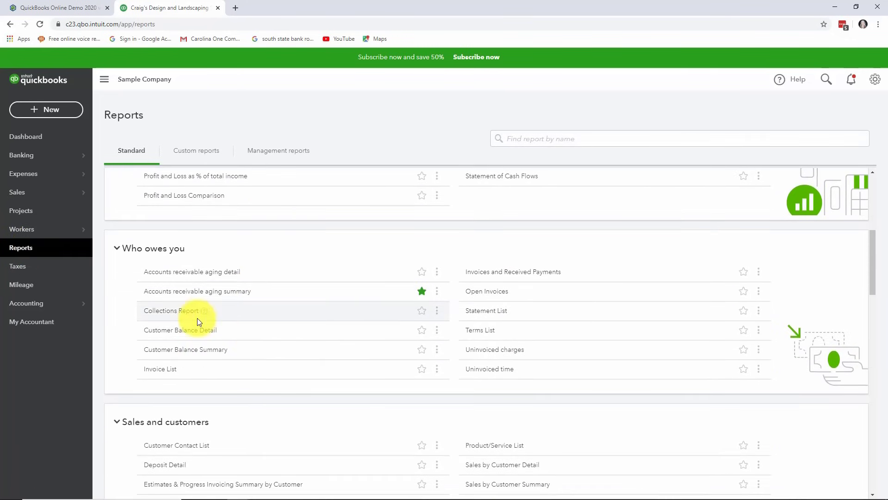
left_click(198, 334)
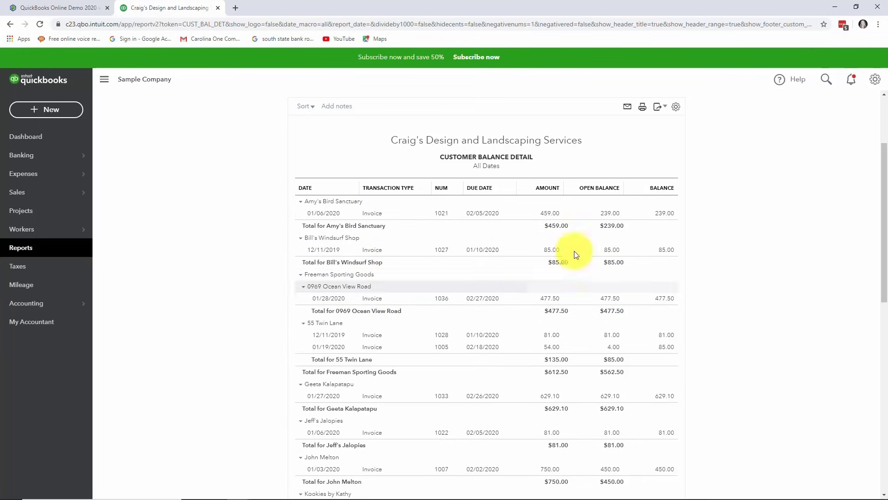
scroll(726, 204, "up", 3)
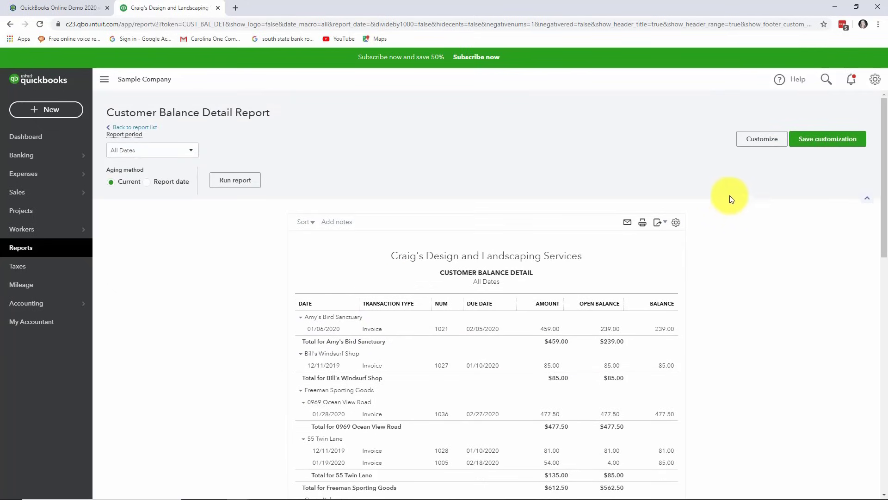
Customize the report with the A/R Paid filter set to All, rerun it, then return to Reports
left_click(759, 142)
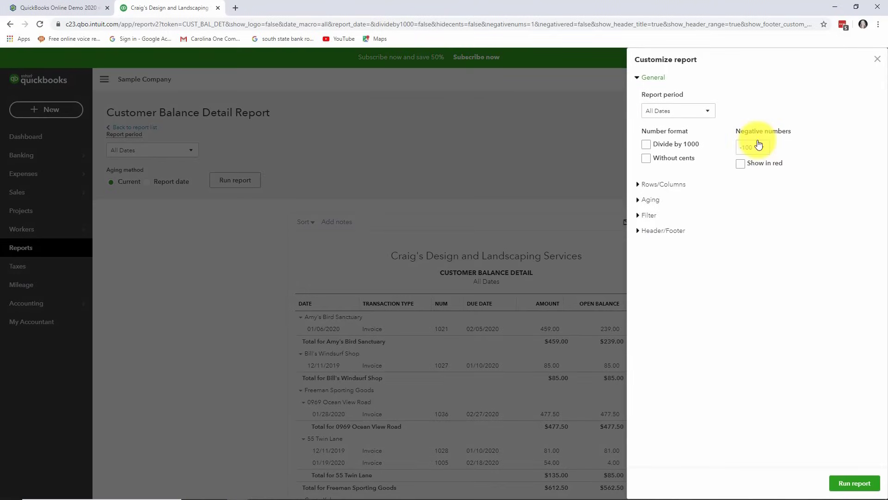
left_click(638, 218)
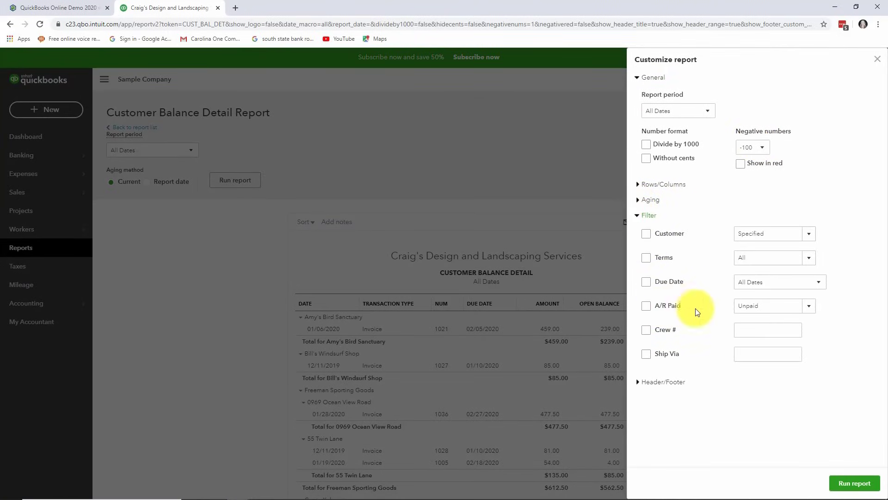
left_click(809, 309)
left_click(752, 321)
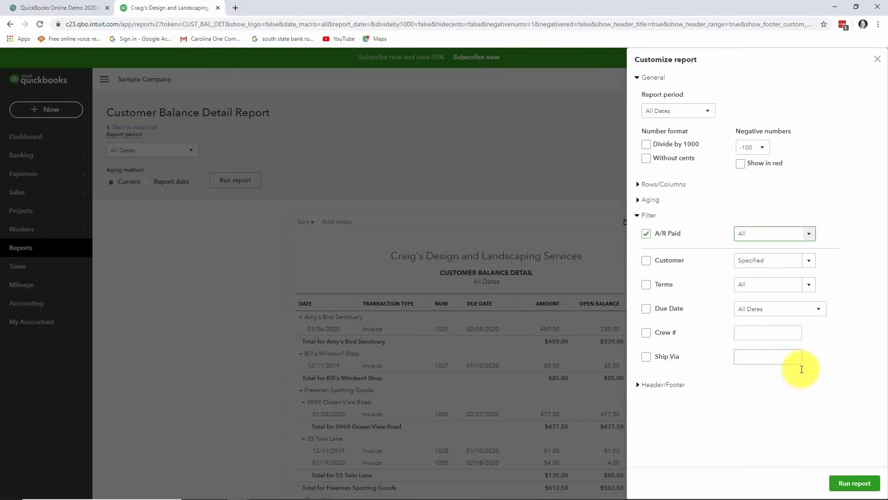
left_click(860, 483)
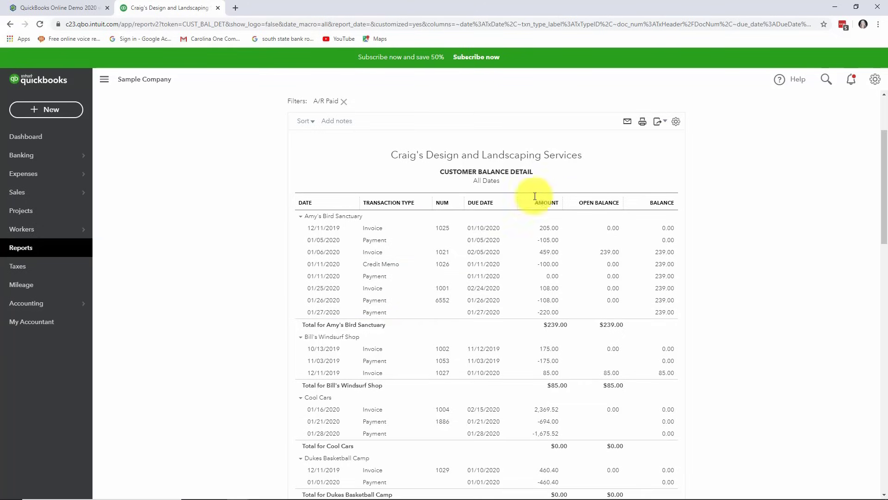
left_click(24, 249)
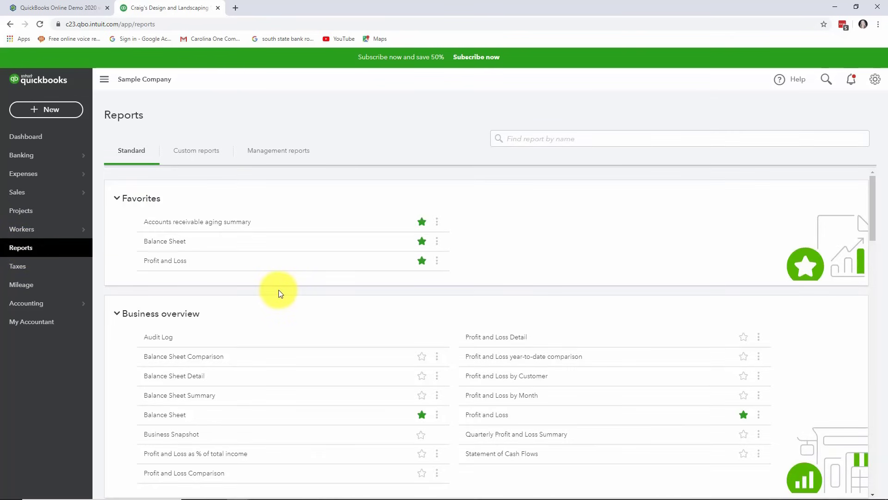
scroll(278, 289, "down", 3)
scroll(279, 289, "down", 6)
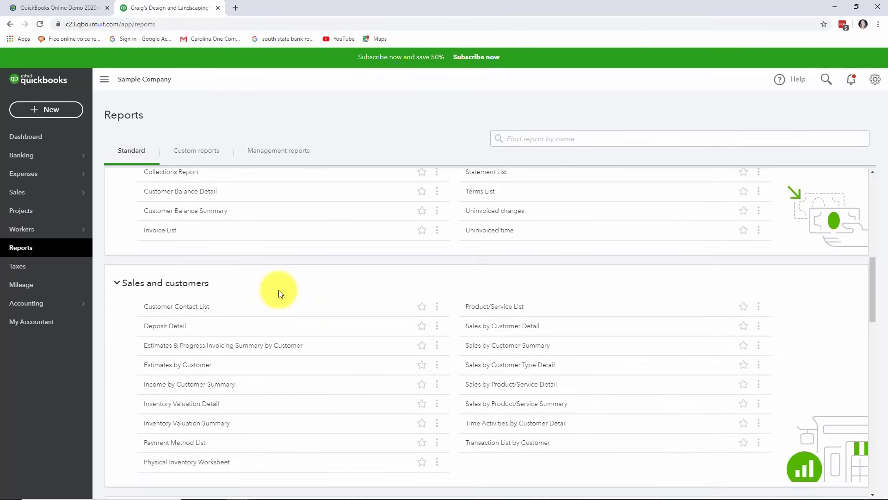
scroll(278, 290, "up", 3)
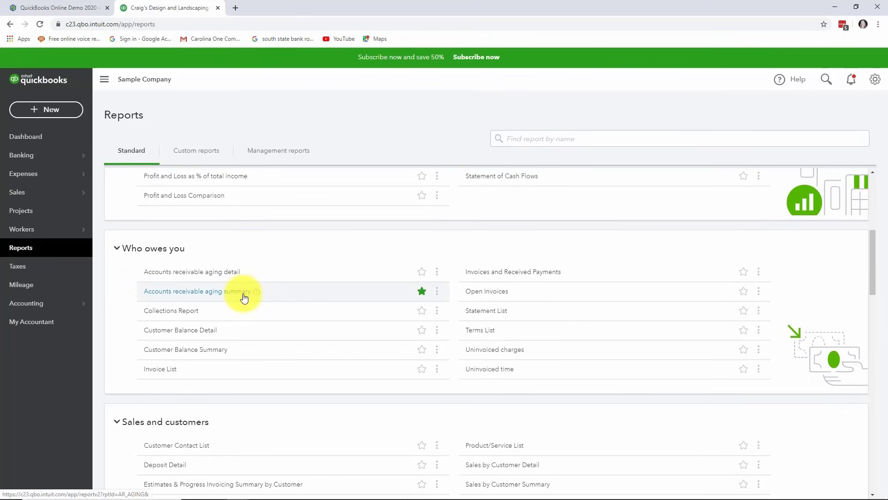
left_click(192, 310)
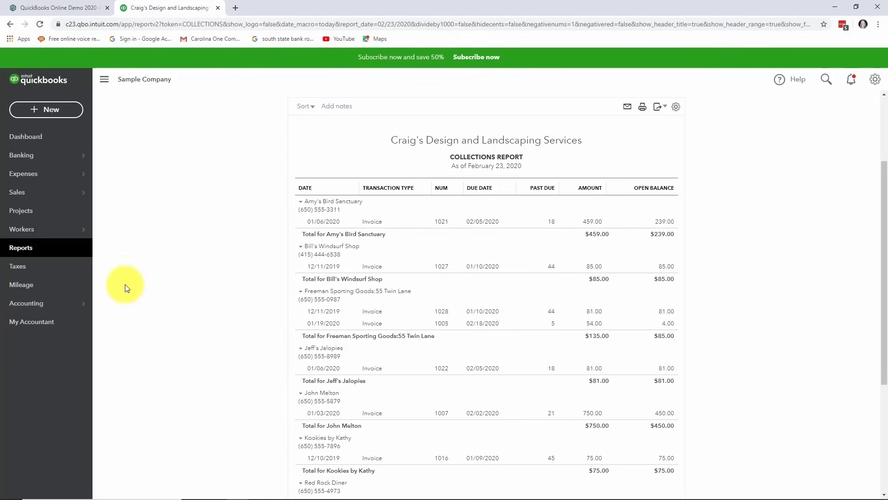
left_click(35, 249)
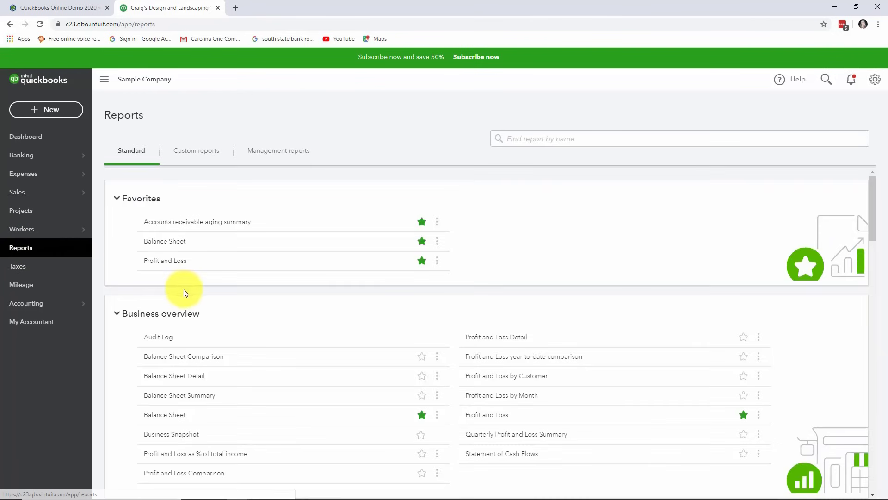
scroll(208, 341, "down", 3)
scroll(209, 344, "down", 3)
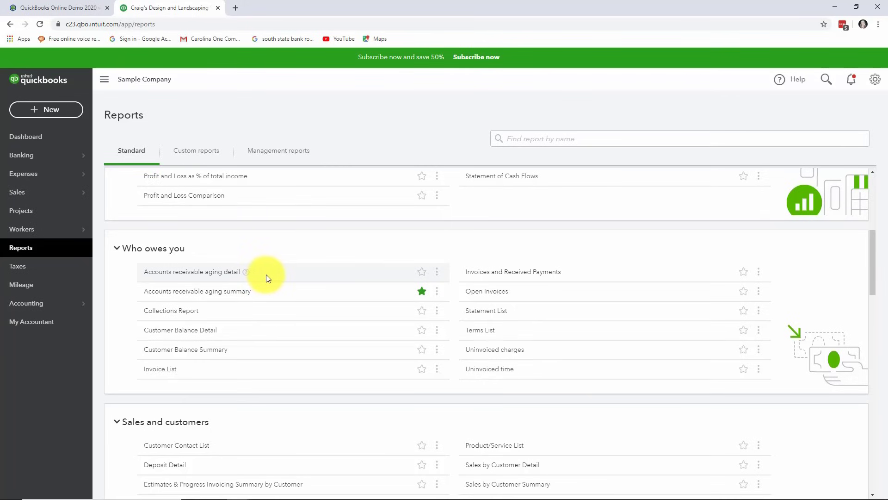
scroll(266, 276, "down", 3)
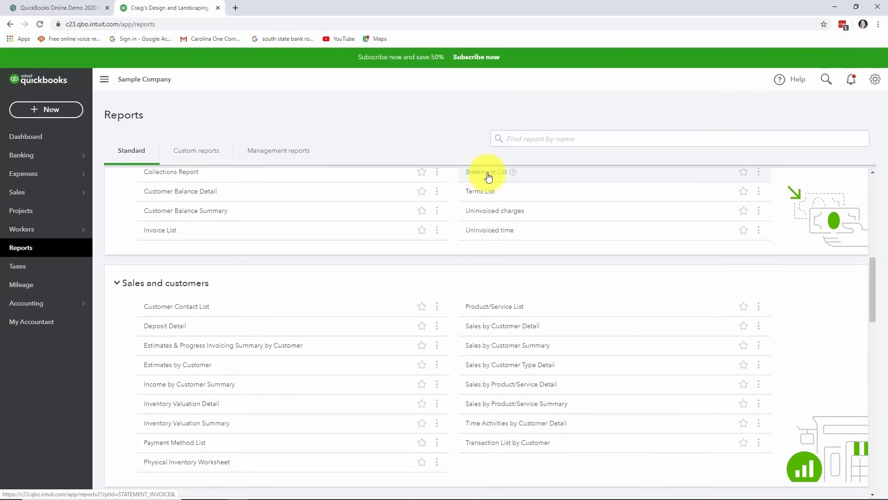
scroll(370, 246, "up", 2)
scroll(371, 246, "down", 1)
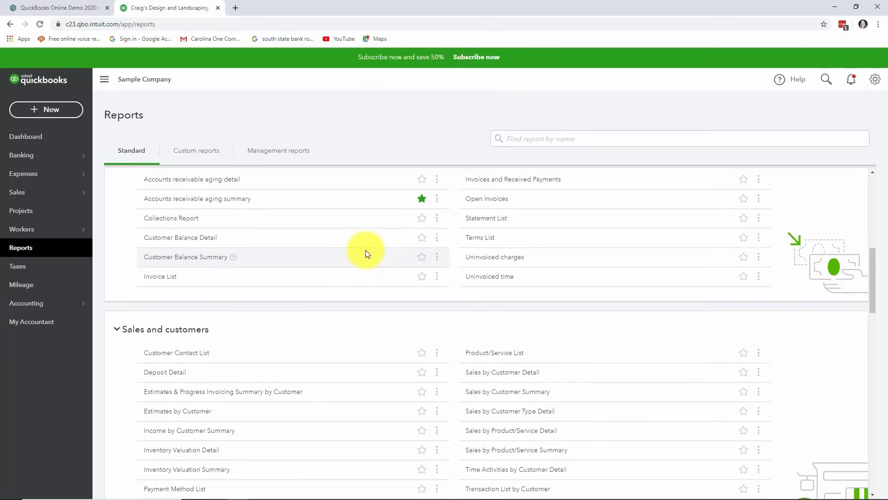
scroll(364, 252, "up", 1)
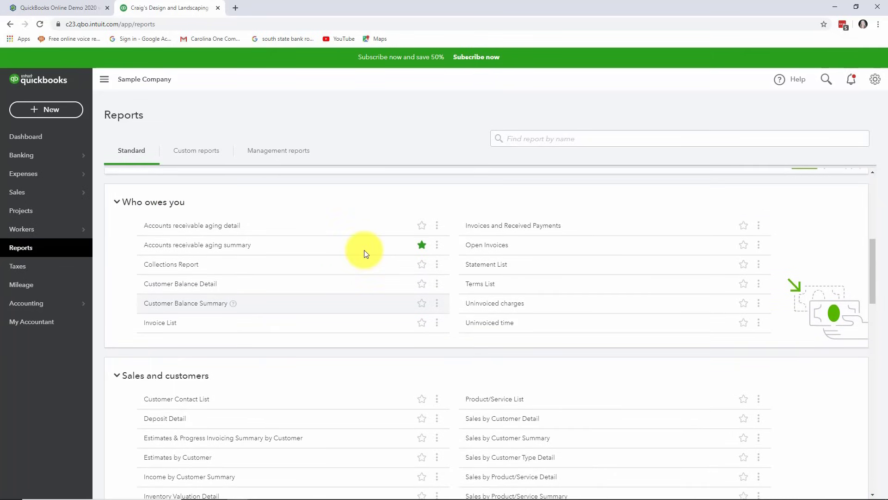
scroll(365, 250, "down", 2)
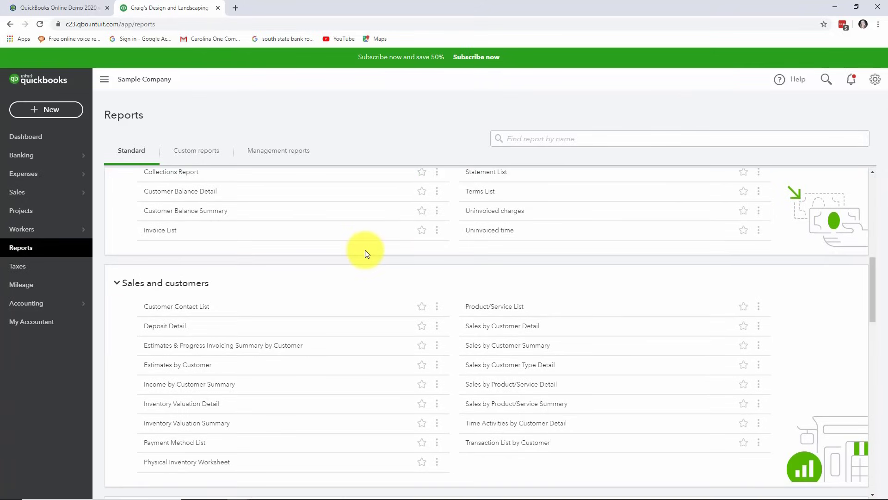
scroll(365, 252, "down", 1)
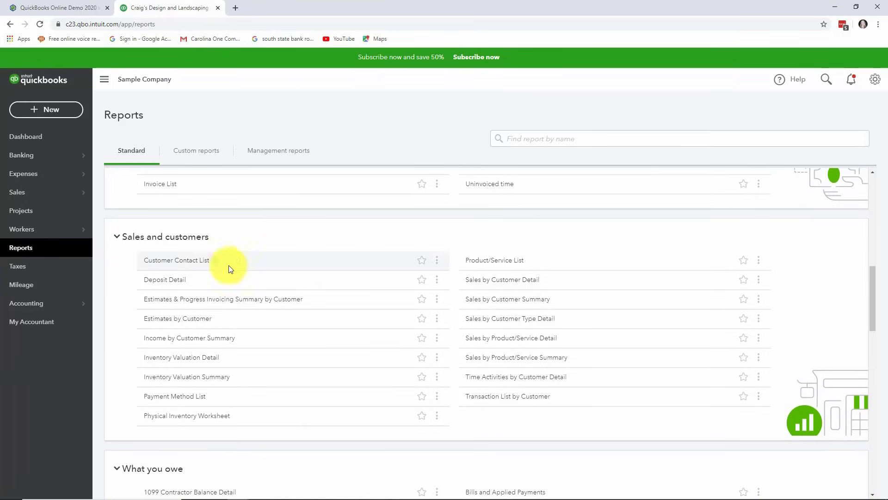
left_click(188, 264)
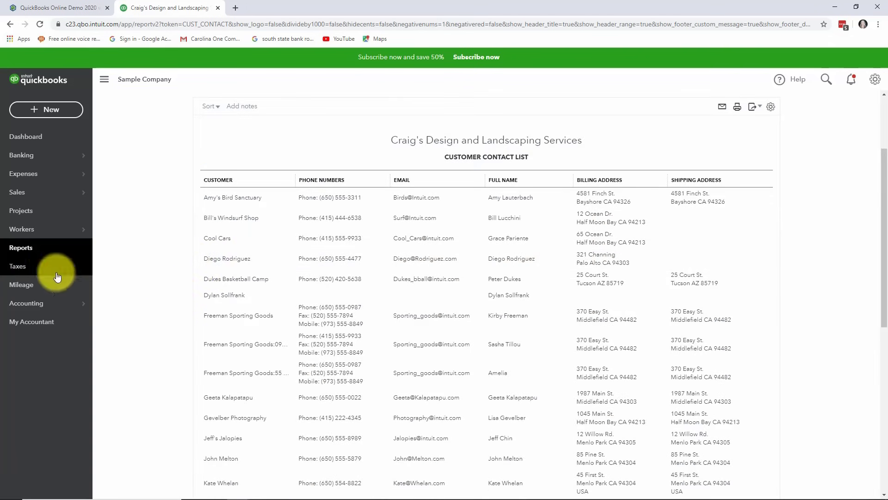
left_click(44, 250)
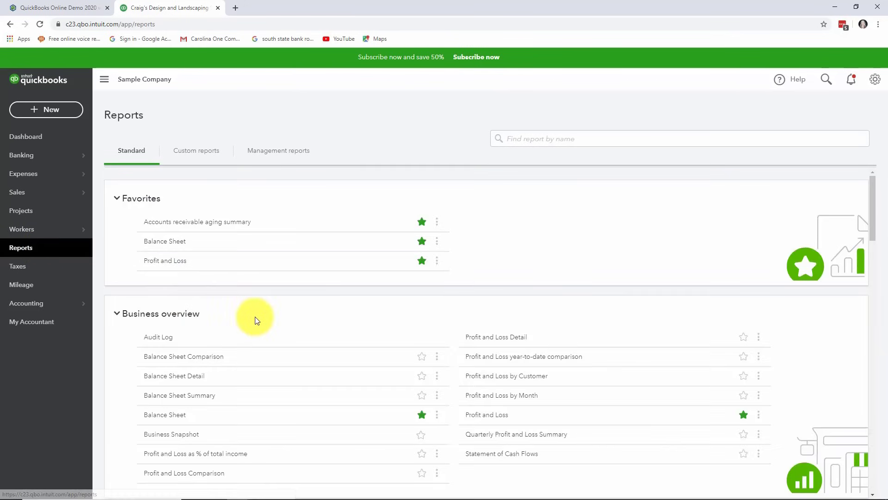
Open Sales by Customer Detail from the Sales and customers reports
scroll(256, 315, "down", 3)
scroll(257, 319, "down", 6)
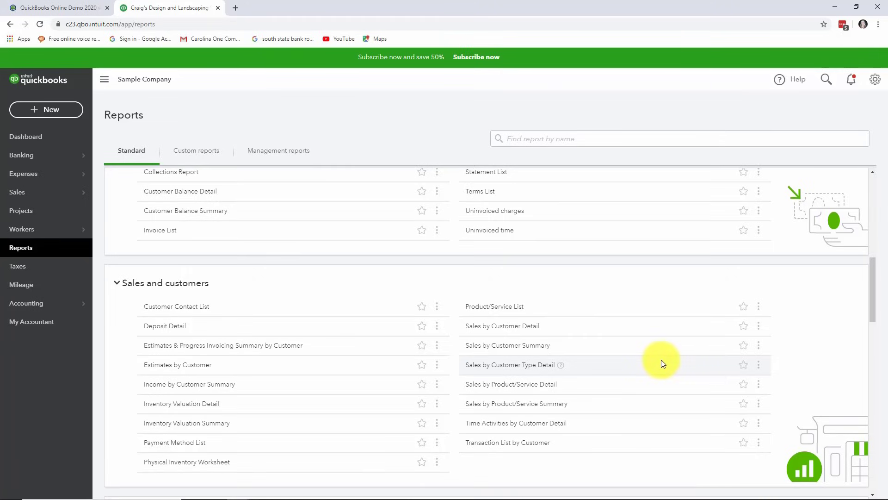
left_click(509, 326)
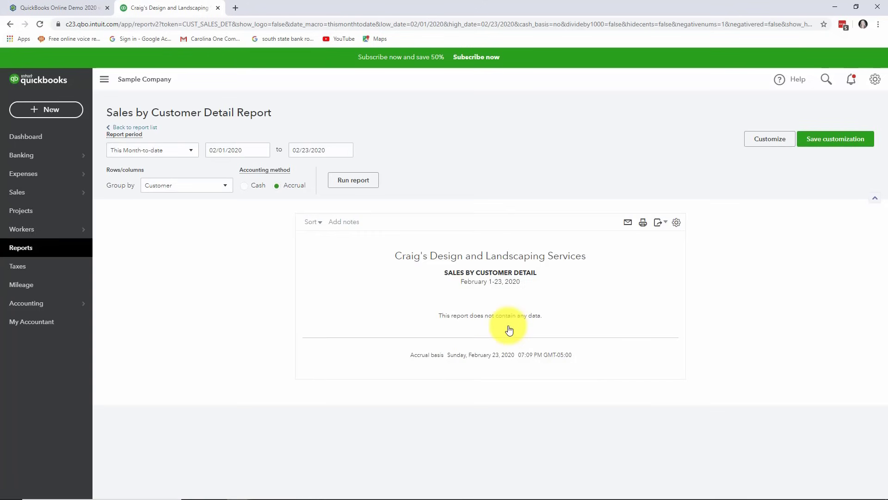
Rerun the Sales by Customer Detail report with the report period set to All Dates
left_click(192, 153)
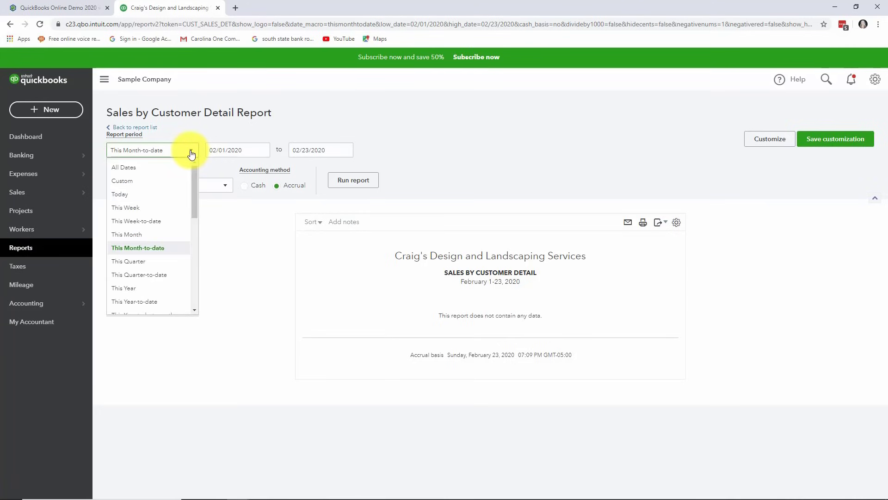
left_click(139, 169)
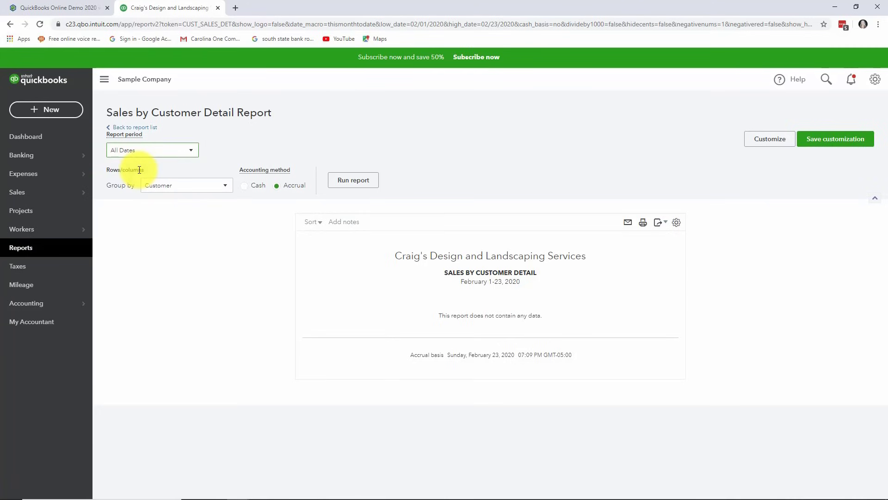
left_click(353, 179)
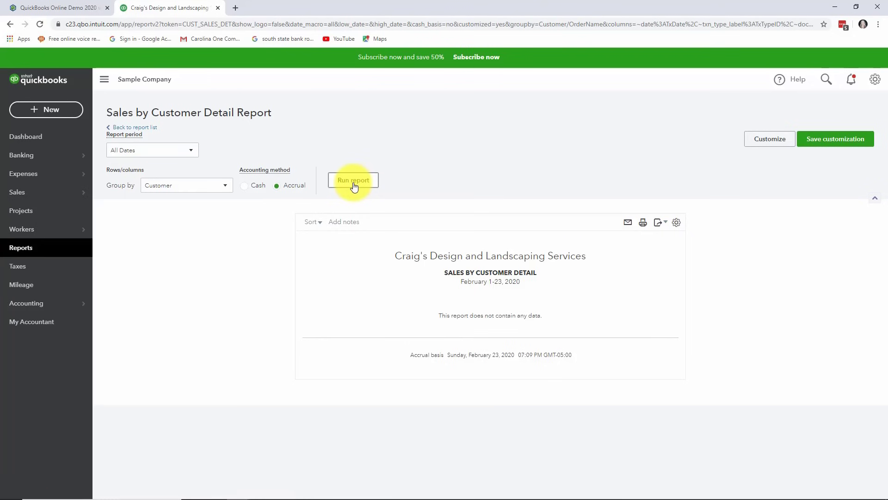
scroll(354, 187, "down", 3)
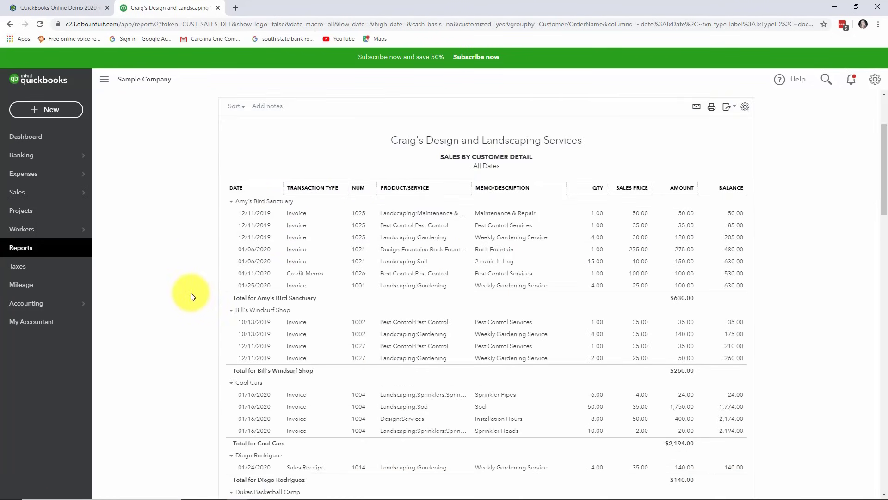
scroll(192, 294, "up", 3)
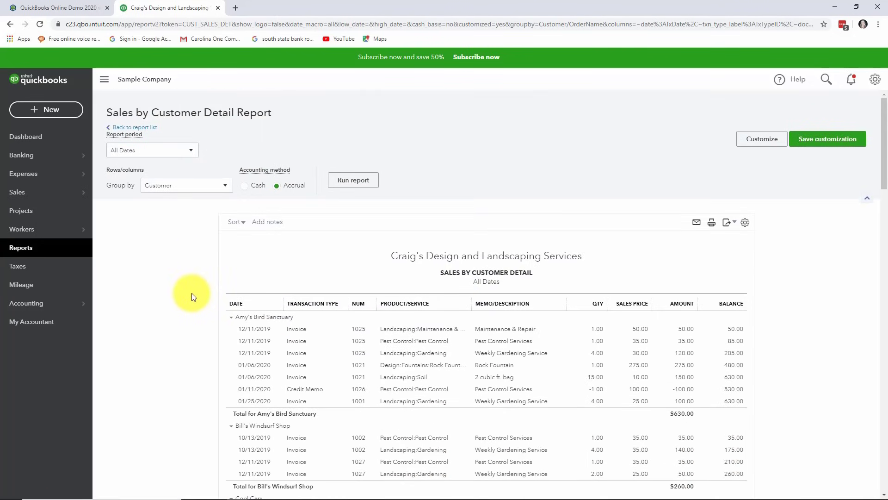
Keep grouping by Customer and leave the Accrual basis in place, then return to Reports
left_click(226, 185)
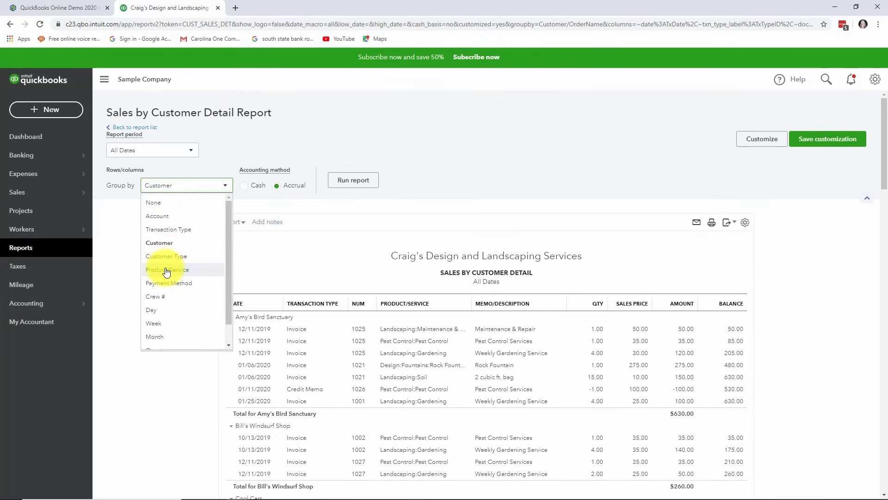
left_click(121, 249)
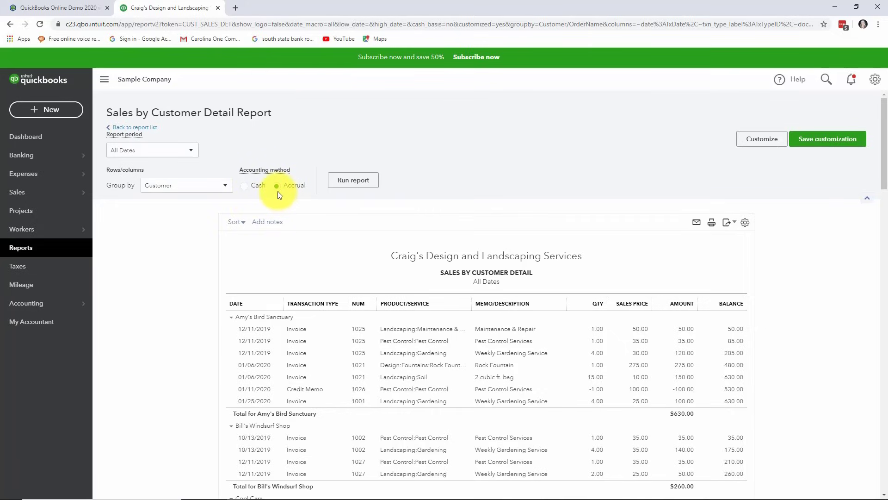
left_click(244, 187)
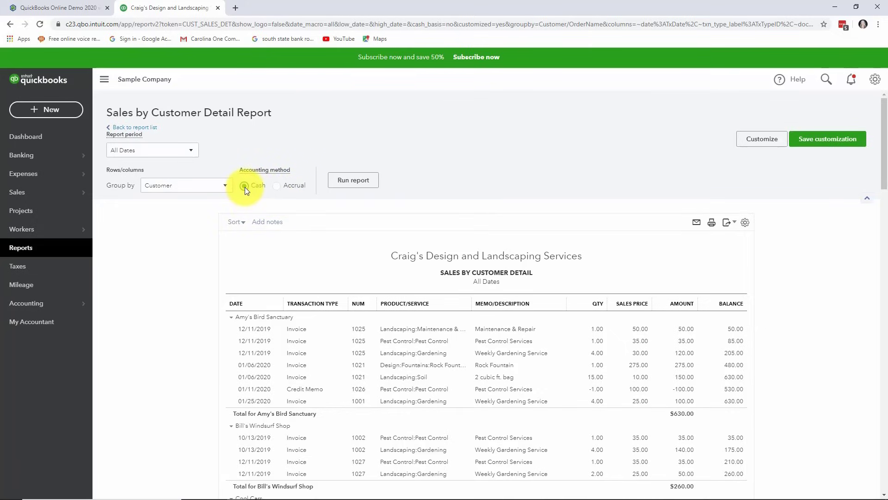
left_click(277, 187)
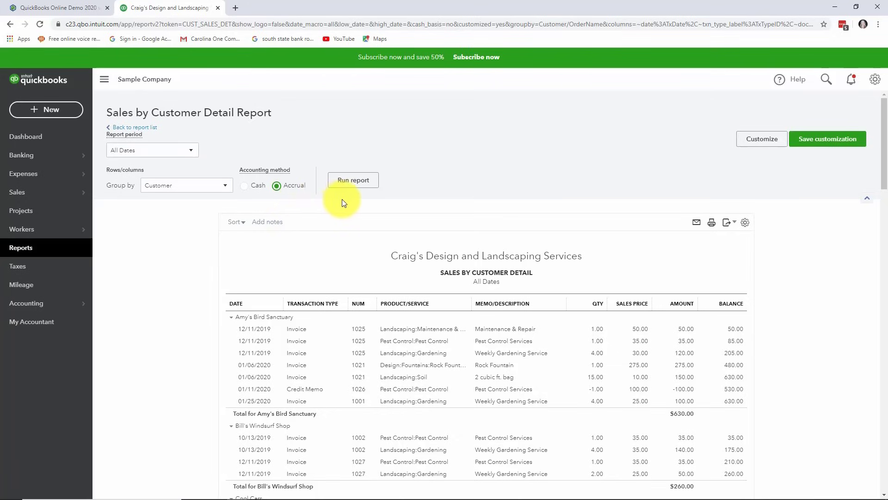
left_click(31, 250)
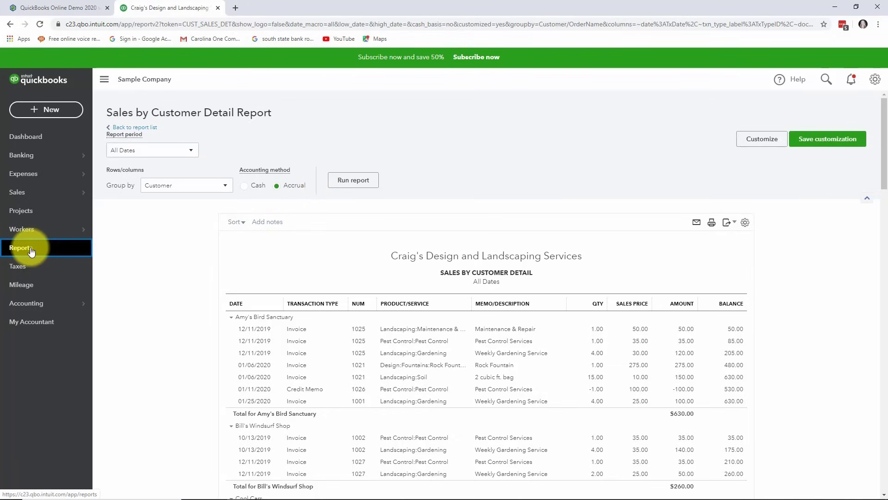
Scroll down through the Reports list's Business overview and Who owes you groups
scroll(226, 311, "down", 3)
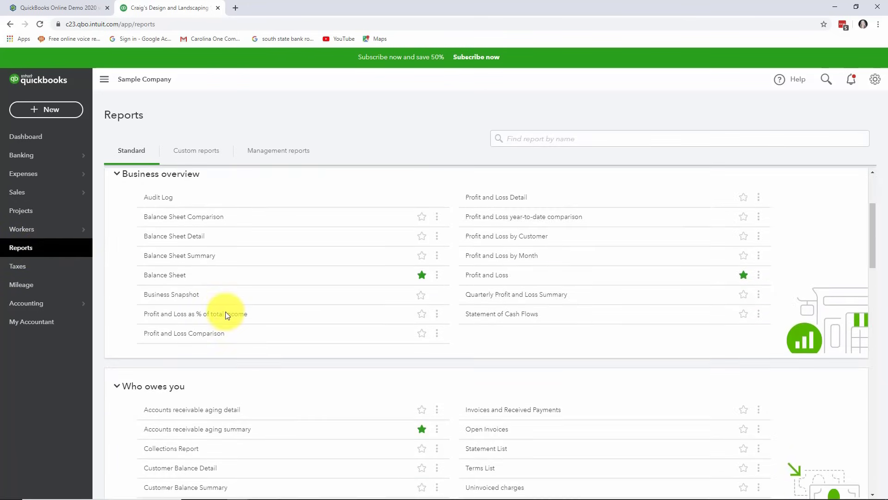
scroll(226, 313, "down", 4)
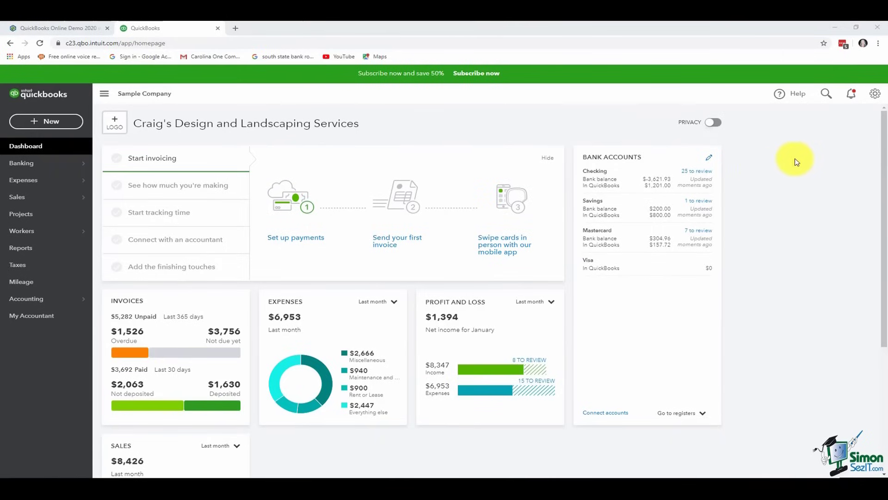
Open Products and Services from the gear menu's Lists and browse items like Rock Fountain and Sprinkler Pipes
left_click(876, 95)
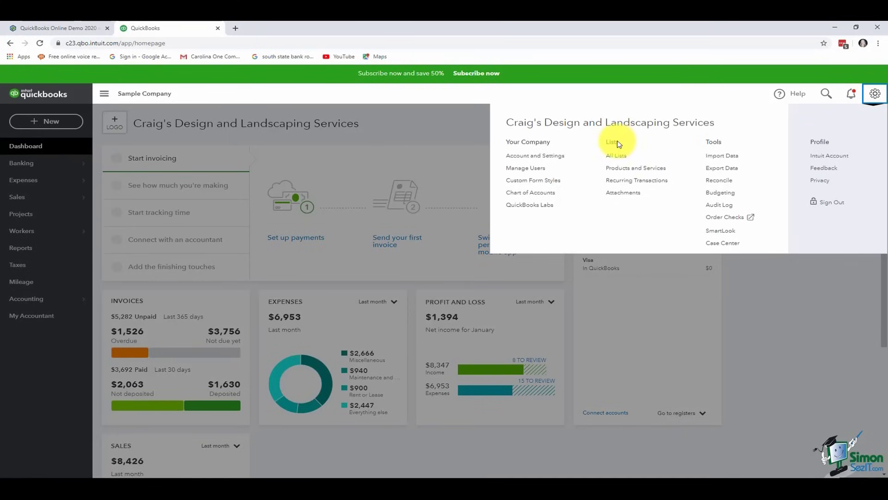
left_click(622, 169)
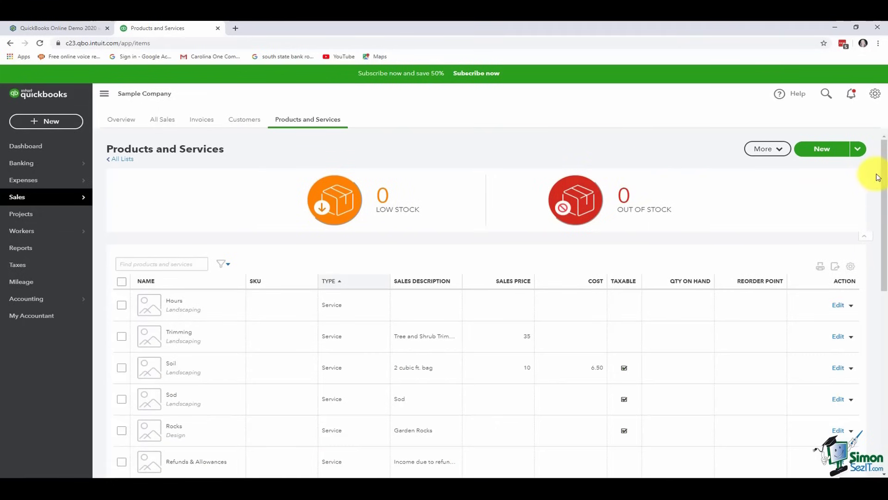
left_click_drag(885, 169, 884, 216)
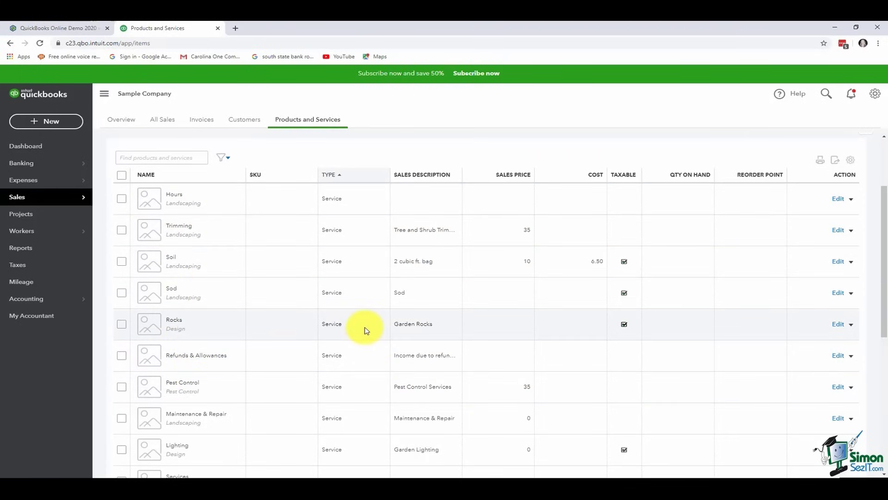
scroll(367, 329, "down", 3)
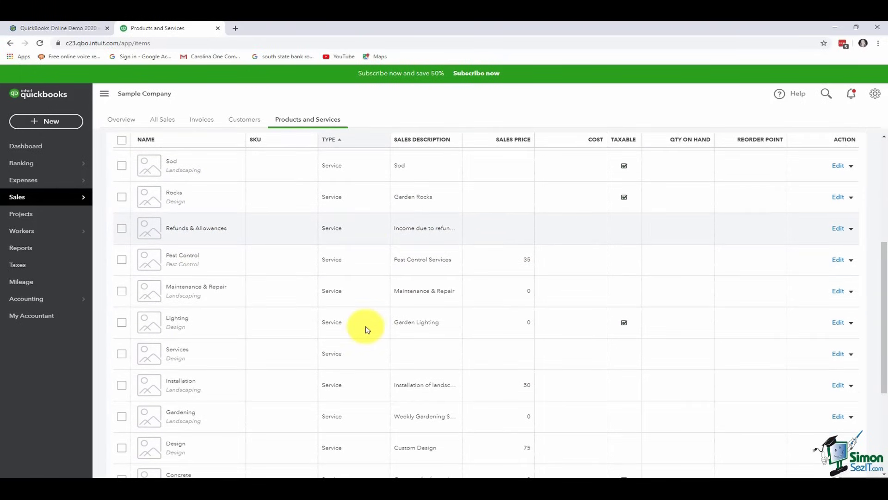
scroll(367, 329, "down", 4)
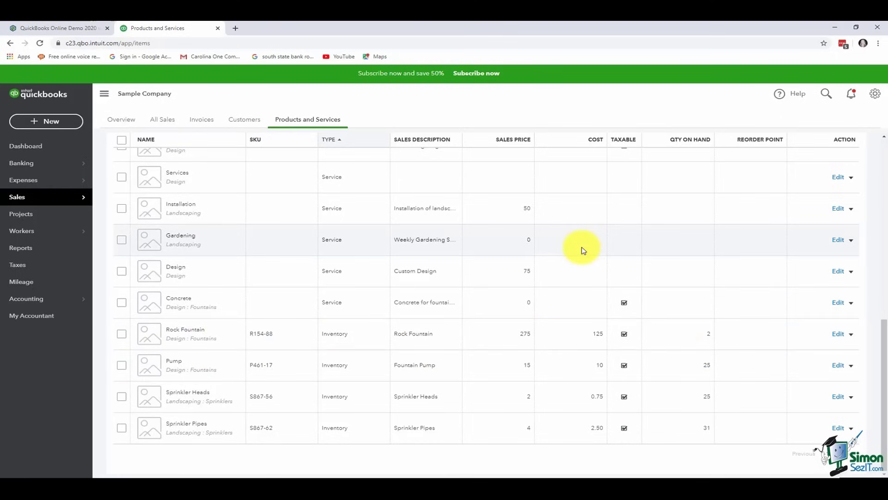
scroll(582, 250, "up", 4)
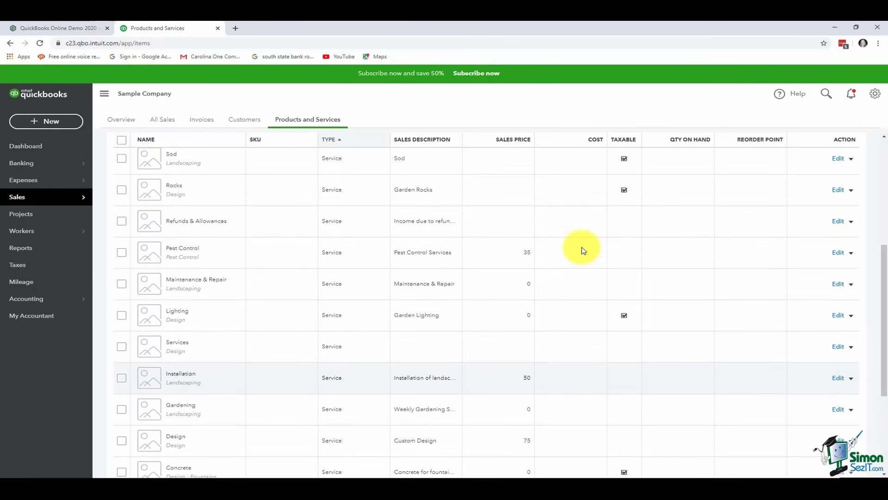
scroll(583, 251, "up", 1)
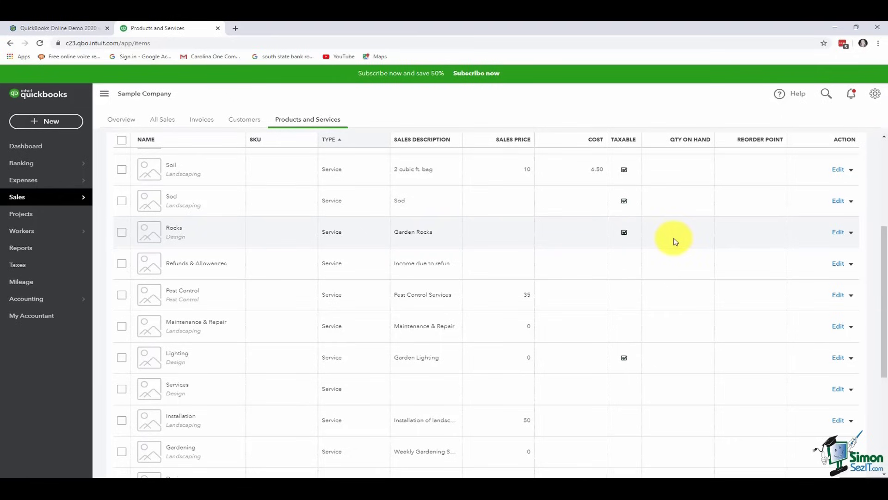
scroll(744, 235, "down", 2)
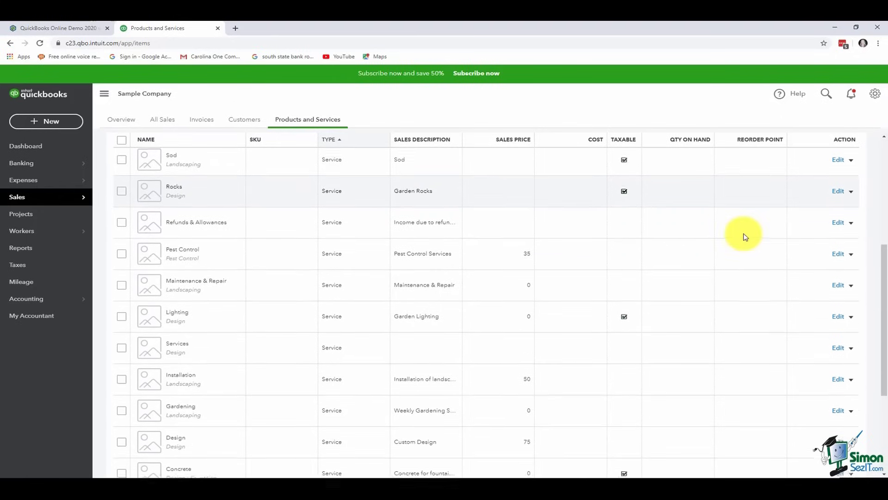
scroll(745, 236, "down", 3)
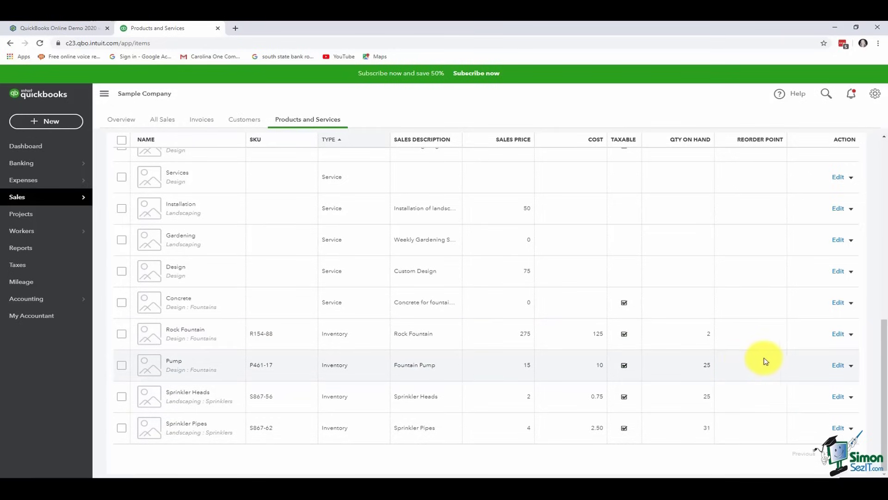
Check Rock Fountain's Edit dropdown actions, then start a new product or service
left_click(852, 335)
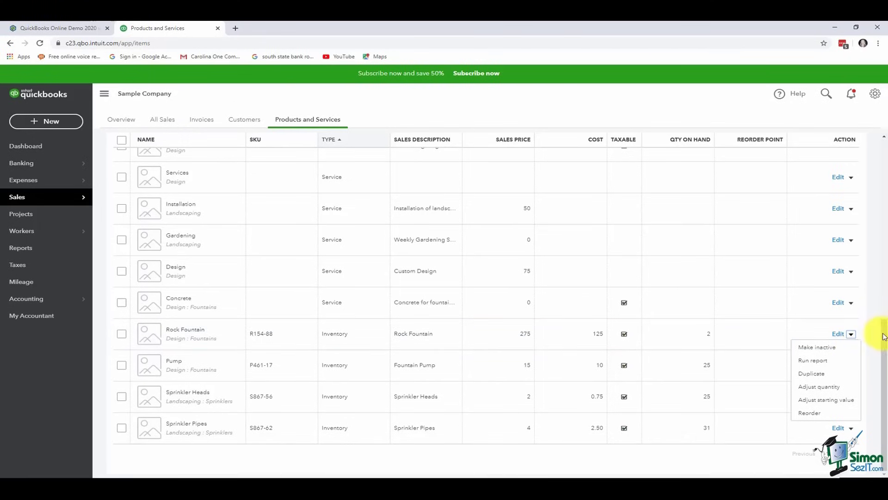
left_click_drag(882, 334, 884, 203)
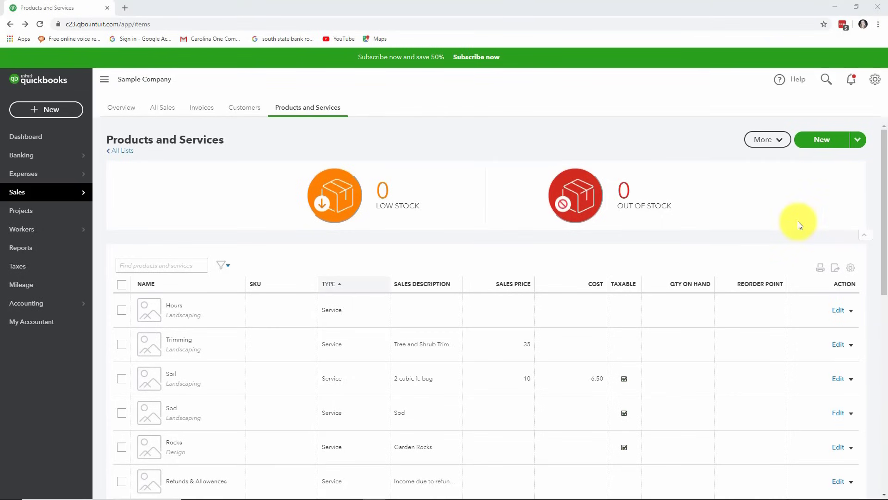
left_click(837, 144)
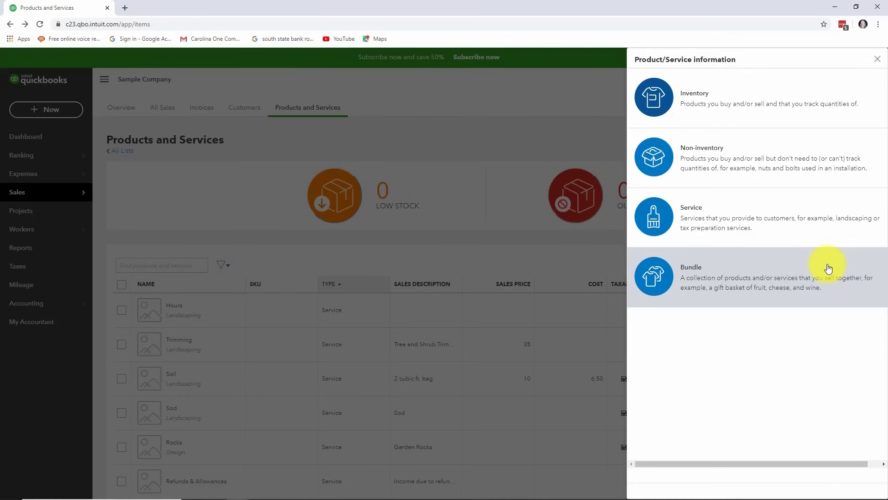
Choose the Service type for the new item
left_click(819, 231)
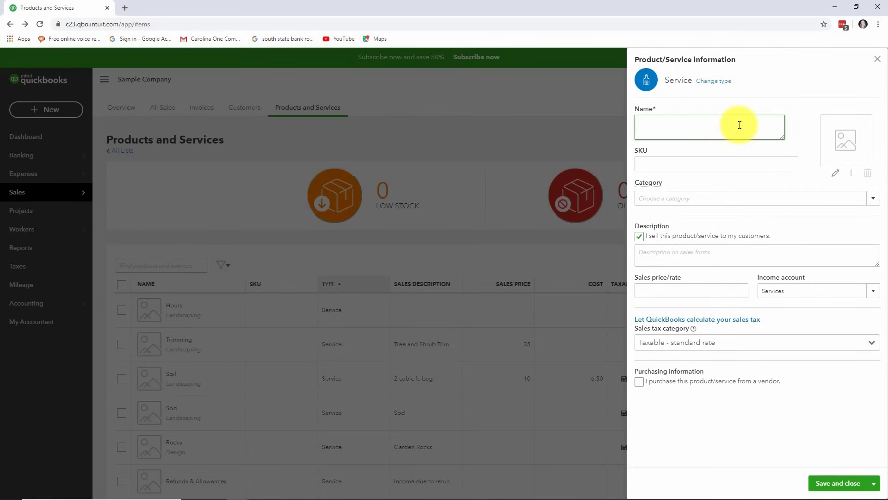
Name the service 'Maintenance', leave Category empty, and start typing its sales description
type("Maintenance")
left_click(691, 161)
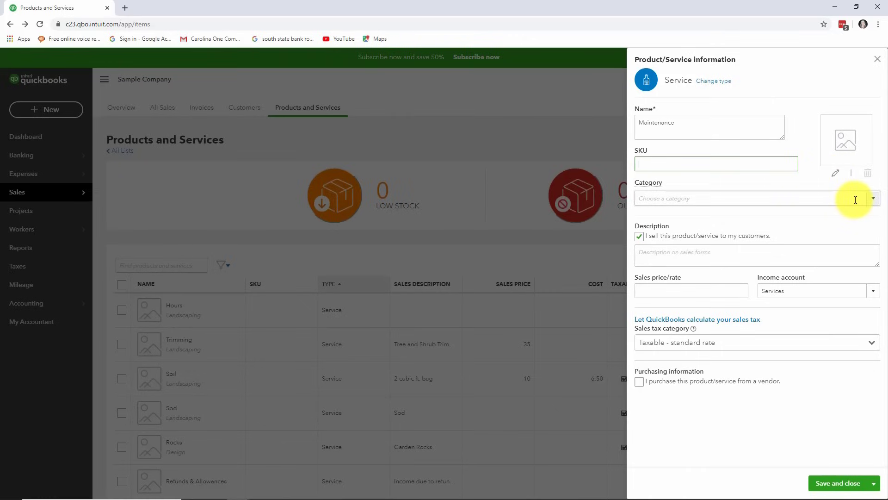
left_click(874, 202)
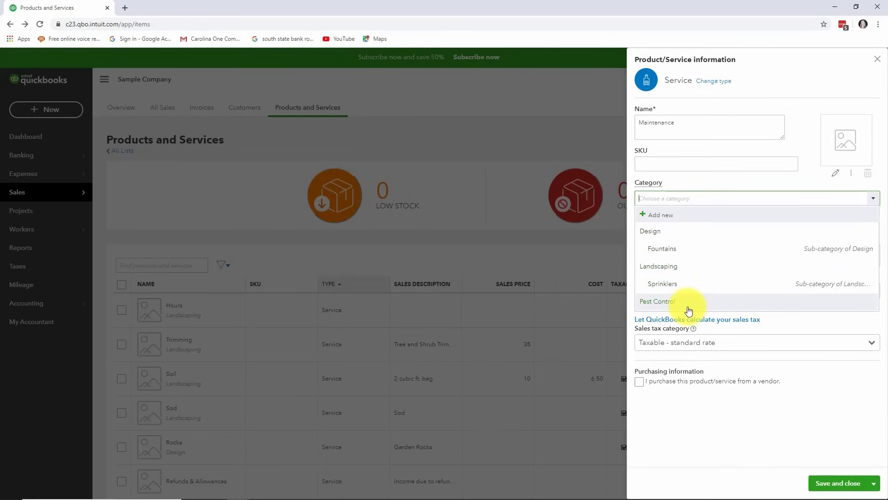
left_click(734, 188)
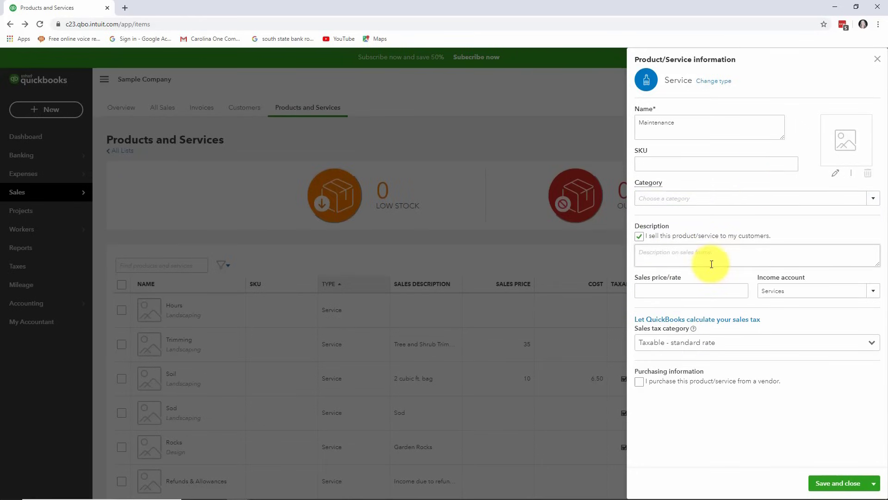
left_click(689, 255)
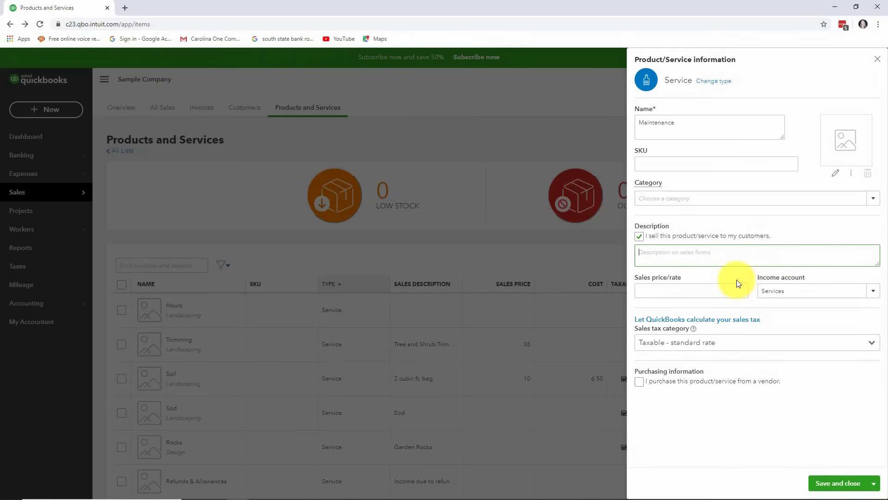
type("Qarterk")
Complete the description as 'Quarterly Maintenance', correcting the misspelling via spelling suggestions
key("BackSpace")
type("ly Maintenance")
right_click(653, 254)
left_click(668, 260)
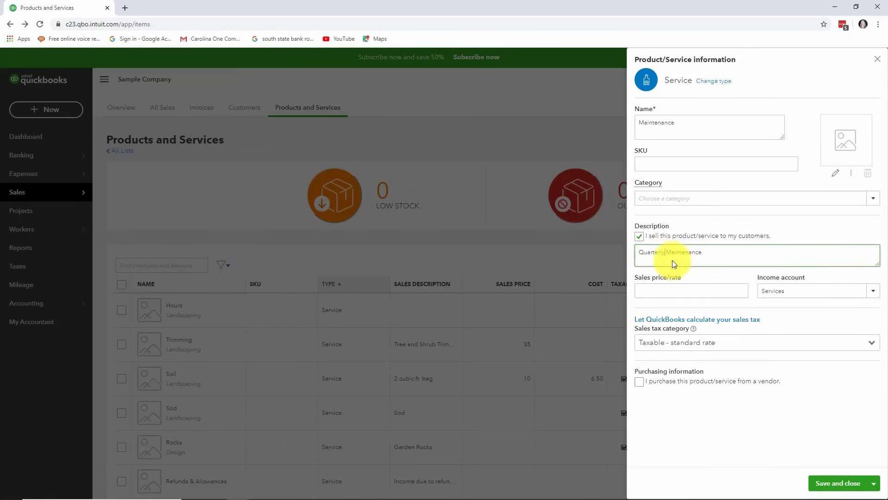
Enter 250 as the service's sales price/rate
left_click(671, 289)
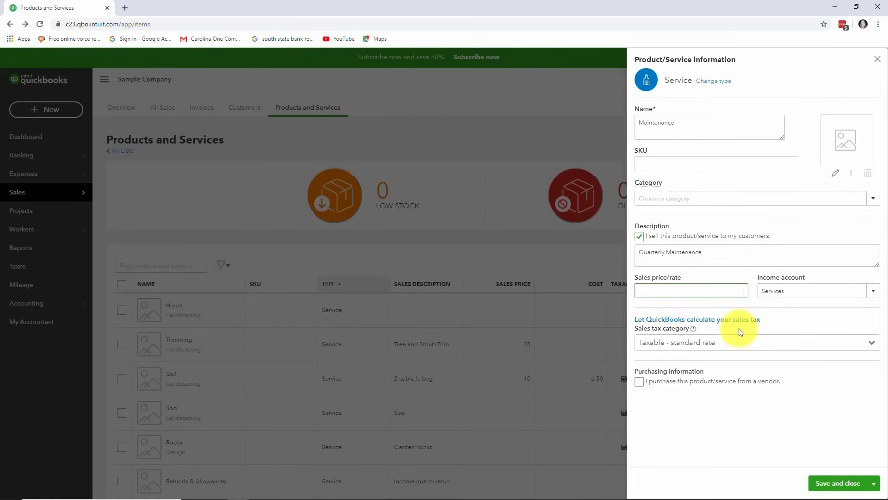
type("250")
key("Tab")
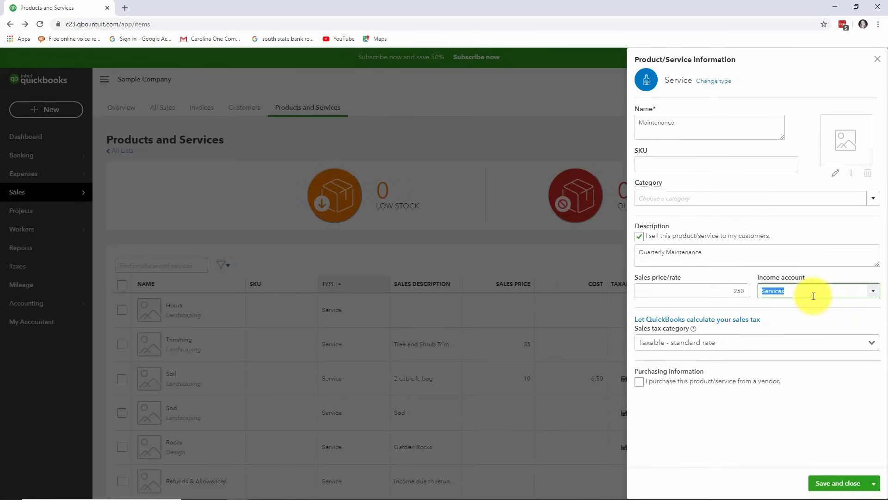
left_click(875, 292)
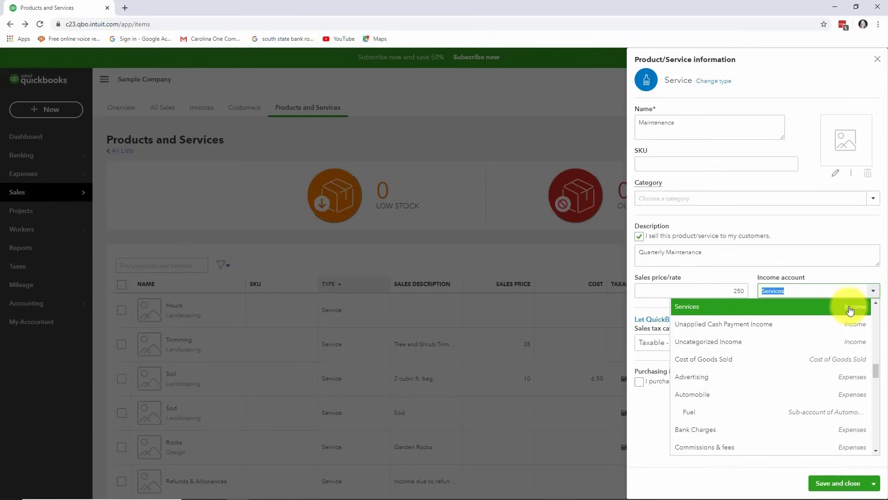
left_click(875, 303)
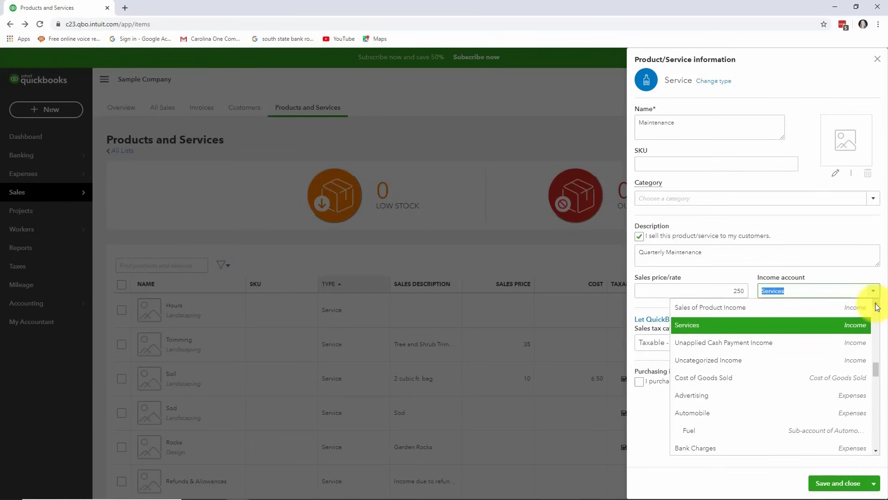
left_click(876, 303)
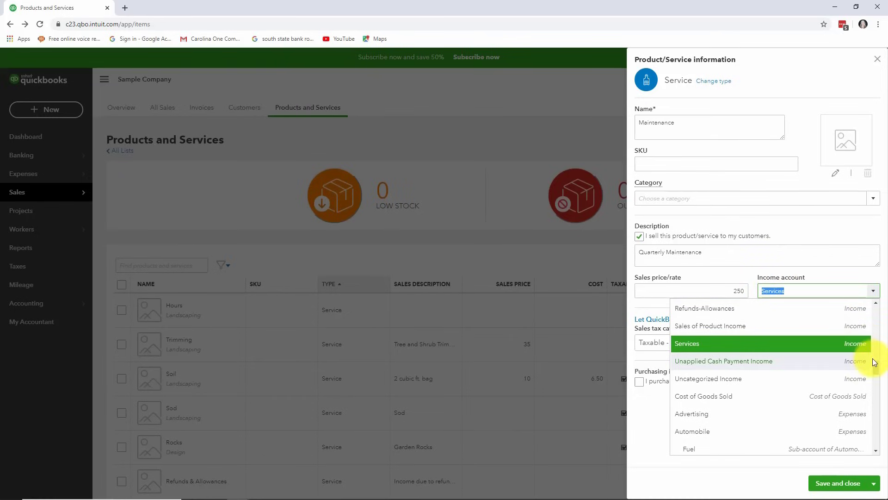
left_click_drag(877, 369, 878, 378)
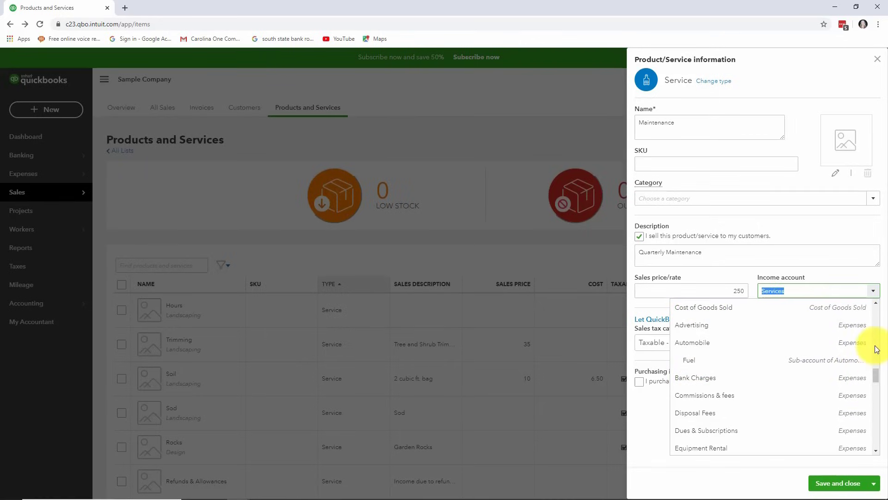
left_click(861, 274)
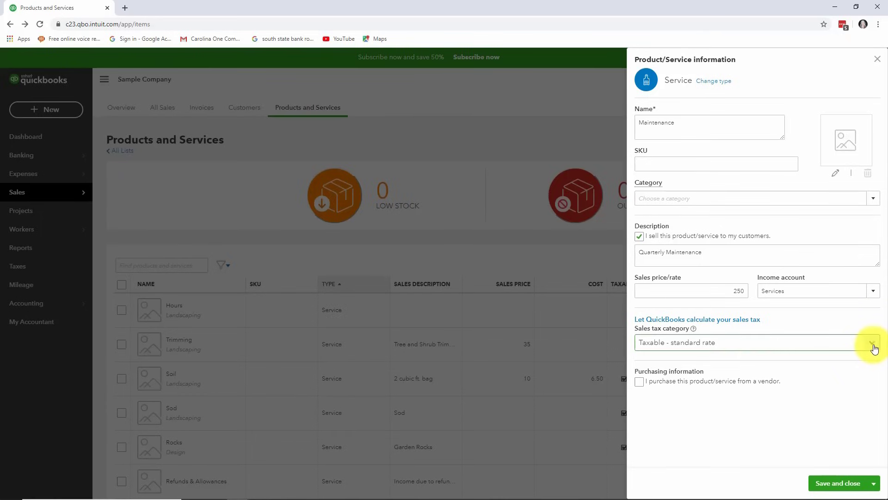
Set the Maintenance service's sales tax category to Nontaxable, leaving purchasing details unchecked
left_click(873, 344)
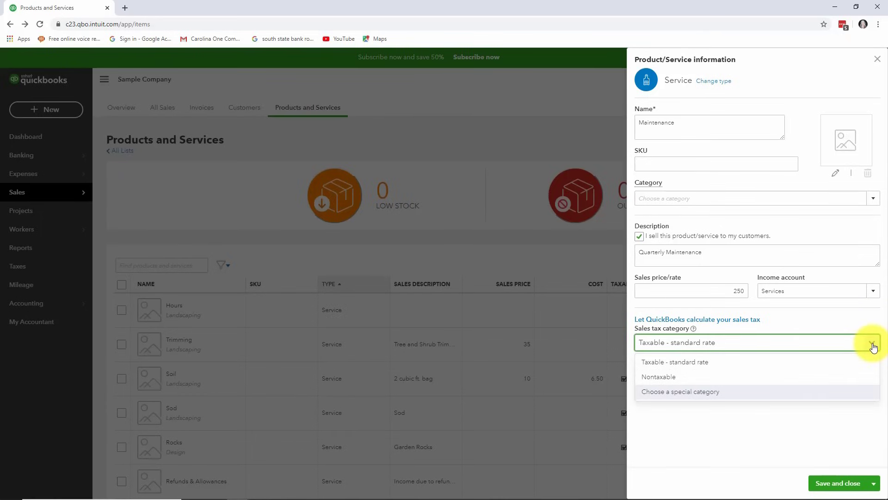
left_click(672, 378)
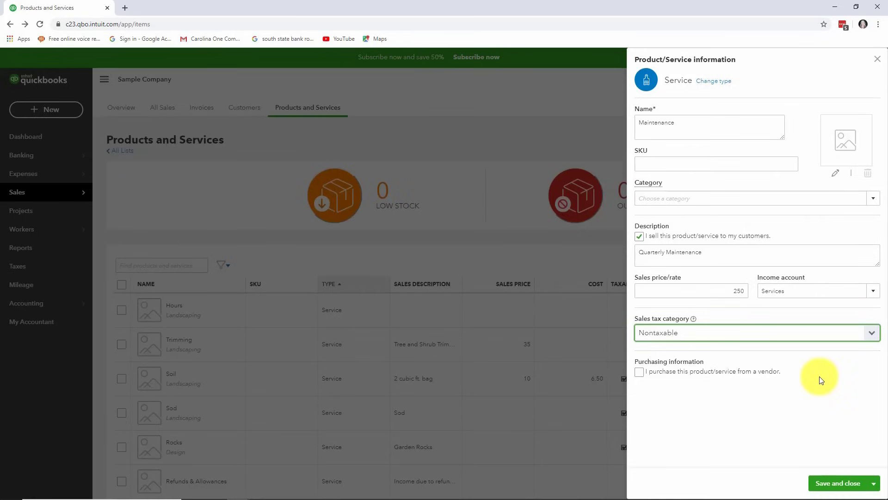
left_click(639, 372)
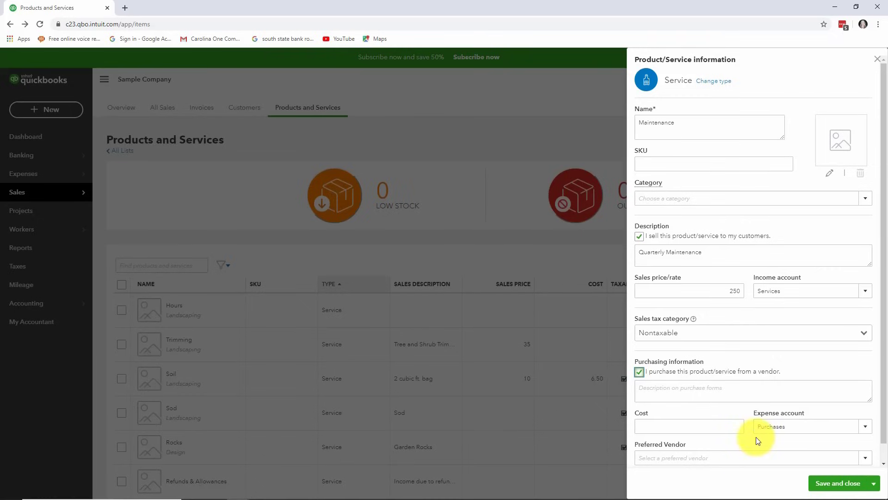
left_click(640, 373)
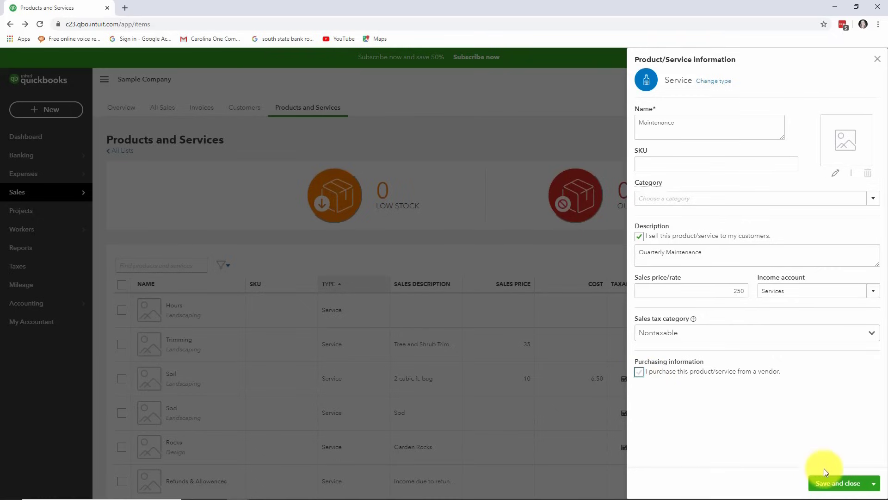
Save and close the Maintenance service, reopen it with Edit, and save and close it again
left_click(840, 484)
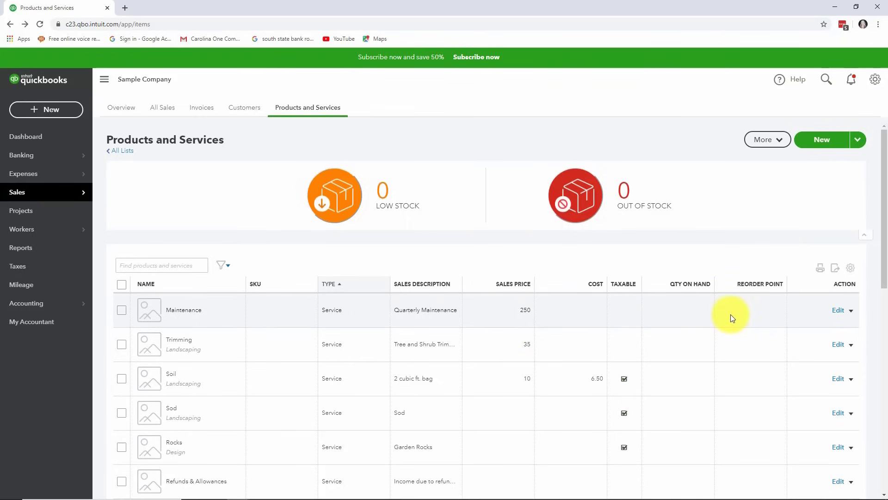
left_click(839, 312)
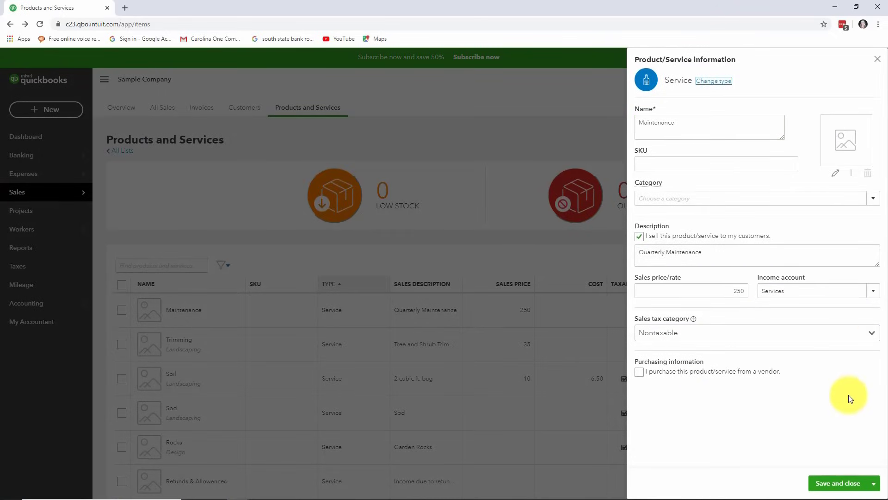
left_click(856, 481)
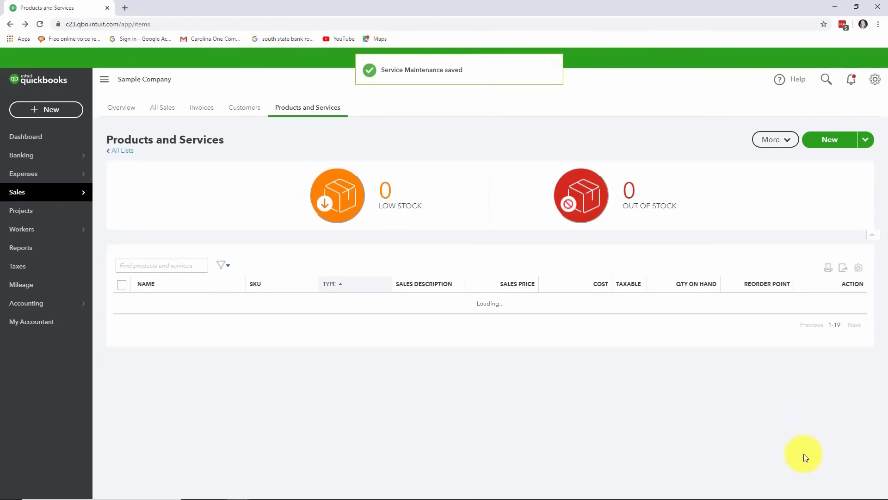
scroll(795, 426, "down", 3)
scroll(822, 386, "up", 3)
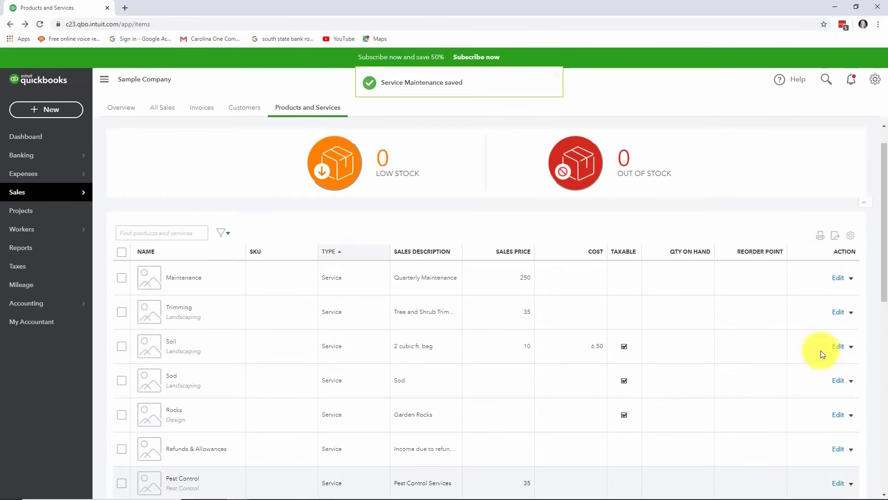
left_click(851, 278)
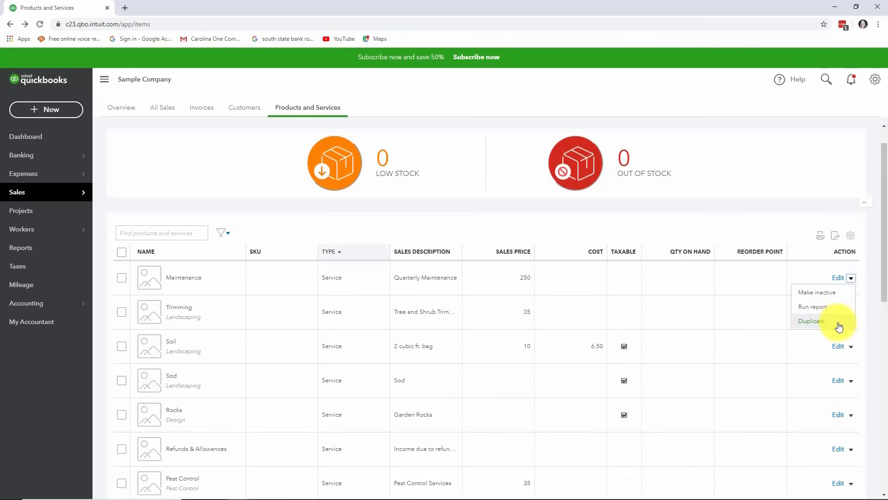
left_click(875, 306)
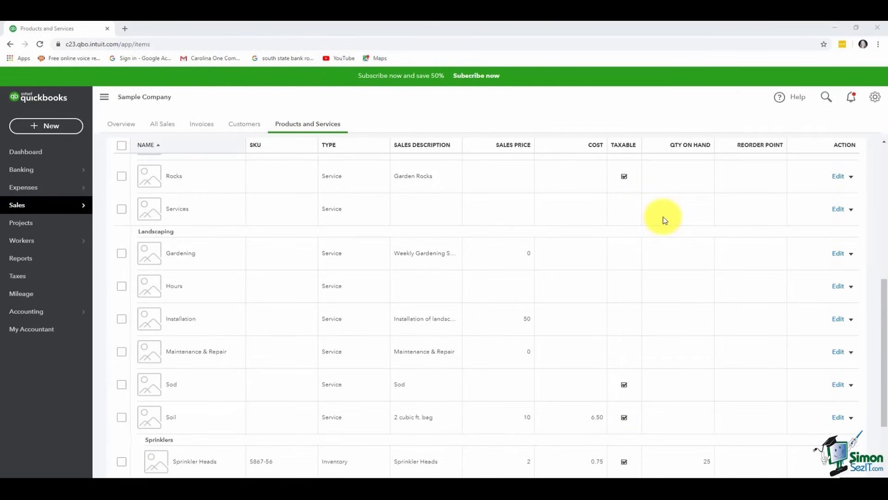
scroll(716, 219, "up", 4)
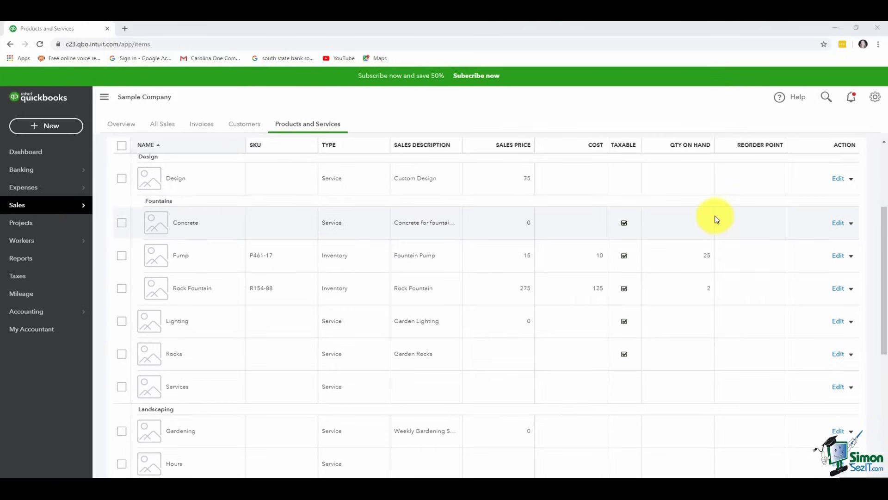
scroll(715, 220, "up", 3)
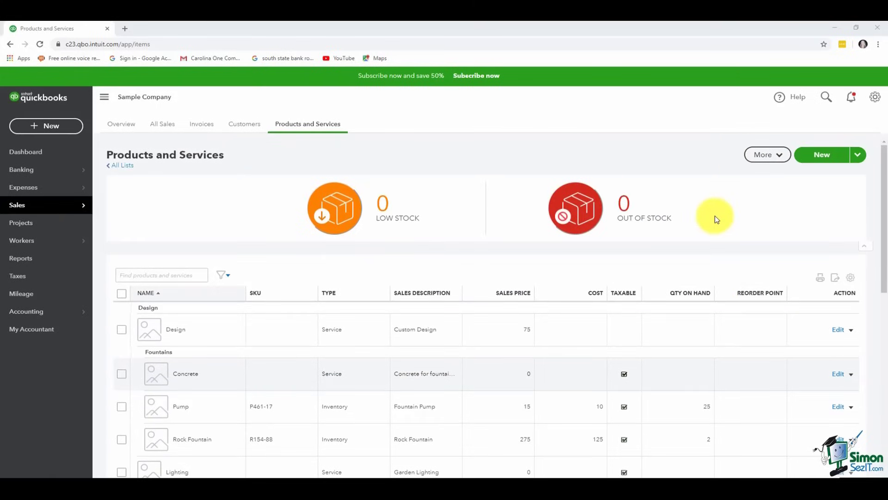
left_click(820, 155)
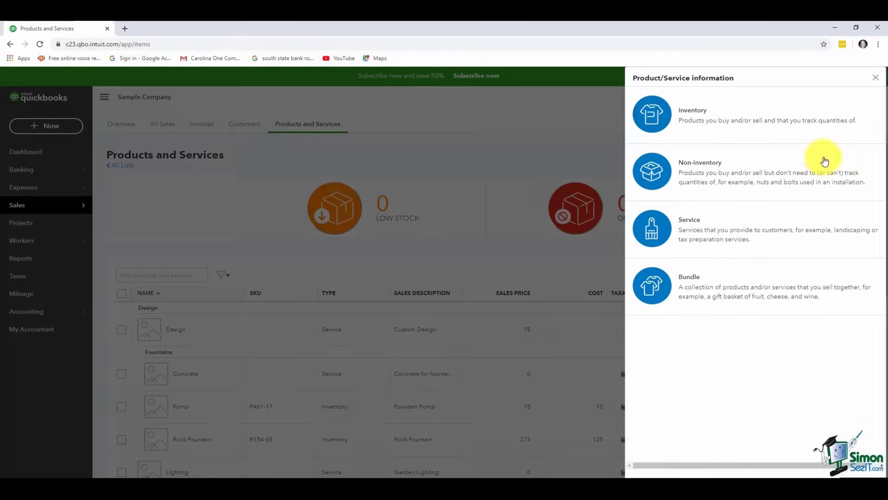
Create an Inventory item named Sprinkler Clamps with SKU S867-55
left_click(686, 120)
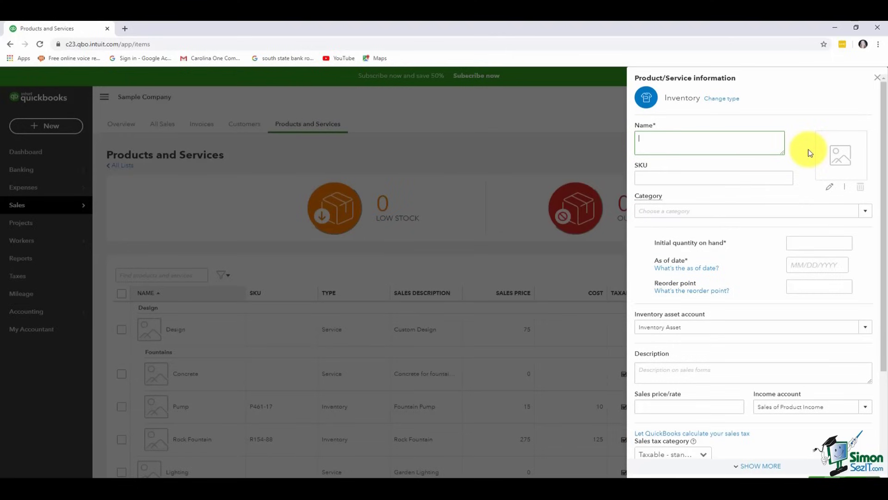
type("Sprinkler Clamps")
left_click(724, 178)
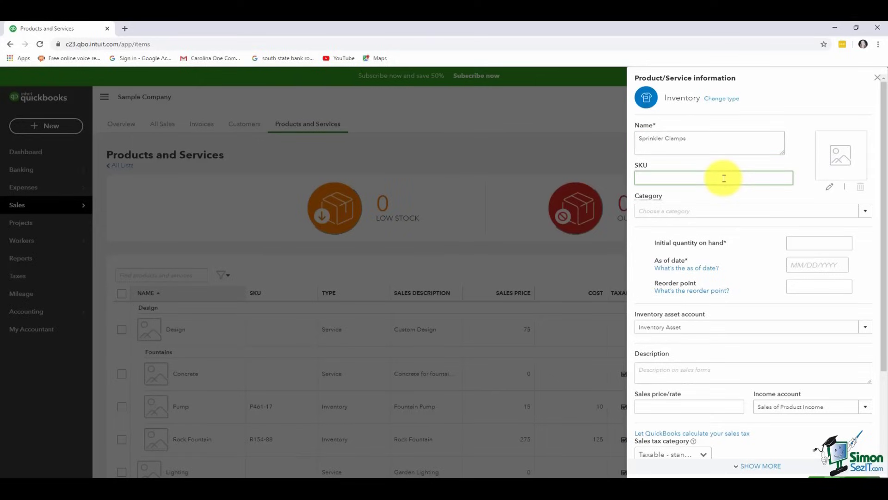
type("S867-62")
key("BackSpace")
type("55")
Assign the item to the Landscaping category
left_click(661, 208)
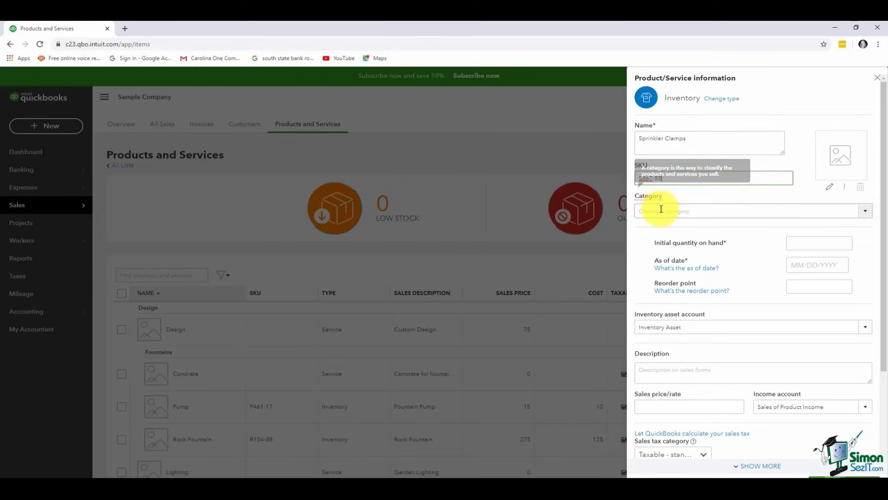
left_click(863, 212)
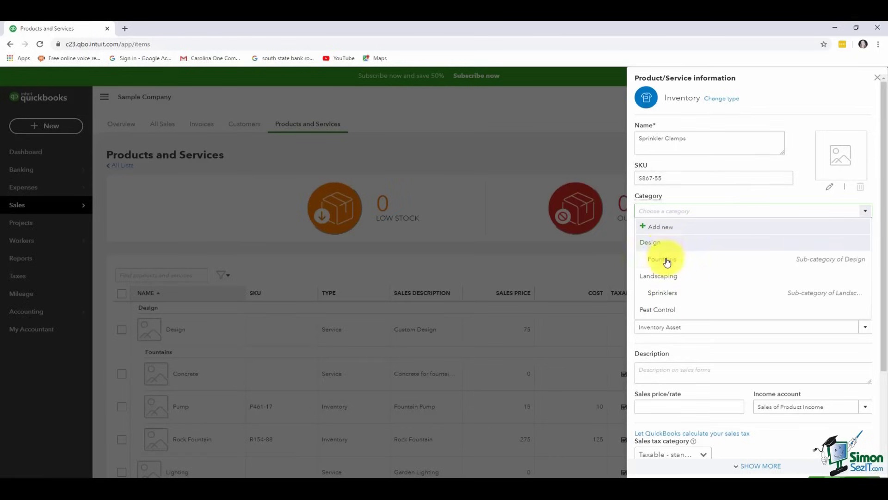
left_click(665, 277)
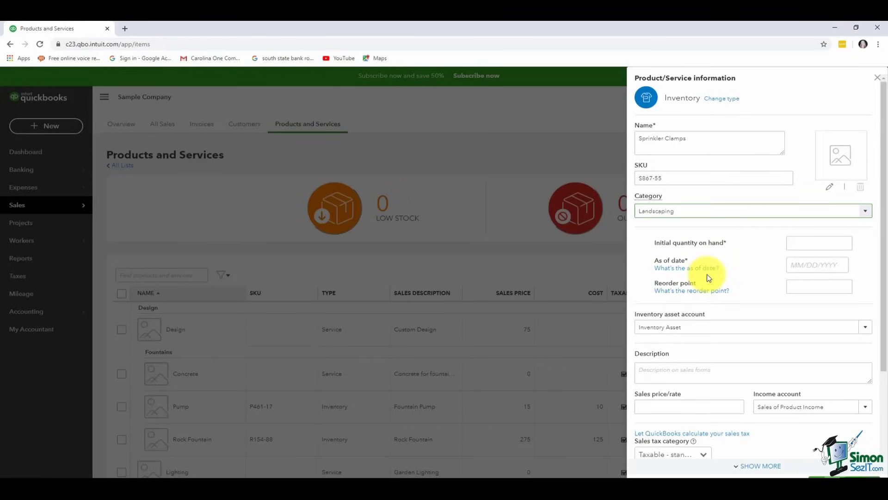
Set the item's as-of date to 02/01/2020 and its reorder point to 3
left_click(799, 243)
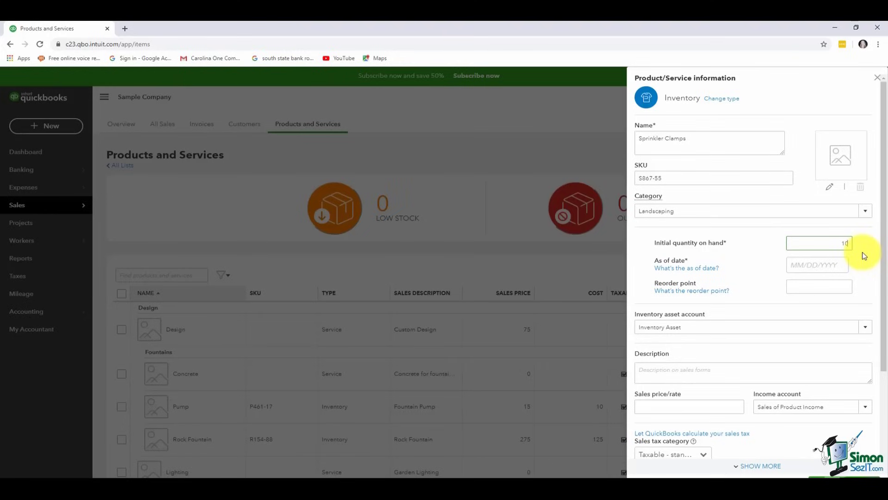
key("Tab")
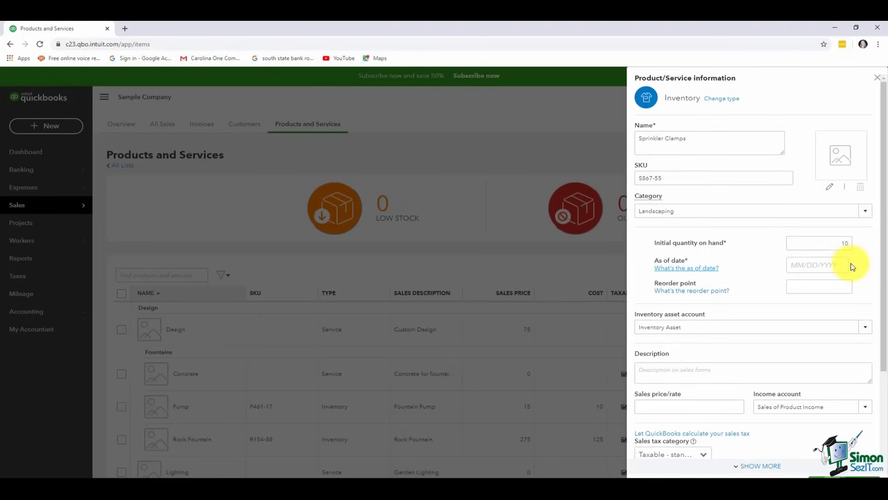
left_click(835, 264)
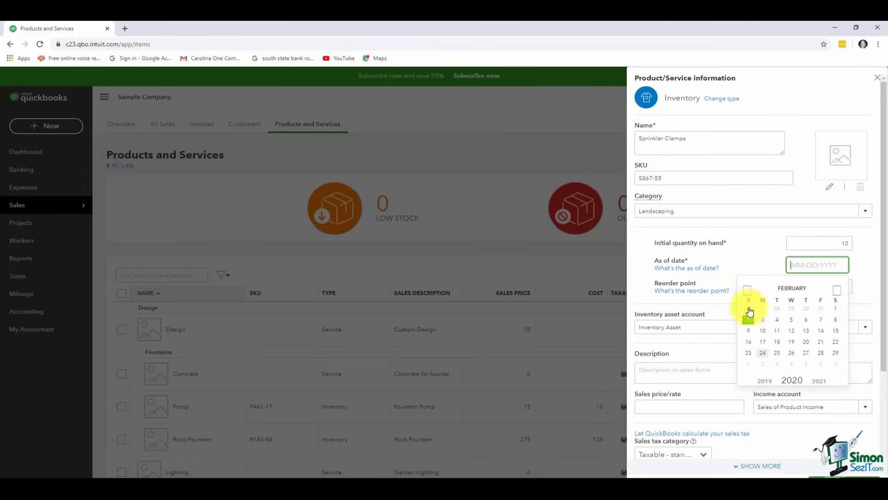
left_click(837, 311)
left_click(802, 287)
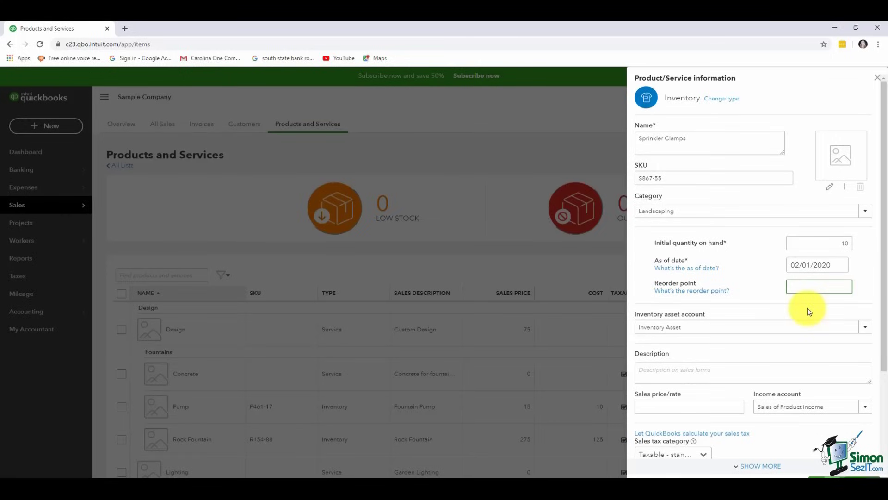
type("3")
key("Tab")
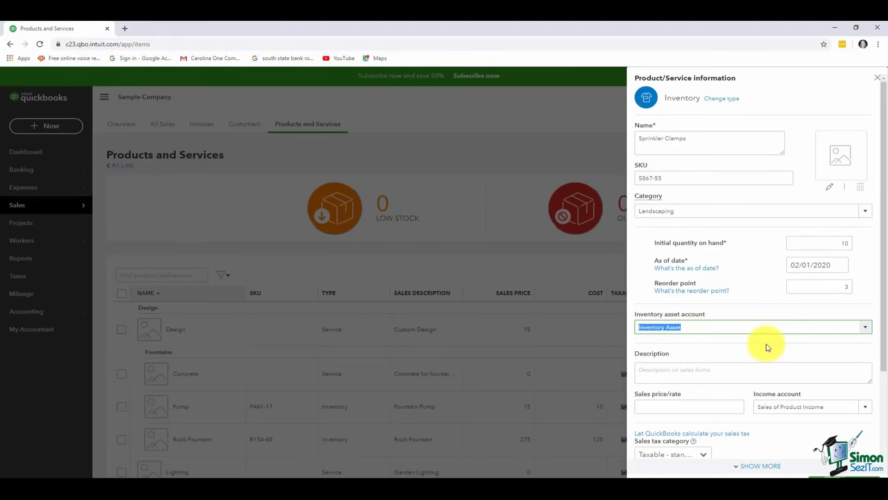
Enter the sales description Sprinkler Clamps and a sales price of 2.75
left_click_drag(881, 318, 883, 366)
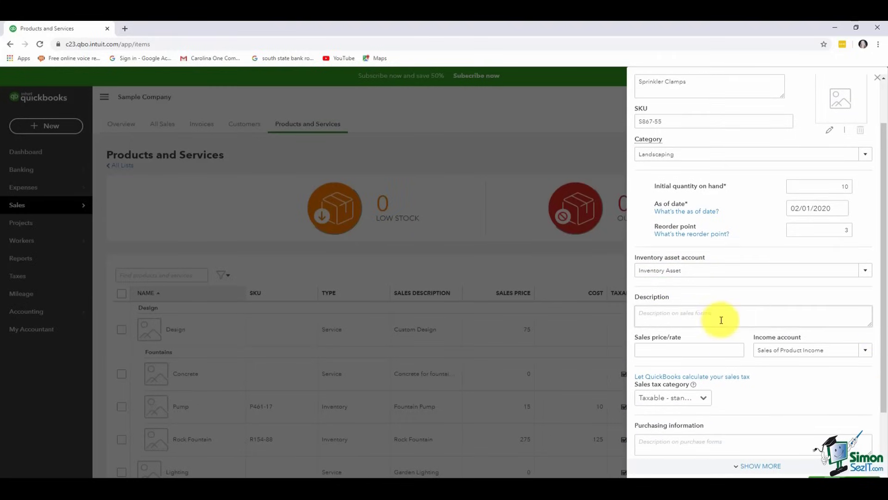
left_click(716, 315)
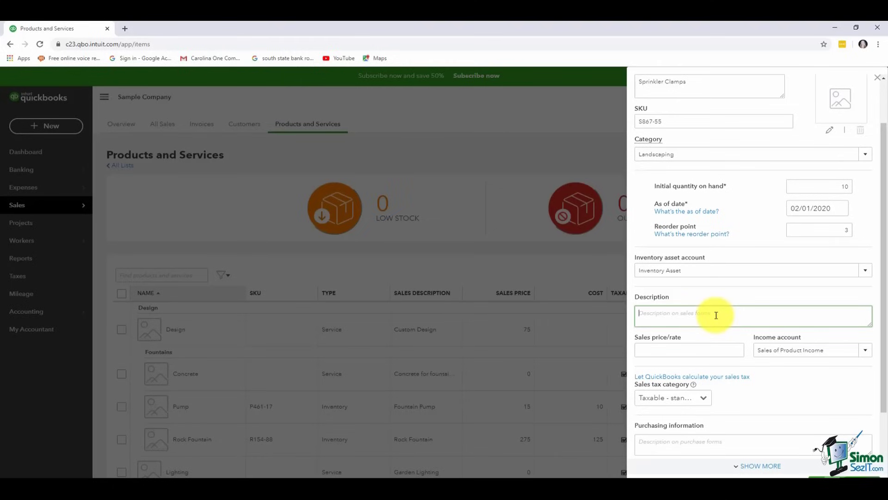
type("Sprinkler Clamps")
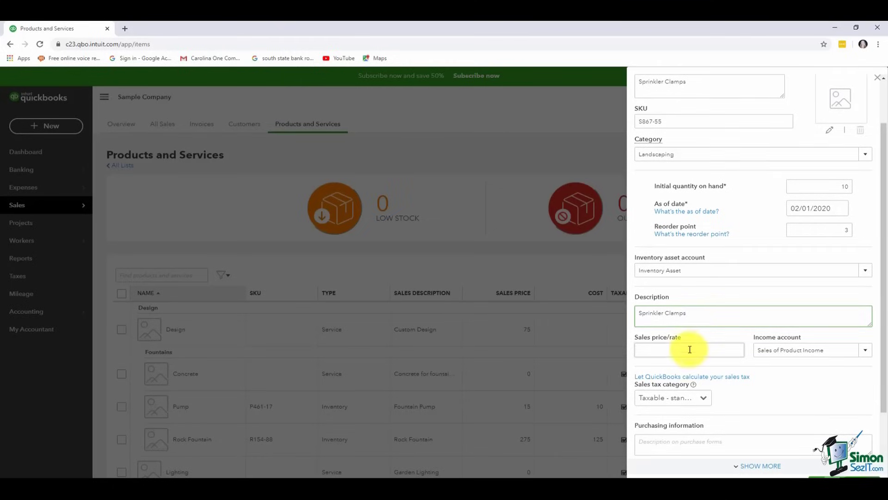
left_click(688, 349)
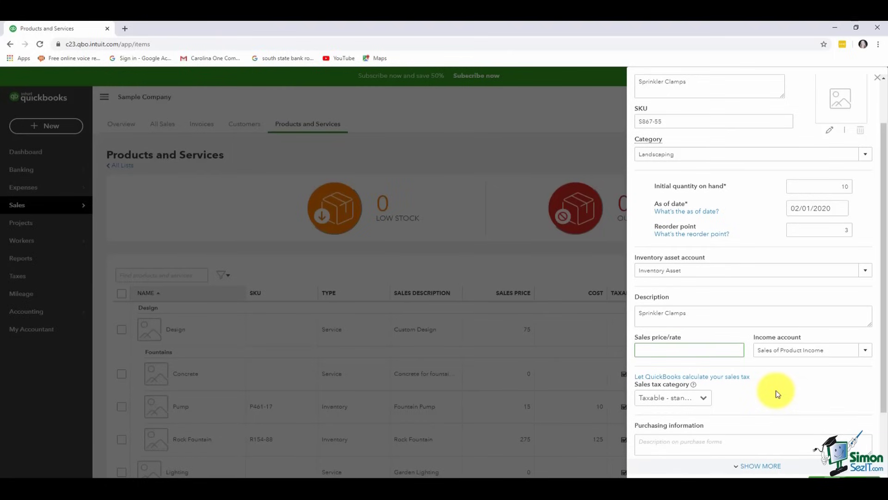
type("2.75")
key("Tab")
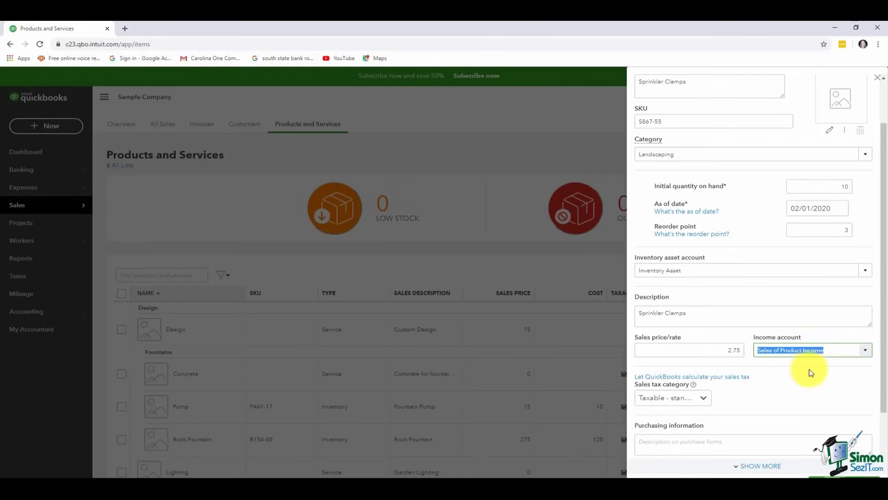
Keep the sales tax category at Taxable - standard rate
left_click_drag(883, 365, 882, 422)
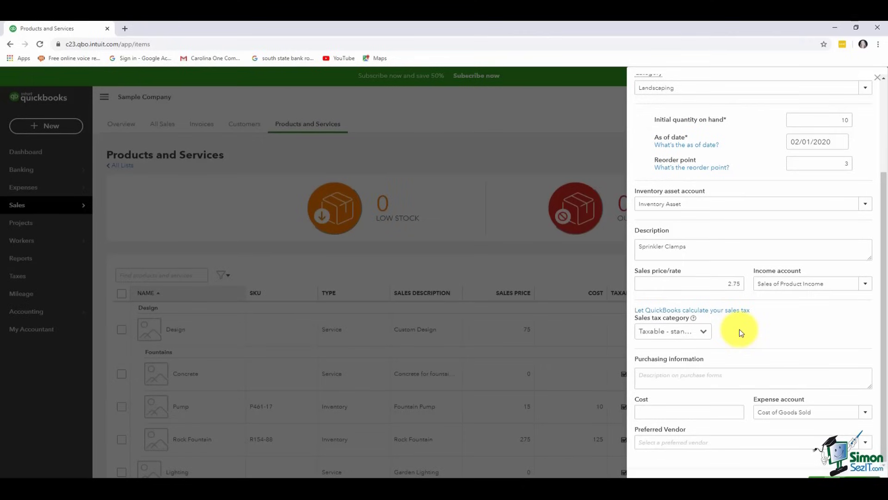
left_click(703, 332)
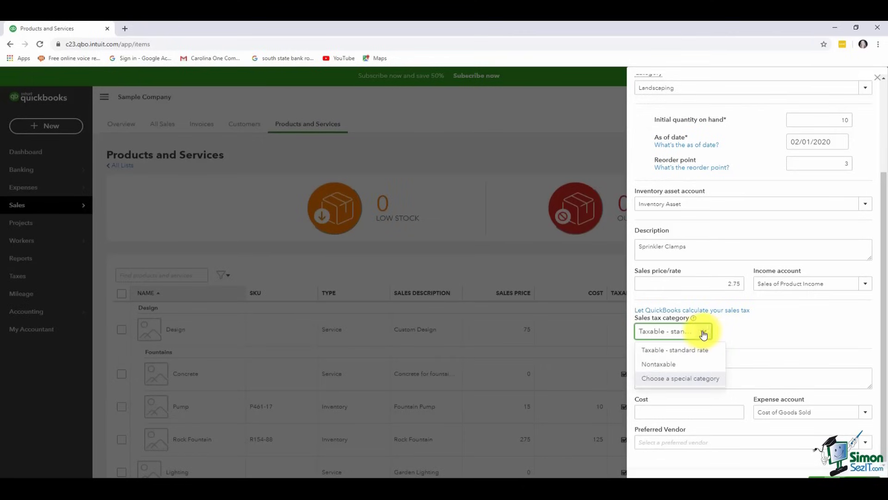
left_click(675, 350)
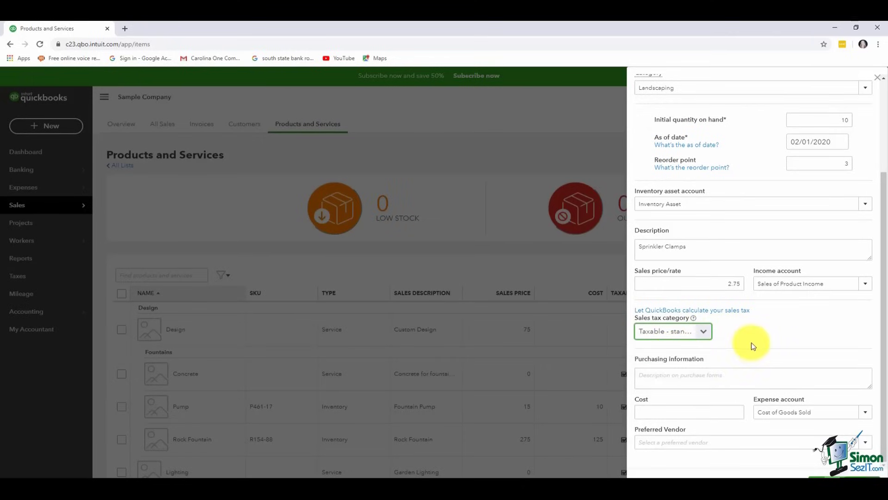
left_click(692, 374)
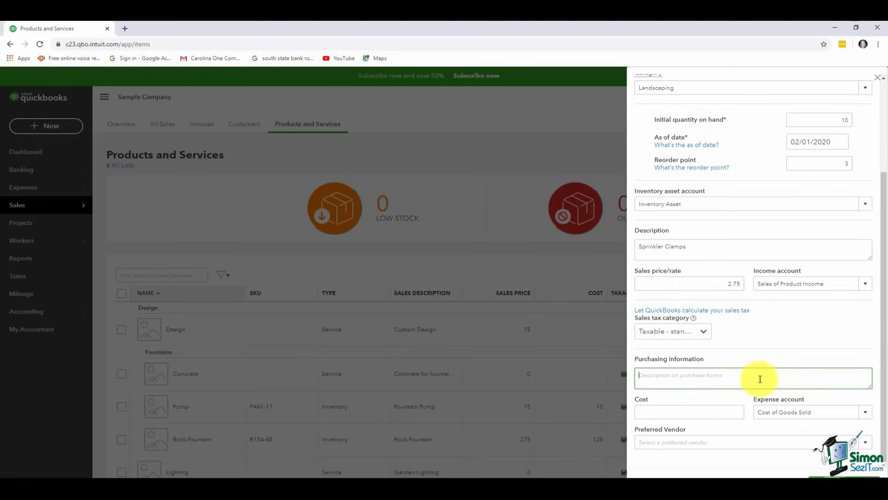
Enter the purchasing description Sprinkler Clamps, correcting the typo, and a cost of 1.75
type("Sprmkler Clamps")
right_click(656, 375)
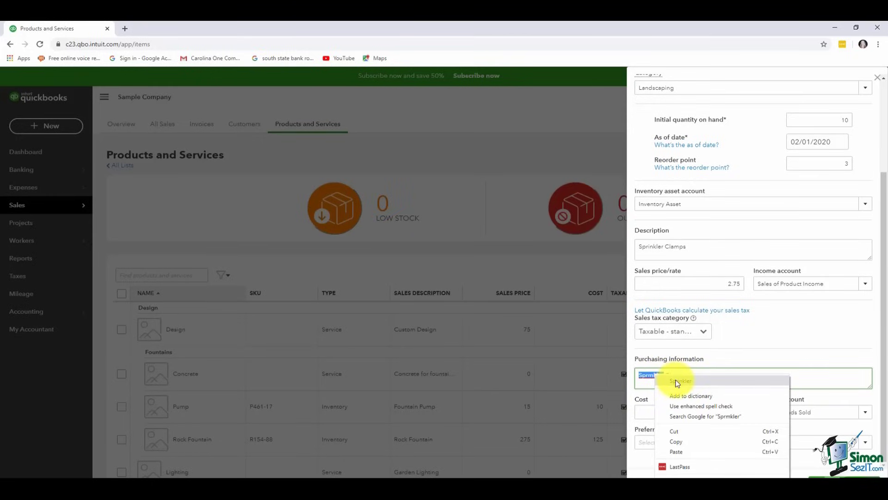
left_click(675, 380)
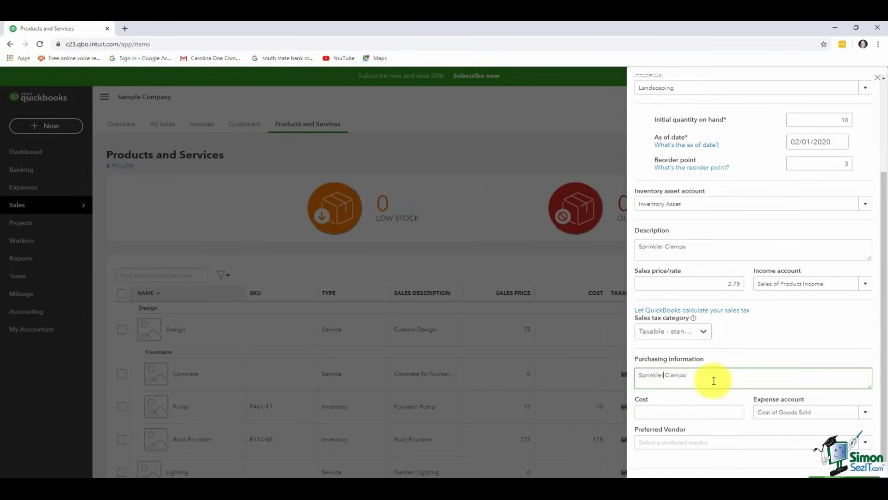
left_click(694, 411)
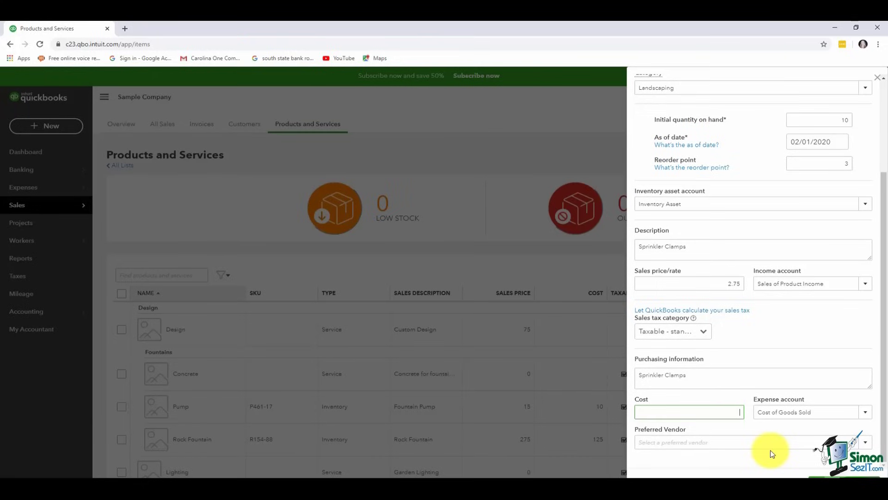
type("1.75")
key("Tab")
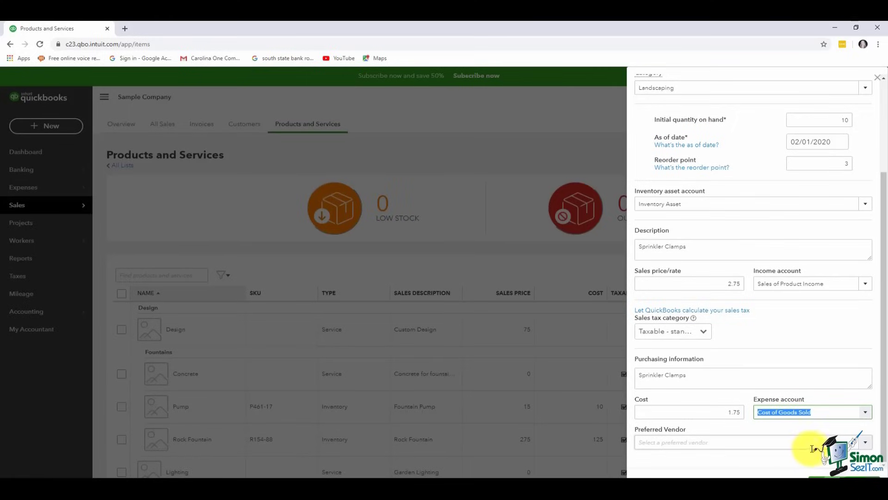
Keep Cost of Goods Sold as expense account, choose Hicks Hardware as preferred vendor, and save
left_click(874, 434)
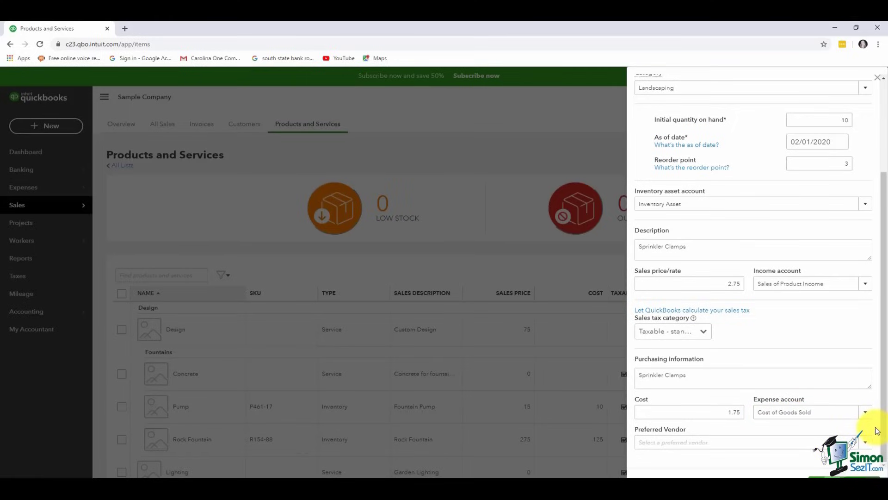
left_click(866, 443)
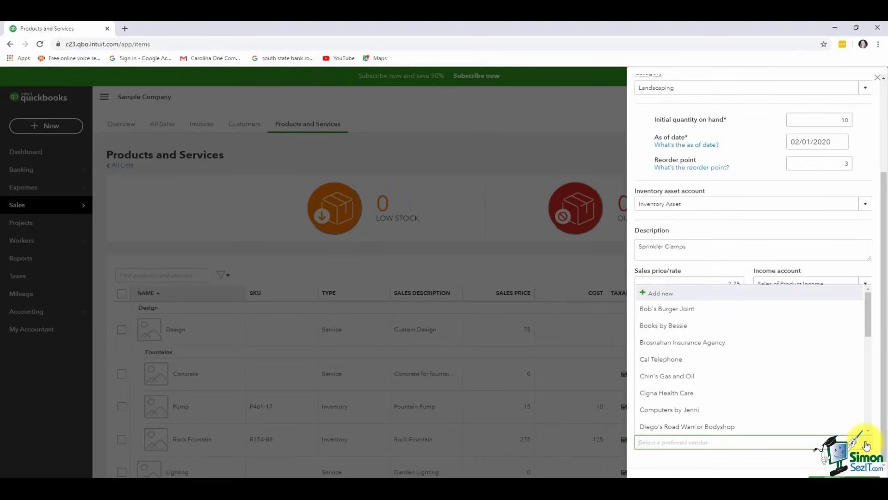
scroll(739, 359, "down", 3)
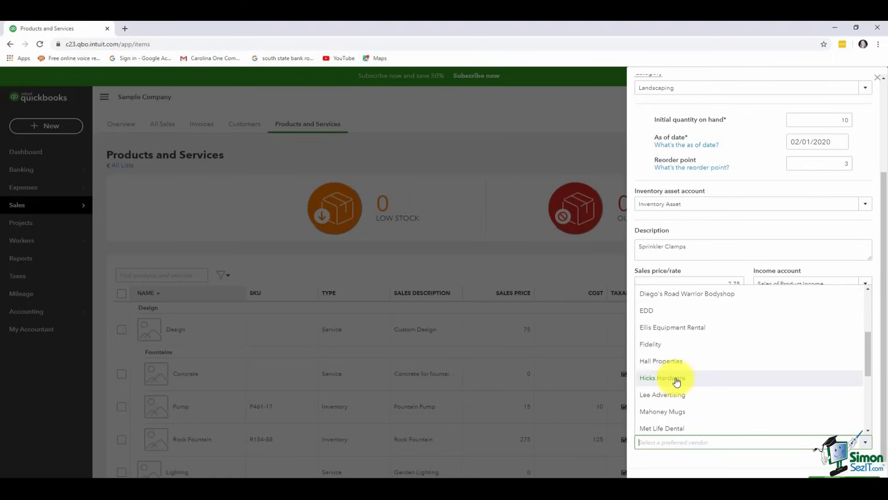
left_click(677, 381)
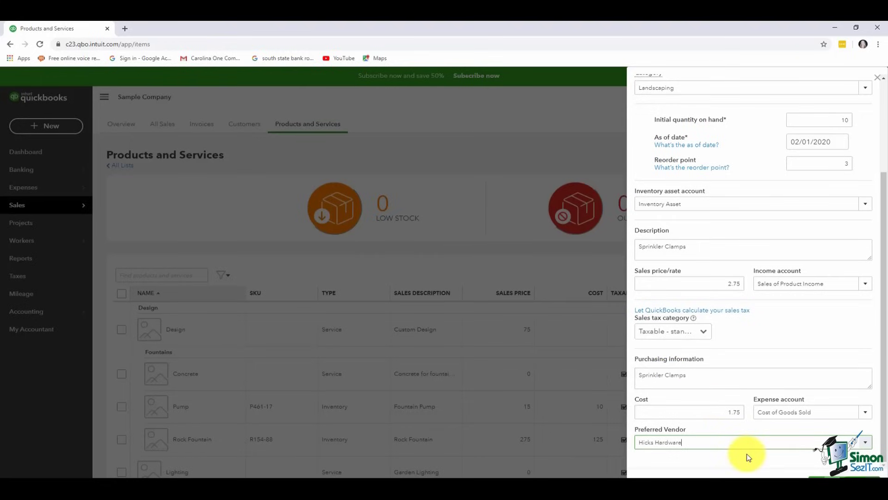
left_click(833, 476)
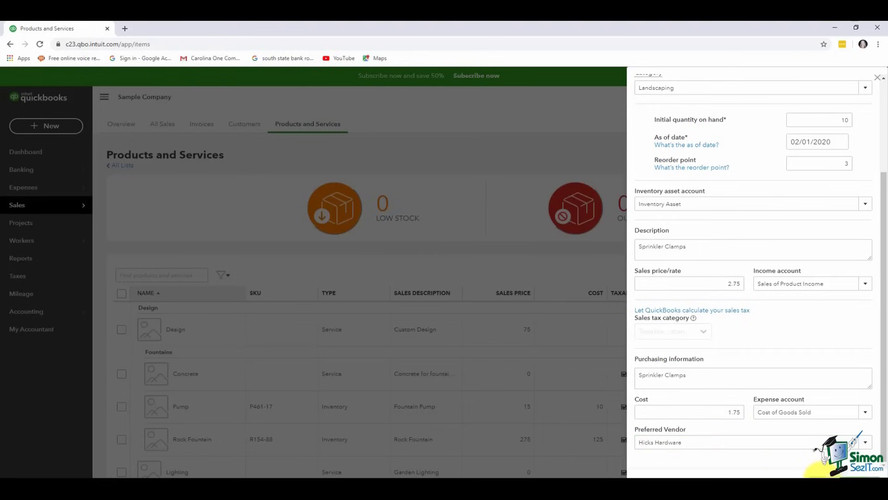
Find the saved Sprinkler Clamps row in the list and open then dismiss its Action menu
scroll(701, 386, "down", 10)
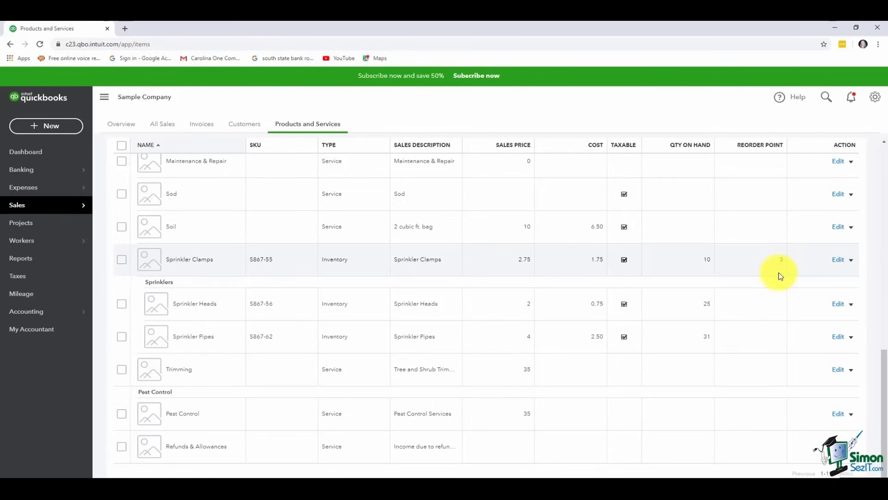
left_click(851, 260)
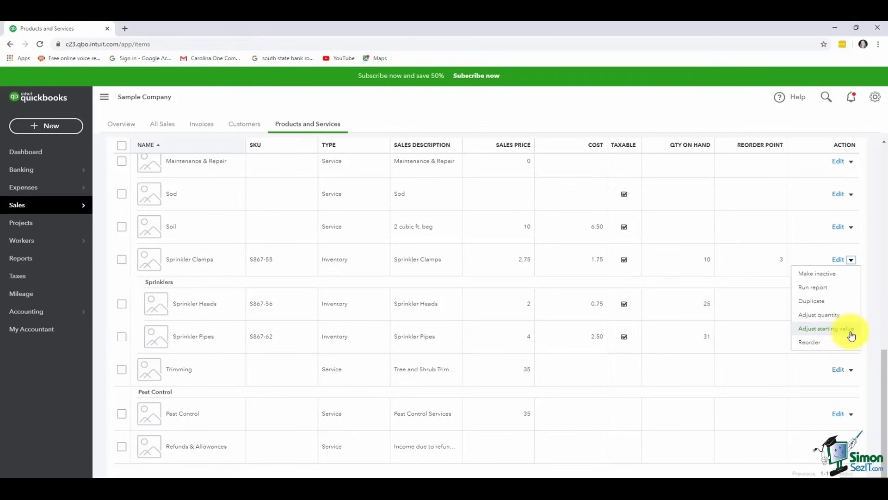
left_click(770, 286)
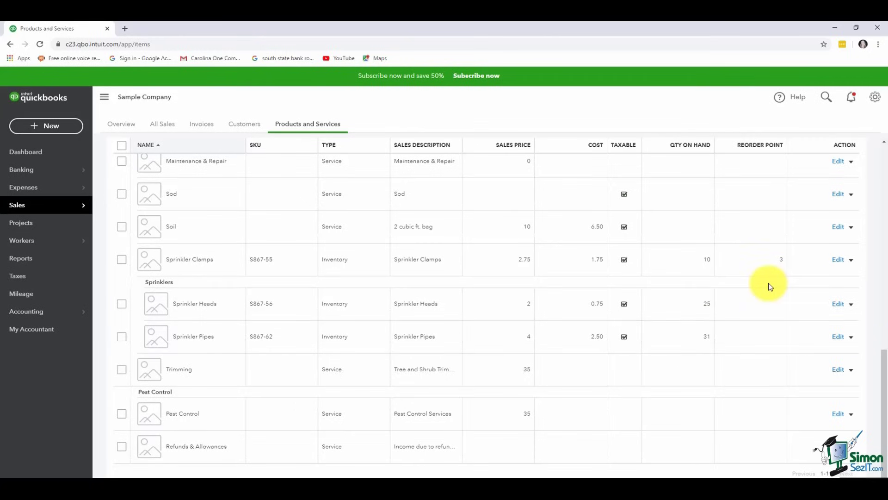
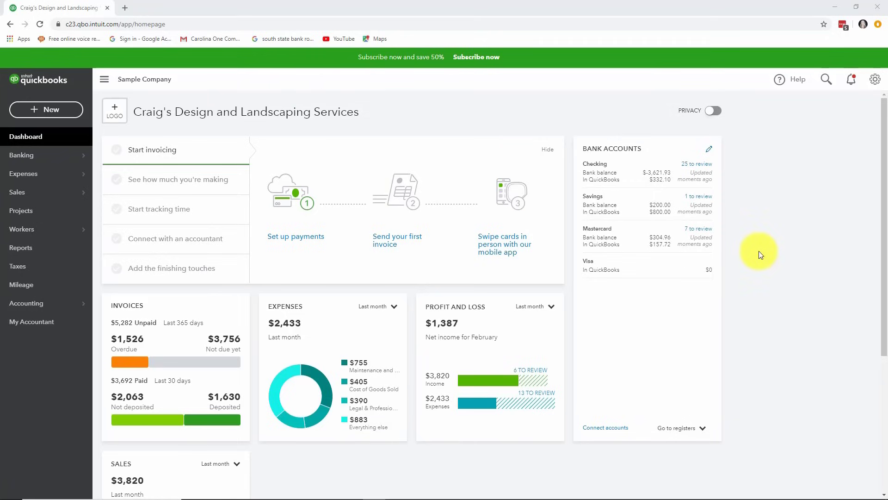
In Expenses settings, save purchase orders with custom fields Crew # and Sales Rep
left_click(875, 80)
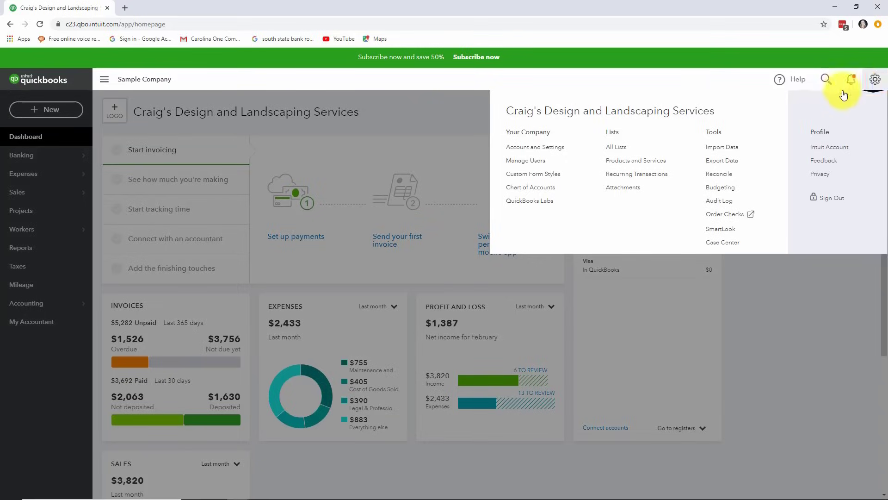
left_click(554, 147)
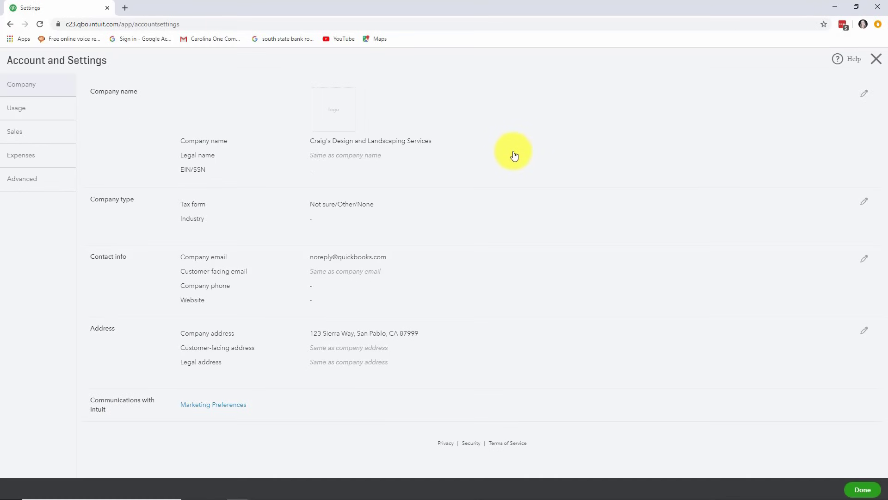
left_click(34, 159)
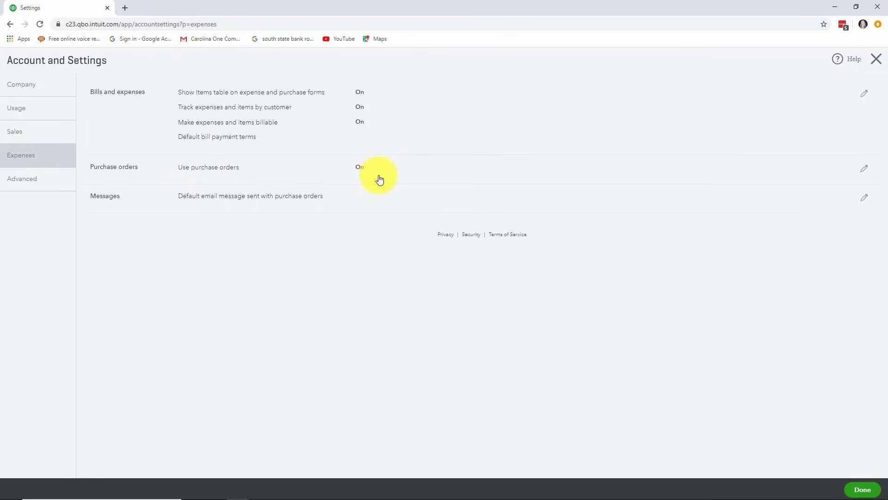
left_click(865, 170)
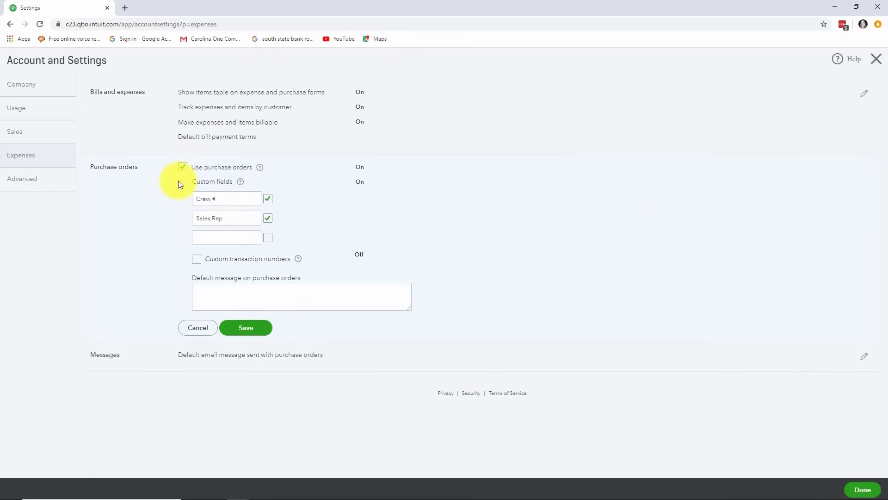
left_click(250, 332)
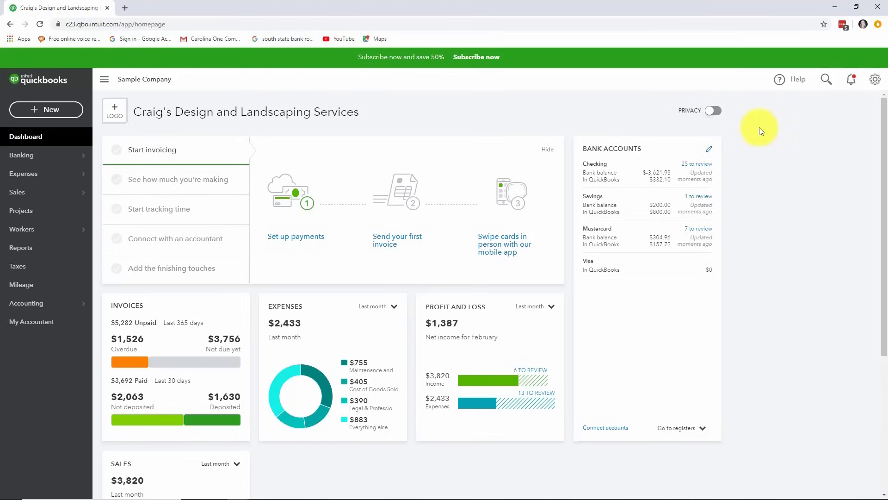
Review the Products and Services list, noting Rock Fountain at 2 and Pump at 25 on hand
left_click(874, 80)
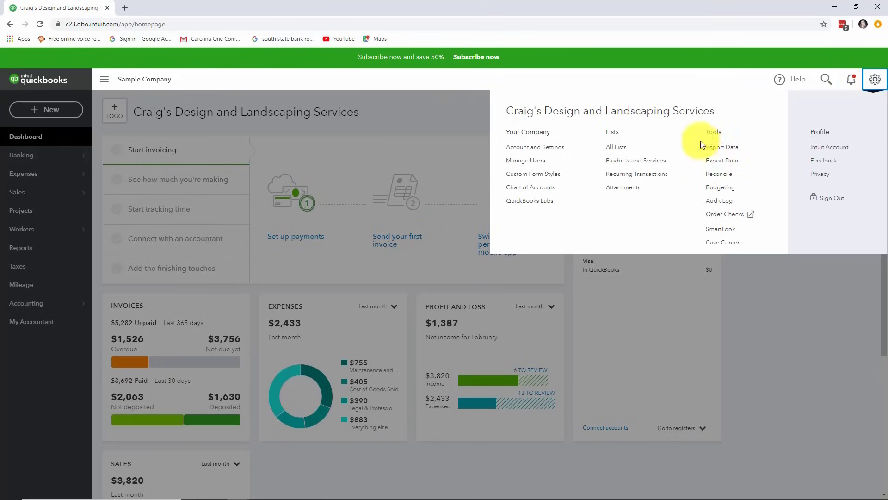
left_click(625, 160)
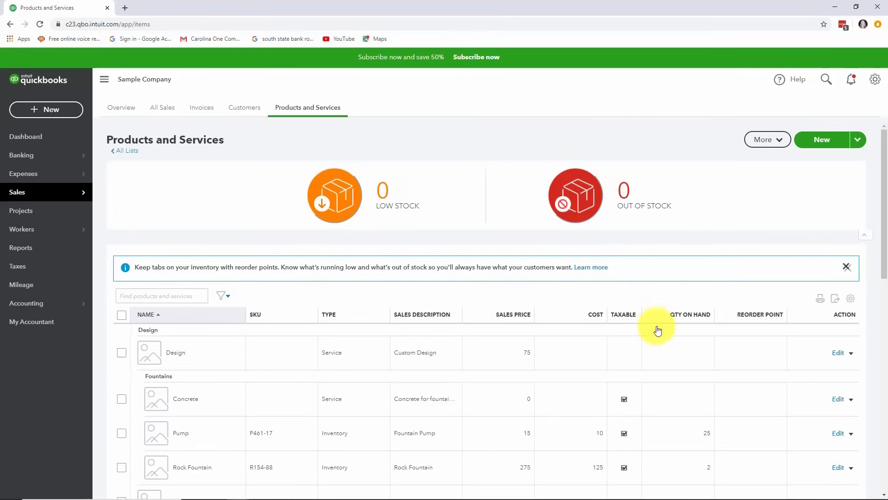
scroll(684, 354, "down", 2)
scroll(684, 353, "down", 1)
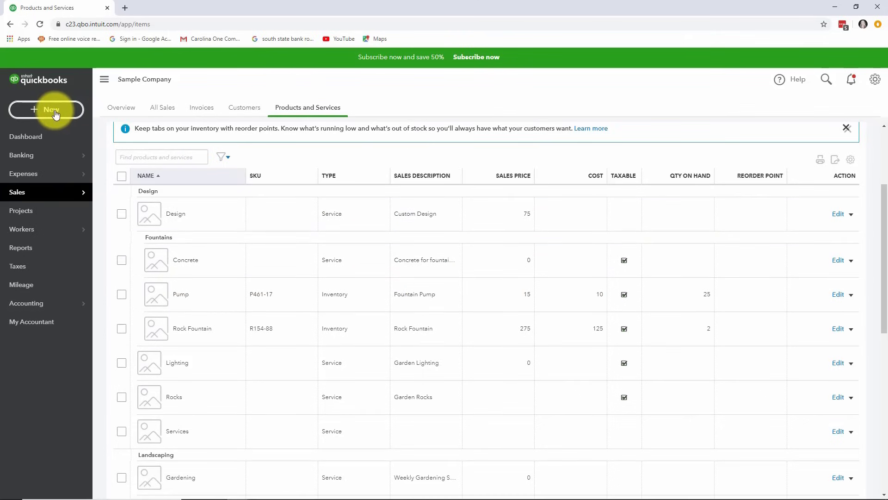
left_click(54, 112)
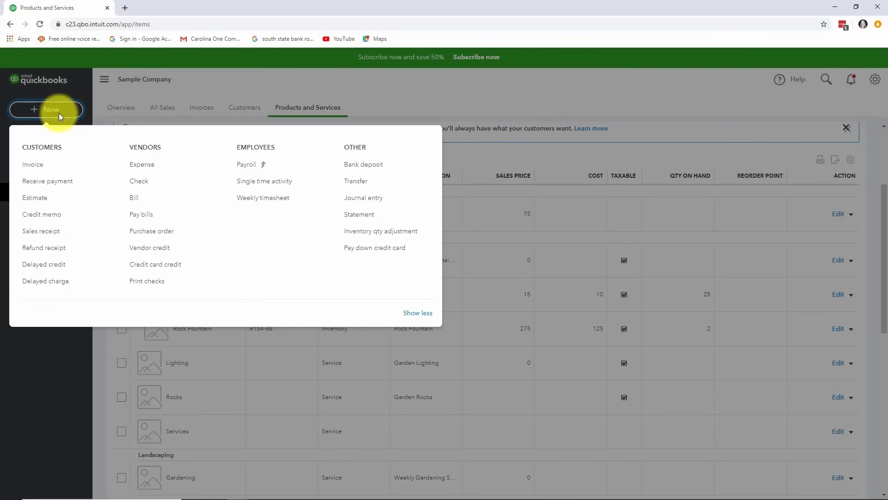
Create a new purchase order for vendor Hicks Hardware, shipping to Amy's Bird Sanctuary
left_click(147, 237)
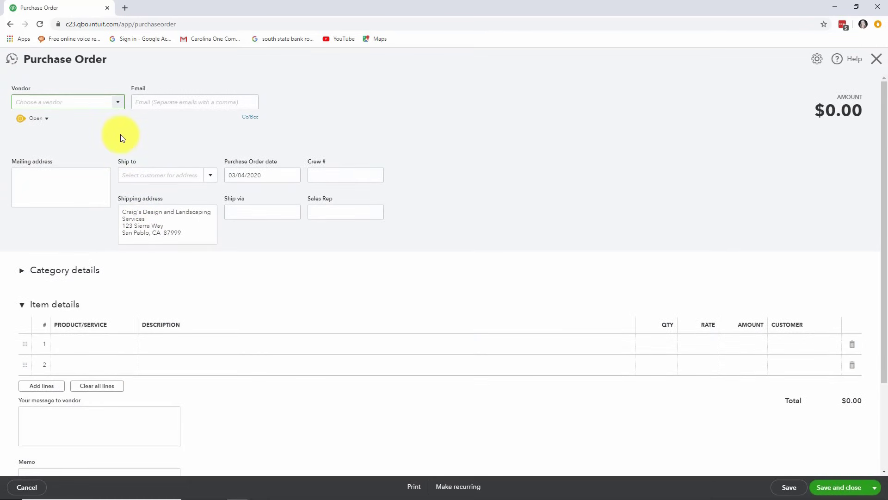
left_click(118, 103)
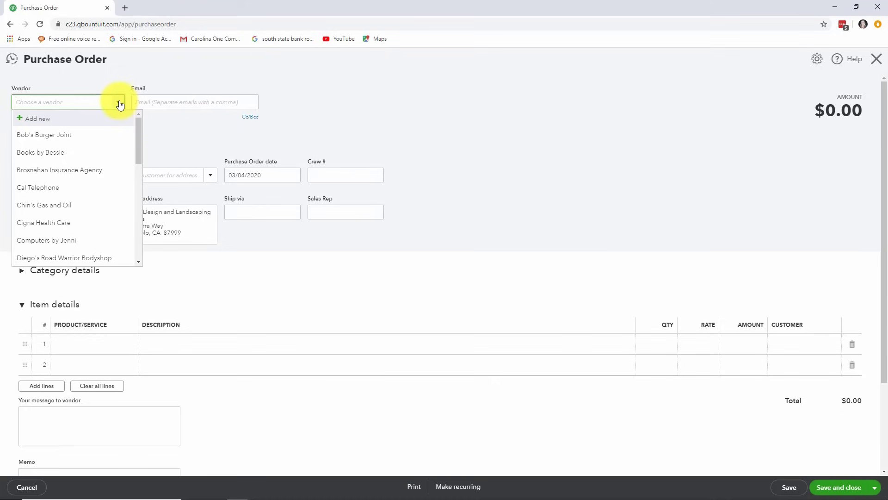
scroll(91, 198, "down", 3)
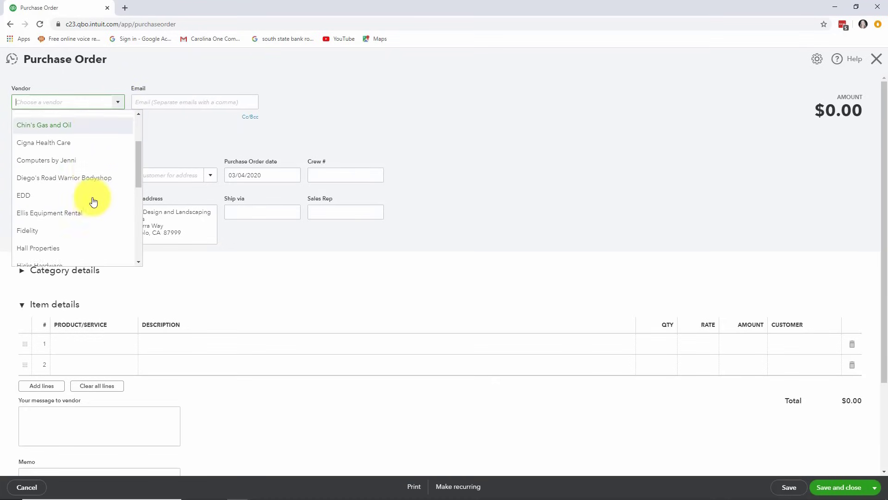
scroll(93, 201, "down", 2)
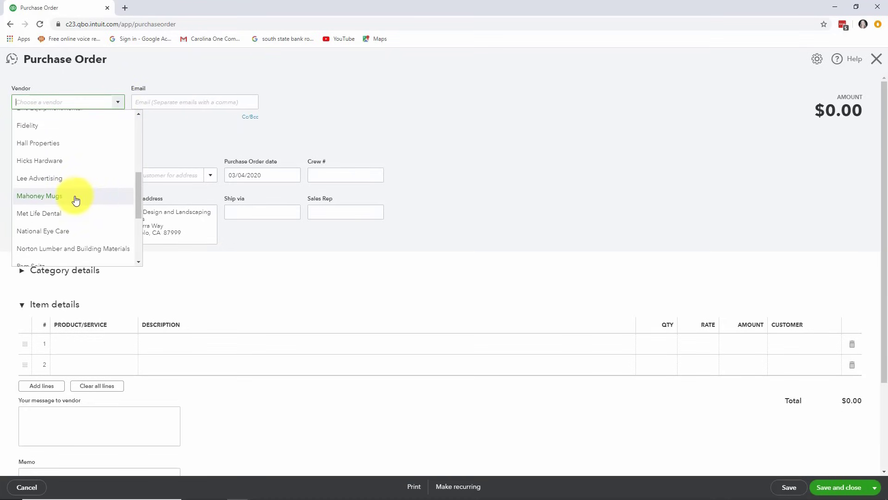
left_click(67, 165)
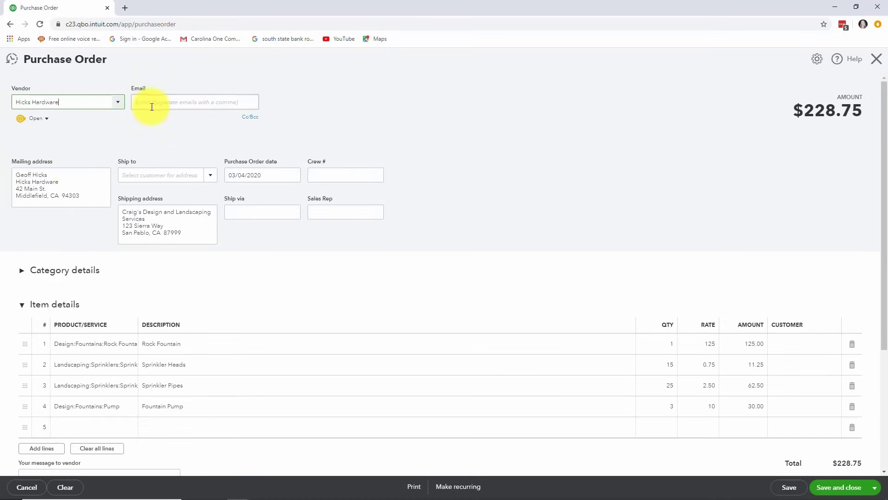
left_click(152, 107)
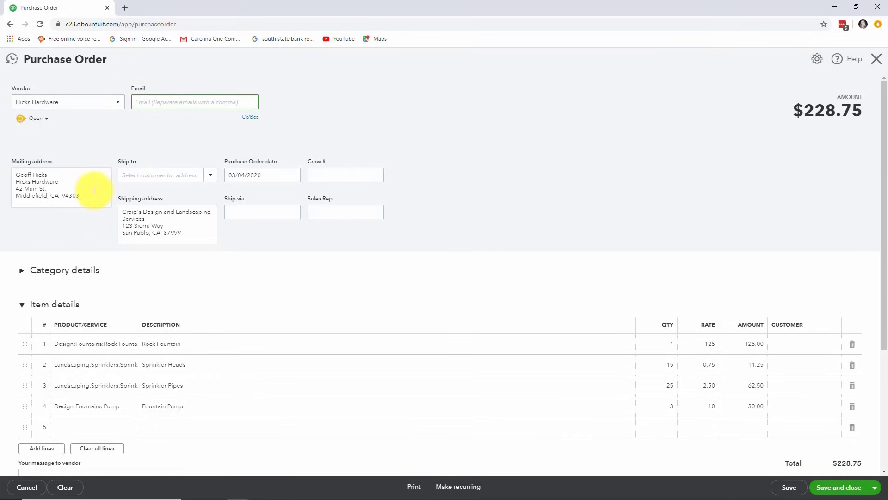
left_click(210, 178)
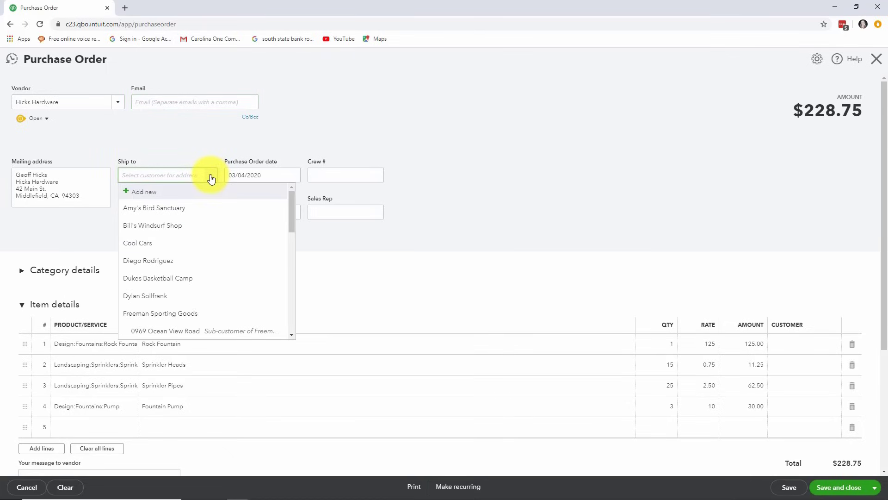
left_click(178, 210)
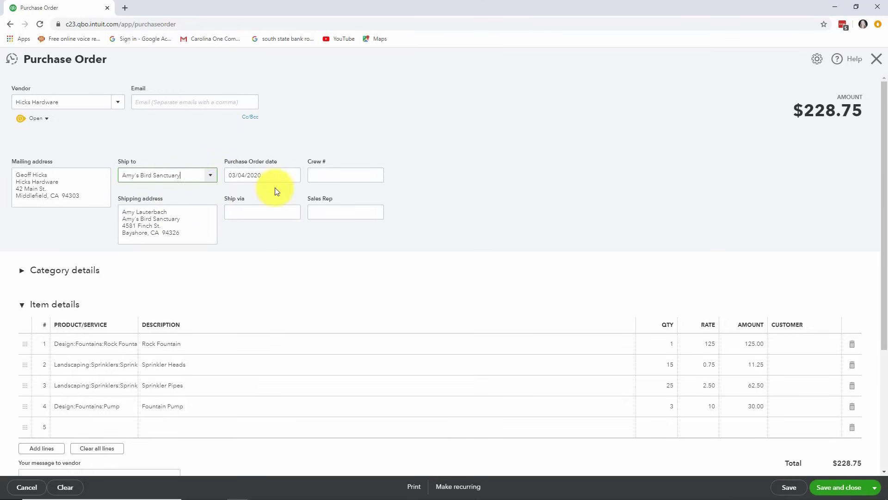
Date the purchase order 03/09/2020 and enter Crew # 2536
left_click(293, 176)
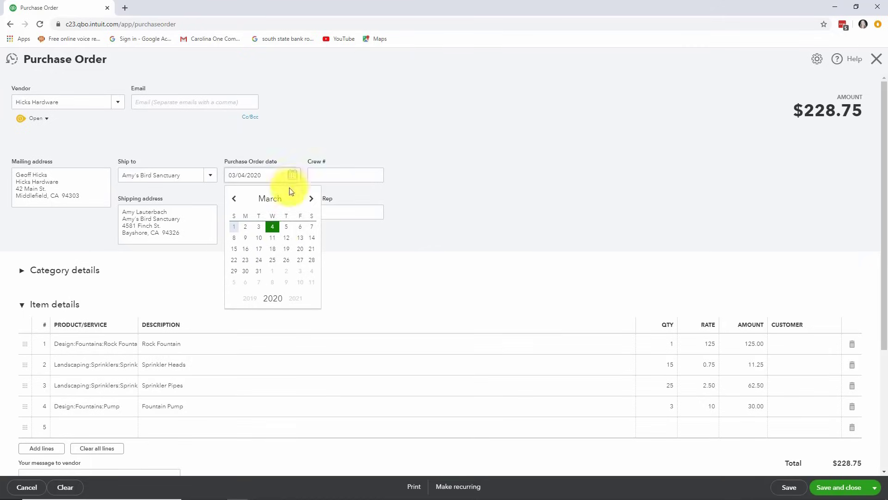
left_click(246, 239)
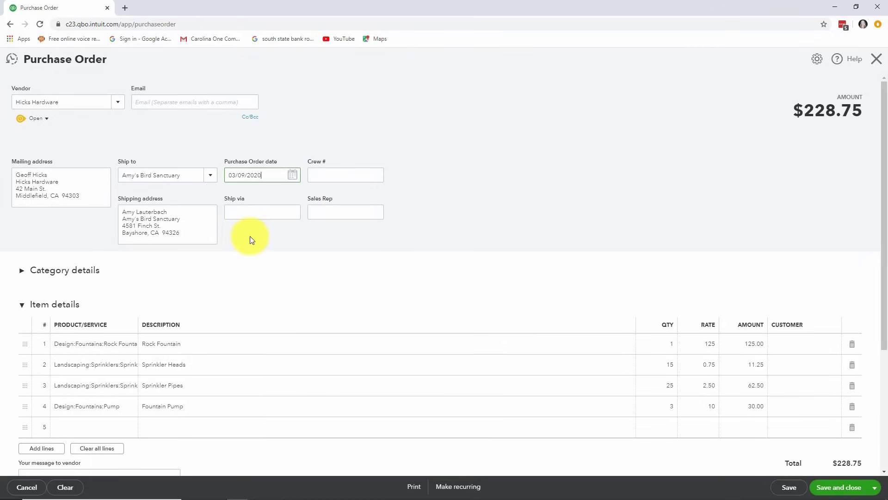
left_click(331, 178)
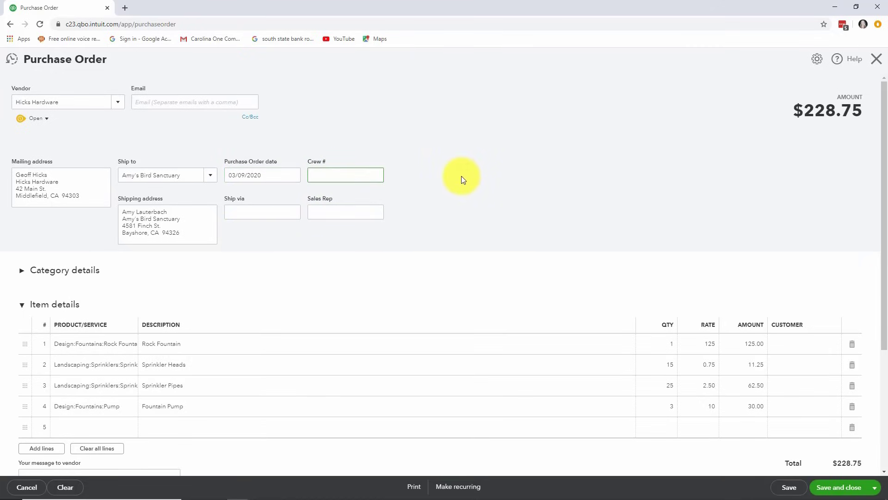
type("2536")
left_click(273, 214)
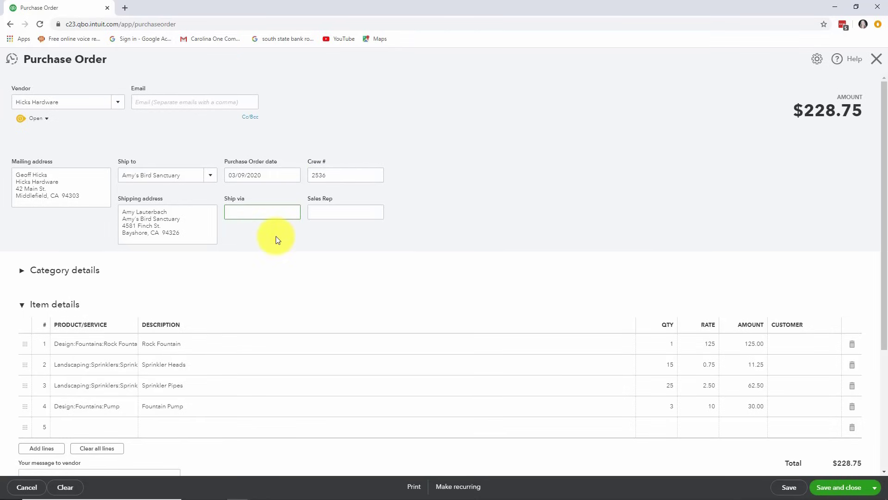
left_click(318, 213)
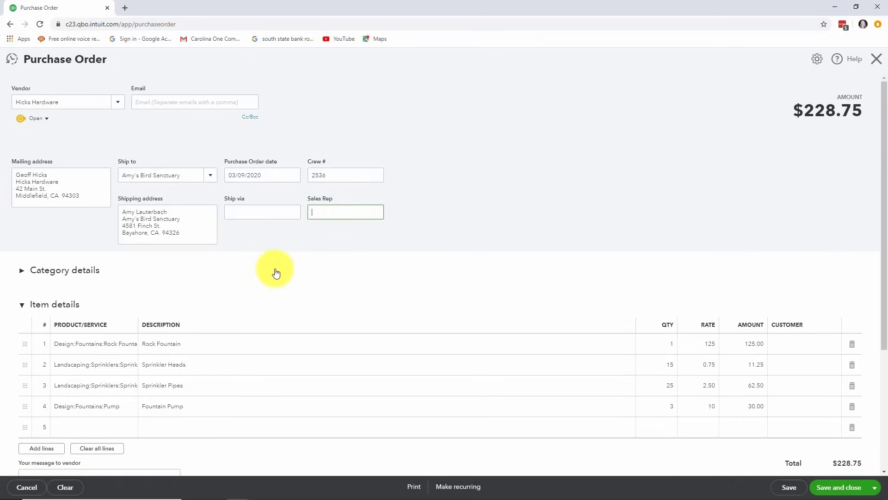
scroll(276, 273, "down", 1)
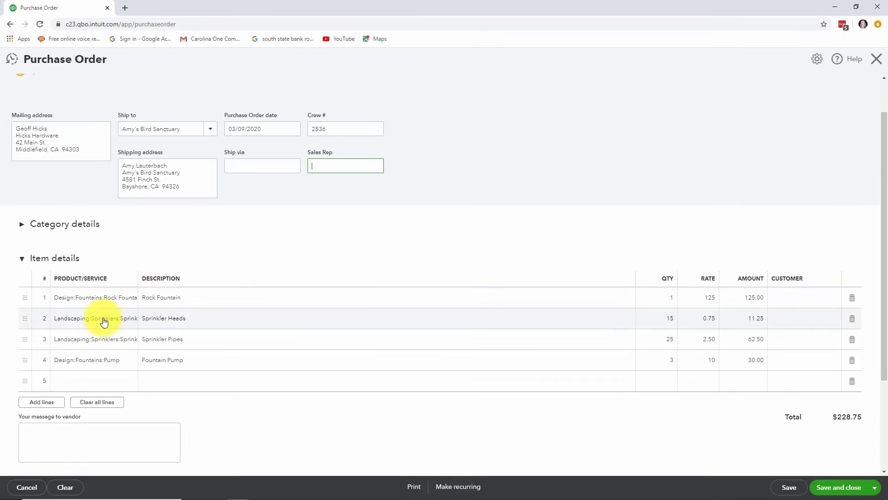
Delete the Sprinkler Heads, Sprinkler Pipes and Fountain Pump lines, and set Rock Fountain quantity to 2
left_click(852, 319)
left_click(853, 319)
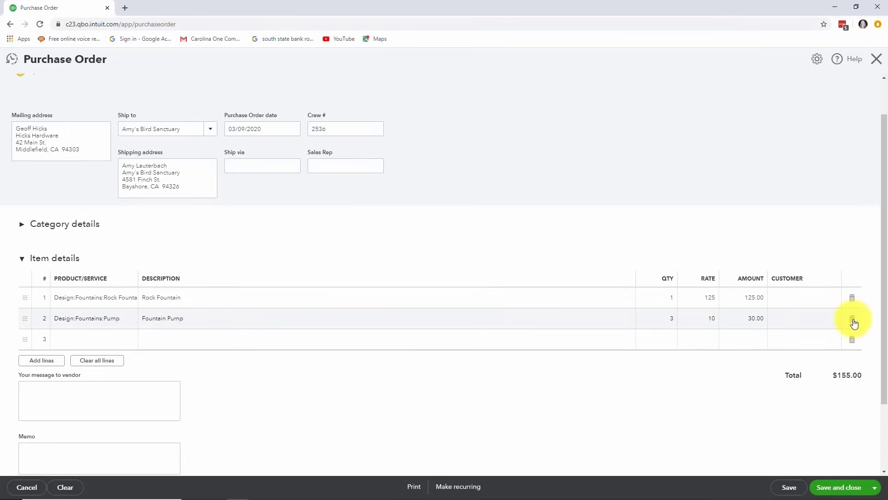
left_click(853, 319)
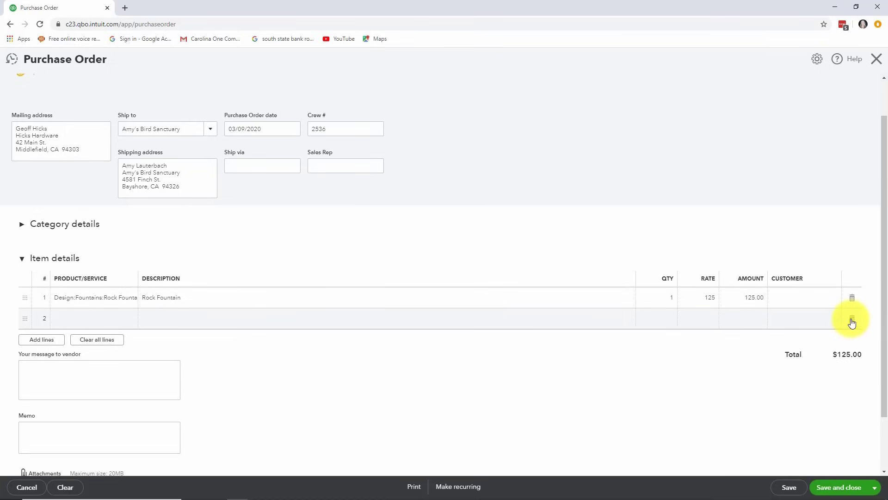
left_click(674, 299)
type("2")
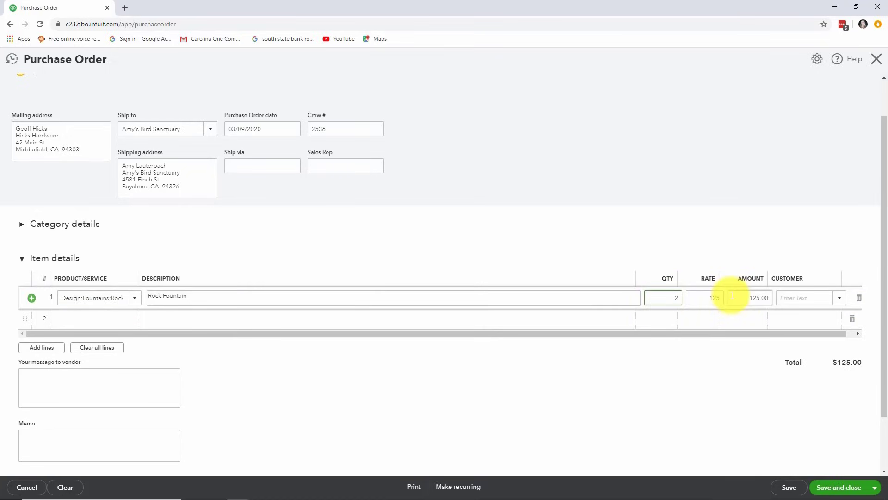
key("Tab")
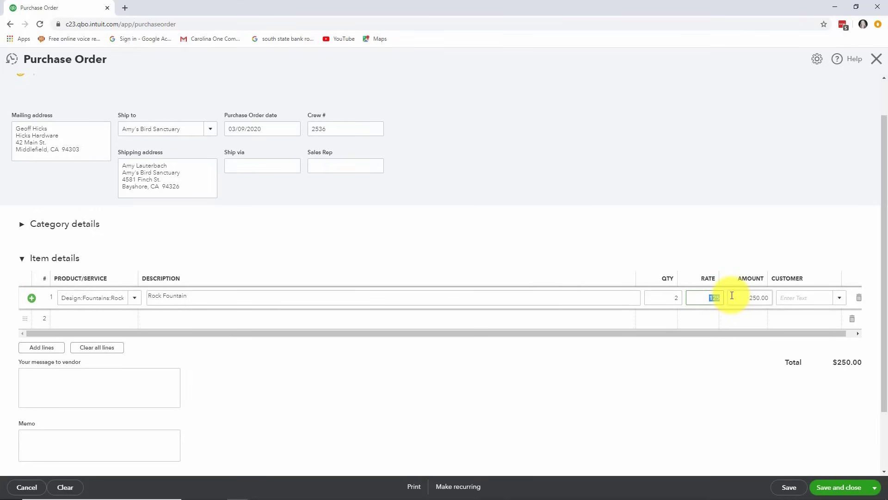
key("Tab")
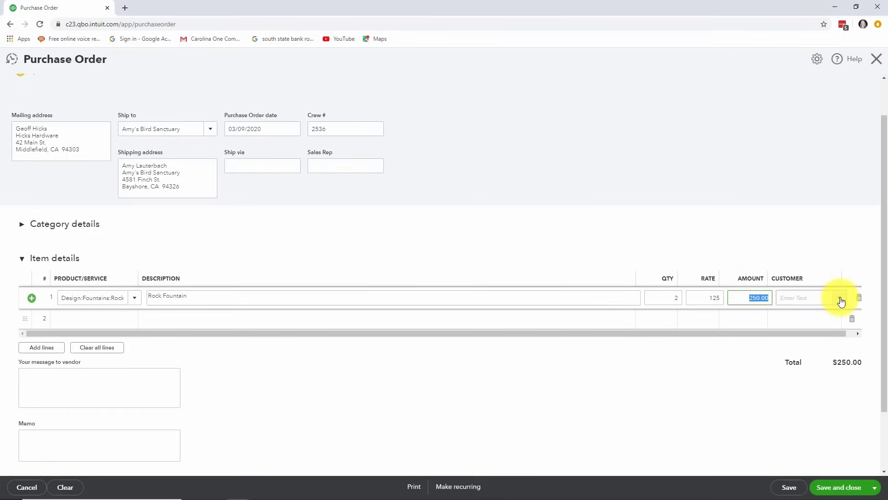
Assign the Rock Fountain line to Amy's Bird Sanctuary and save purchase order 1005 ($250.00)
left_click(841, 299)
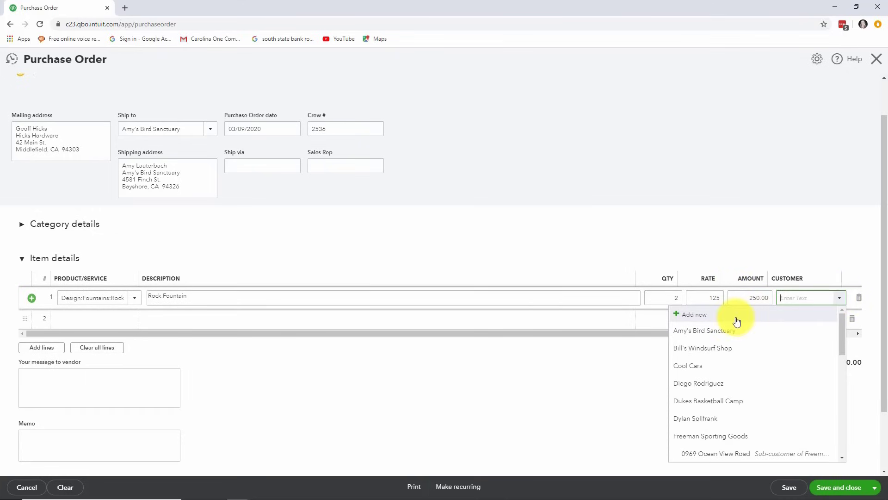
left_click(727, 331)
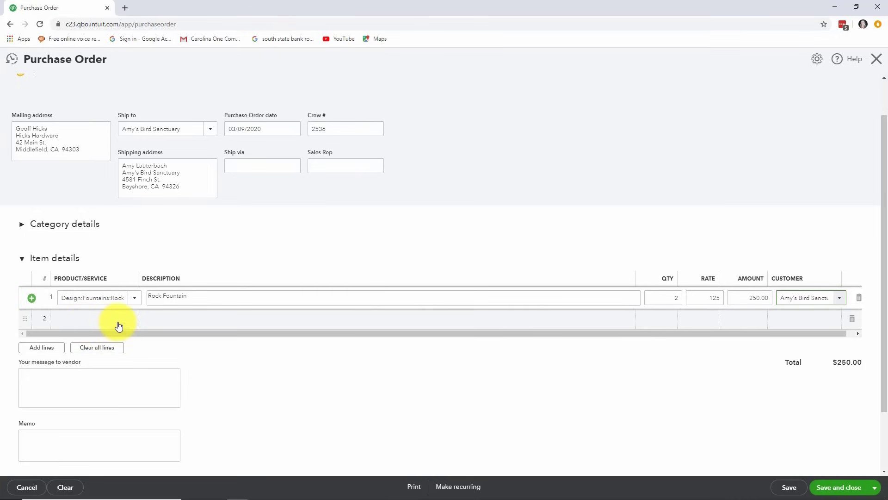
left_click(88, 383)
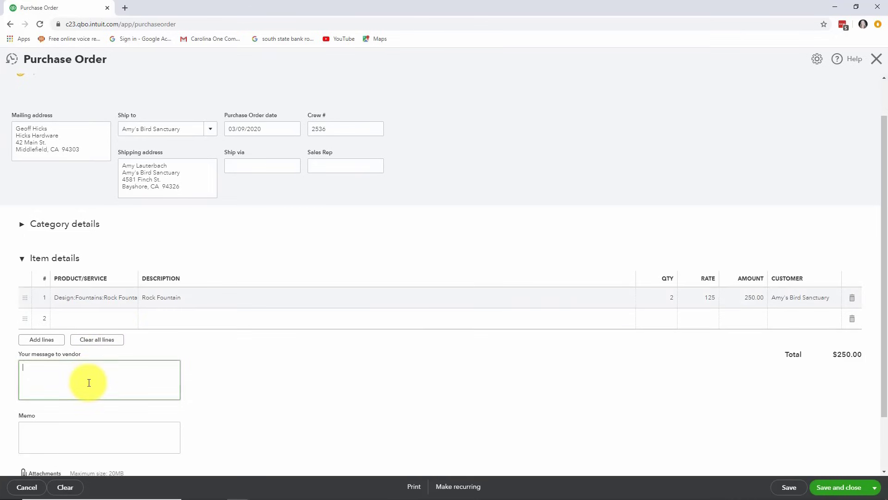
left_click(54, 423)
scroll(55, 422, "down", 2)
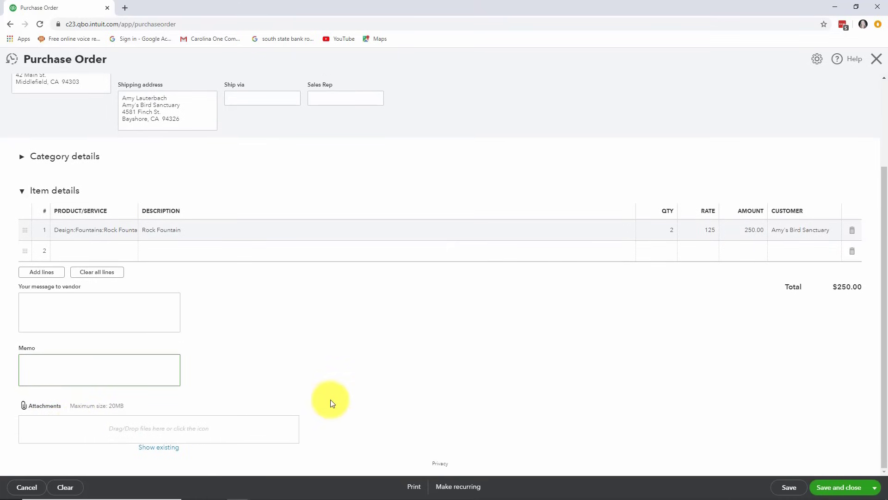
scroll(331, 399, "up", 3)
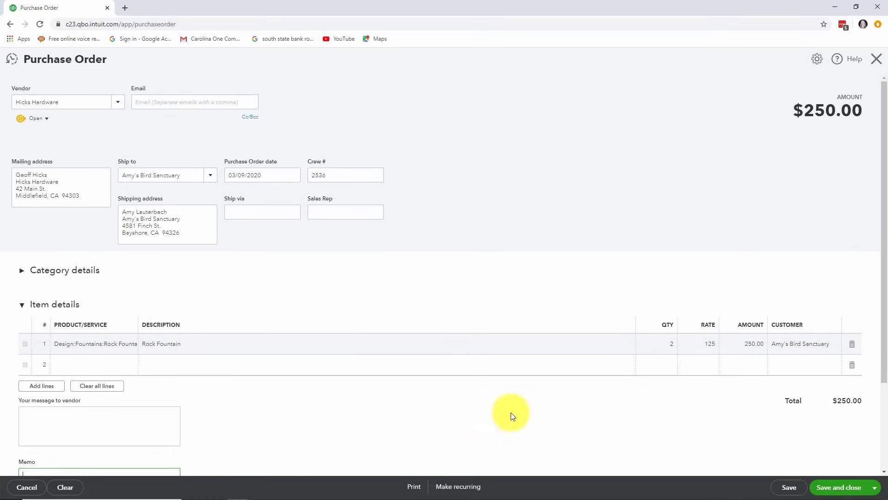
left_click(861, 490)
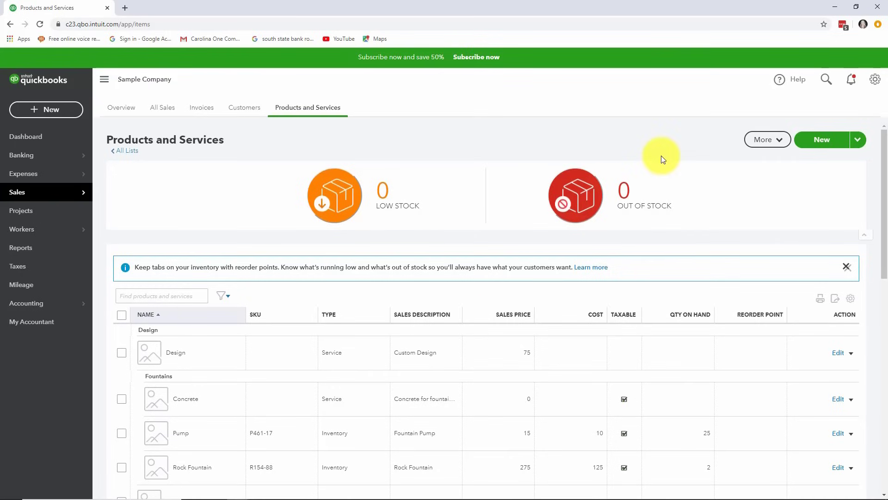
Reopen Products and Services to see Rock Fountain still at 2 on hand after PO 1005
scroll(631, 296, "down", 2)
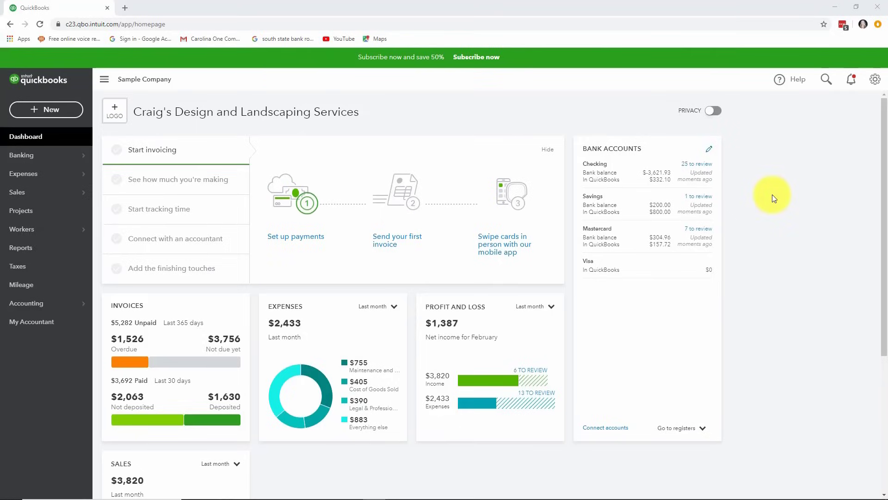
left_click(873, 82)
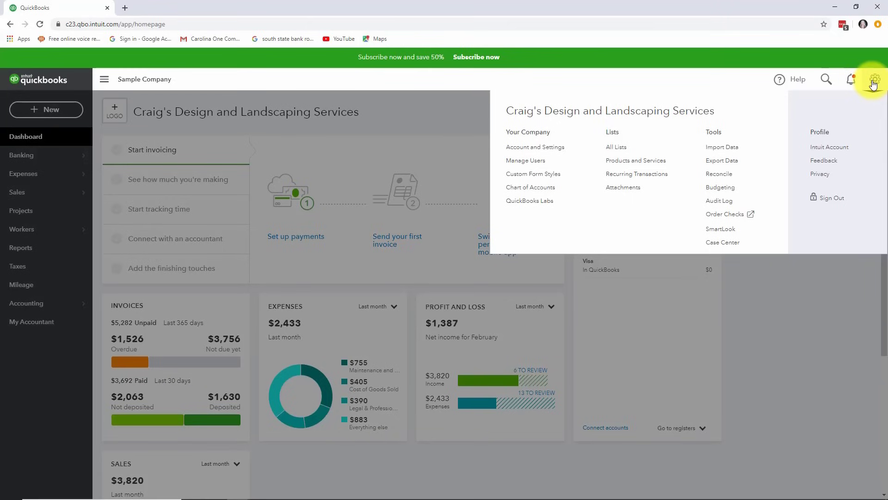
left_click(637, 160)
scroll(460, 376, "down", 3)
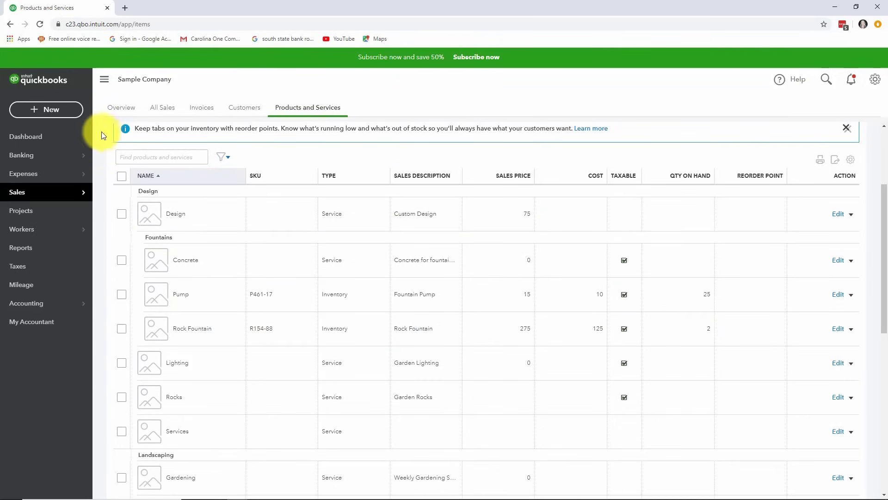
left_click(59, 109)
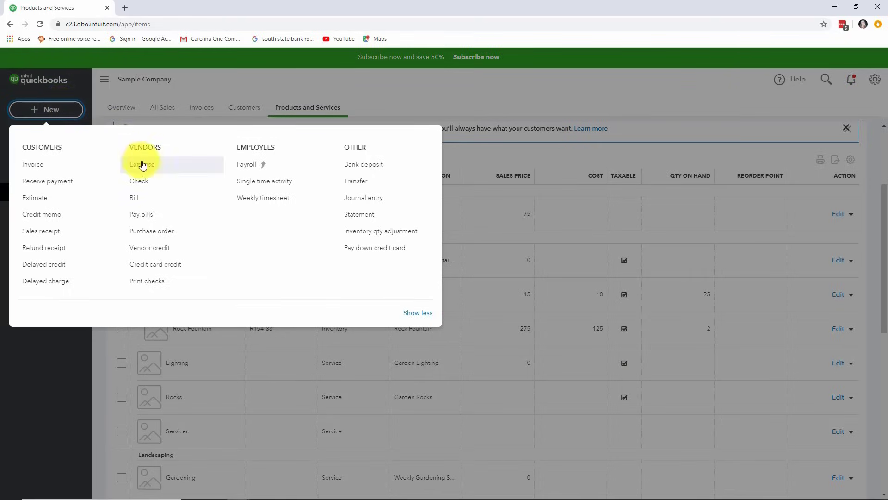
Start a bill for Hicks Hardware and add Purchase Order #1005's items to it
left_click(139, 199)
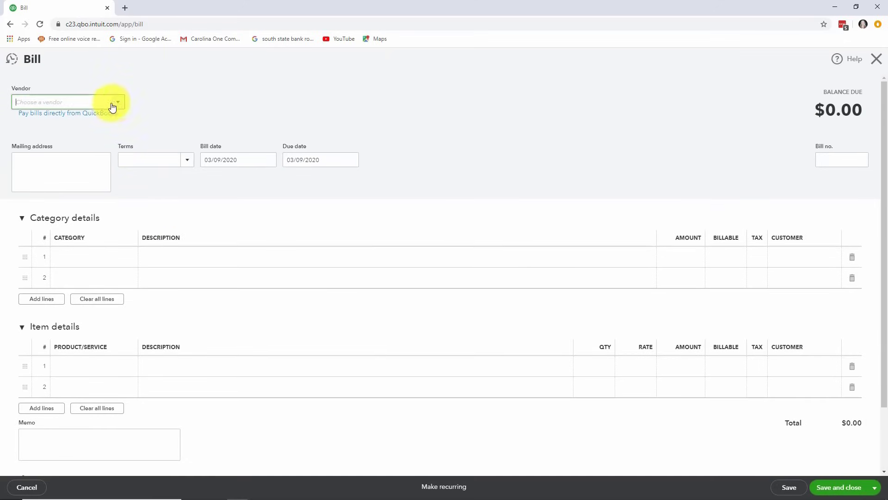
left_click(119, 103)
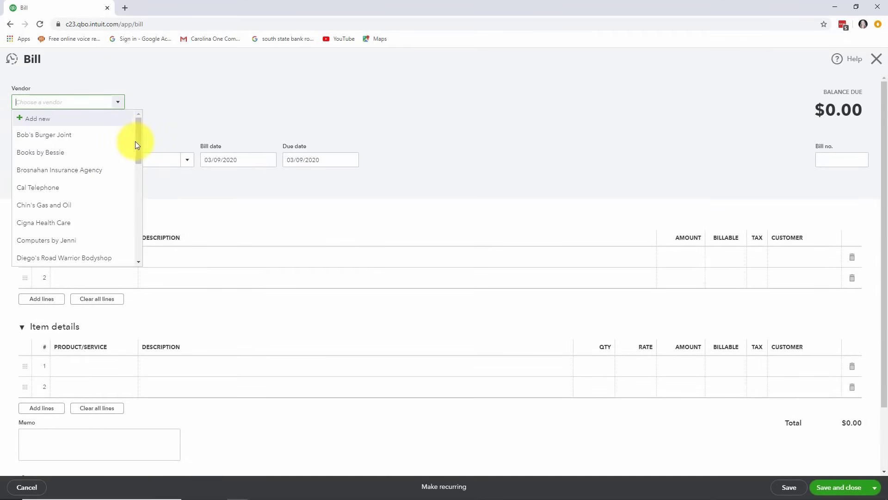
left_click_drag(137, 146, 134, 189)
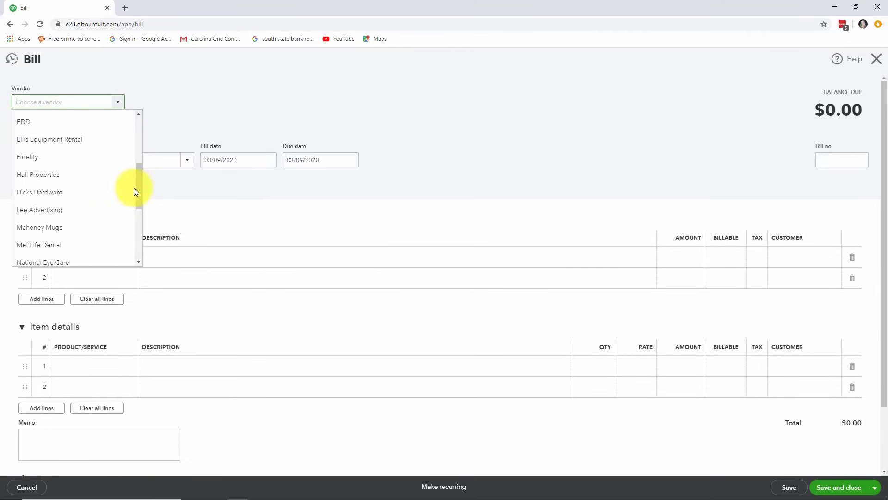
left_click(67, 191)
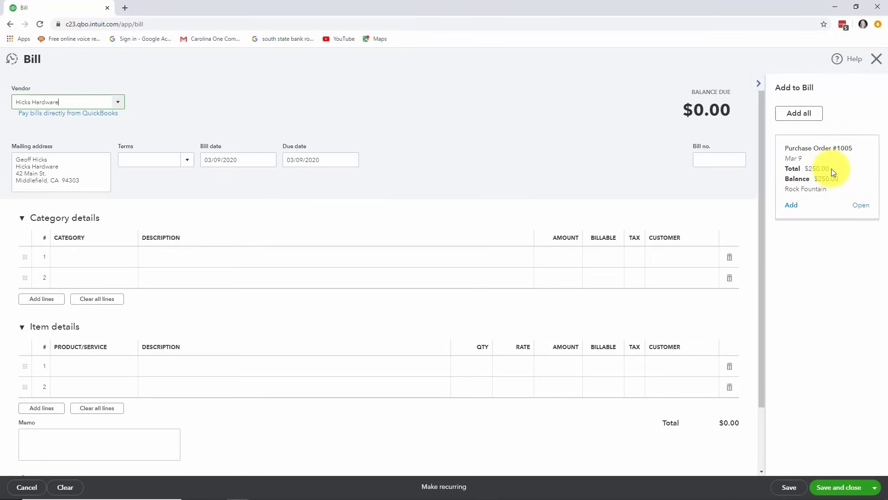
left_click(791, 206)
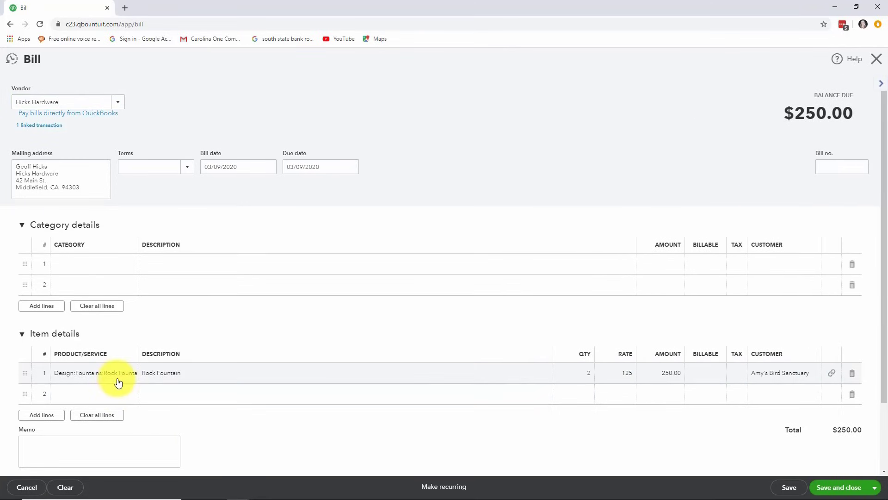
mouse_move(581, 380)
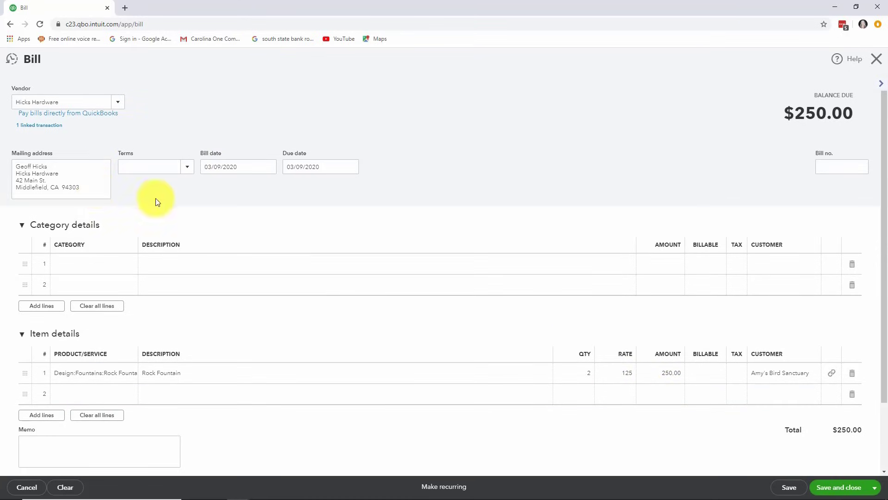
Set Net 30 terms (due 04/08/2020), enter bill number 2536, and save the bill
left_click(188, 170)
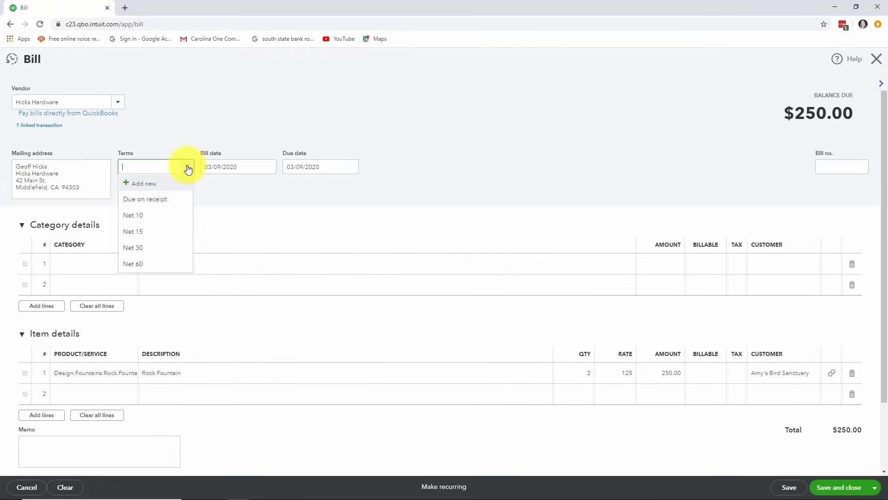
left_click(143, 251)
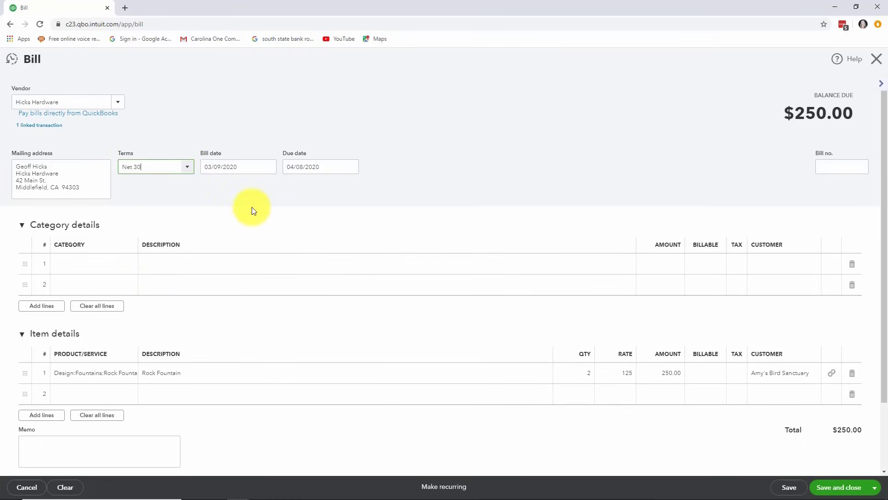
left_click(253, 167)
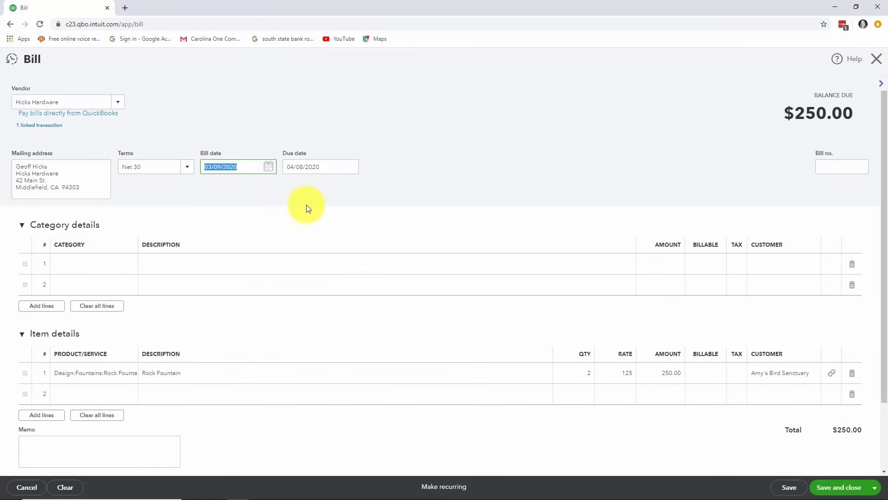
left_click(338, 172)
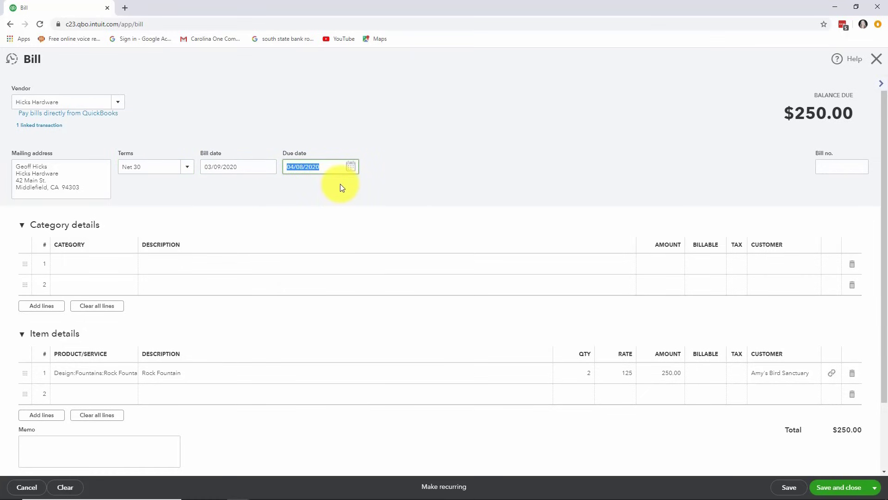
left_click(819, 172)
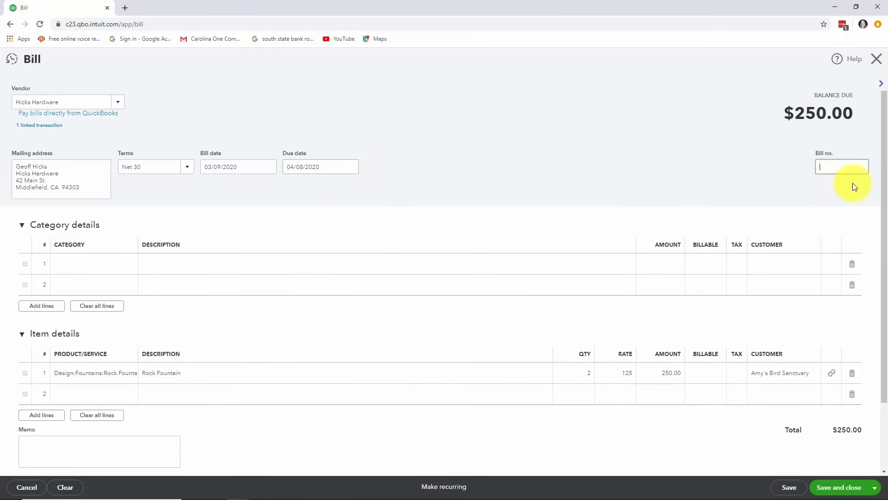
type("2536")
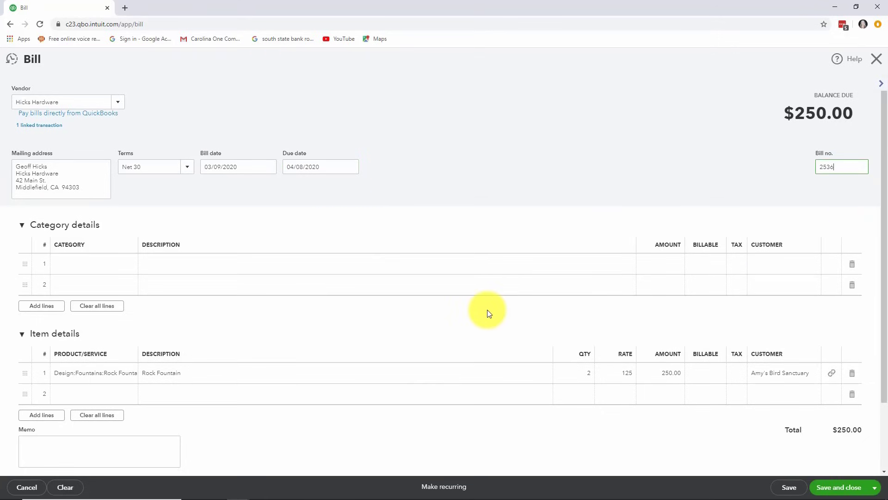
scroll(487, 310, "down", 1)
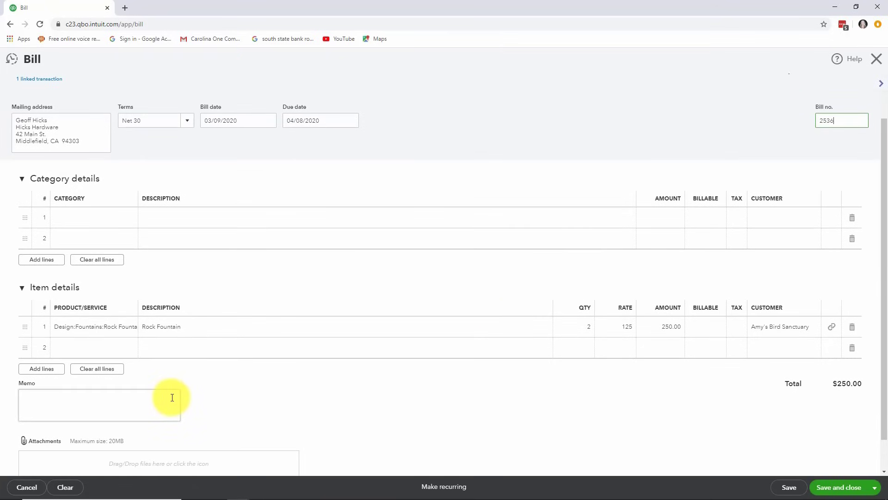
scroll(174, 407, "down", 1)
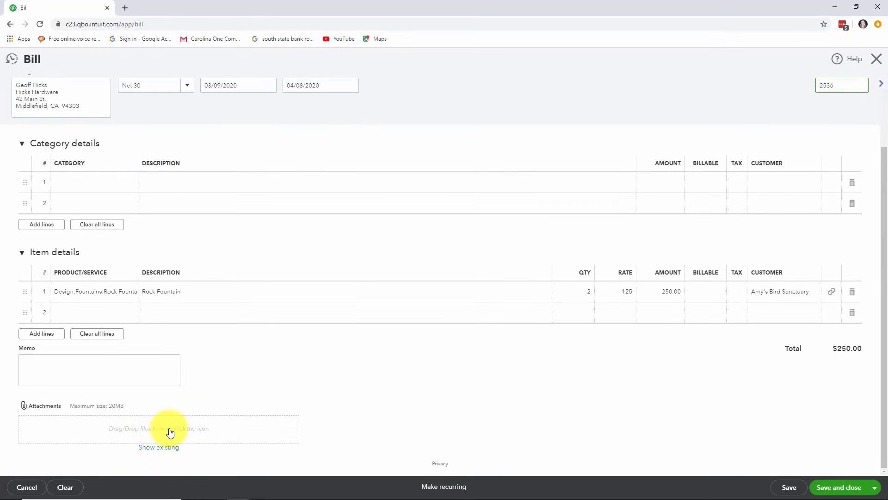
left_click(852, 489)
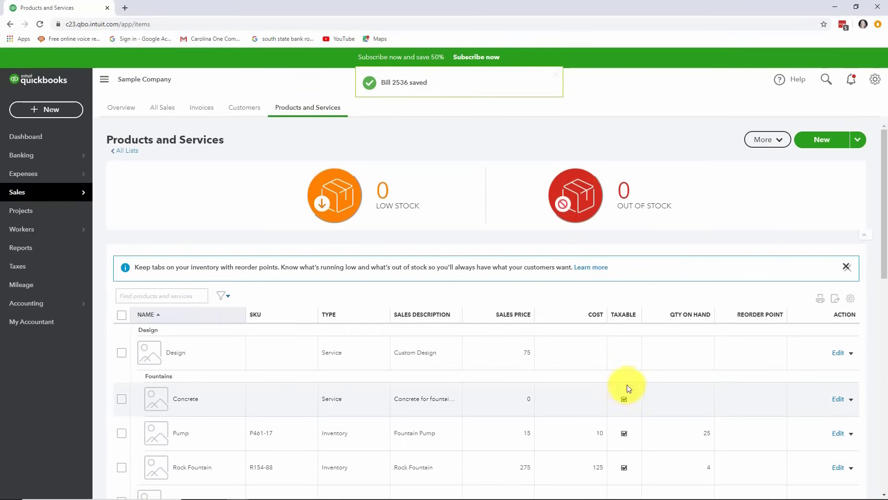
Scroll the Products and Services list to confirm Rock Fountain now shows 4 on hand
scroll(708, 329, "down", 2)
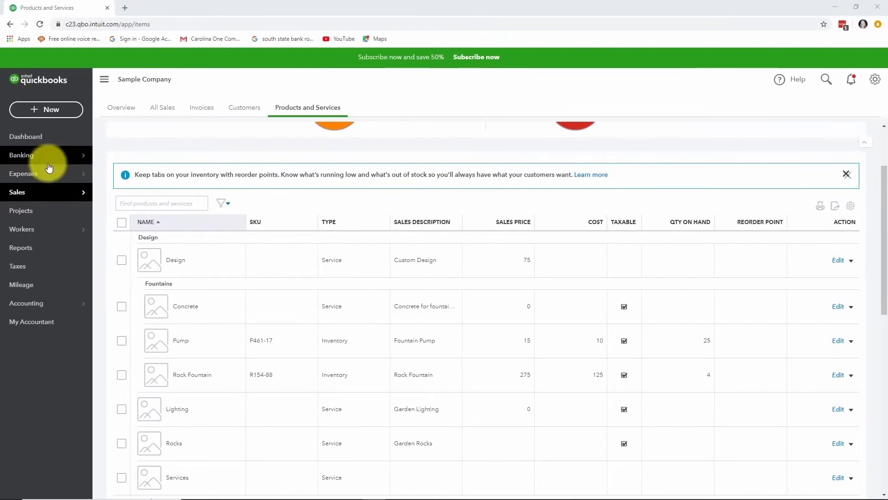
From Reports, open Open Purchase Order List under Expenses and vendors
left_click(25, 249)
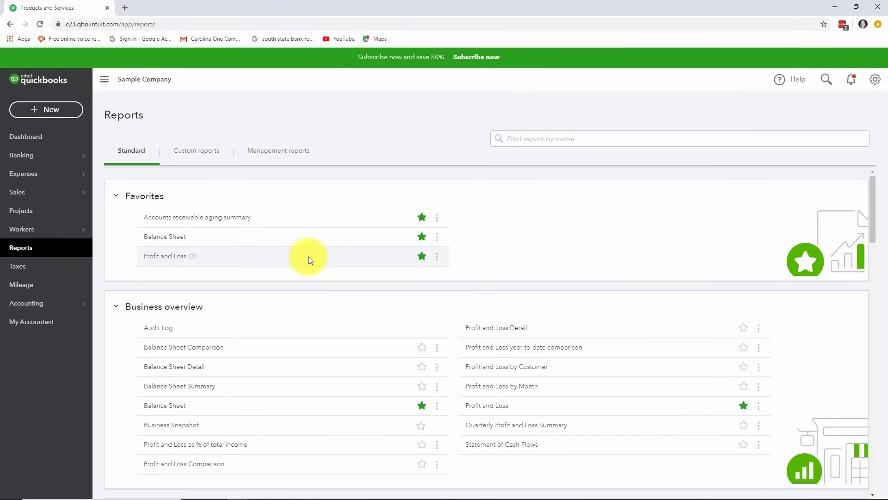
scroll(308, 257, "down", 5)
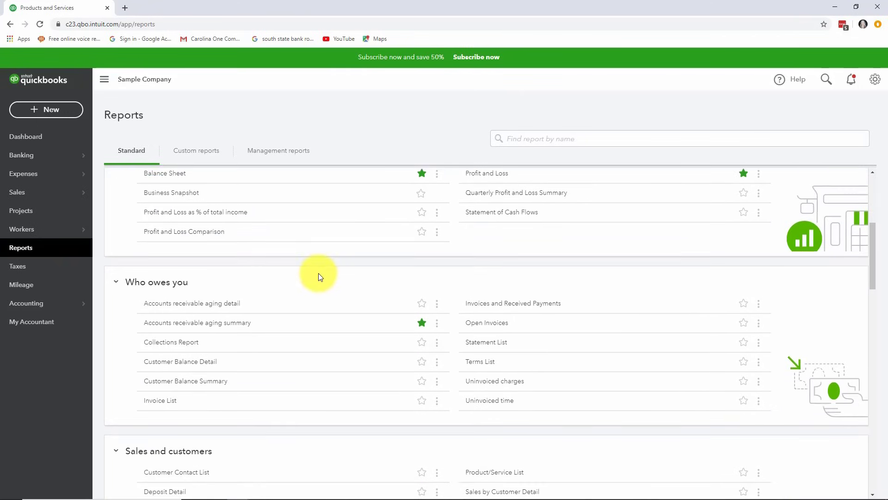
scroll(318, 274, "down", 13)
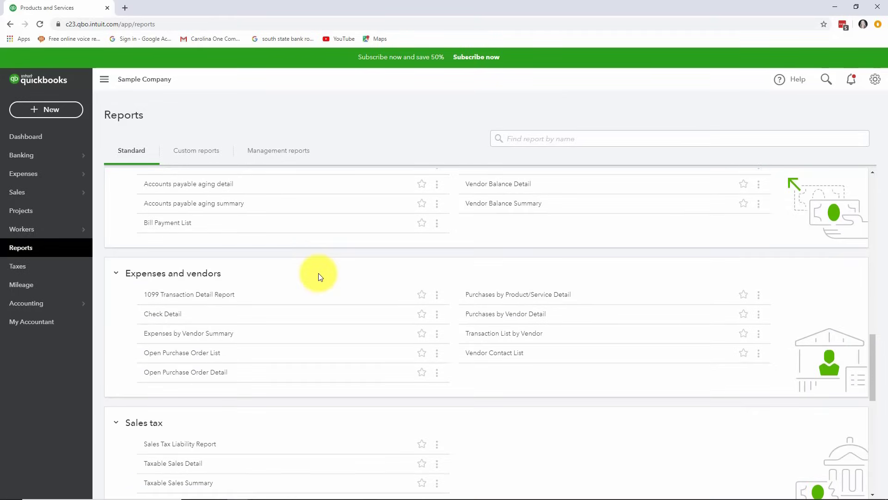
scroll(321, 277, "down", 1)
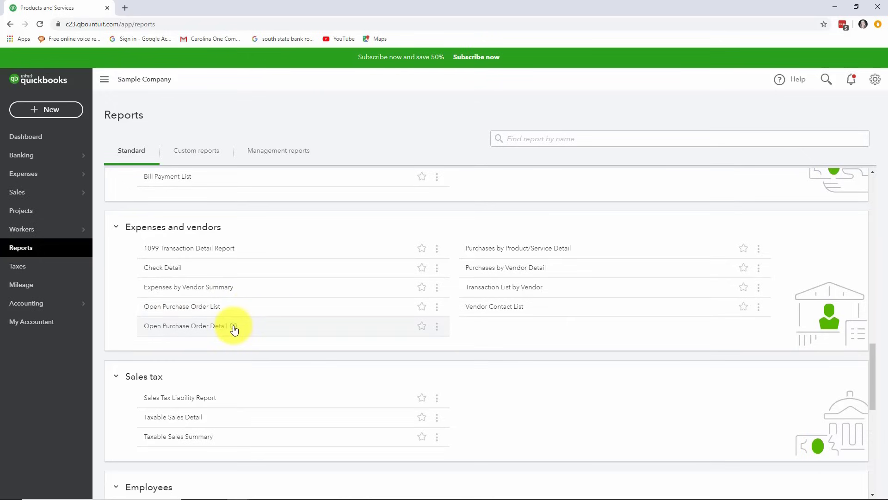
left_click(218, 307)
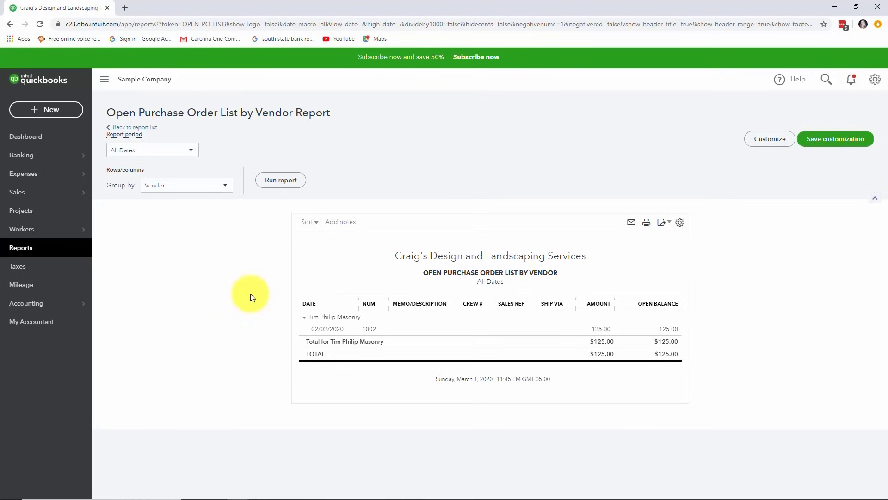
Keep All Dates, add a Vendor filter set to All, rerun the report, then return to reports
left_click(193, 154)
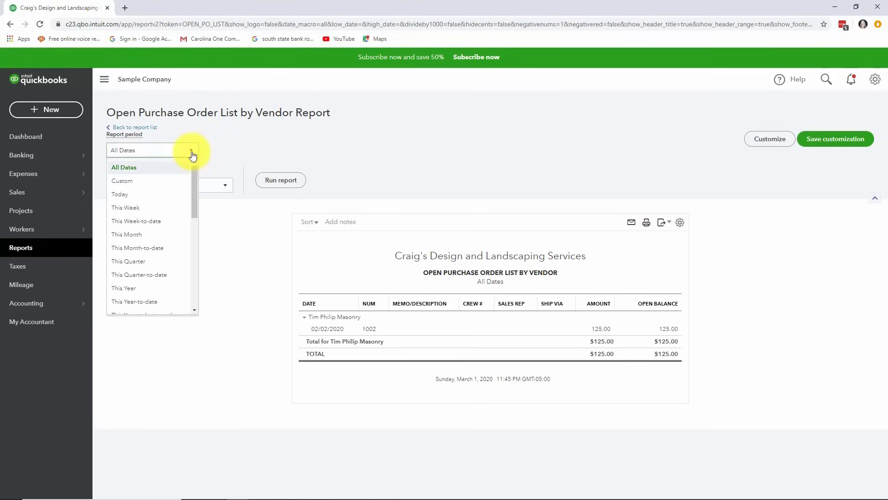
left_click(193, 154)
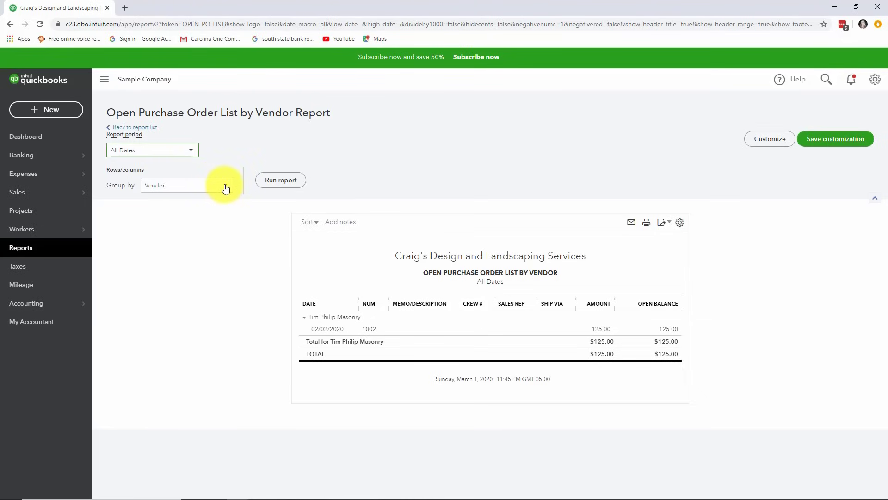
left_click(761, 139)
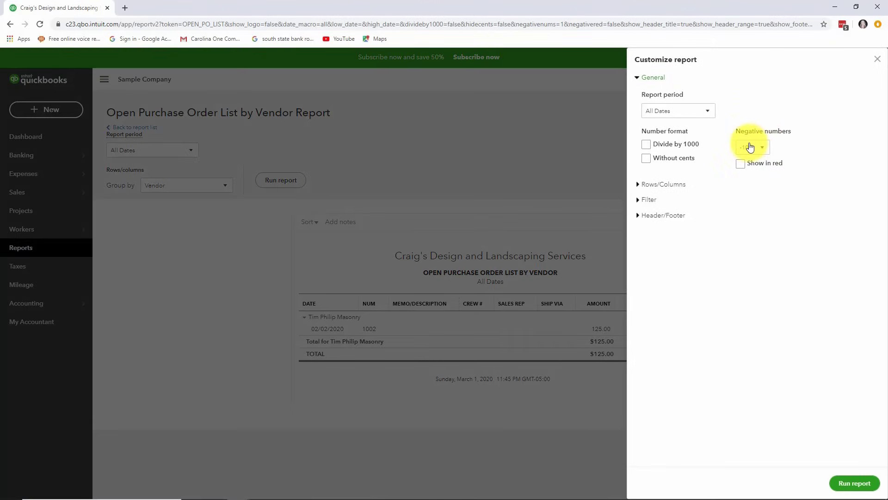
left_click(648, 200)
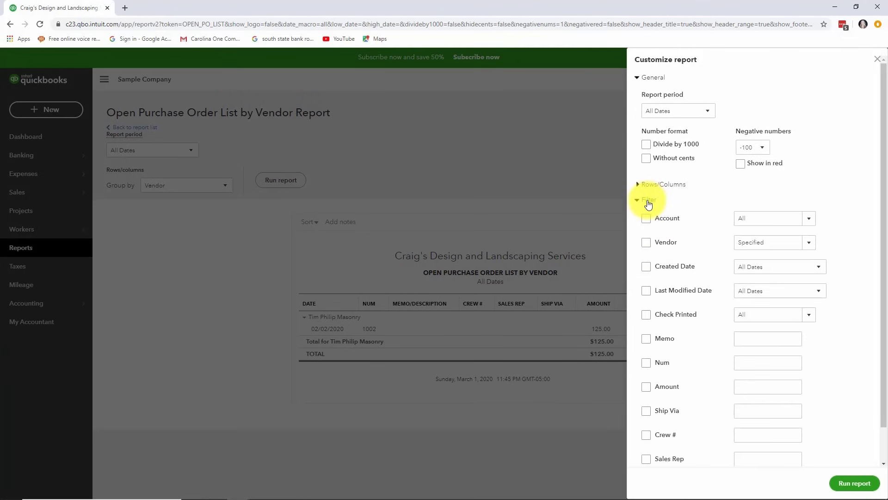
left_click(646, 242)
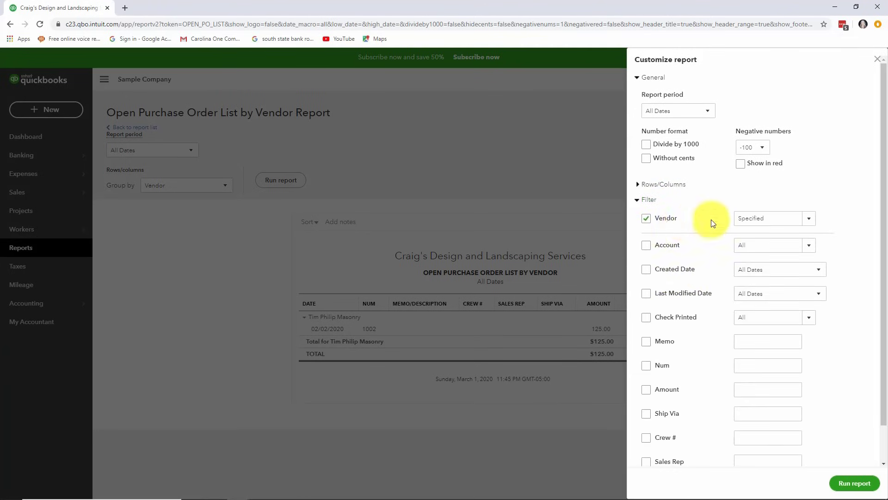
left_click(809, 218)
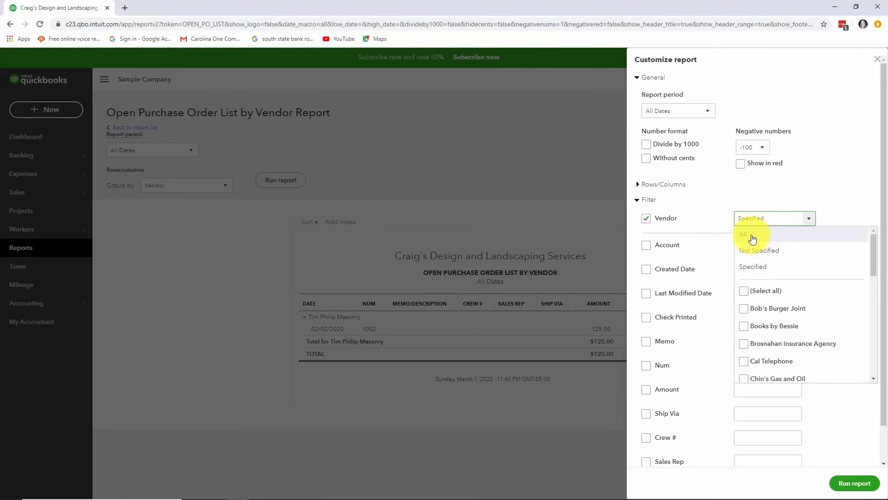
left_click(751, 238)
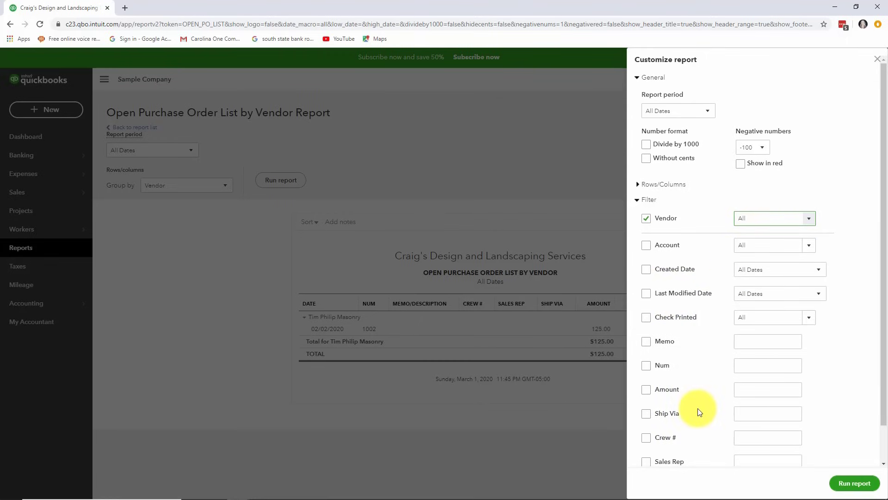
left_click(852, 484)
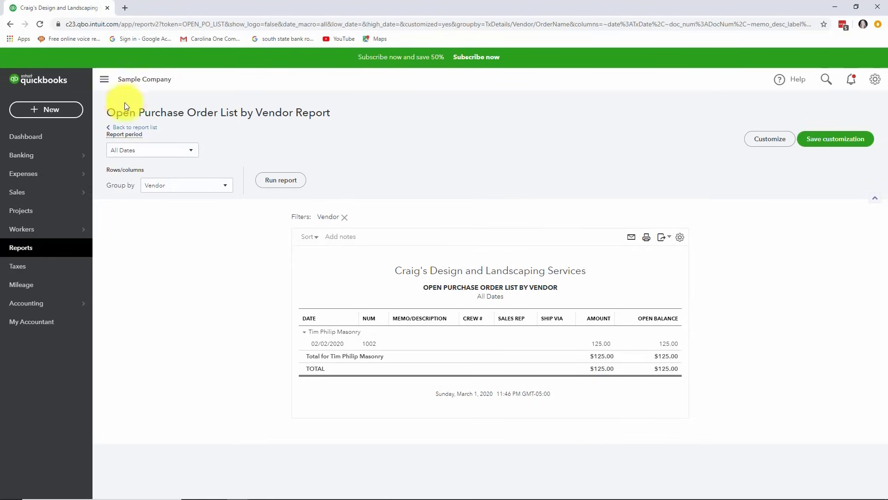
left_click(126, 127)
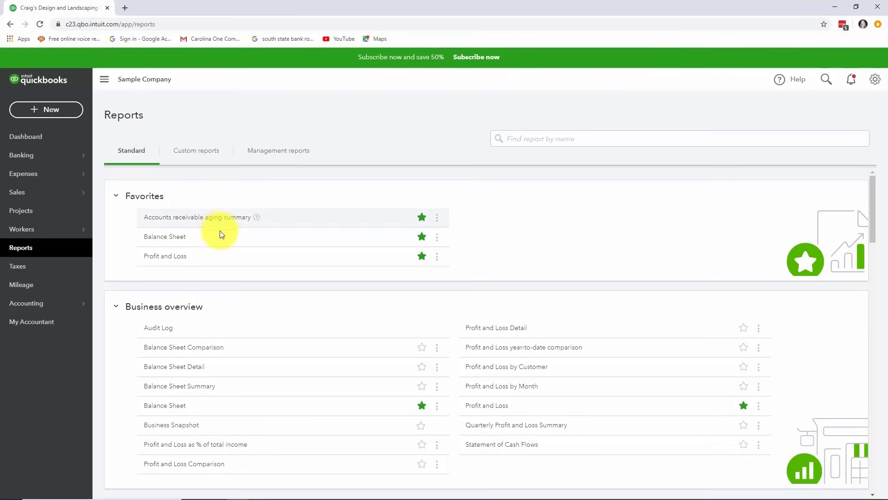
Open the Open Purchase Order Detail report under Expenses and vendors and view its period choices
scroll(275, 348, "down", 4)
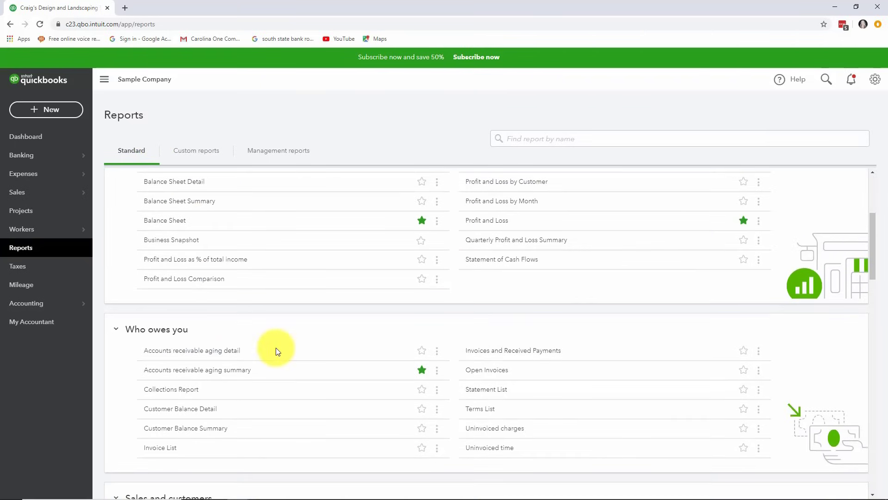
scroll(276, 349, "down", 10)
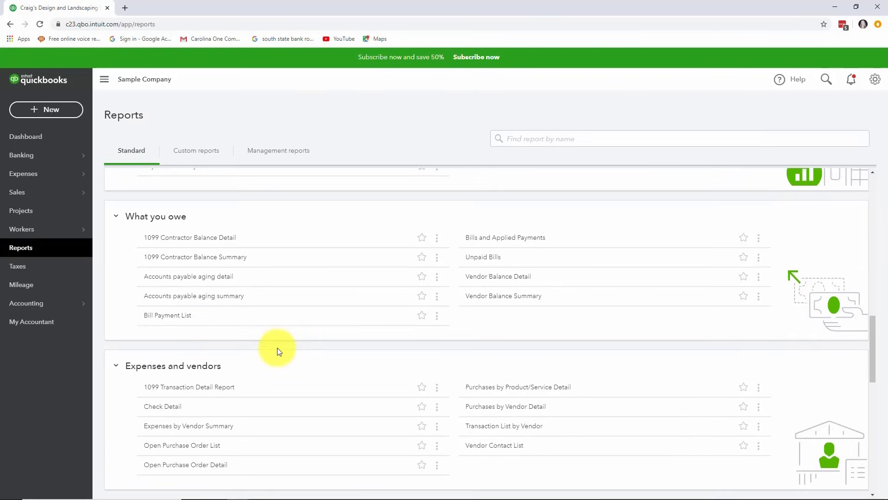
scroll(277, 348, "down", 4)
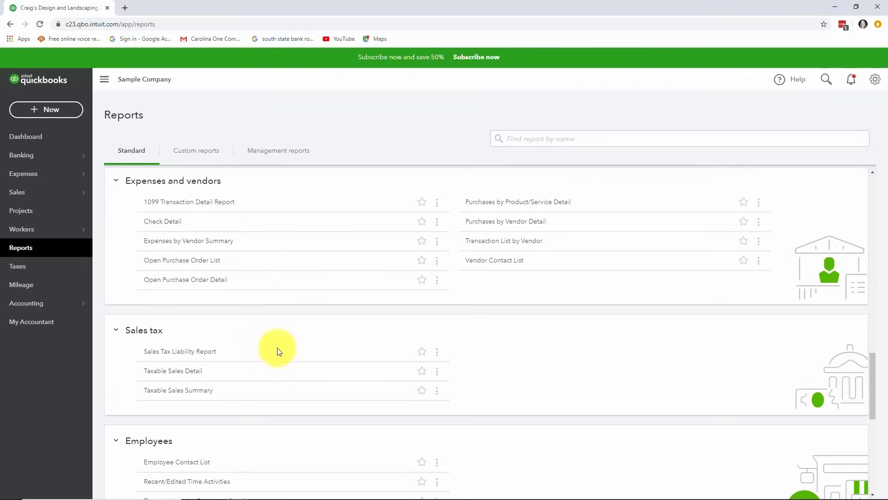
left_click(215, 282)
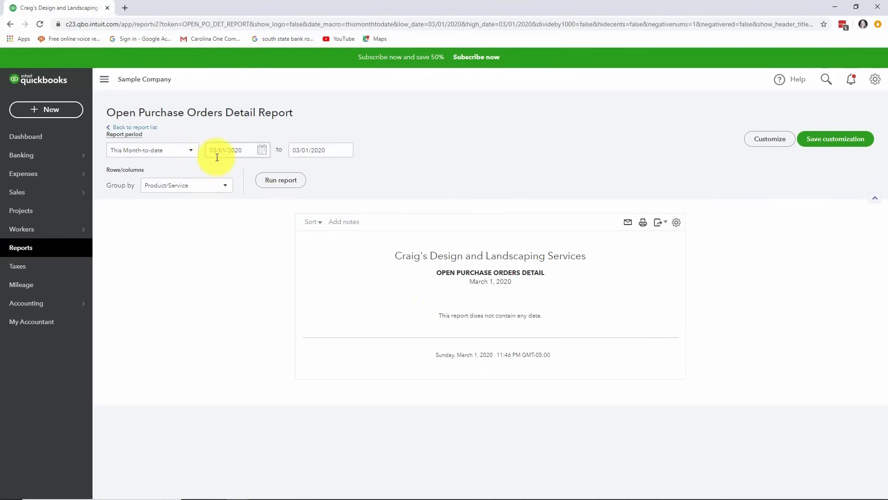
left_click(189, 151)
Rerun the Open Purchase Orders Detail report for All Dates, grouped by Vendor
left_click(145, 169)
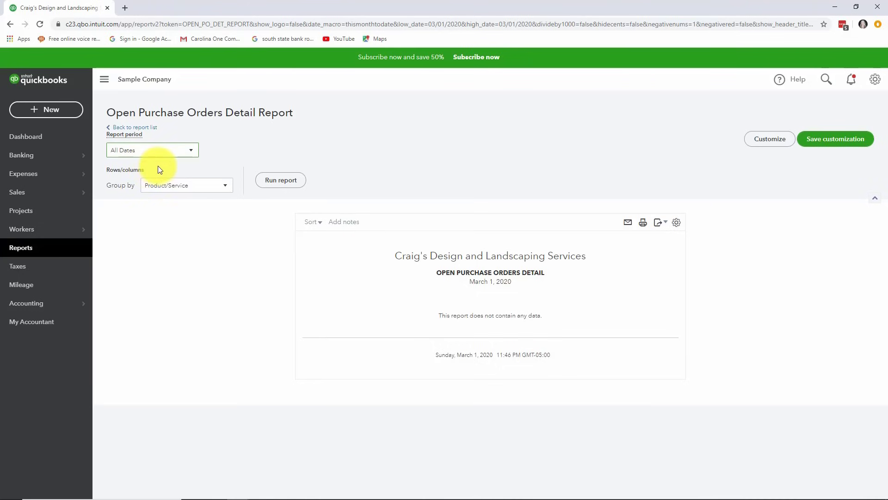
left_click(277, 180)
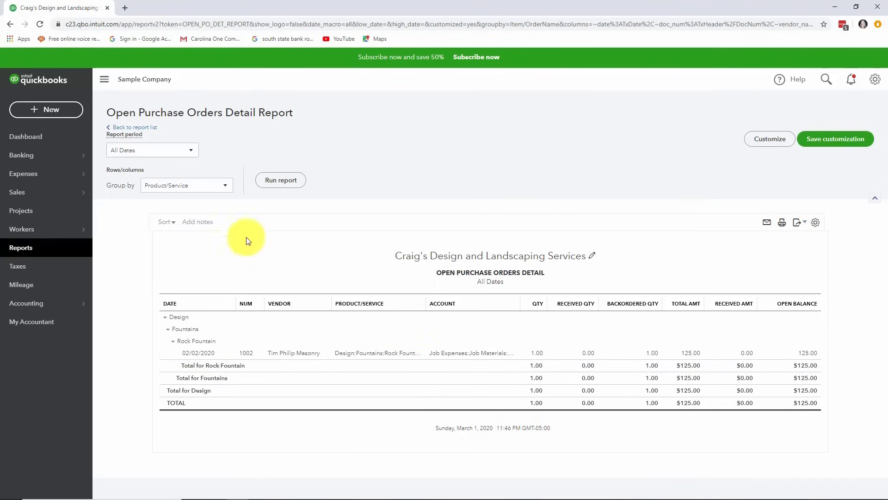
left_click(227, 187)
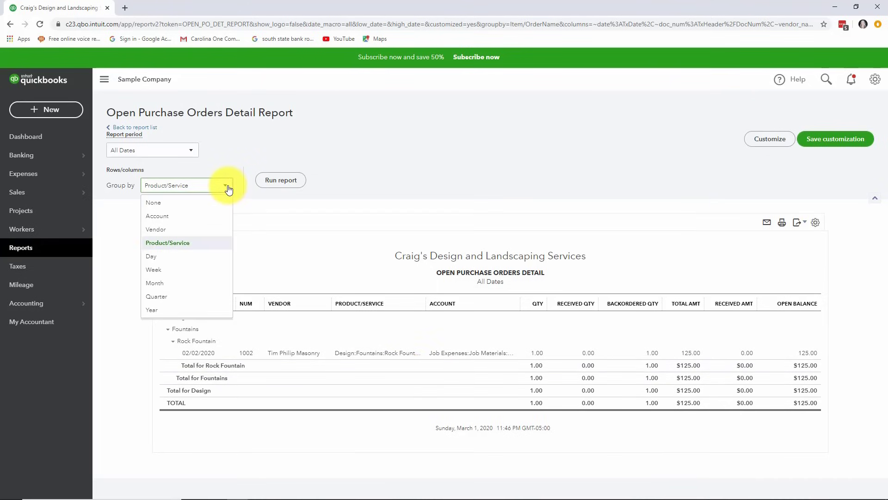
left_click(162, 229)
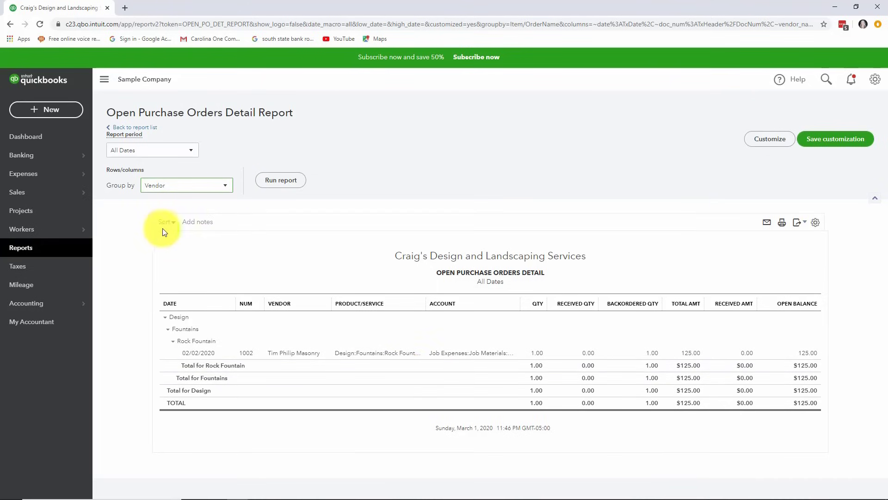
left_click(284, 184)
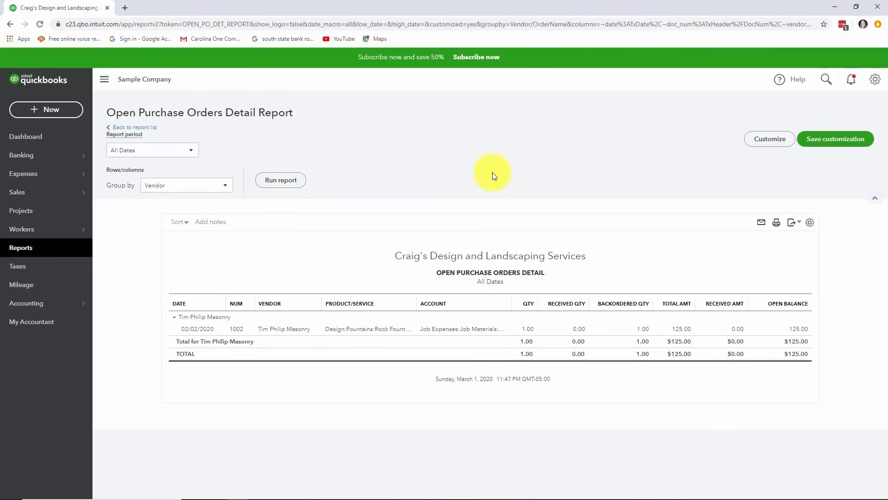
Review the Customize filters and header/footer options, rerun the report, then return to the report list
left_click(768, 140)
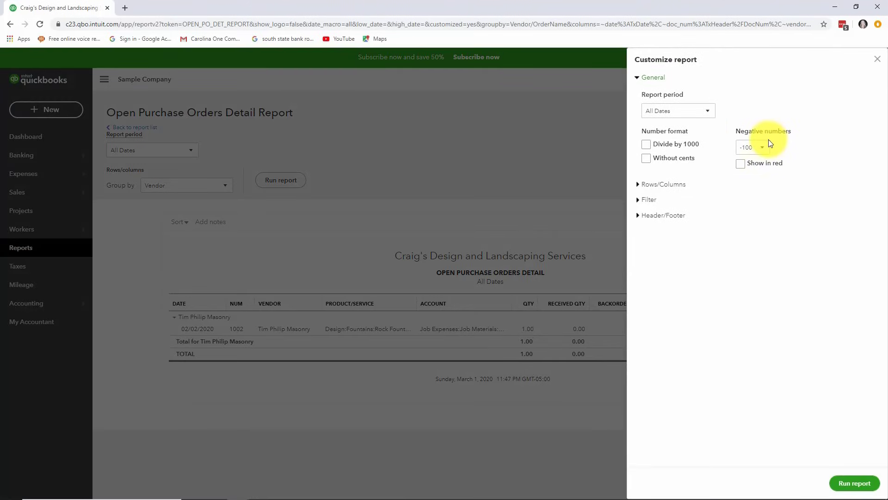
left_click(648, 204)
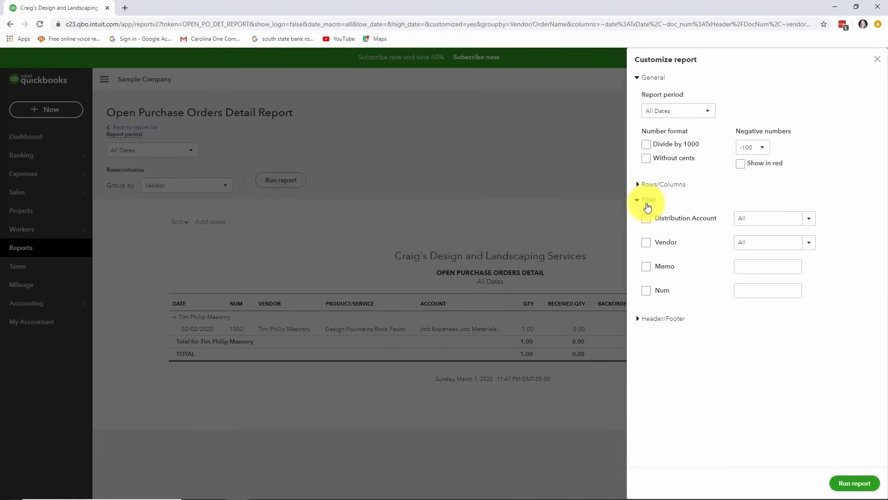
left_click(659, 319)
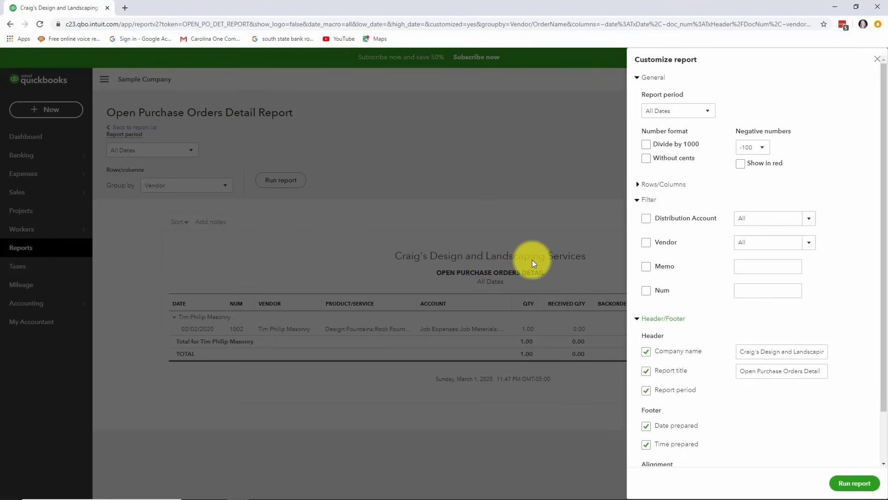
left_click(856, 484)
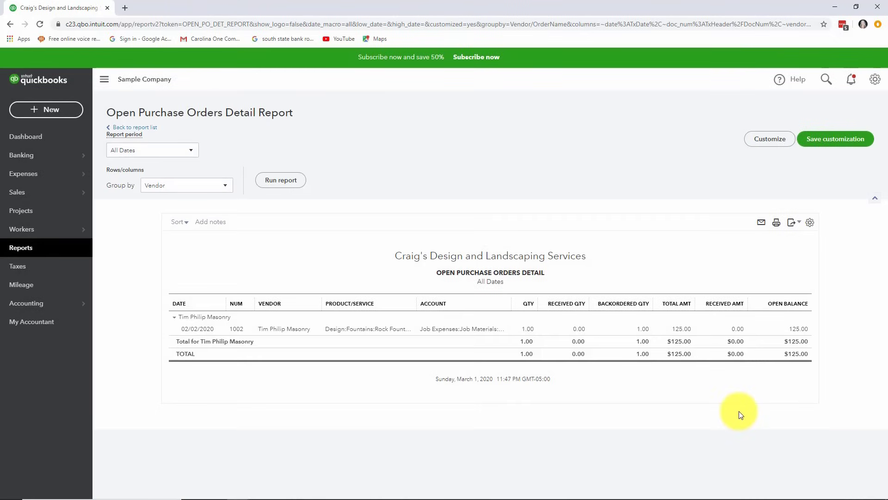
left_click(145, 128)
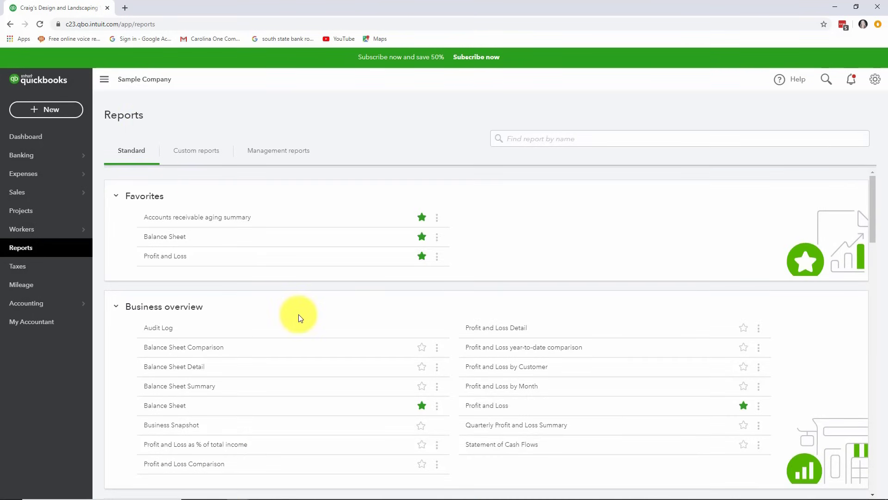
scroll(299, 314, "down", 8)
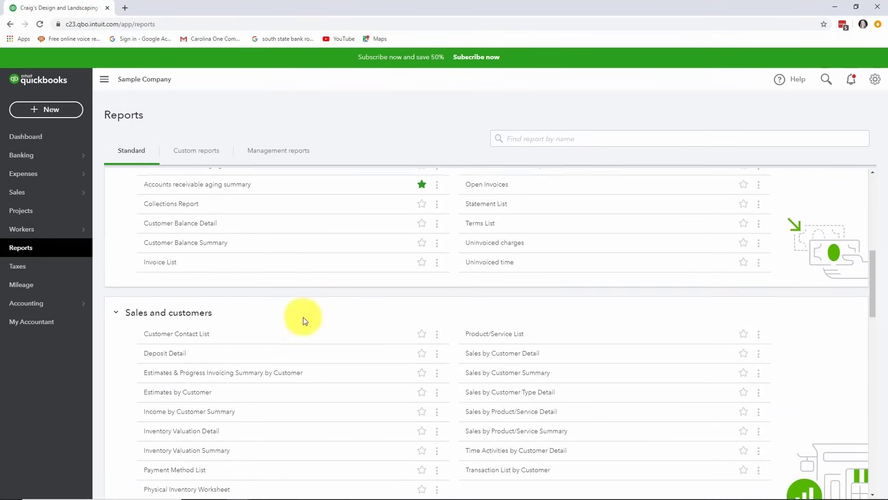
scroll(303, 317, "down", 11)
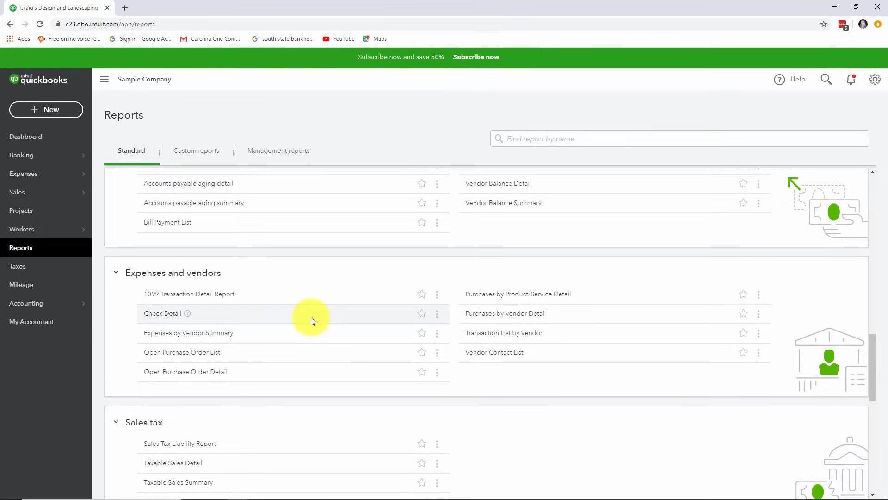
scroll(311, 317, "down", 2)
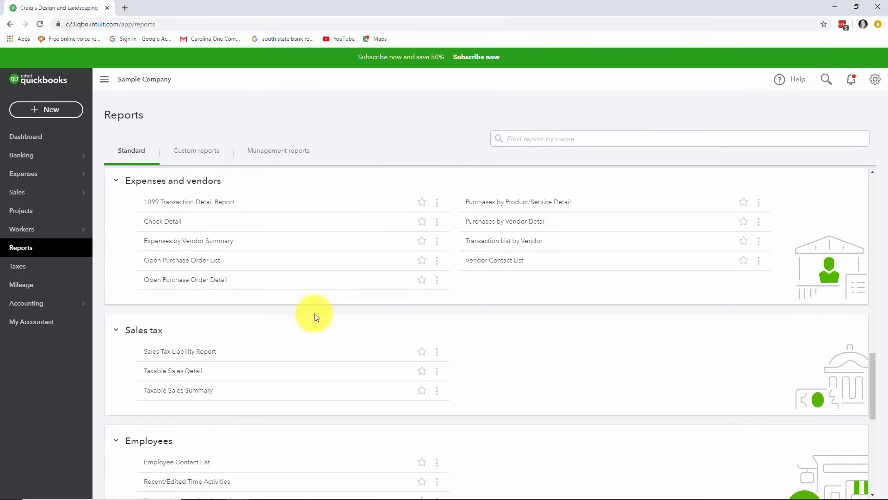